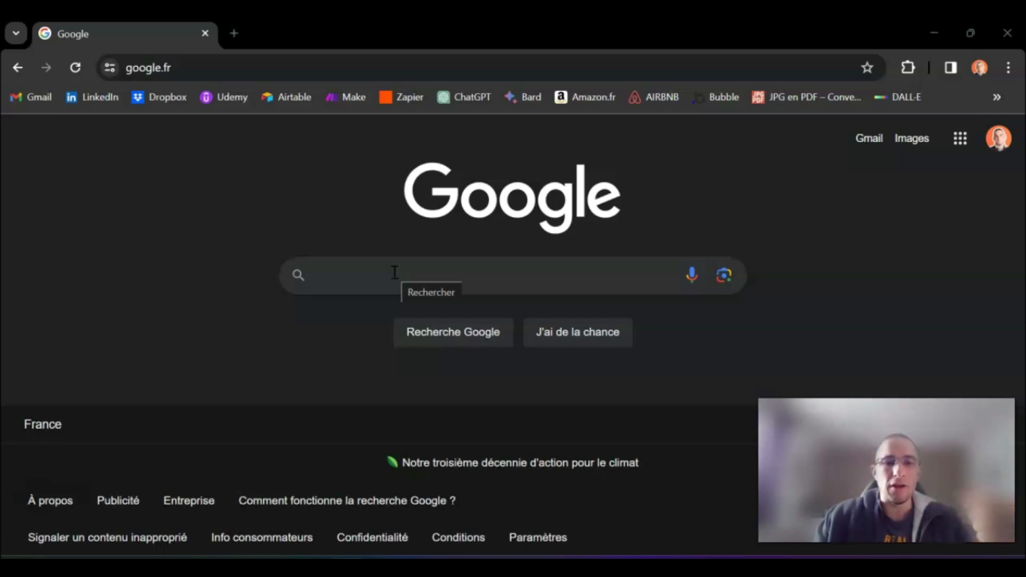
# Search Google for PandaDoc, open its official site from the results and go to the account dashboard
pyautogui.click(395, 273)
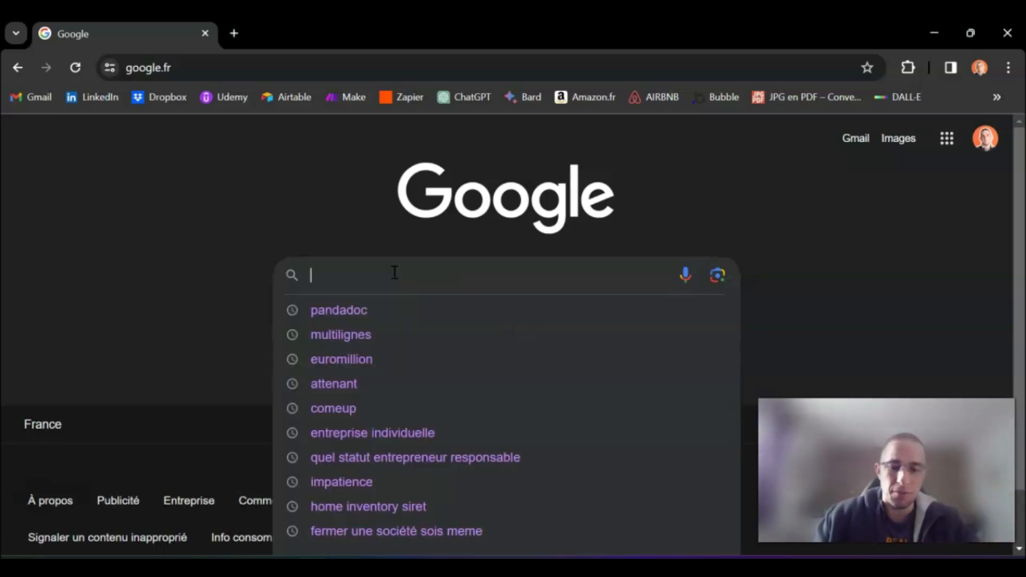
pyautogui.write('Panda')
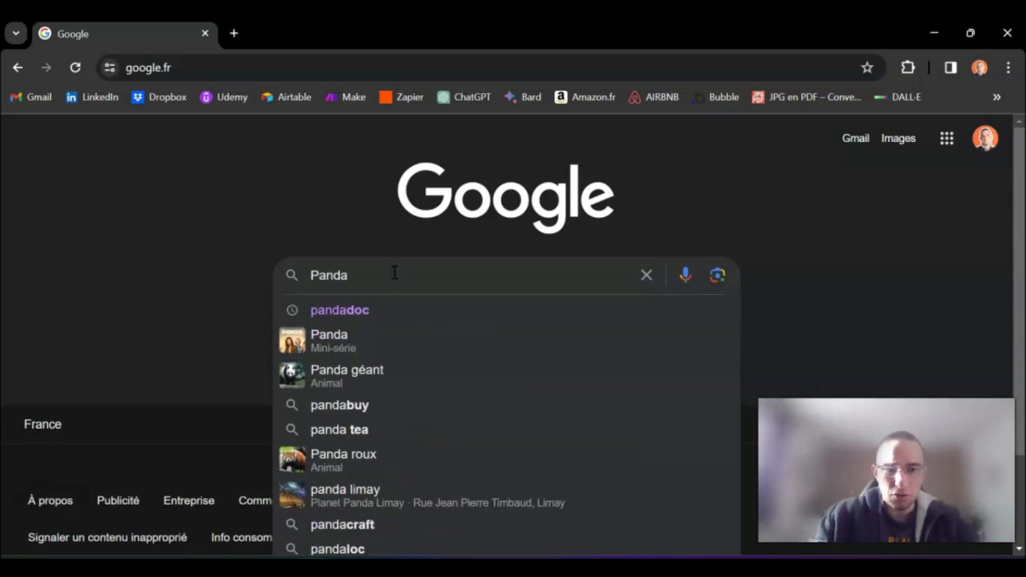
pyautogui.write('Doc')
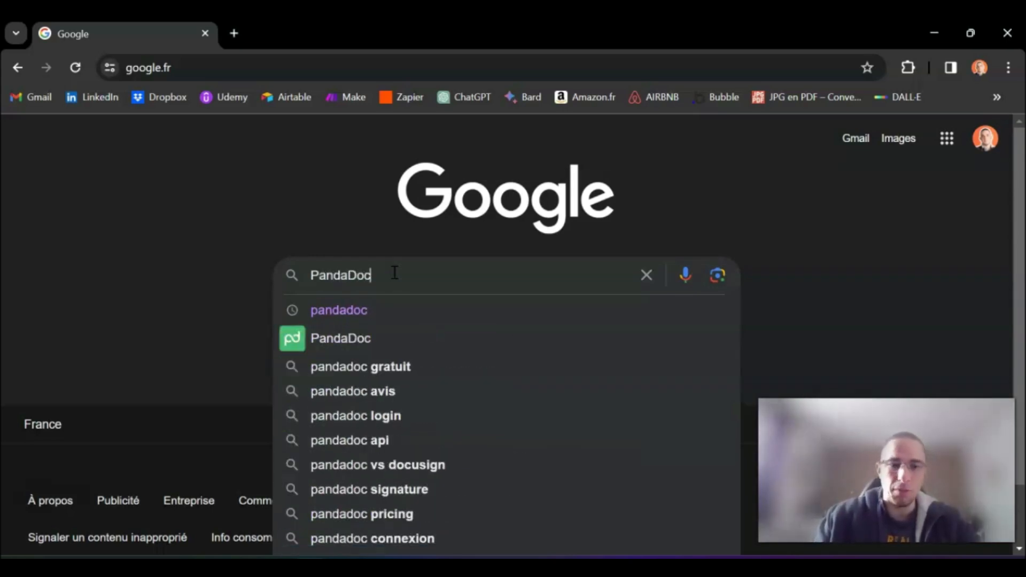
pyautogui.click(365, 336)
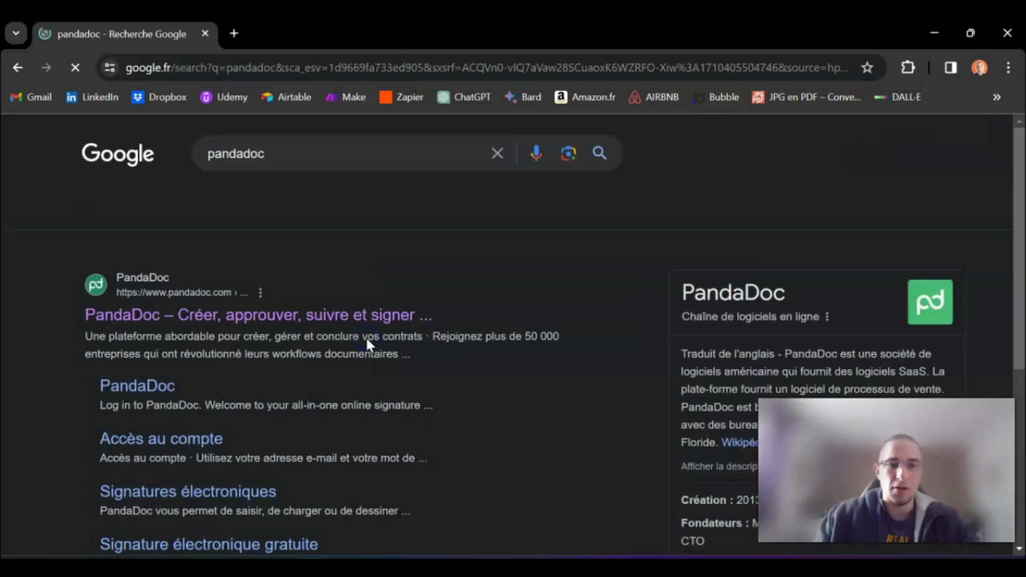
pyautogui.click(191, 319)
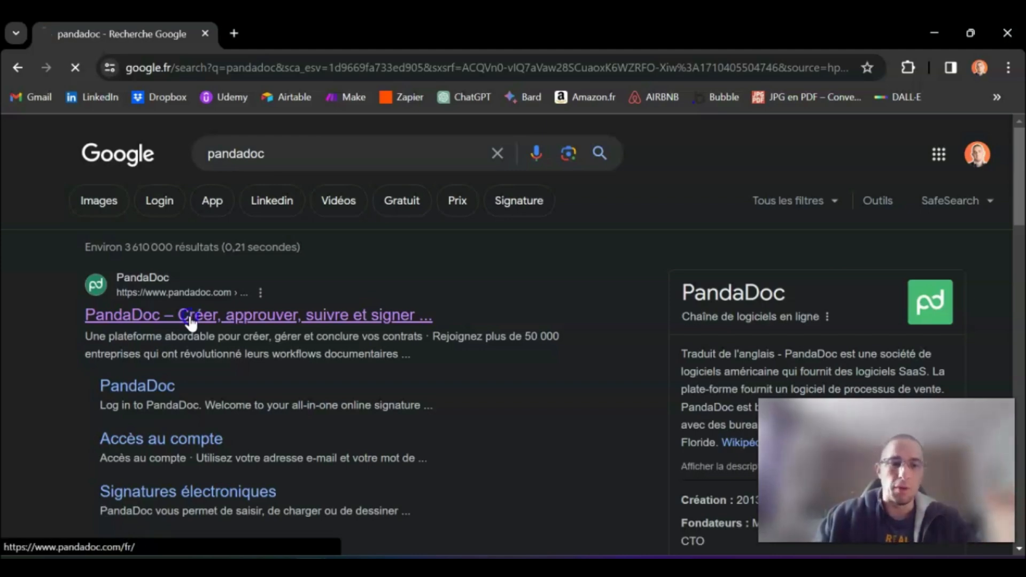
pyautogui.click(761, 177)
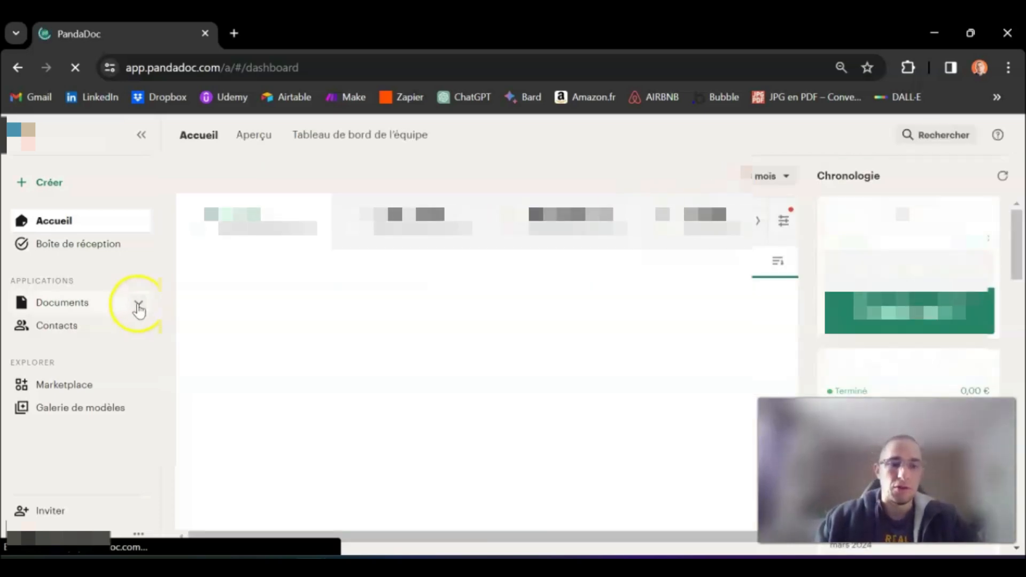
# Go to the document templates (Modèles) and create a new template from the blank template
pyautogui.click(139, 303)
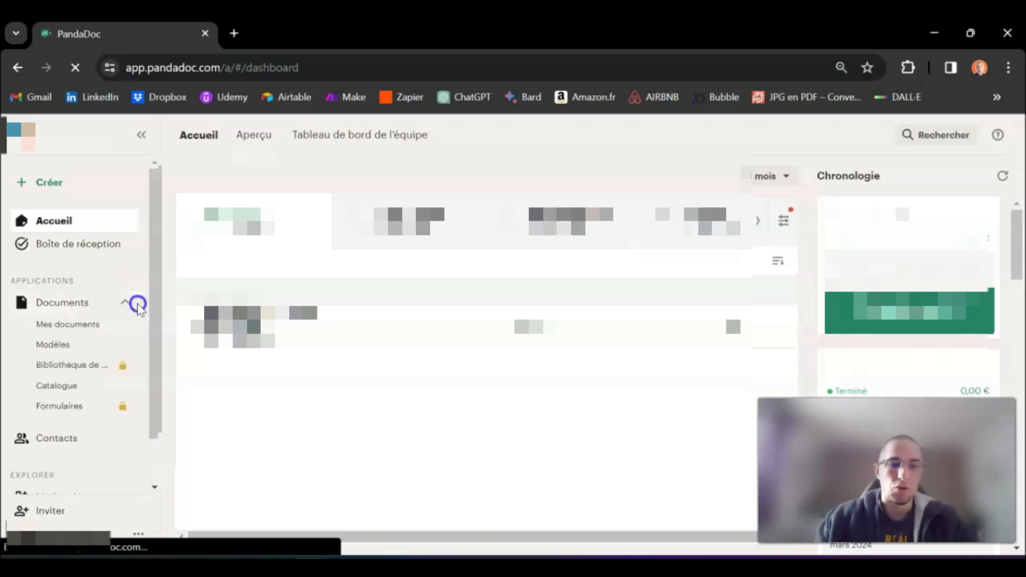
pyautogui.click(64, 345)
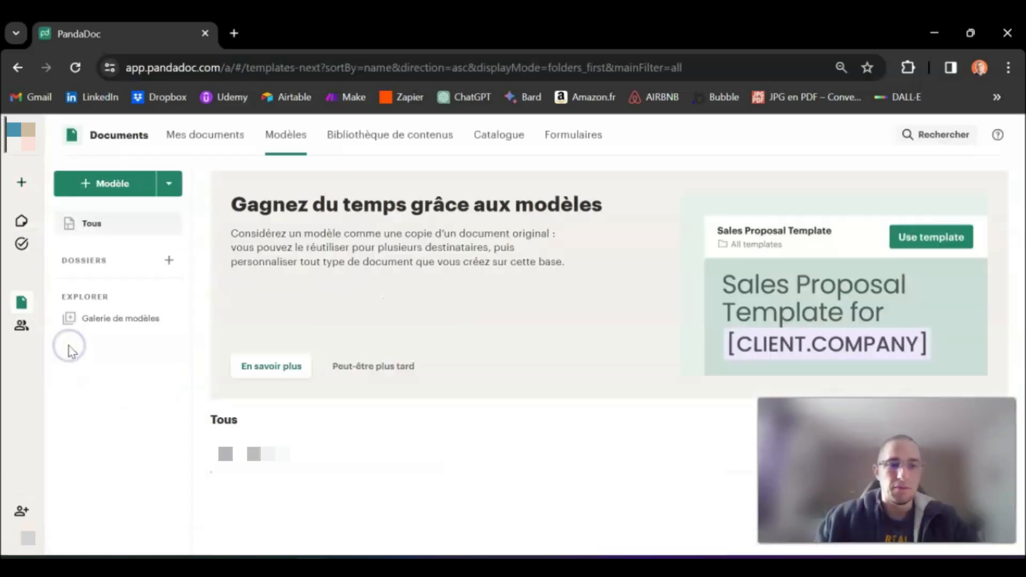
pyautogui.click(101, 183)
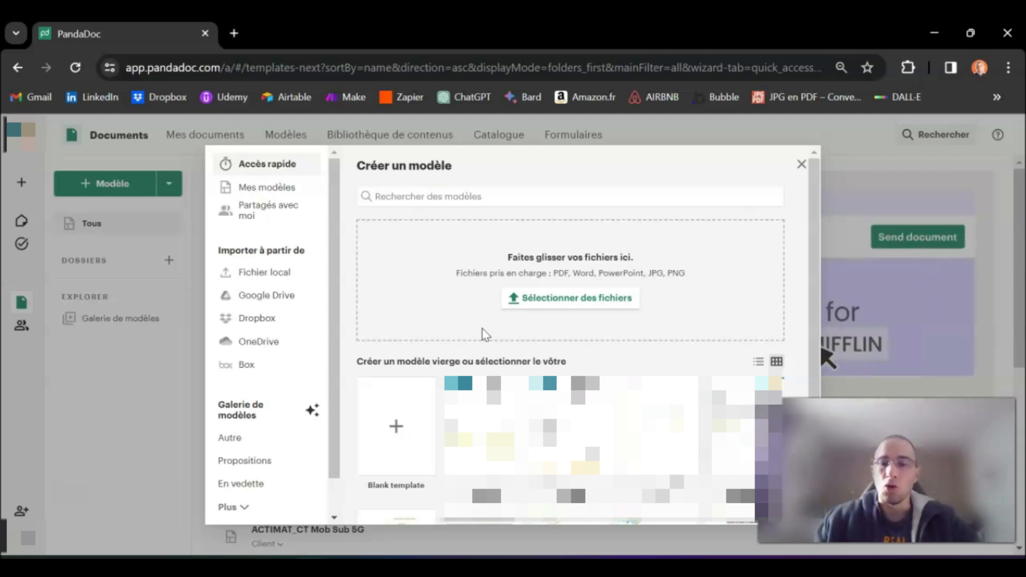
pyautogui.click(398, 432)
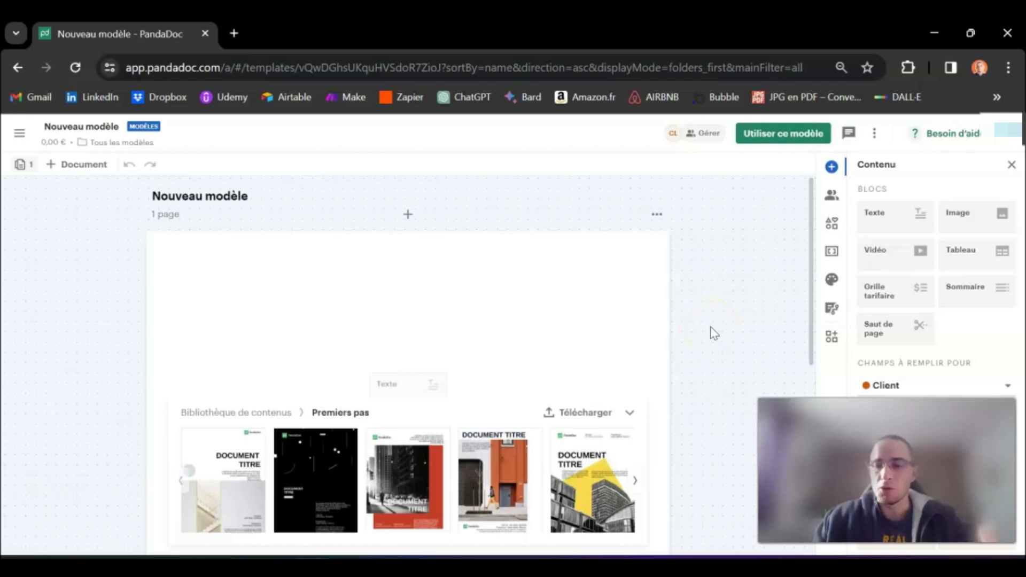
# Collapse the library of suggested starter pages on the blank template page
pyautogui.scroll(-3, 632, 329)
pyautogui.scroll(1, 632, 325)
pyautogui.scroll(3, 636, 369)
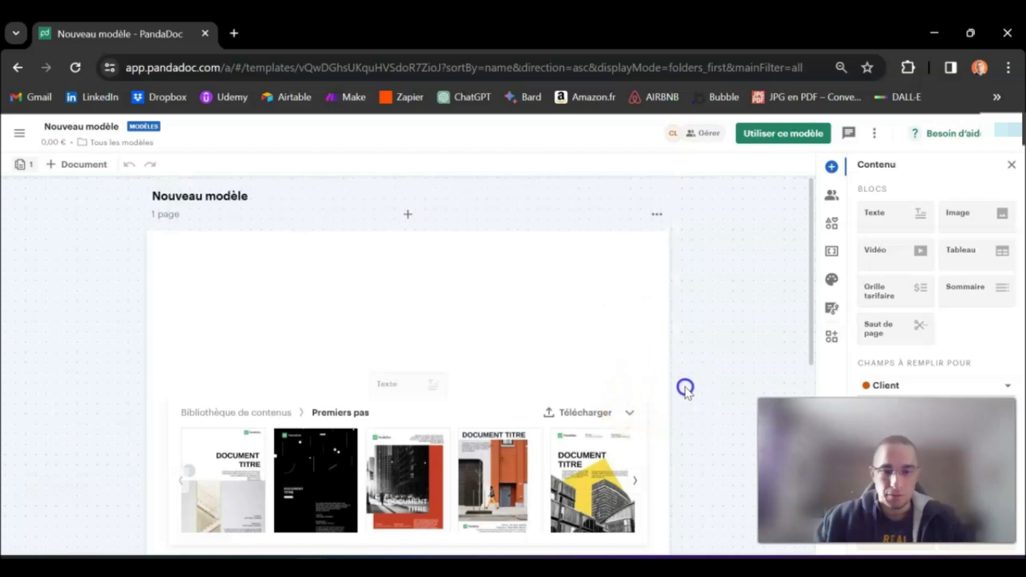
pyautogui.click(628, 412)
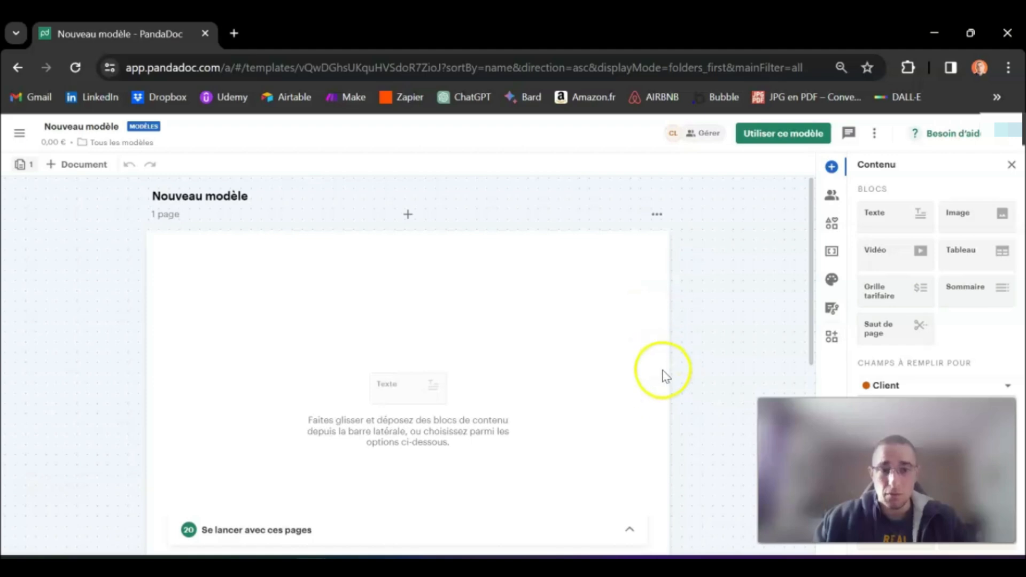
pyautogui.scroll(-1, 391, 348)
pyautogui.scroll(1, 394, 353)
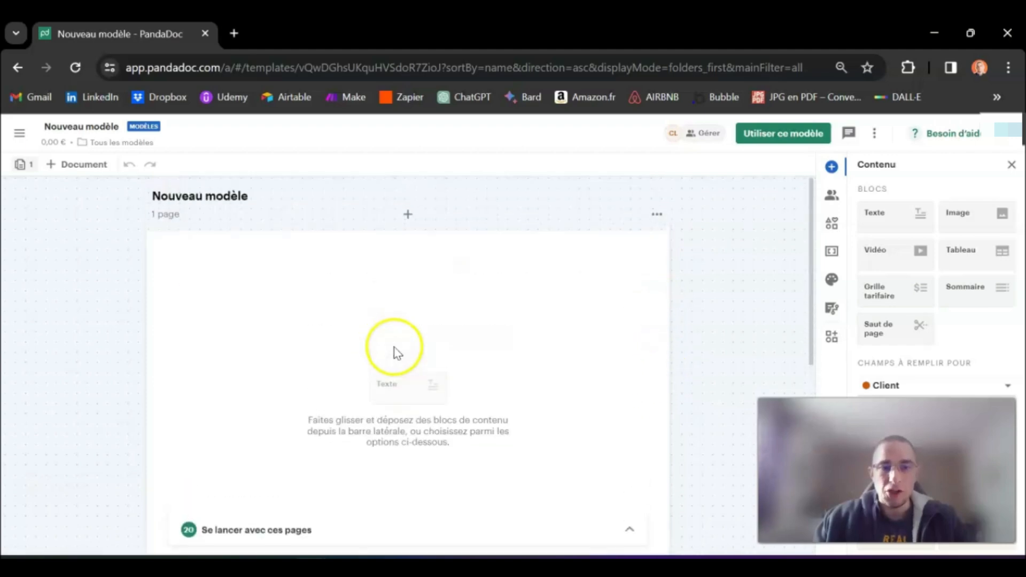
# Open the page header for editing and place an image block in it with a text block to its right
pyautogui.doubleClick(230, 253)
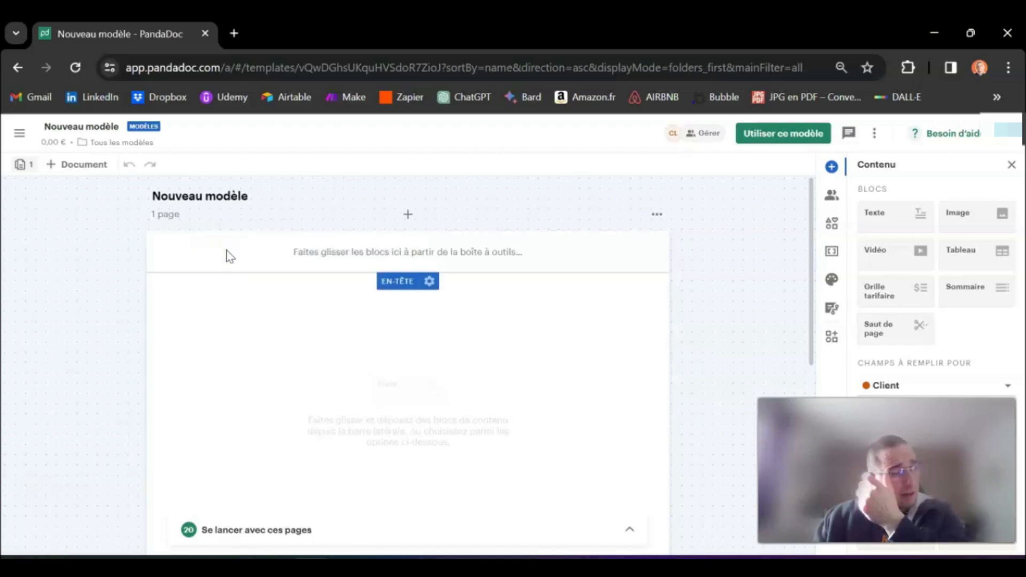
pyautogui.click(235, 253)
pyautogui.click(295, 245)
pyautogui.moveTo(964, 210); pyautogui.dragTo(186, 241)
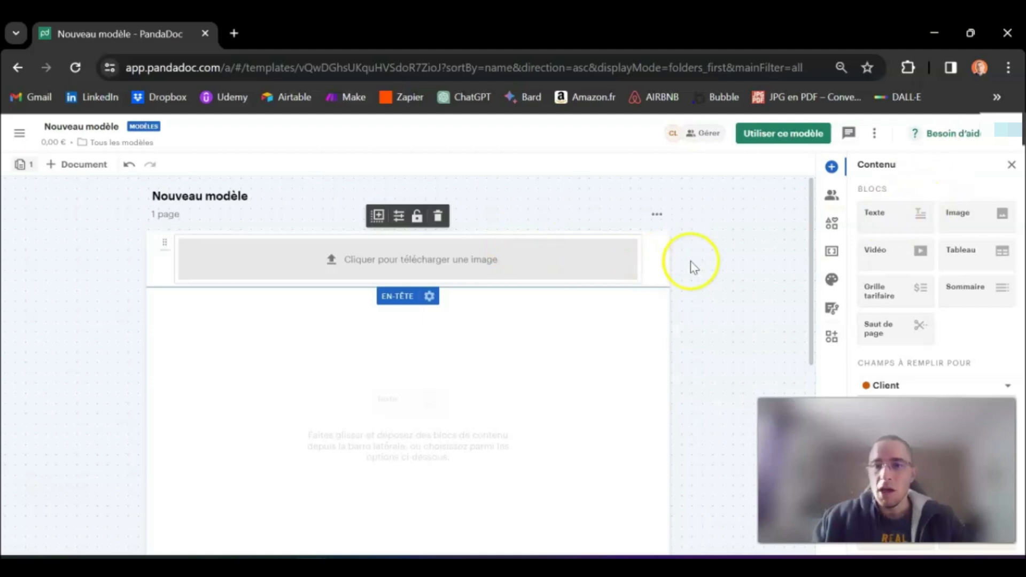
pyautogui.moveTo(889, 215); pyautogui.dragTo(655, 257)
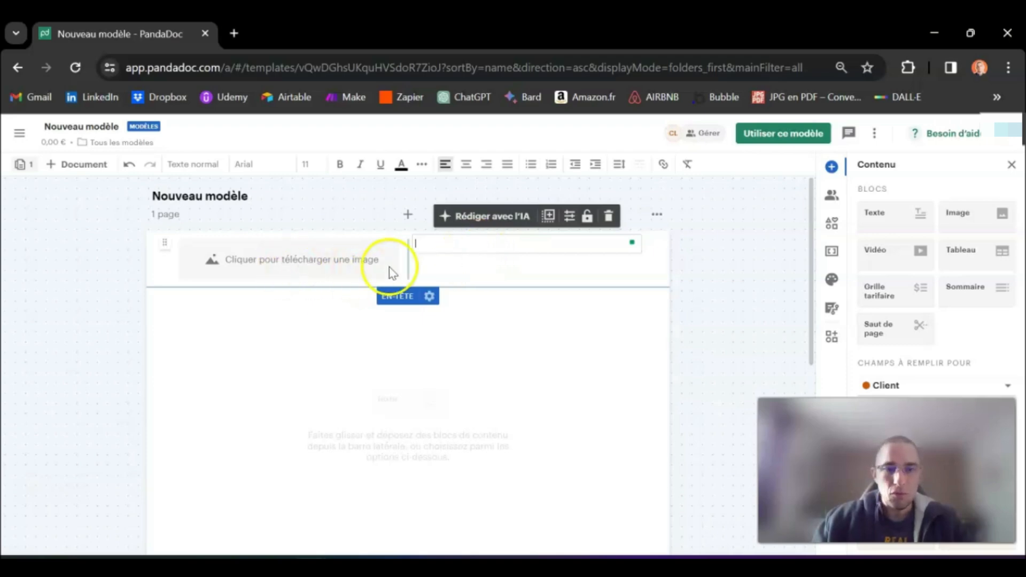
# Upload the DEVIS illustration from the Downloads folder into the header's image block and shrink it to just over half the block's width
pyautogui.click(275, 259)
pyautogui.click(287, 262)
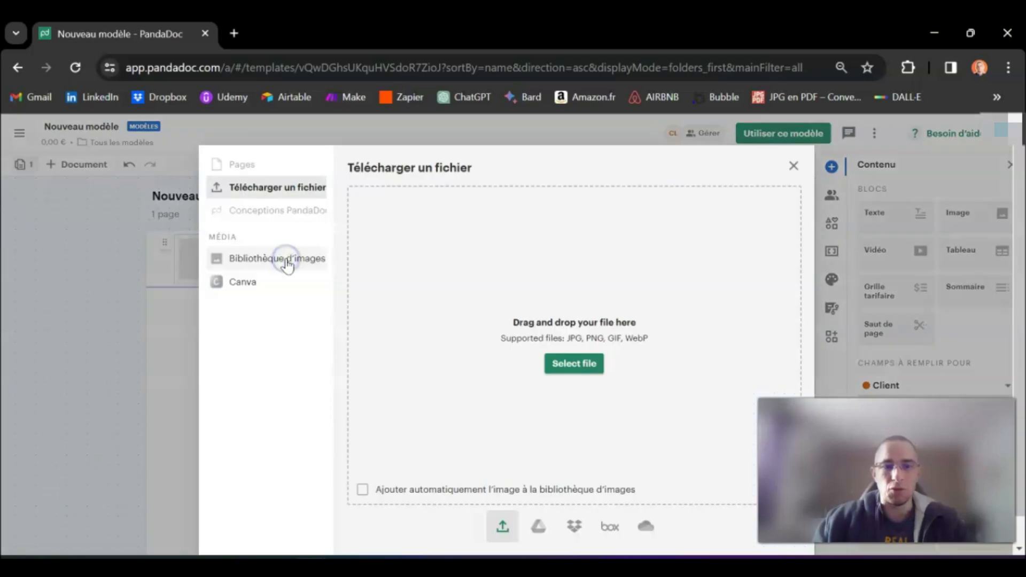
pyautogui.click(571, 367)
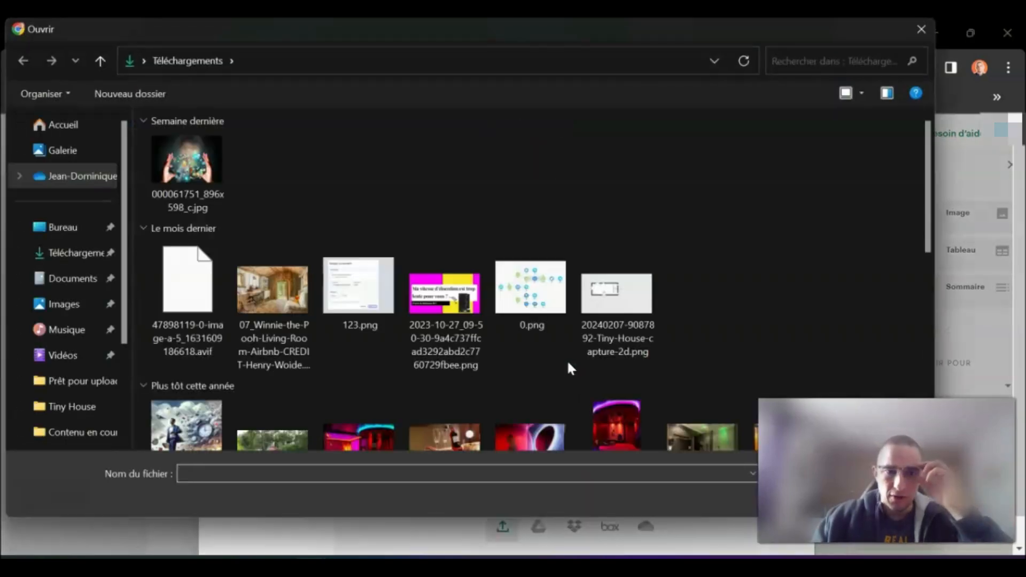
pyautogui.doubleClick(366, 202)
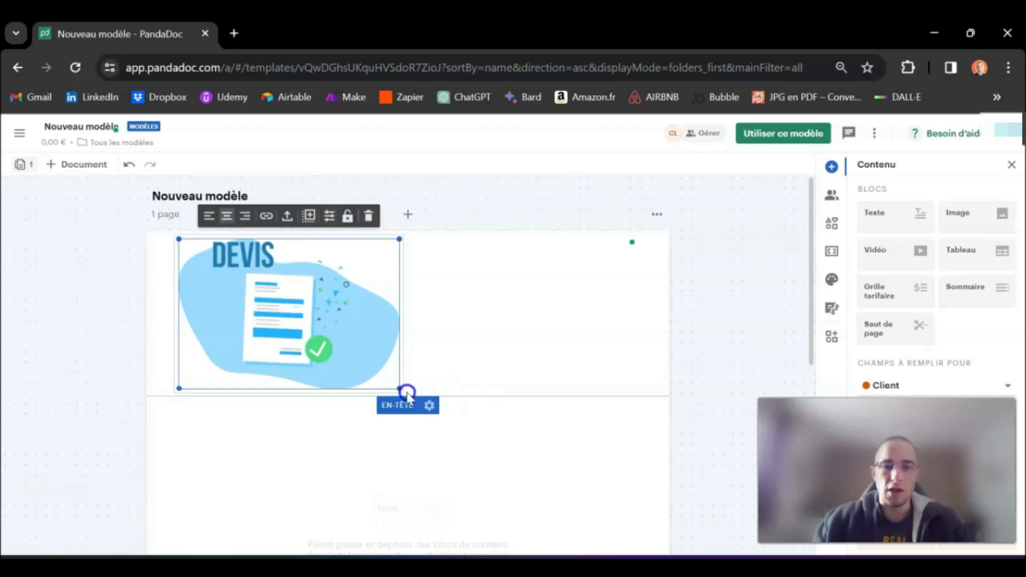
pyautogui.moveTo(399, 389); pyautogui.dragTo(353, 355)
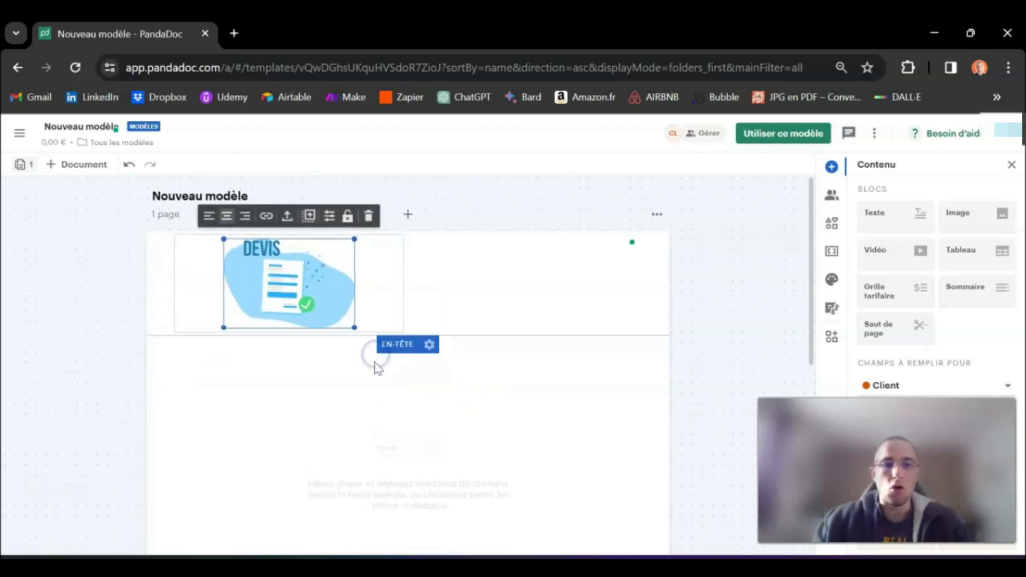
# Try the alignment options on the header image and leave it left-aligned
pyautogui.click(209, 216)
pyautogui.click(229, 216)
pyautogui.click(244, 216)
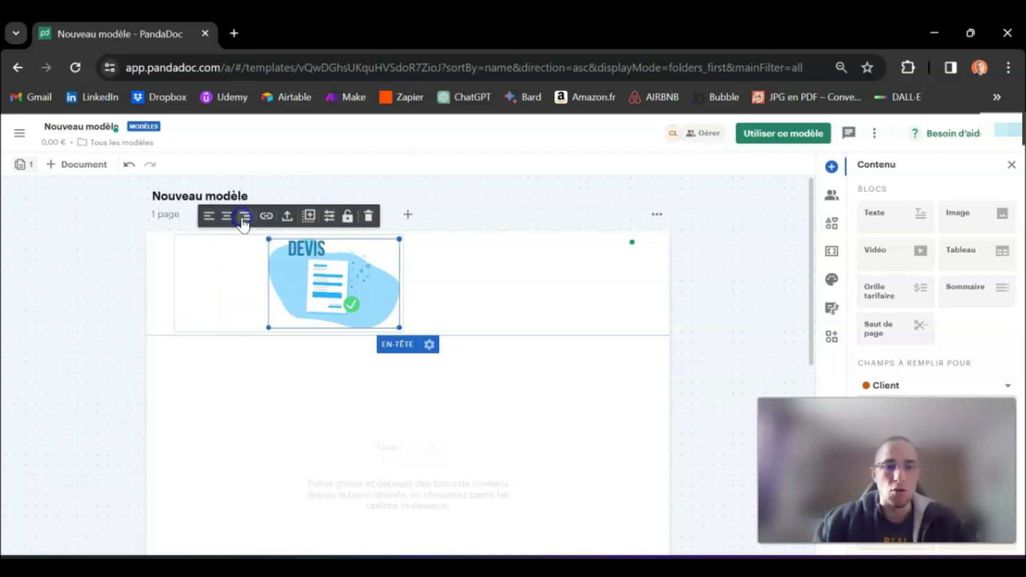
pyautogui.click(211, 216)
pyautogui.click(518, 202)
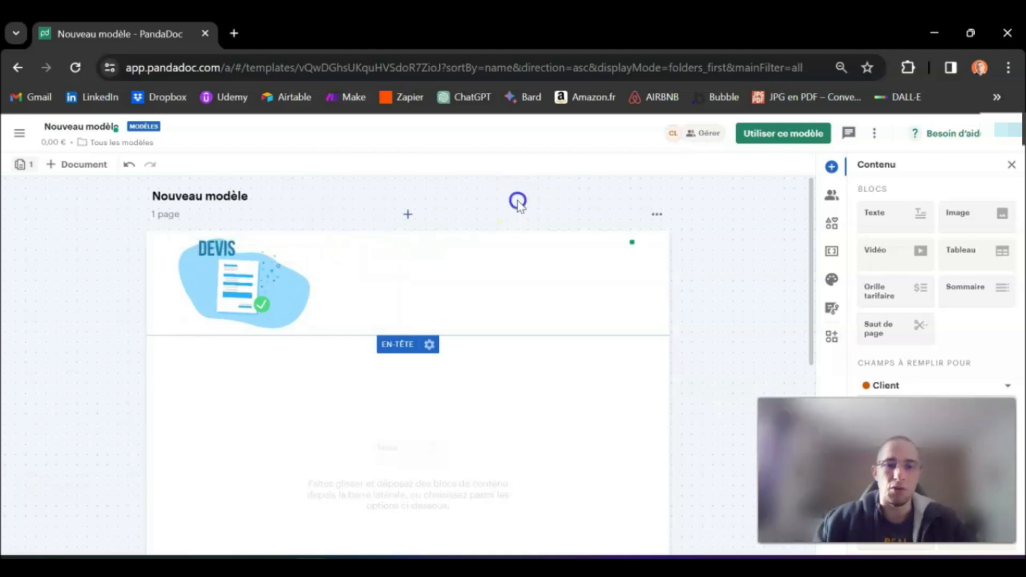
# Fill the header's text block with the company name ERGANE, followed by its street address and its postcode and town on separate lines
pyautogui.click(474, 244)
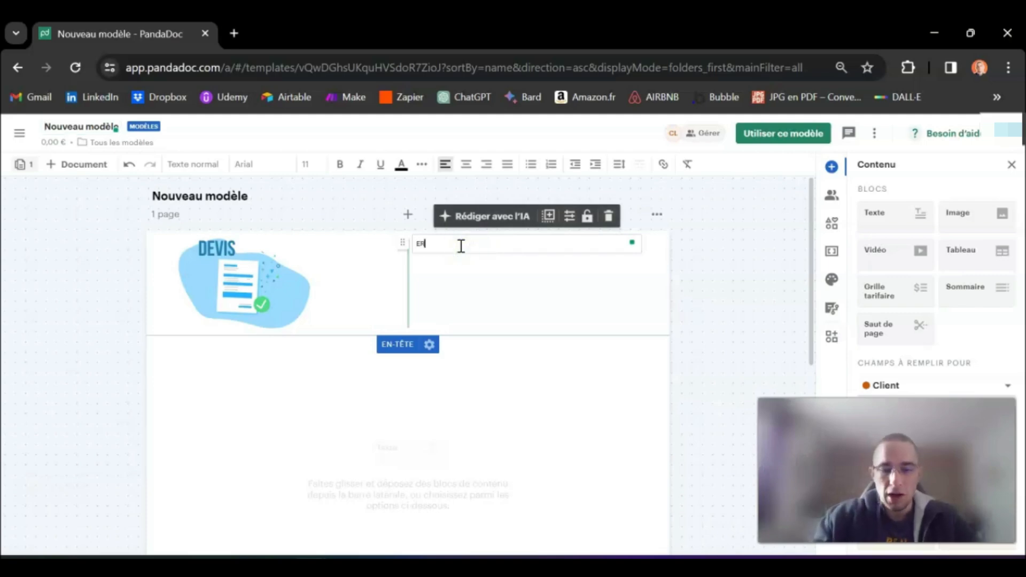
pyautogui.write('ERGANE')
pyautogui.press('Return')
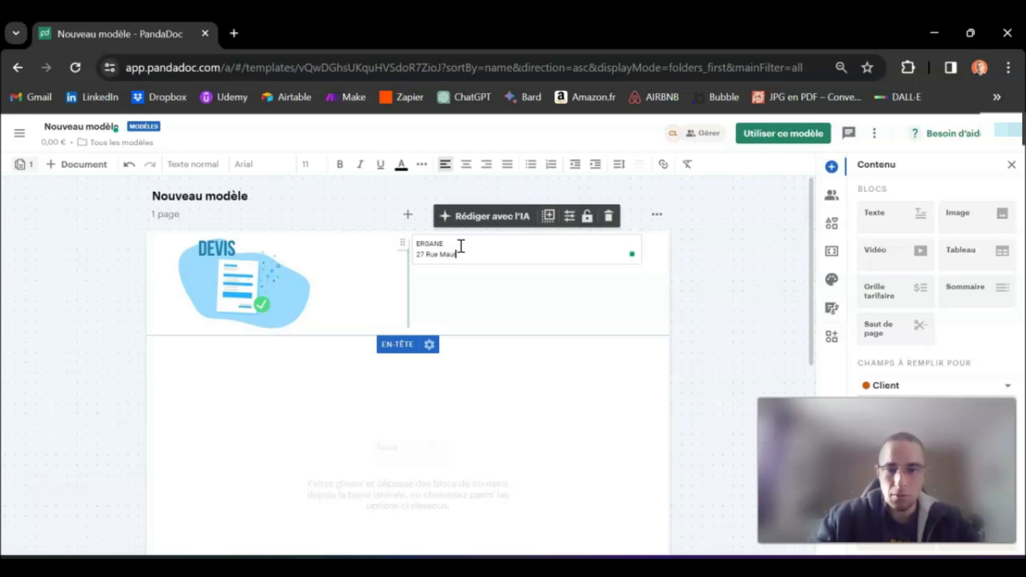
pyautogui.write('27 Rue Maurice Jouet')
pyautogui.press('Return')
pyautogui.write('78340 - Les Clayes sous bois')
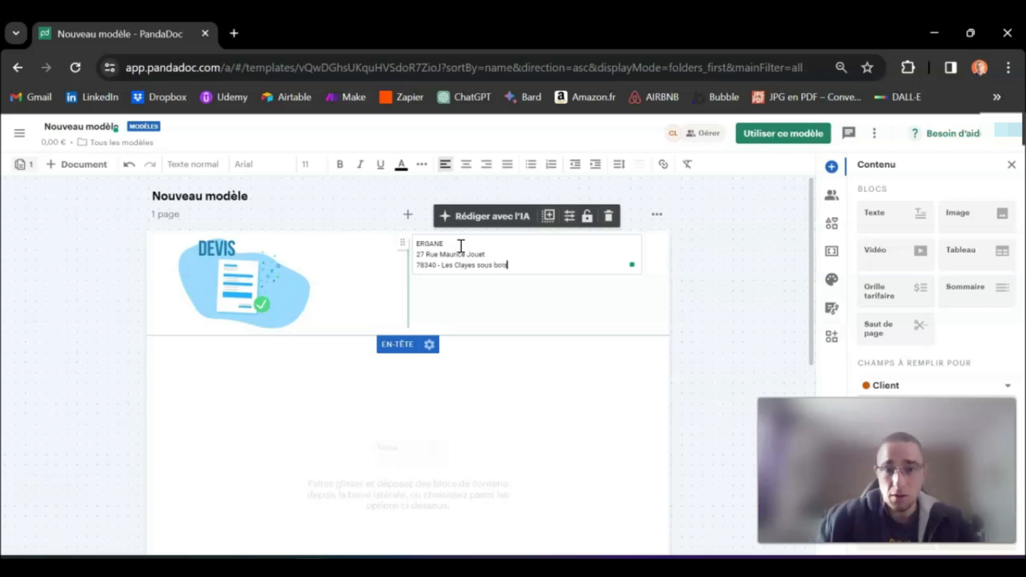
# Set all the company details in the header to font size 16 and leave header editing
pyautogui.moveTo(507, 265); pyautogui.dragTo(415, 246)
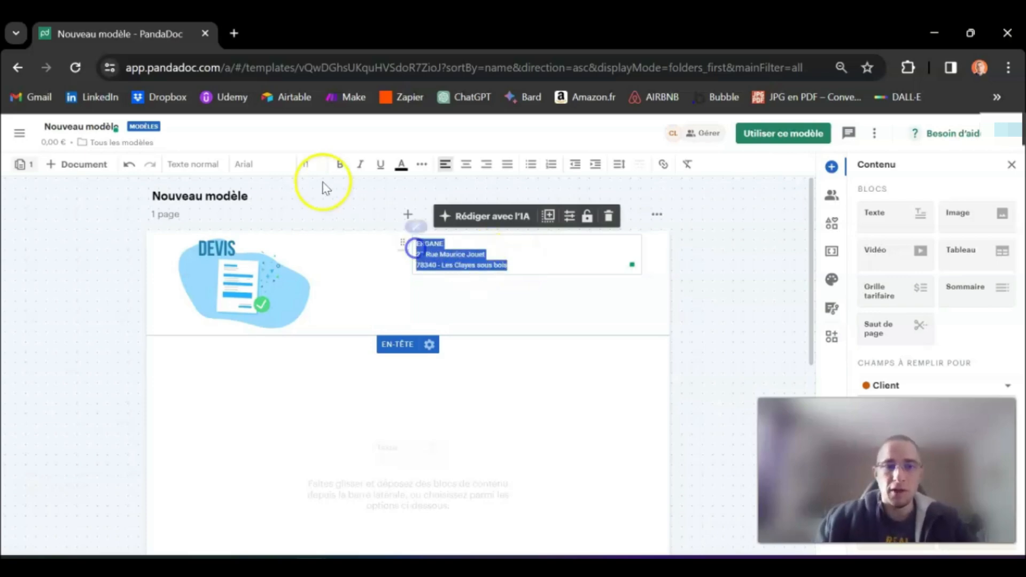
pyautogui.click(319, 162)
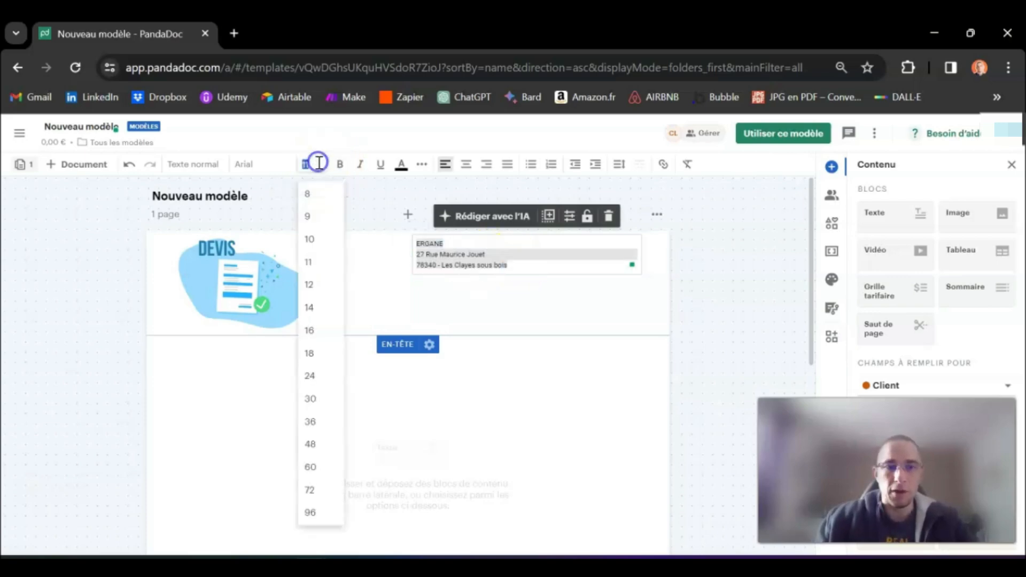
pyautogui.click(322, 330)
pyautogui.click(709, 273)
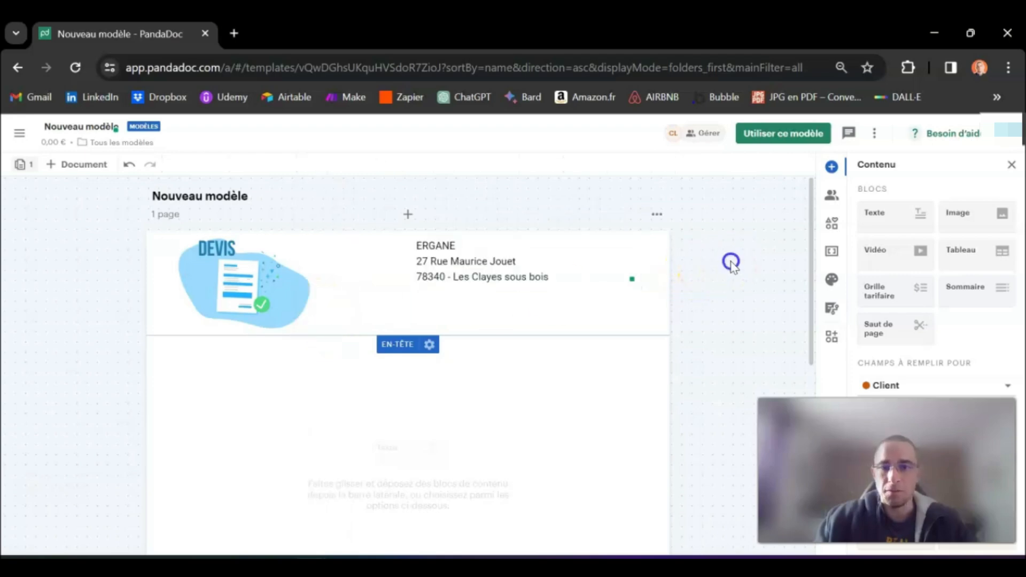
pyautogui.scroll(-1, 716, 329)
pyautogui.scroll(1, 735, 321)
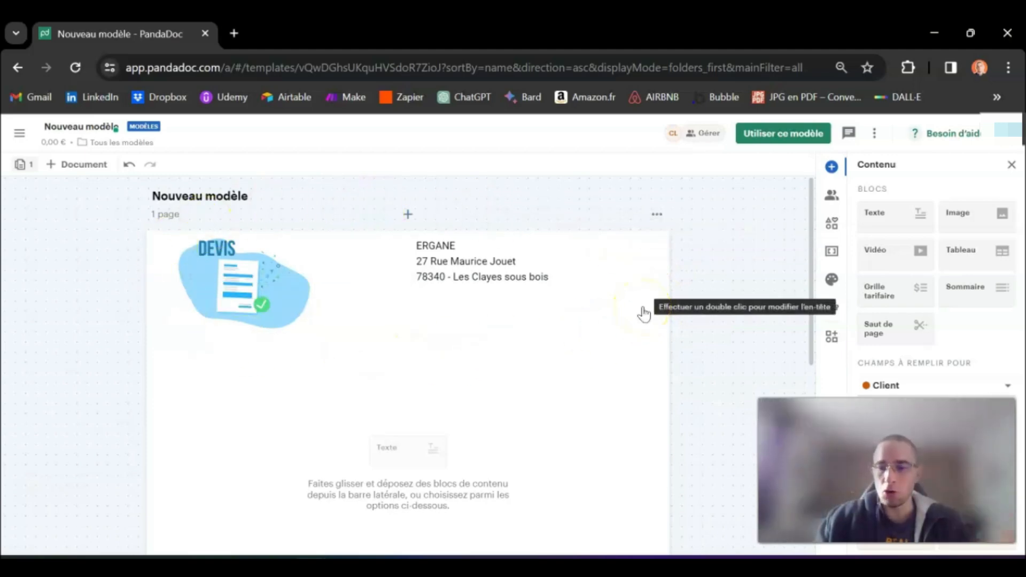
# Add a text block directly below the header and enter "Devis - D-" in it
pyautogui.scroll(-6, 545, 263)
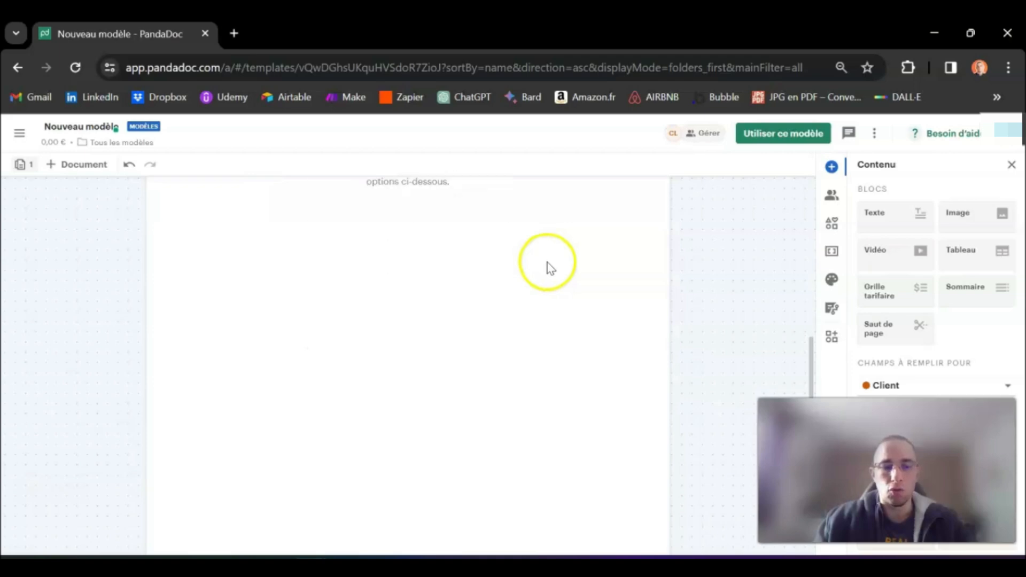
pyautogui.scroll(5, 547, 263)
pyautogui.scroll(3, 561, 272)
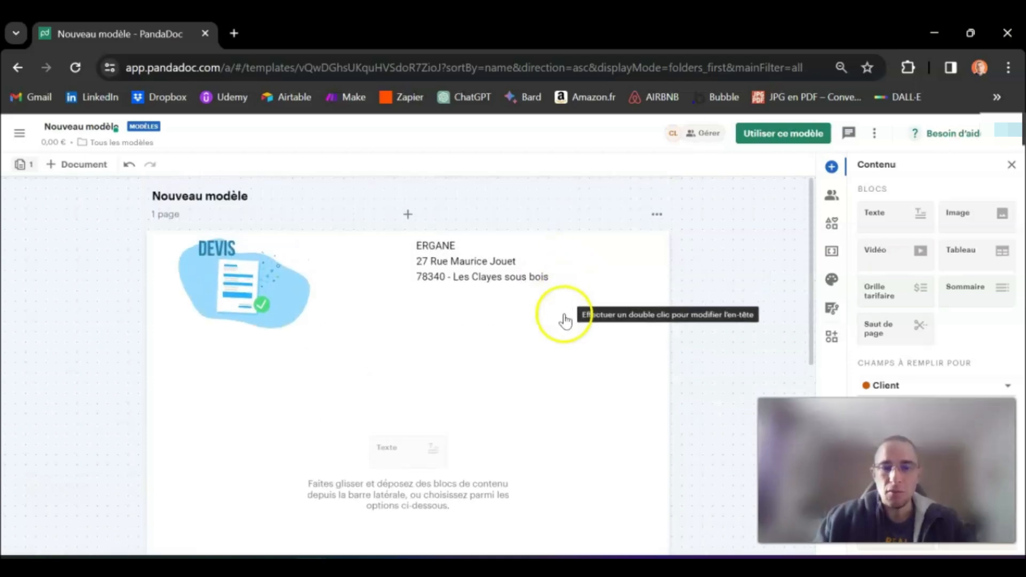
pyautogui.scroll(-3, 565, 316)
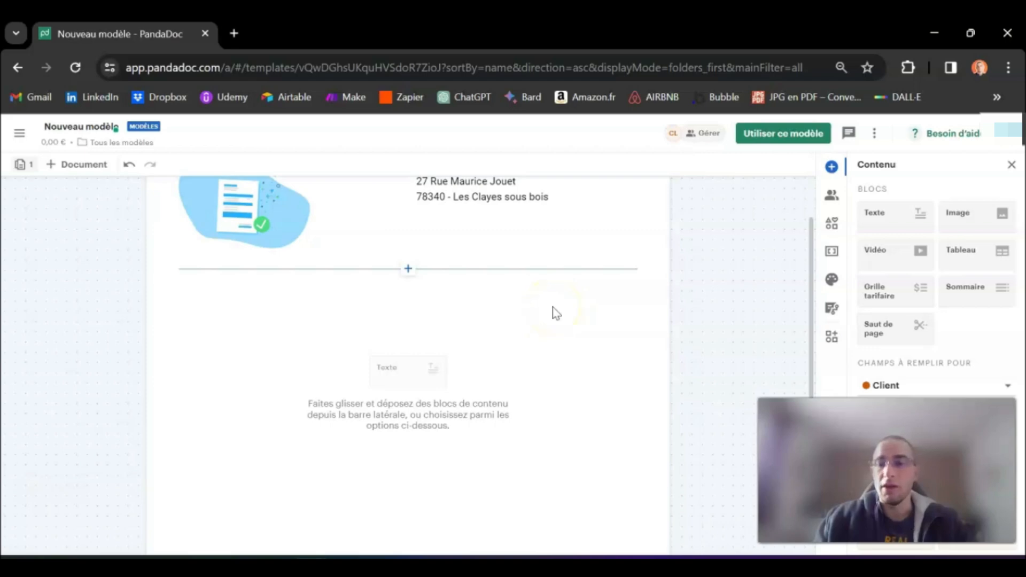
pyautogui.moveTo(878, 213); pyautogui.dragTo(192, 271)
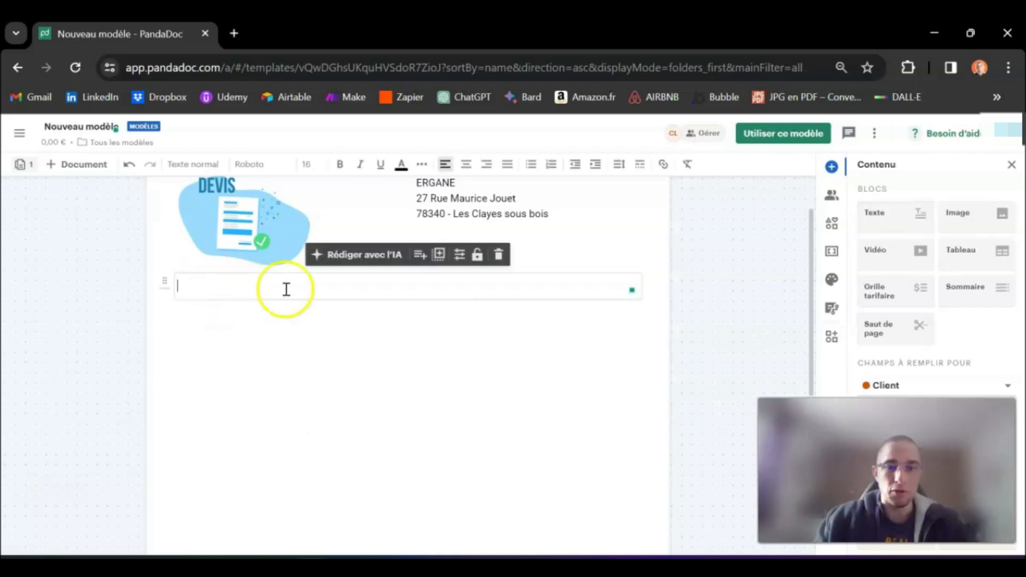
pyautogui.write('Dev')
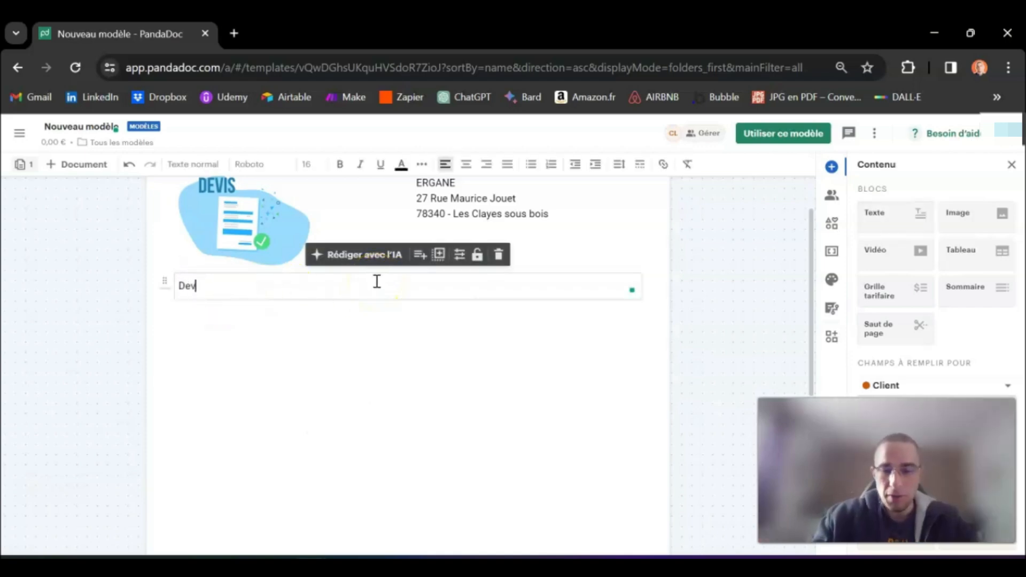
pyautogui.write('is - D-')
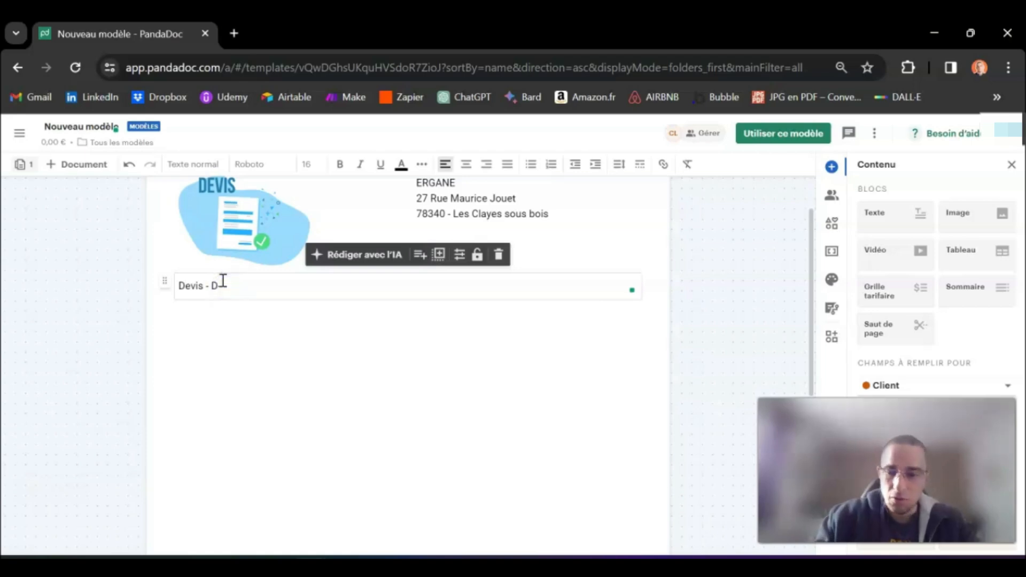
pyautogui.click(225, 309)
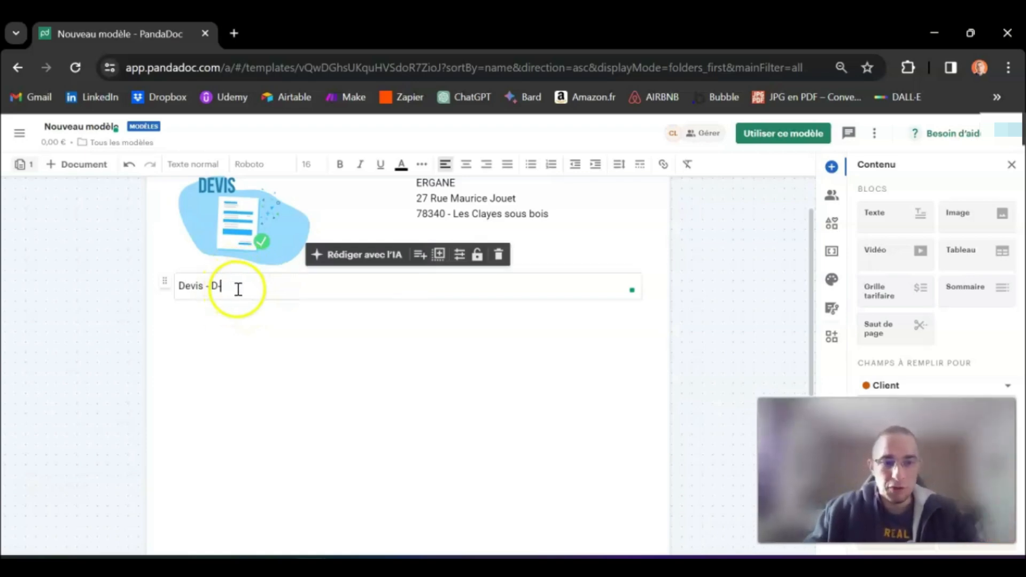
pyautogui.press('BackSpace')
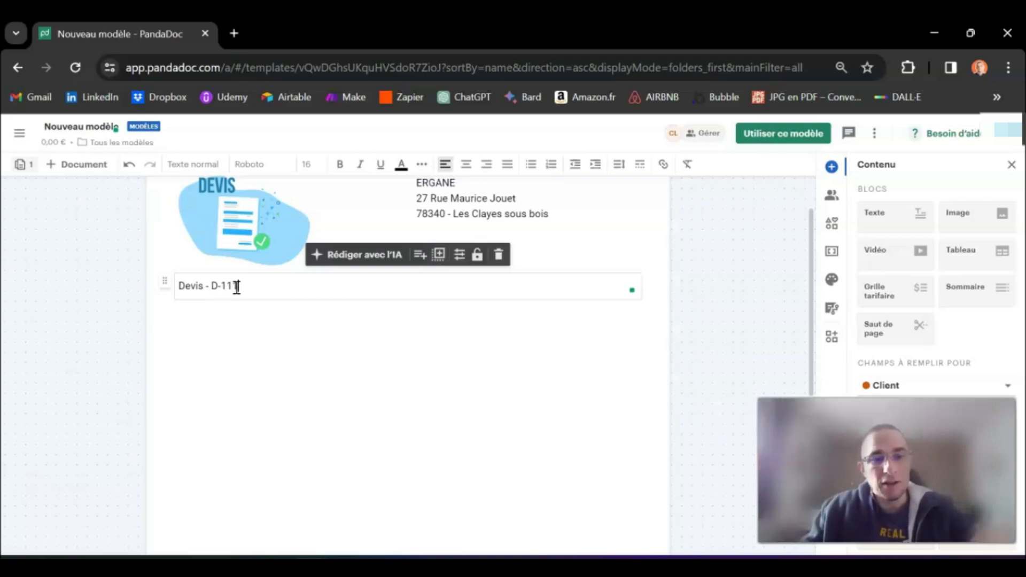
pyautogui.click(248, 285)
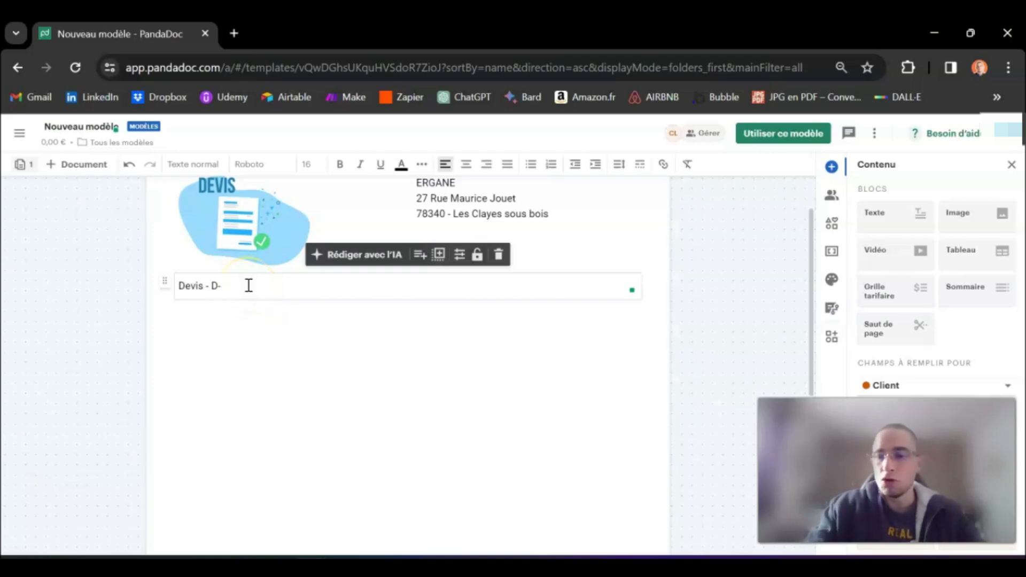
pyautogui.press('BackSpace')
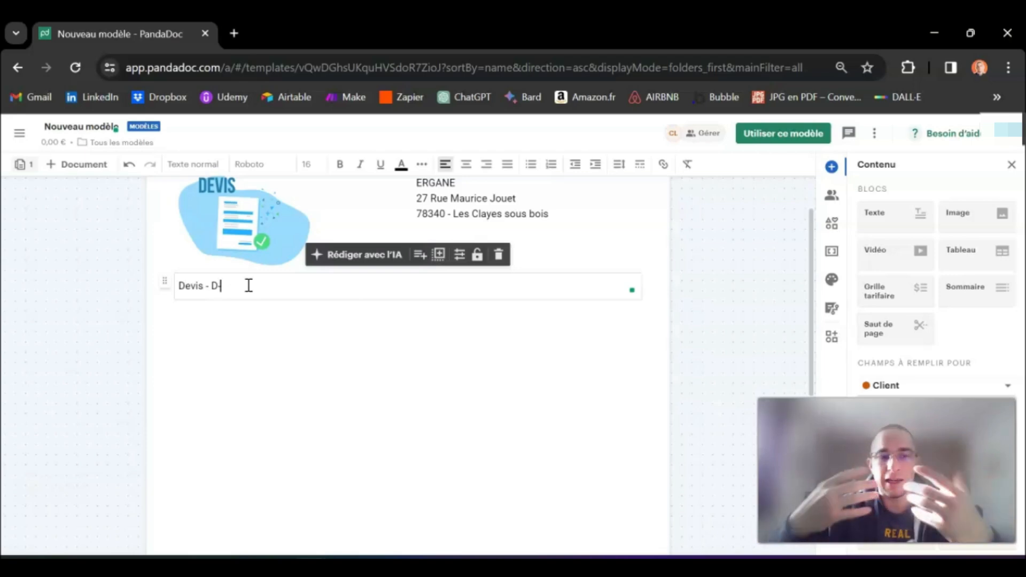
pyautogui.write('-')
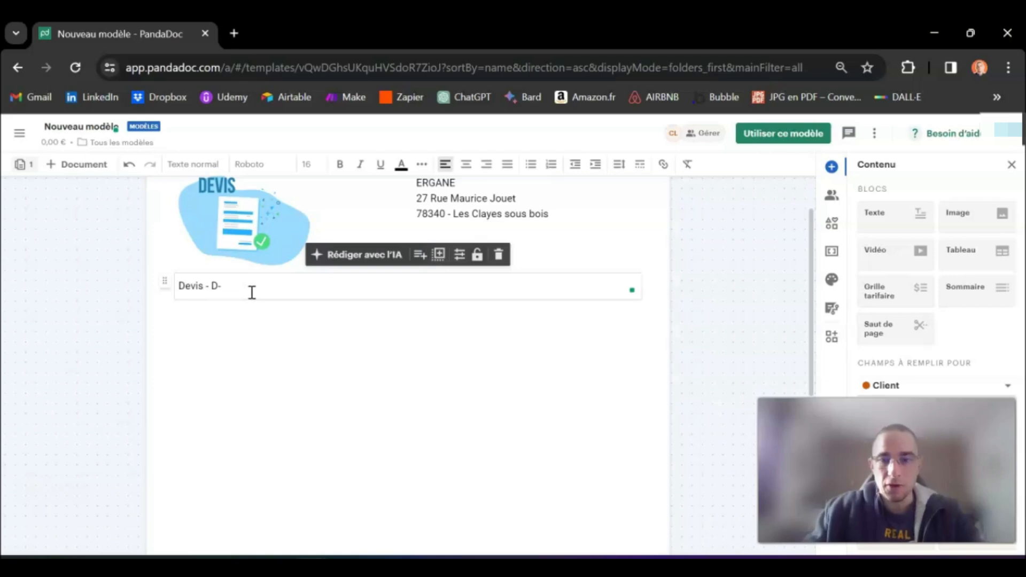
# Create a custom variable named "N° de devis"
pyautogui.click(833, 254)
pyautogui.scroll(-3, 957, 321)
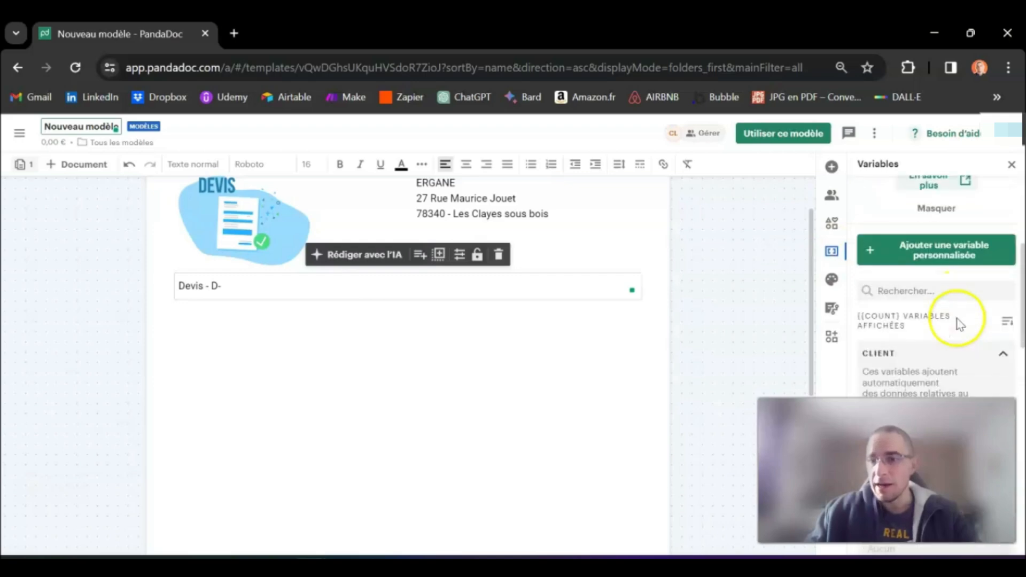
pyautogui.click(952, 259)
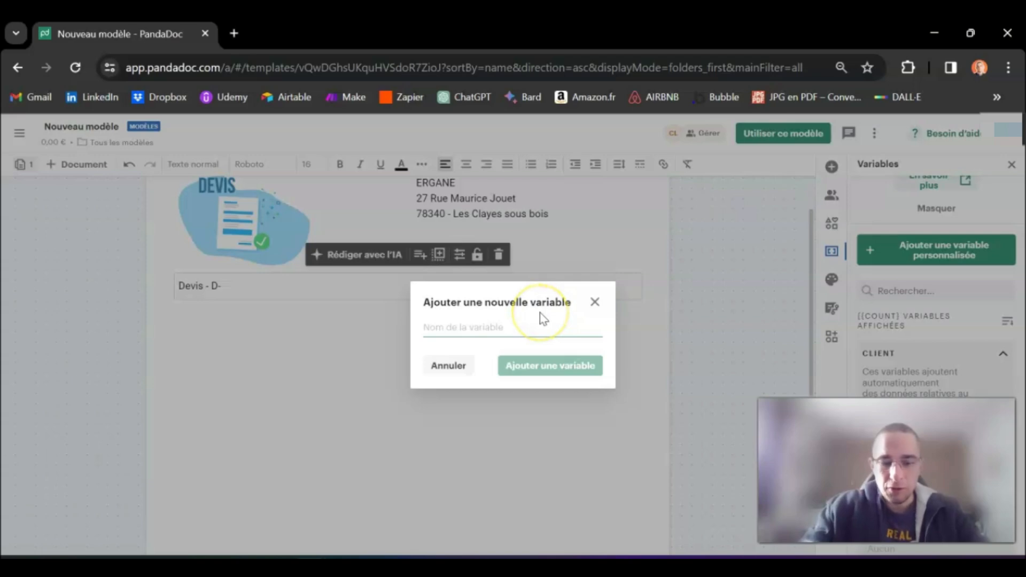
pyautogui.write('N° de devis')
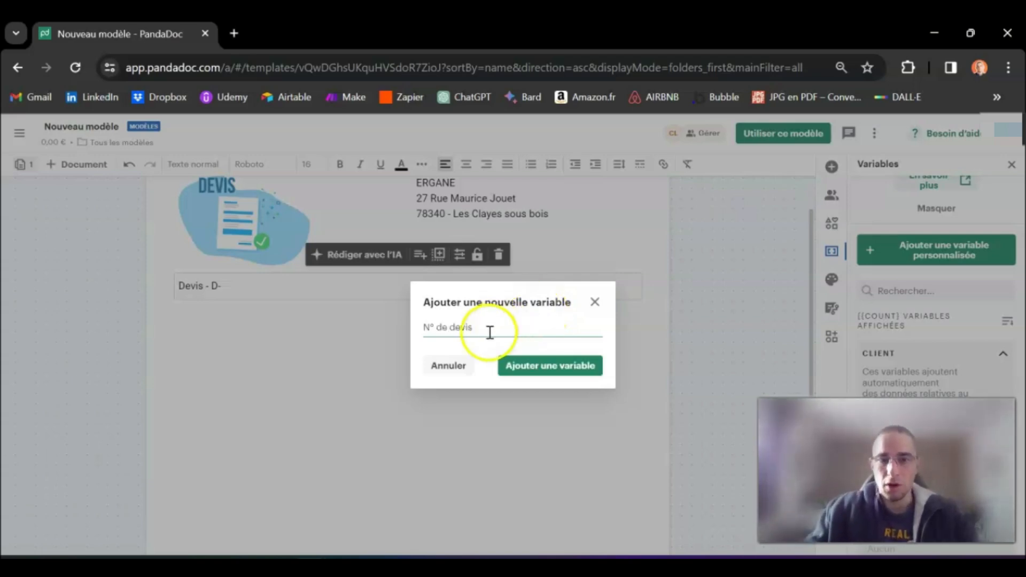
pyautogui.moveTo(487, 332); pyautogui.dragTo(402, 328)
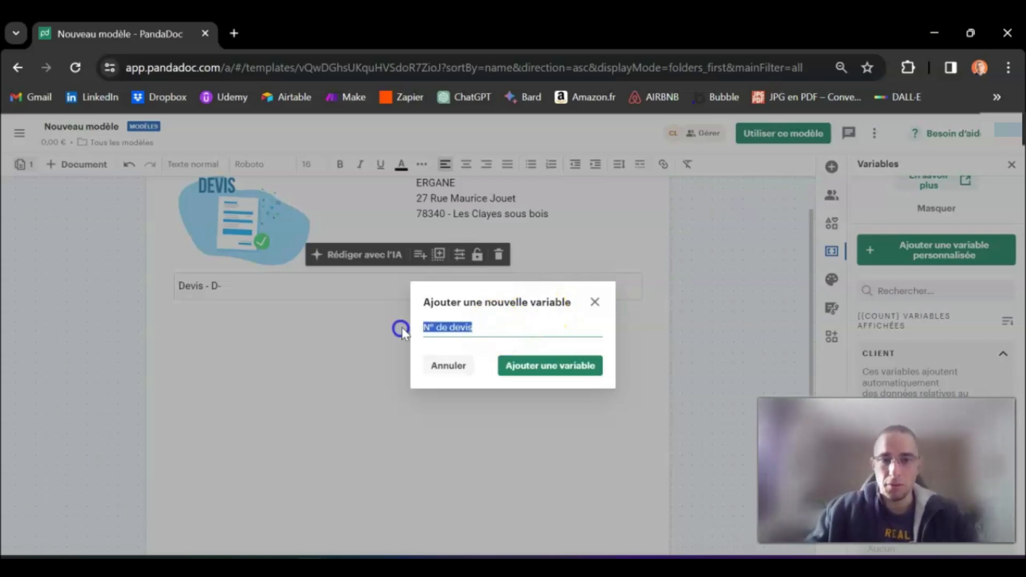
pyautogui.click(550, 368)
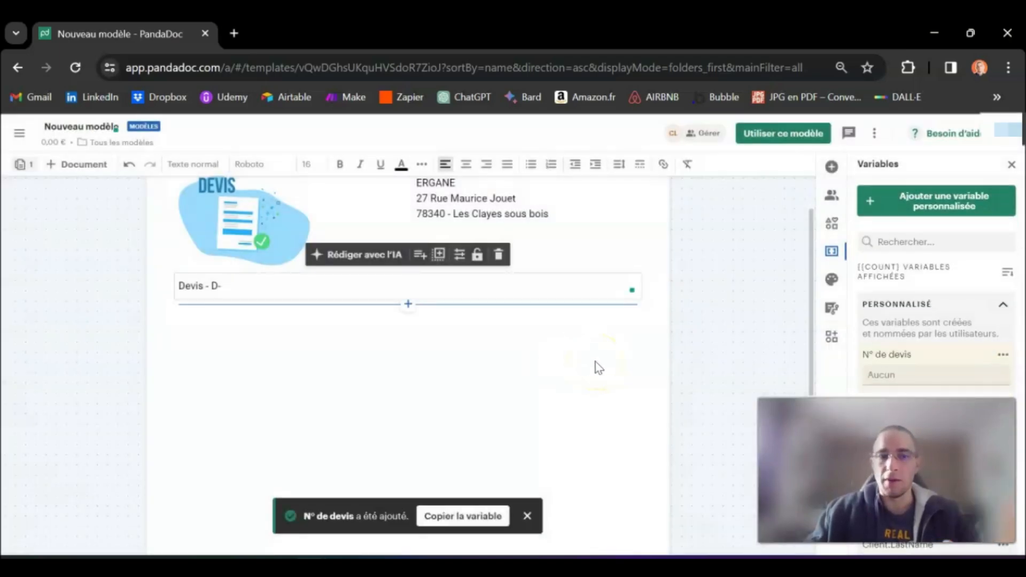
# Insert the N° de devis variable directly after "Devis - D-" in the text block and leave the block
pyautogui.click(221, 290)
pyautogui.click(221, 290)
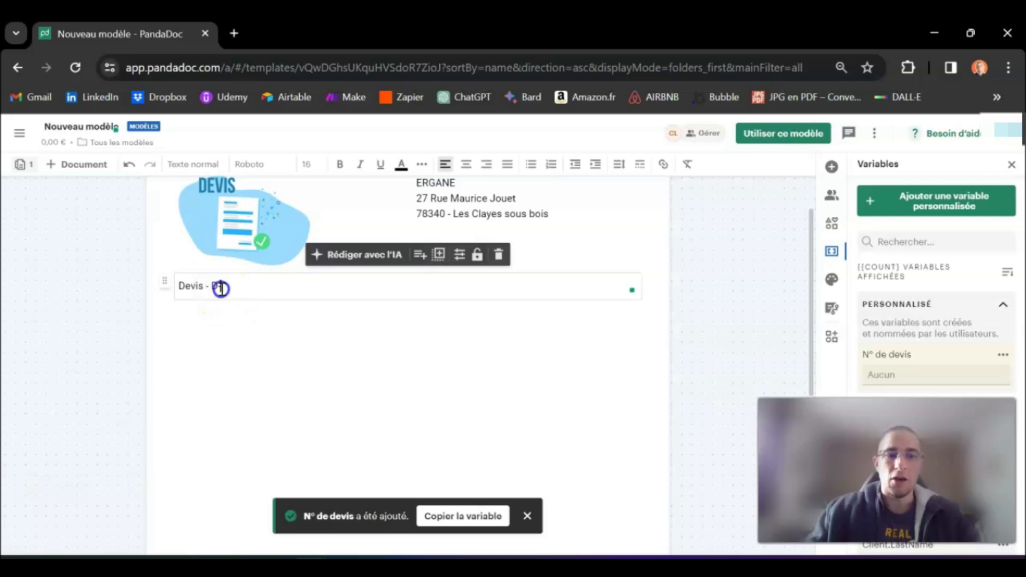
pyautogui.write('[')
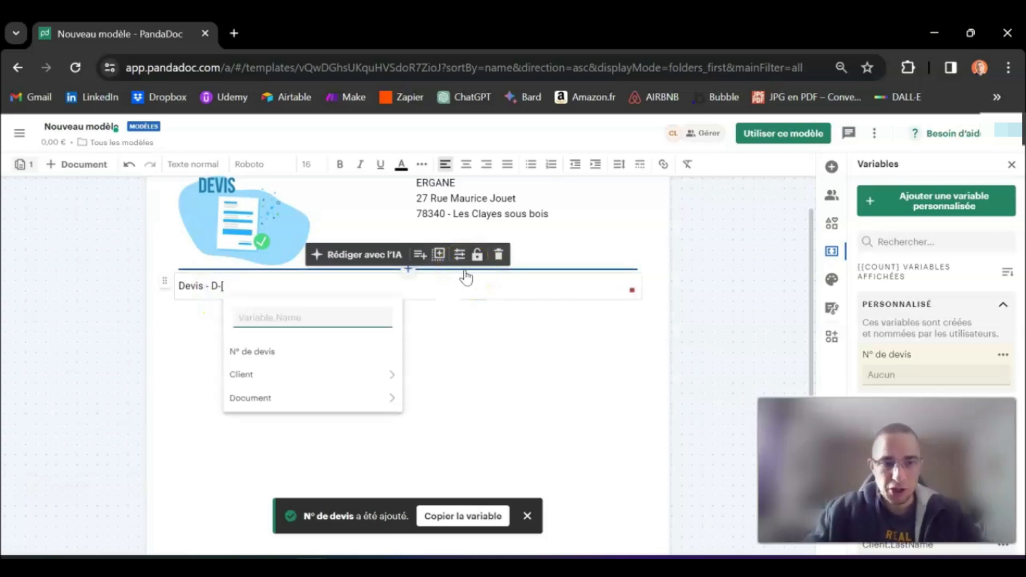
pyautogui.click(229, 288)
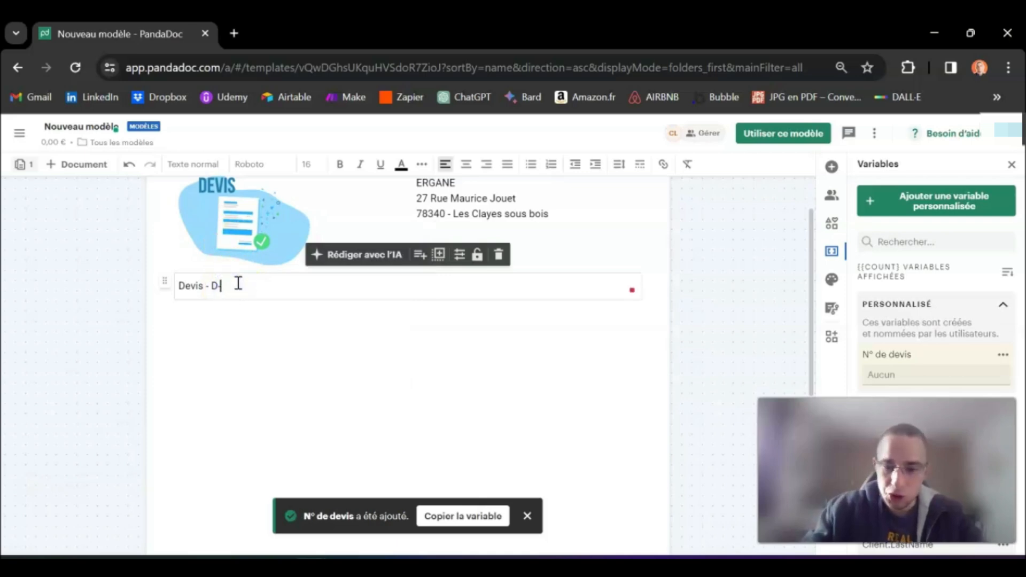
pyautogui.write('[')
pyautogui.click(221, 286)
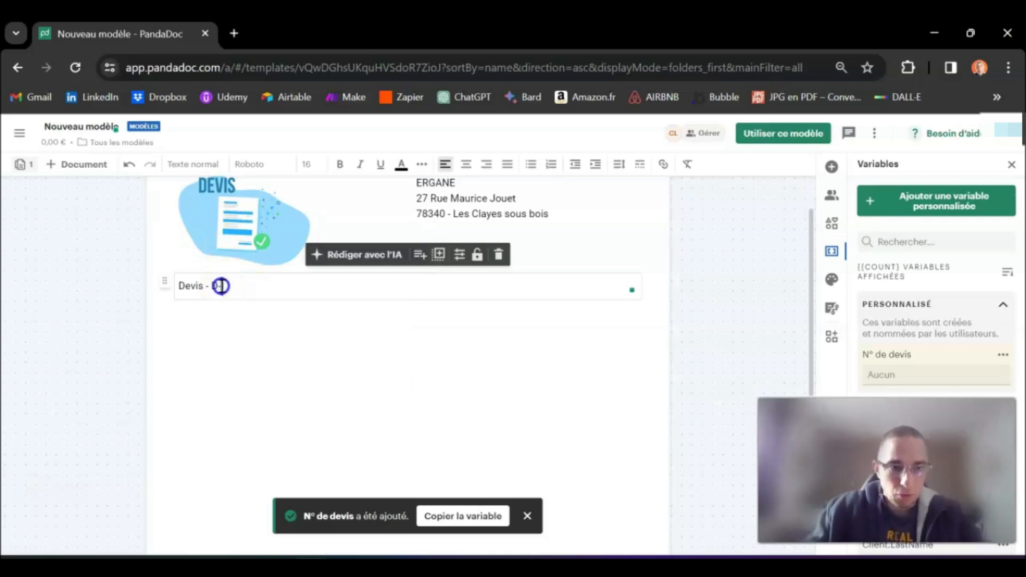
pyautogui.click(227, 287)
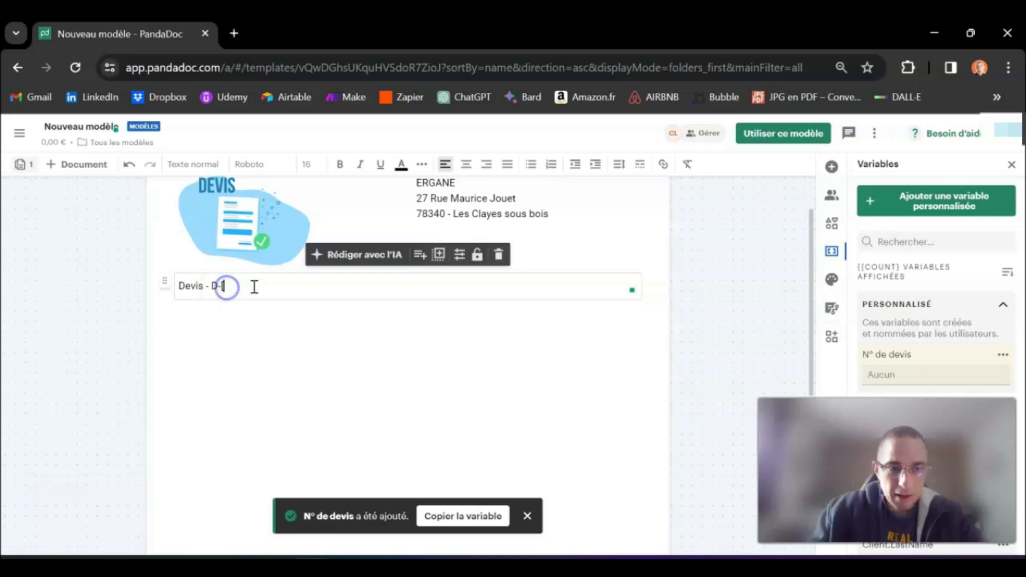
pyautogui.write('[')
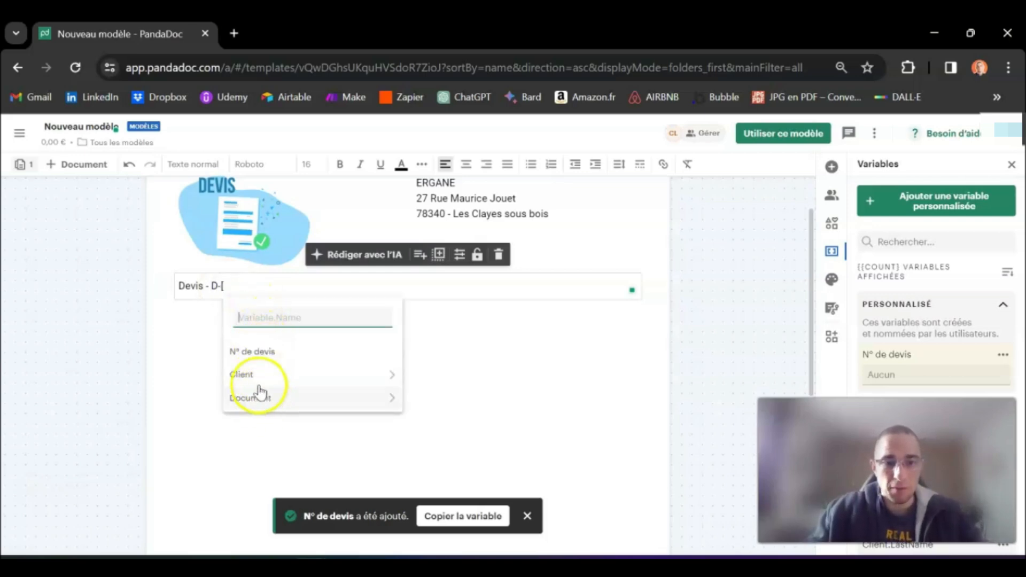
pyautogui.click(274, 354)
pyautogui.click(304, 285)
pyautogui.click(307, 337)
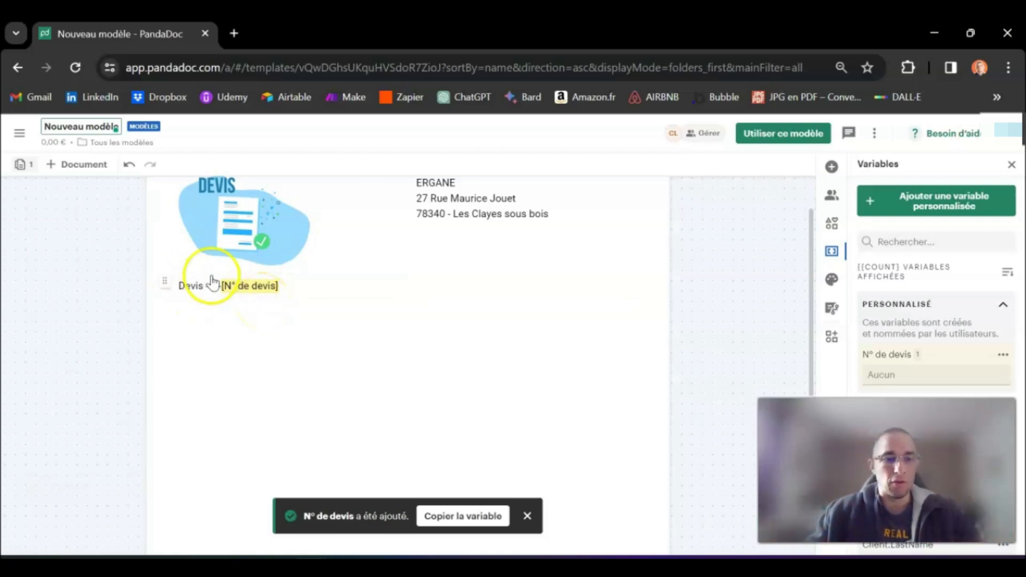
# Add the line "Date d'émission du devis" below the quote number, separated by a blank line and followed by a new empty line
pyautogui.scroll(-1, 537, 228)
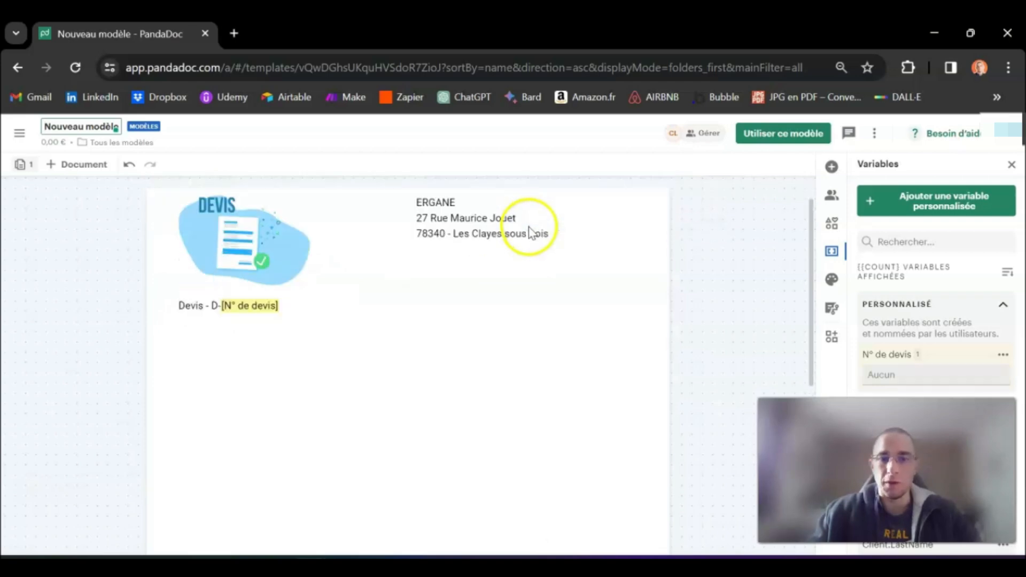
pyautogui.scroll(3, 543, 201)
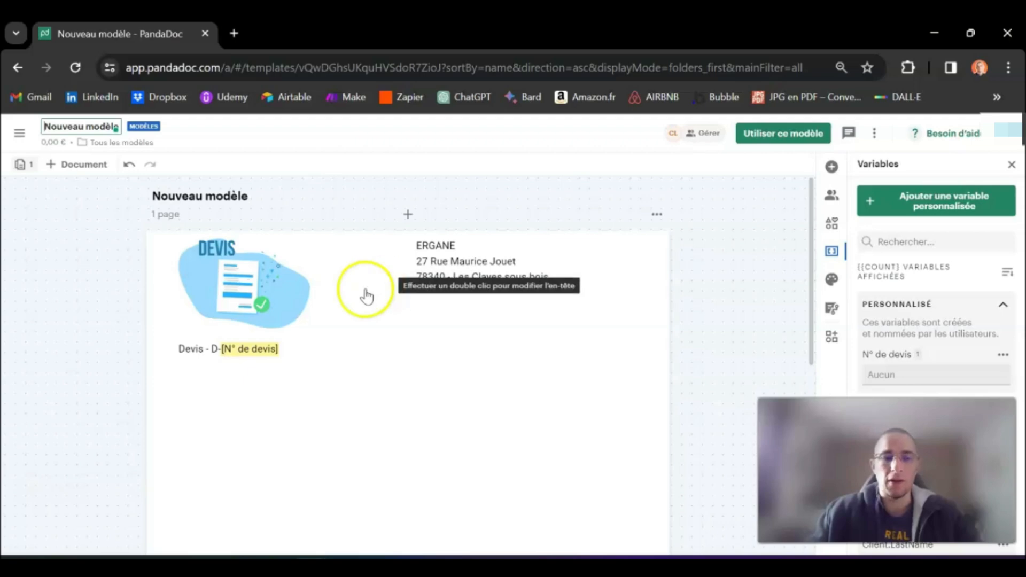
pyautogui.click(285, 349)
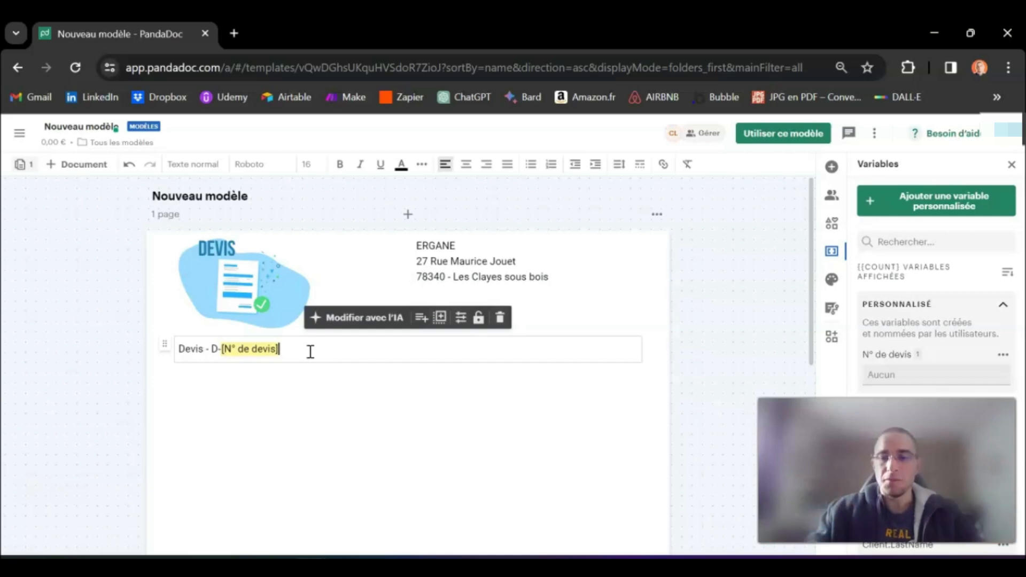
pyautogui.press('Return')
pyautogui.press('Return')
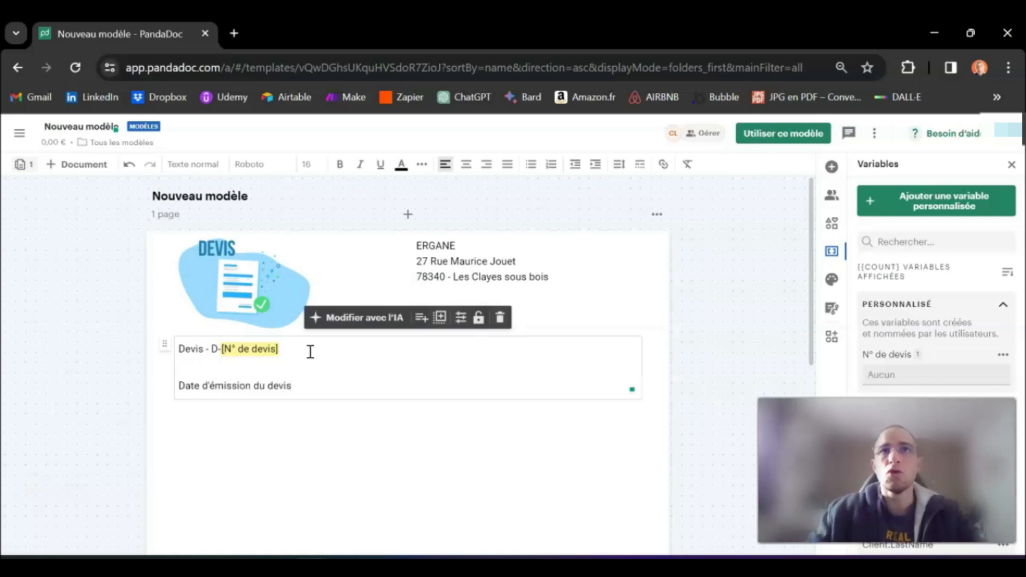
pyautogui.press('Return')
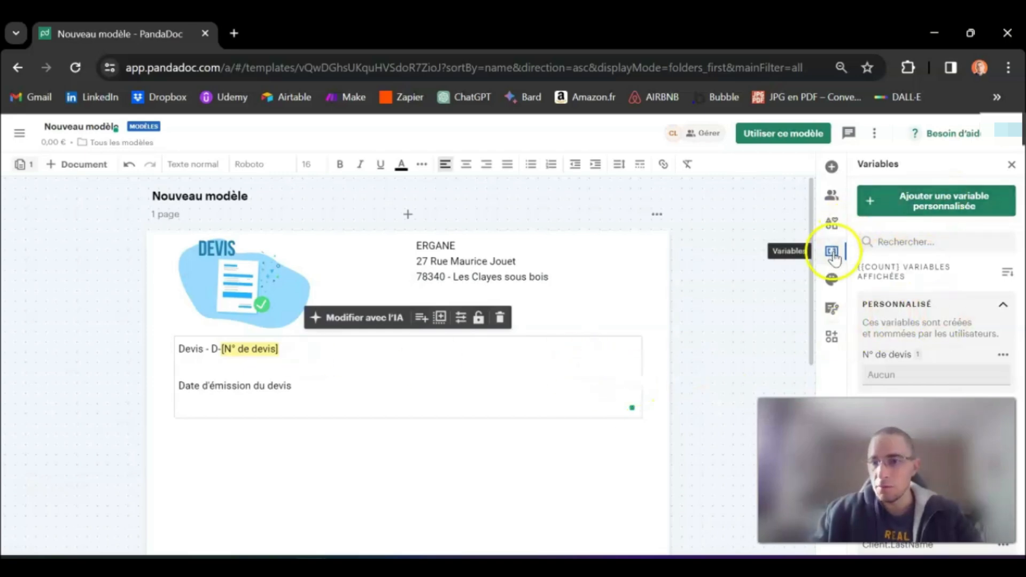
# Create a custom variable named "Date d'émission du devis"
pyautogui.click(924, 207)
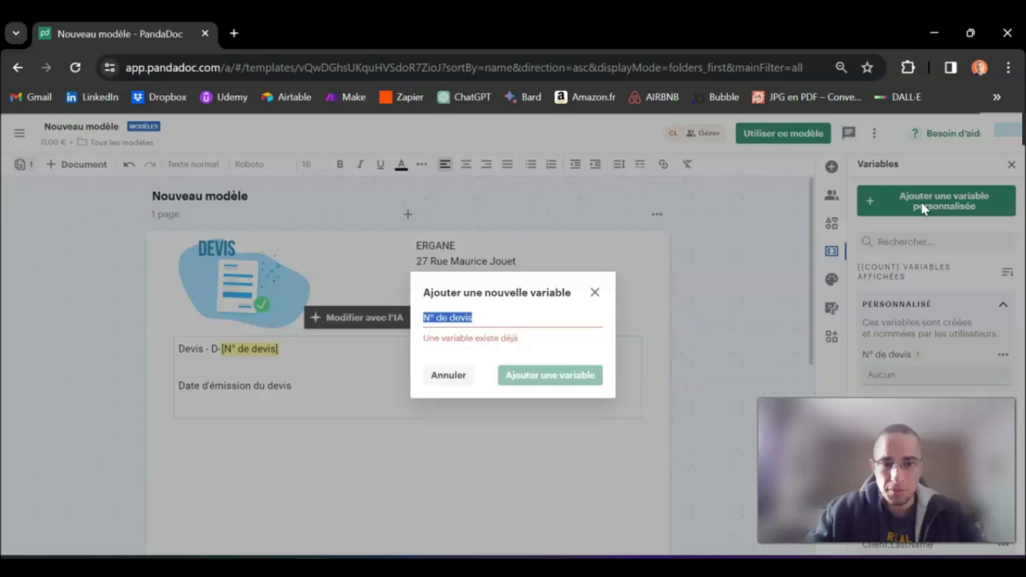
pyautogui.write("Date d'émission")
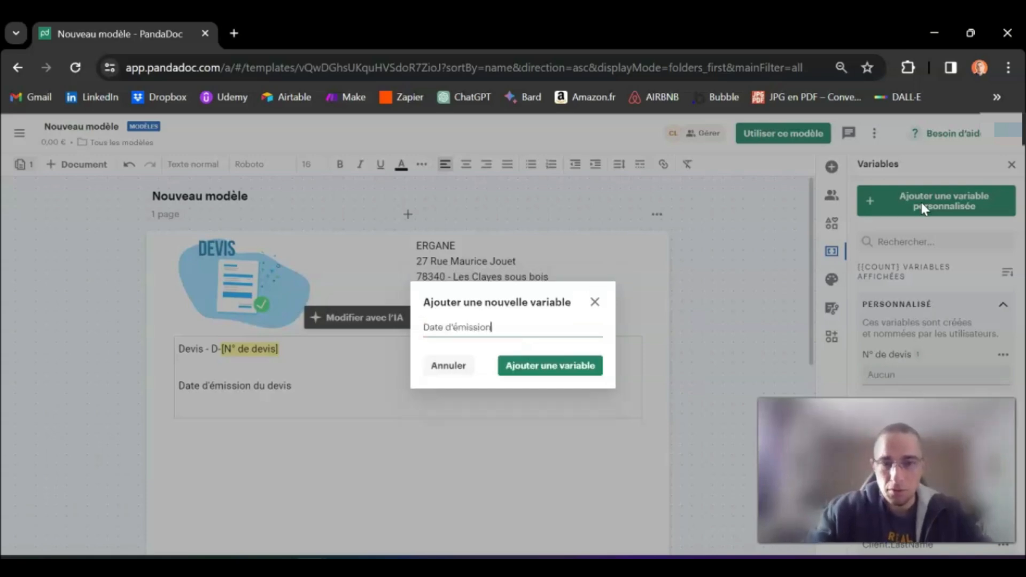
pyautogui.write(' du devis')
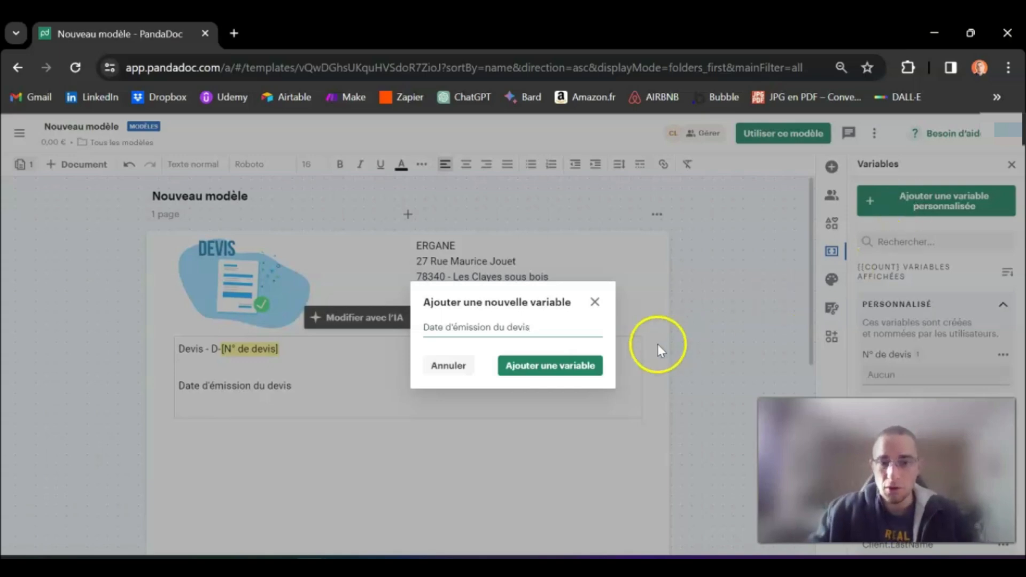
pyautogui.click(550, 365)
# Insert the Date d'émission du devis variable on the empty line under its label, leave the block and close the variables list
pyautogui.click(284, 393)
pyautogui.click(276, 398)
pyautogui.write('[')
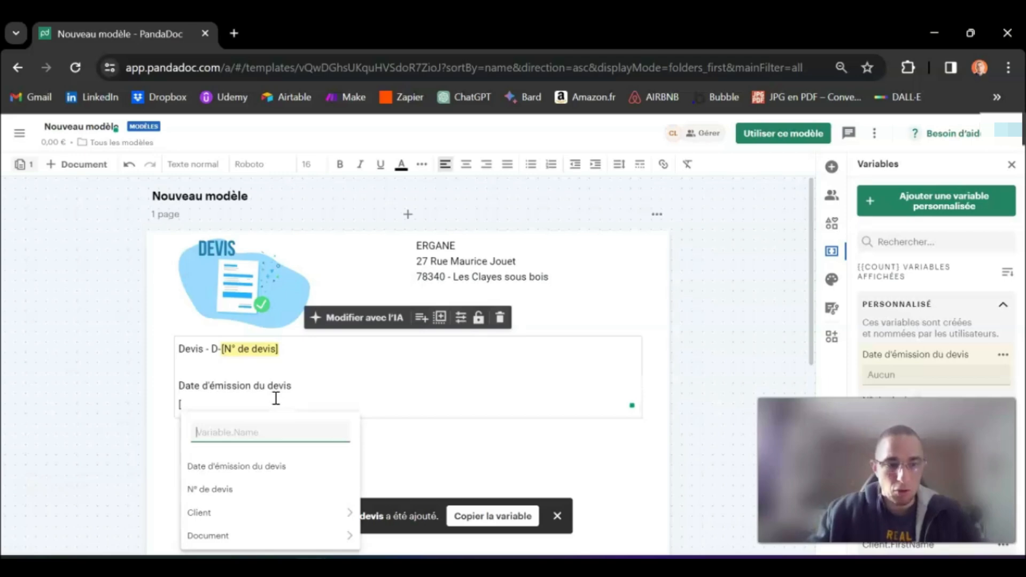
pyautogui.click(263, 466)
pyautogui.click(698, 396)
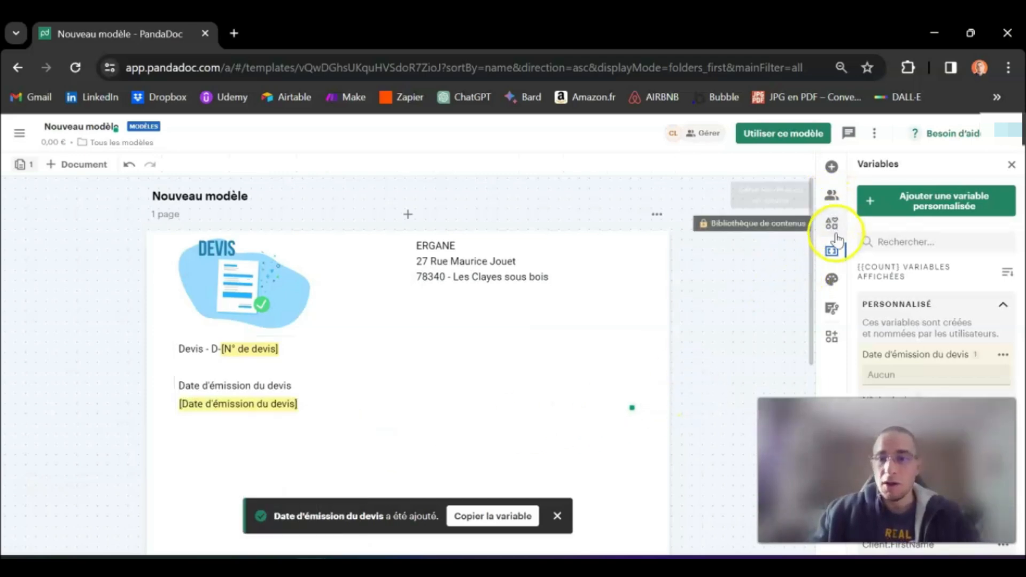
pyautogui.scroll(5, 947, 263)
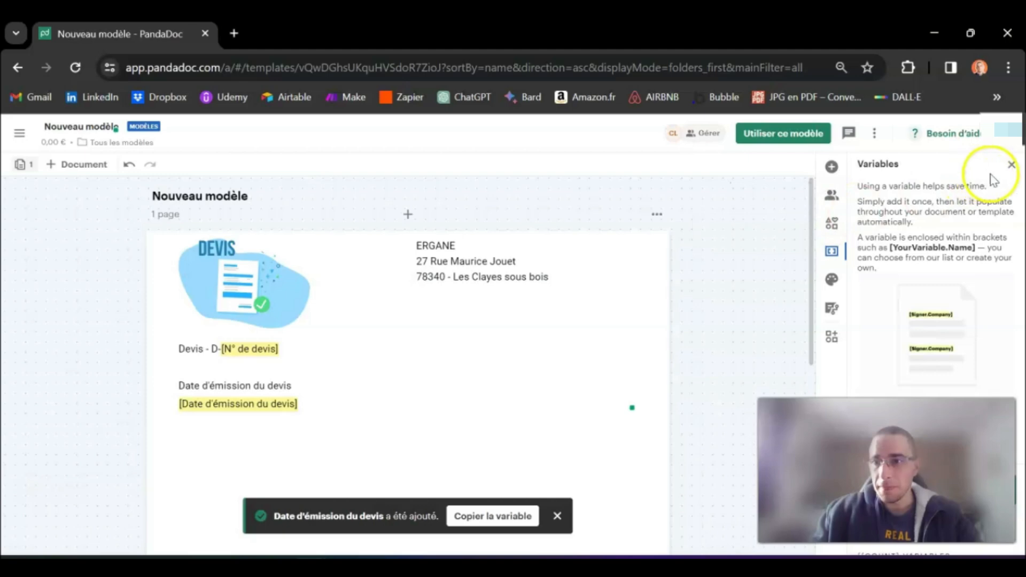
pyautogui.click(1012, 164)
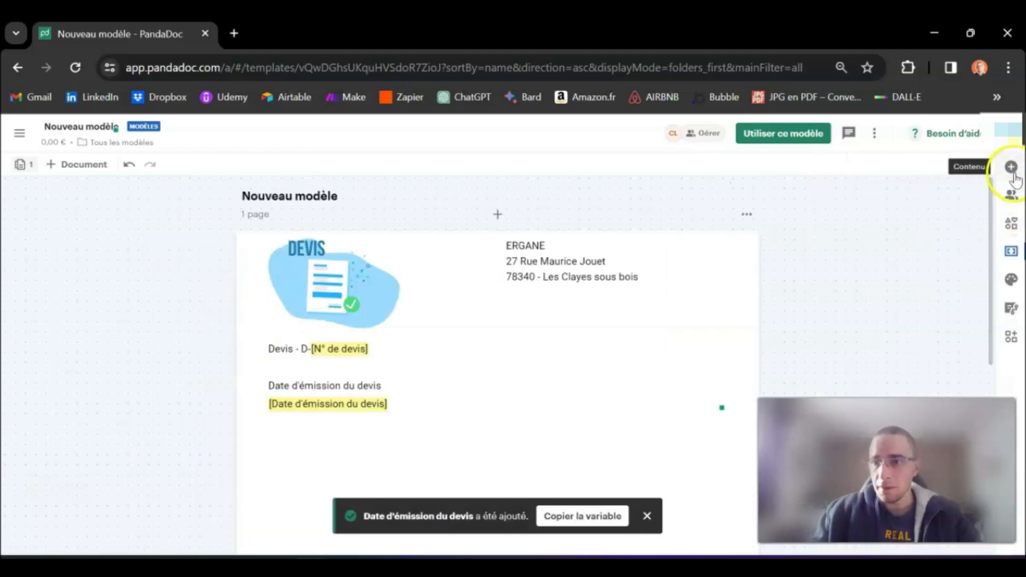
# Add a text block beside the quote number block containing "Client :" followed by a new empty line
pyautogui.click(1012, 168)
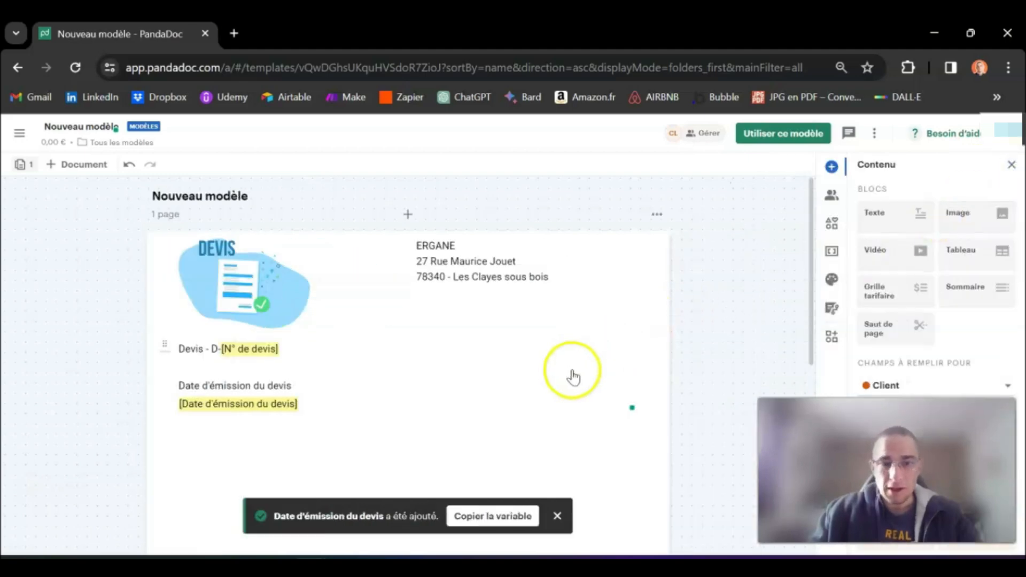
pyautogui.moveTo(882, 216); pyautogui.dragTo(632, 357)
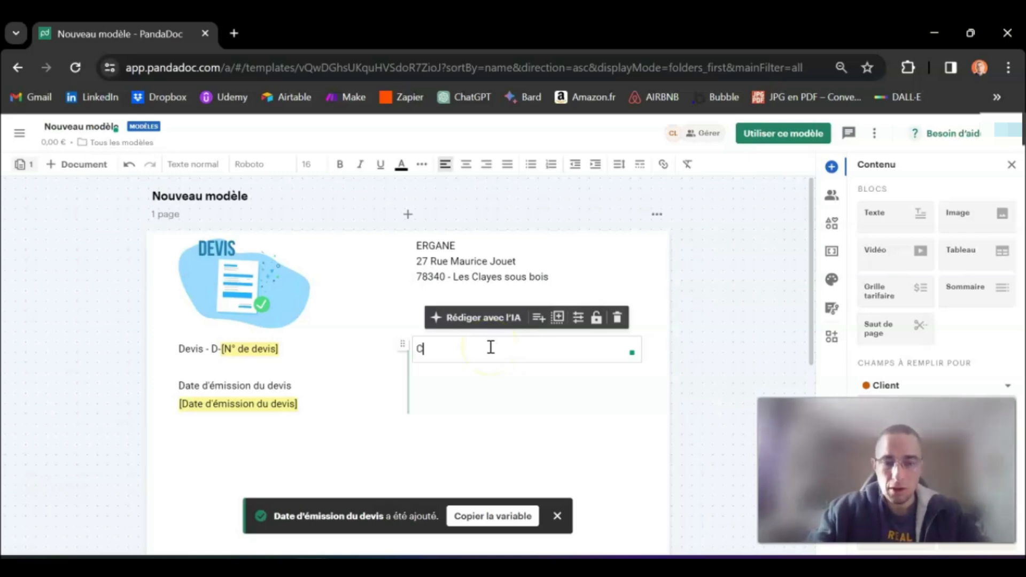
pyautogui.write('Client :')
pyautogui.press('Return')
pyautogui.click(474, 344)
pyautogui.scroll(-2, 464, 381)
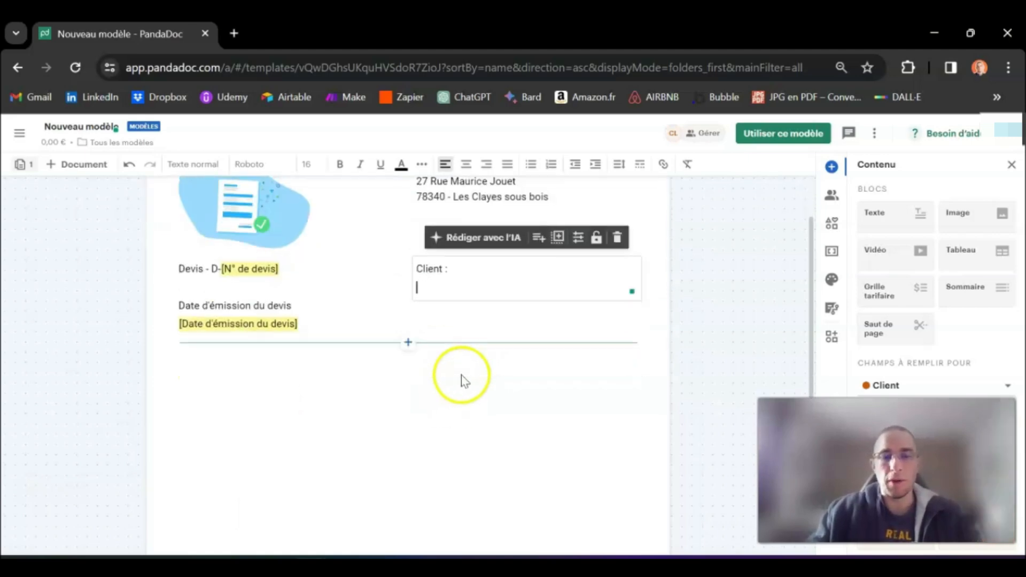
pyautogui.click(348, 400)
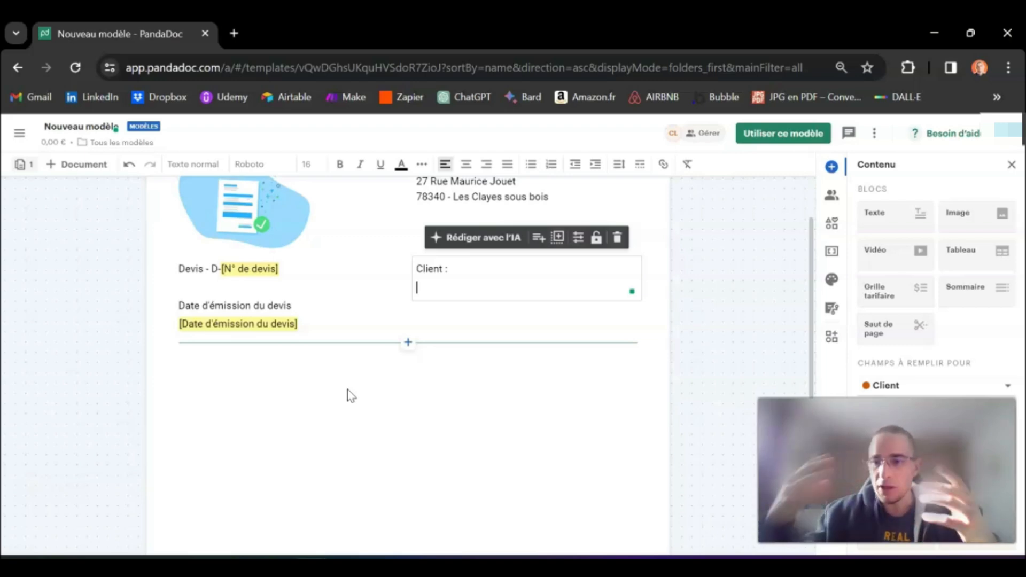
pyautogui.click(160, 398)
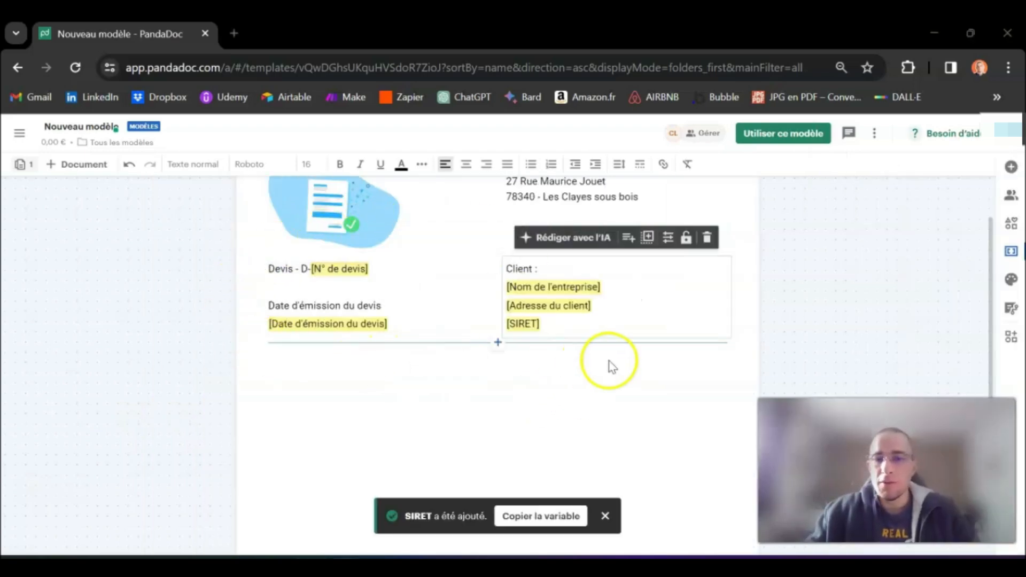
# Insert a pricing grid (Grille tarifaire) below the quote details and client blocks, and leave it
pyautogui.click(884, 265)
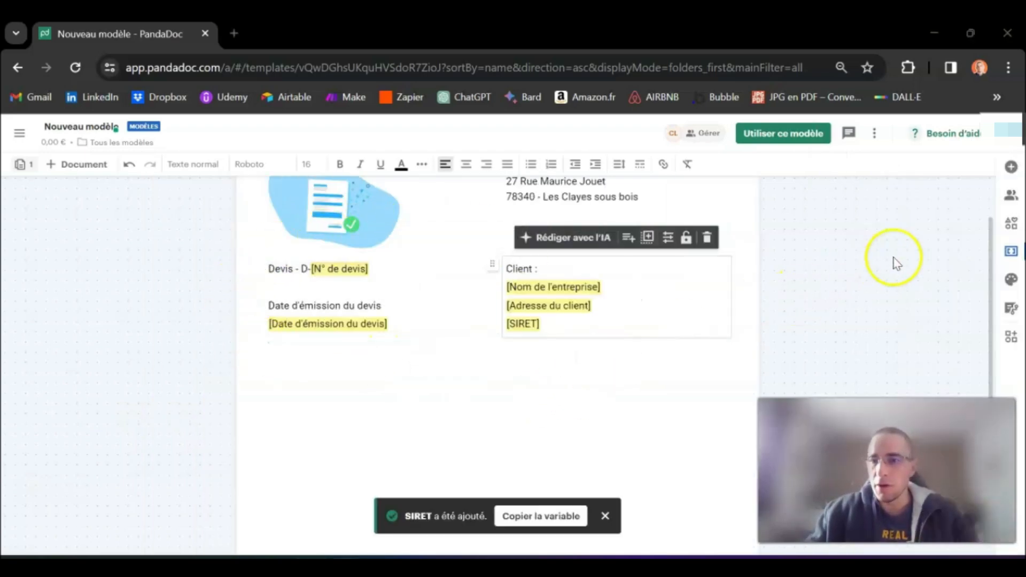
pyautogui.click(1012, 169)
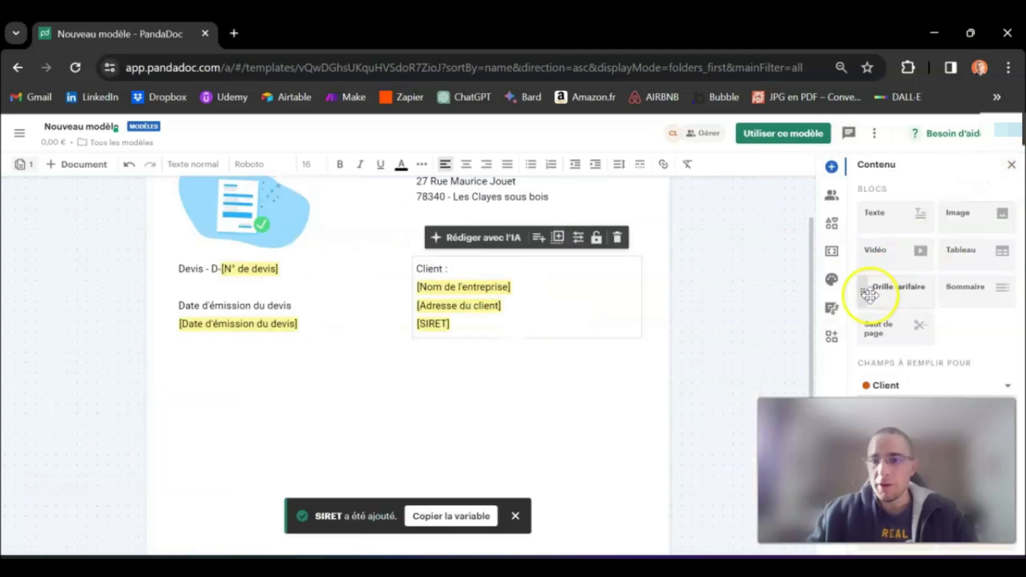
pyautogui.scroll(-2, 447, 378)
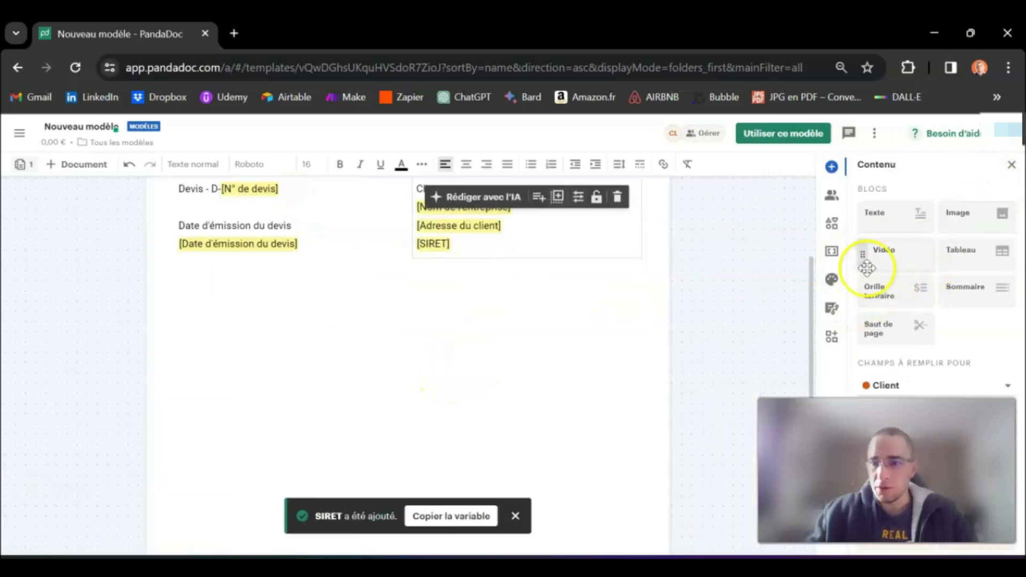
pyautogui.moveTo(889, 288); pyautogui.dragTo(232, 267)
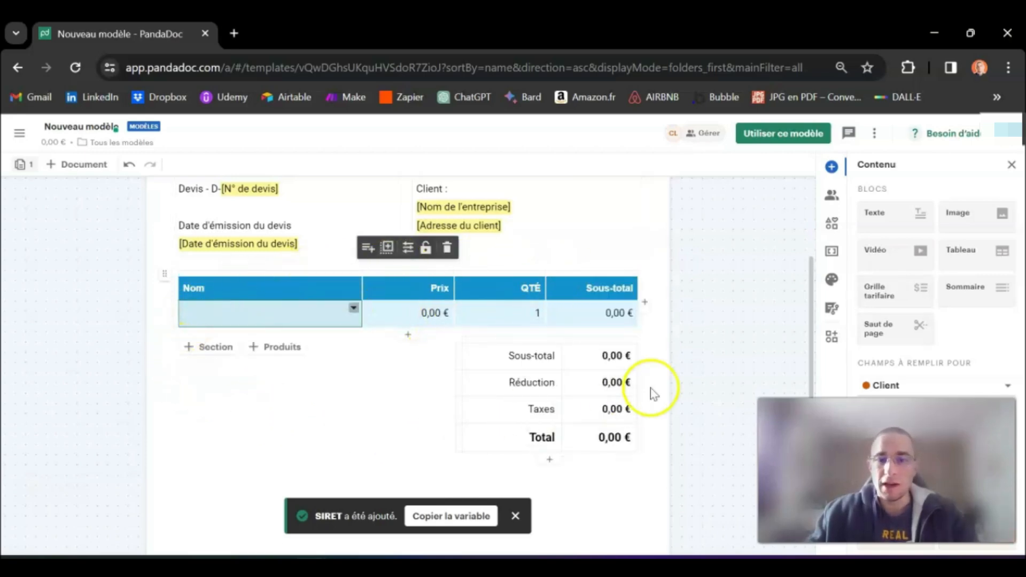
pyautogui.click(719, 362)
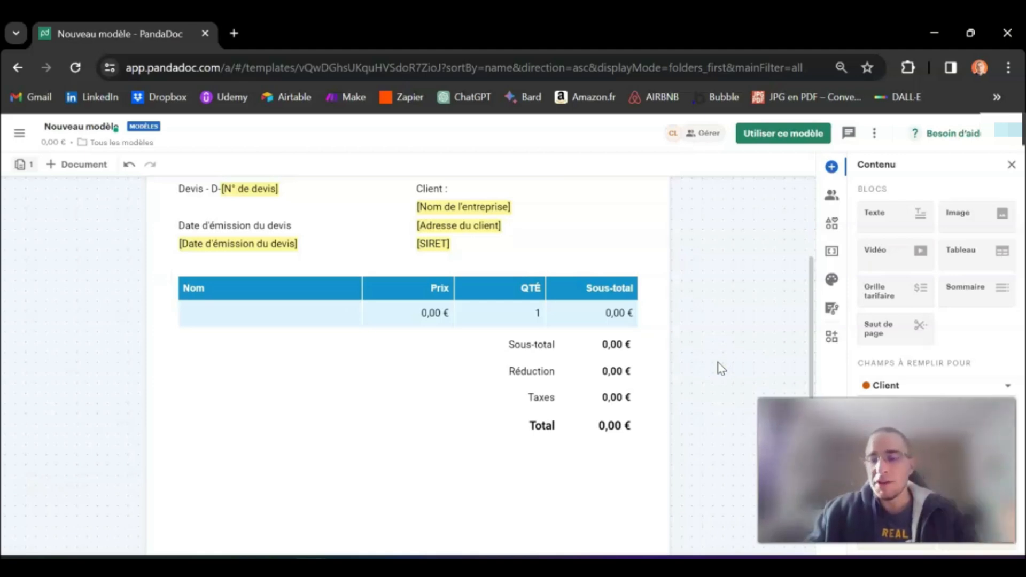
# Examine the pricing grid's product row, the options of the Réduction line and the grid's place under the header
pyautogui.click(296, 324)
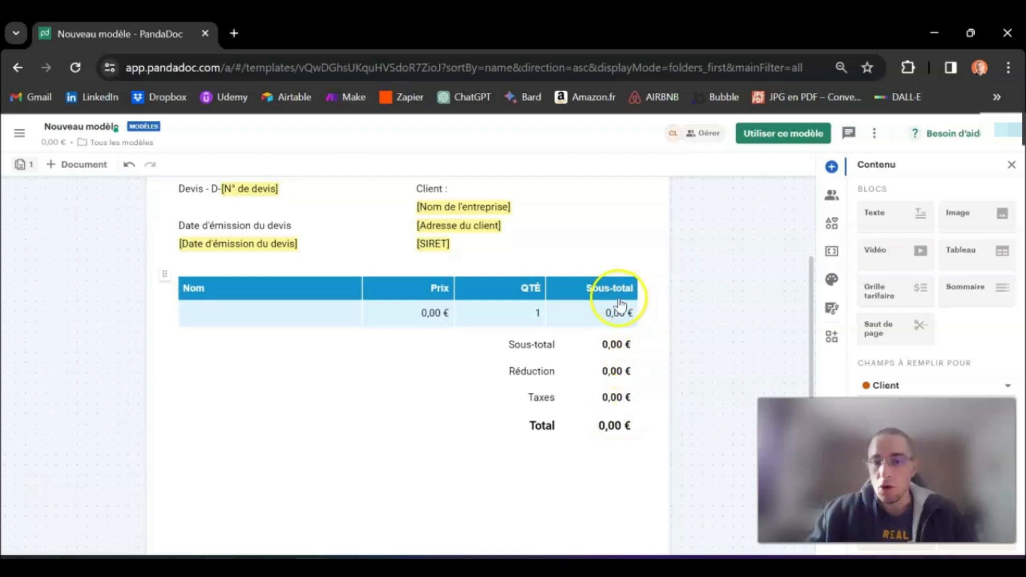
pyautogui.click(572, 373)
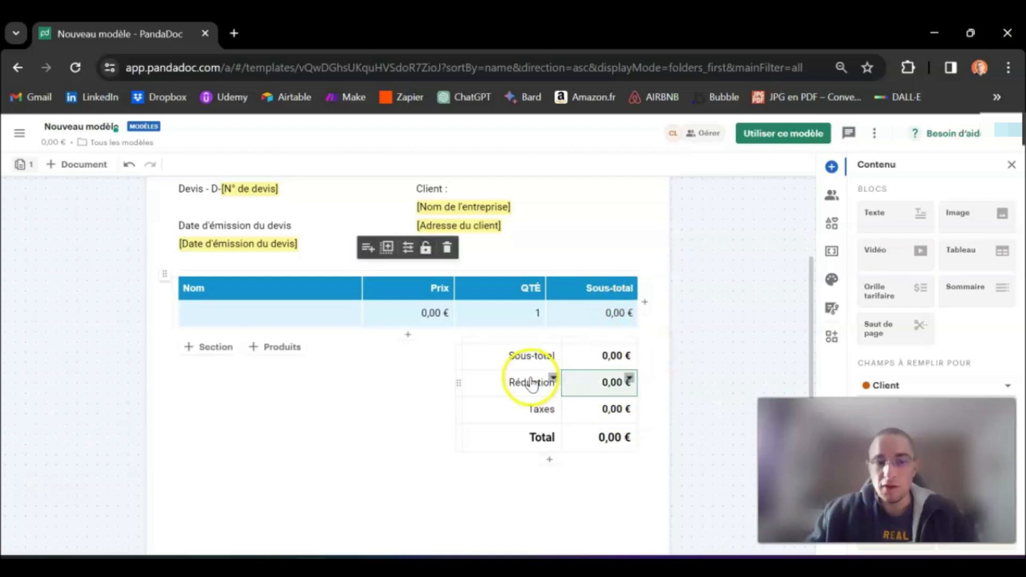
pyautogui.click(553, 378)
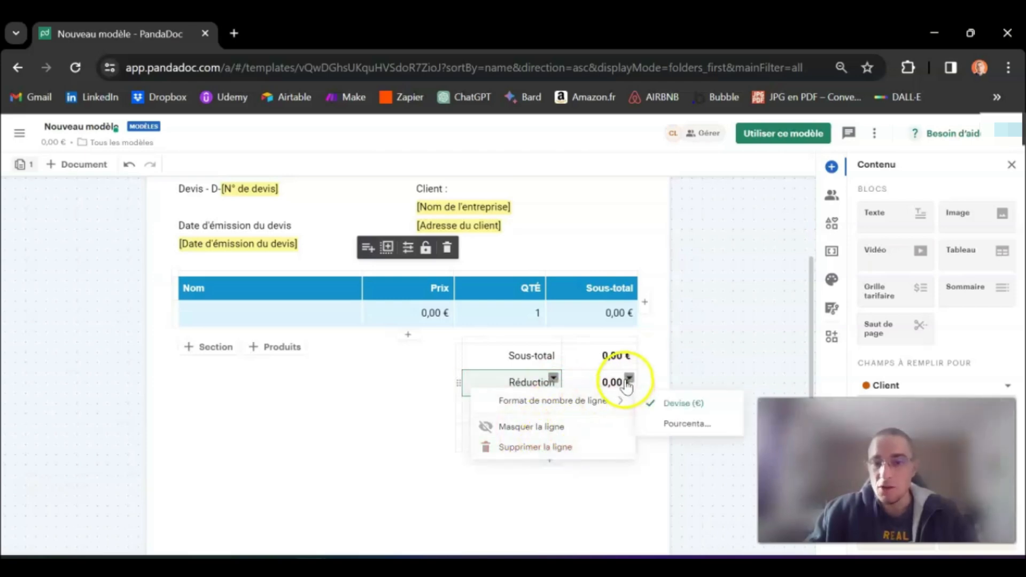
pyautogui.click(716, 340)
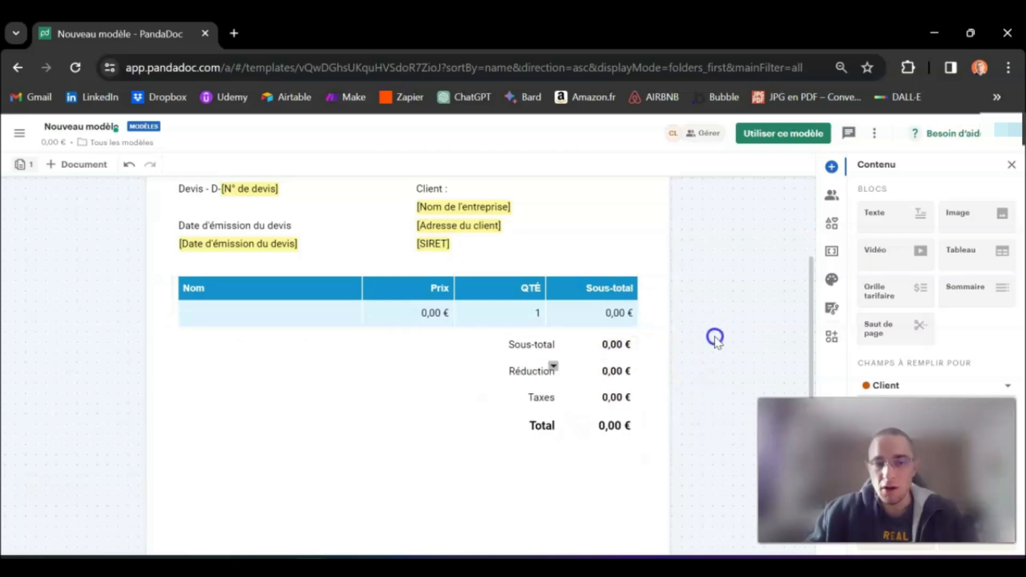
pyautogui.click(242, 313)
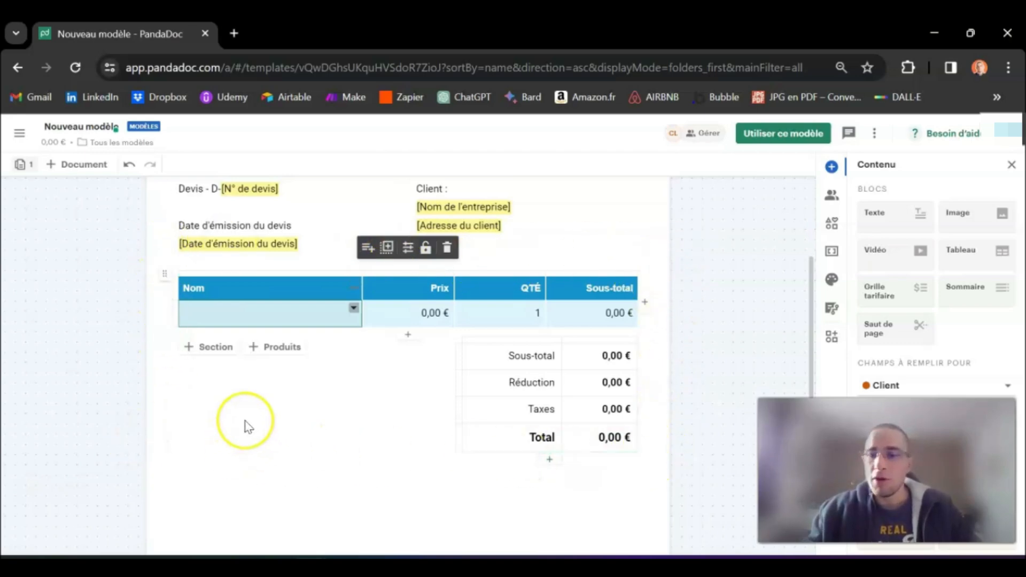
pyautogui.click(749, 368)
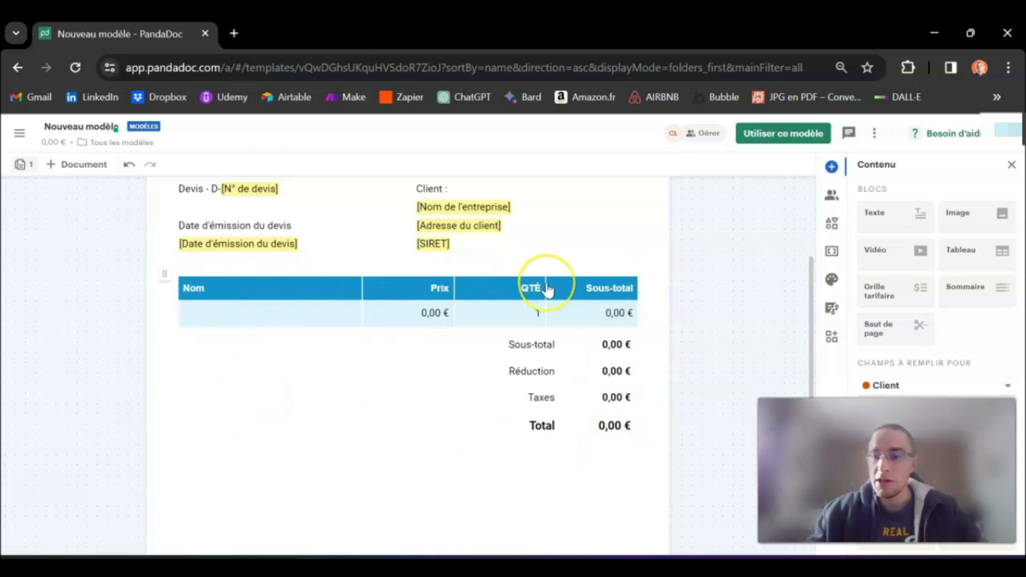
pyautogui.scroll(3, 548, 286)
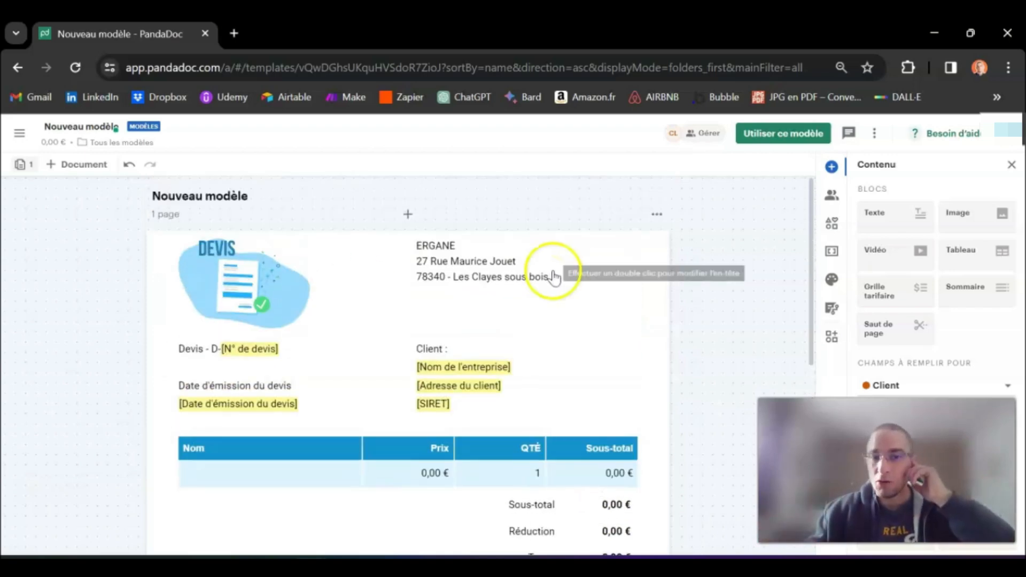
pyautogui.scroll(-2, 534, 297)
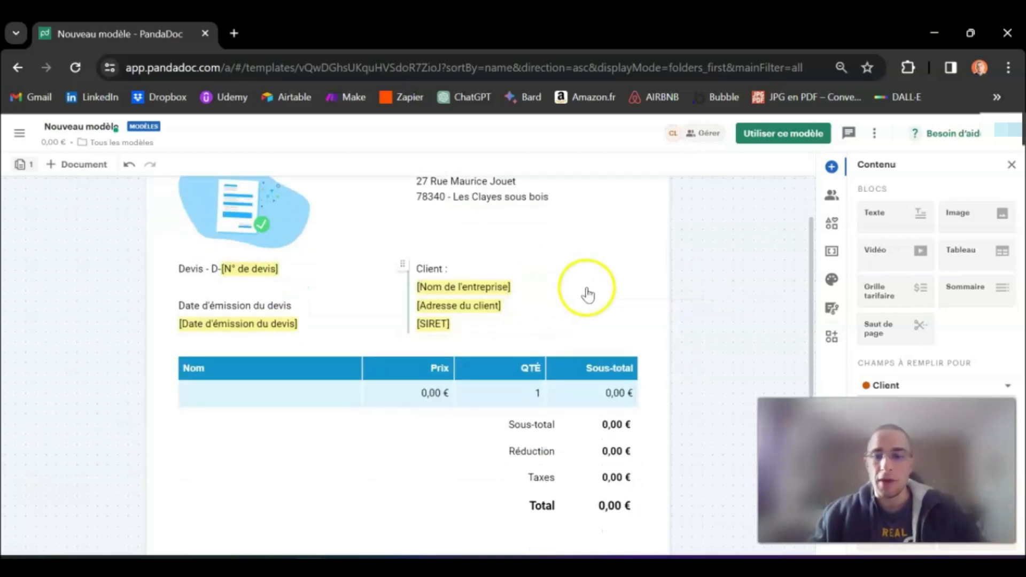
# Add a text block below the pricing totals and place a Date field for the Client at its start
pyautogui.scroll(-3, 599, 289)
pyautogui.scroll(-2, 943, 284)
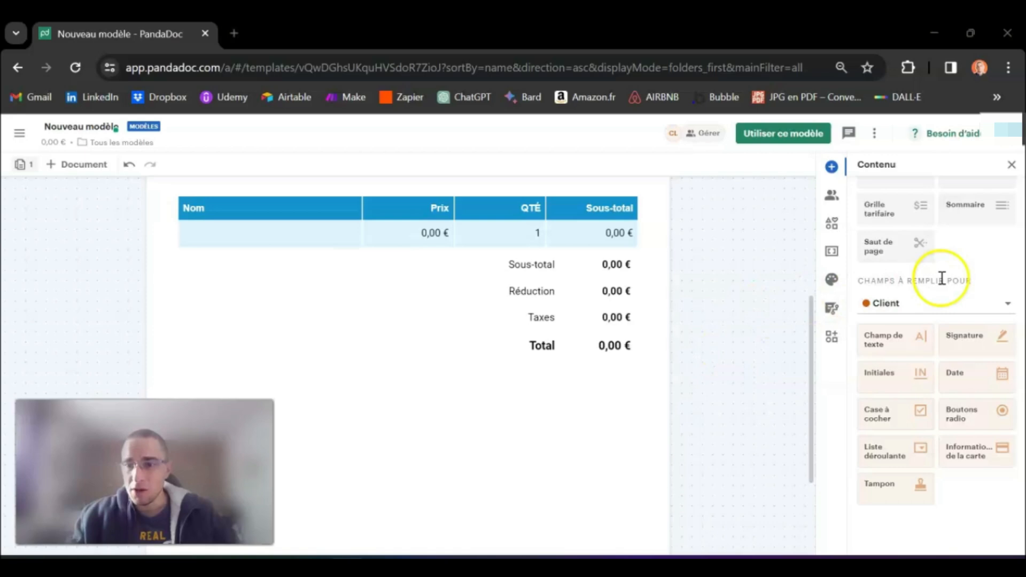
pyautogui.scroll(2, 930, 276)
pyautogui.moveTo(856, 244); pyautogui.dragTo(540, 369)
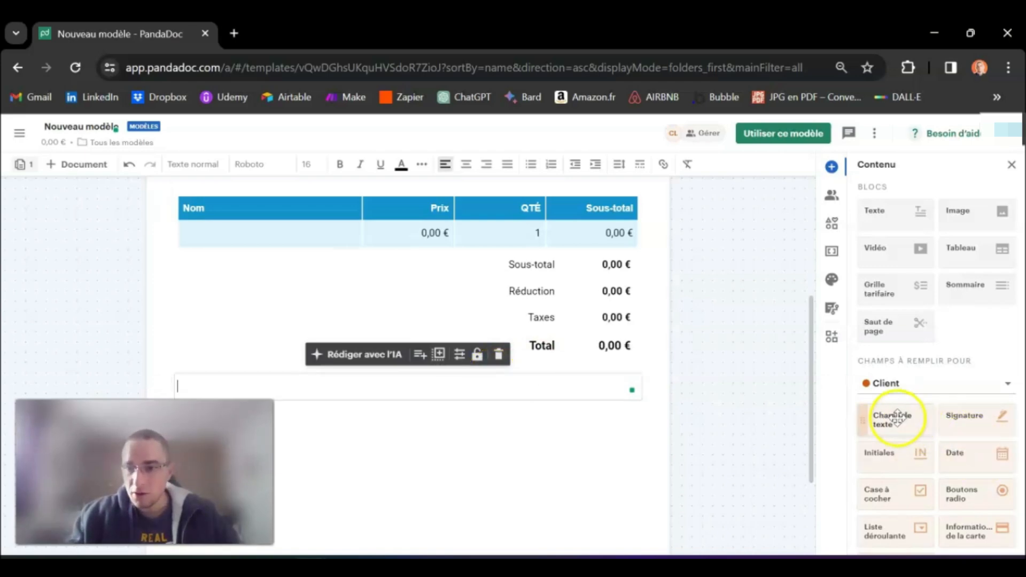
pyautogui.moveTo(960, 453); pyautogui.dragTo(179, 380)
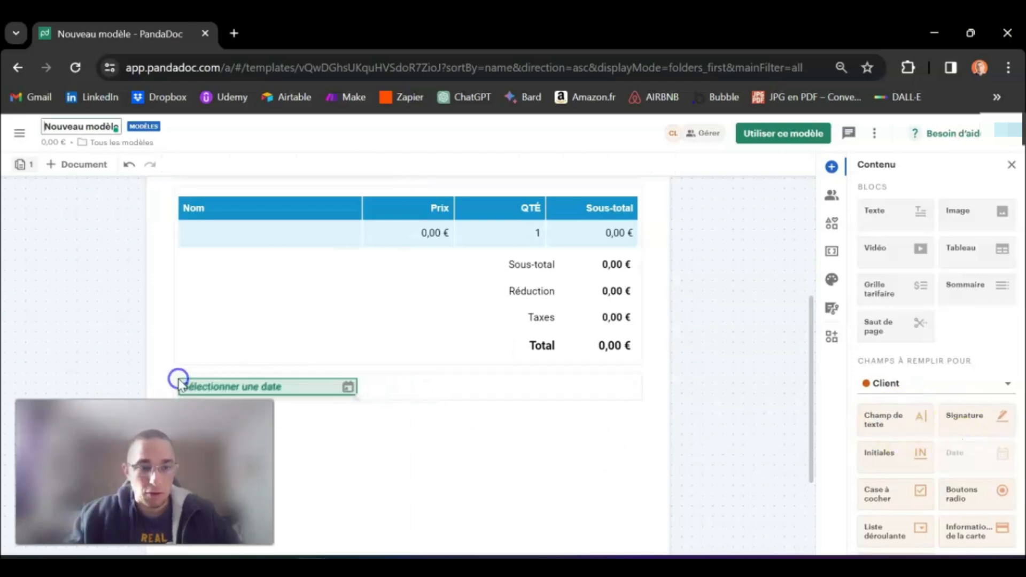
pyautogui.click(327, 389)
pyautogui.click(412, 389)
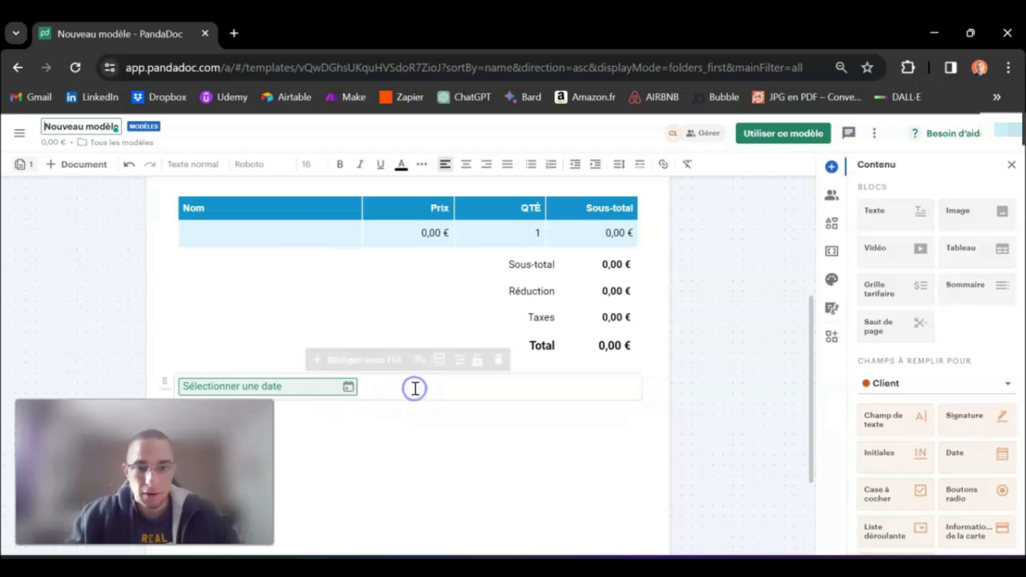
# Place a Signature field for the Client beside the date field, on the same line, and leave the block
pyautogui.moveTo(966, 426); pyautogui.dragTo(412, 379)
pyautogui.click(379, 387)
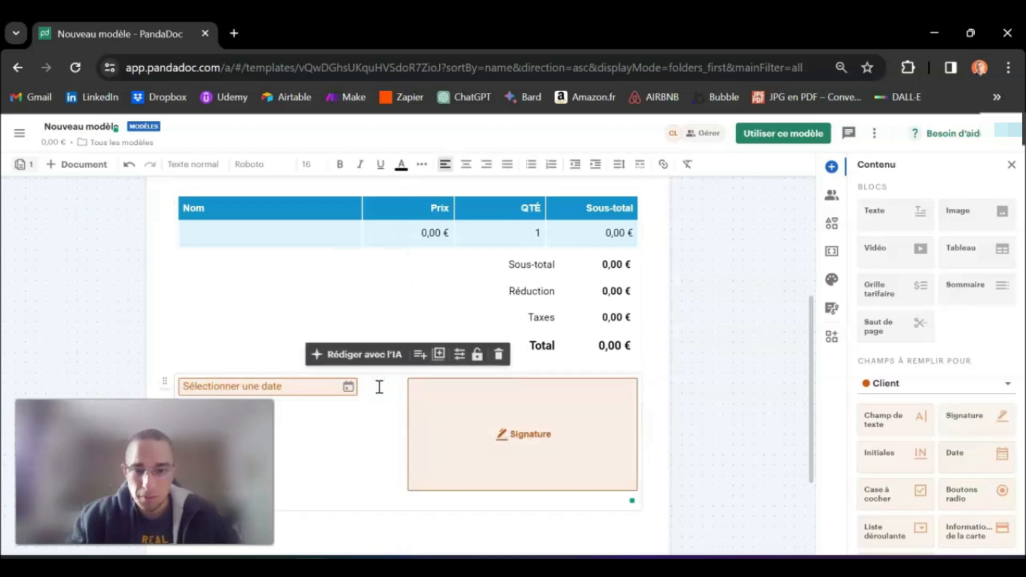
pyautogui.click(728, 358)
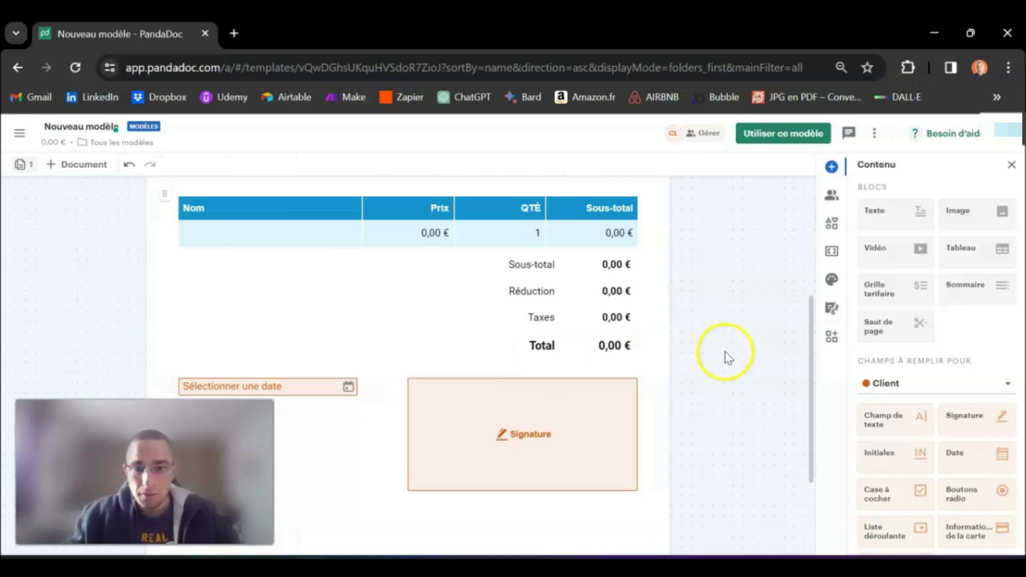
pyautogui.click(369, 388)
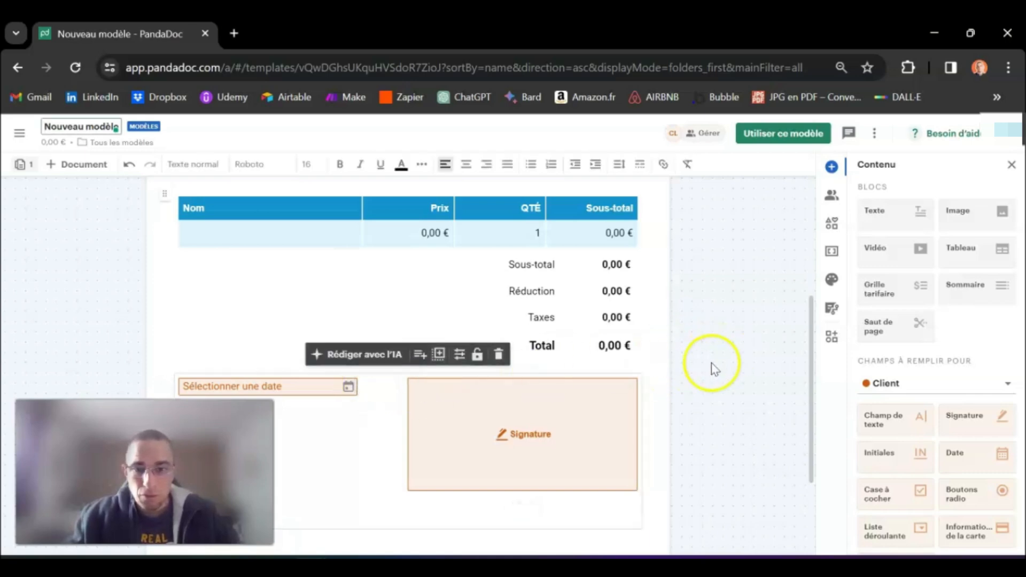
pyautogui.click(725, 364)
# Insert an empty three-line text block between the pricing totals and the date field as spacing
pyautogui.moveTo(878, 210); pyautogui.dragTo(396, 377)
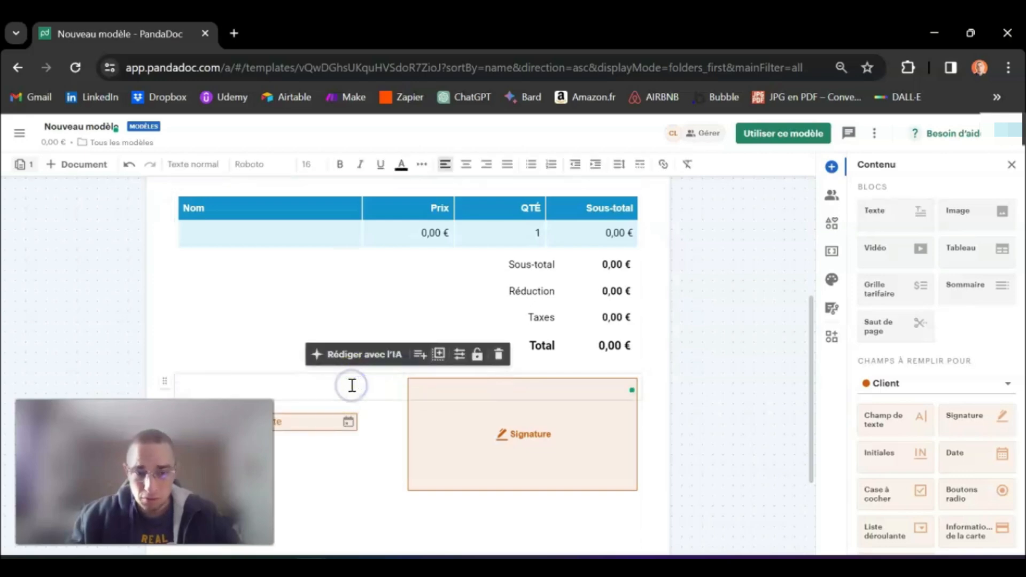
pyautogui.press('Return')
pyautogui.press('Return')
pyautogui.press('Return')
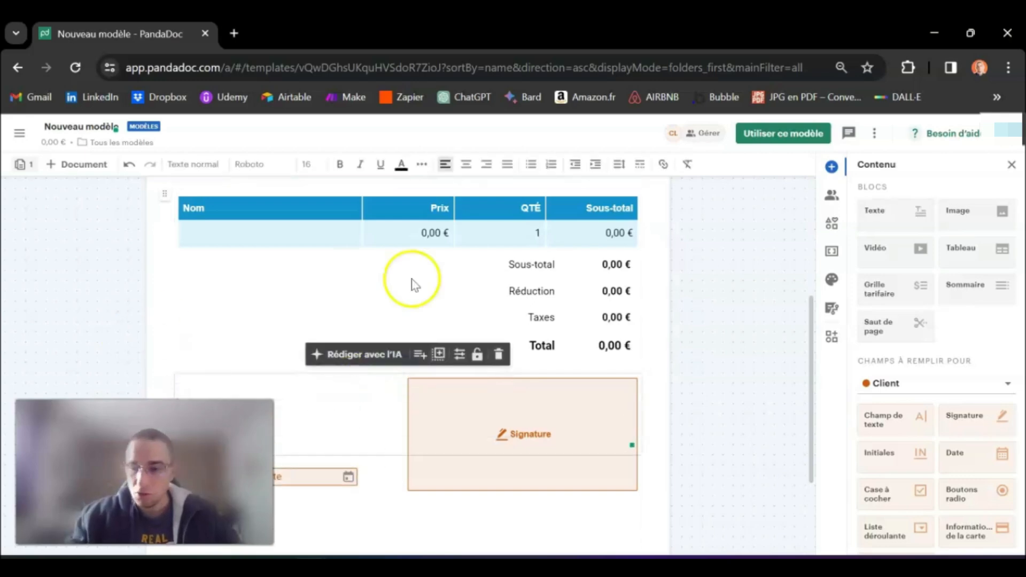
pyautogui.press('BackSpace')
# Move the Signature field down so that its upper edge lines up with the date field
pyautogui.scroll(-2, 989, 240)
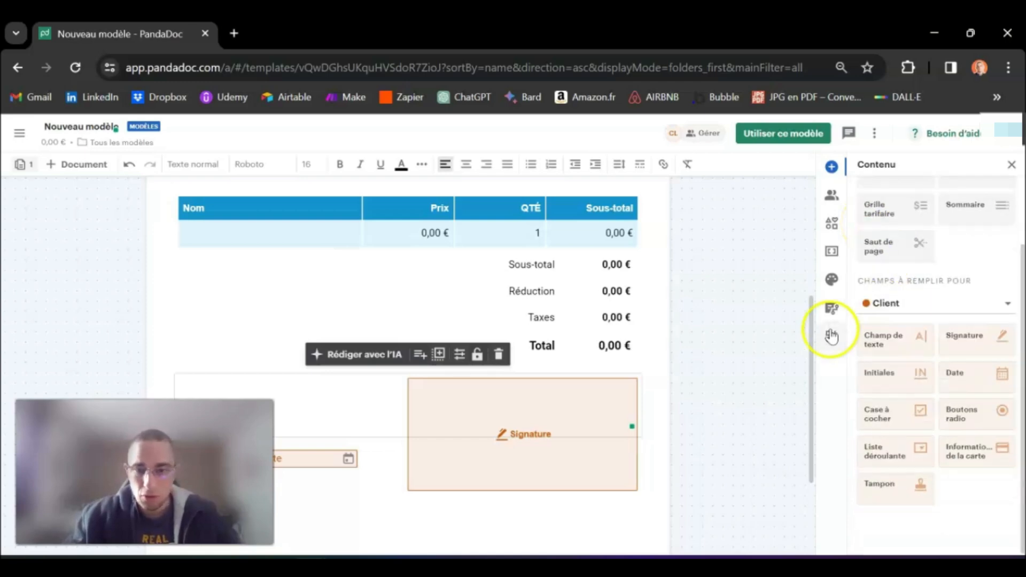
pyautogui.scroll(-3, 748, 361)
pyautogui.moveTo(557, 320); pyautogui.dragTo(546, 385)
pyautogui.click(336, 371)
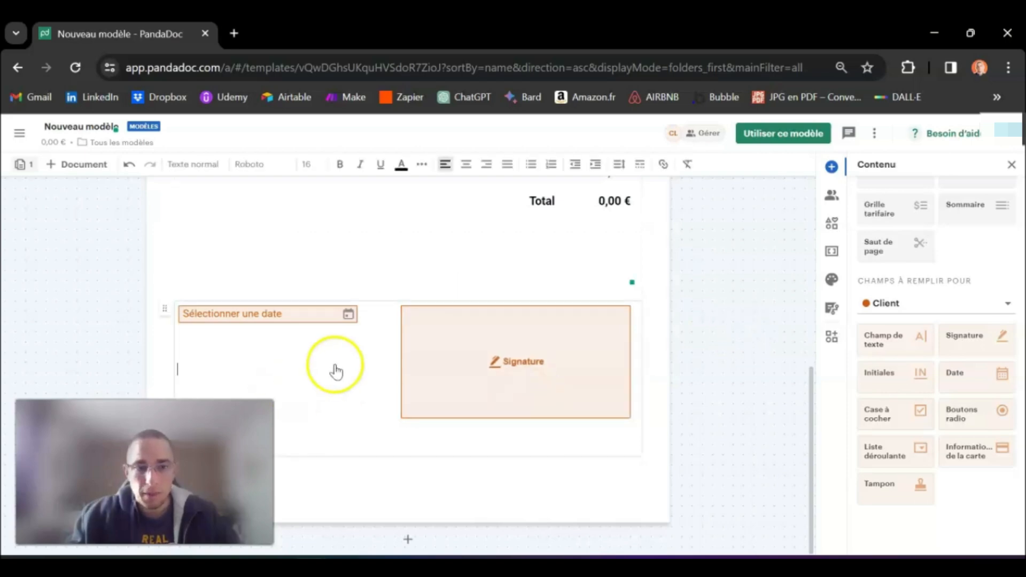
pyautogui.click(551, 247)
pyautogui.press('Return')
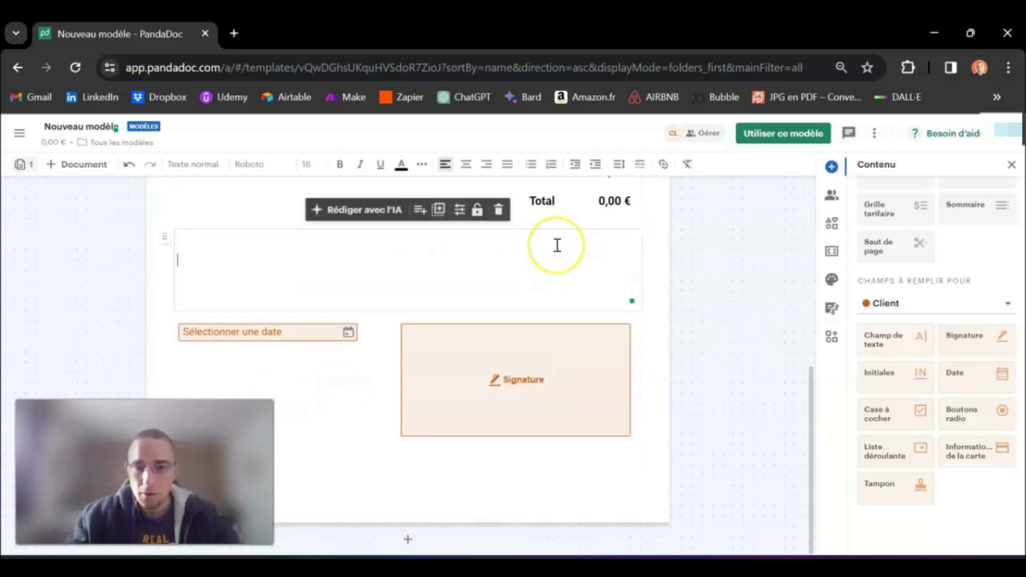
pyautogui.press('BackSpace')
pyautogui.click(756, 351)
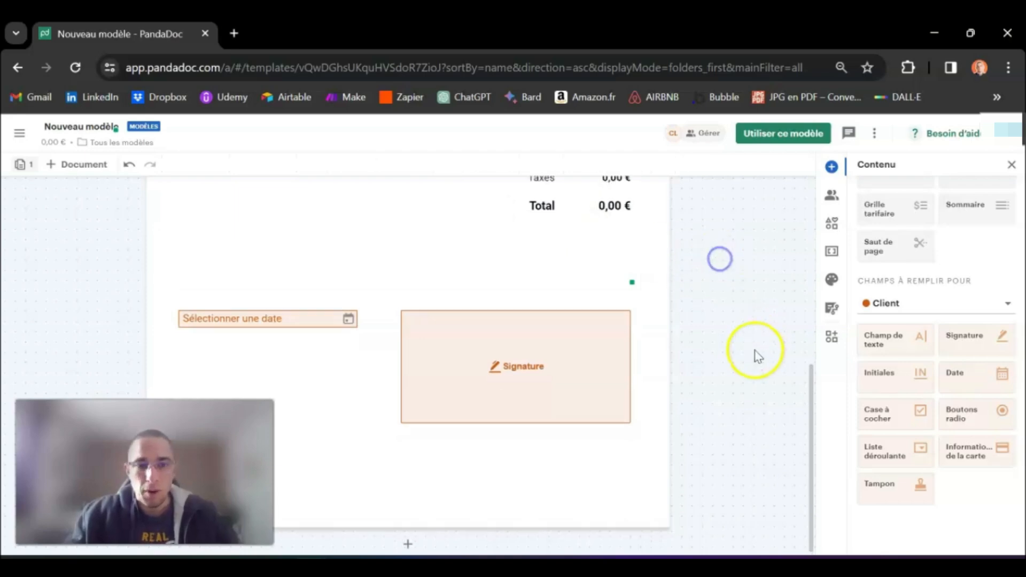
# Review the template's layout from the pricing grid down to the date and signature fields
pyautogui.scroll(7, 757, 353)
pyautogui.scroll(-3, 758, 356)
pyautogui.scroll(-4, 758, 356)
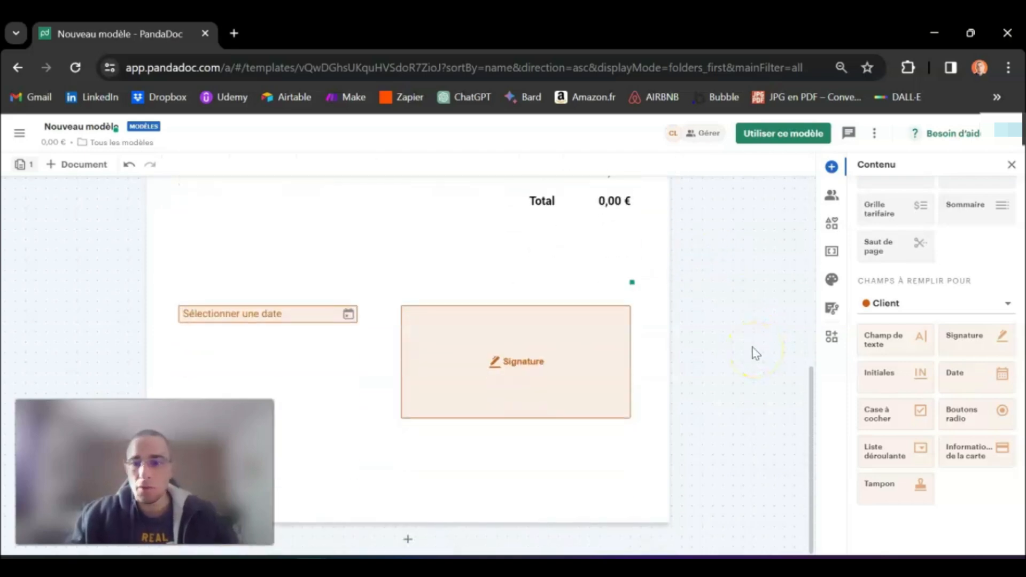
pyautogui.scroll(7, 756, 352)
pyautogui.scroll(-7, 756, 352)
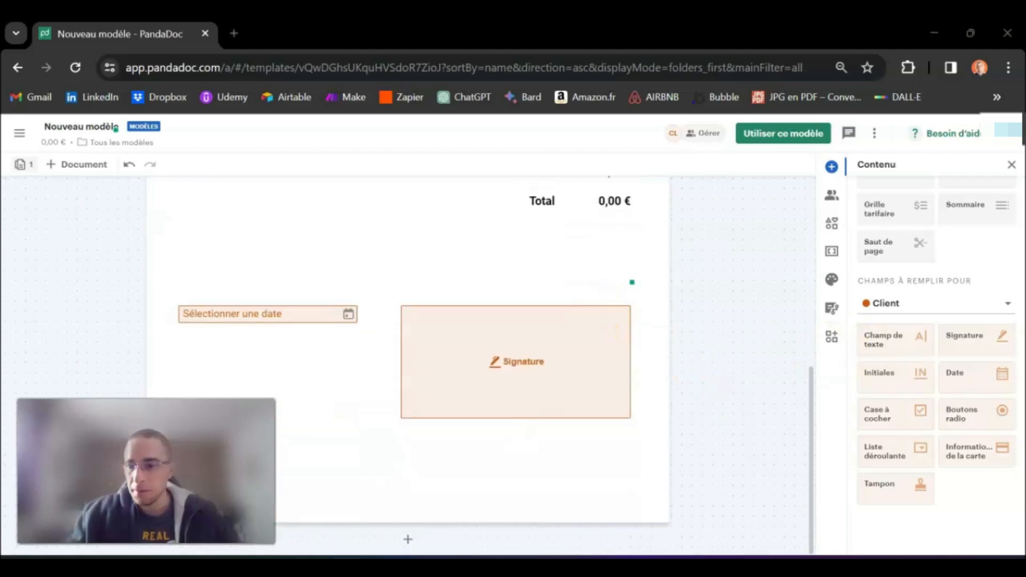
pyautogui.scroll(7, 567, 374)
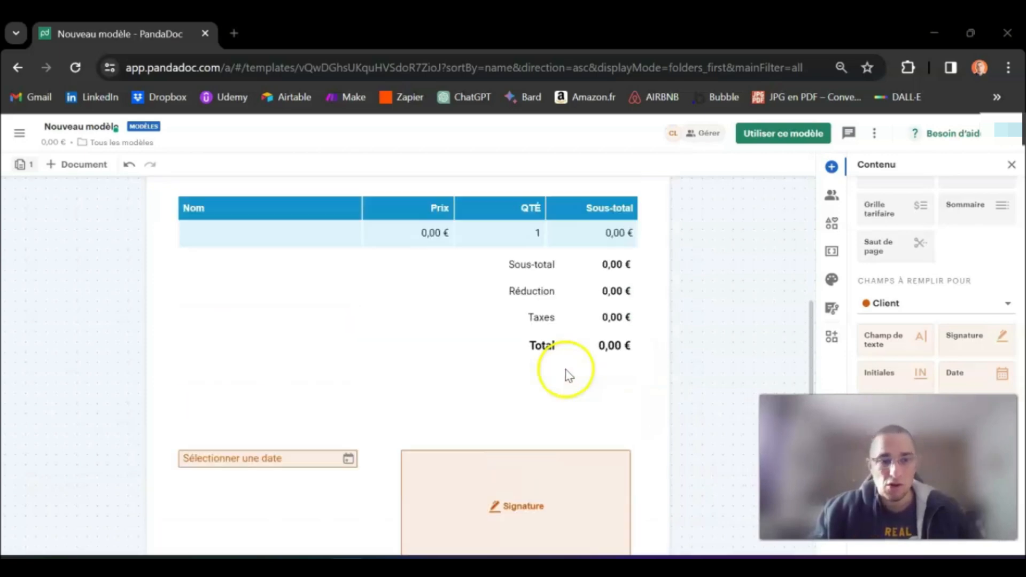
pyautogui.scroll(-6, 571, 373)
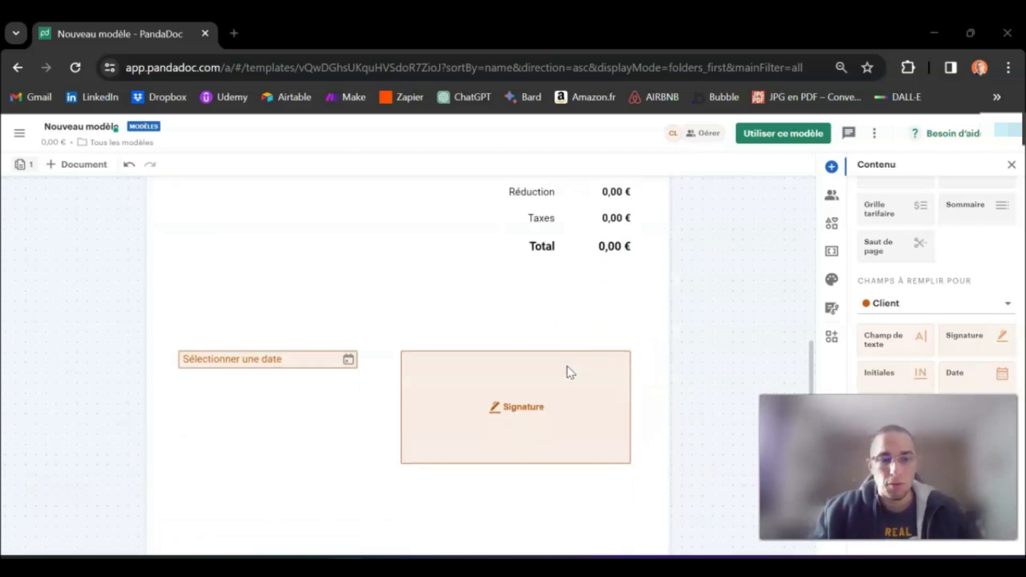
# Rename the template as "TEST - Modèle de devis" and look it over down to the signature field
pyautogui.scroll(6, 570, 373)
pyautogui.doubleClick(89, 127)
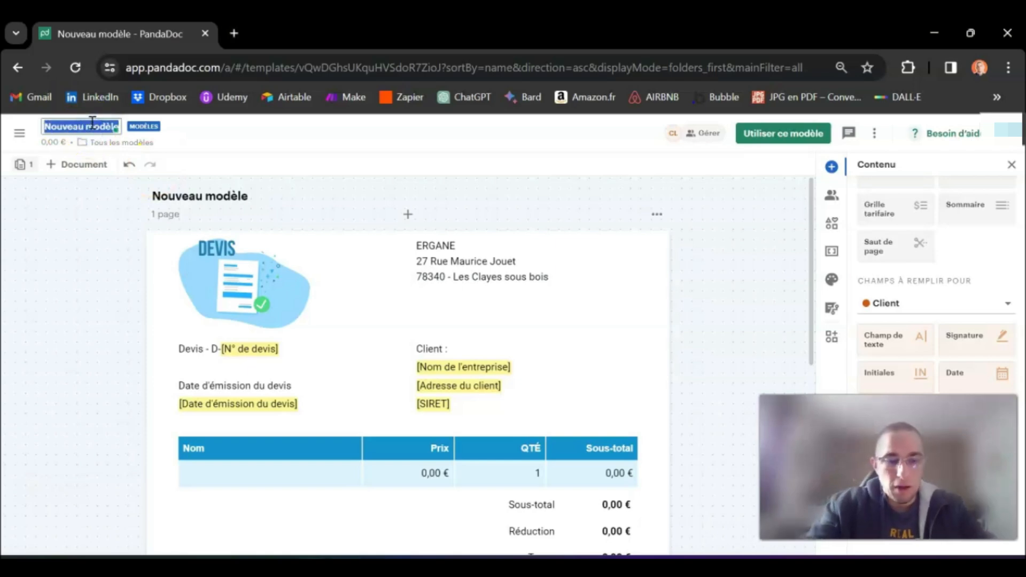
pyautogui.write('TEST - Modèle de devis')
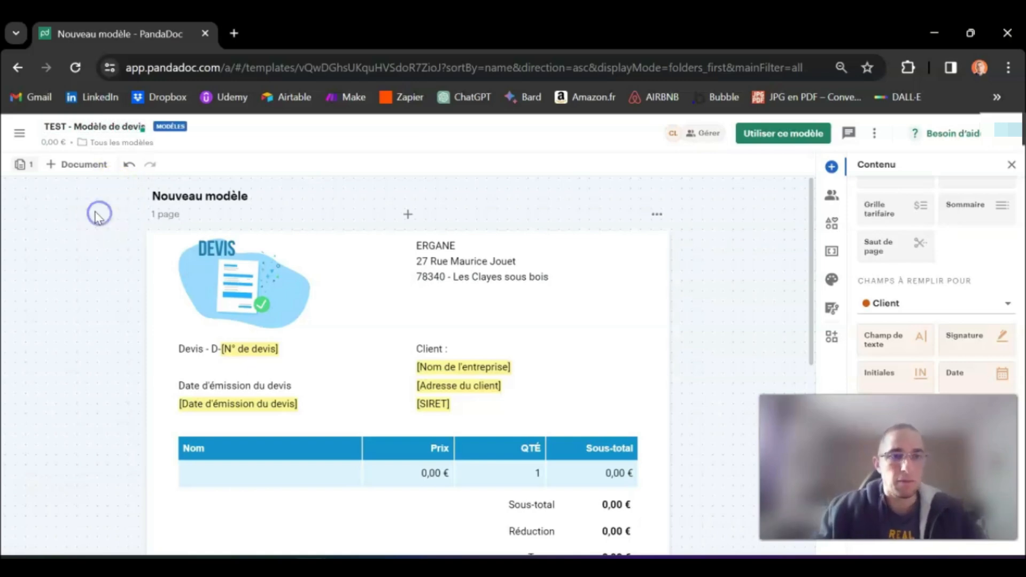
pyautogui.scroll(-7, 353, 246)
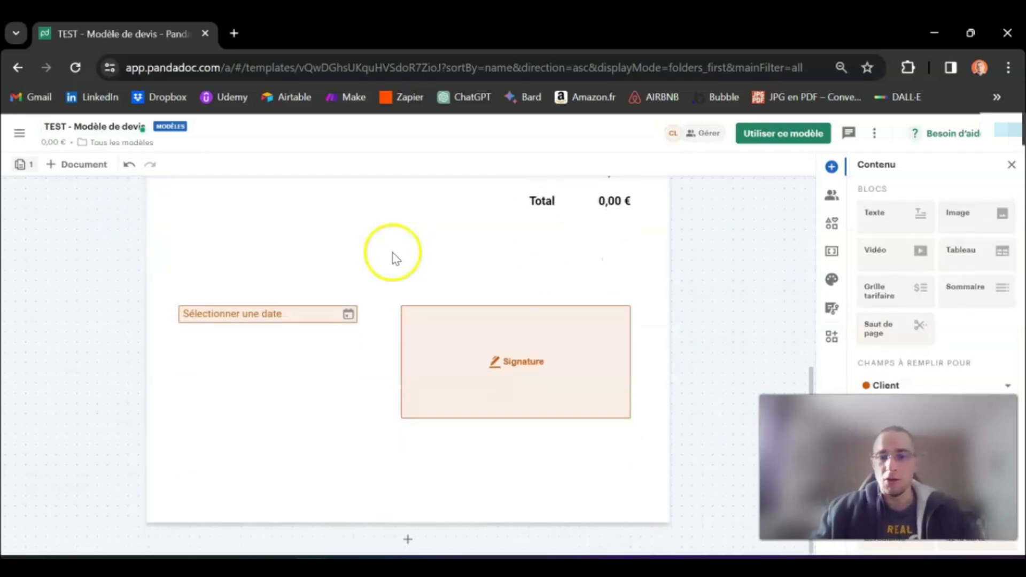
pyautogui.scroll(8, 393, 256)
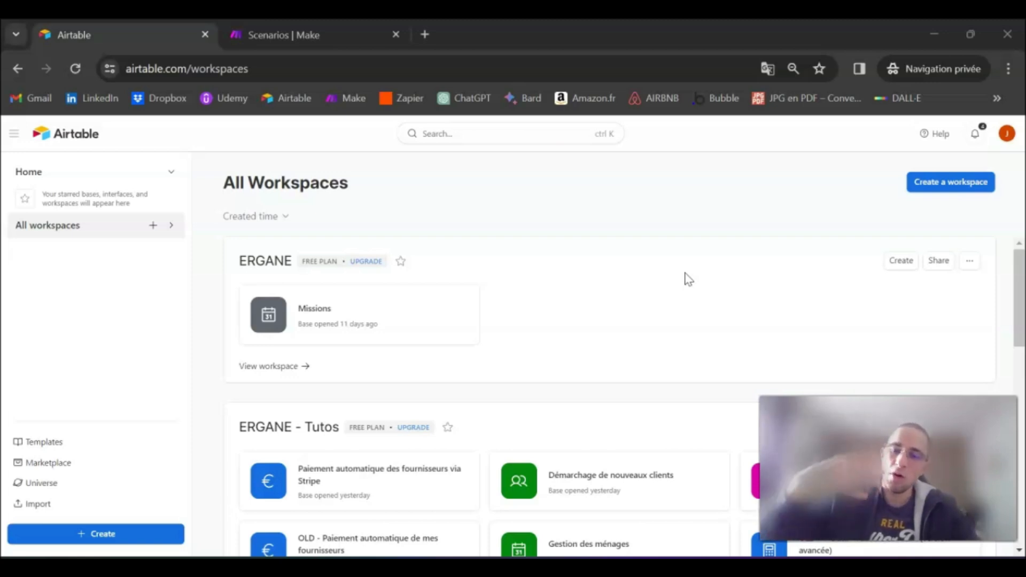
# Switch to Airtable, create a base from scratch in the ERGANE workspace, and dismiss the getting-started help
pyautogui.click(902, 265)
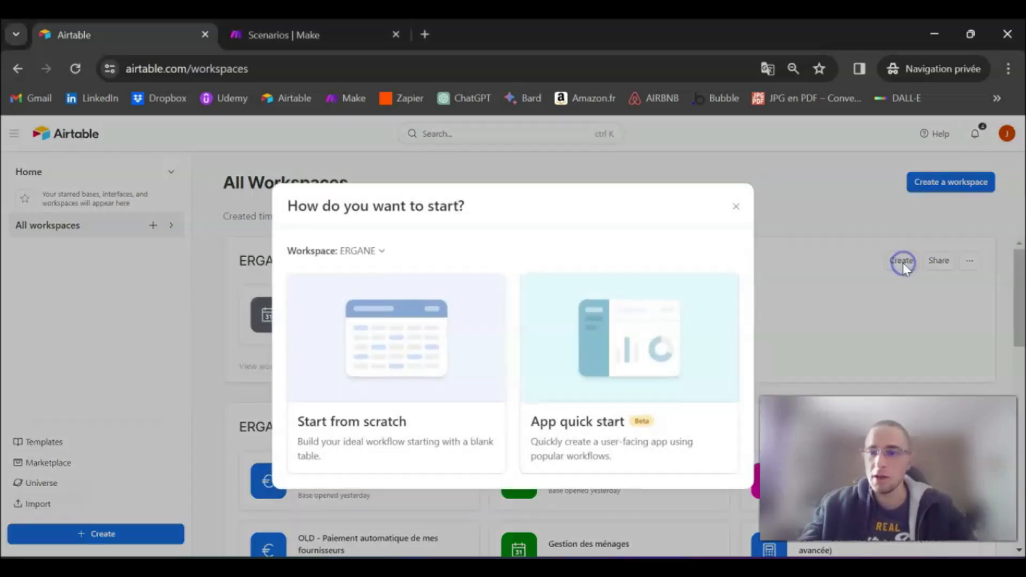
pyautogui.click(392, 364)
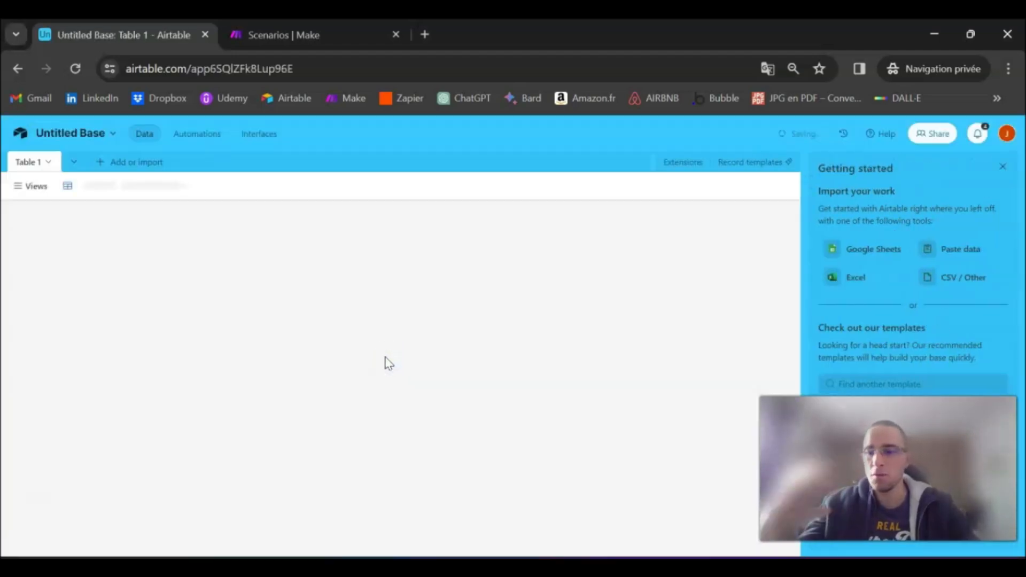
pyautogui.click(1002, 167)
# Name the new base "Générateur de devis" and give it the dark green colour and the buildings icon
pyautogui.click(63, 137)
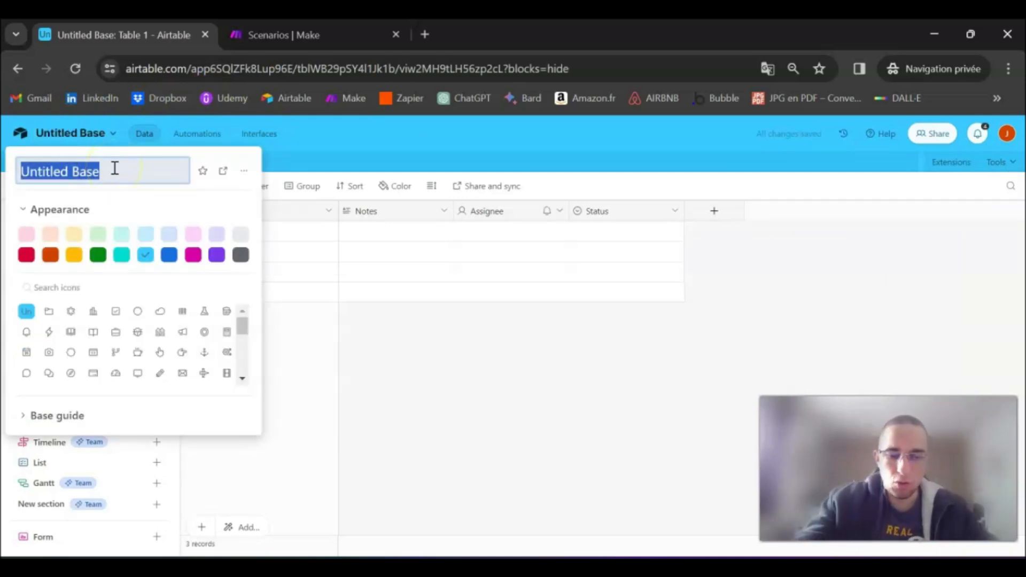
pyautogui.write('Générateur de devis')
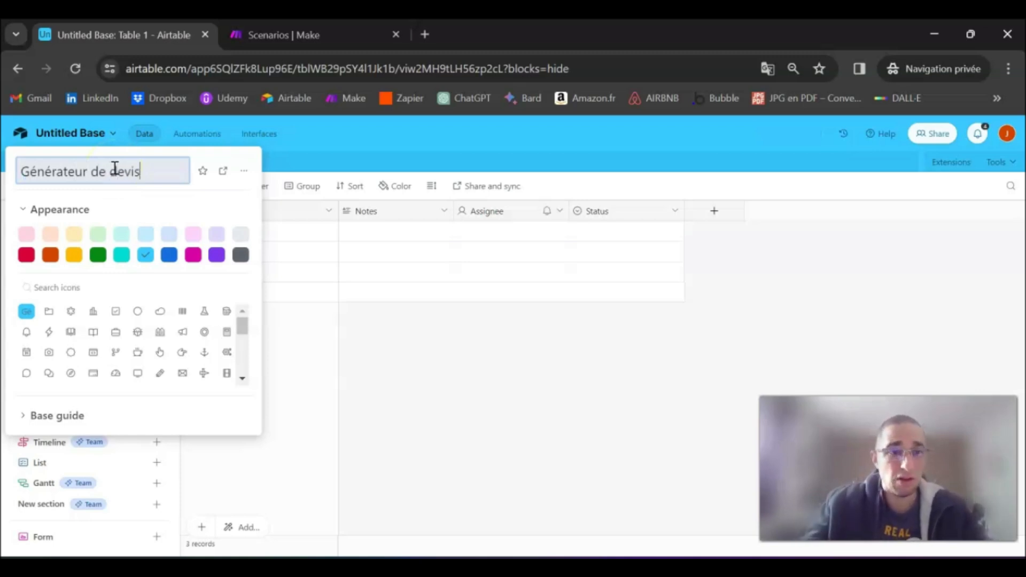
pyautogui.click(97, 255)
pyautogui.click(94, 313)
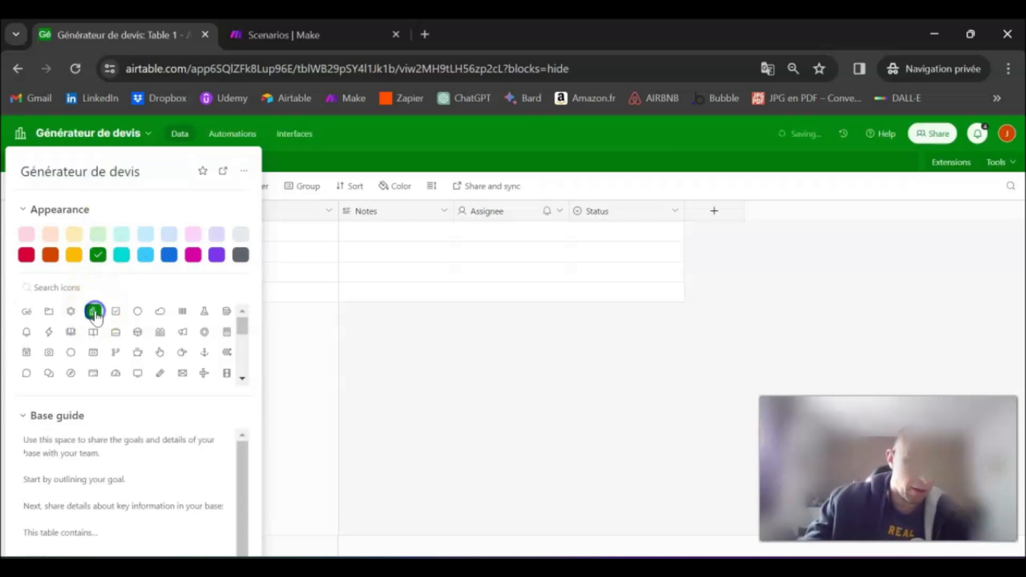
pyautogui.click(365, 368)
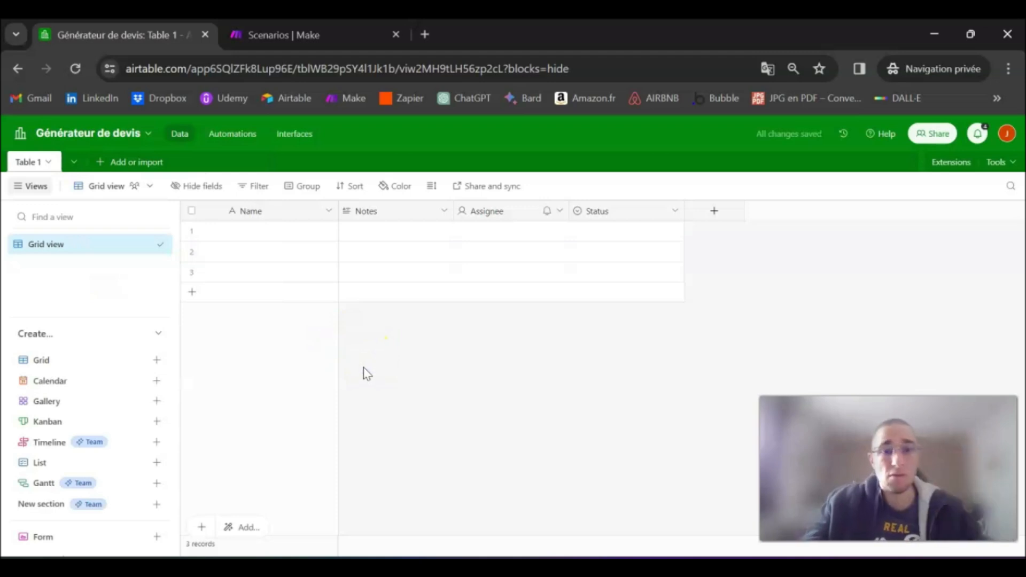
# Rename Table 1 as "Clients" and save the new table name
pyautogui.click(32, 165)
pyautogui.click(33, 168)
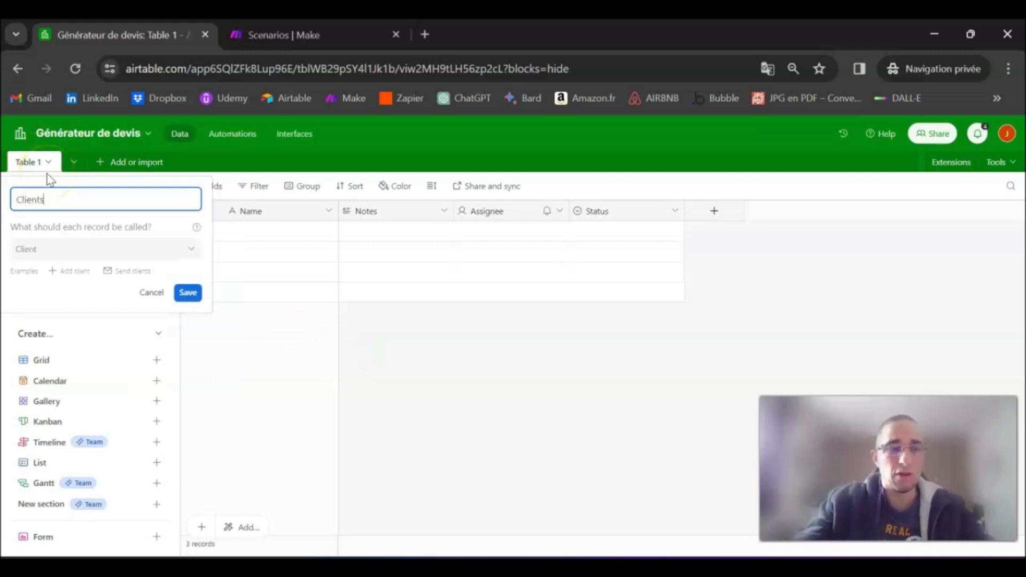
pyautogui.click(188, 294)
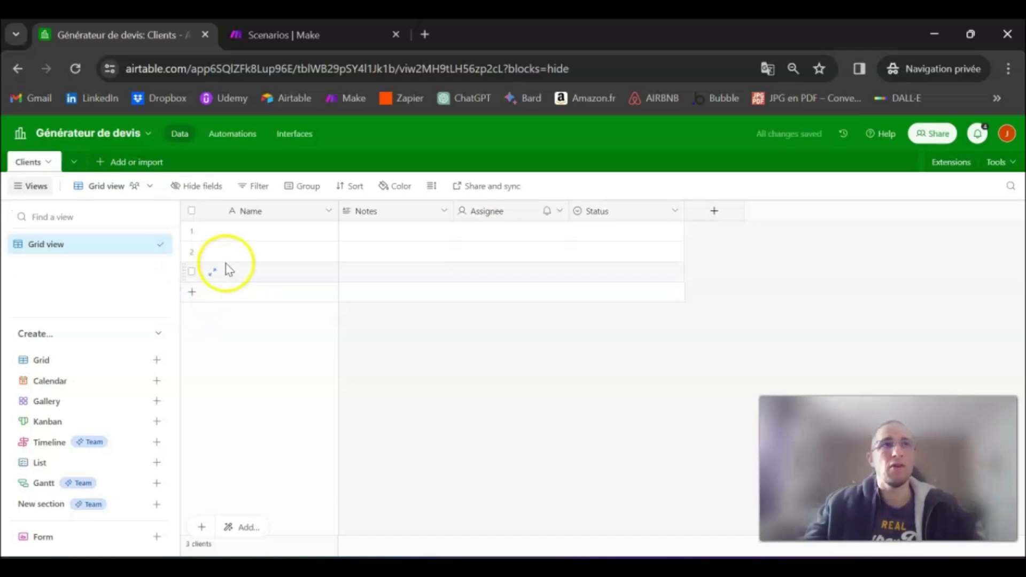
# Rename the primary Name field as "E-mail", set its type to Email, and narrow its column slightly
pyautogui.doubleClick(275, 211)
pyautogui.write('E-mail')
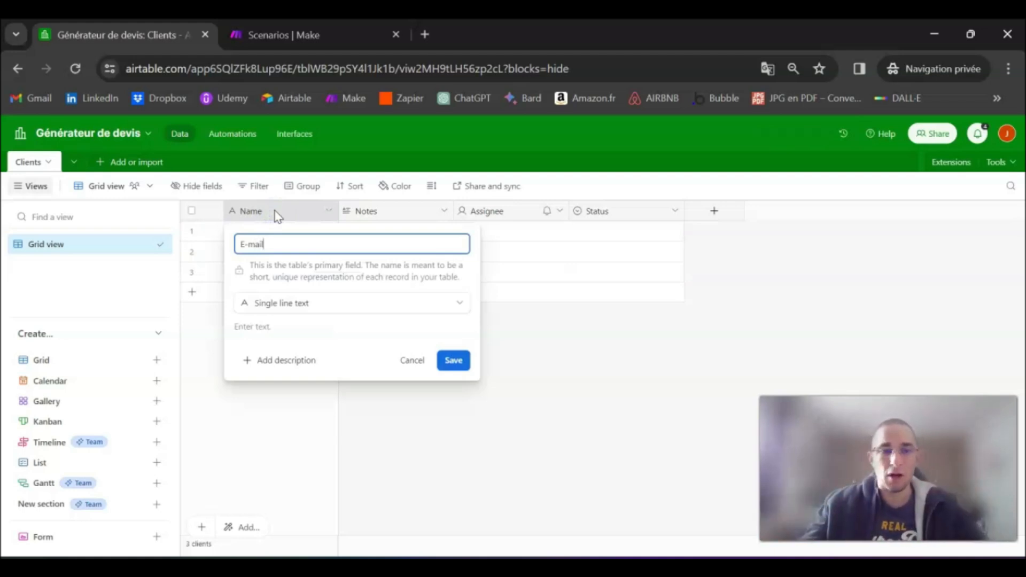
pyautogui.click(319, 236)
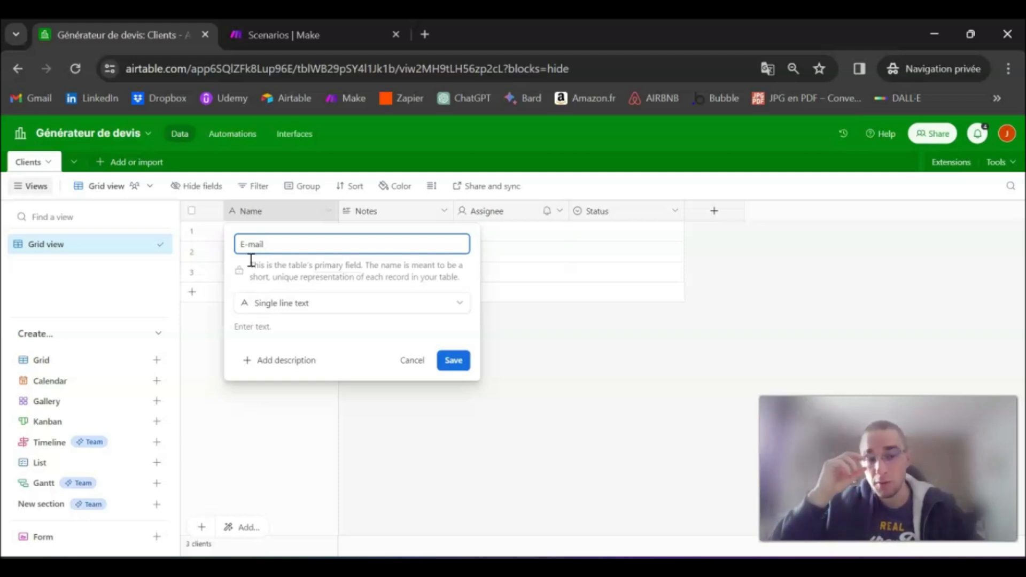
pyautogui.click(278, 308)
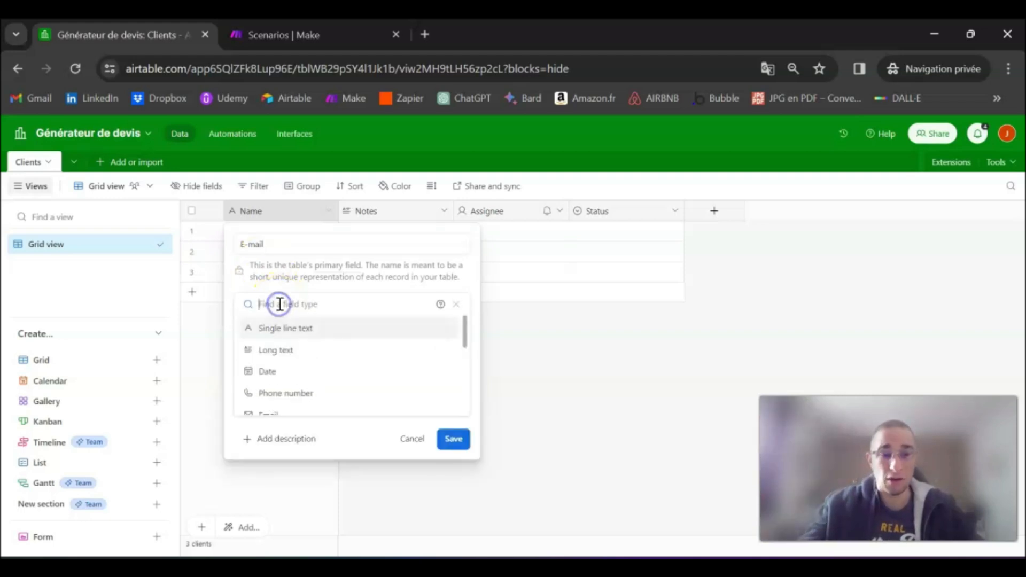
pyautogui.scroll(-3, 302, 368)
pyautogui.click(274, 339)
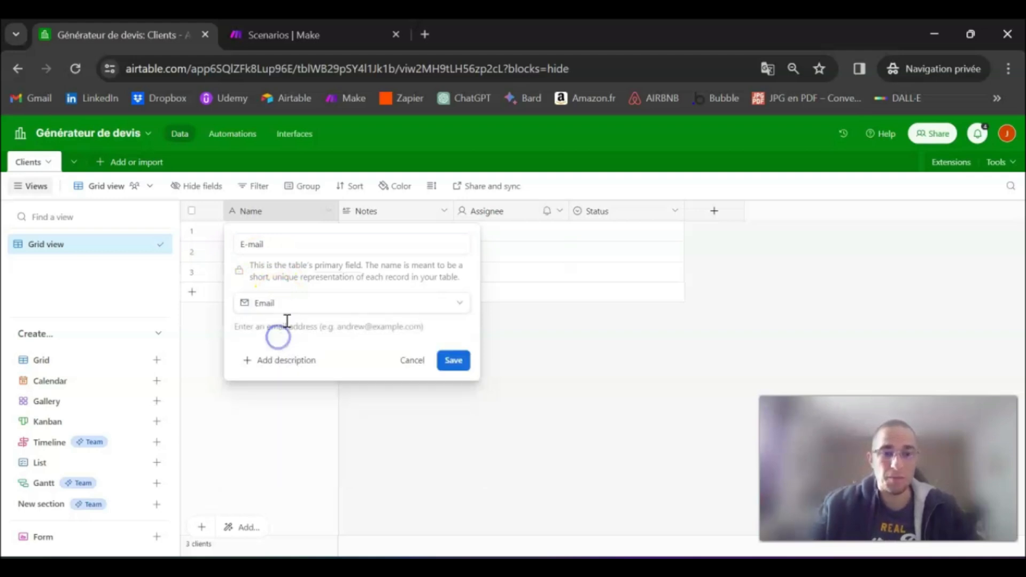
pyautogui.click(454, 361)
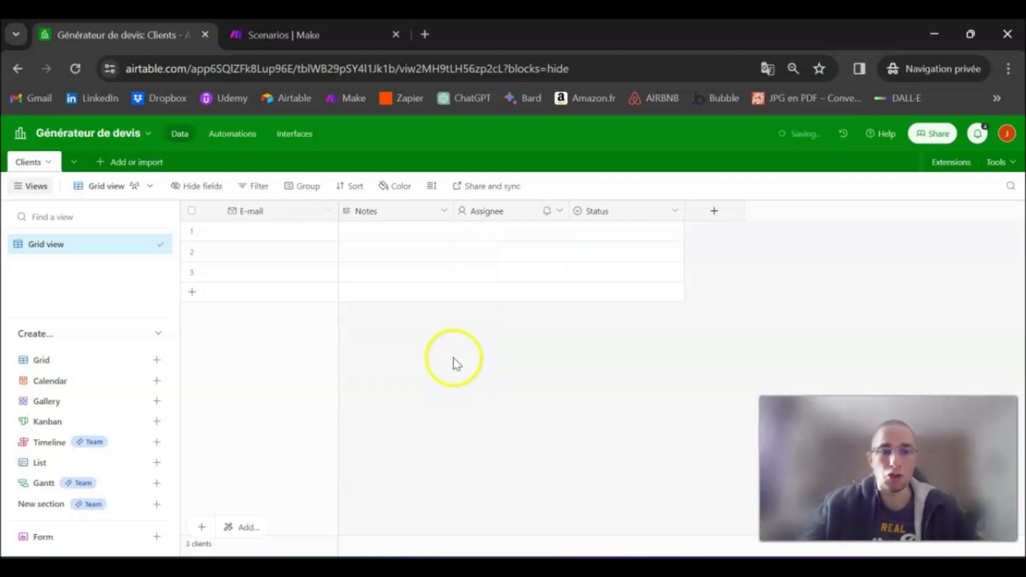
pyautogui.moveTo(339, 212); pyautogui.dragTo(312, 211)
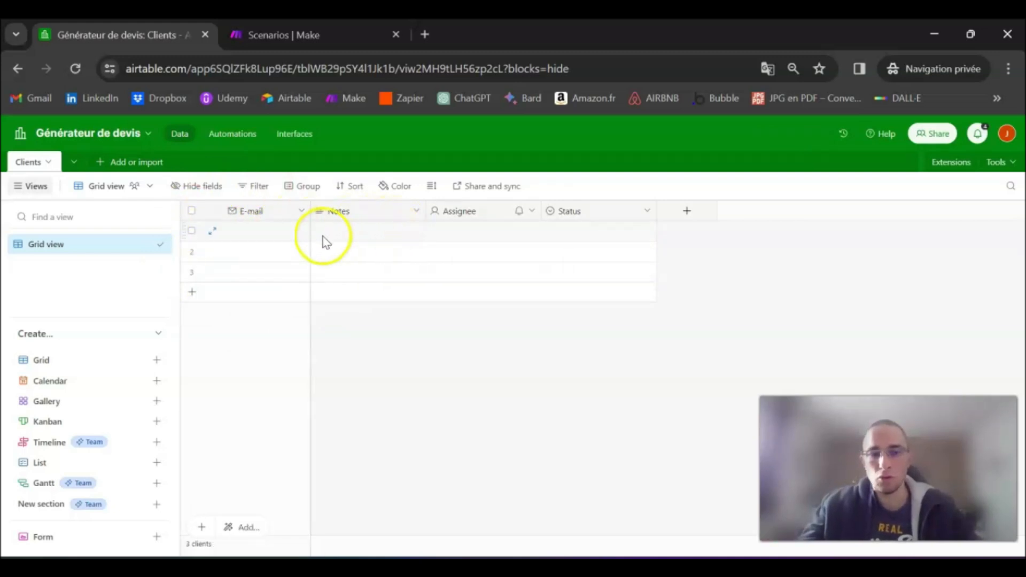
# Rename the Notes field as "Téléphone du client" and set its type to Phone number
pyautogui.click(360, 219)
pyautogui.doubleClick(359, 216)
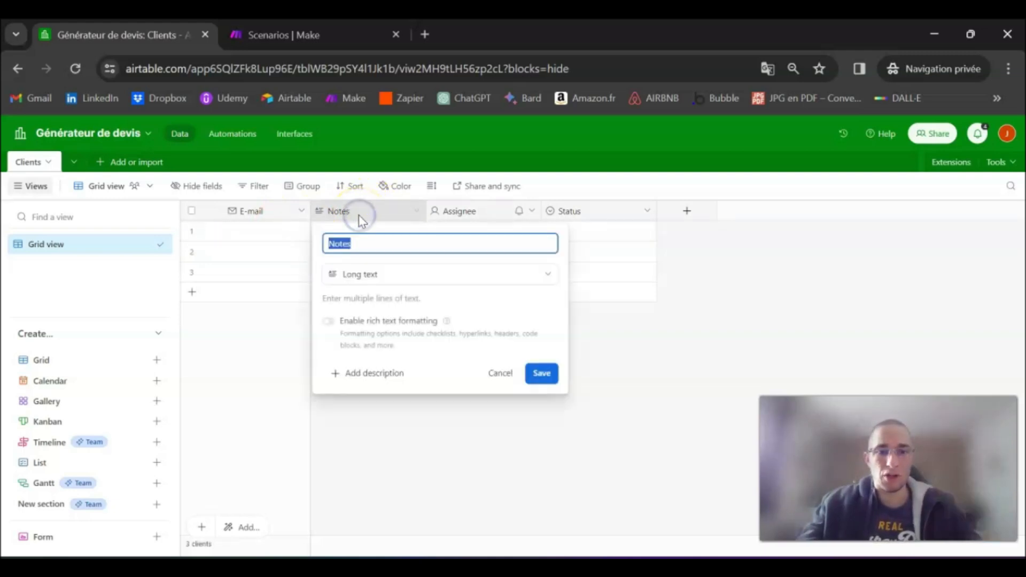
pyautogui.write('R')
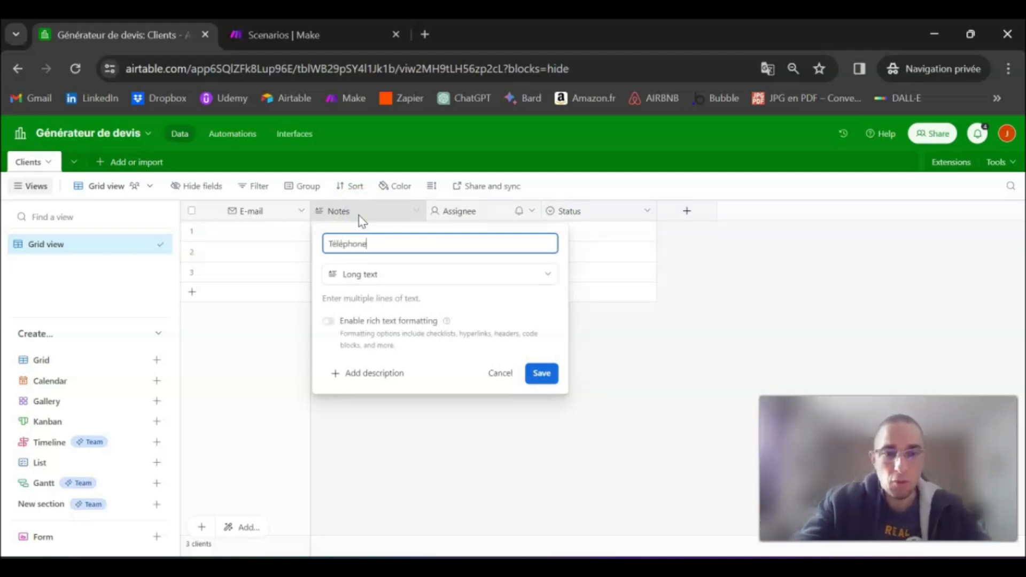
pyautogui.write('éléphone d')
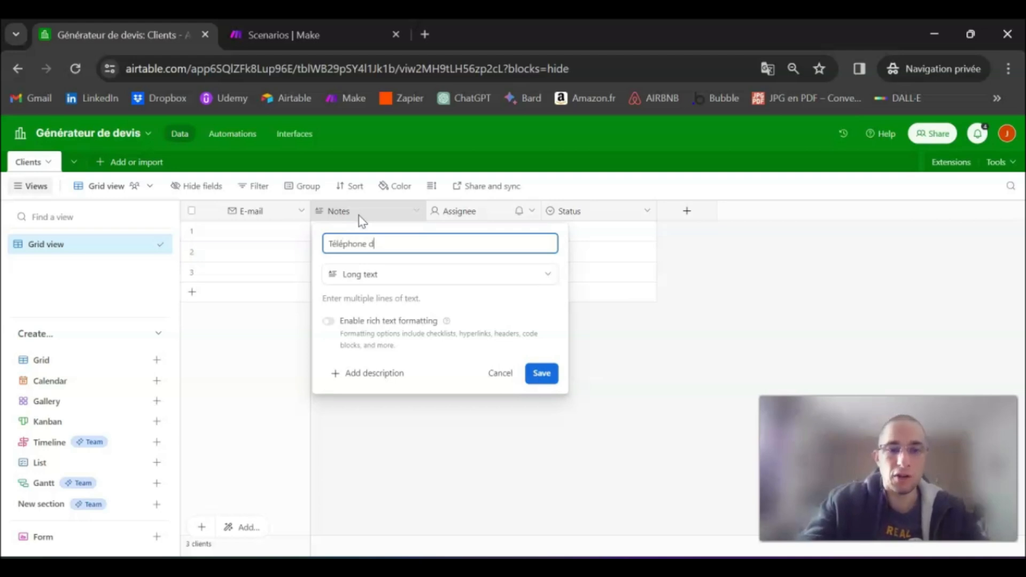
pyautogui.write('u client')
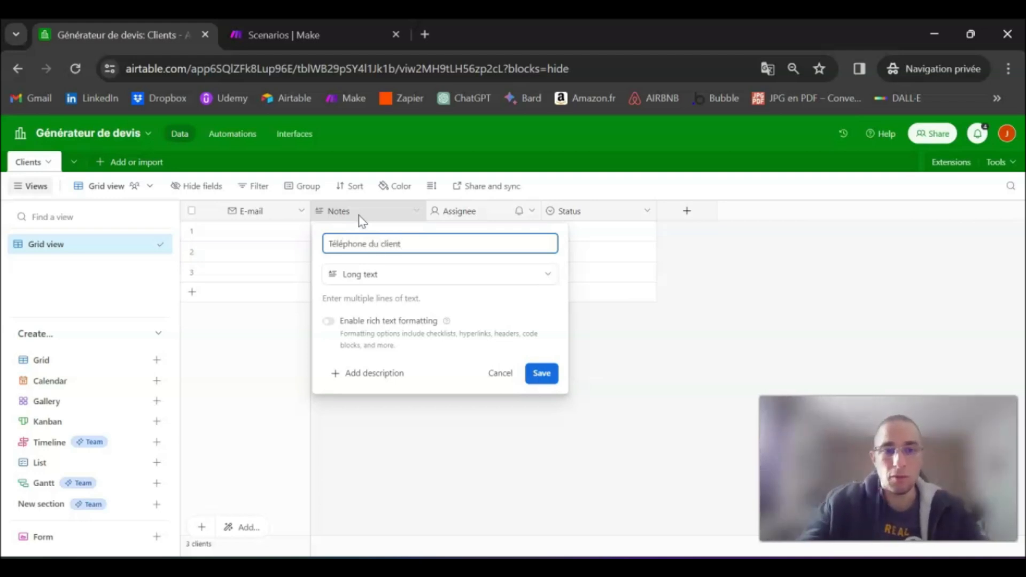
pyautogui.click(384, 272)
pyautogui.click(415, 323)
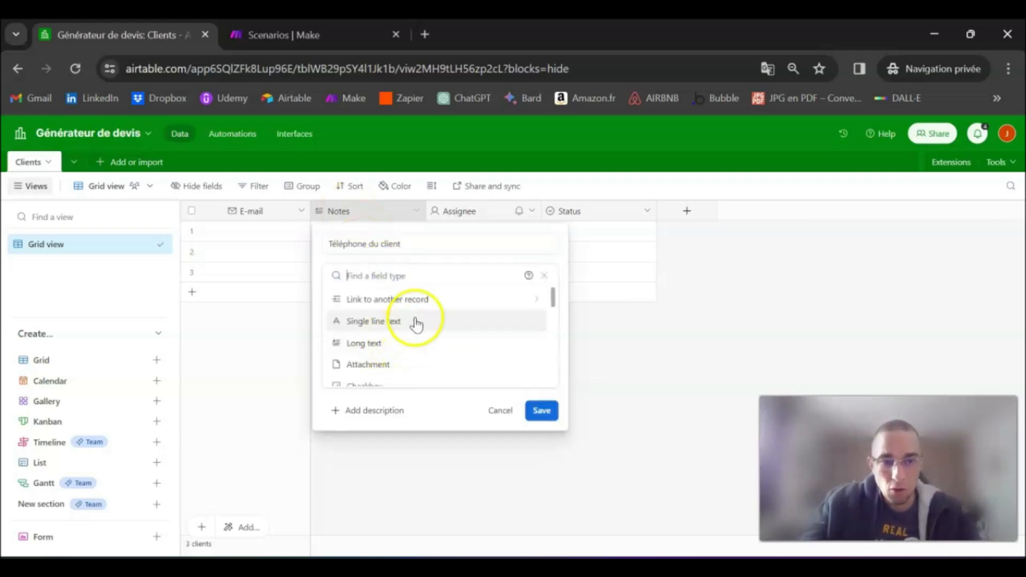
pyautogui.scroll(-2, 417, 324)
pyautogui.scroll(-2, 405, 344)
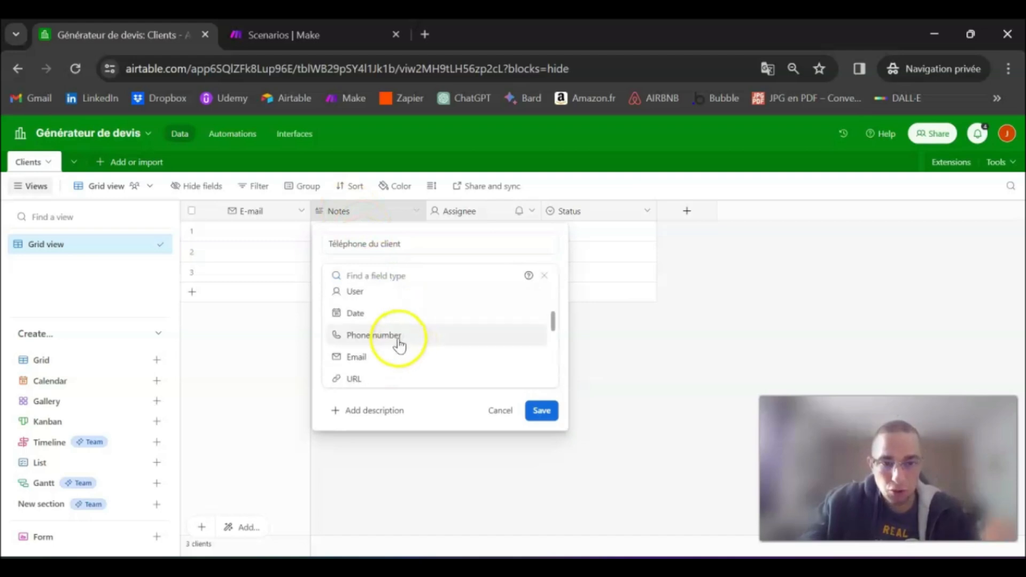
pyautogui.click(400, 342)
pyautogui.click(541, 332)
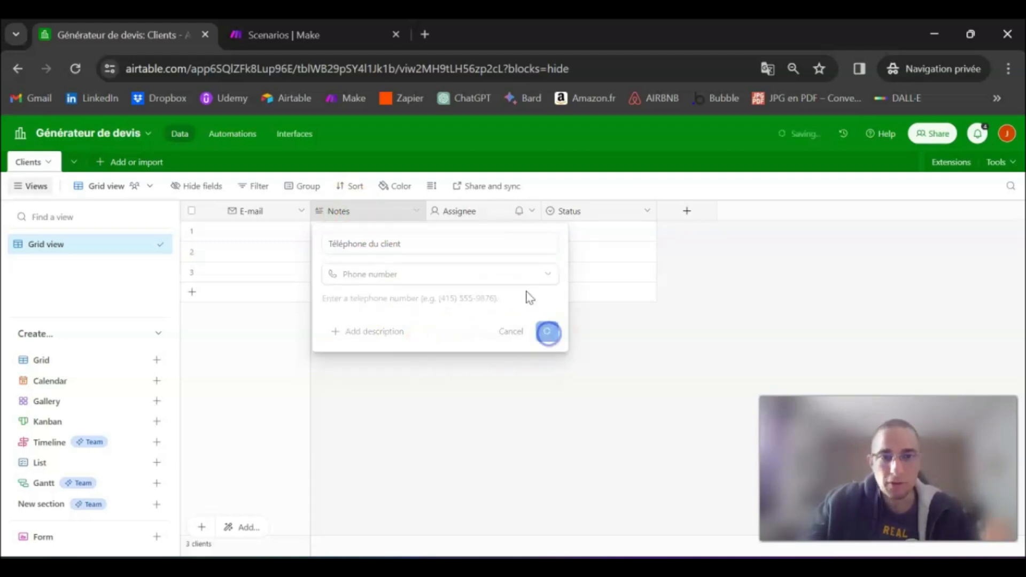
# Rename the Assignee field as "Prénom du client" and set its type to Single line text
pyautogui.doubleClick(477, 214)
pyautogui.write('Prénom du client')
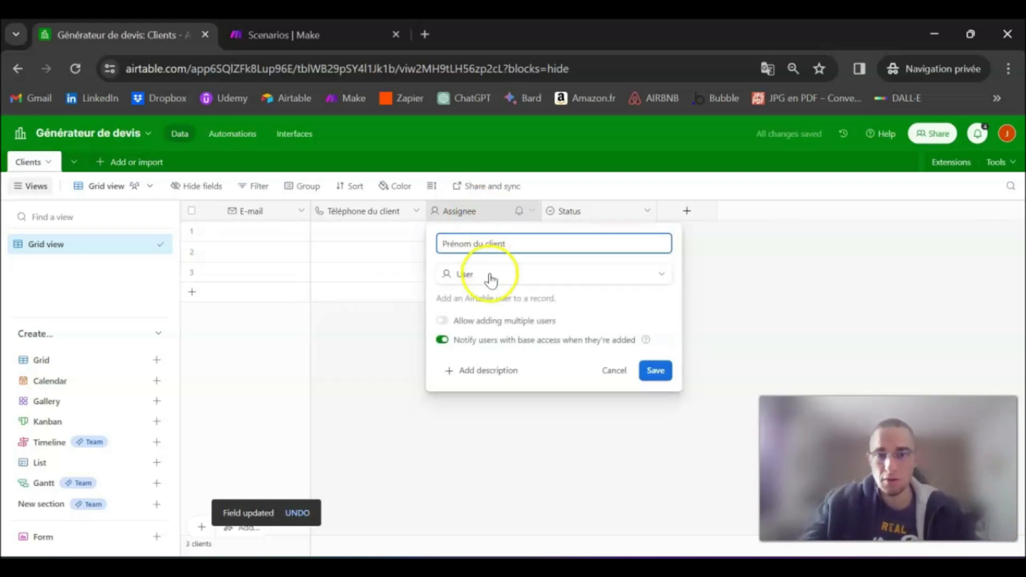
pyautogui.click(491, 279)
pyautogui.scroll(5, 503, 313)
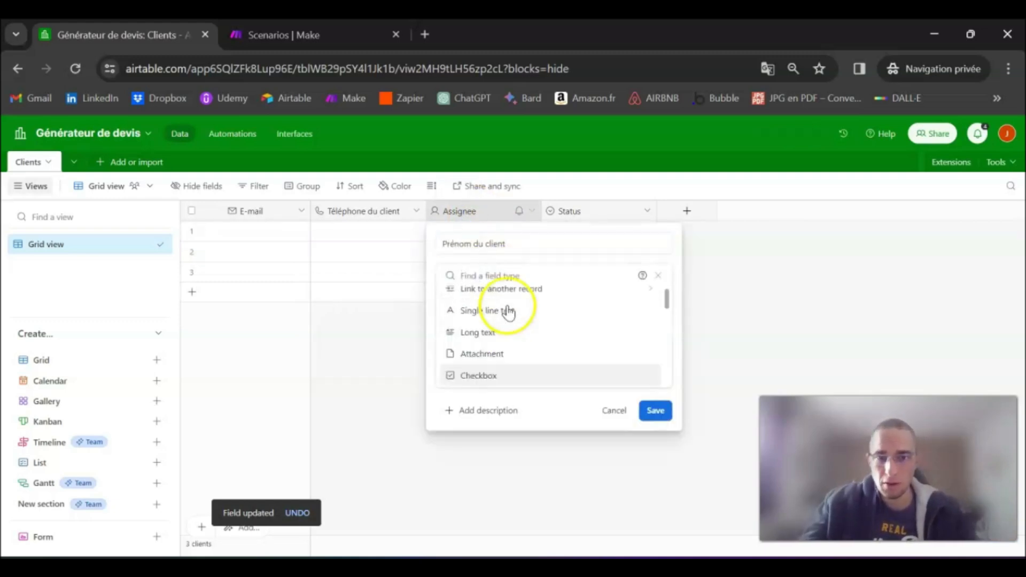
pyautogui.click(468, 323)
pyautogui.click(656, 371)
# Rename the Status field as "Nom du client" and set its type to Single line text
pyautogui.doubleClick(588, 210)
pyautogui.write('Nom du client')
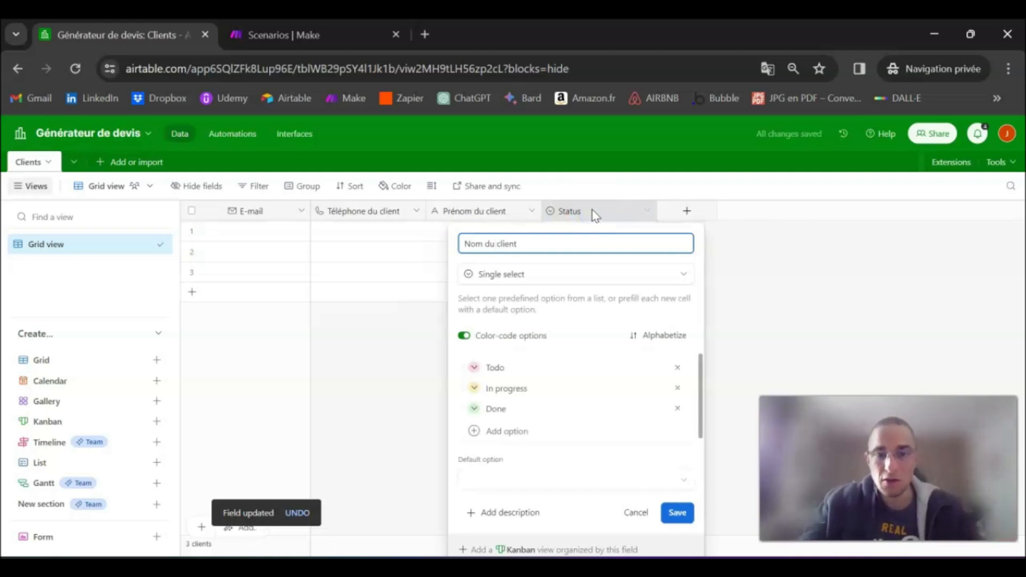
pyautogui.click(552, 276)
pyautogui.scroll(3, 550, 316)
pyautogui.click(549, 322)
pyautogui.click(681, 372)
# Add two Single line text fields, "Adresse" and "Code postal", after the Nom du client field
pyautogui.click(686, 211)
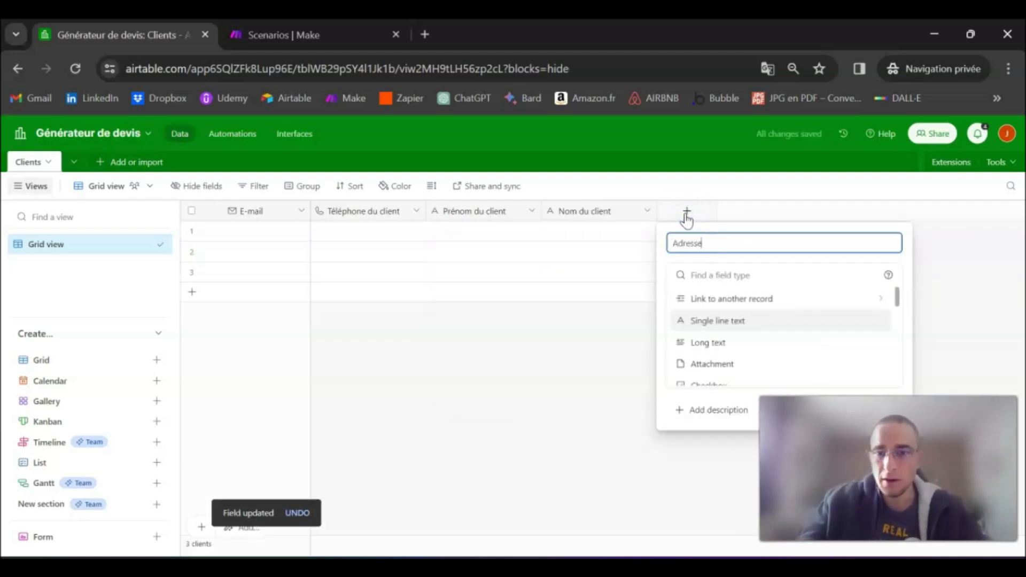
pyautogui.click(731, 320)
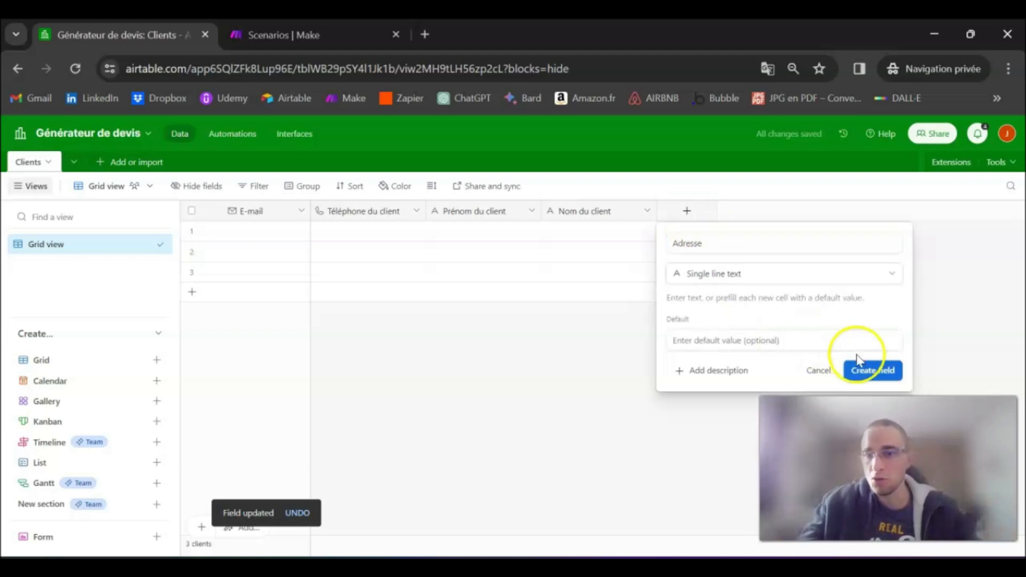
pyautogui.click(874, 369)
pyautogui.click(799, 211)
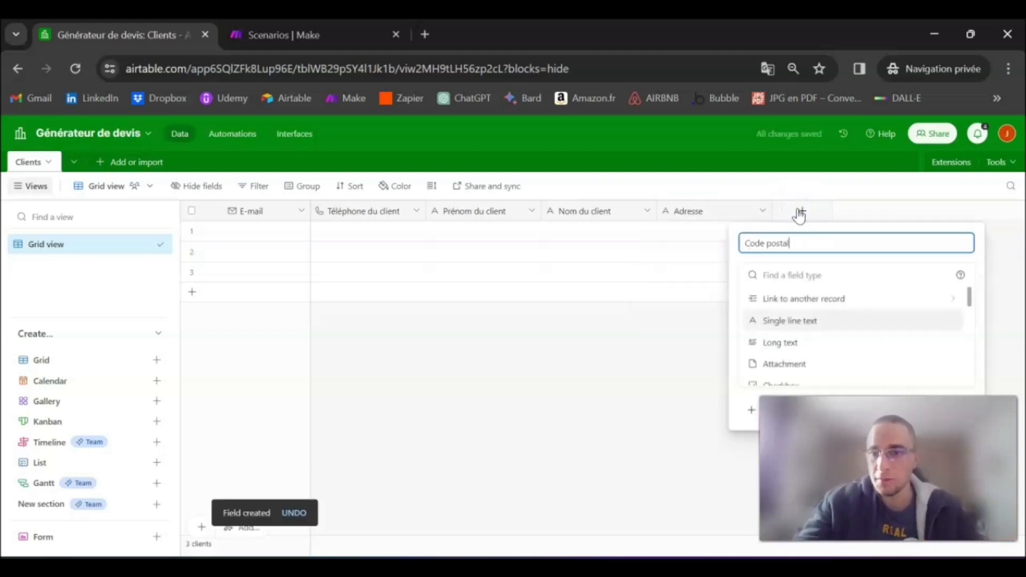
pyautogui.write('Code postal')
pyautogui.click(848, 320)
pyautogui.click(943, 369)
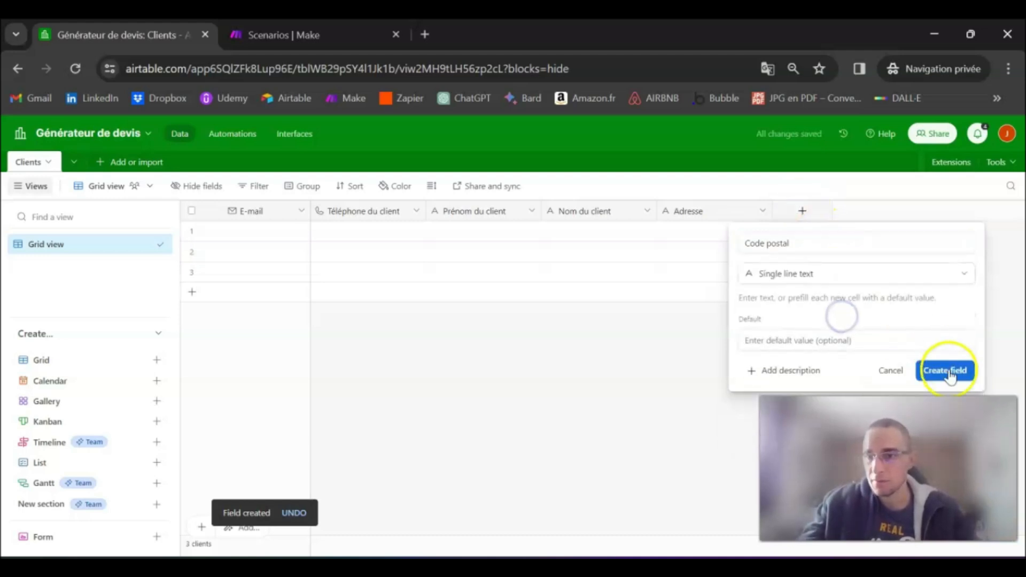
# Add a Single line text field named "Ville" after the Code postal field
pyautogui.click(915, 212)
pyautogui.write('Ville')
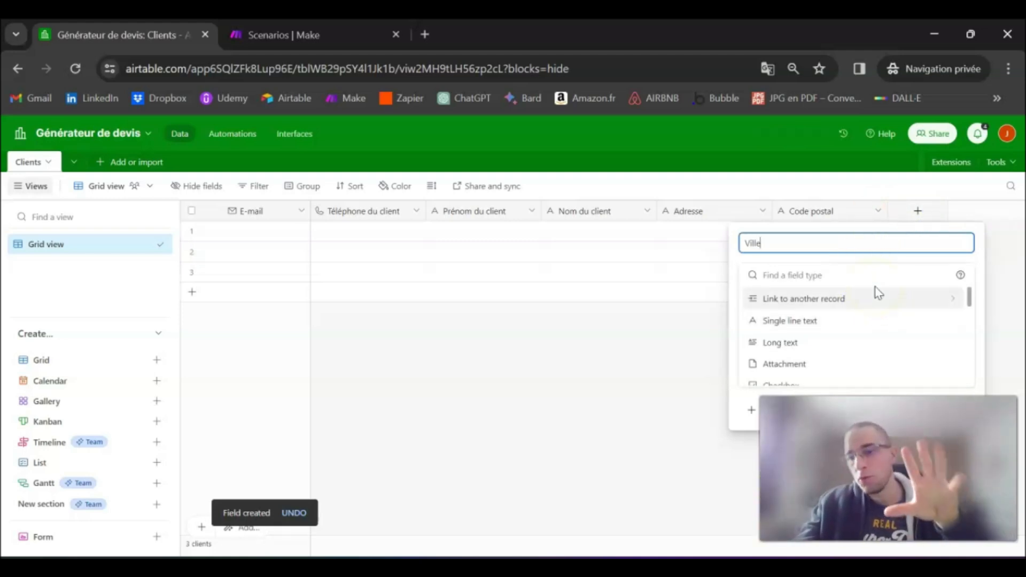
pyautogui.click(852, 320)
pyautogui.click(956, 371)
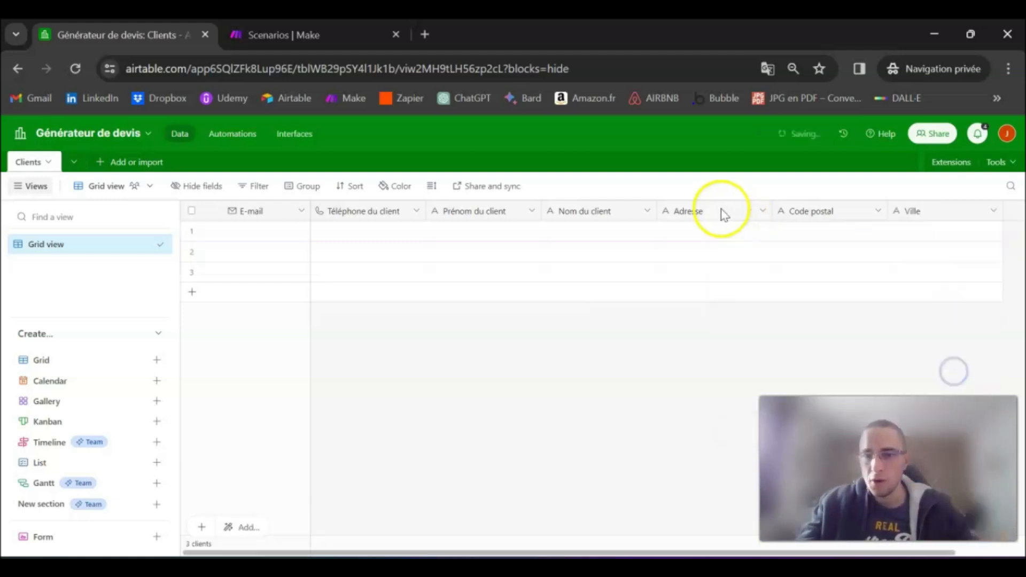
pyautogui.moveTo(643, 553); pyautogui.dragTo(716, 553)
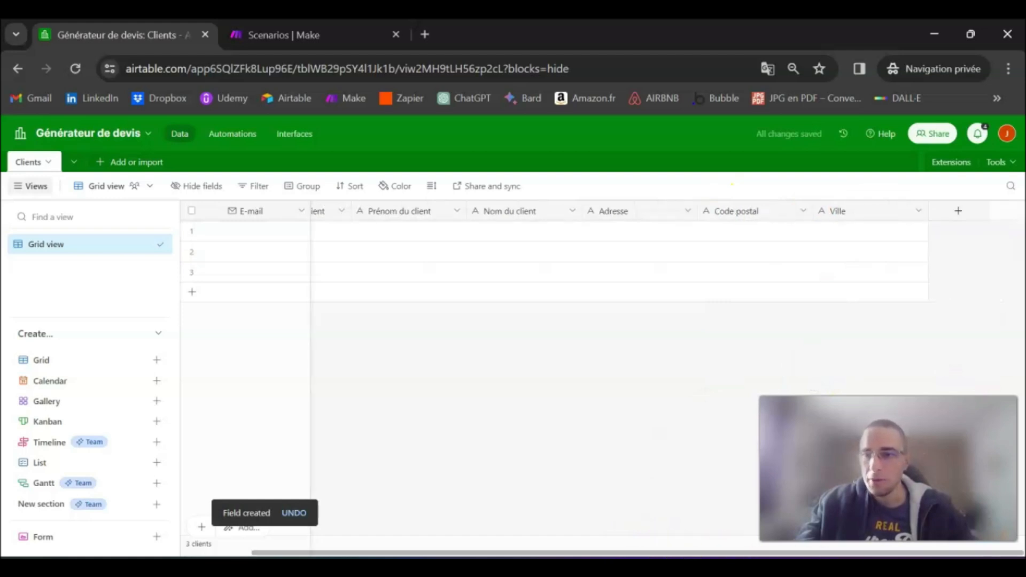
# Add a Single line text field named "Entreprise du client" after the Ville field
pyautogui.click(958, 218)
pyautogui.write('Entreprise du client')
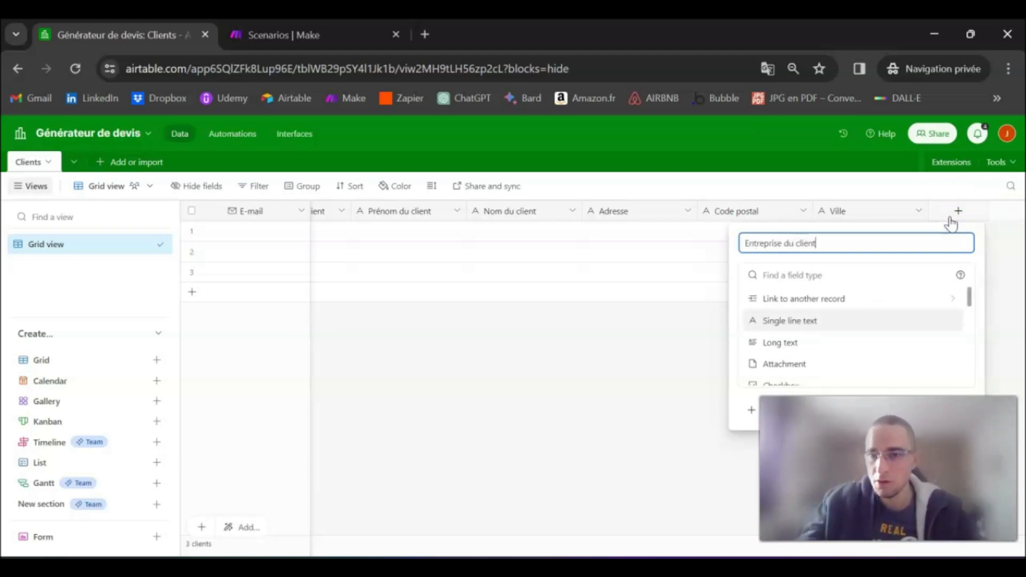
pyautogui.click(821, 323)
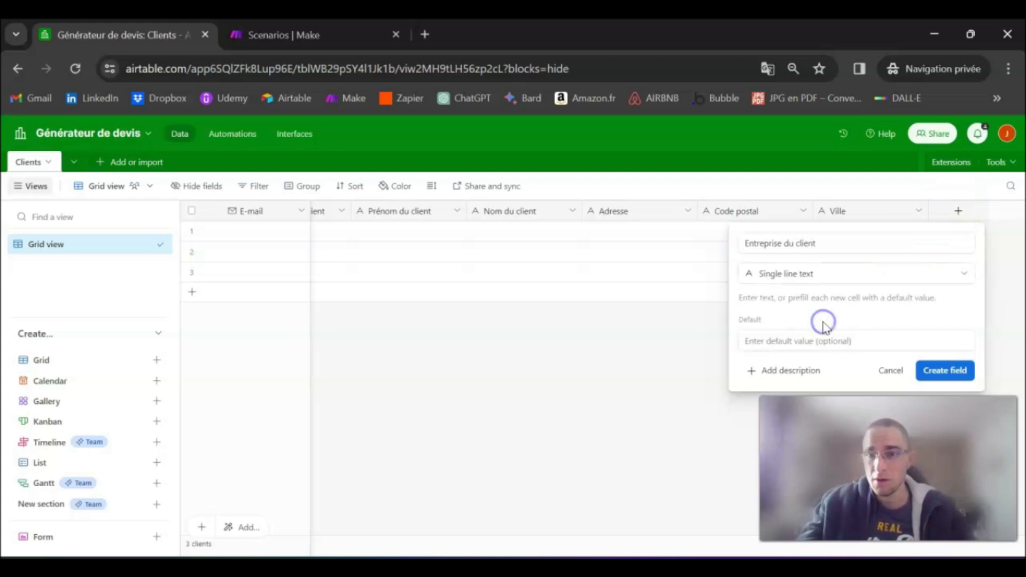
pyautogui.click(939, 369)
# Rename the Adresse field as "Adresse du client" and the Code postal field as "Code postal du client"
pyautogui.doubleClick(612, 211)
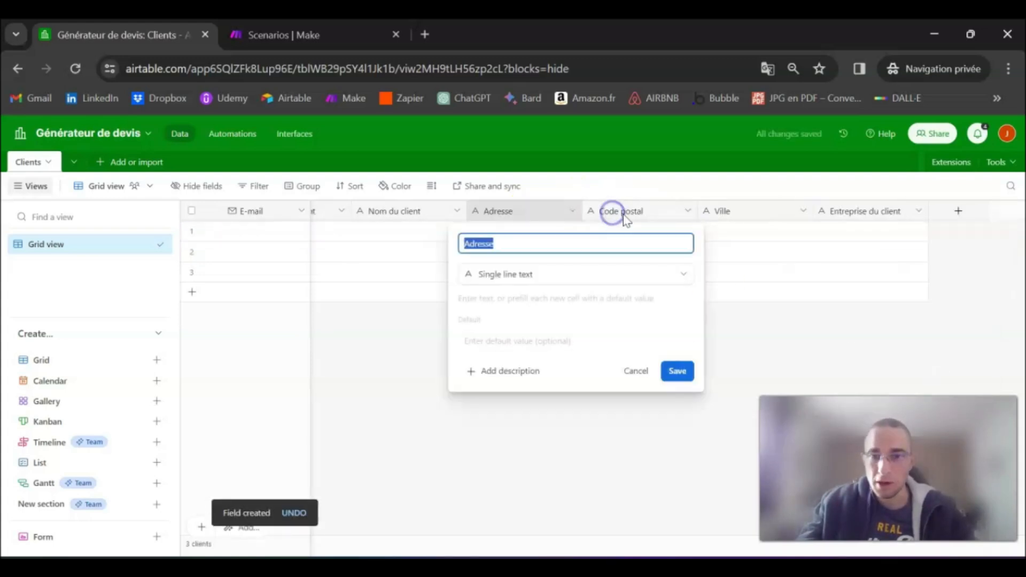
pyautogui.click(551, 240)
pyautogui.write('du client')
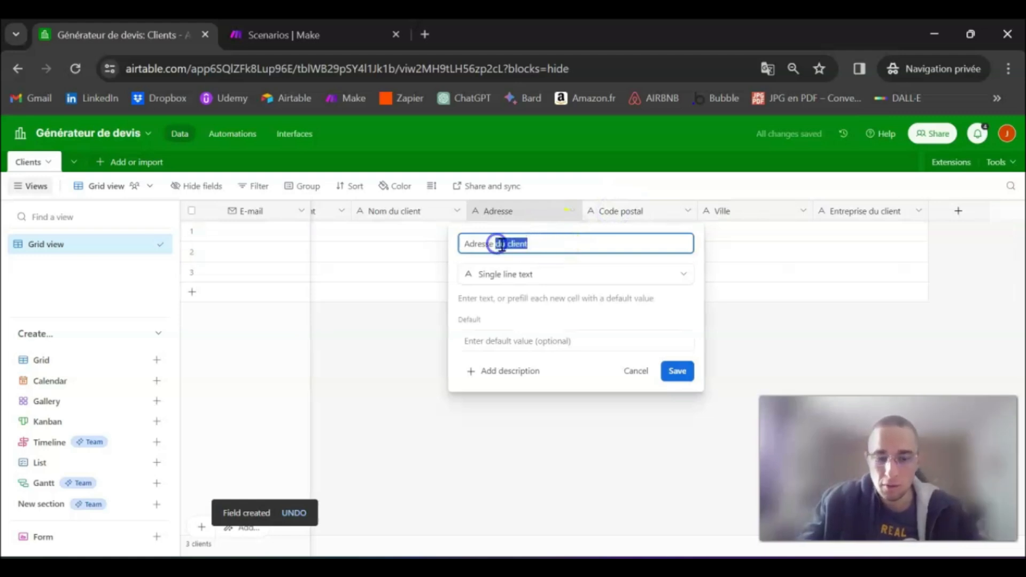
pyautogui.click(676, 371)
pyautogui.doubleClick(666, 210)
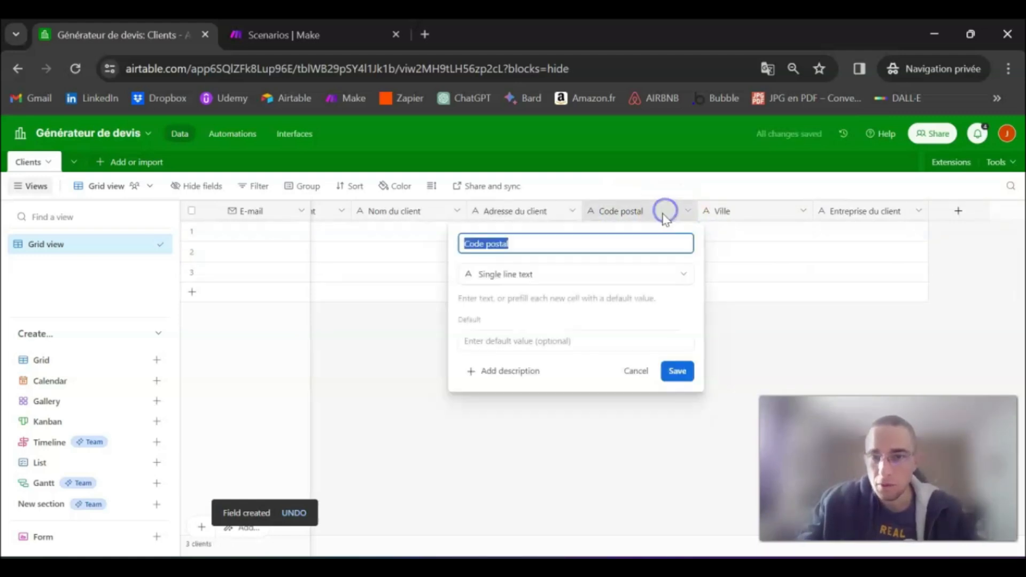
pyautogui.click(608, 241)
pyautogui.write('du client')
pyautogui.click(677, 371)
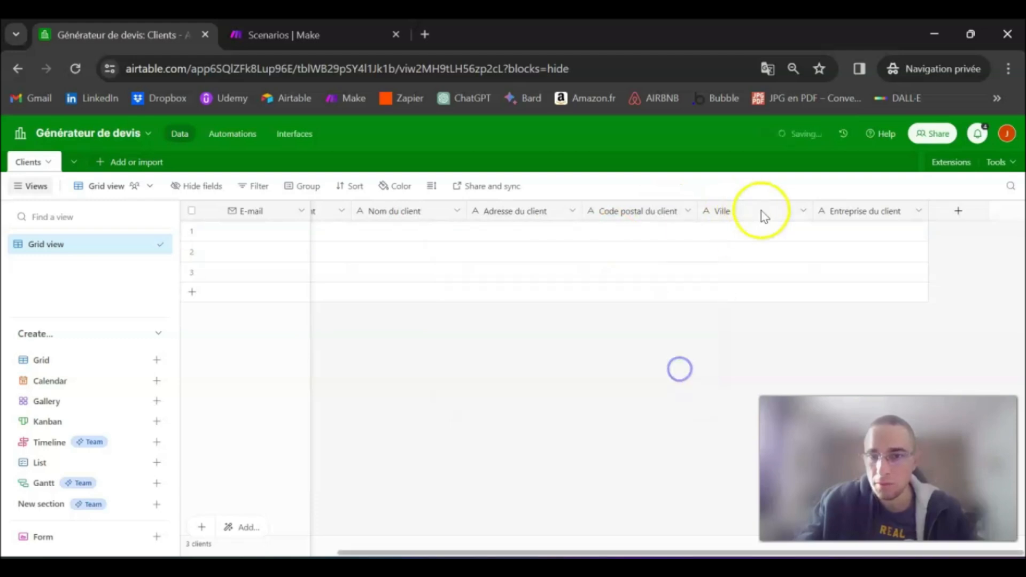
# Rename the Ville field as "Ville du client"
pyautogui.doubleClick(761, 213)
pyautogui.click(580, 243)
pyautogui.write('du client')
pyautogui.click(679, 371)
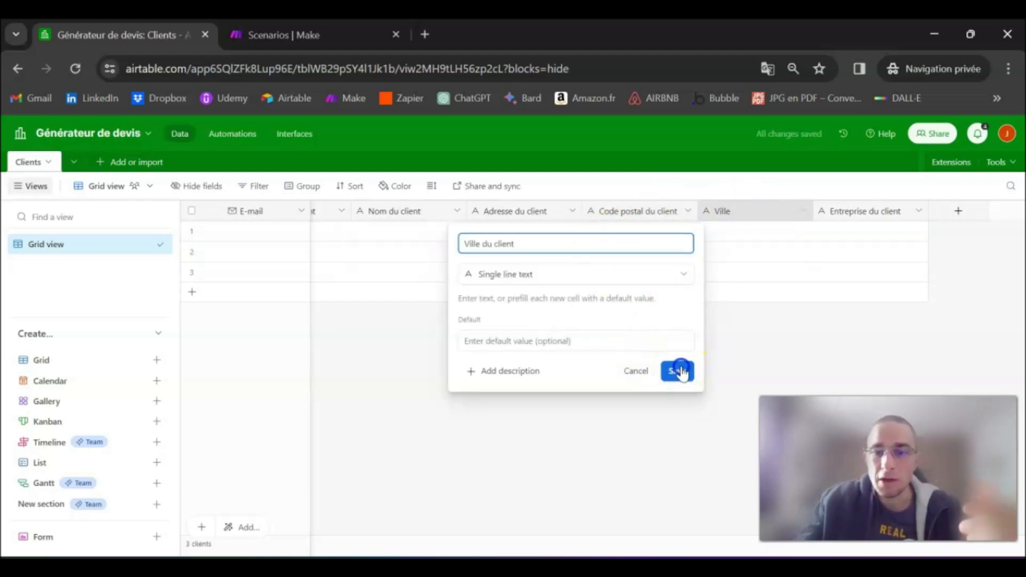
# Add a Single line text field named "SIRET du client" after the Entreprise du client field
pyautogui.moveTo(623, 554)
pyautogui.mouseDown()
pyautogui.moveTo(446, 554)
pyautogui.moveTo(607, 554)
pyautogui.mouseUp()
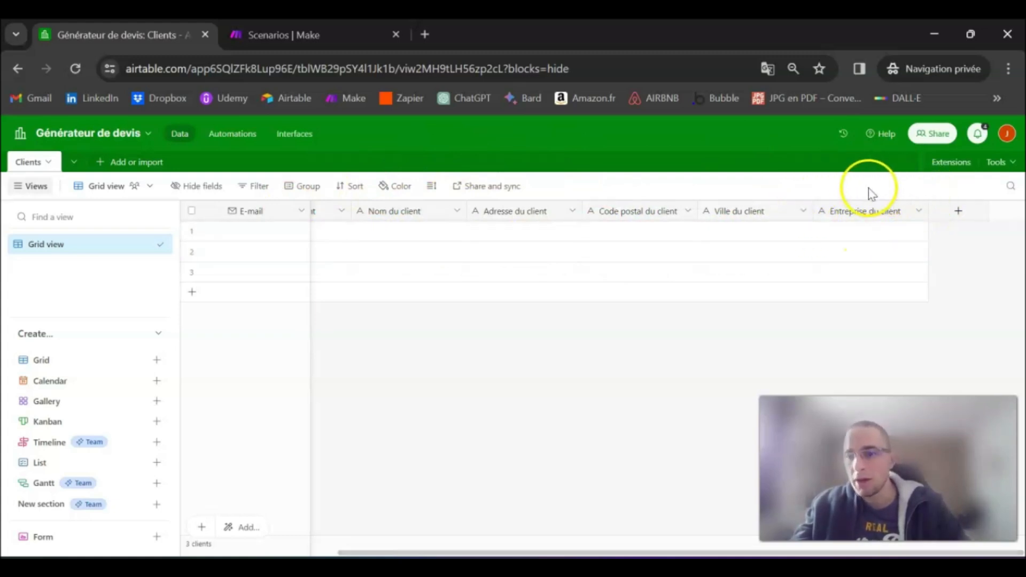
pyautogui.click(962, 215)
pyautogui.write('SIRET du client')
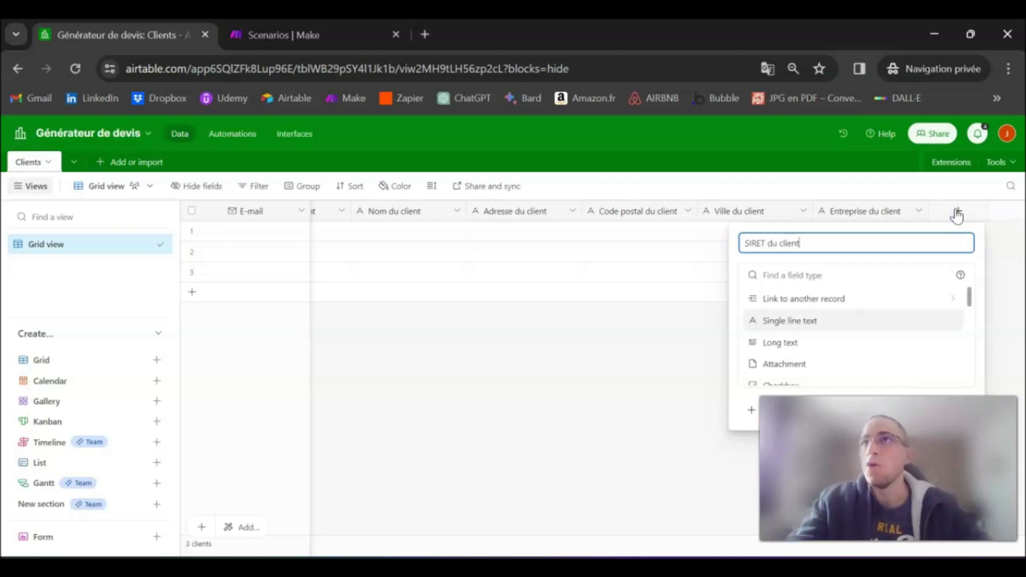
pyautogui.click(866, 325)
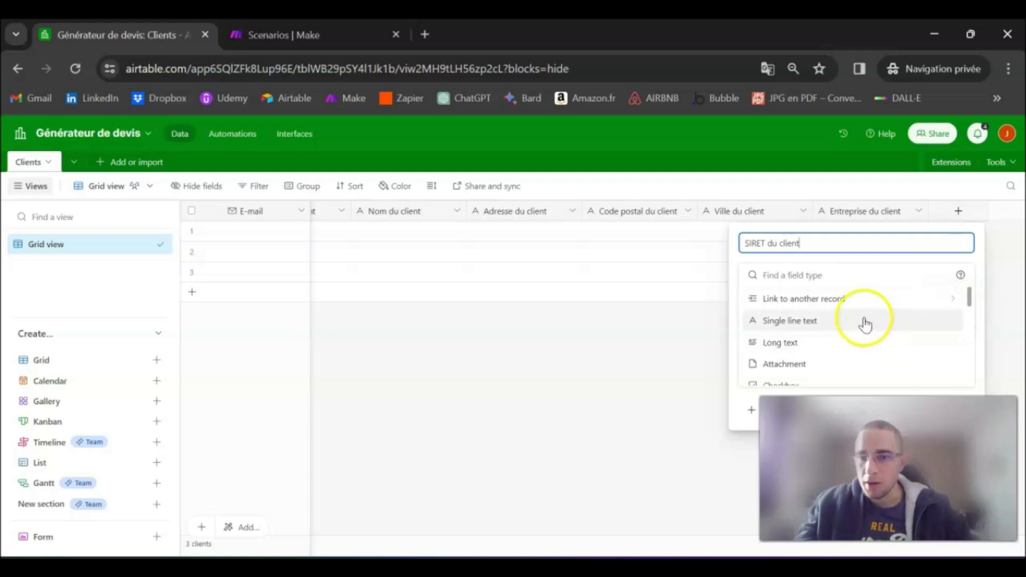
pyautogui.scroll(-2, 838, 344)
pyautogui.scroll(2, 838, 342)
pyautogui.click(826, 324)
pyautogui.click(946, 370)
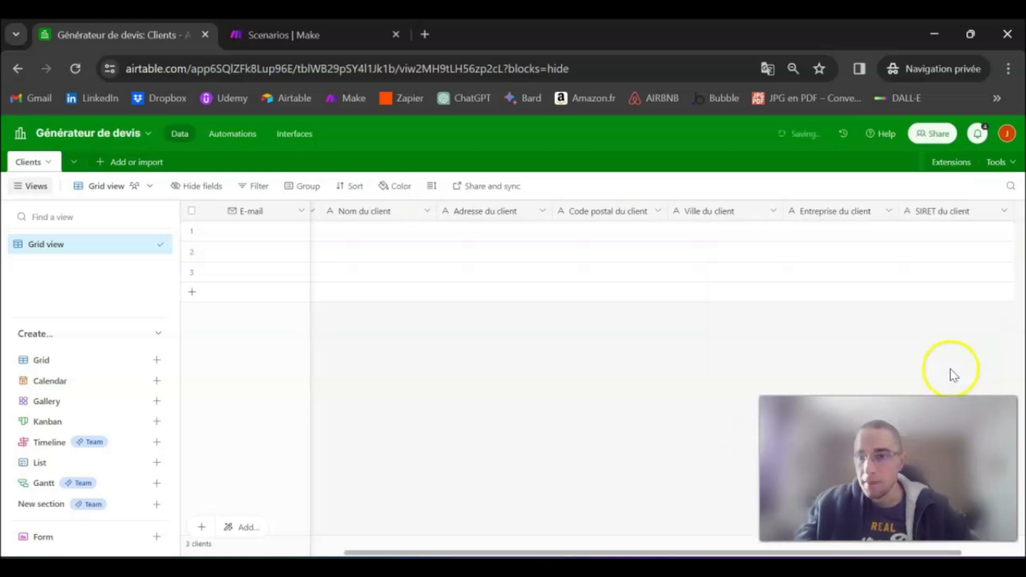
# Delete the three empty records from the Clients table
pyautogui.moveTo(637, 550); pyautogui.dragTo(317, 548)
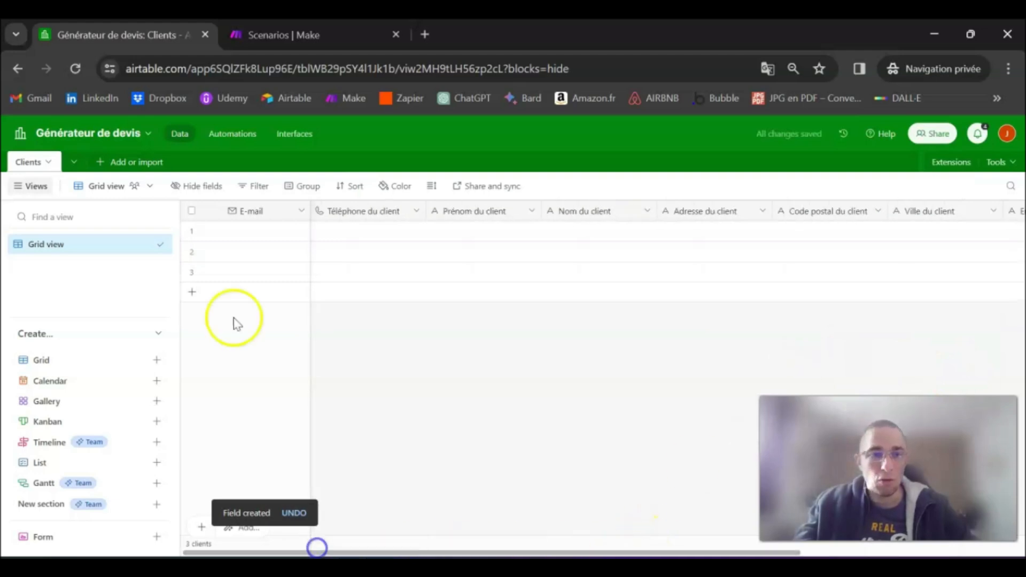
pyautogui.click(191, 230)
pyautogui.click(191, 251)
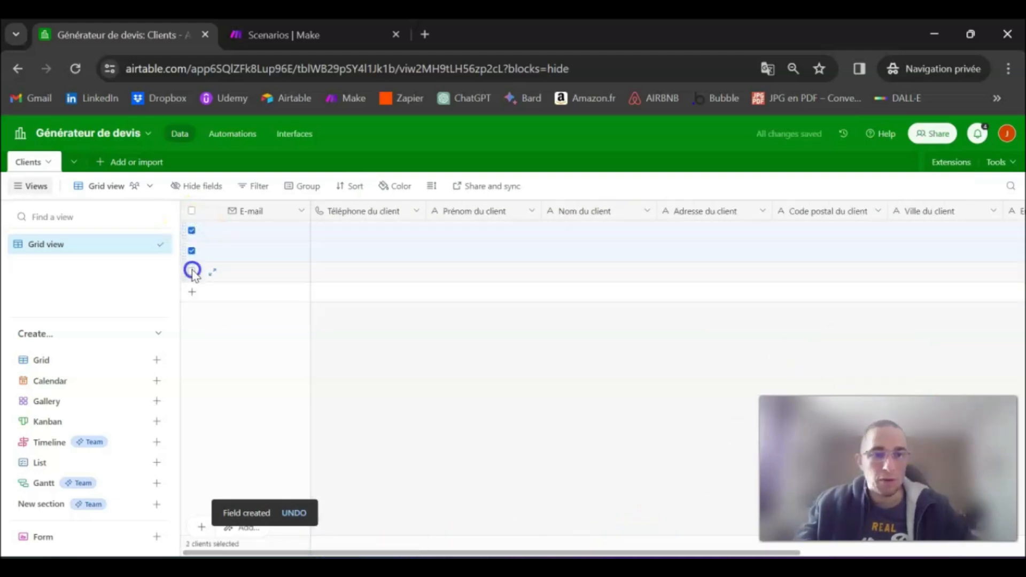
pyautogui.rightClick(193, 271)
pyautogui.click(271, 320)
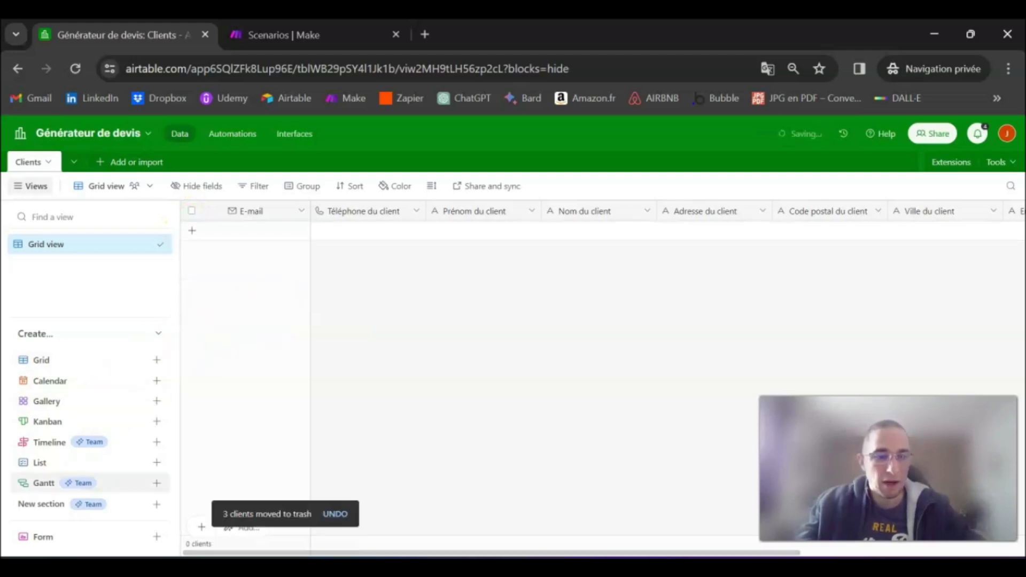
pyautogui.click(154, 537)
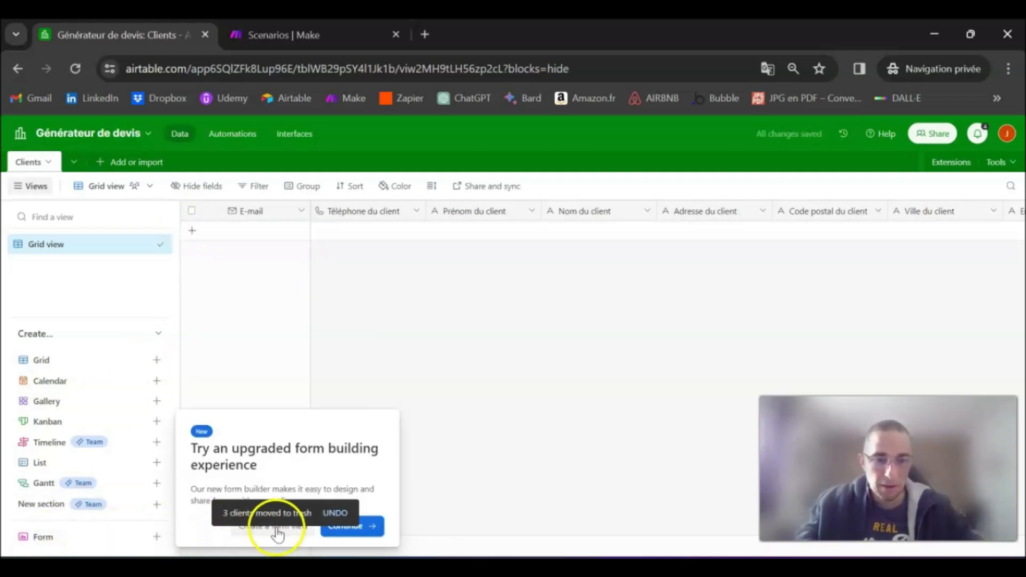
pyautogui.click(465, 418)
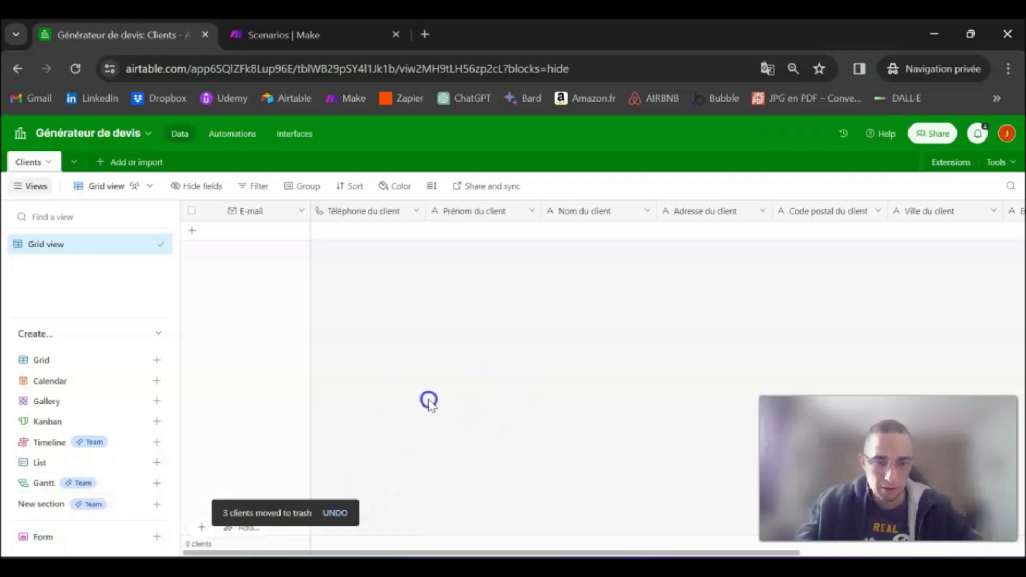
pyautogui.click(229, 431)
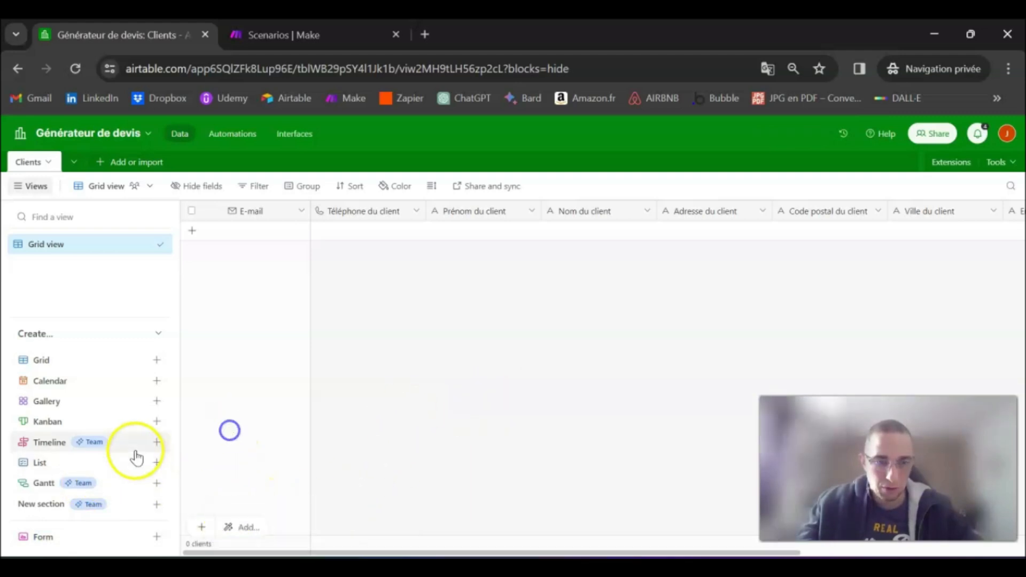
# Create a form view of the Clients table named "Formulaire de saisie des nouveaux clients", without switching to the upgraded form builder
pyautogui.click(54, 537)
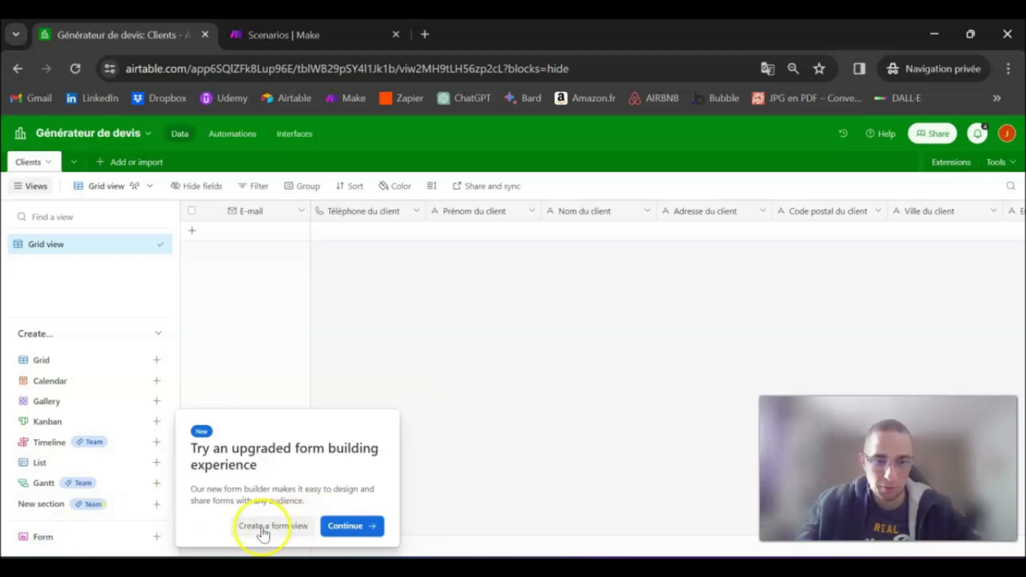
pyautogui.click(273, 530)
pyautogui.click(247, 422)
pyautogui.write('ulaire de saisie des clients')
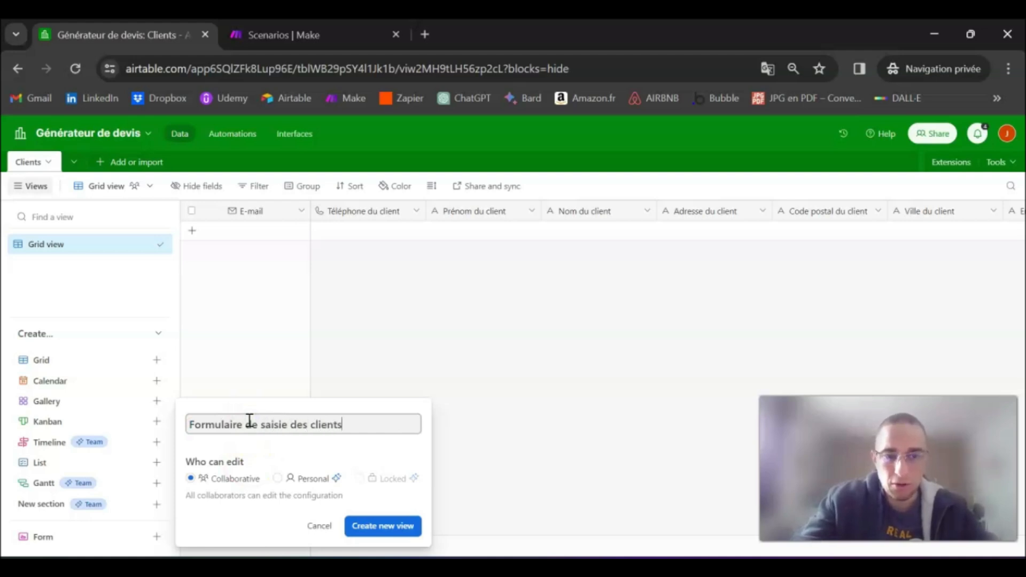
pyautogui.click(307, 425)
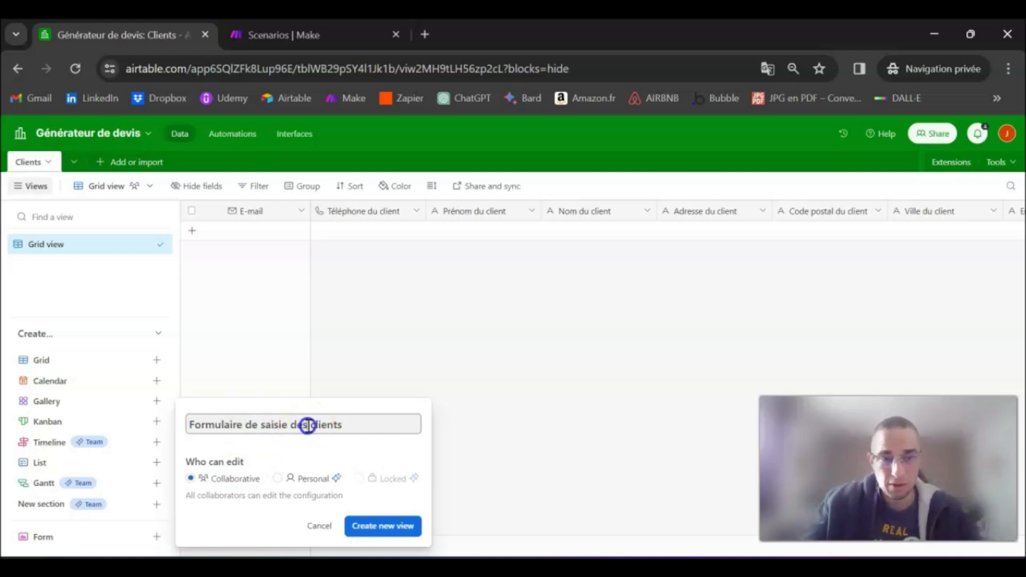
pyautogui.write('nouveaux')
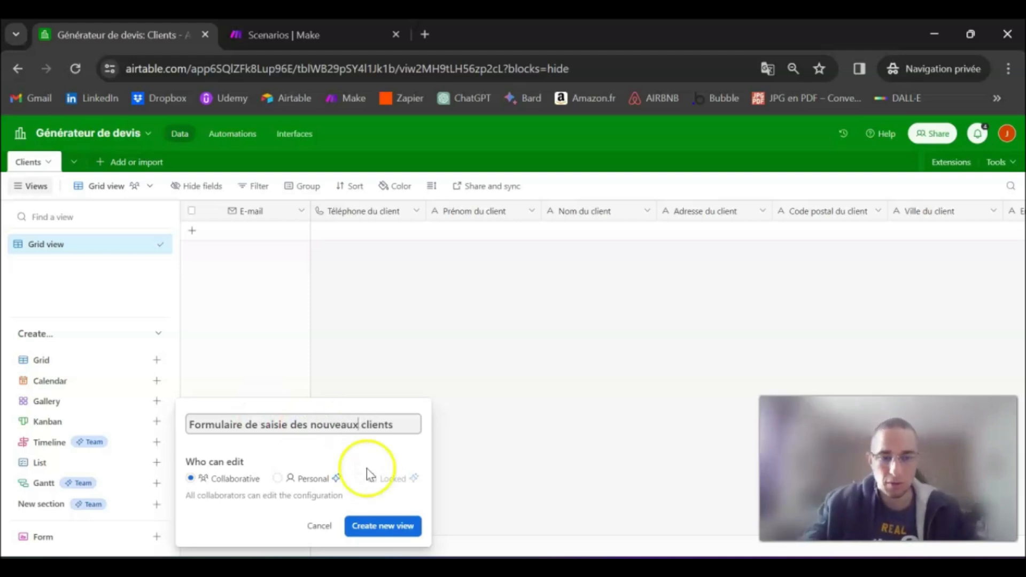
pyautogui.click(383, 525)
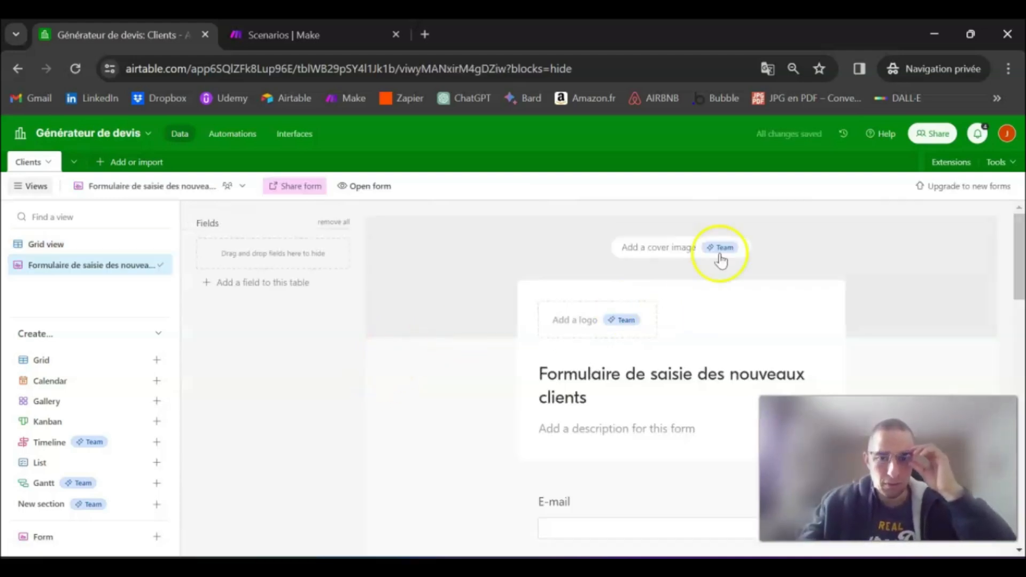
# Replace the form's post-submission message with "Votre client a bien été créé"
pyautogui.scroll(-8, 576, 329)
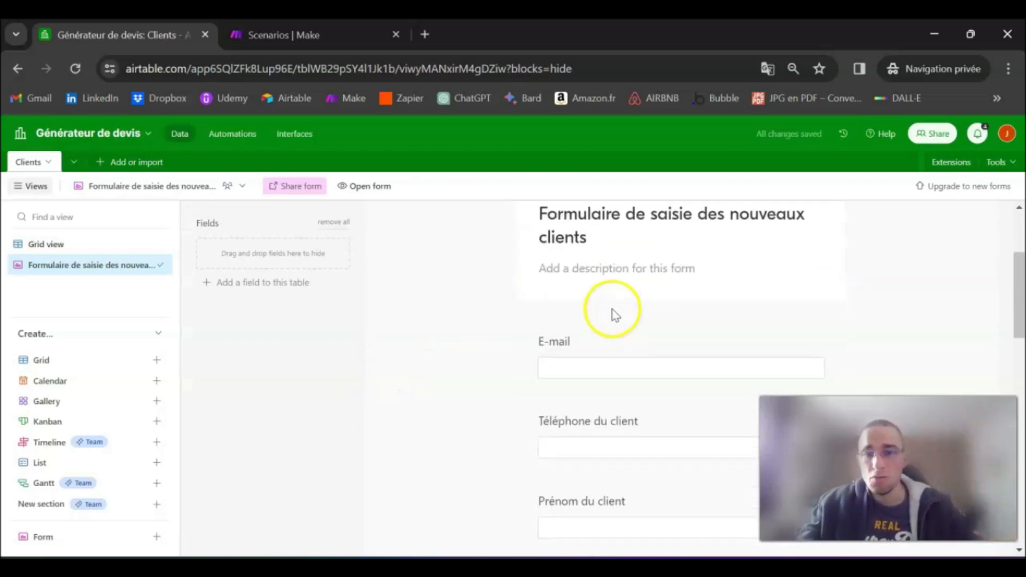
pyautogui.scroll(-10, 660, 317)
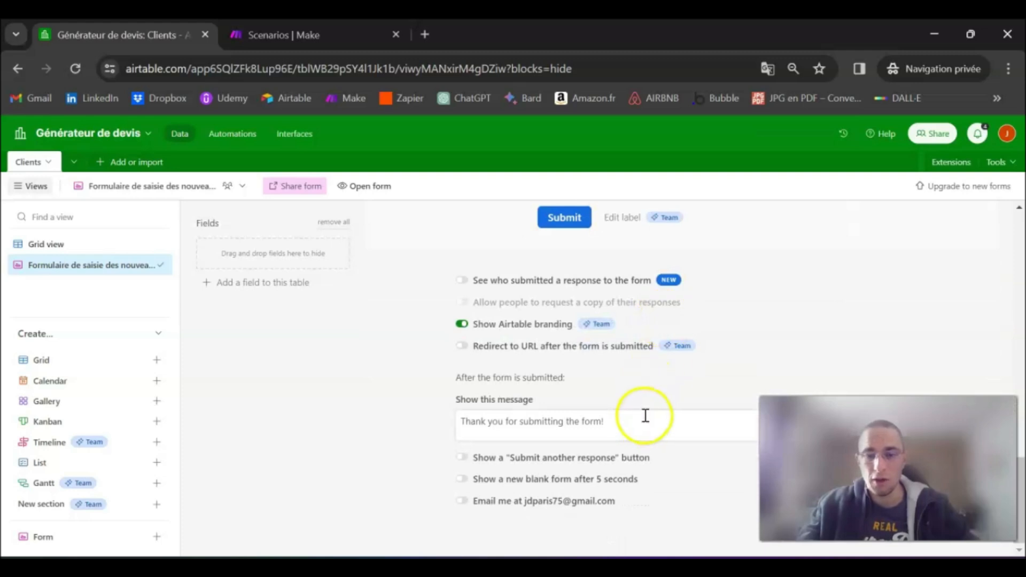
pyautogui.moveTo(645, 416); pyautogui.dragTo(453, 415)
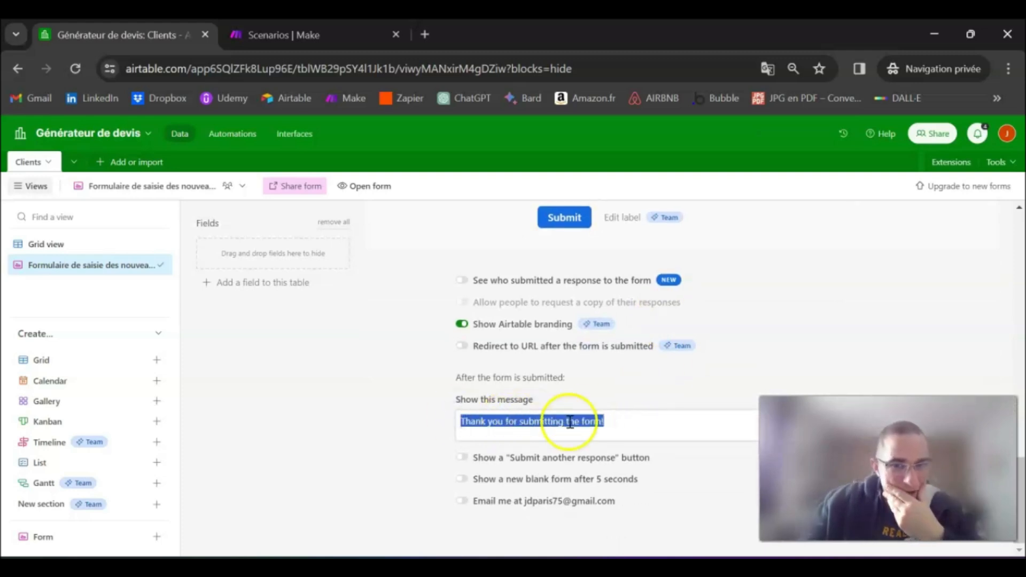
pyautogui.write('C')
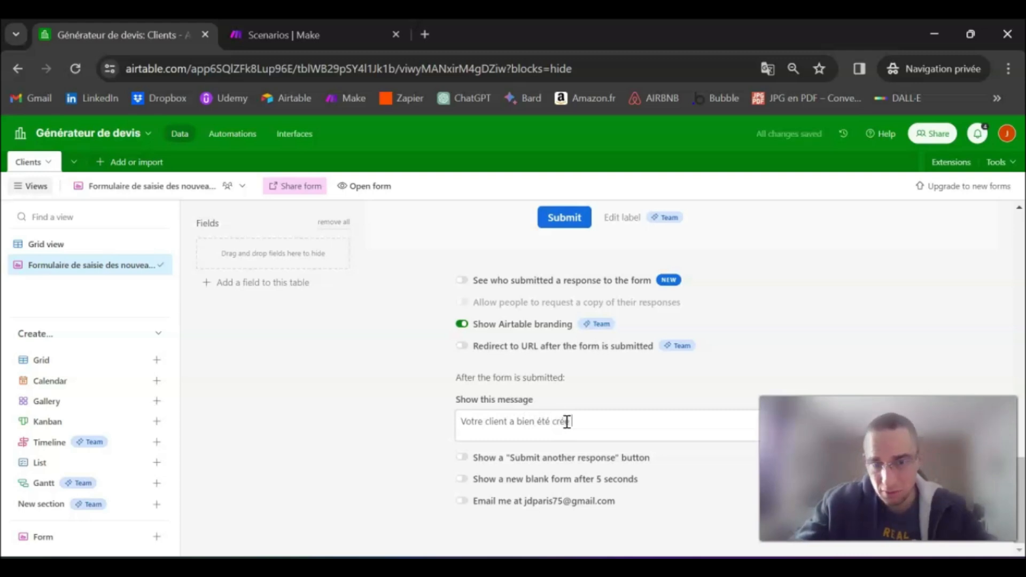
# Review the form's layout, from the title and description through the client fields to the submit section
pyautogui.scroll(10, 733, 371)
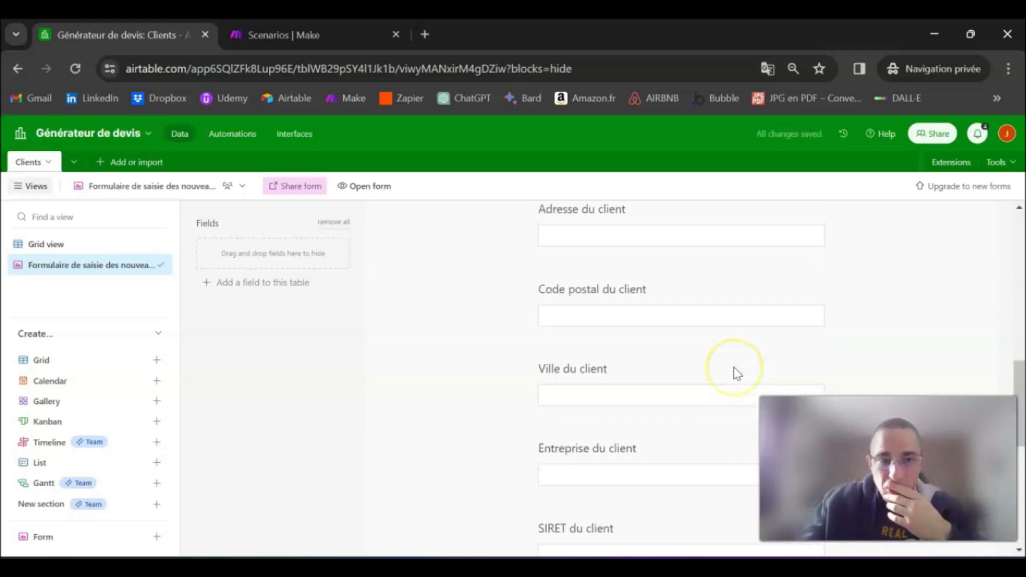
pyautogui.scroll(4, 736, 374)
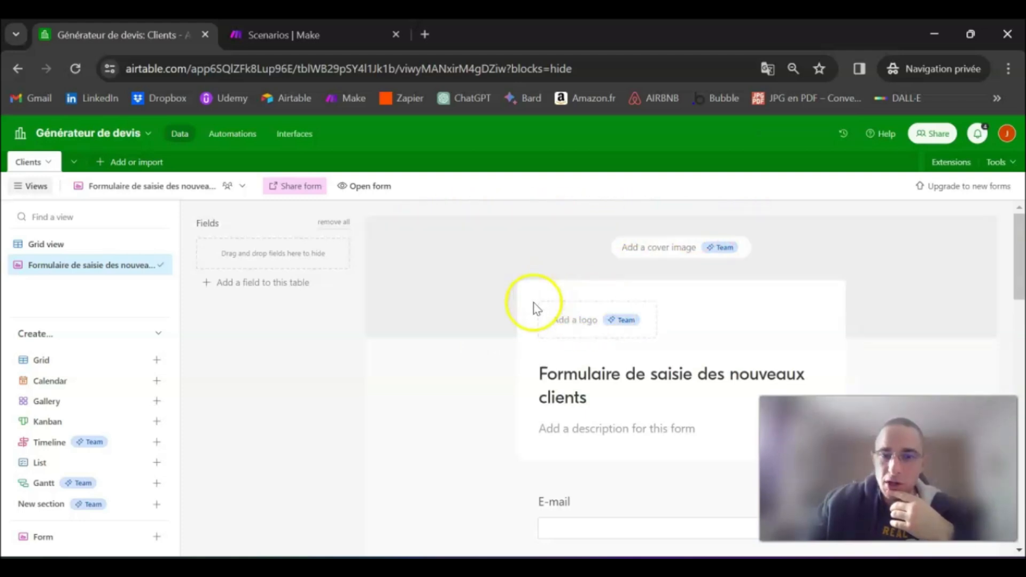
pyautogui.scroll(-5, 626, 327)
pyautogui.scroll(-3, 627, 325)
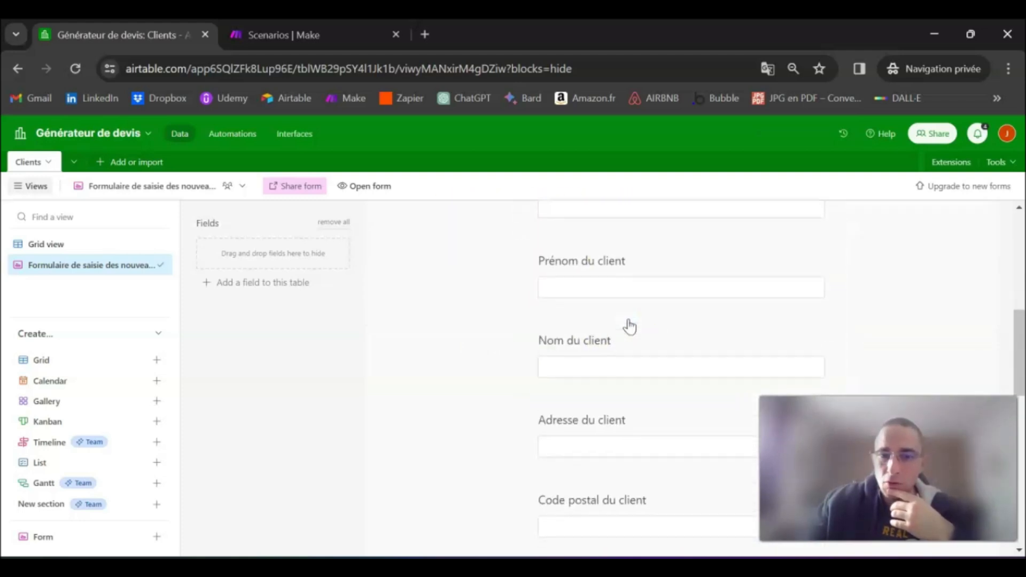
pyautogui.scroll(7, 627, 325)
pyautogui.click(607, 427)
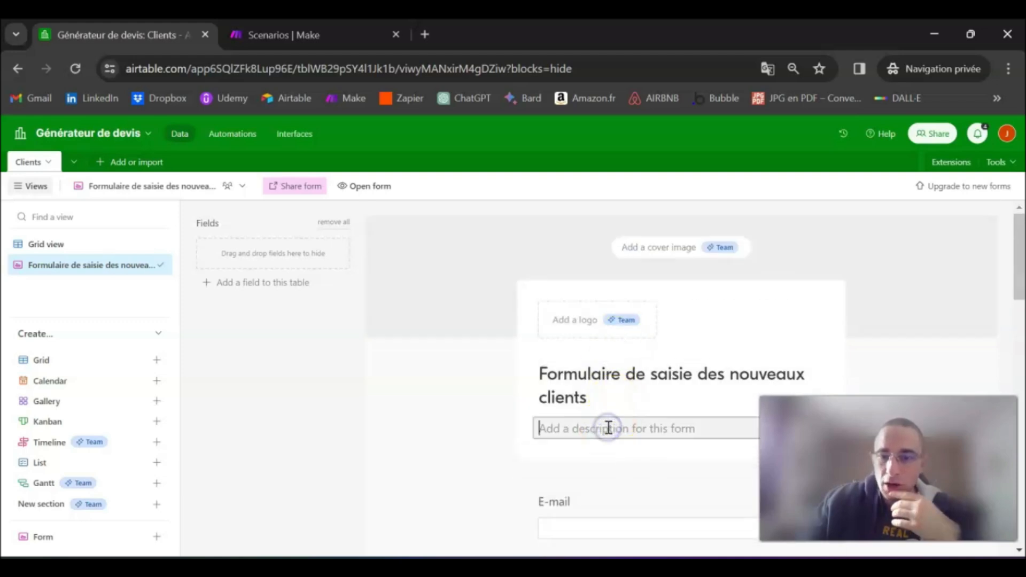
pyautogui.scroll(-5, 614, 415)
pyautogui.scroll(-5, 616, 415)
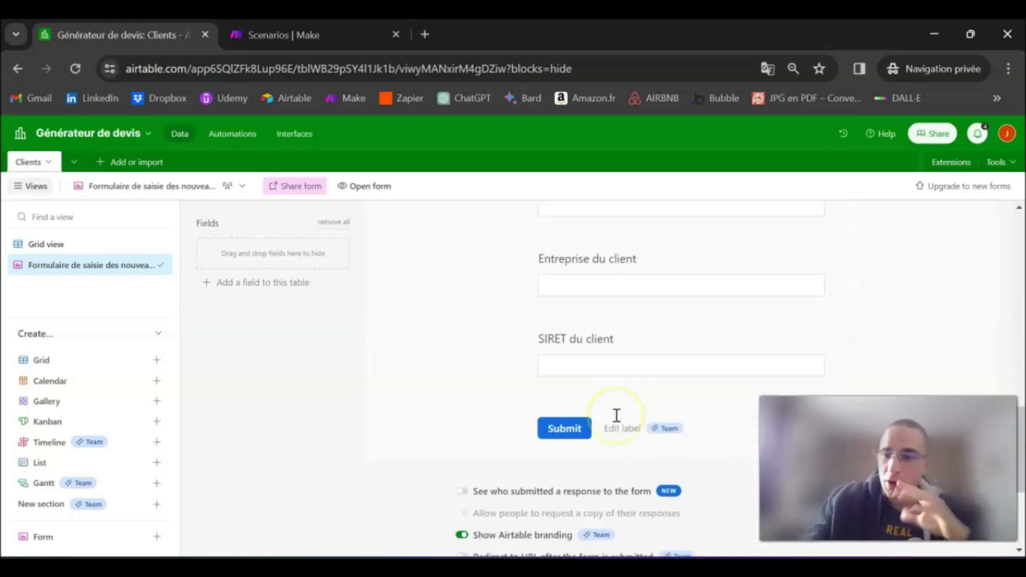
pyautogui.scroll(10, 617, 423)
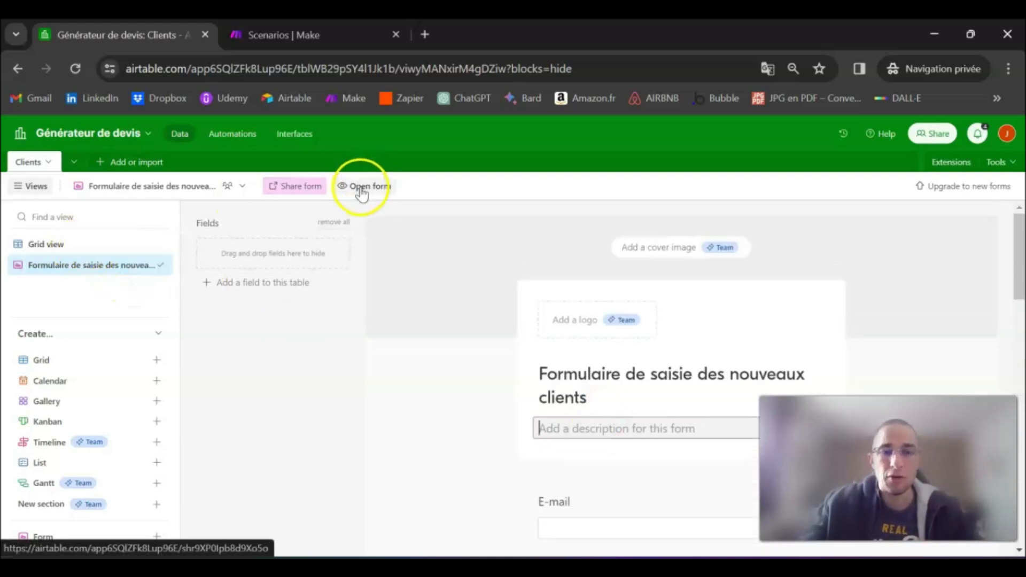
# Copy the client form's share link and load it in a new private browser window
pyautogui.click(294, 187)
pyautogui.click(495, 237)
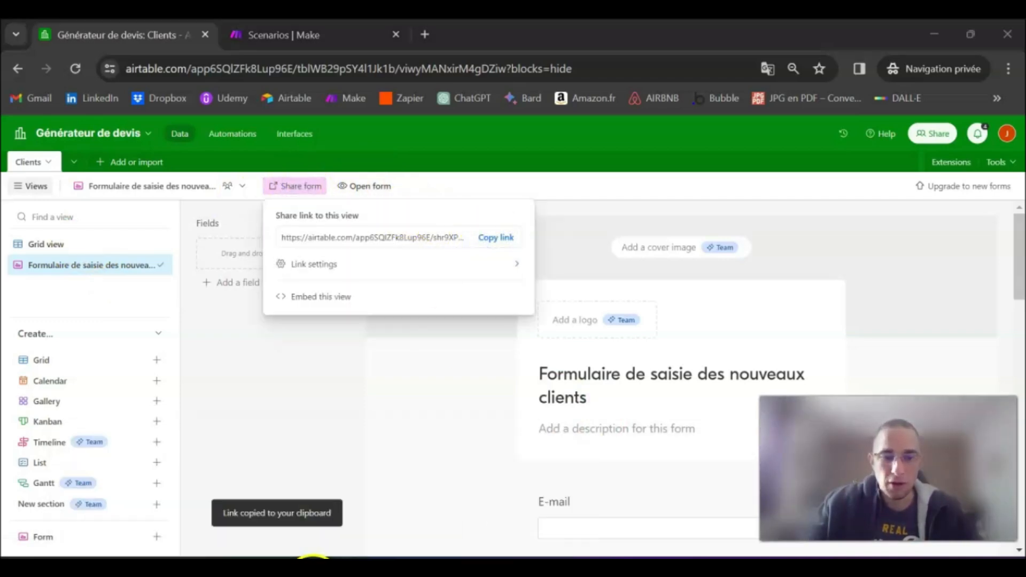
pyautogui.rightClick(313, 558)
pyautogui.click(298, 455)
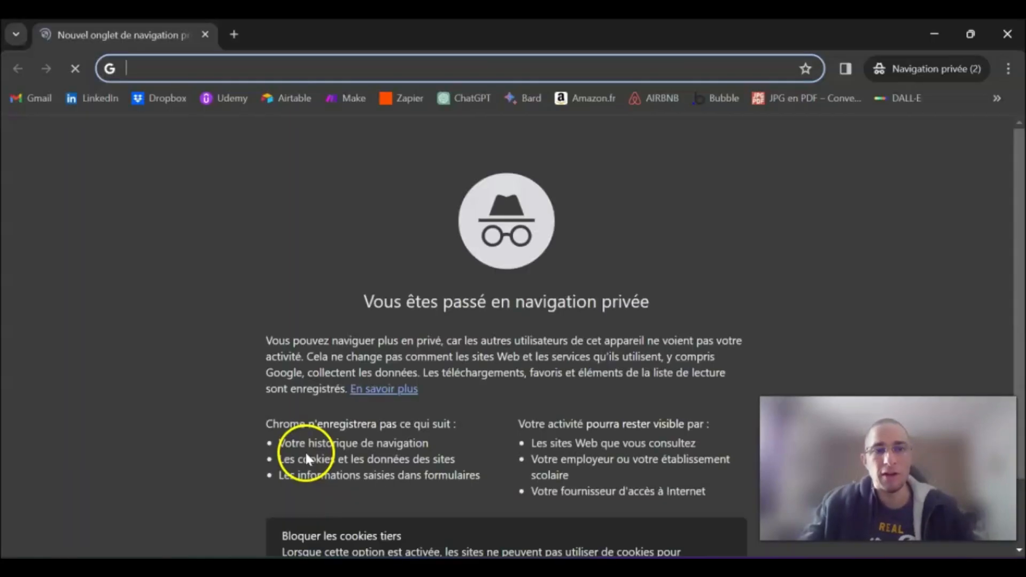
pyautogui.hotkey('ctrl', 'v')
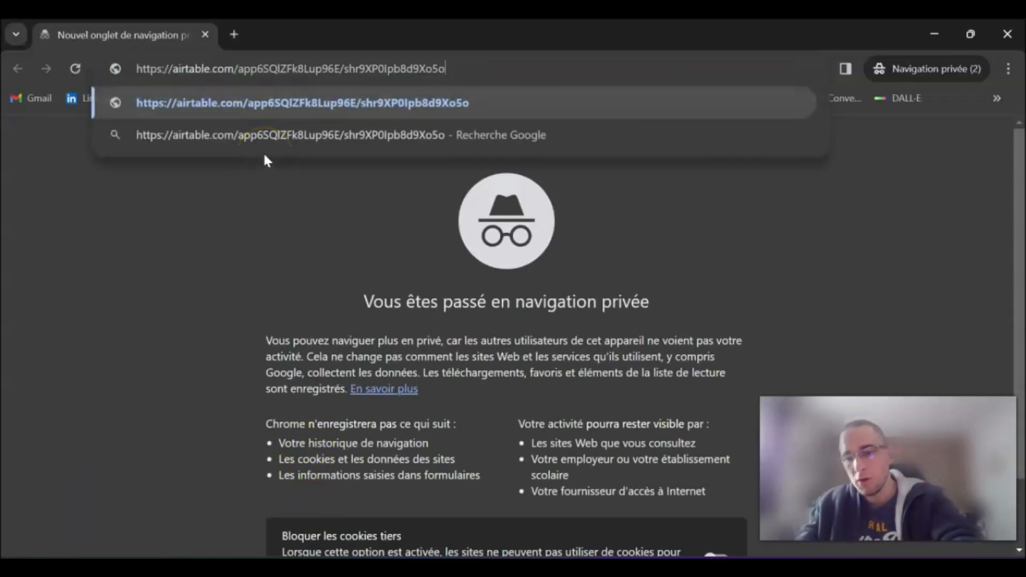
pyautogui.press('Return')
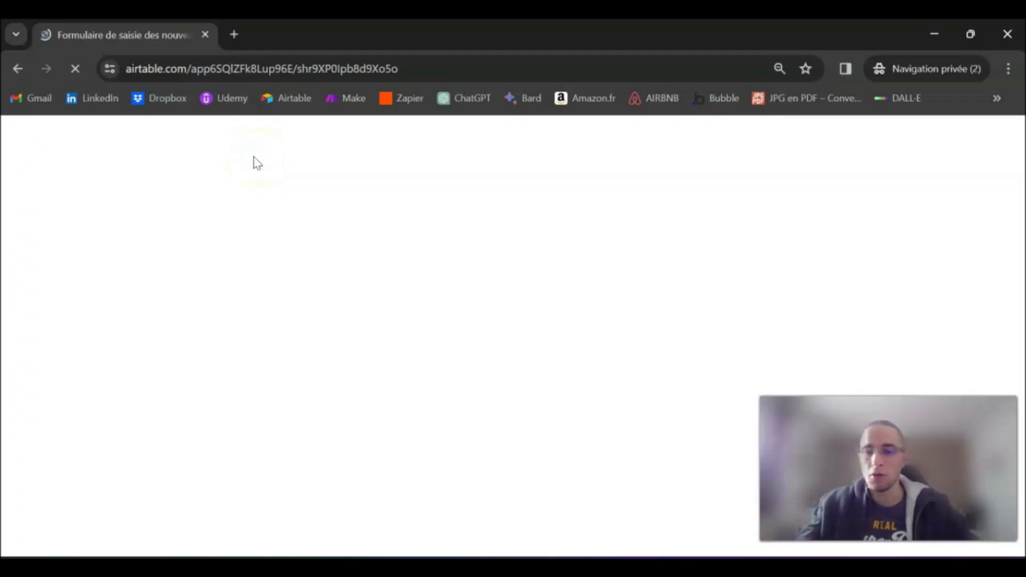
pyautogui.click(800, 102)
# Fill in the test client's e-mail, phone number, first name and last name on the shared form
pyautogui.click(434, 249)
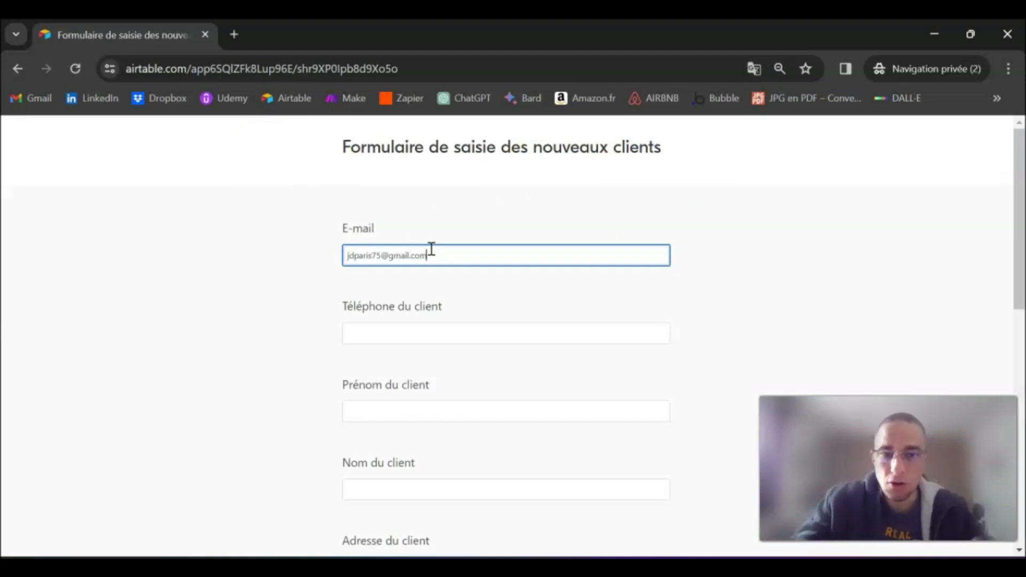
pyautogui.scroll(-2, 406, 241)
pyautogui.click(403, 248)
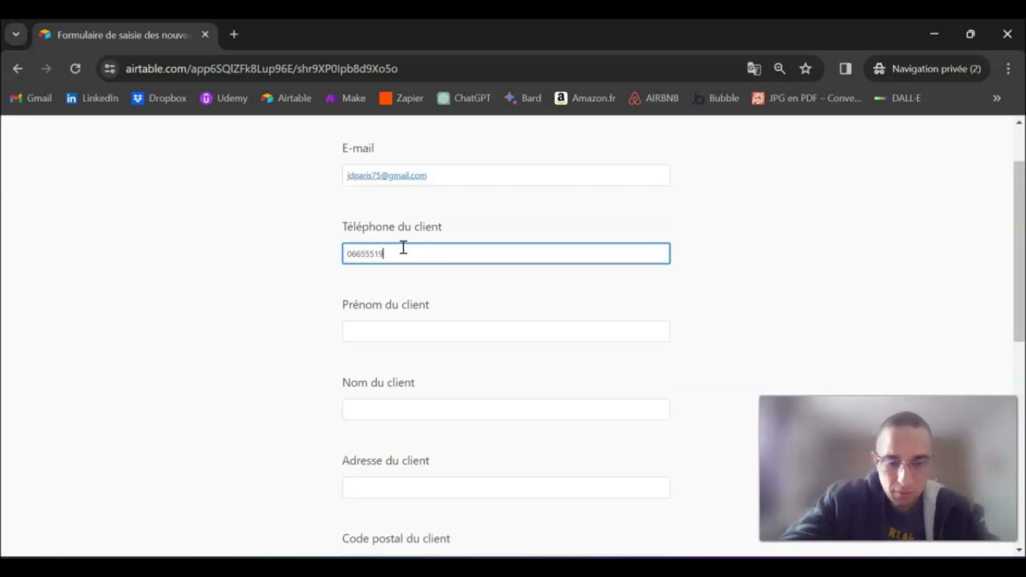
pyautogui.press('Tab')
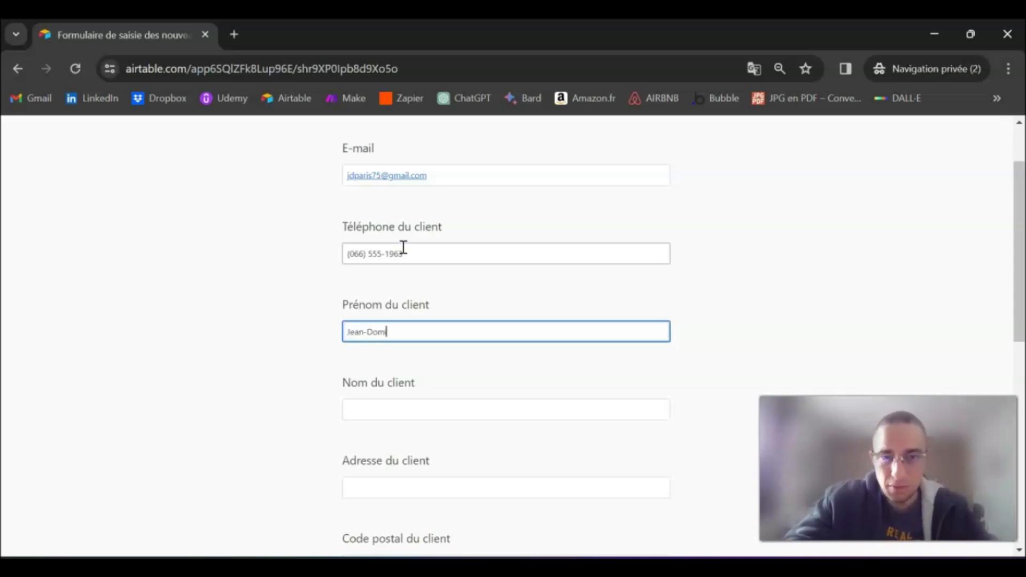
pyautogui.press('Tab')
pyautogui.write('PARIS')
# Fill in the client's street address, postal code and city on the form
pyautogui.scroll(-1, 389, 321)
pyautogui.click(378, 401)
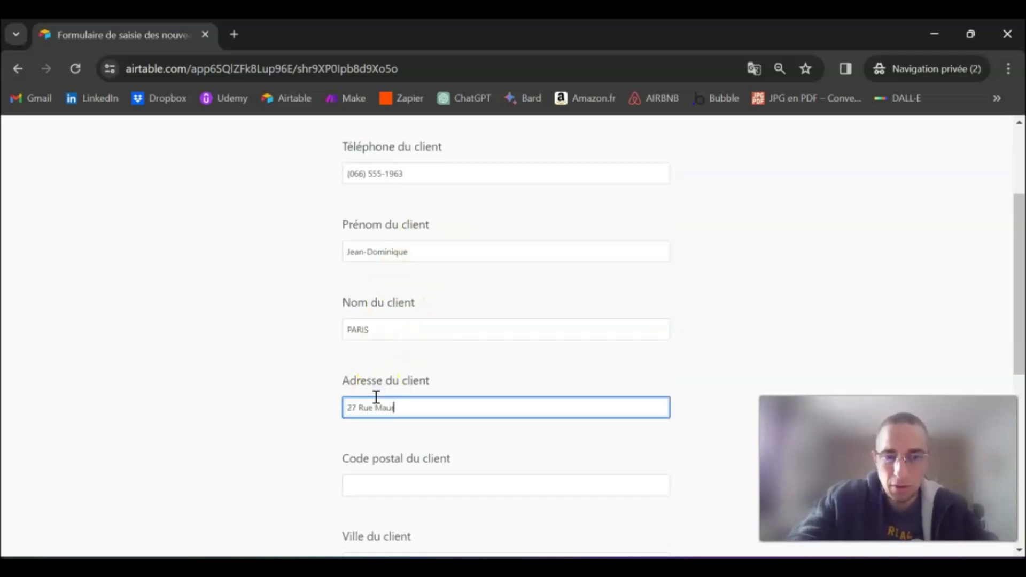
pyautogui.press('Tab')
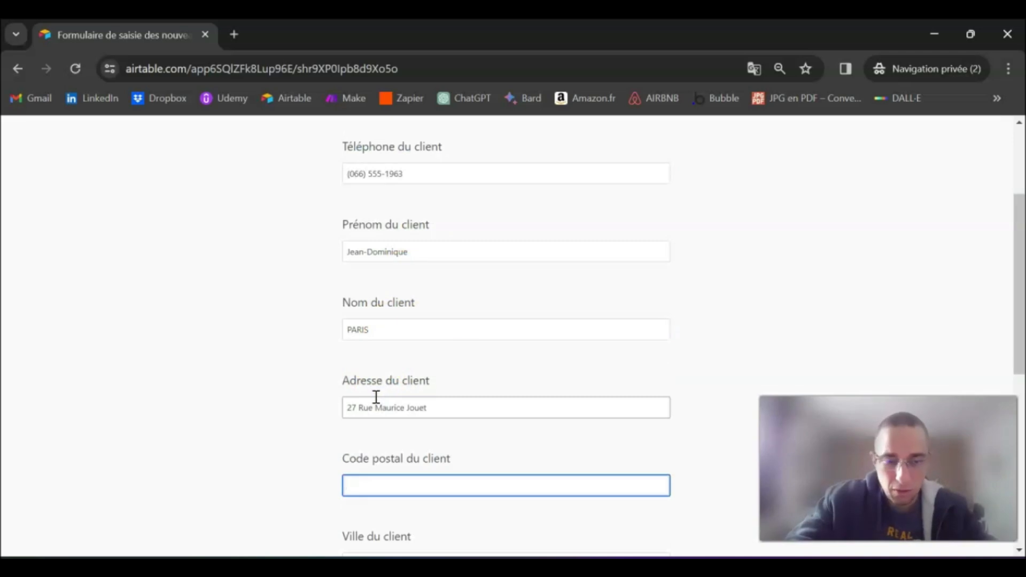
pyautogui.write('78340')
pyautogui.press('Tab')
pyautogui.scroll(-5, 376, 396)
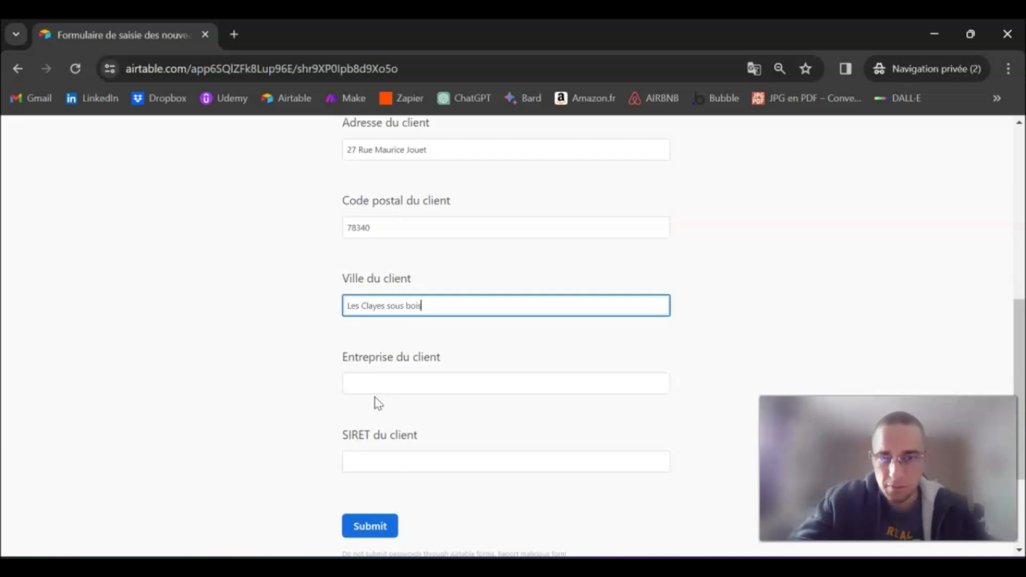
# Enter ERGANE as the client's company and fill in the client's SIRET number
pyautogui.click(383, 383)
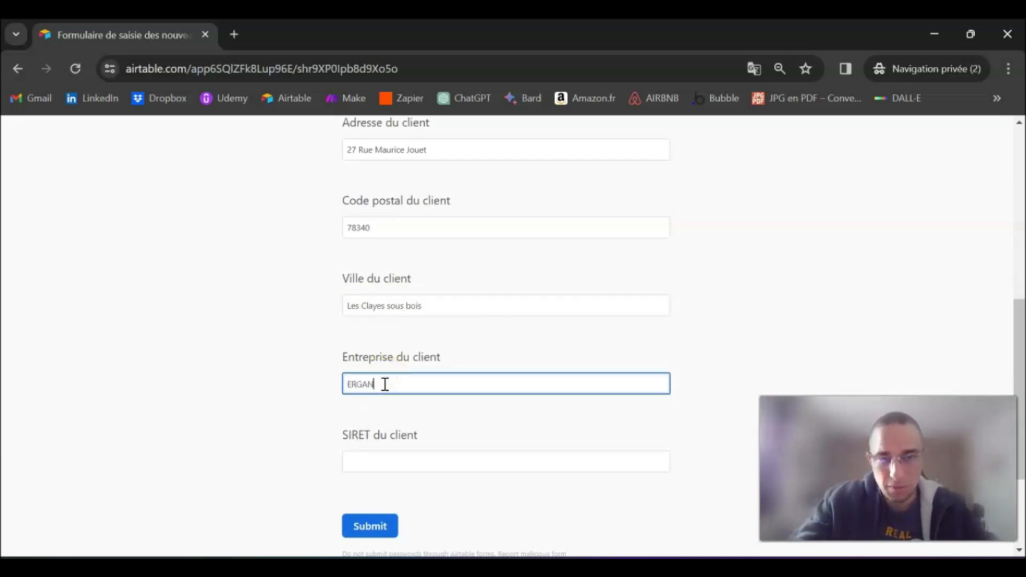
pyautogui.scroll(-2, 385, 382)
pyautogui.click(384, 383)
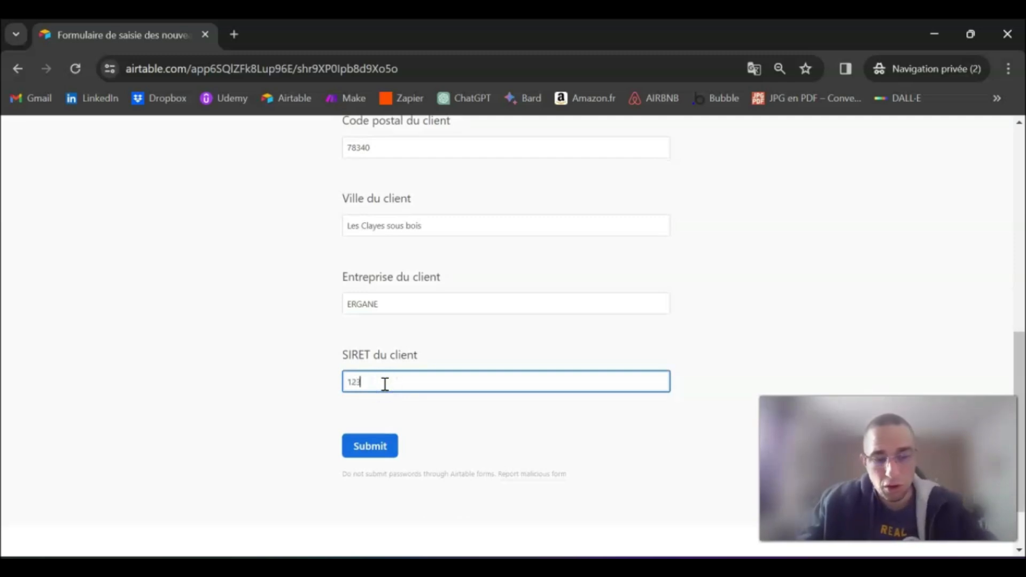
pyautogui.write('123456789')
pyautogui.scroll(-2, 385, 383)
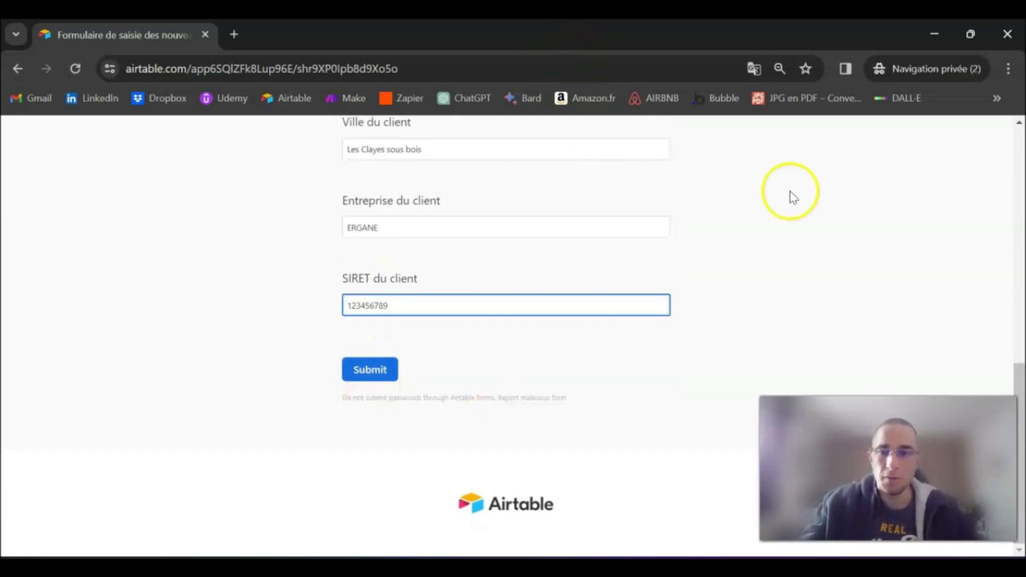
# Return to the Airtable base and rename the Clients table's grid view to "Liste des clients"
pyautogui.click(936, 34)
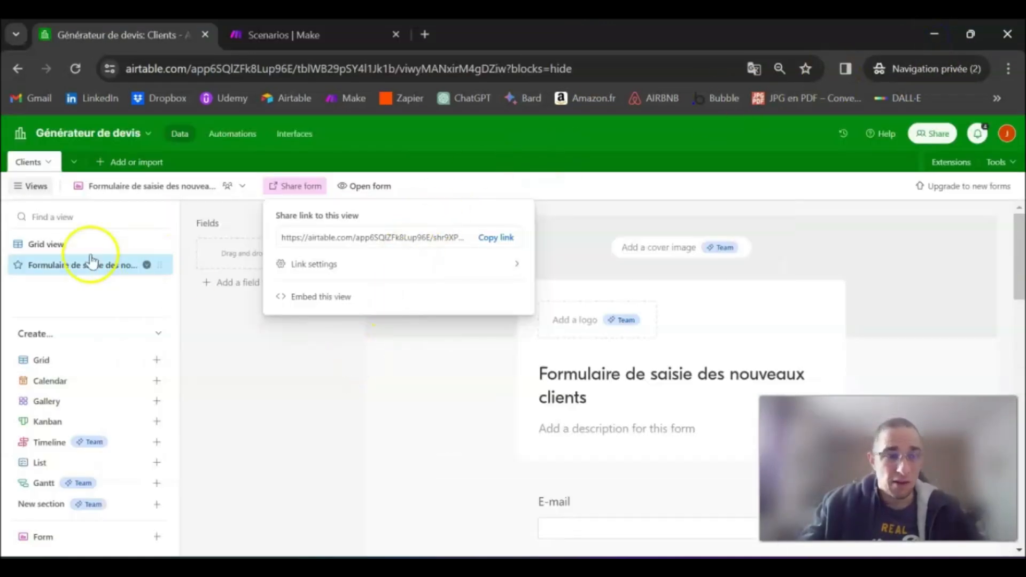
pyautogui.click(46, 246)
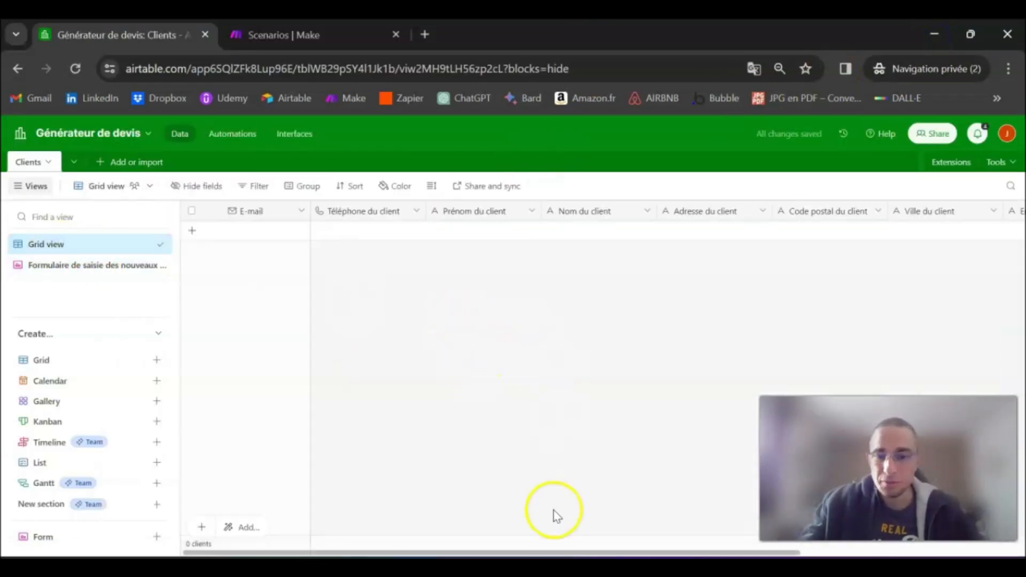
pyautogui.moveTo(534, 554); pyautogui.dragTo(374, 554)
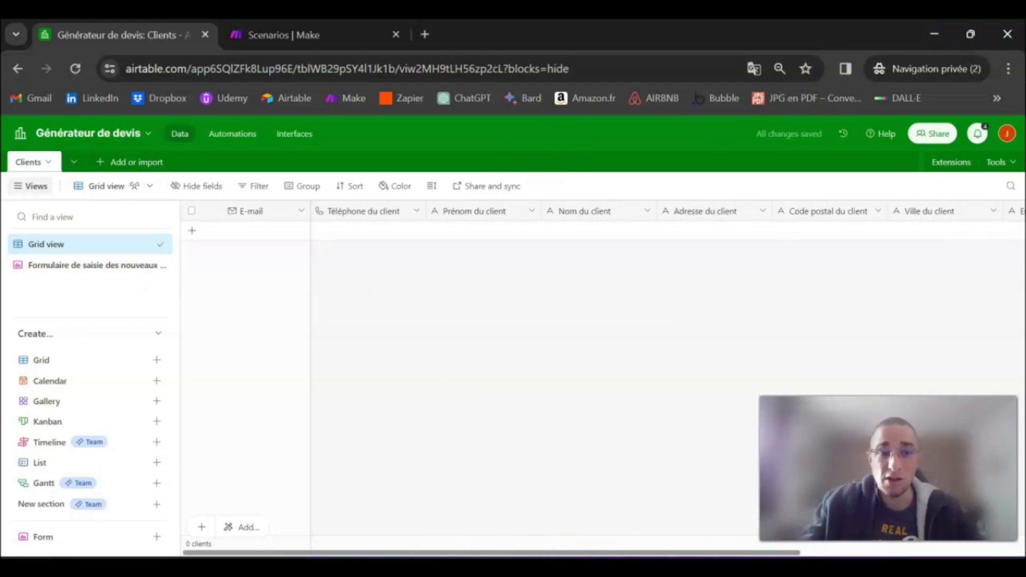
pyautogui.doubleClick(63, 244)
pyautogui.write('lls')
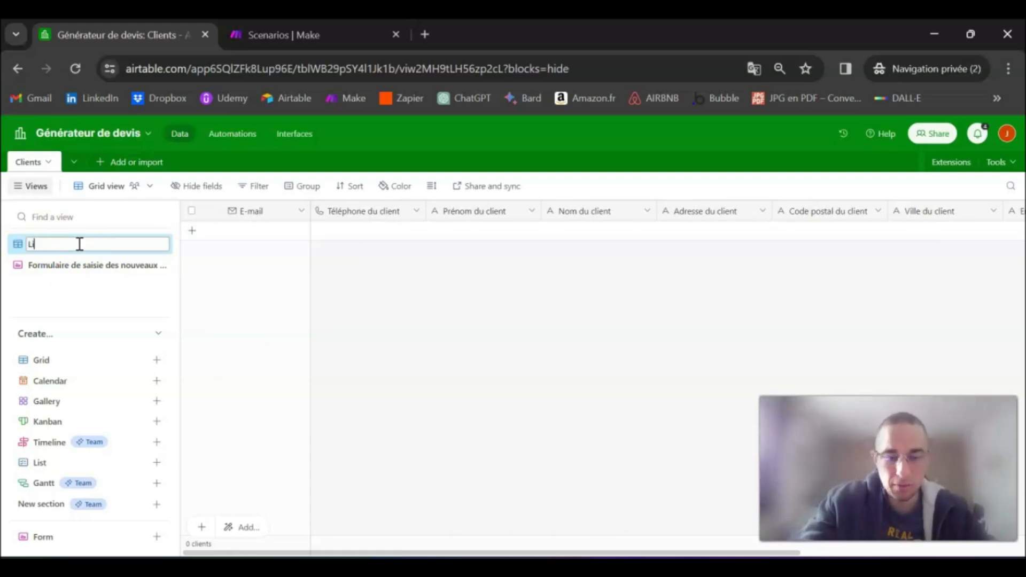
pyautogui.write('te des clients')
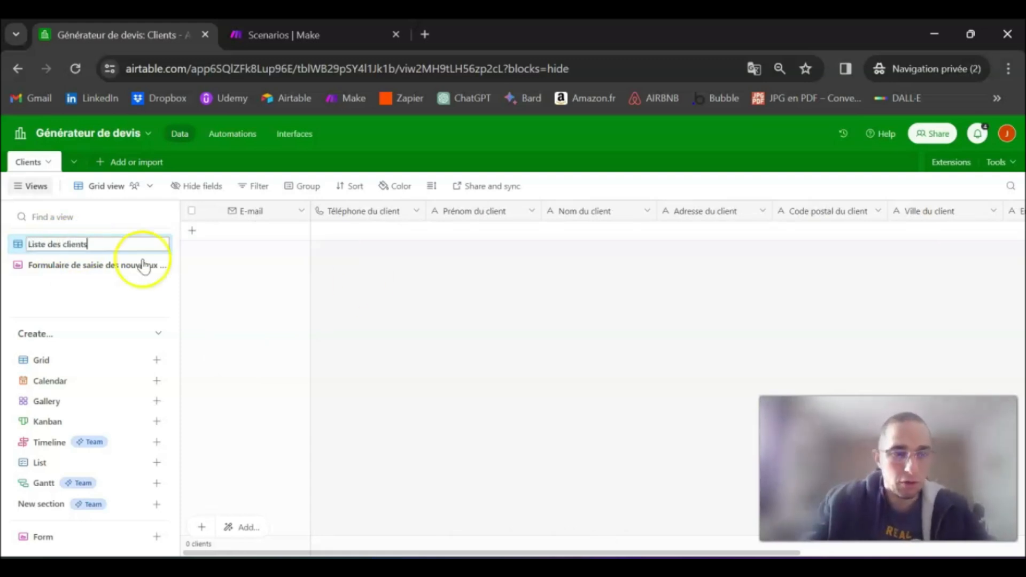
pyautogui.click(485, 265)
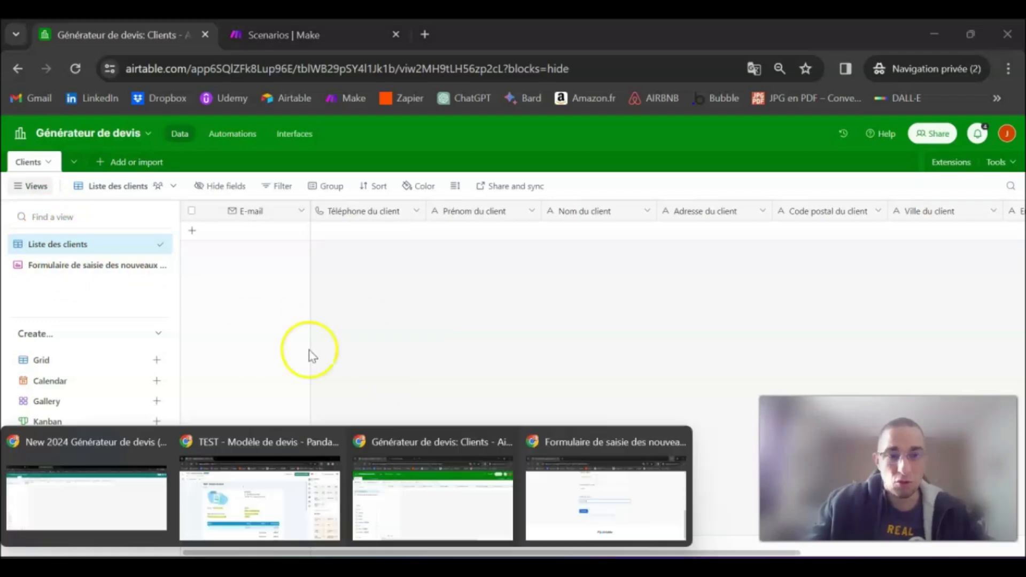
# Submit the completed form with the client list shown beside it, and check the new record in the full-width grid
pyautogui.moveTo(311, 559)
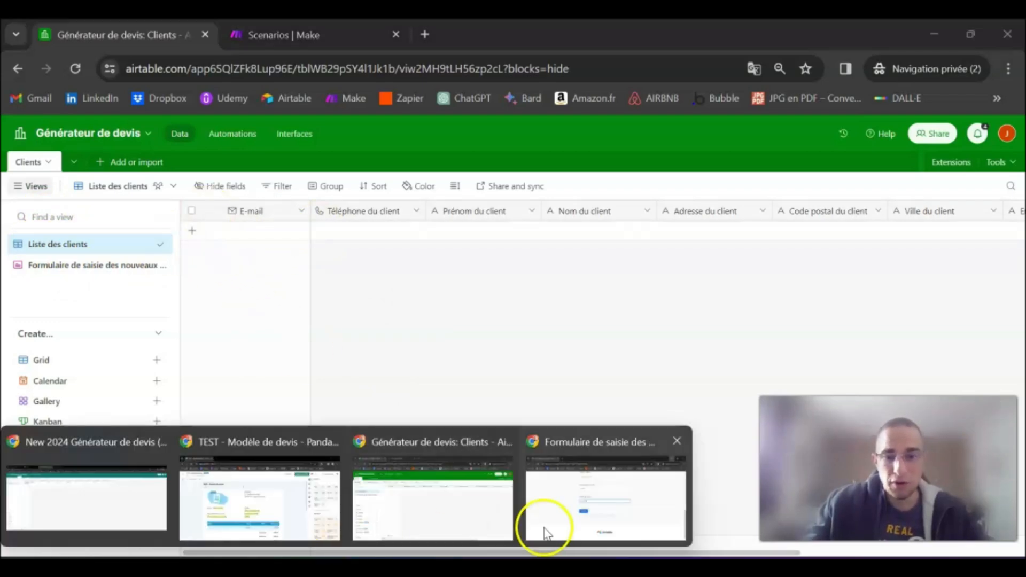
pyautogui.click(591, 521)
pyautogui.moveTo(463, 46); pyautogui.dragTo(1023, 288)
pyautogui.click(169, 231)
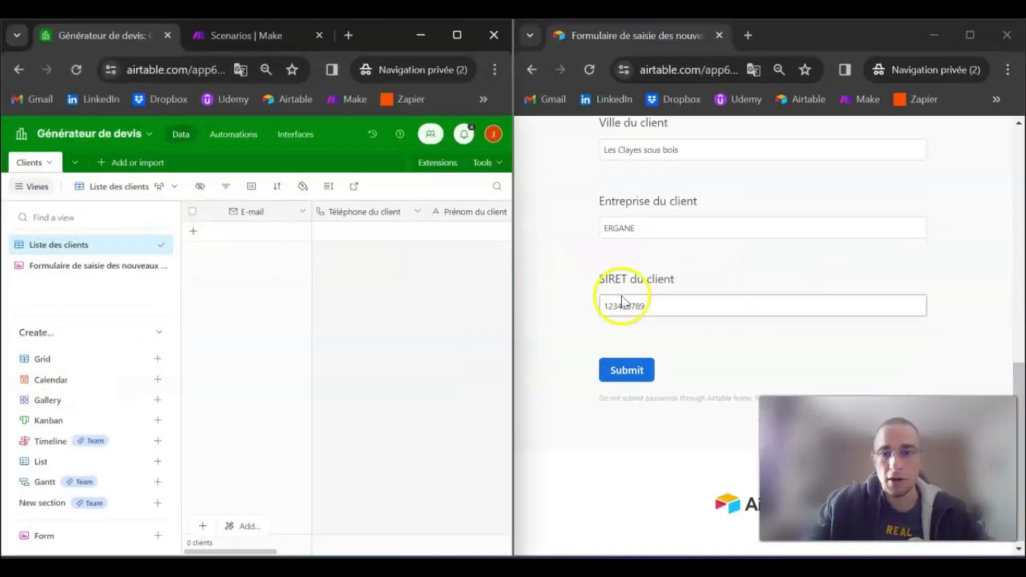
pyautogui.click(624, 373)
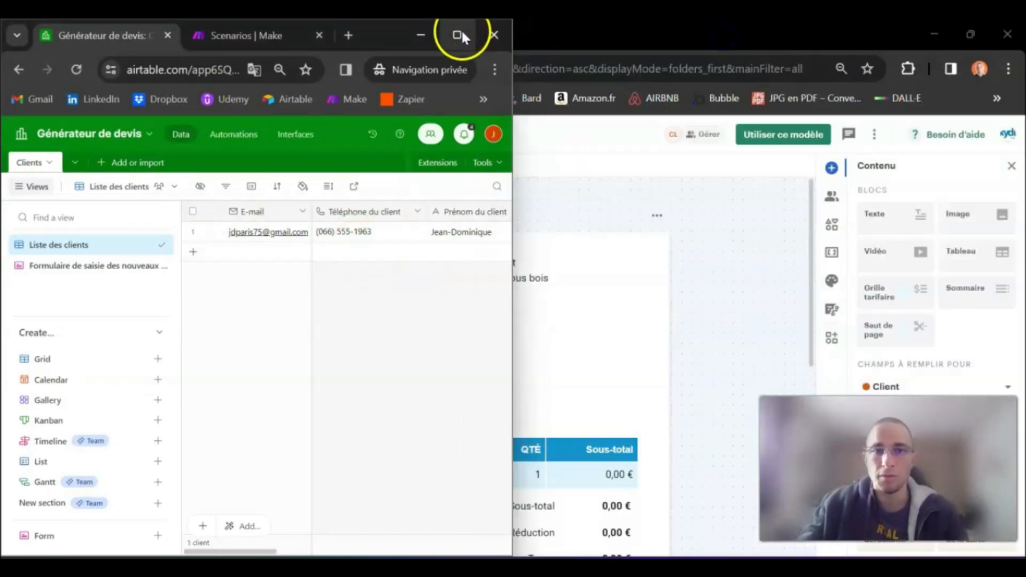
pyautogui.click(457, 34)
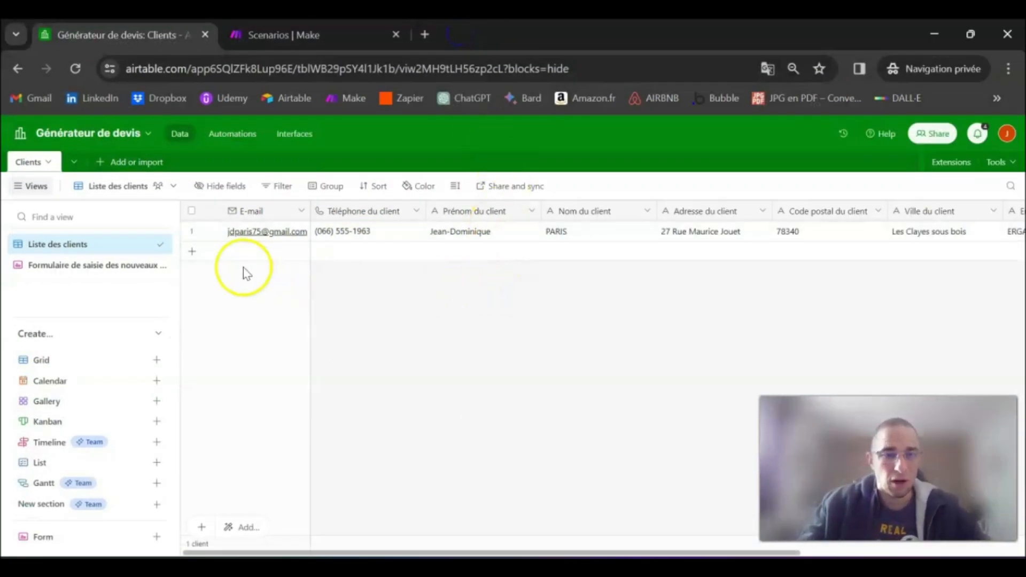
pyautogui.moveTo(534, 554); pyautogui.dragTo(435, 554)
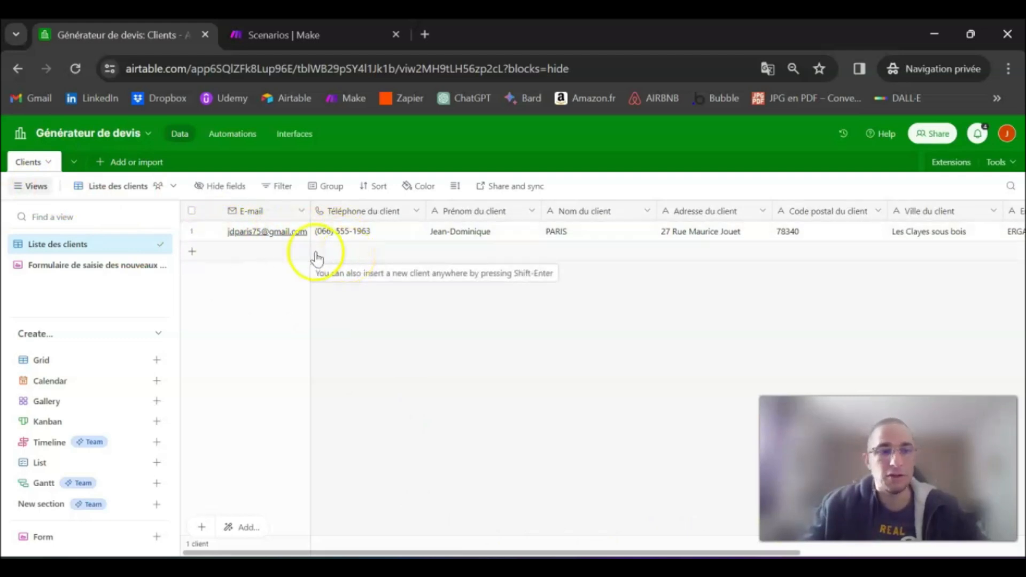
# Add a blank table named "Produits" to the base
pyautogui.click(75, 164)
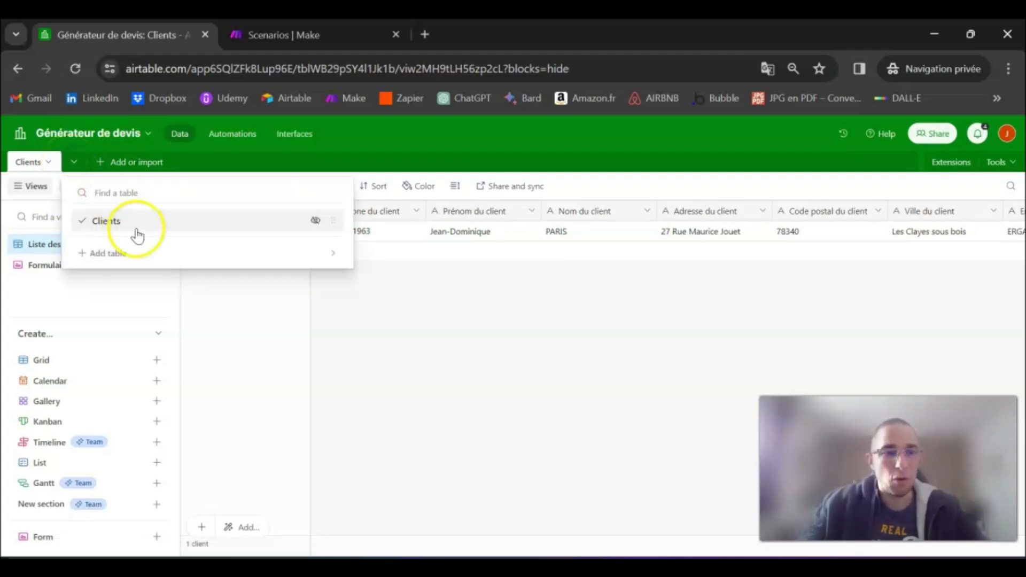
pyautogui.click(129, 254)
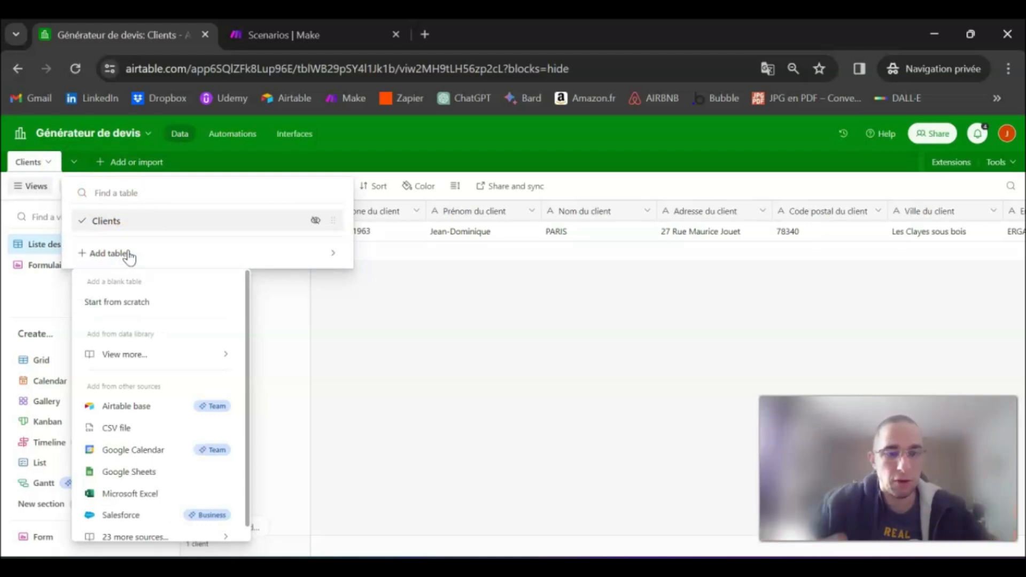
pyautogui.click(94, 254)
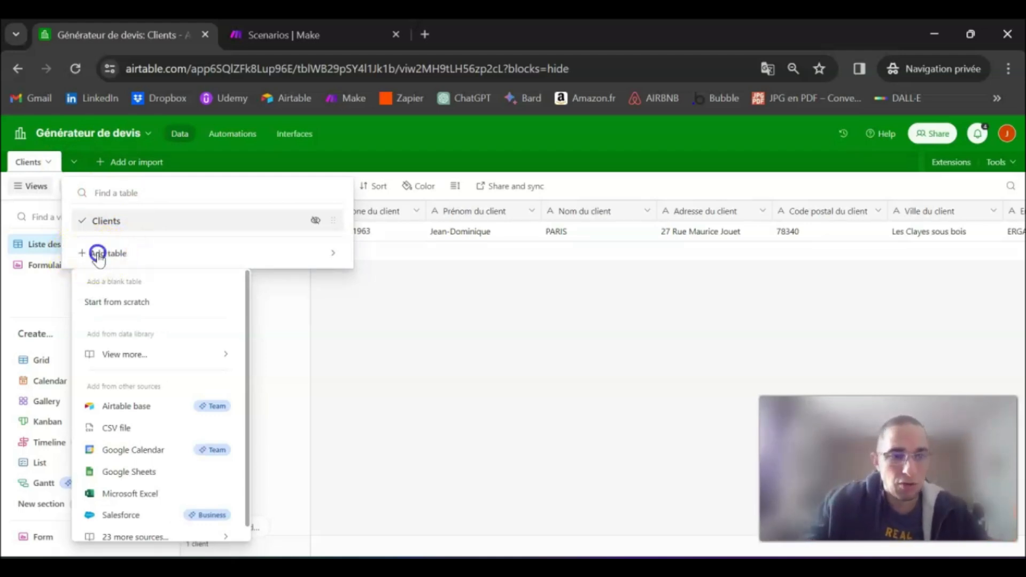
pyautogui.click(115, 253)
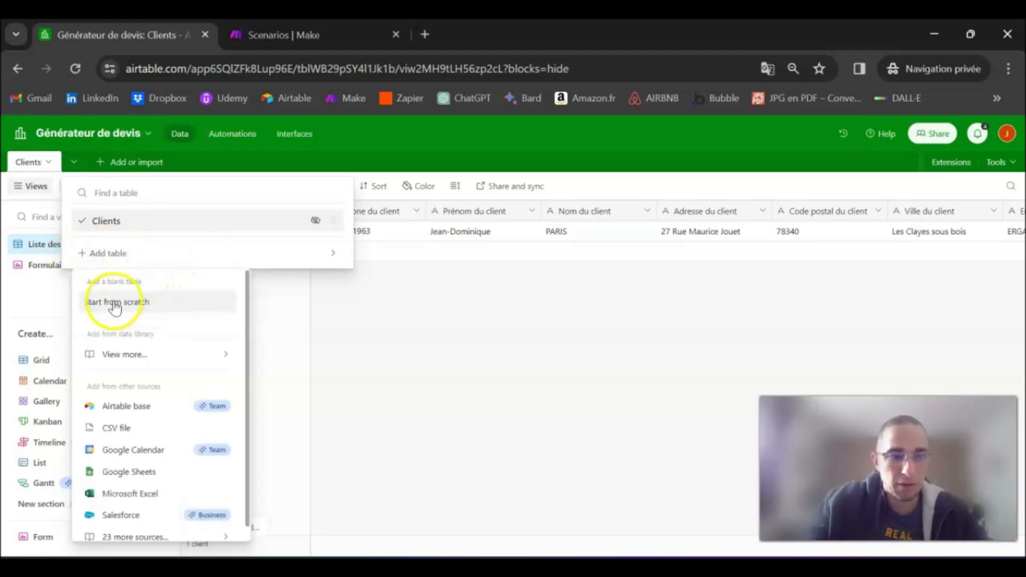
pyautogui.click(115, 308)
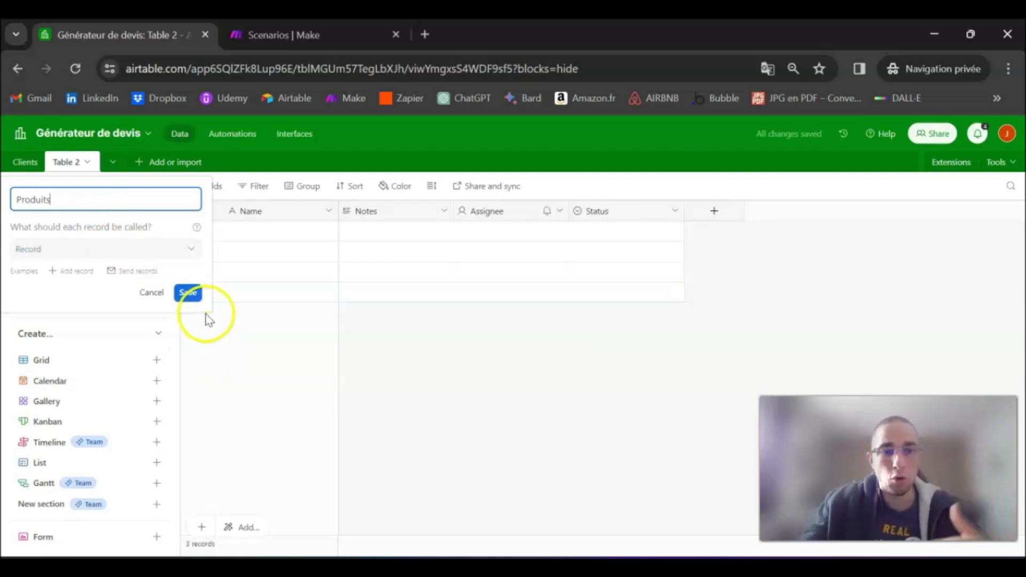
pyautogui.click(188, 293)
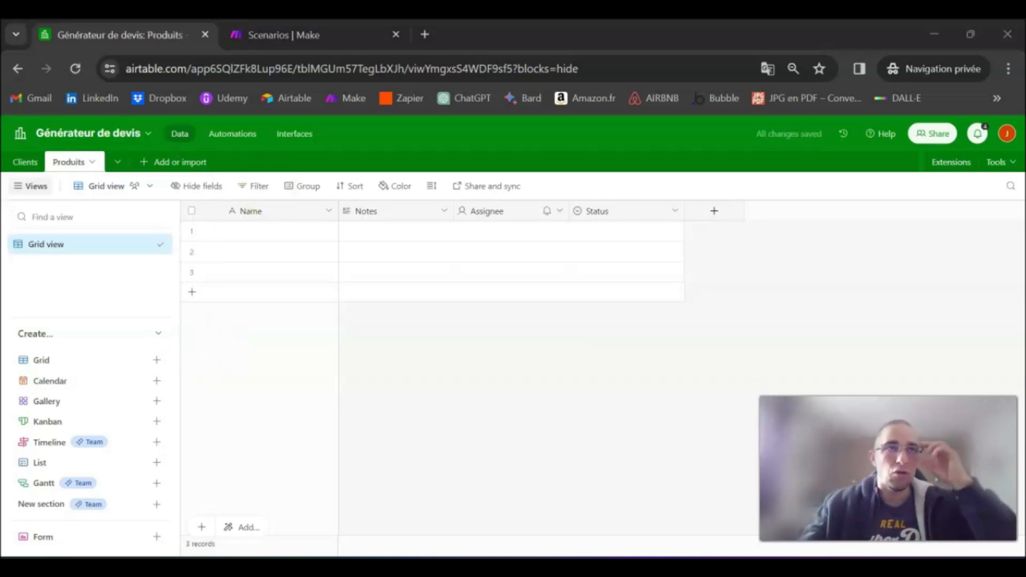
# Rename the primary field of the Produits table to "Nom de produit"
pyautogui.doubleClick(283, 212)
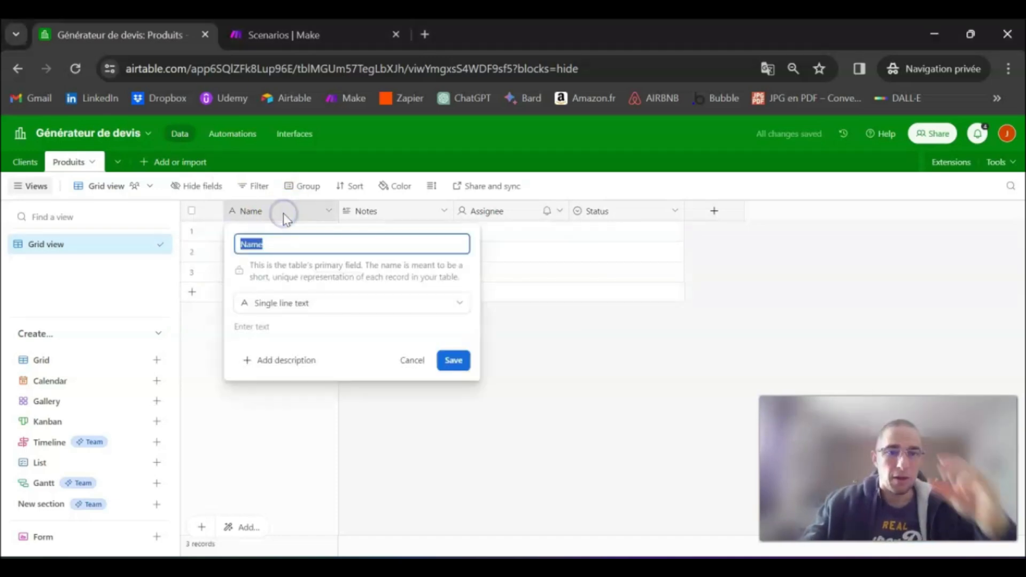
pyautogui.write('Nom de produit')
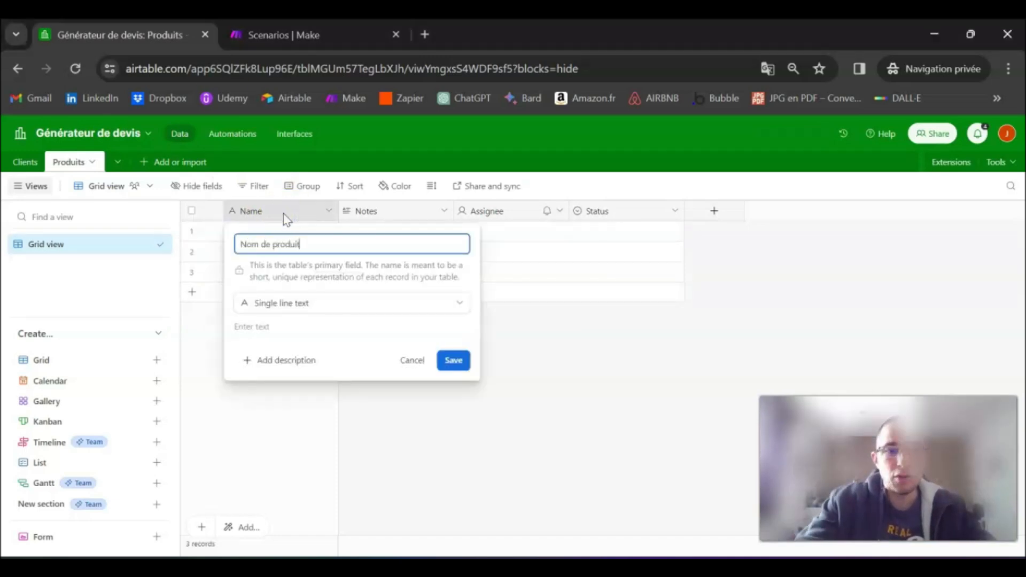
pyautogui.click(453, 359)
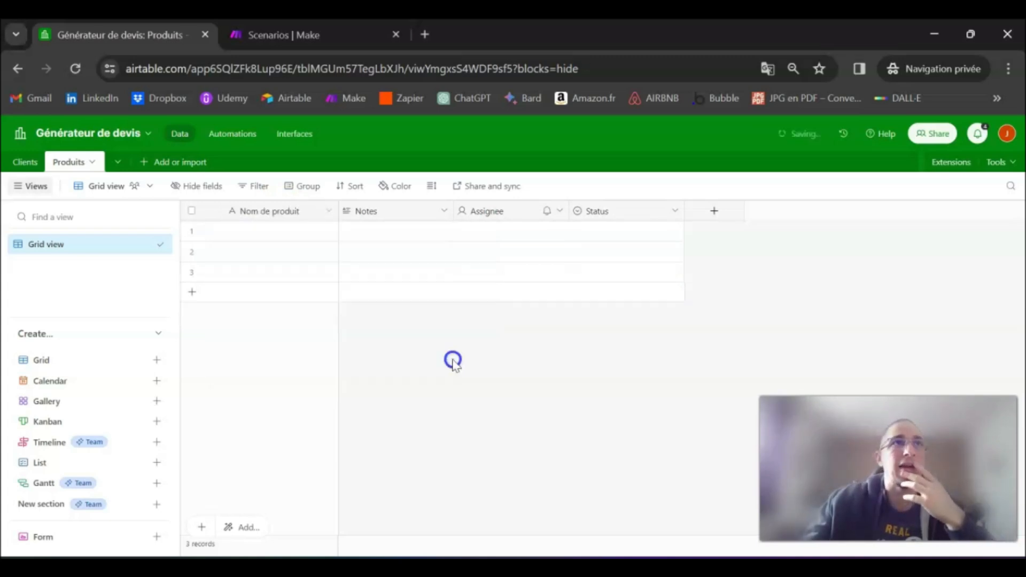
# Rename the long-text Notes field to "Description du produit" and widen its column to fit the name
pyautogui.doubleClick(372, 209)
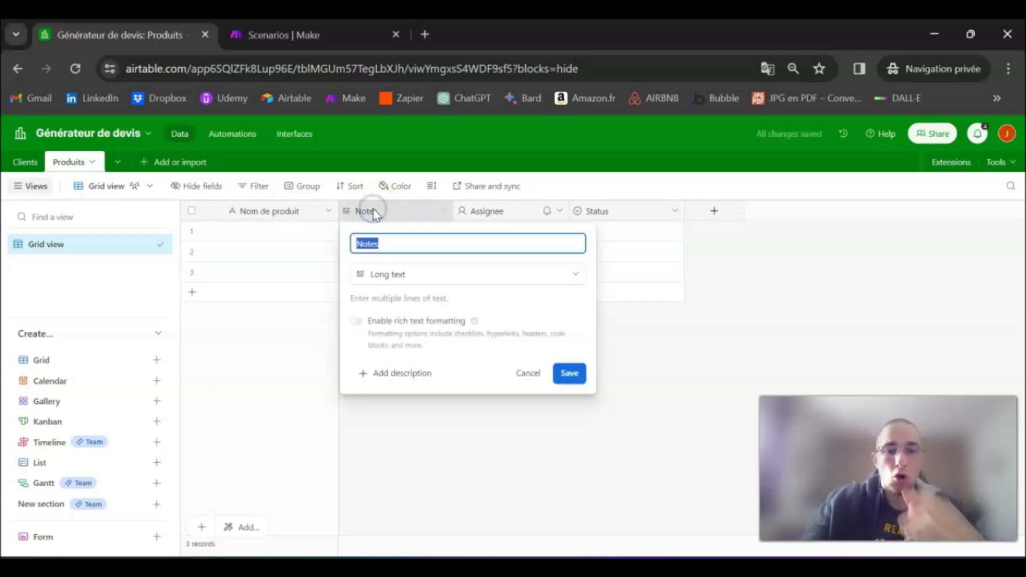
pyautogui.write('Description du produit')
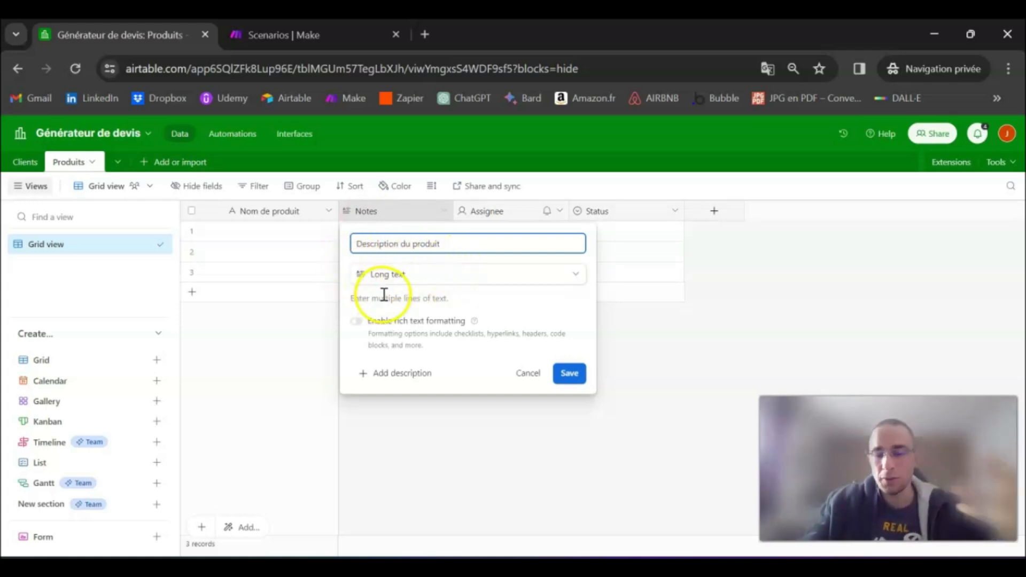
pyautogui.click(569, 373)
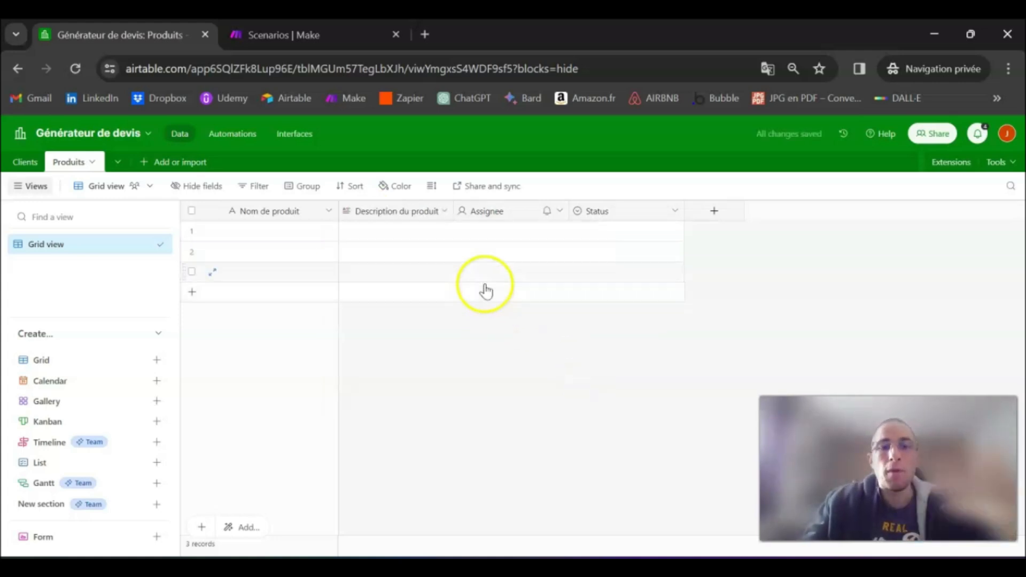
pyautogui.moveTo(453, 212); pyautogui.dragTo(467, 212)
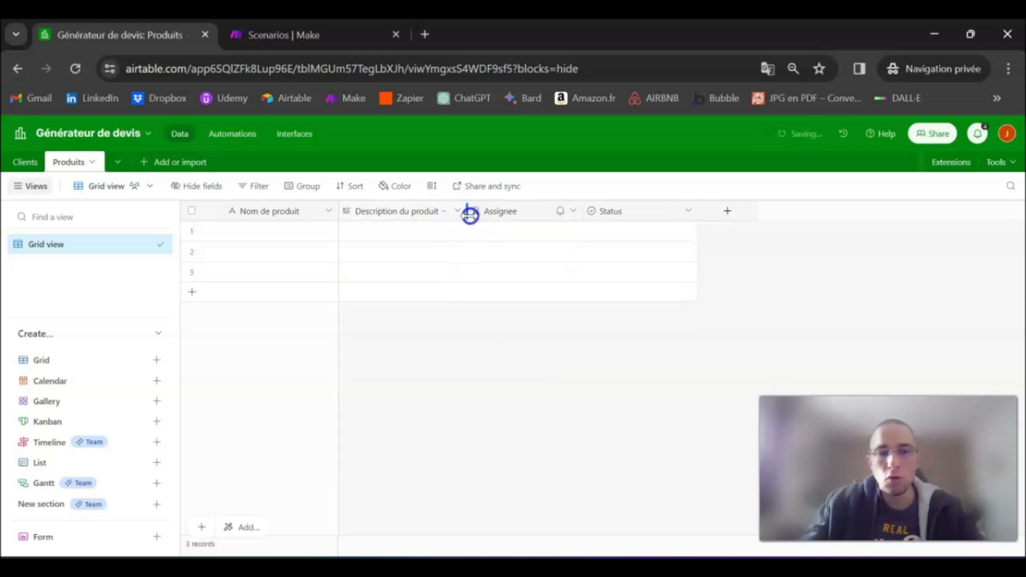
# Turn the Assignee field into a Currency field named "Montant H.T." with € as its currency symbol
pyautogui.doubleClick(511, 210)
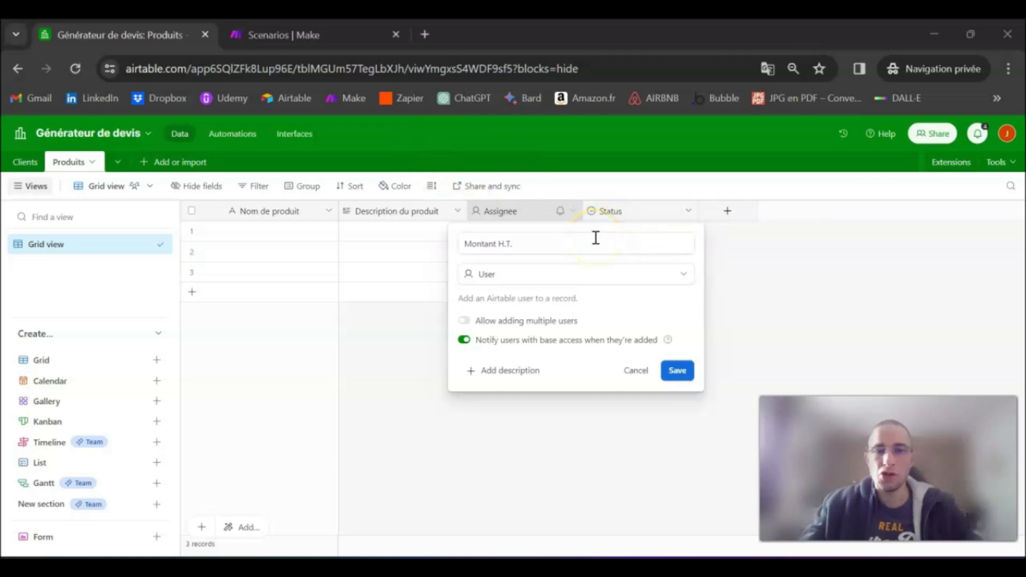
pyautogui.click(554, 281)
pyautogui.scroll(-3, 556, 348)
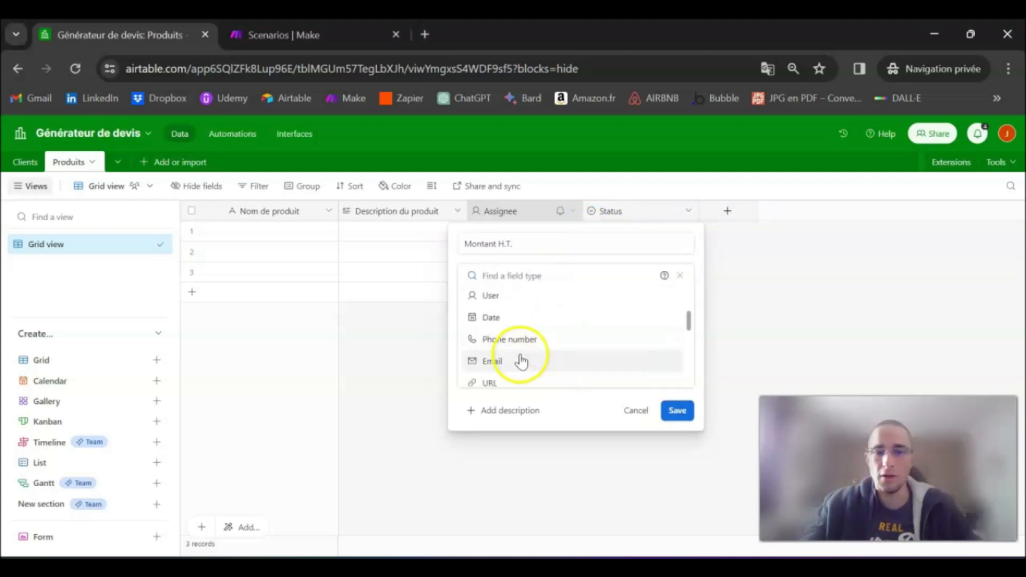
pyautogui.scroll(-2, 521, 361)
pyautogui.click(518, 349)
pyautogui.moveTo(488, 425); pyautogui.dragTo(448, 424)
pyautogui.write('€')
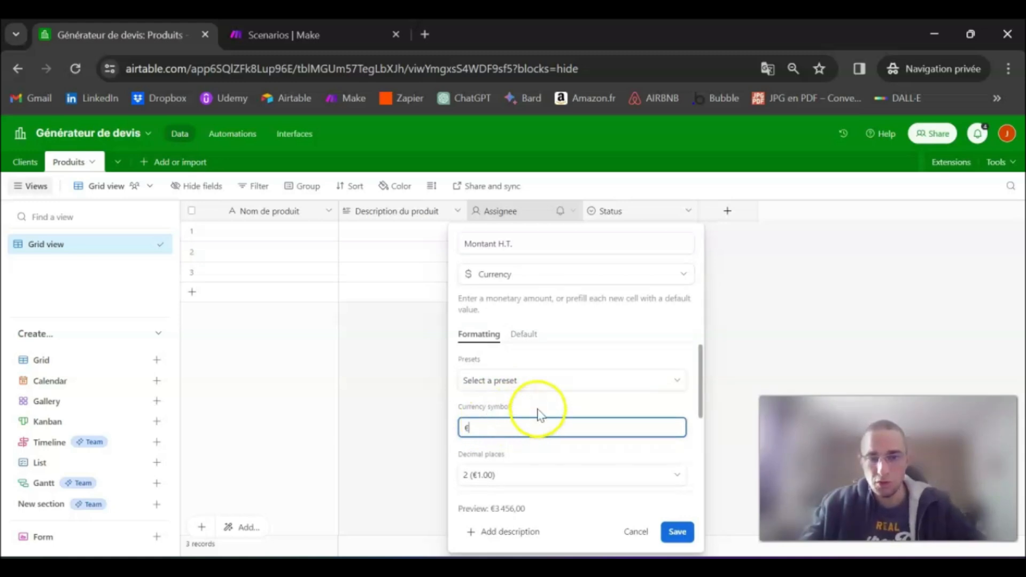
pyautogui.scroll(-2, 537, 407)
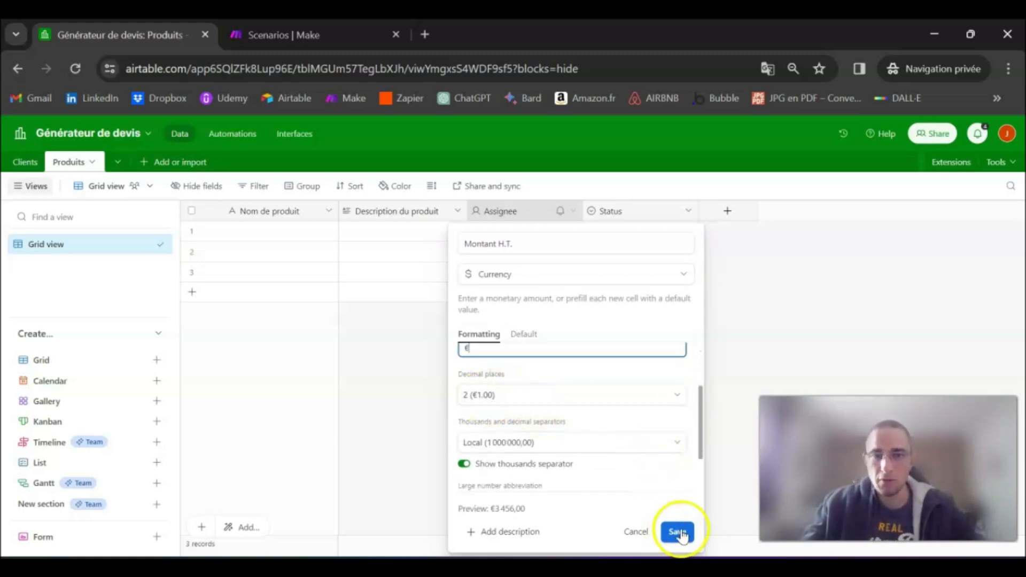
pyautogui.click(677, 532)
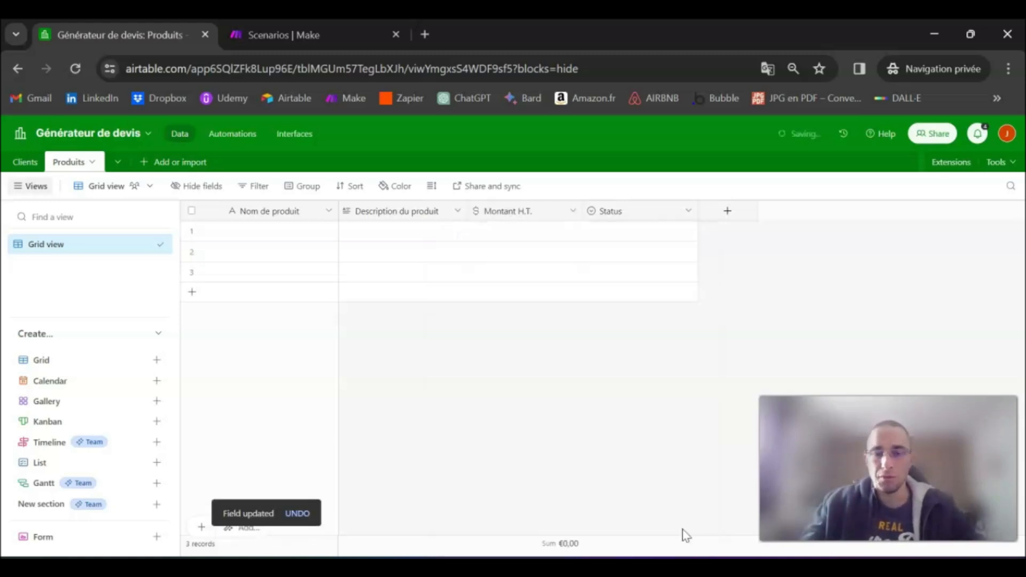
# Turn the Status field into a Percent field named "T.V.A." with one decimal place, and narrow its column
pyautogui.doubleClick(634, 213)
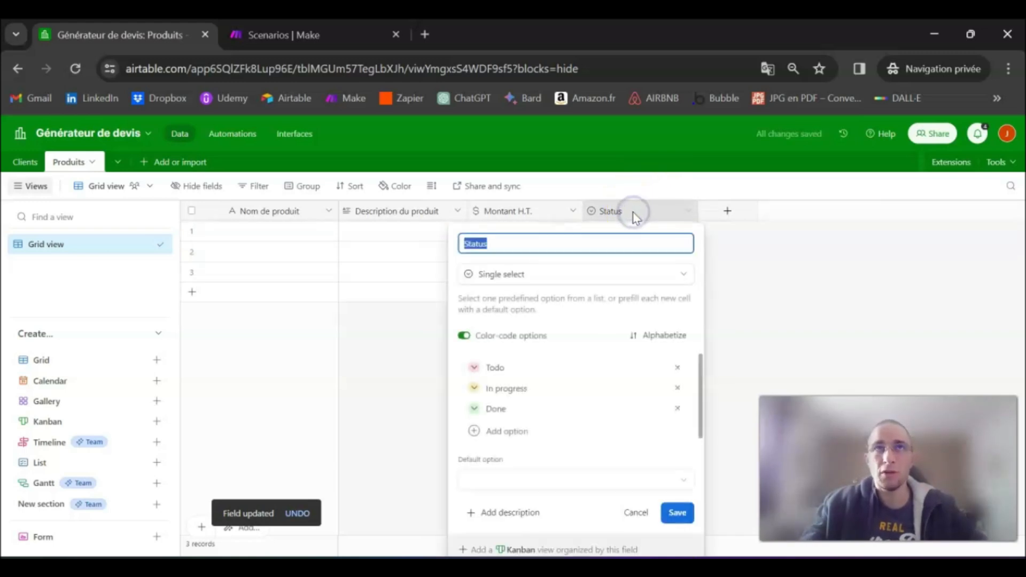
pyautogui.write('T.V.A.')
pyautogui.click(563, 278)
pyautogui.scroll(-5, 558, 357)
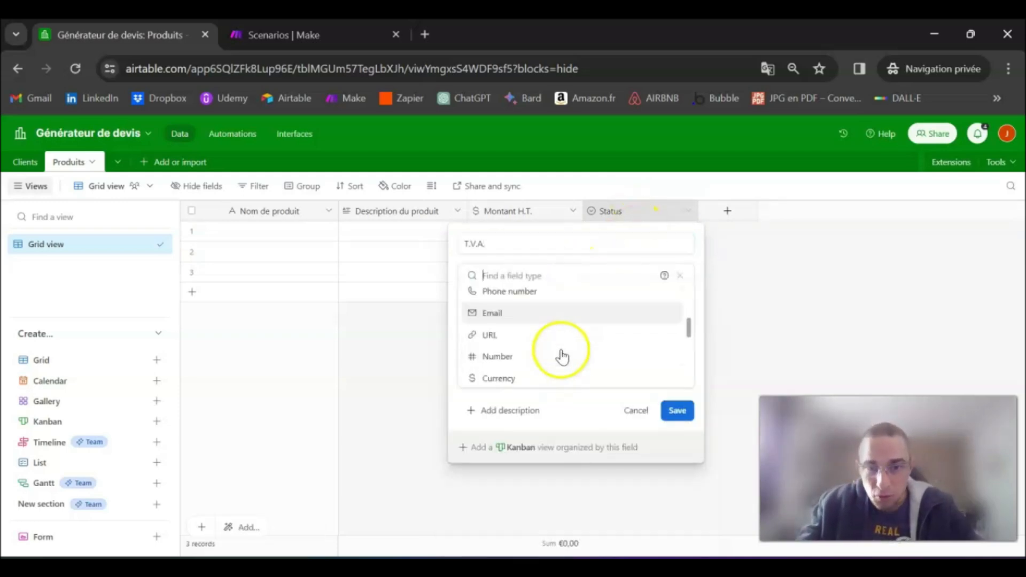
pyautogui.scroll(-3, 558, 356)
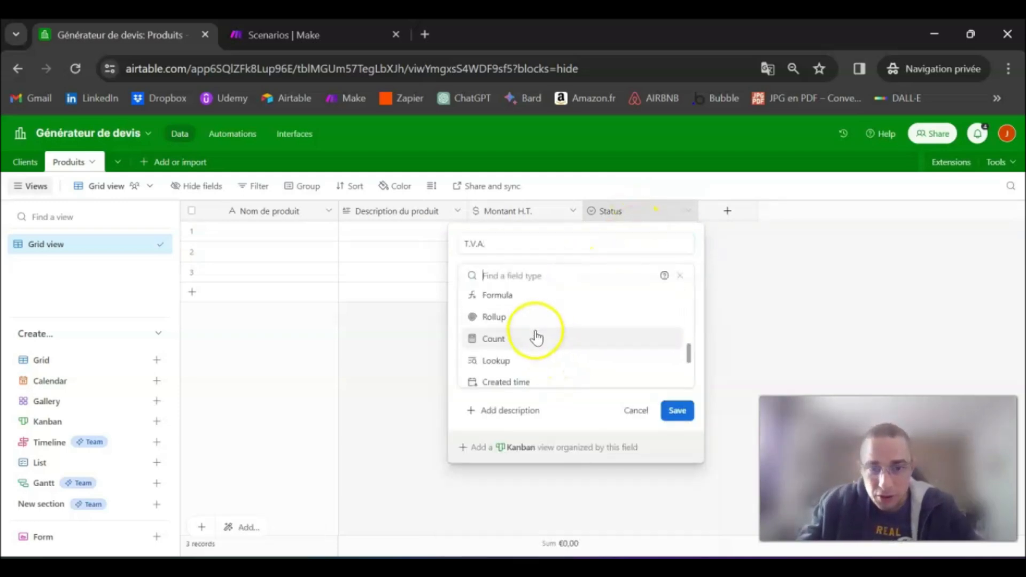
pyautogui.scroll(2, 536, 336)
pyautogui.click(513, 314)
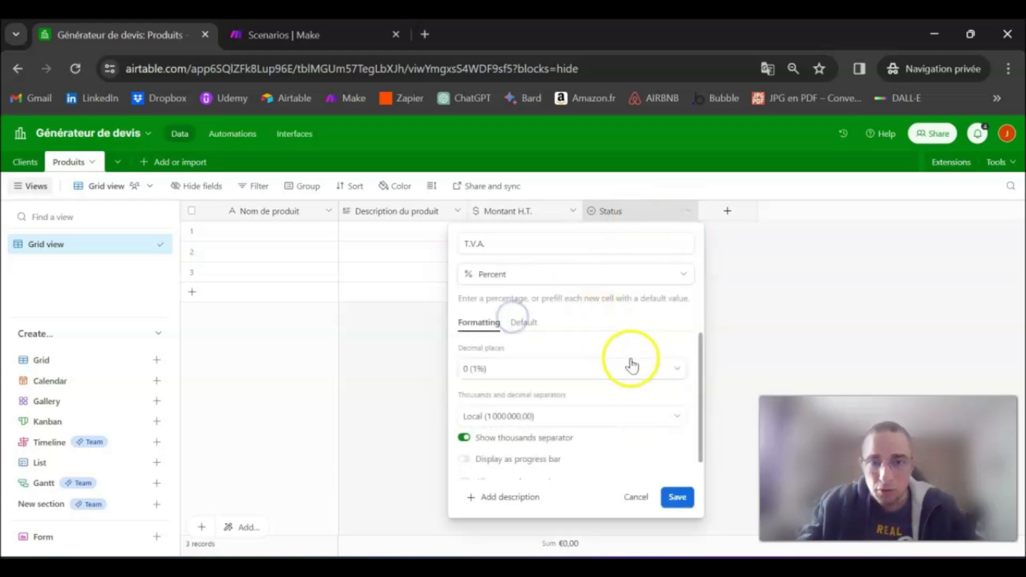
pyautogui.click(591, 373)
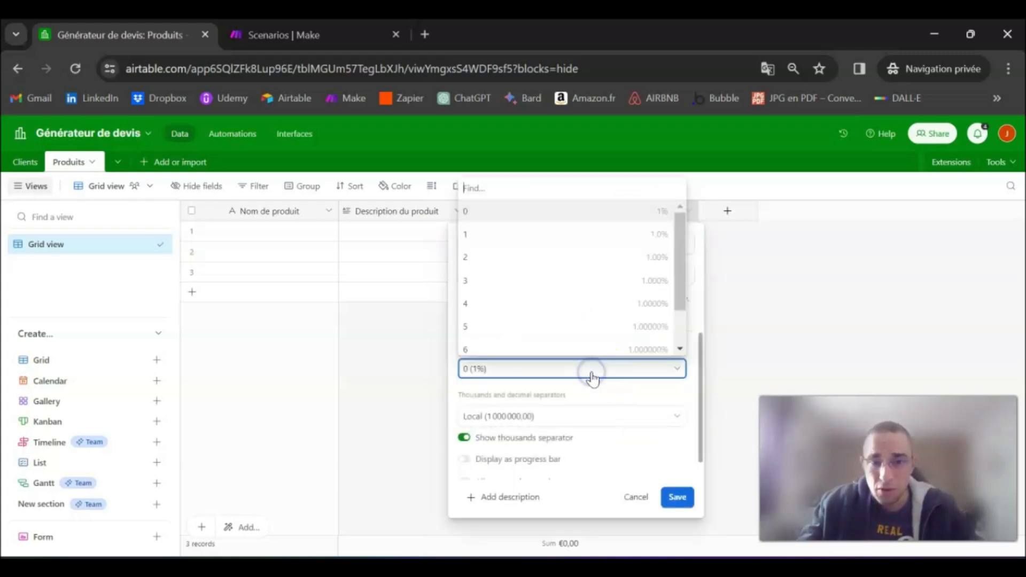
pyautogui.click(580, 235)
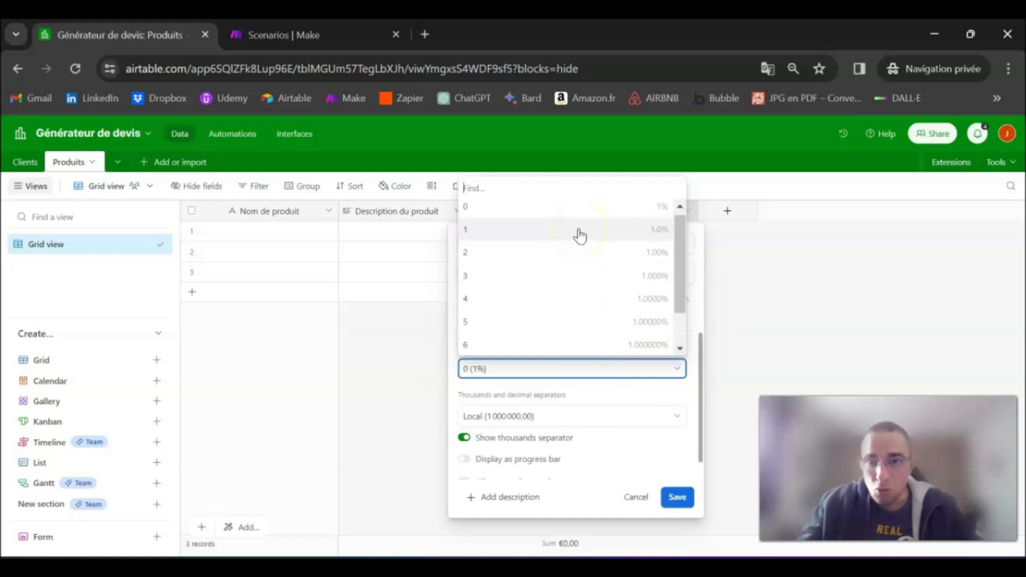
pyautogui.click(615, 231)
pyautogui.click(678, 498)
pyautogui.moveTo(694, 213); pyautogui.dragTo(646, 213)
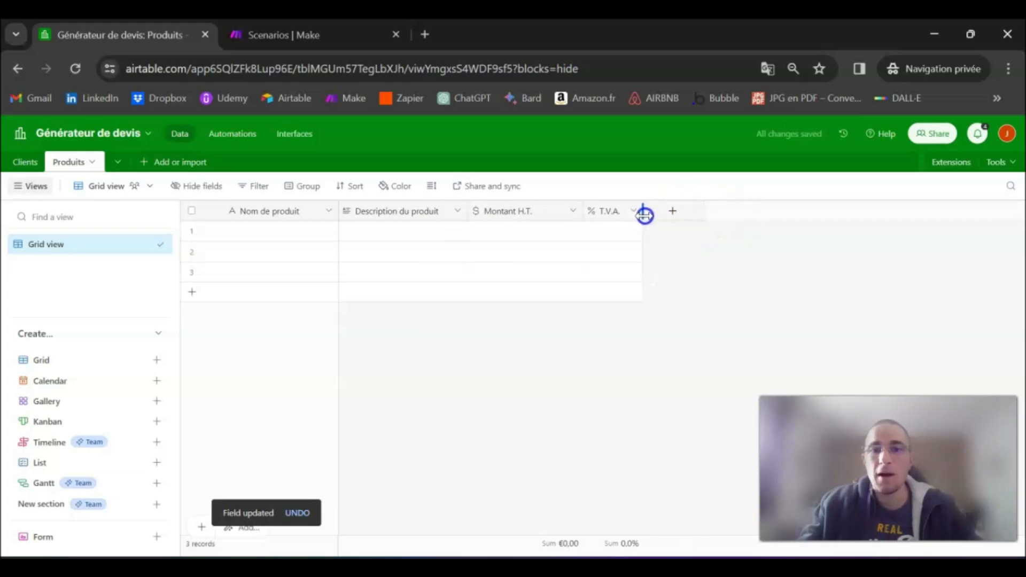
# Start a new field after T.V.A. named "Montant de la T.V.A." with the Formula type
pyautogui.click(672, 214)
pyautogui.write('Montant de la T.V.A.')
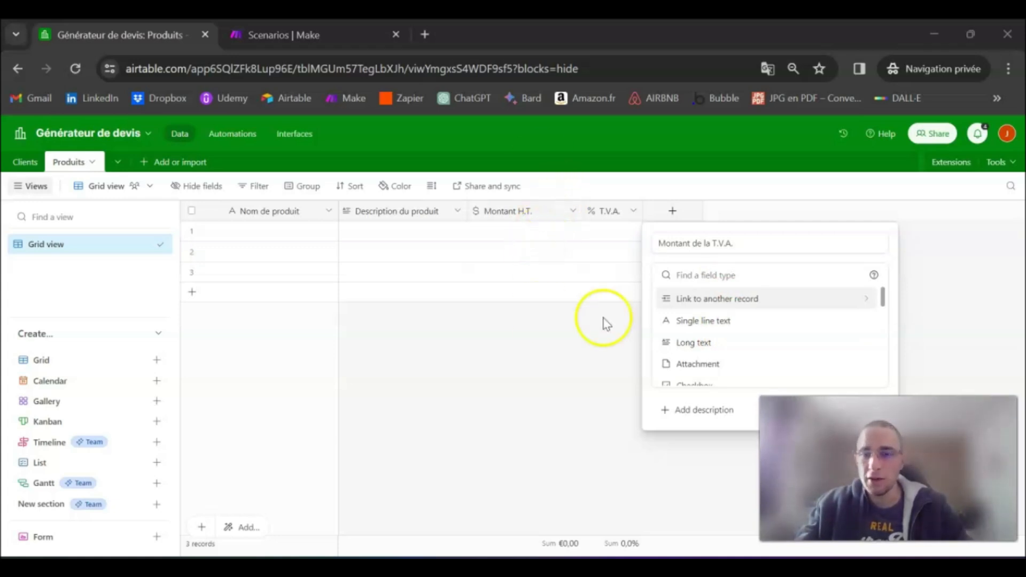
pyautogui.scroll(-4, 719, 332)
pyautogui.scroll(-6, 719, 332)
pyautogui.scroll(3, 710, 331)
pyautogui.click(701, 350)
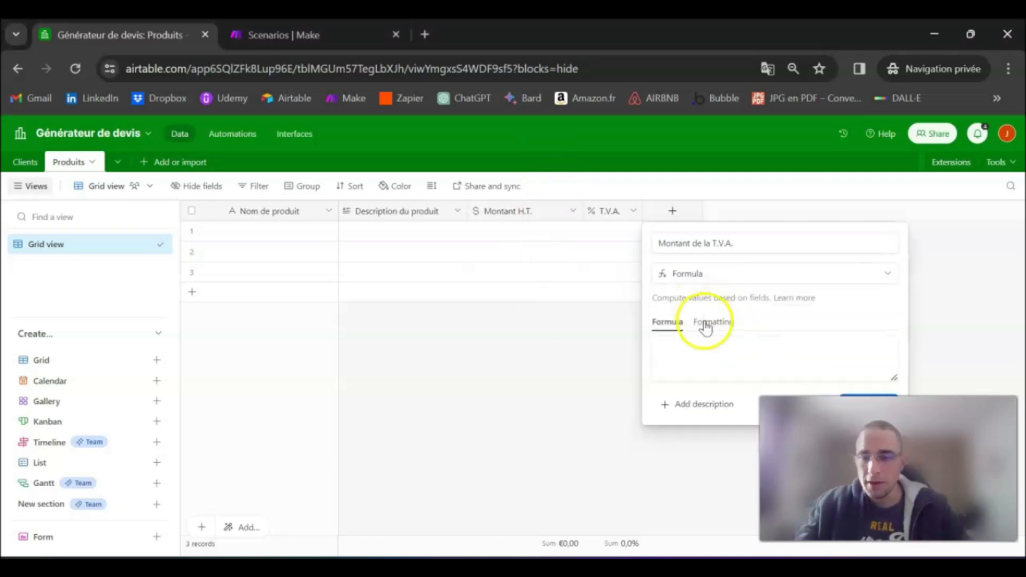
# Set the VAT amount formula to {Montant H.T.}*{T.V.A.} and create the field
pyautogui.click(710, 343)
pyautogui.write('Montant')
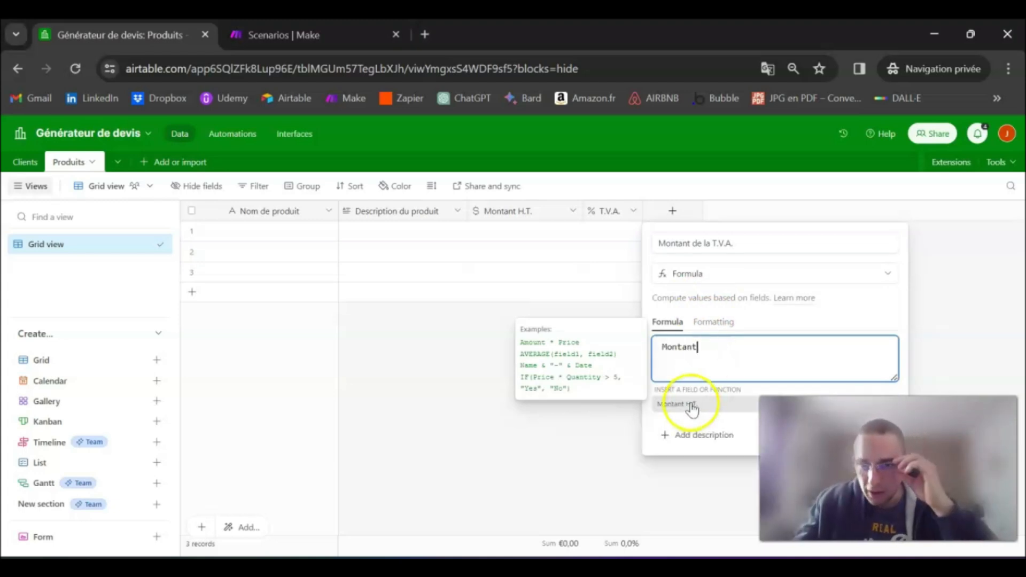
pyautogui.click(687, 406)
pyautogui.write('*')
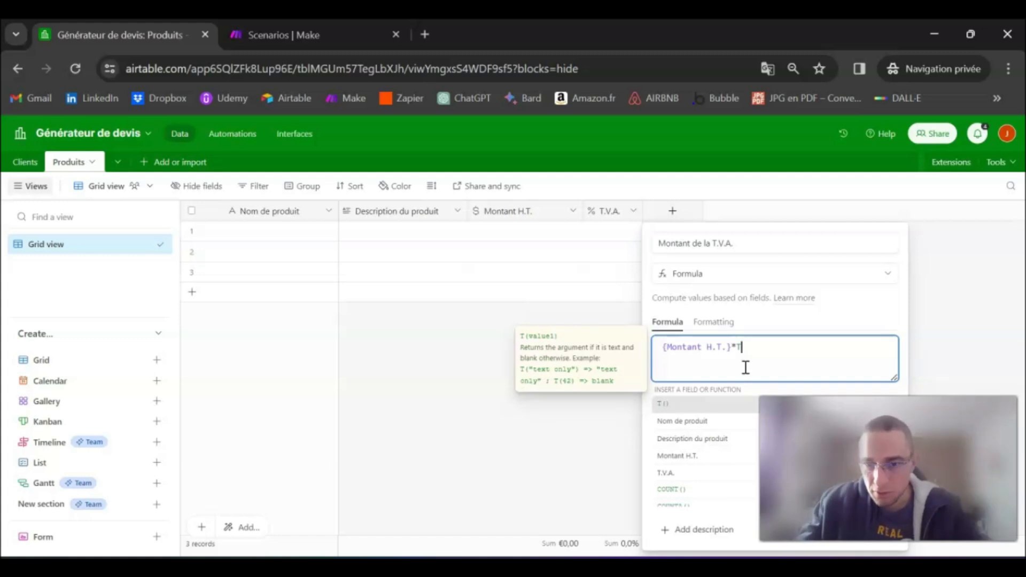
pyautogui.write('T')
pyautogui.click(668, 473)
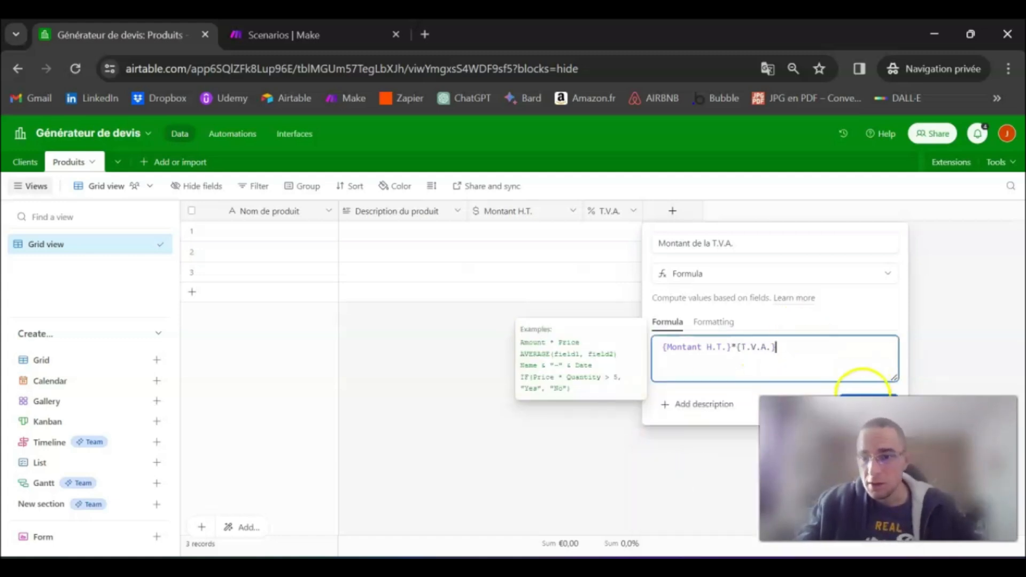
pyautogui.click(864, 396)
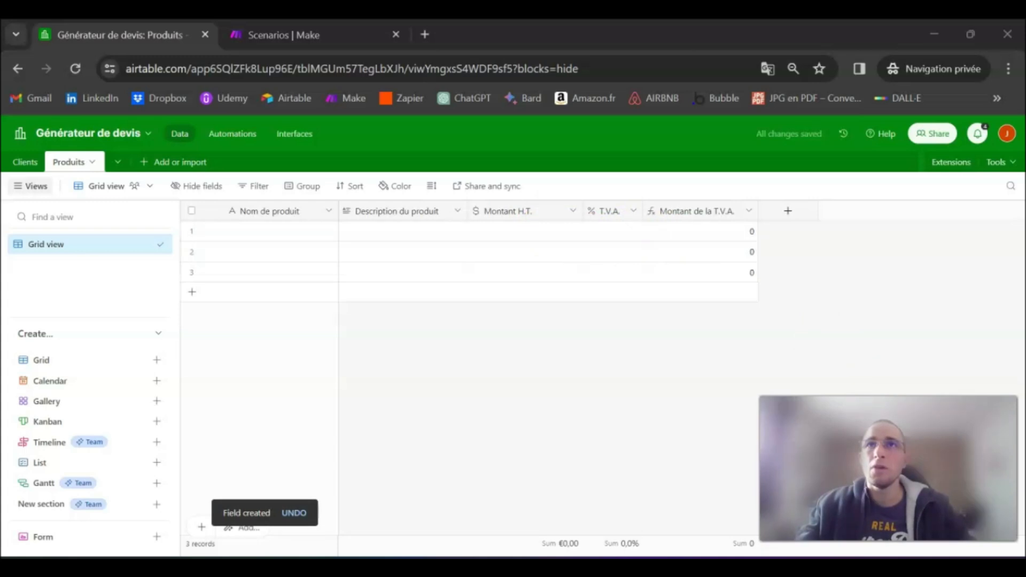
# Start another new field at the end of the table named "Montant T.T.C." with the Formula type
pyautogui.click(785, 211)
pyautogui.write('mONTANT')
pyautogui.hotkey('ctrl', 'a')
pyautogui.write('Mo')
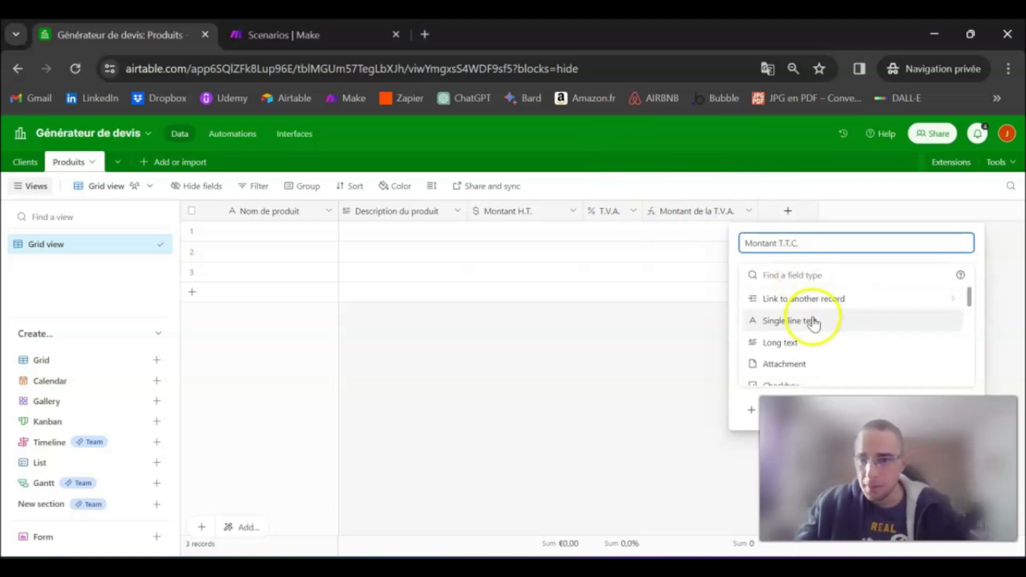
pyautogui.scroll(-5, 813, 328)
pyautogui.scroll(-3, 813, 328)
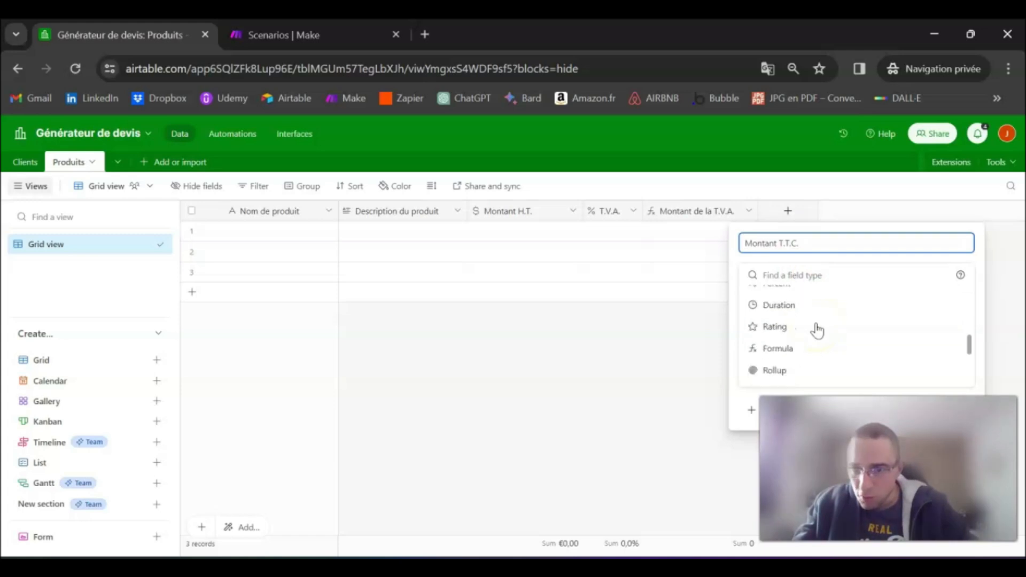
pyautogui.scroll(2, 812, 328)
pyautogui.scroll(-5, 811, 334)
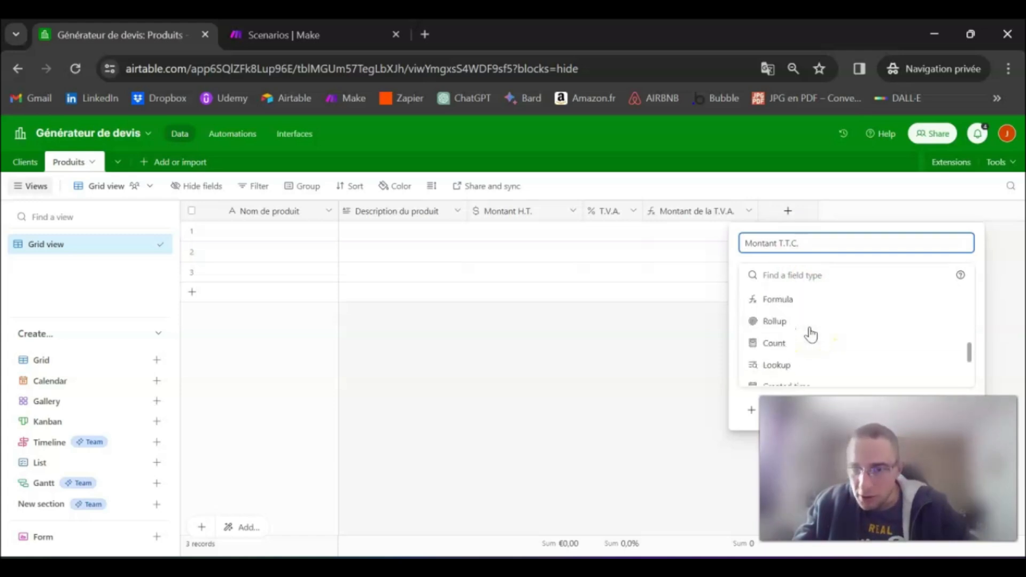
pyautogui.scroll(-1, 826, 330)
pyautogui.scroll(5, 817, 331)
pyautogui.click(797, 320)
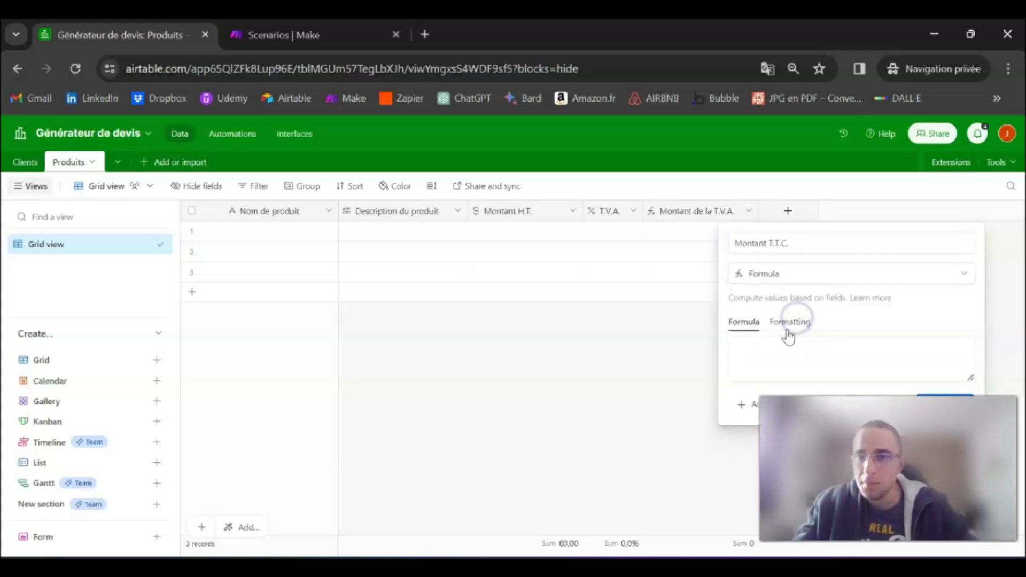
# Set the Montant T.T.C. formula to {Montant H.T.}+{Montant de la T.V.A.} and create the field
pyautogui.click(774, 359)
pyautogui.write('Mo')
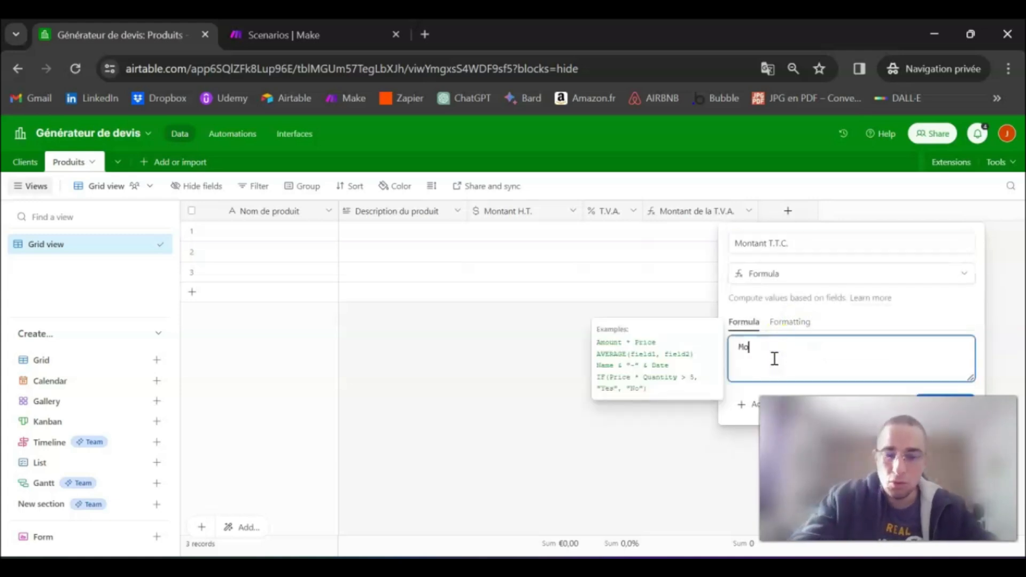
pyautogui.write('ntant')
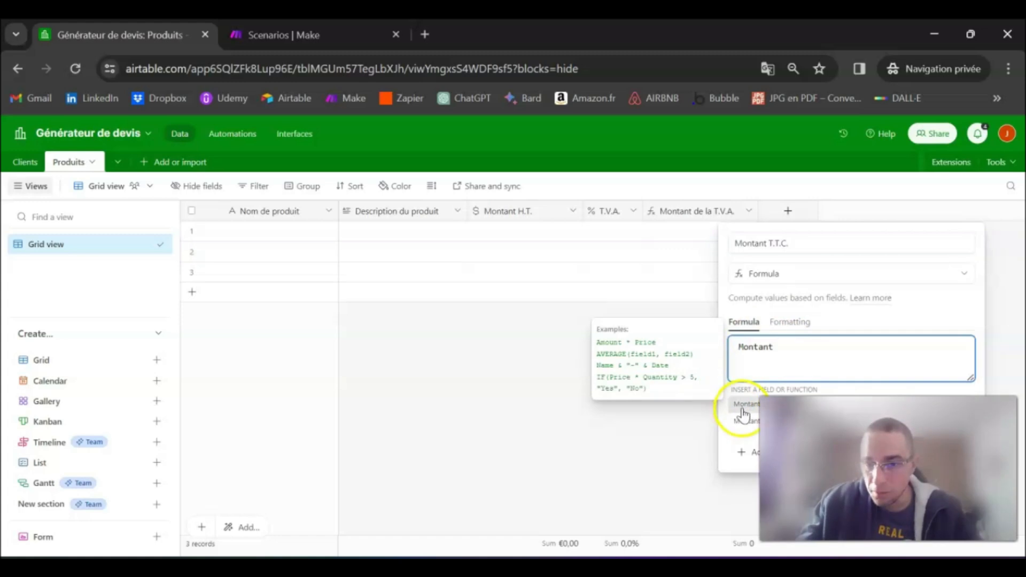
pyautogui.click(746, 405)
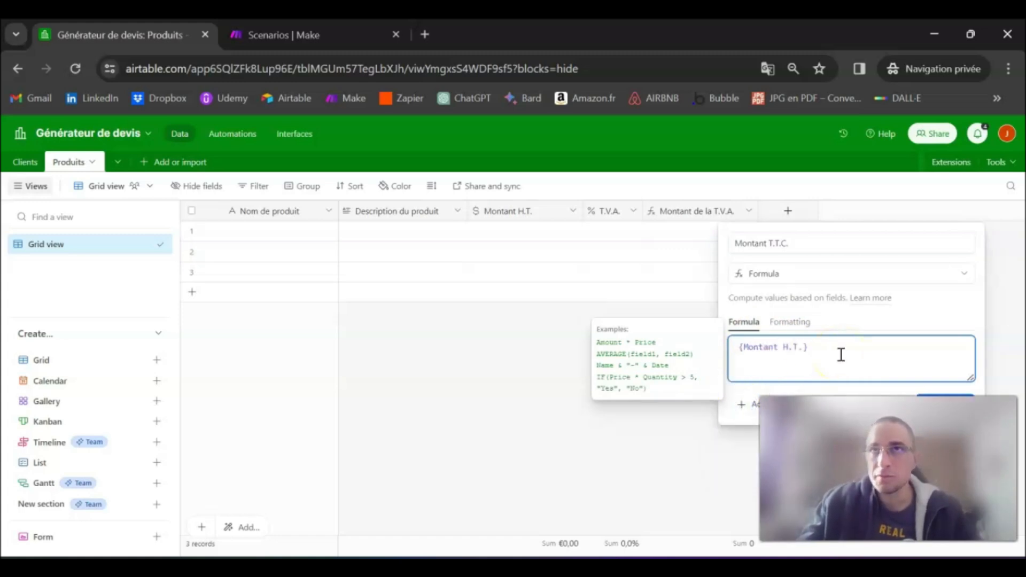
pyautogui.write('+Mon')
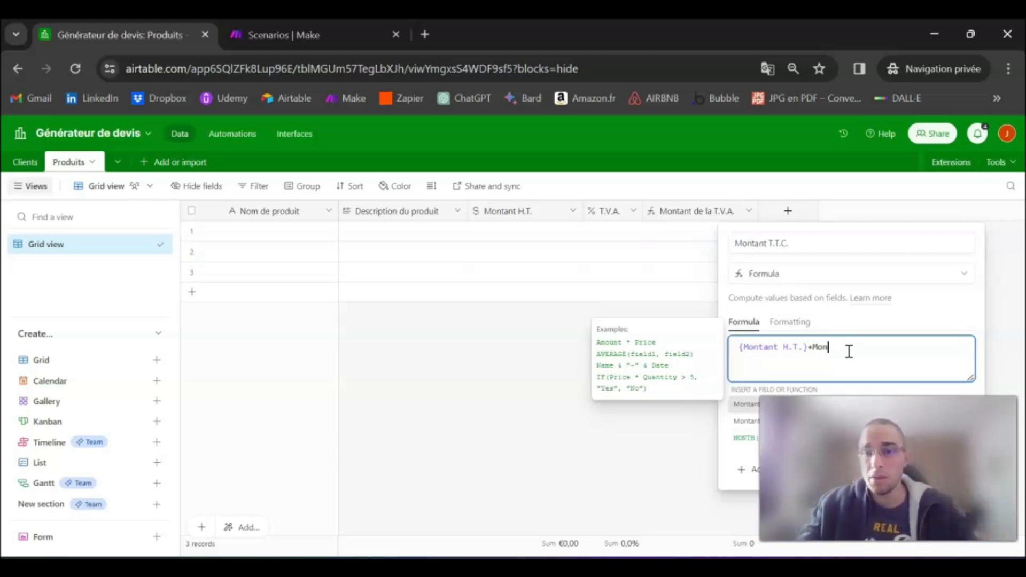
pyautogui.click(746, 420)
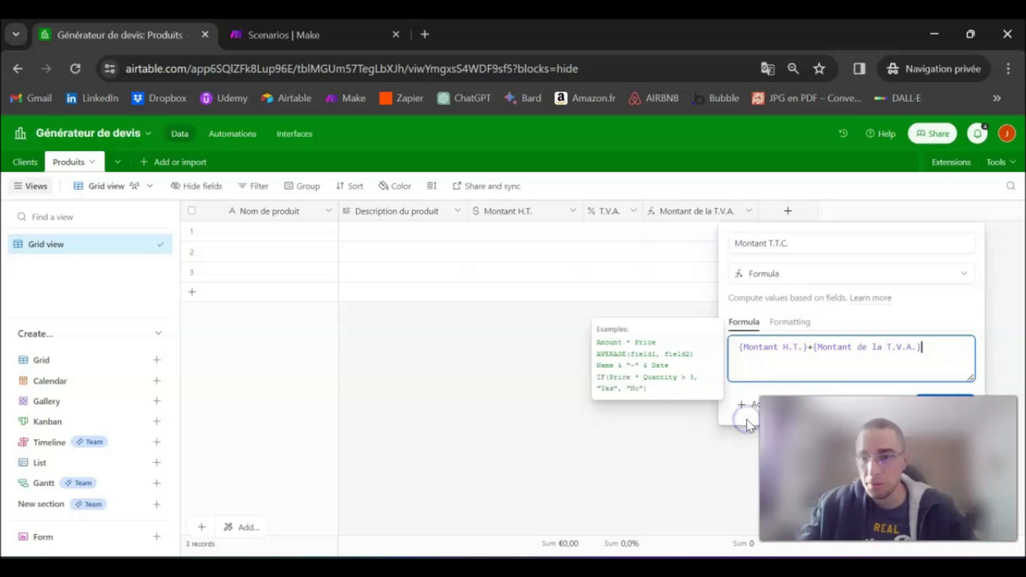
pyautogui.click(945, 406)
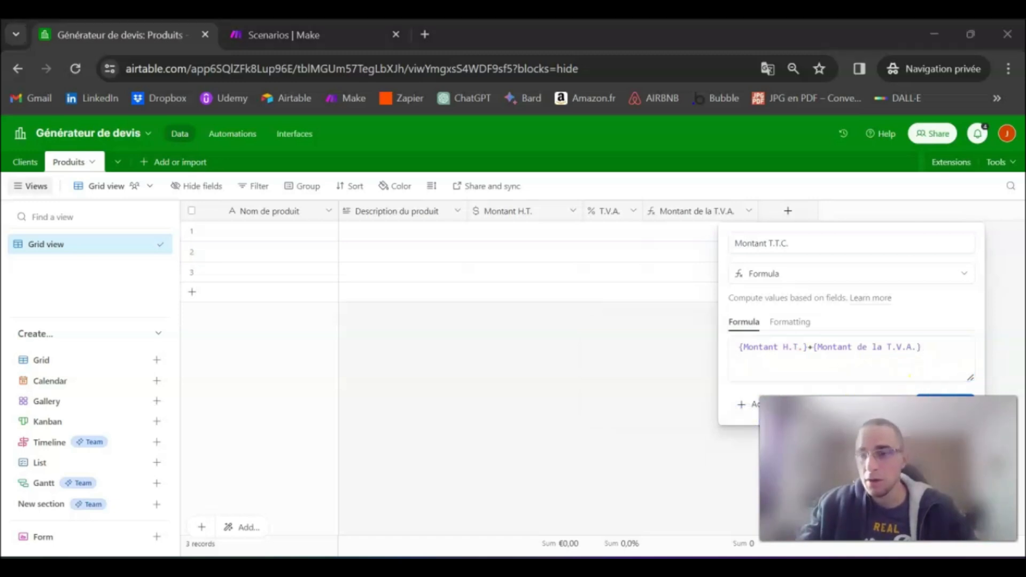
pyautogui.click(943, 394)
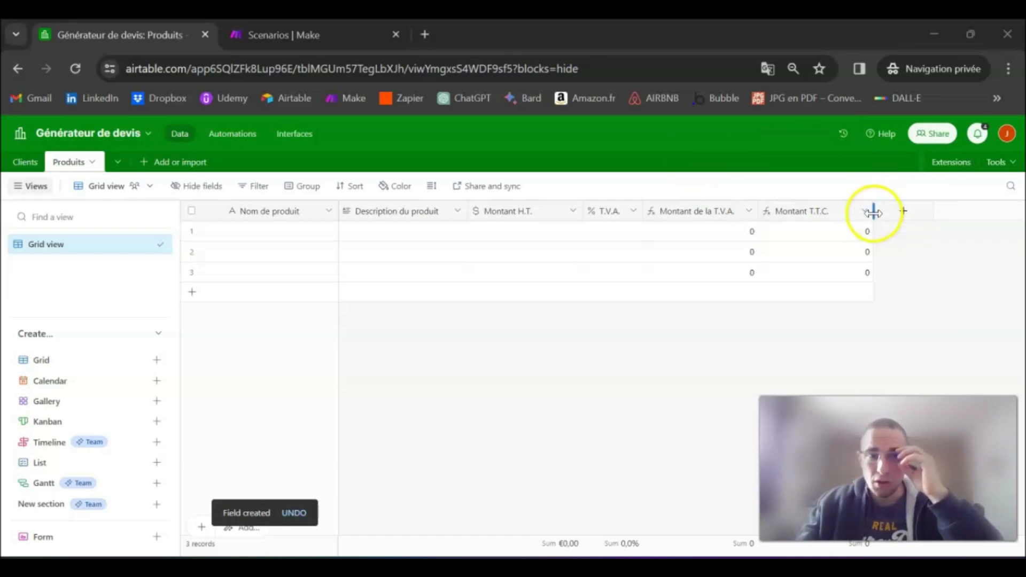
# Enter test values of 20 for Montant H.T. and 20% for T.V.A. in the first product record
pyautogui.click(488, 231)
pyautogui.click(490, 231)
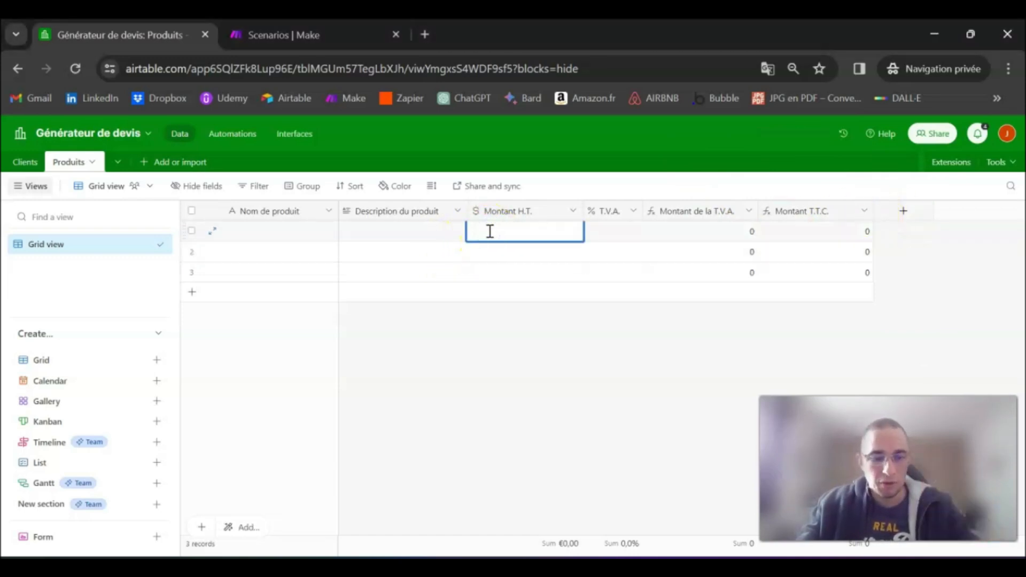
pyautogui.write('20')
pyautogui.press('Return')
pyautogui.click(614, 234)
pyautogui.click(615, 235)
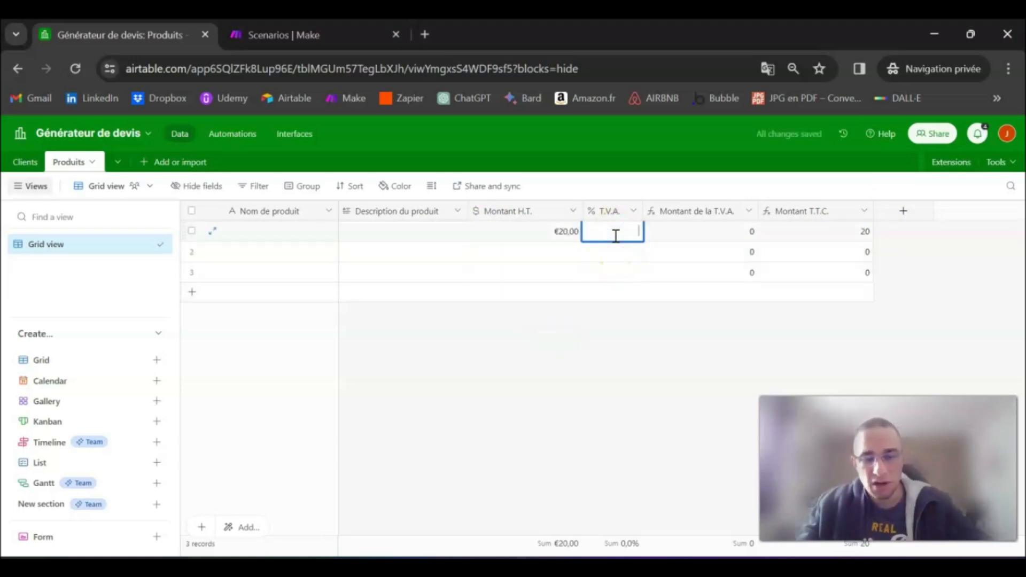
pyautogui.write('20')
pyautogui.click(634, 335)
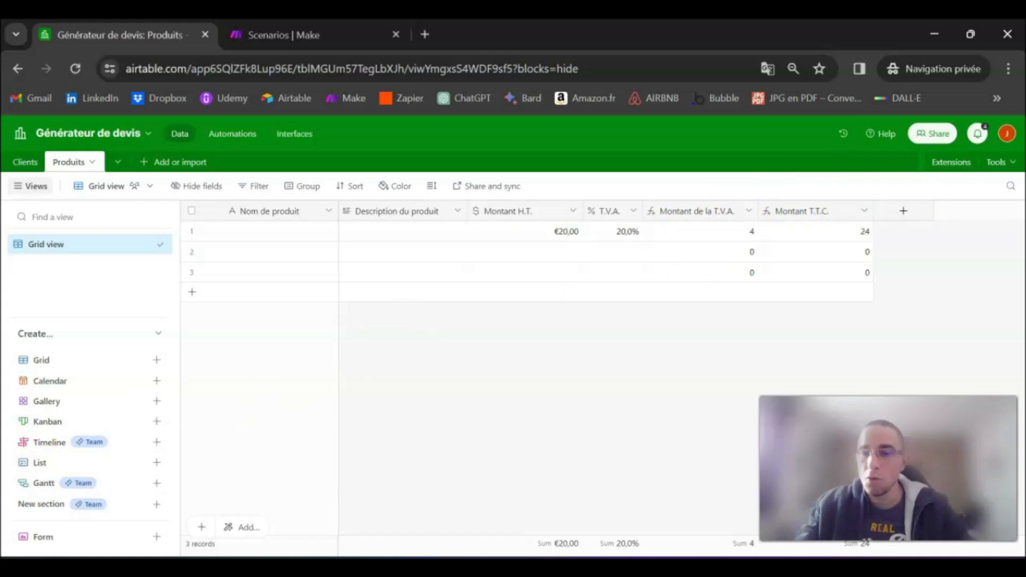
# Delete all three records from the Produits table
pyautogui.click(192, 230)
pyautogui.click(192, 250)
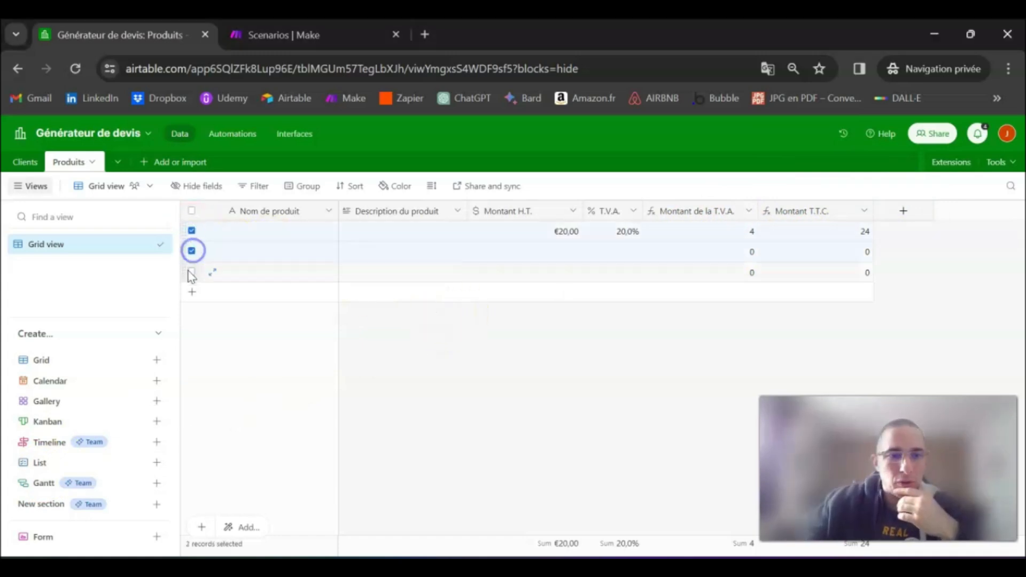
pyautogui.click(191, 273)
pyautogui.rightClick(194, 274)
pyautogui.click(233, 321)
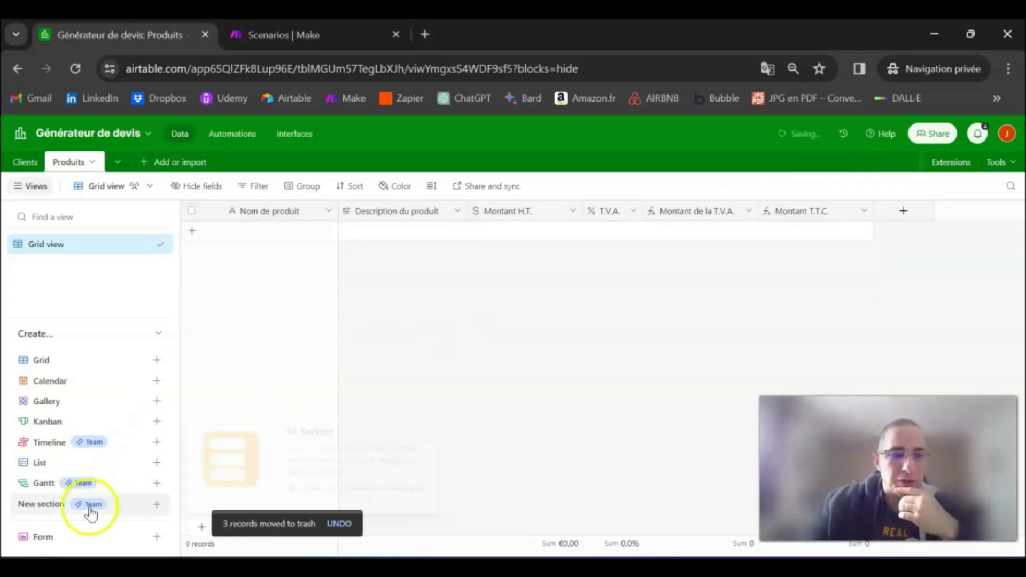
# Create a collaborative form view for the Produits table named "Formulaire de saisie des produits"
pyautogui.click(46, 538)
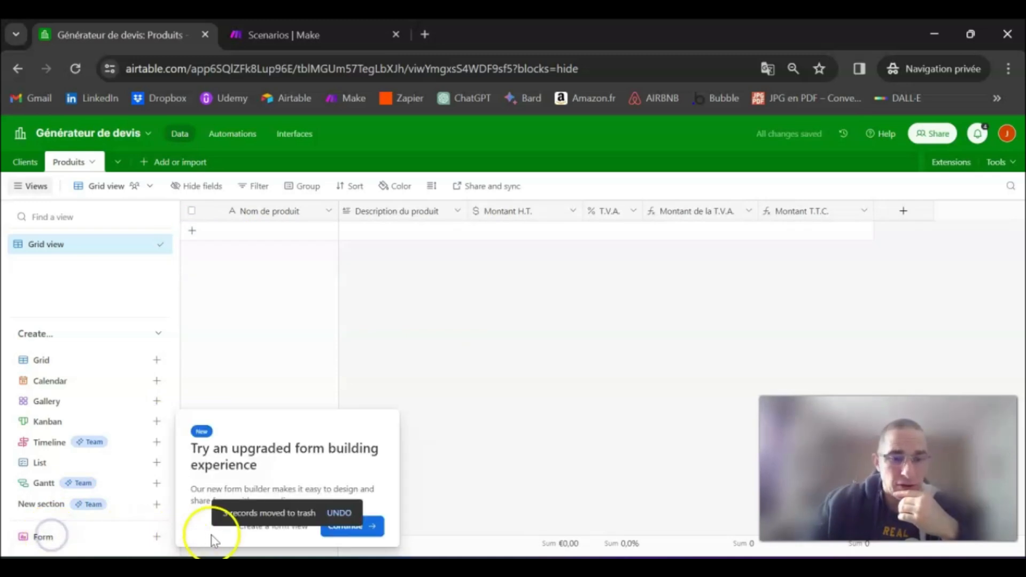
pyautogui.click(264, 528)
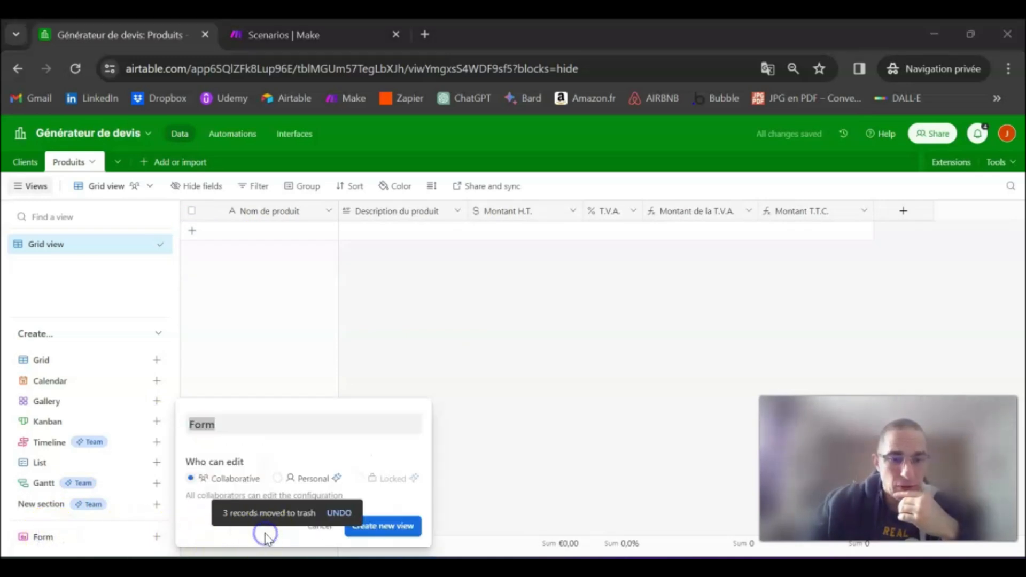
pyautogui.click(257, 426)
pyautogui.write('U')
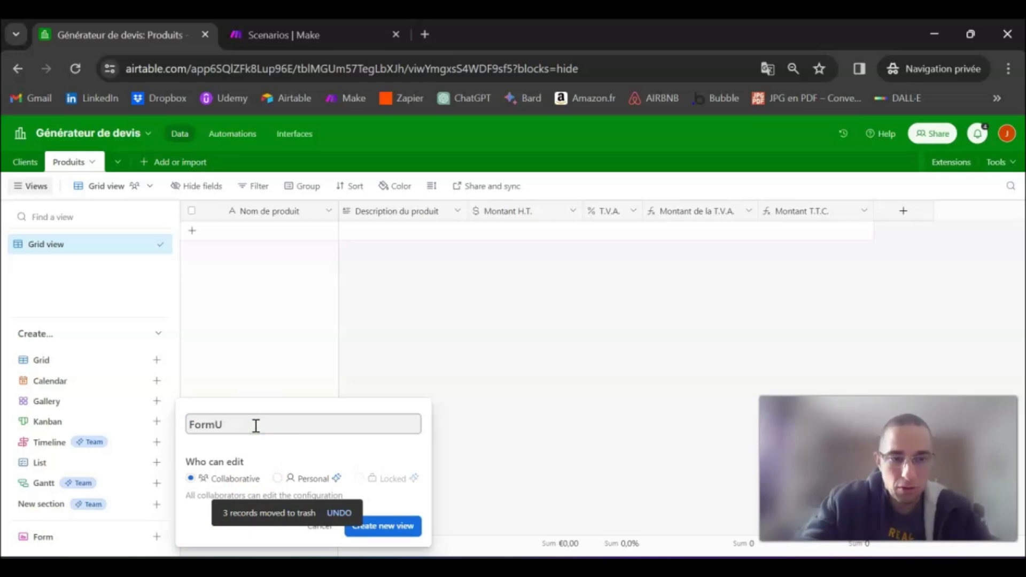
pyautogui.write('LAIRe de saisie des produits')
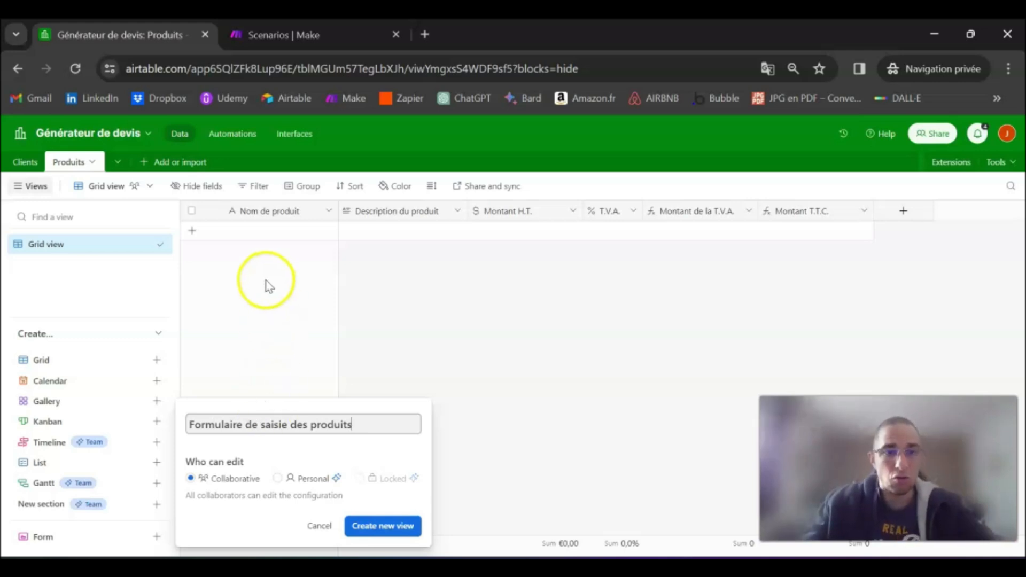
pyautogui.click(379, 526)
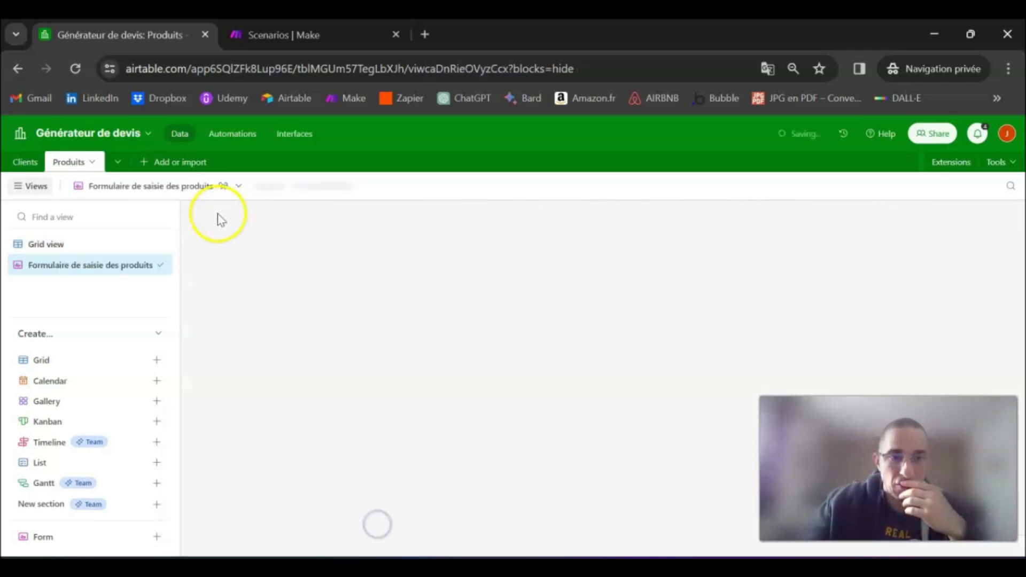
# Replace the form's post-submission message with "Votre produit a bien été ajouté au catalogue !"
pyautogui.scroll(-15, 668, 299)
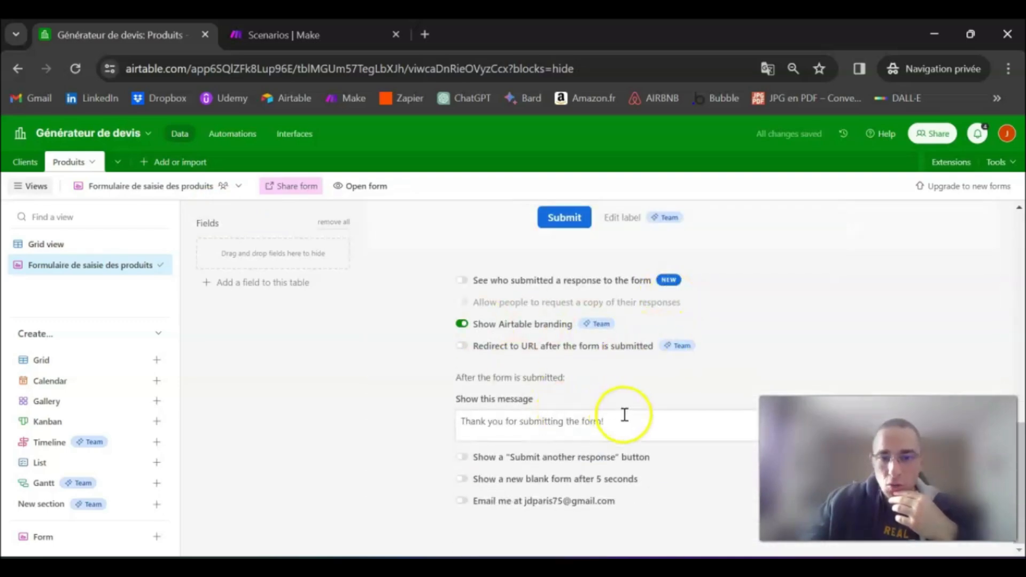
pyautogui.moveTo(623, 416); pyautogui.dragTo(473, 416)
pyautogui.press('BackSpace')
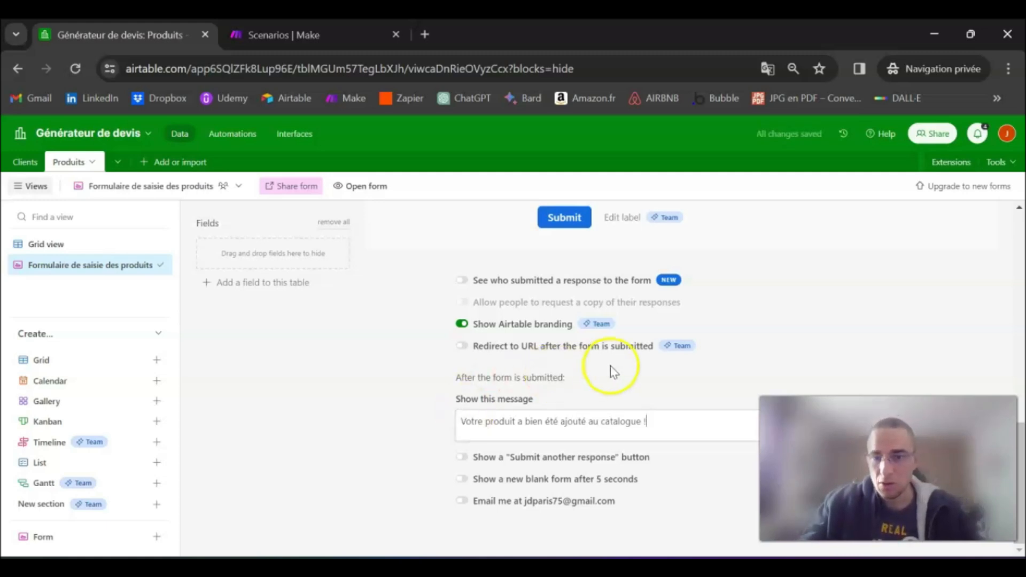
# Copy the product form's share link and open it in a new private browsing window
pyautogui.scroll(10, 587, 358)
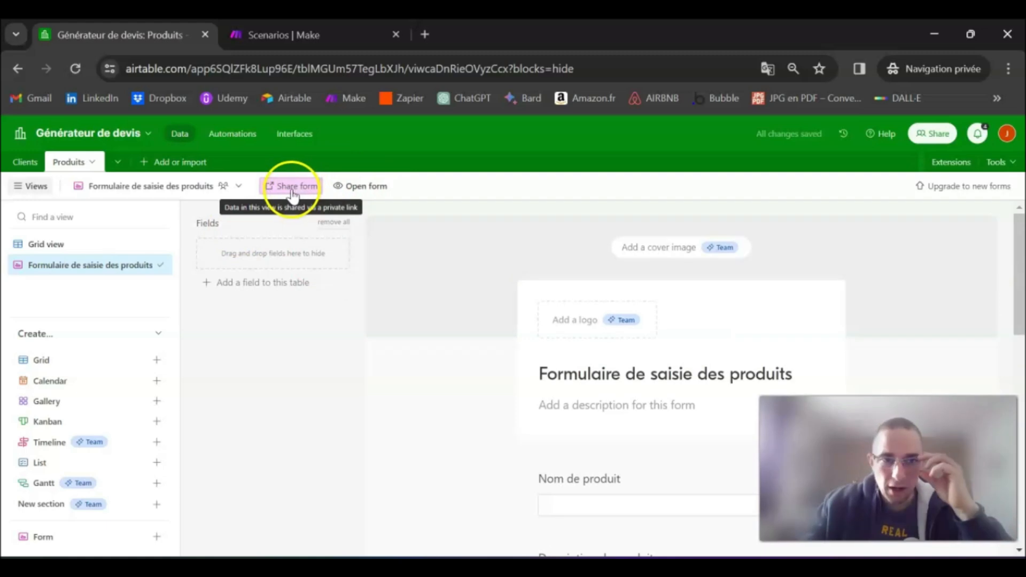
pyautogui.click(294, 188)
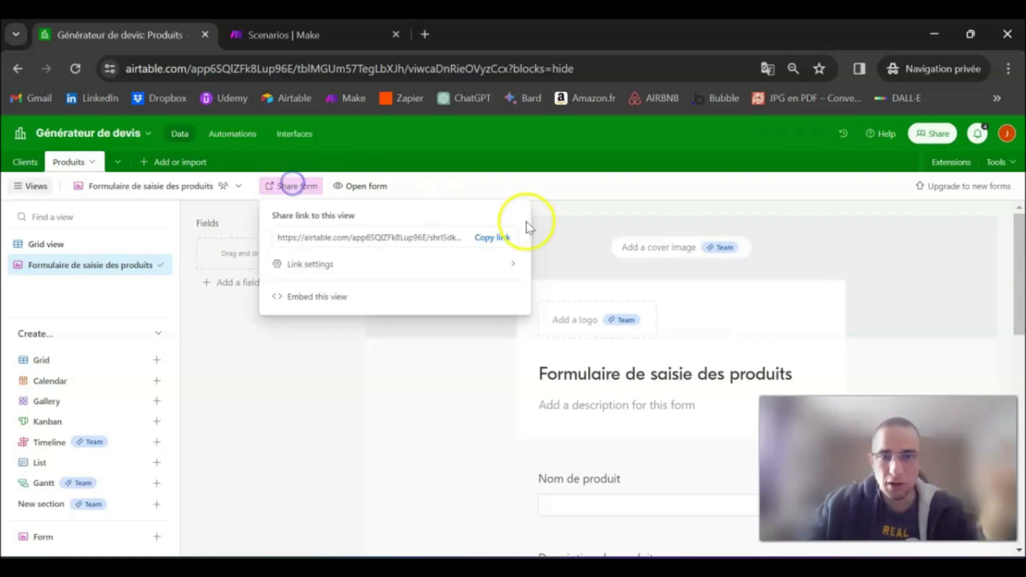
pyautogui.click(491, 238)
pyautogui.rightClick(306, 558)
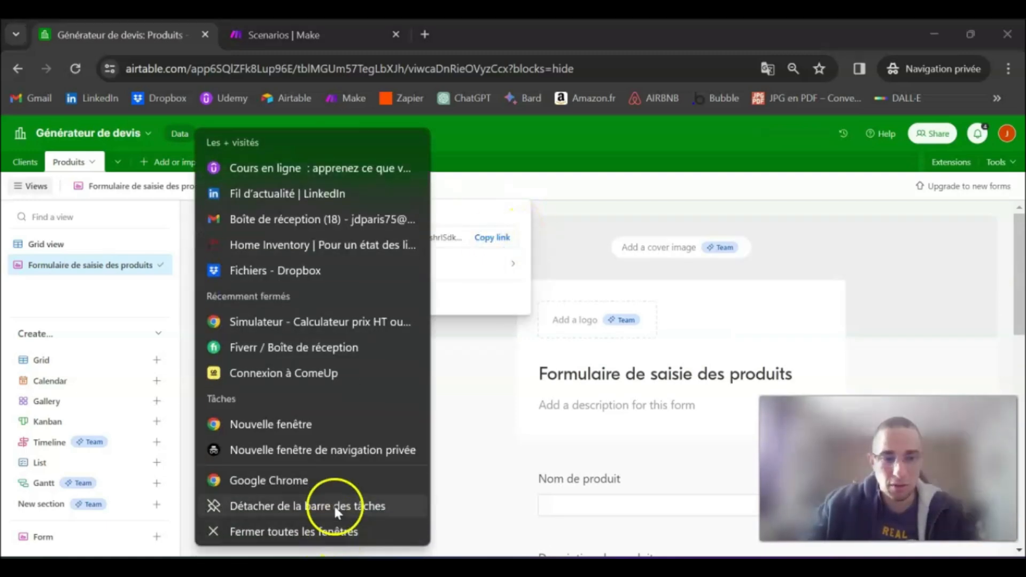
pyautogui.click(352, 458)
pyautogui.hotkey('ctrl', 'v')
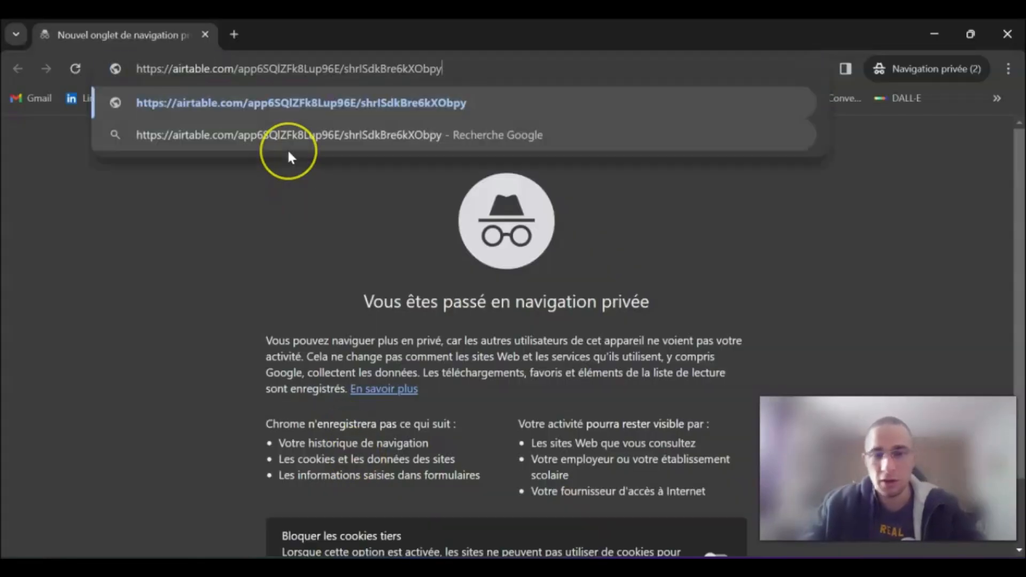
pyautogui.press('Return')
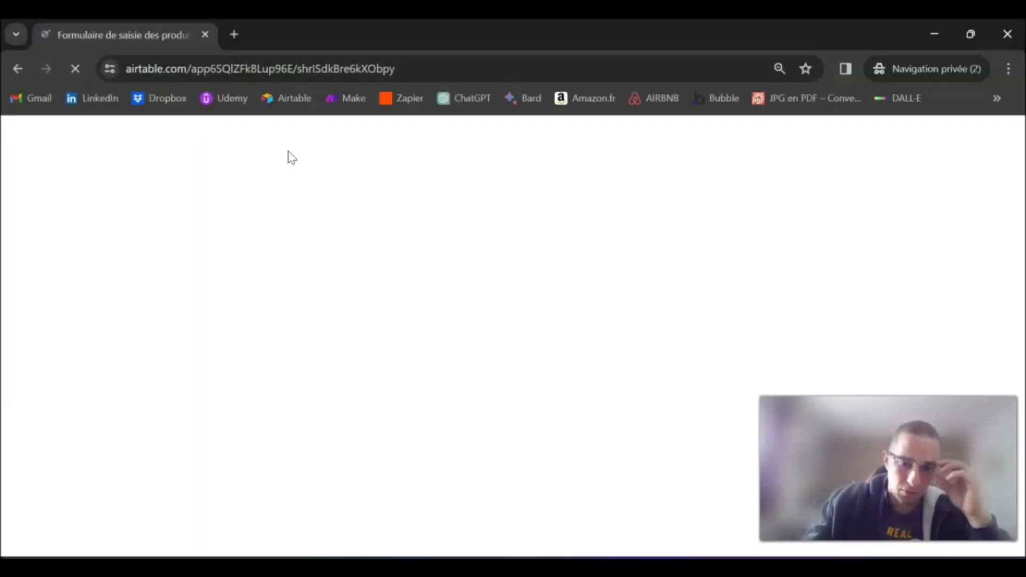
pyautogui.click(801, 101)
# Fill in the product form with "Iphone Pro 15", description "Téléphone haut de gamme du fabriquant Apple", Montant H.T. €1200 and T.V.A. 20
pyautogui.click(432, 260)
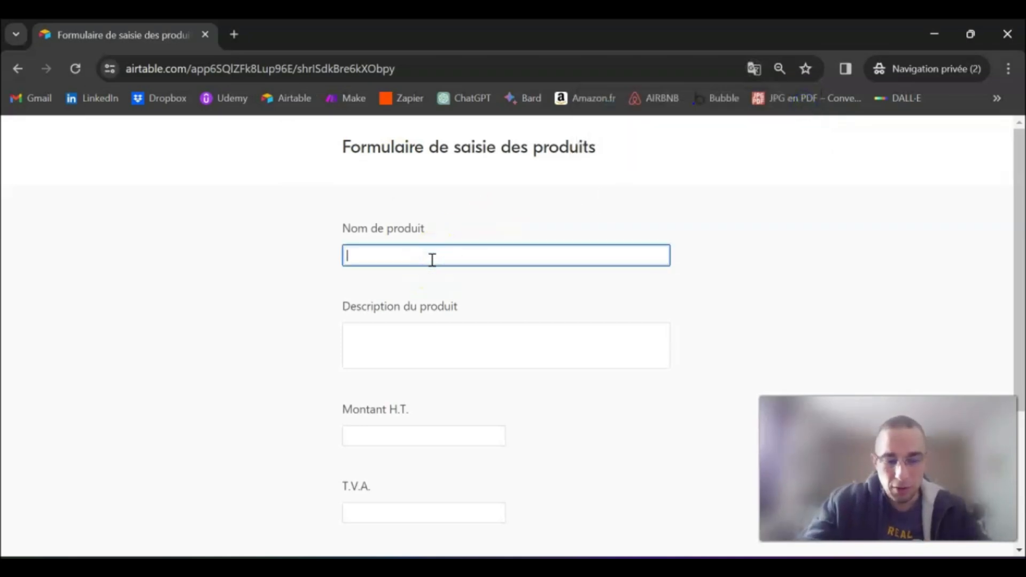
pyautogui.write('Pro 15')
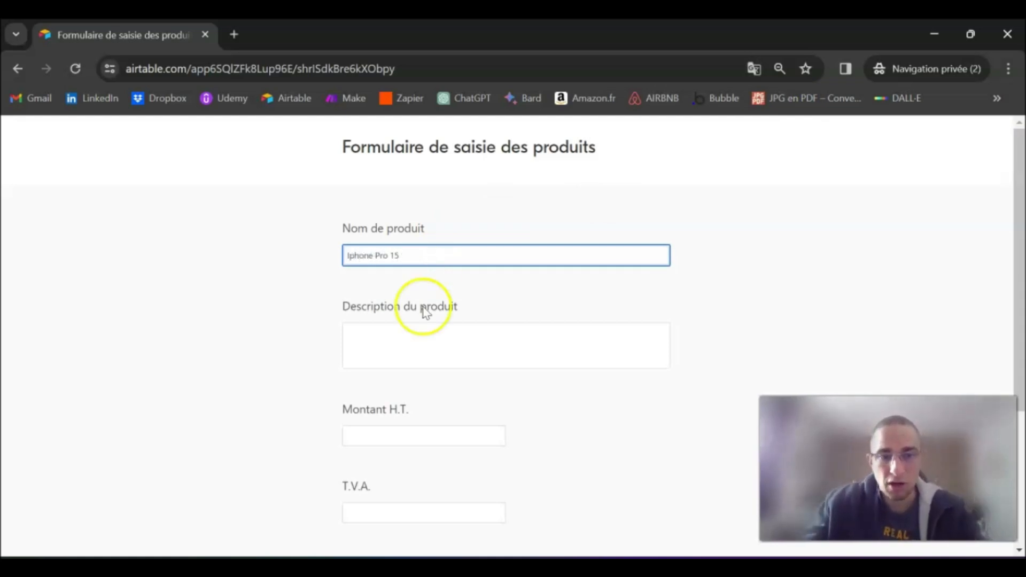
pyautogui.click(394, 342)
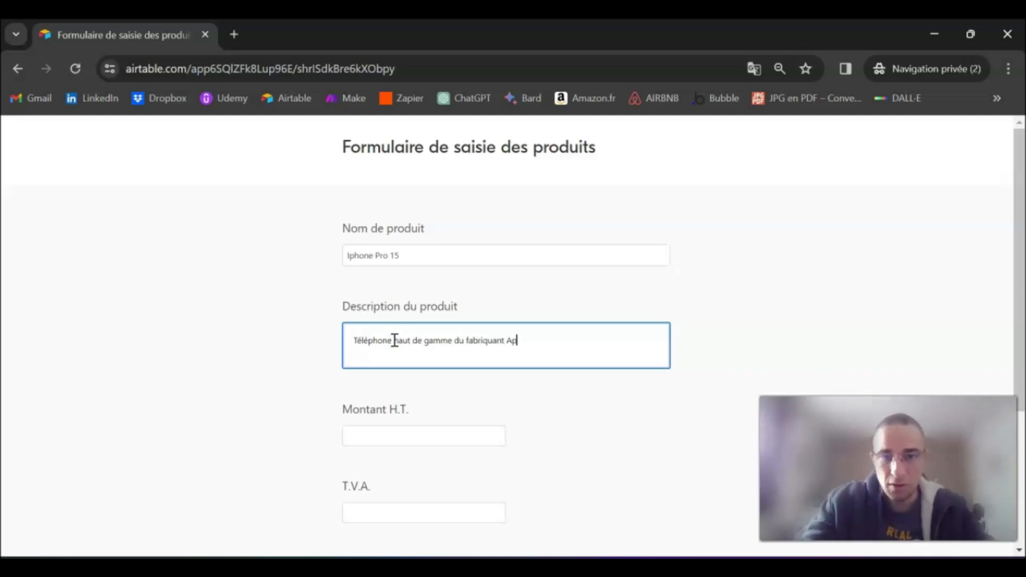
pyautogui.scroll(-4, 360, 291)
pyautogui.click(390, 226)
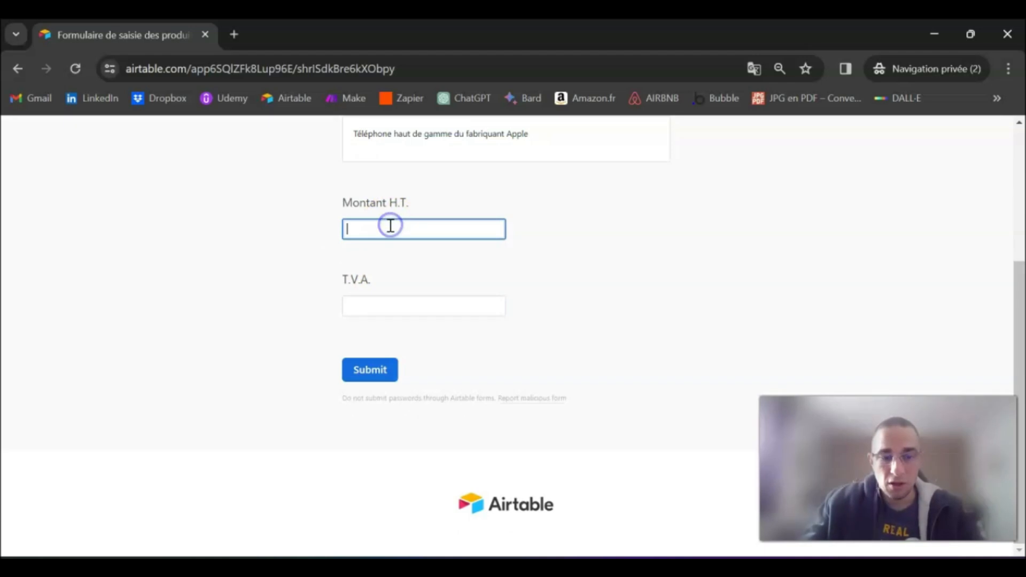
pyautogui.click(371, 306)
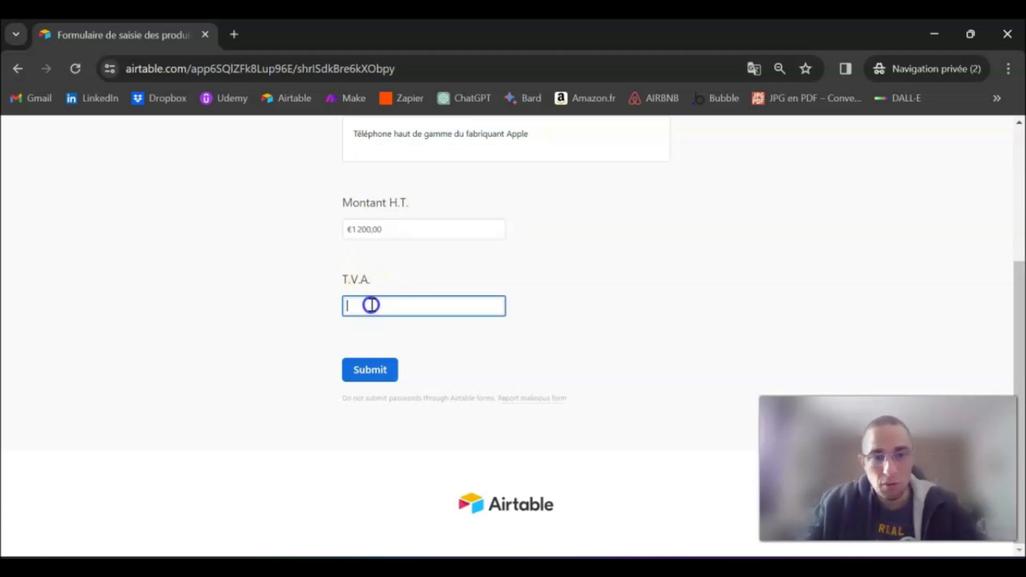
pyautogui.write('20')
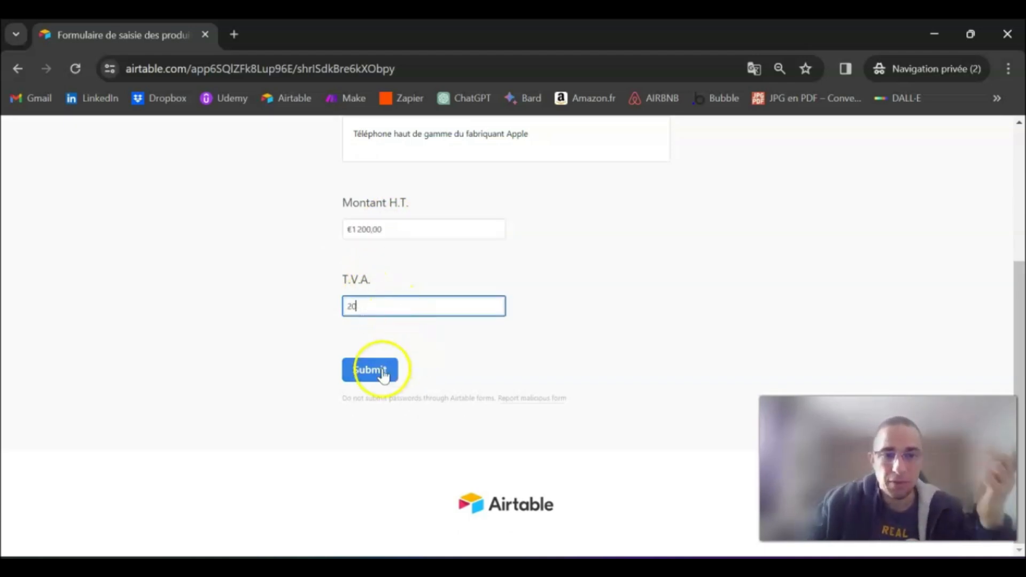
# Arrange the Produits grid view and the filled-in form side by side in two windows
pyautogui.moveTo(495, 33); pyautogui.dragTo(1022, 337)
pyautogui.click(348, 359)
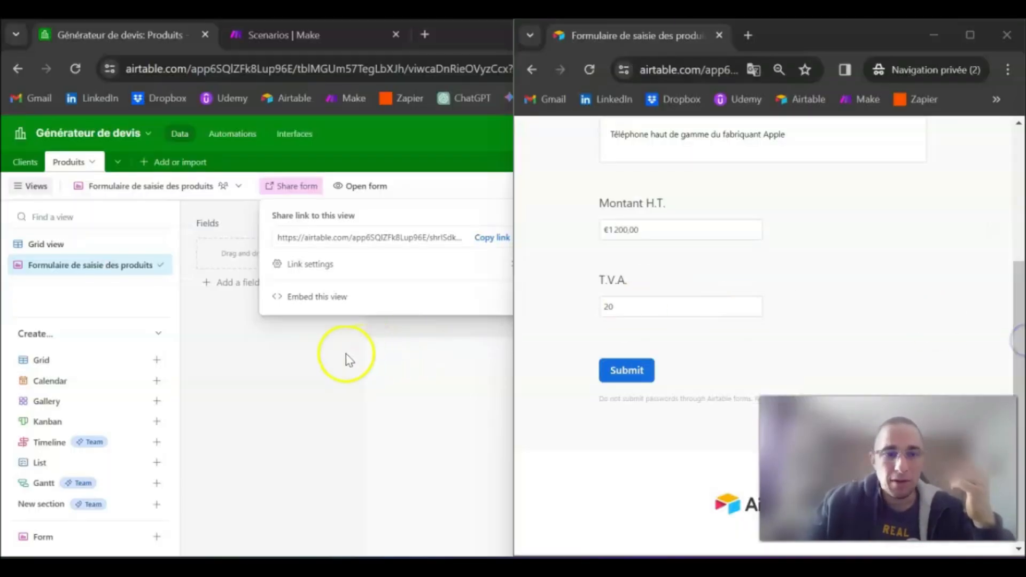
pyautogui.click(311, 358)
pyautogui.click(75, 245)
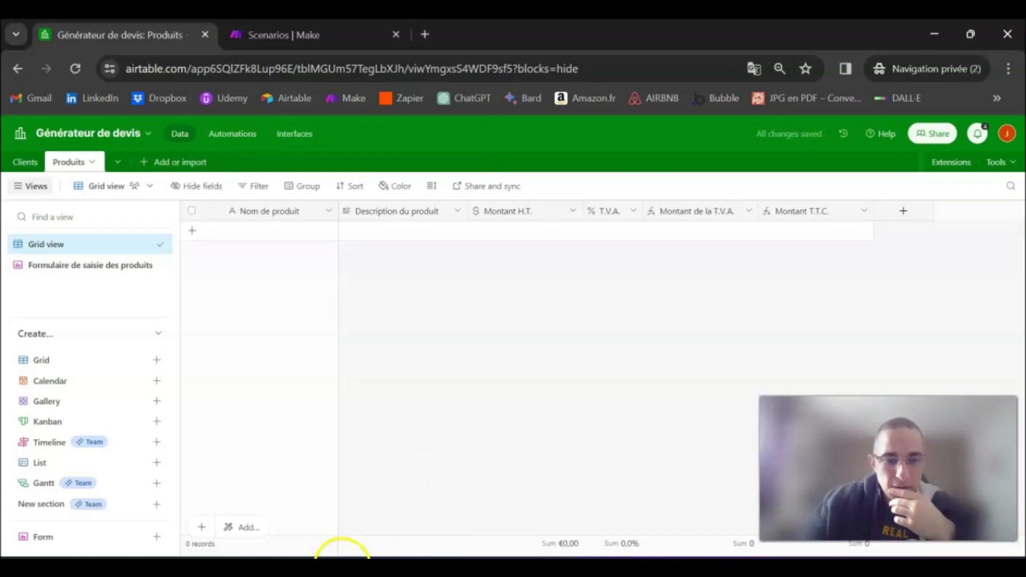
pyautogui.click(310, 570)
pyautogui.moveTo(484, 35); pyautogui.dragTo(5, 152)
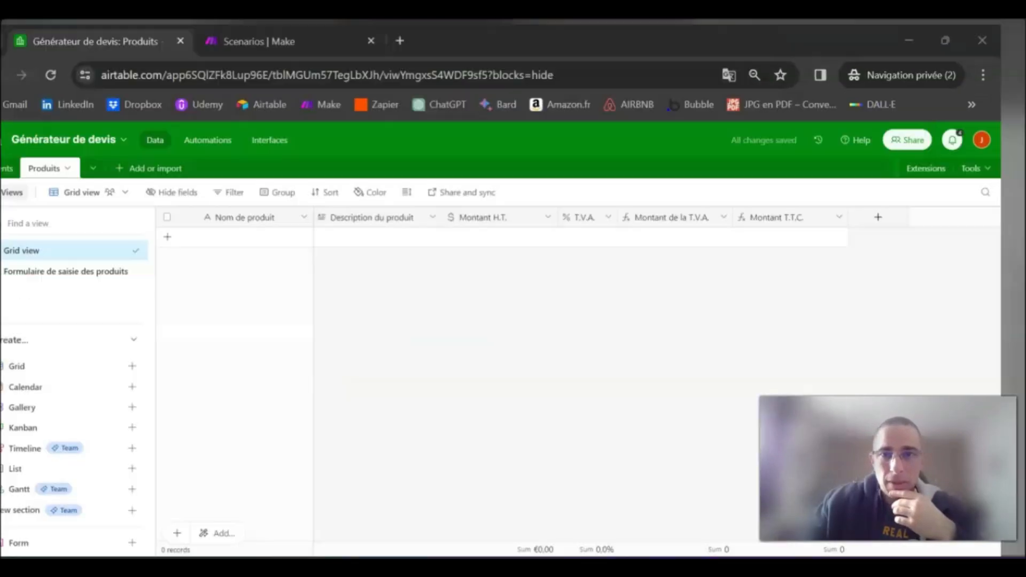
pyautogui.moveTo(575, 45); pyautogui.dragTo(1, 155)
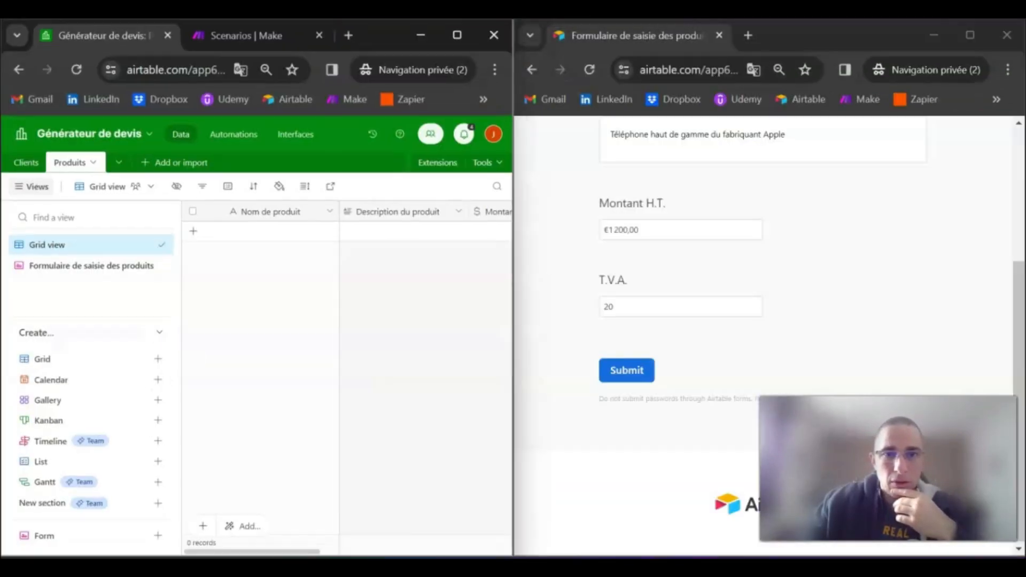
# Submit the product form, close its window and maximize the window with the Produits table
pyautogui.click(632, 371)
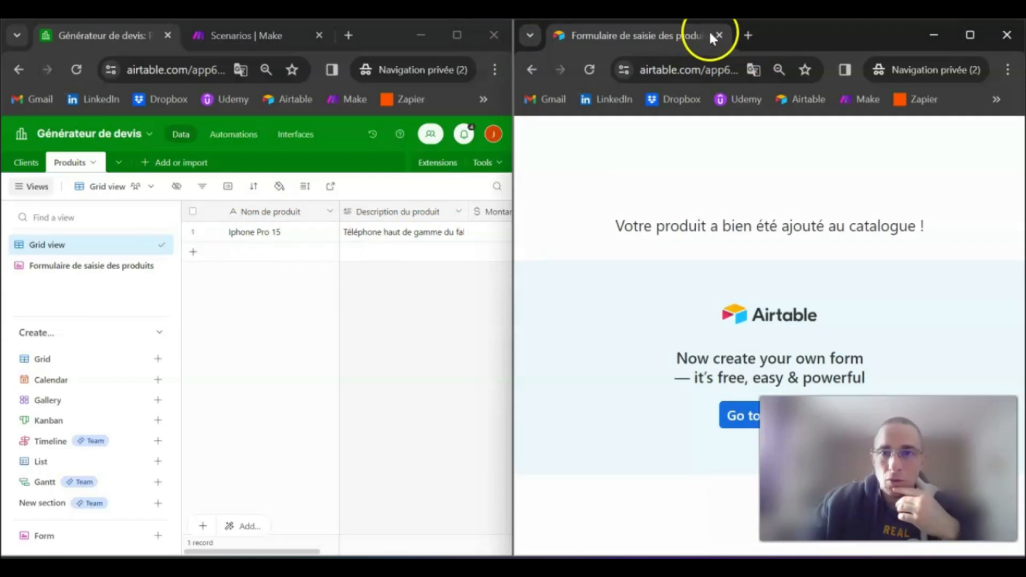
pyautogui.hotkey('ctrl', 'w')
pyautogui.click(457, 35)
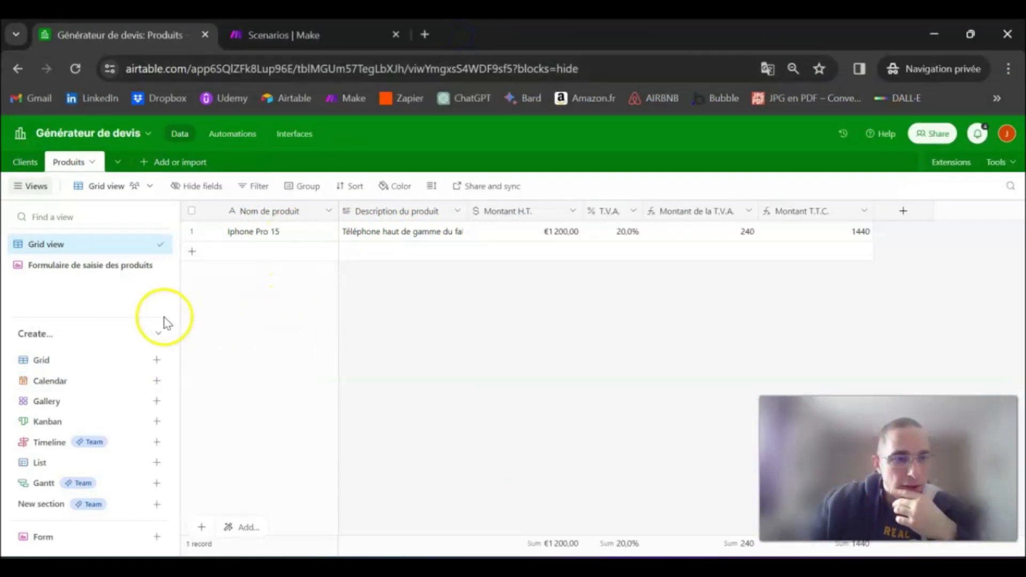
# Rename the Produits table's grid view as "Liste des produits"
pyautogui.doubleClick(87, 248)
pyautogui.press('BackSpace')
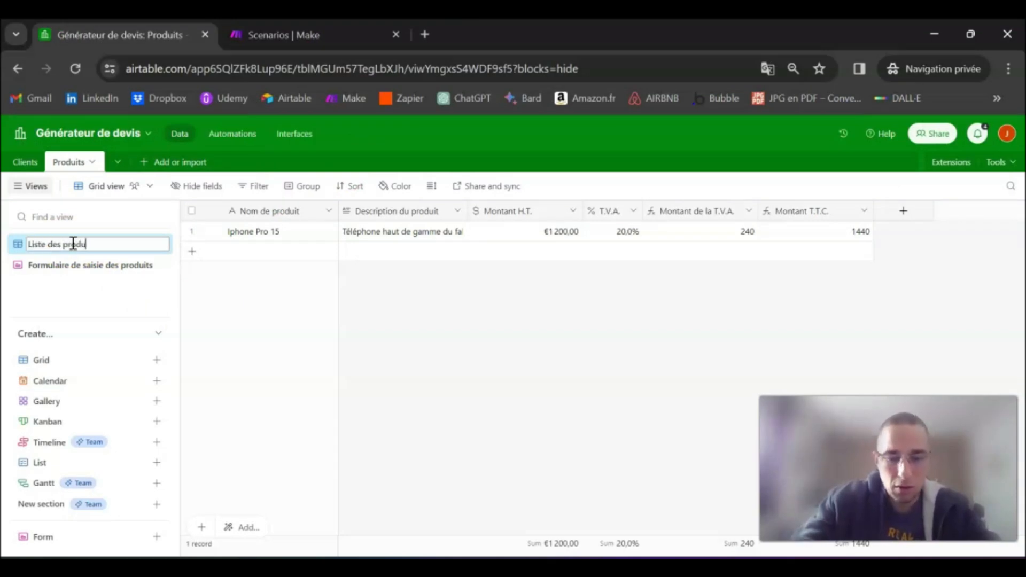
pyautogui.click(401, 326)
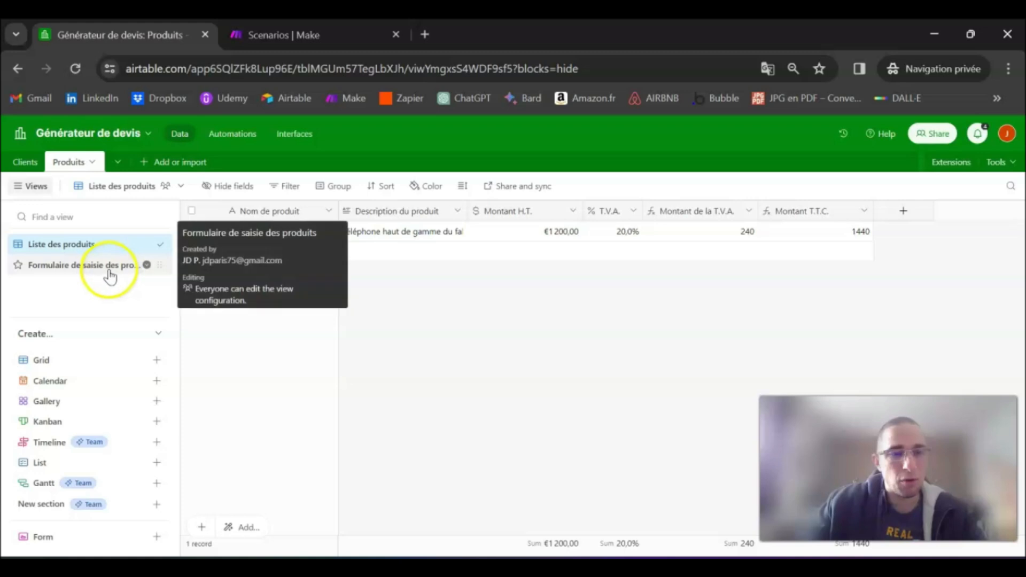
# Add a second product record named "Routeur 4G" with the description "Fournir une connexion internet"
pyautogui.click(259, 252)
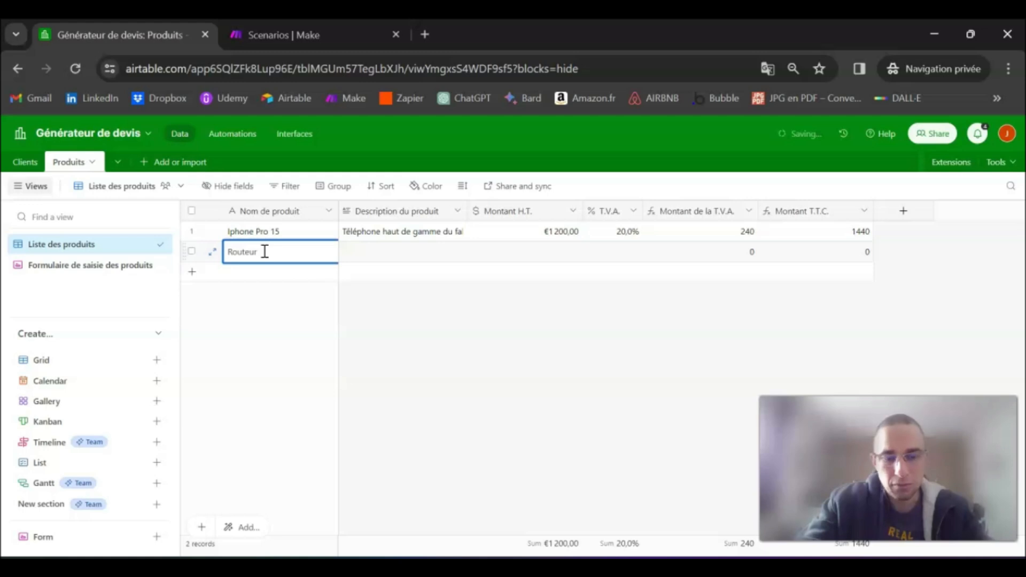
pyautogui.click(359, 253)
pyautogui.click(364, 253)
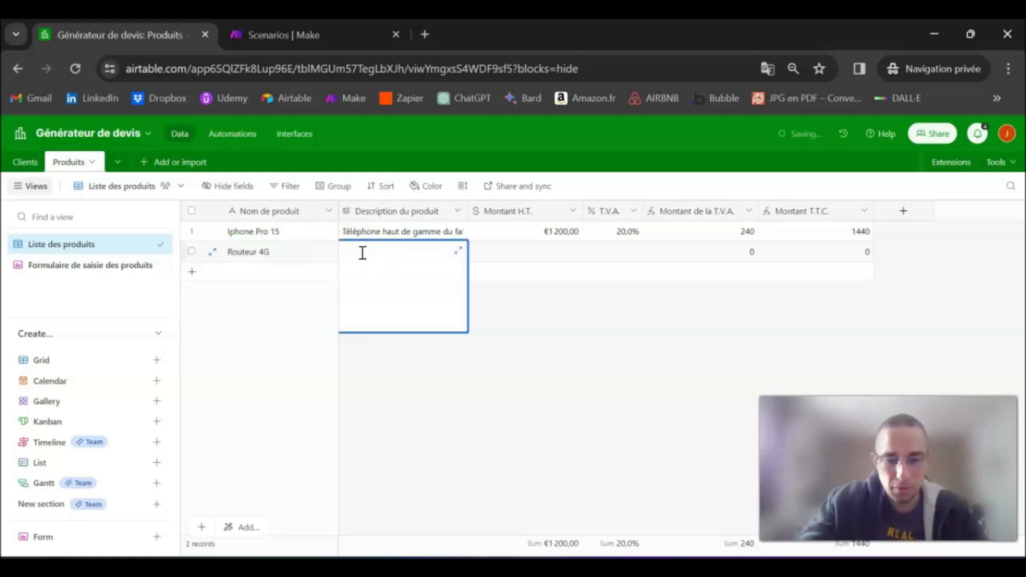
pyautogui.write('Fournir une connexion internet')
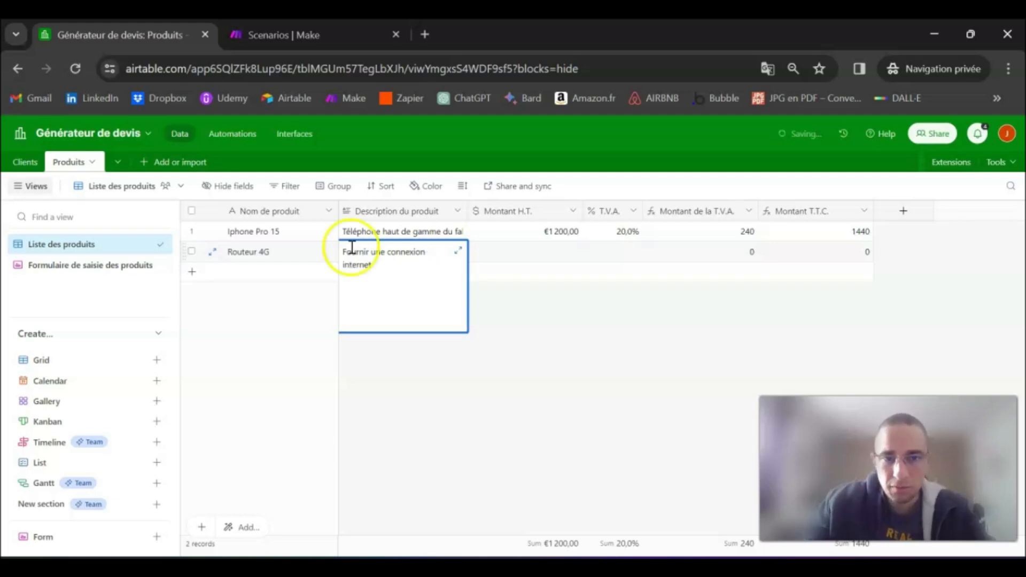
pyautogui.click(529, 368)
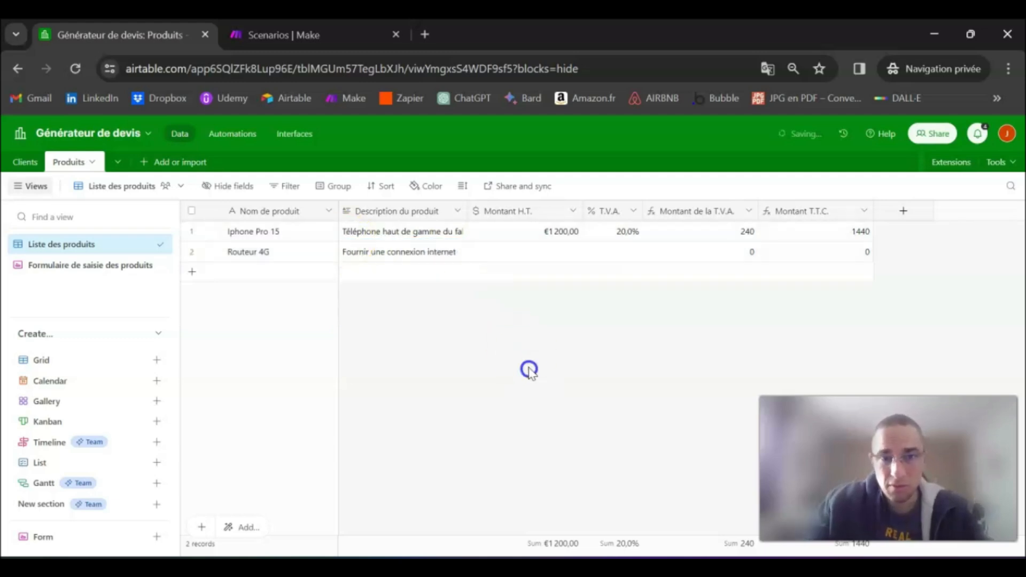
# Set the Montant H.T. of the "Routeur 4G" product record to €300,00
pyautogui.click(568, 253)
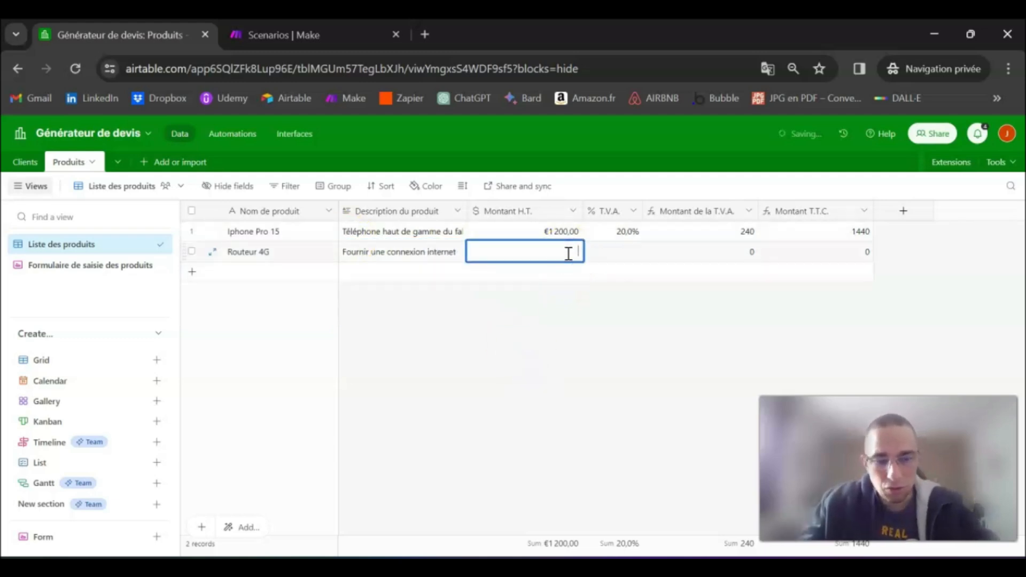
pyautogui.click(599, 349)
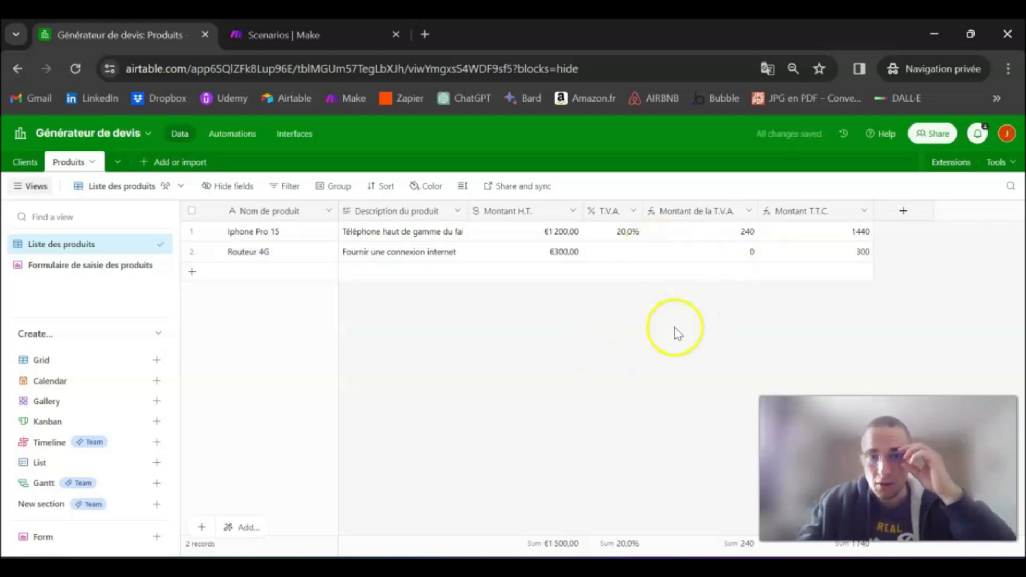
# Enter 20% as the T.V.A. of the "Routeur 4G" record and clear that cell again
pyautogui.click(628, 251)
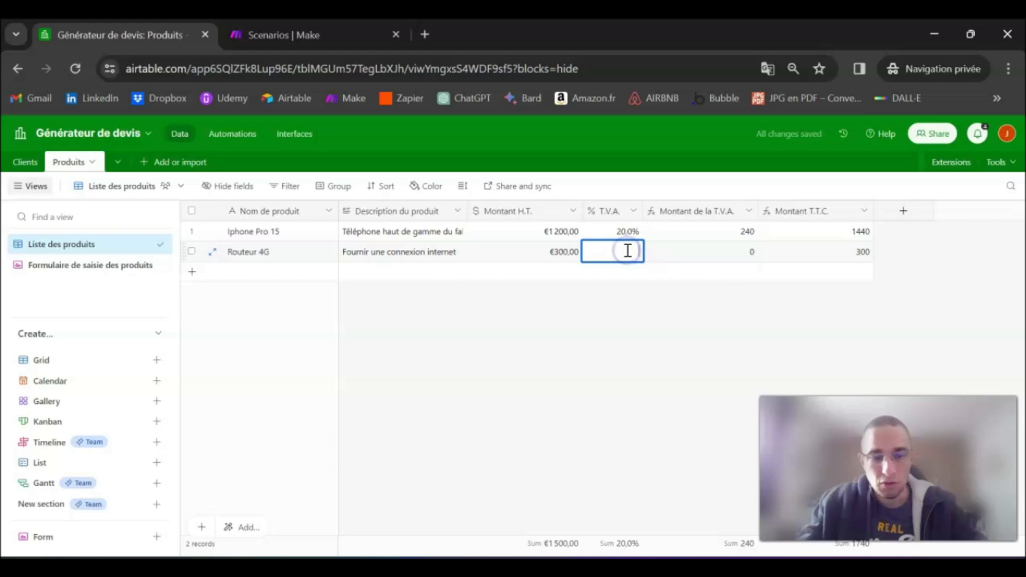
pyautogui.write('2')
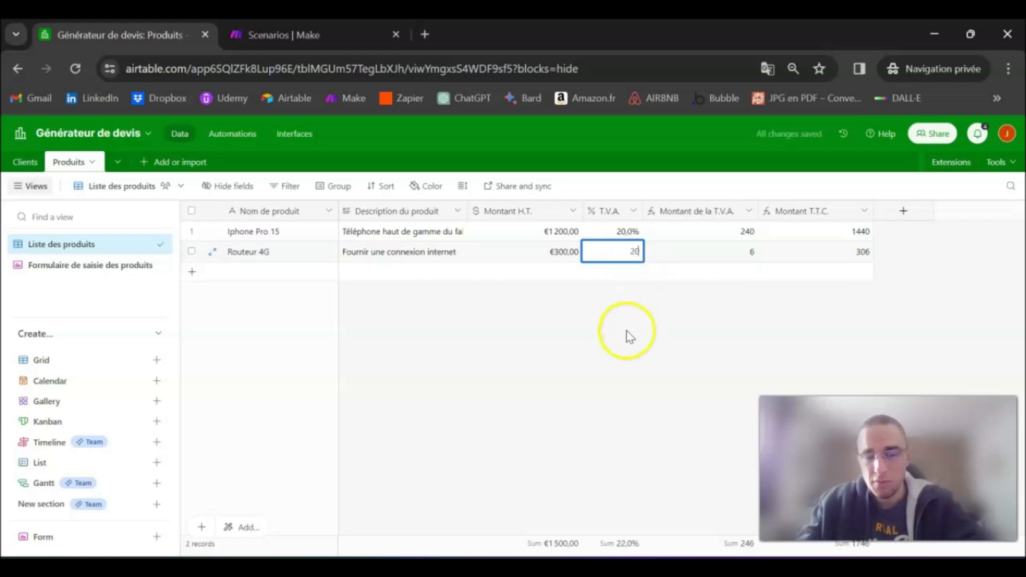
pyautogui.write('0')
pyautogui.click(623, 335)
pyautogui.click(636, 254)
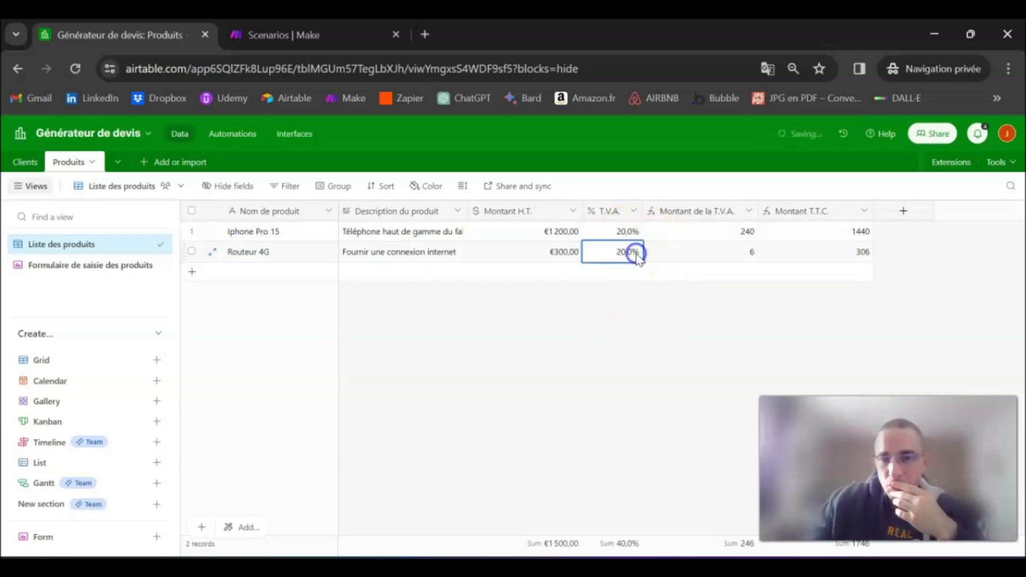
pyautogui.press('Delete')
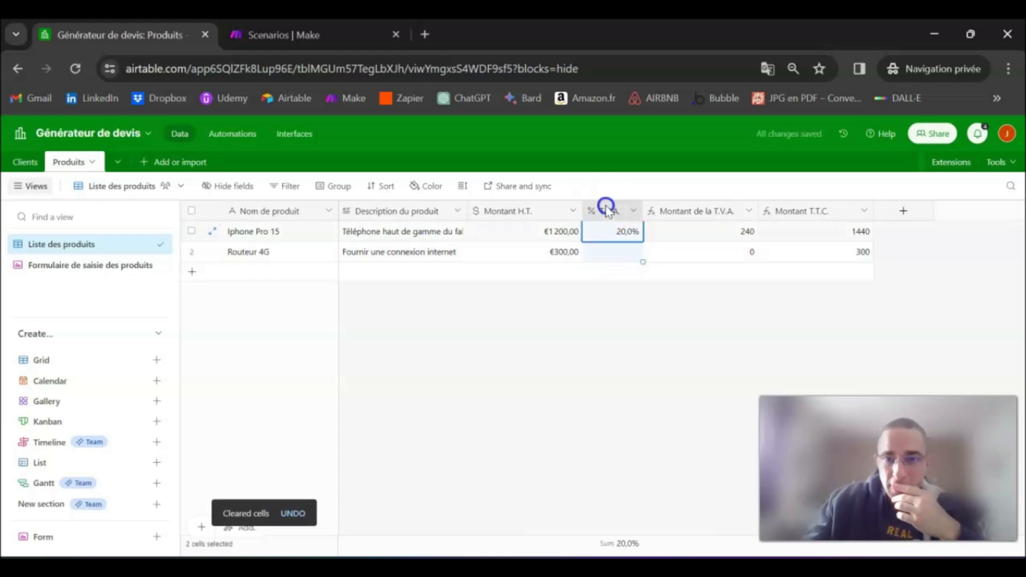
# Give the T.V.A. field of the Produits table a default value of 20 percent and save the field
pyautogui.doubleClick(607, 209)
pyautogui.click(526, 322)
pyautogui.click(519, 352)
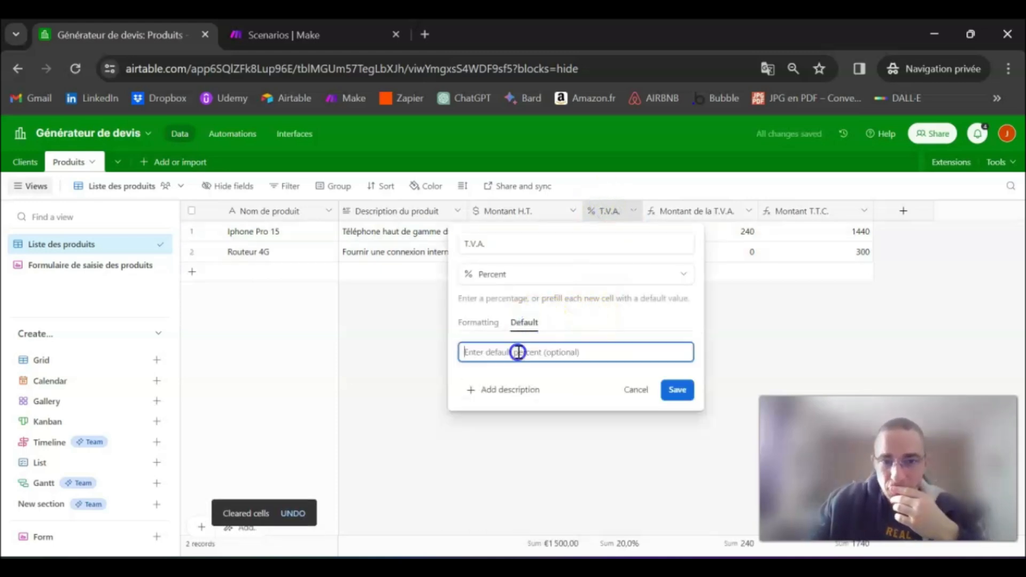
pyautogui.write('20')
pyautogui.click(683, 390)
pyautogui.click(630, 419)
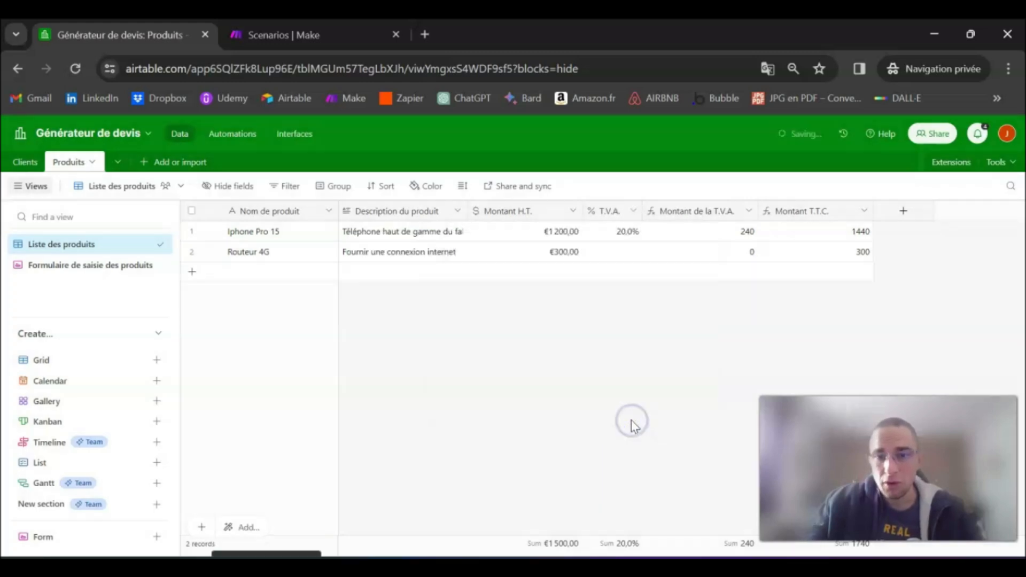
# Add three empty product records to test the default T.V.A., and delete those records again
pyautogui.click(191, 272)
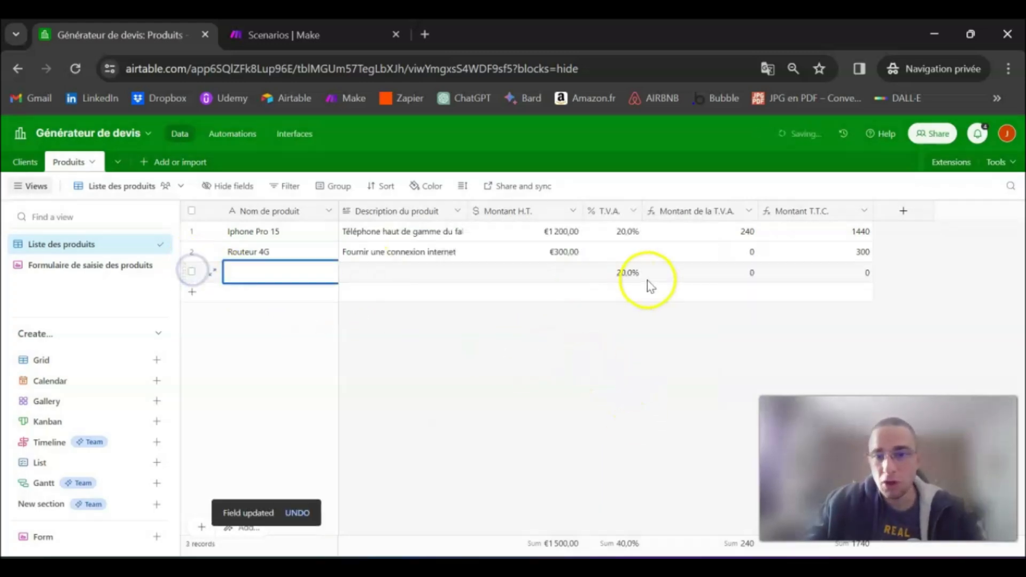
pyautogui.click(193, 293)
pyautogui.click(195, 316)
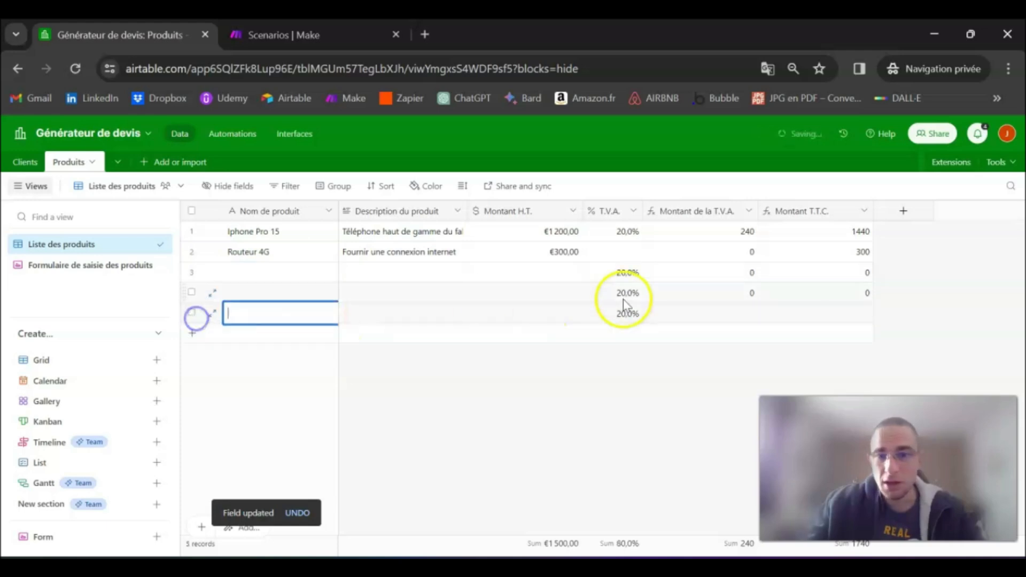
pyautogui.click(192, 313)
pyautogui.click(192, 292)
pyautogui.rightClick(194, 275)
pyautogui.click(285, 331)
# Set the T.V.A. of the "Routeur 4G" record to 20%
pyautogui.click(623, 251)
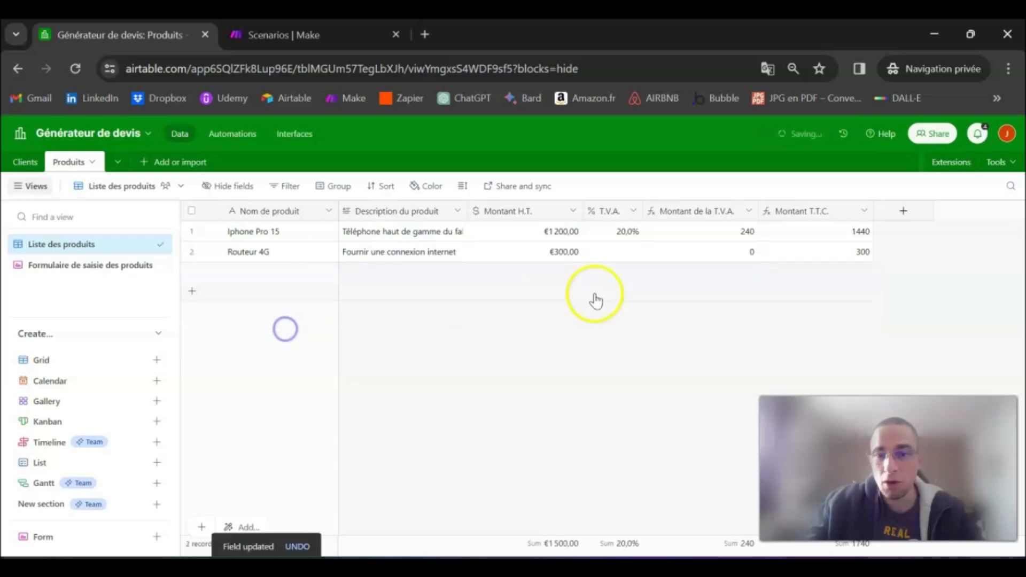
pyautogui.write('20')
pyautogui.press('Return')
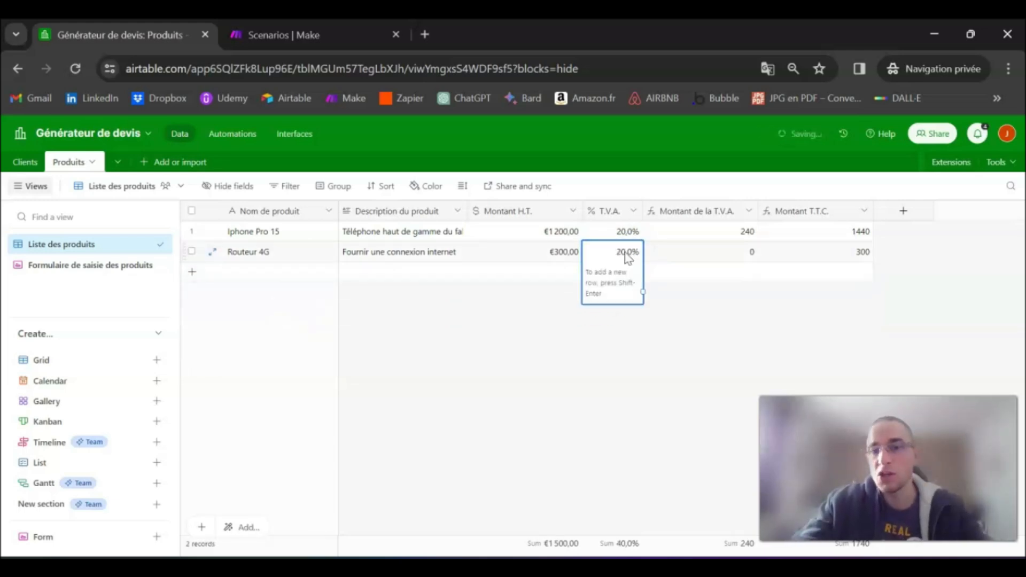
pyautogui.click(645, 376)
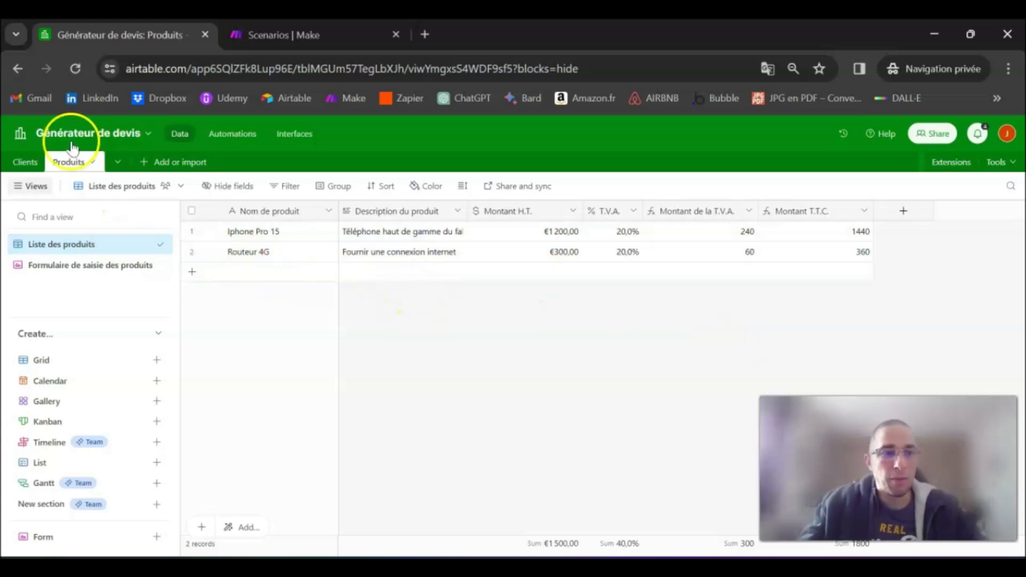
# Move the Produits table ahead of the Clients table in the base's table order
pyautogui.moveTo(69, 162); pyautogui.dragTo(19, 163)
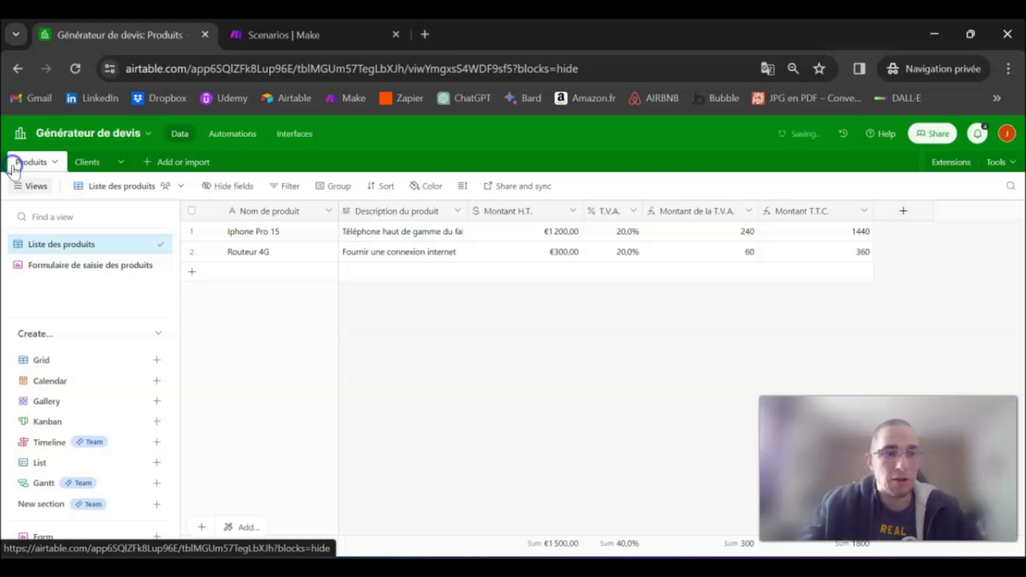
# Create a blank table named "Gnérateur de devis à la volée" and place it before the Produits and Clients tables
pyautogui.click(128, 166)
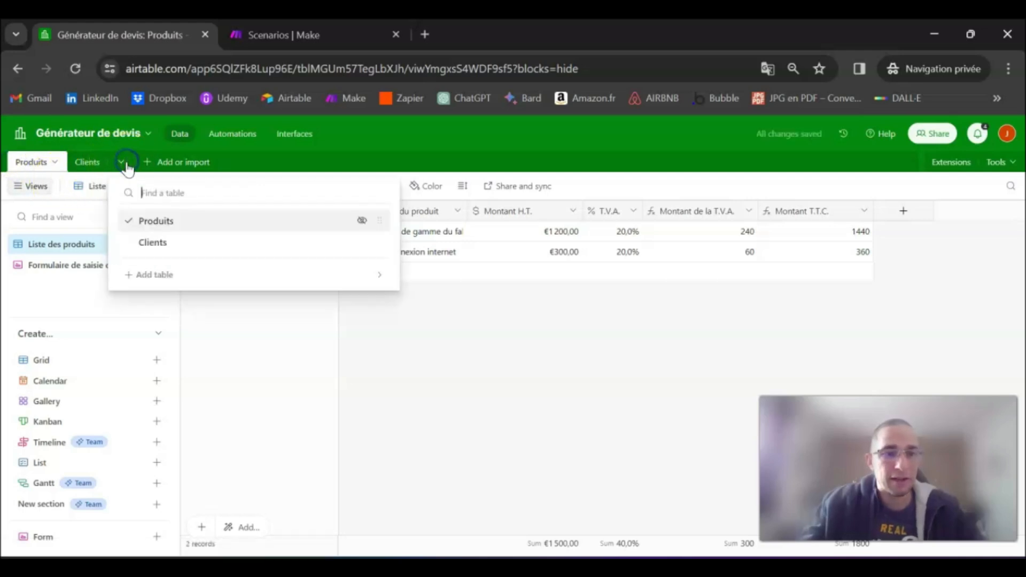
pyautogui.moveTo(179, 274)
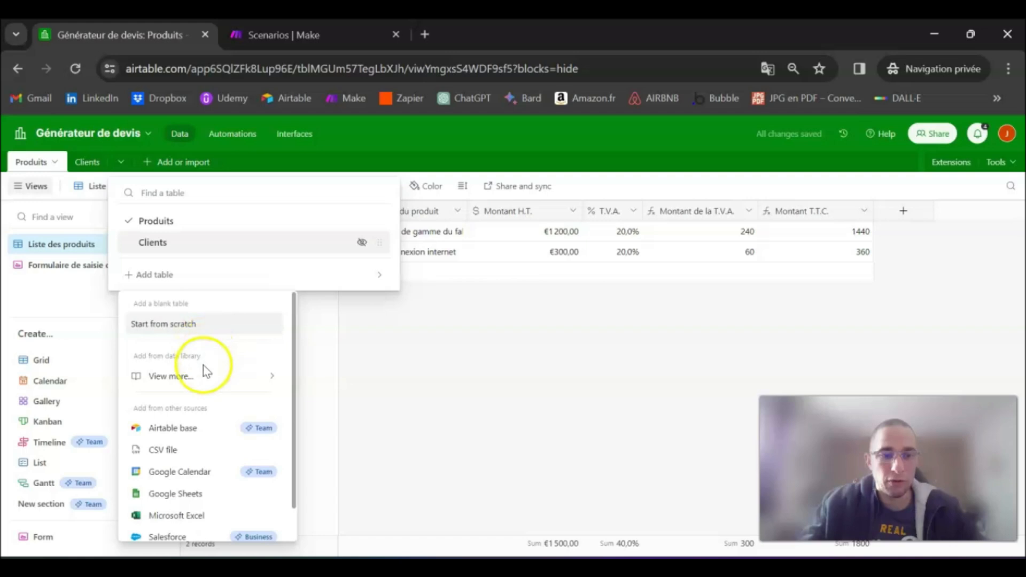
pyautogui.click(196, 323)
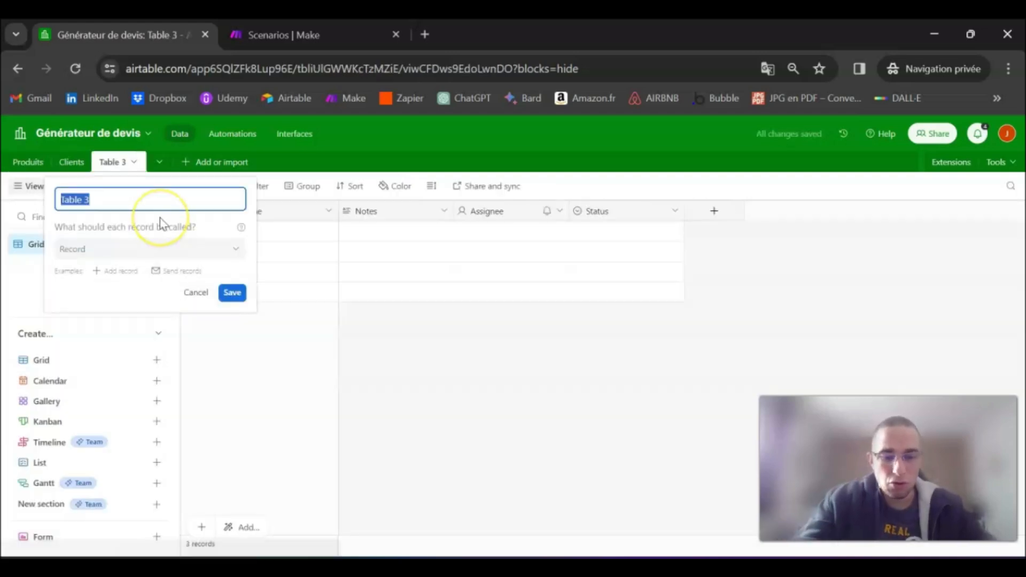
pyautogui.write('g')
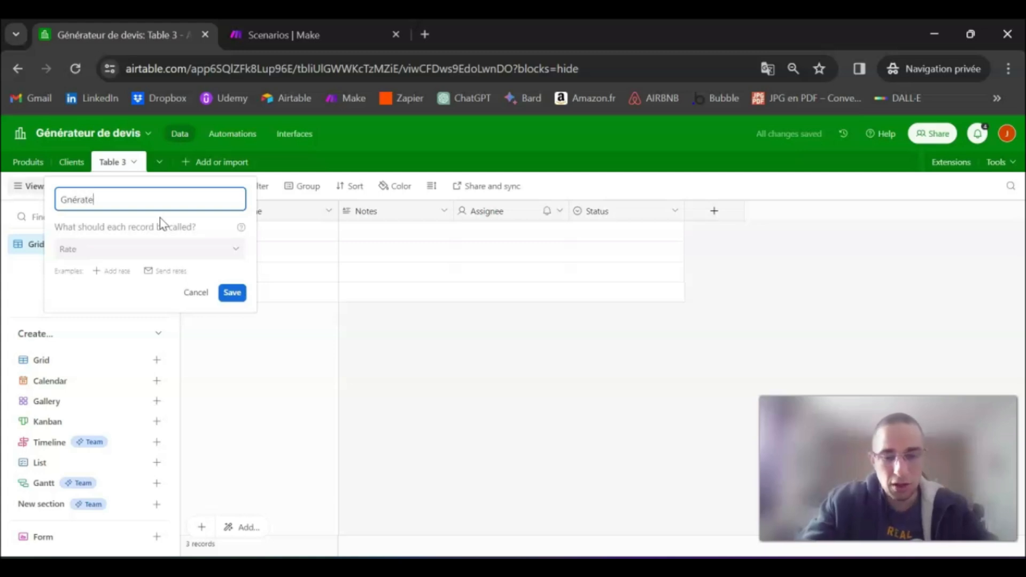
pyautogui.write('nérateur de devis')
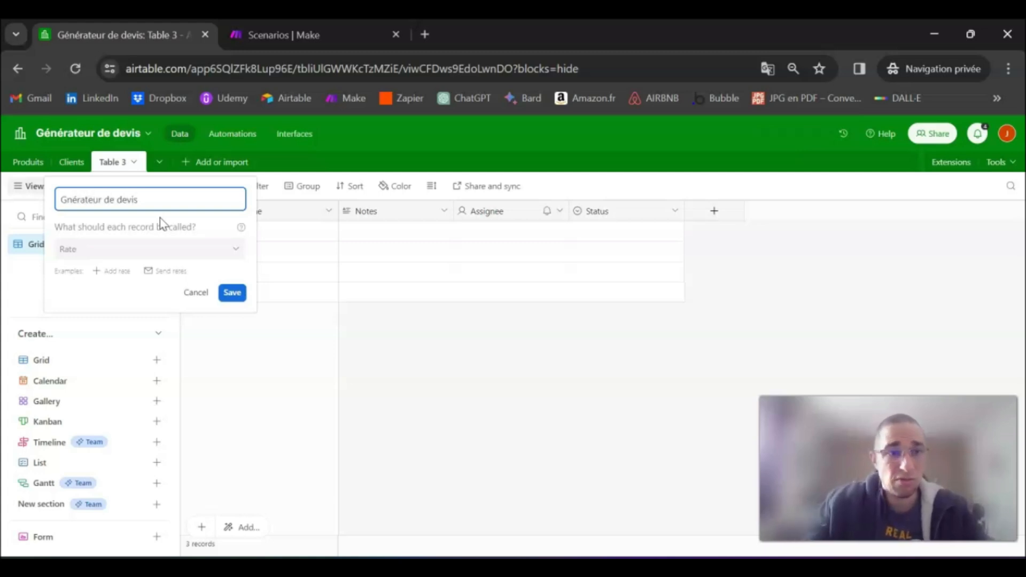
pyautogui.write(' à la volée')
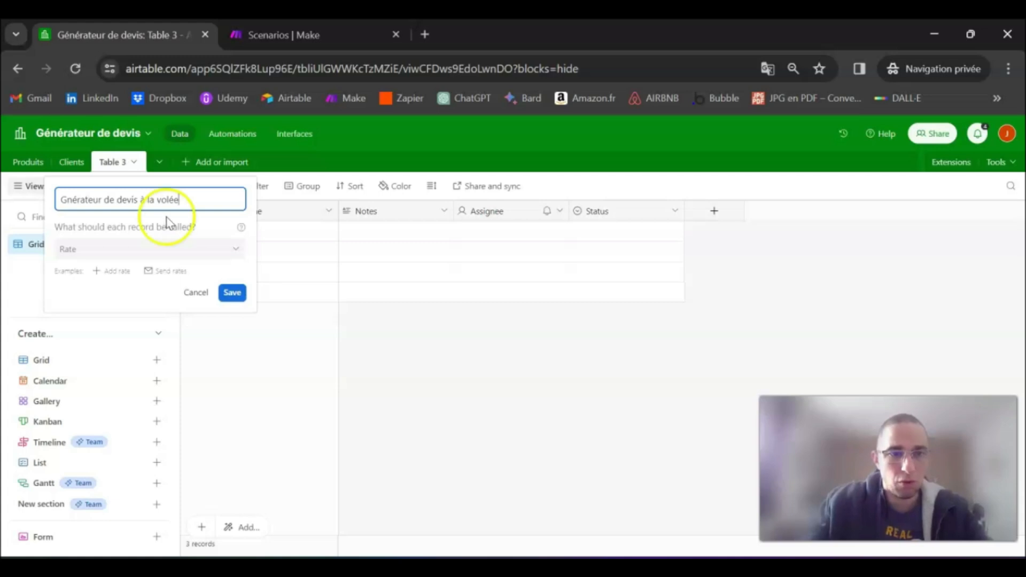
pyautogui.click(232, 293)
pyautogui.moveTo(171, 162); pyautogui.dragTo(19, 172)
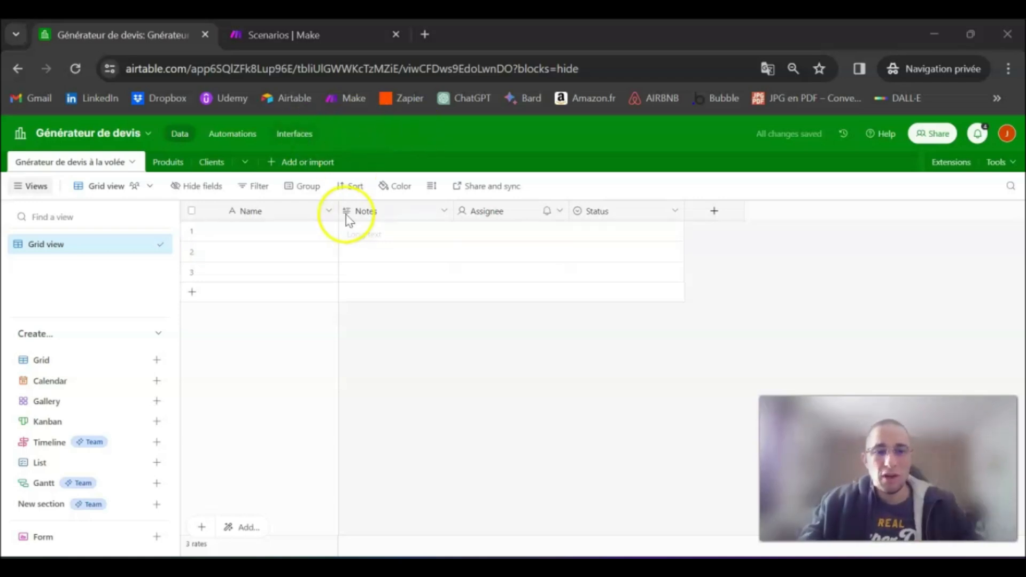
pyautogui.click(212, 164)
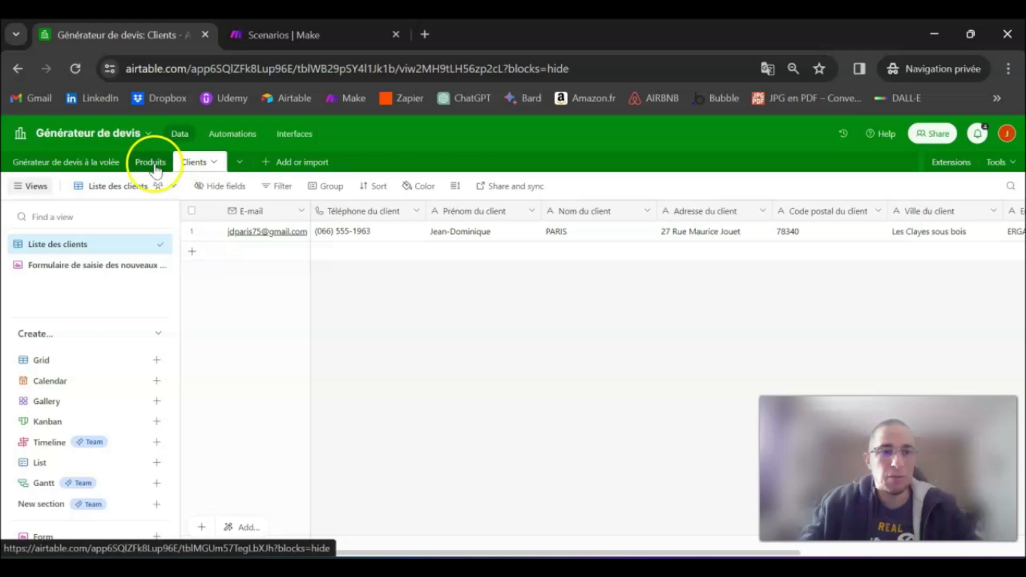
pyautogui.click(151, 164)
pyautogui.click(87, 163)
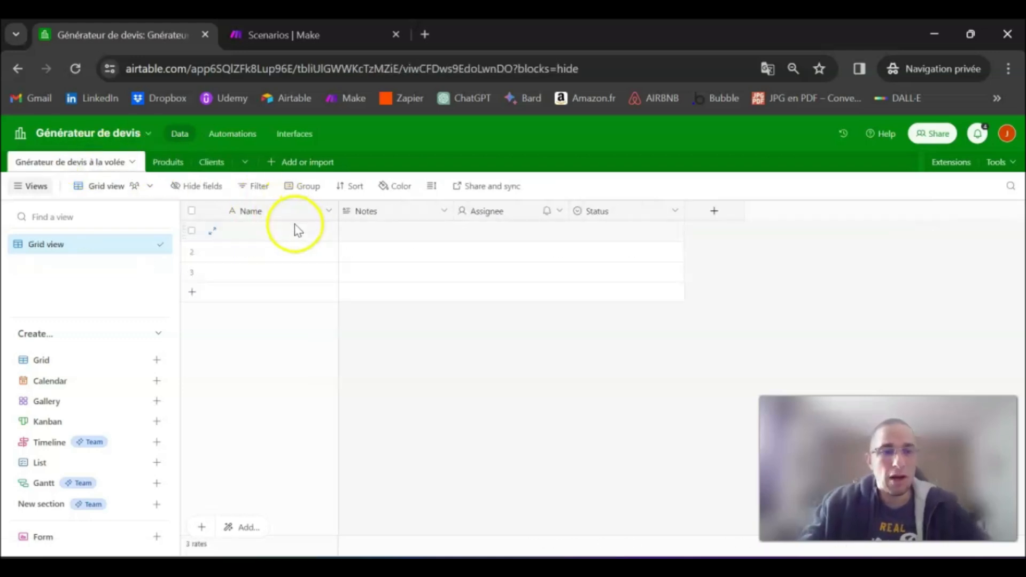
# Rename the new table's primary field as "Numéro de devis" and change its type to Autonumber
pyautogui.doubleClick(275, 213)
pyautogui.write('Numér')
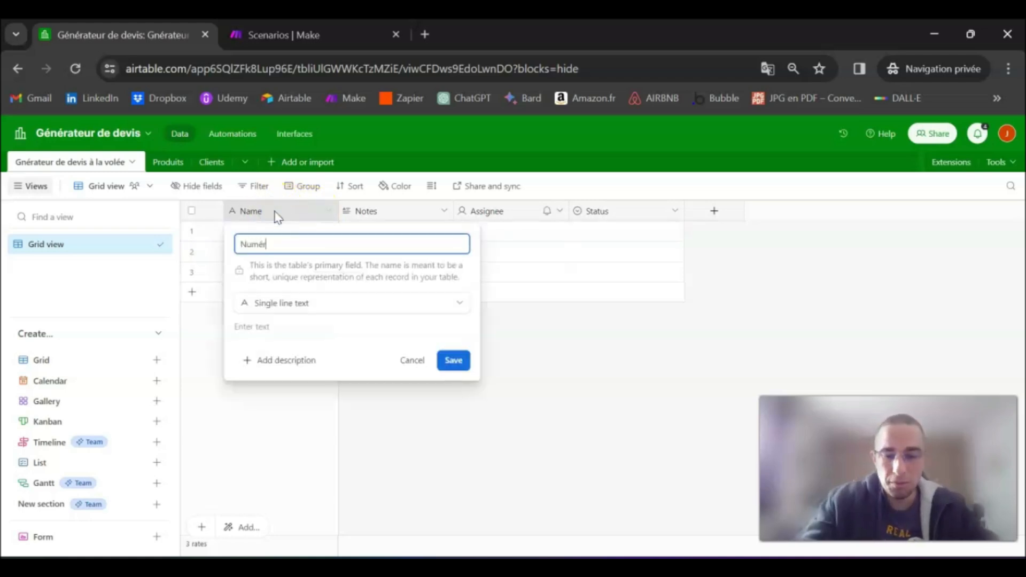
pyautogui.write('o de devis')
pyautogui.click(310, 303)
pyautogui.scroll(-5, 315, 375)
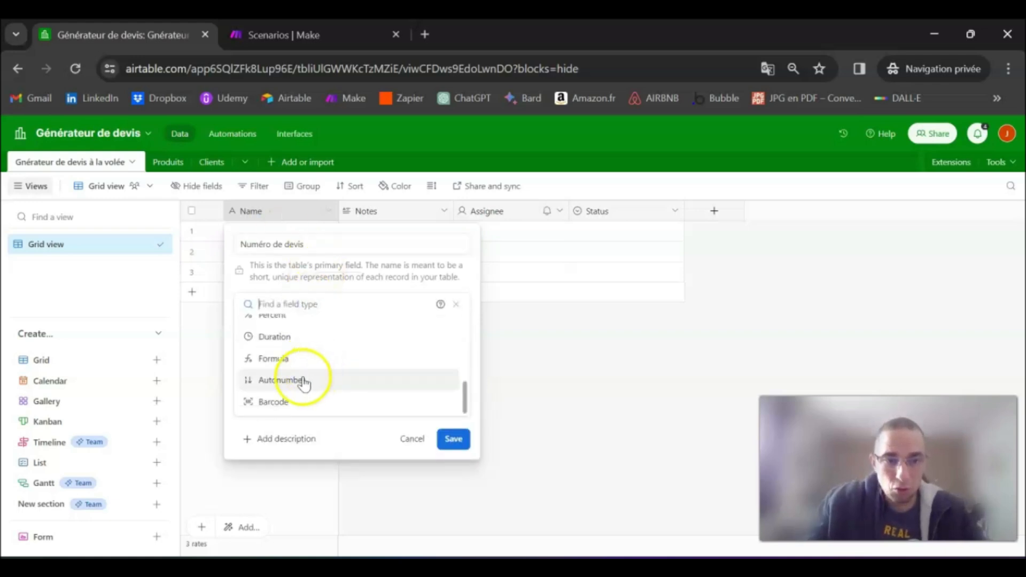
pyautogui.click(314, 381)
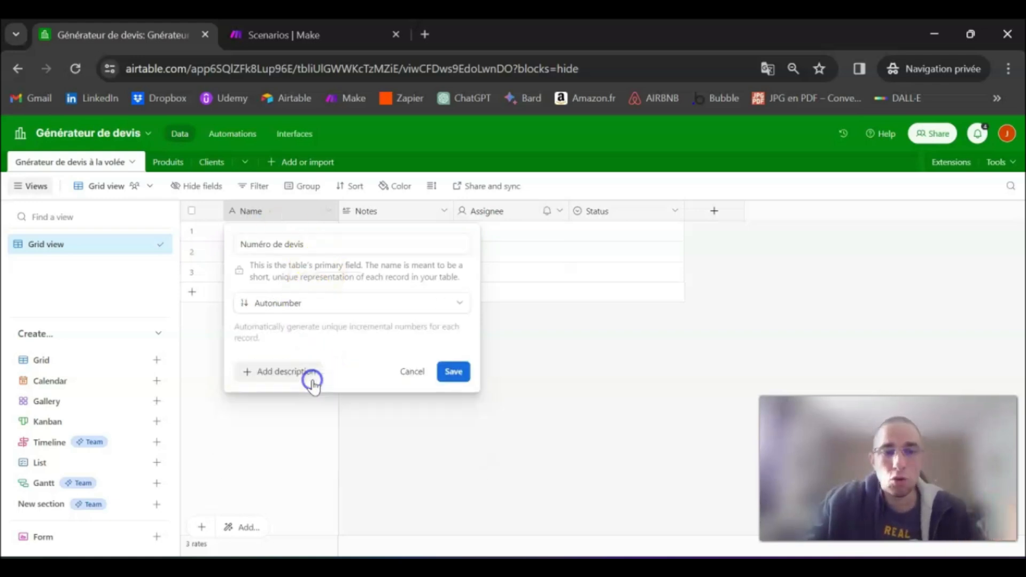
pyautogui.click(450, 370)
# Add eight empty records to the quote table to test the automatic numbering
pyautogui.click(197, 293)
pyautogui.click(196, 316)
pyautogui.click(195, 335)
pyautogui.click(196, 355)
pyautogui.click(196, 374)
pyautogui.click(192, 394)
pyautogui.click(192, 415)
pyautogui.click(192, 436)
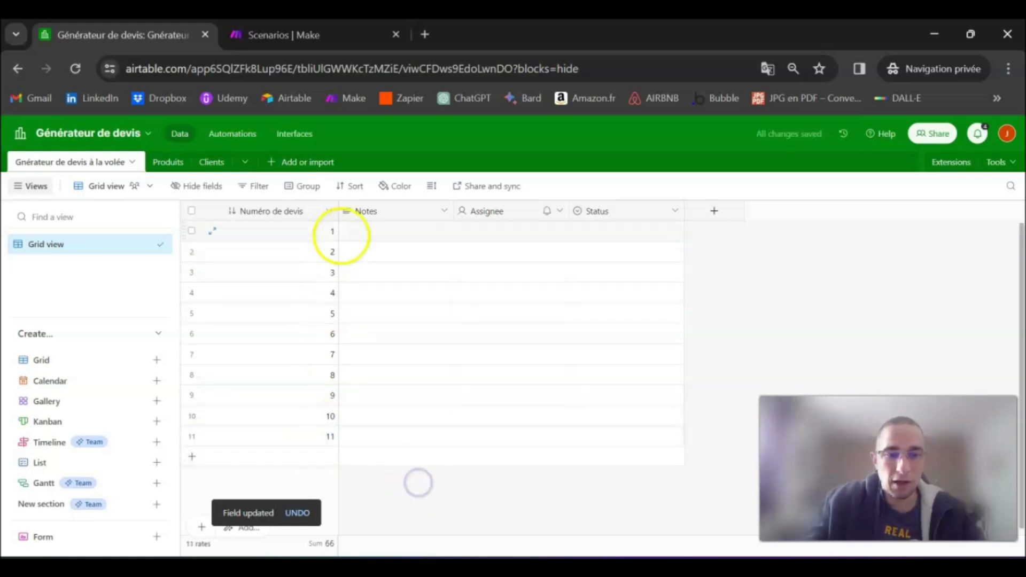
# Select all the empty records in the quote table and delete them
pyautogui.click(193, 434)
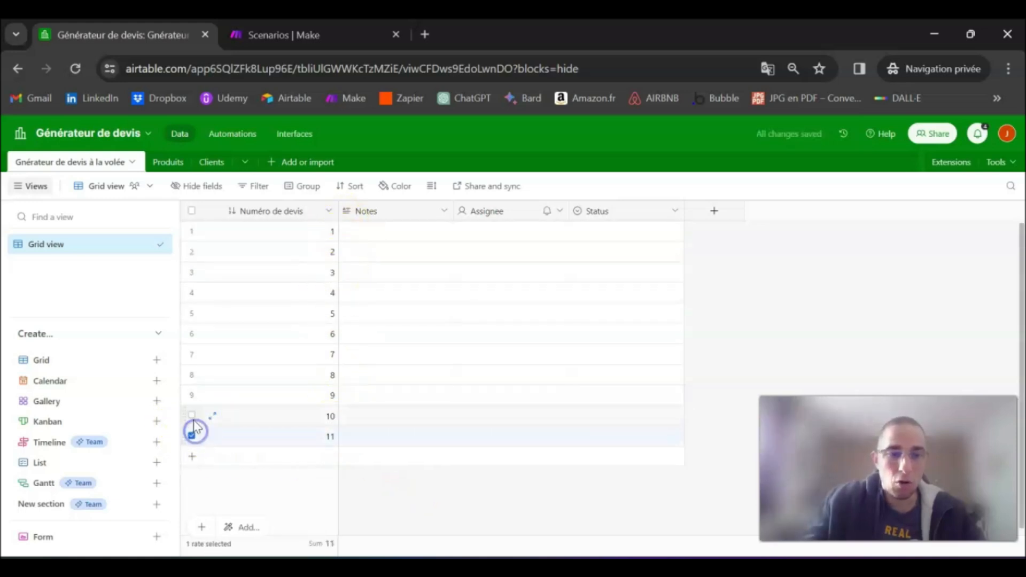
pyautogui.click(191, 395)
pyautogui.click(191, 375)
pyautogui.click(191, 354)
pyautogui.click(191, 313)
pyautogui.click(192, 292)
pyautogui.click(191, 272)
pyautogui.click(192, 252)
pyautogui.click(192, 231)
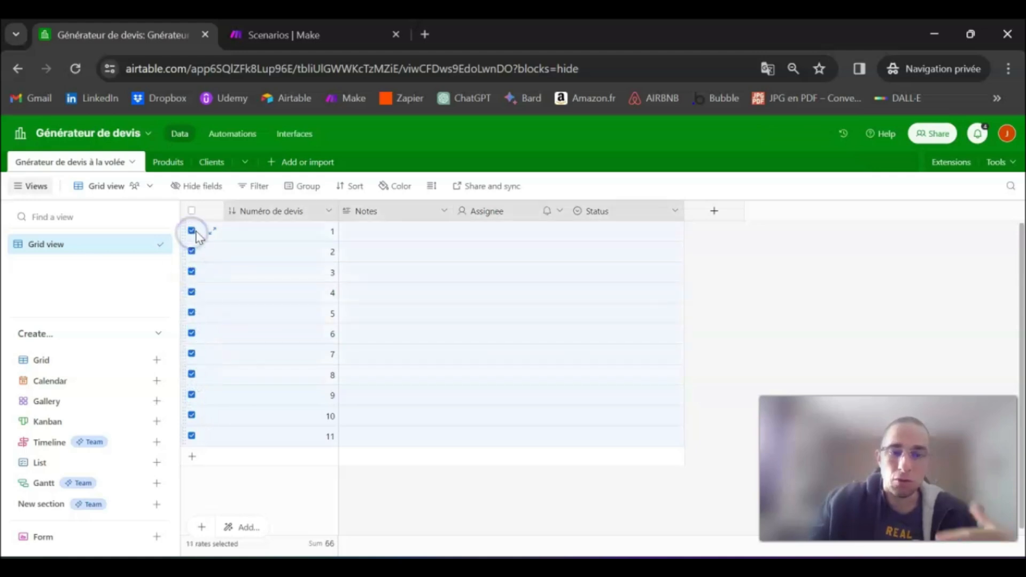
pyautogui.rightClick(198, 236)
pyautogui.click(267, 283)
pyautogui.click(615, 362)
pyautogui.click(275, 236)
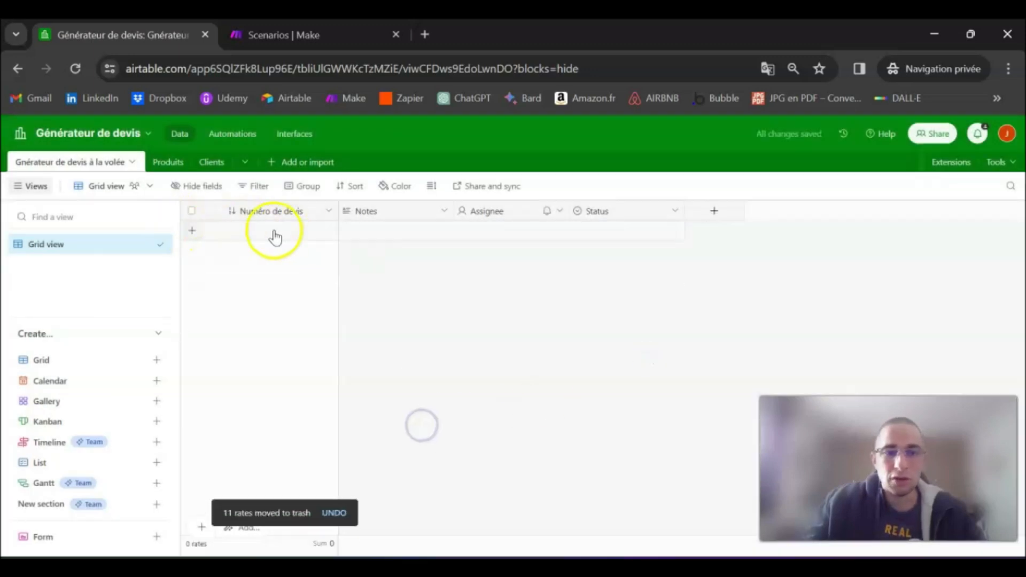
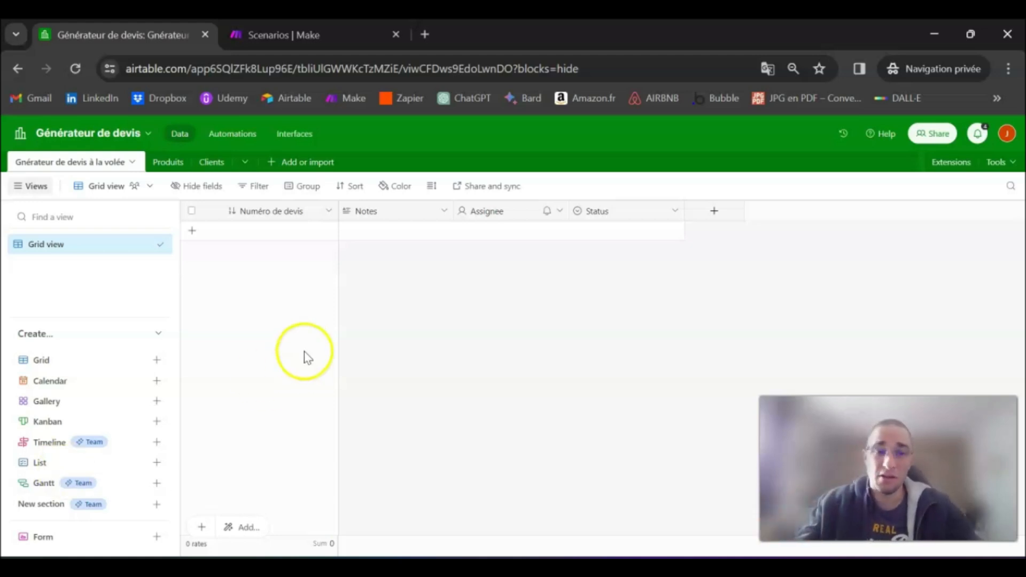
# Delete the Notes, Assignee and Status fields together from the quote table
pyautogui.click(416, 207)
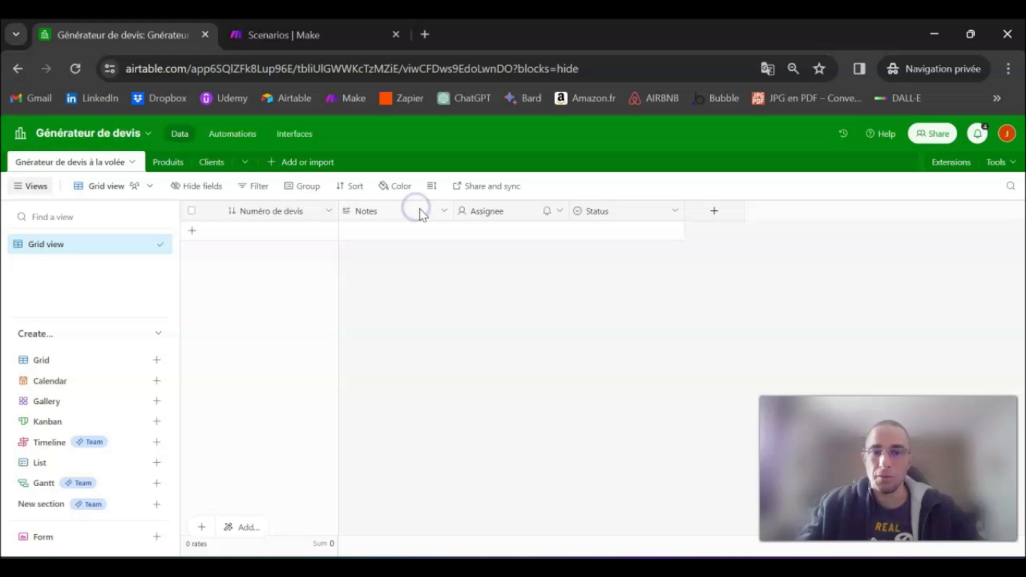
pyautogui.click(409, 231)
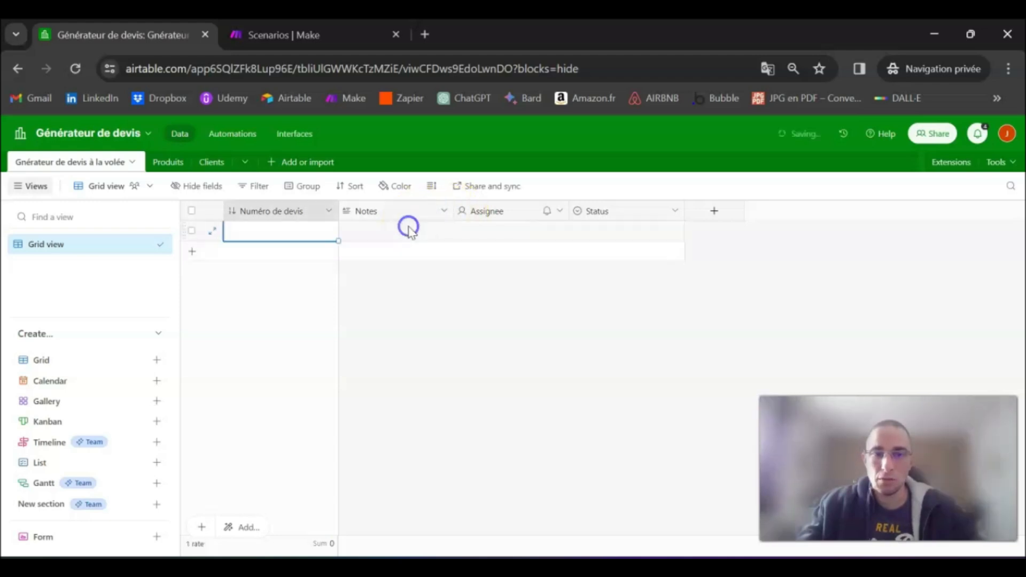
pyautogui.click(416, 224)
pyautogui.moveTo(413, 217); pyautogui.dragTo(593, 211)
pyautogui.rightClick(592, 211)
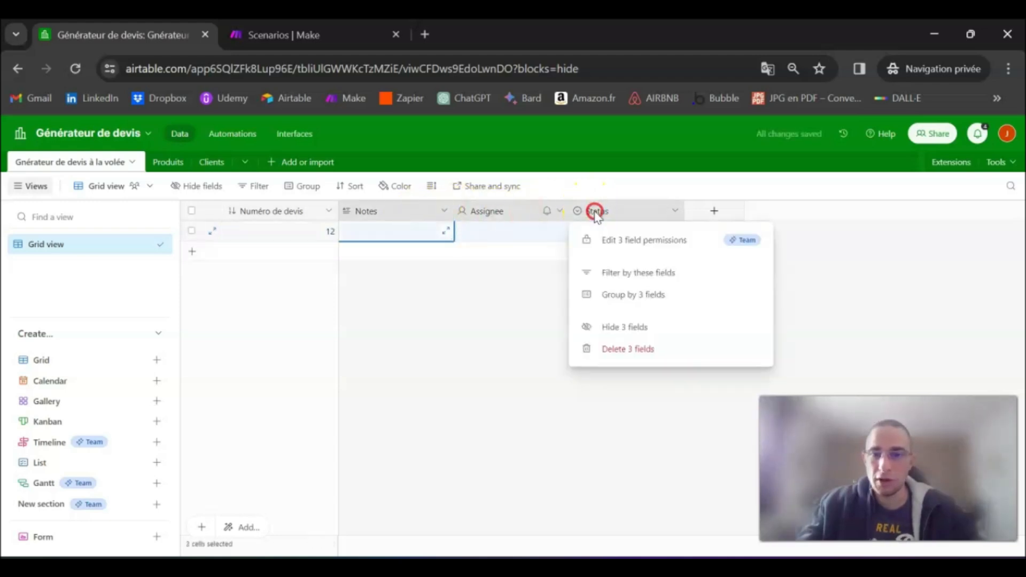
pyautogui.click(635, 349)
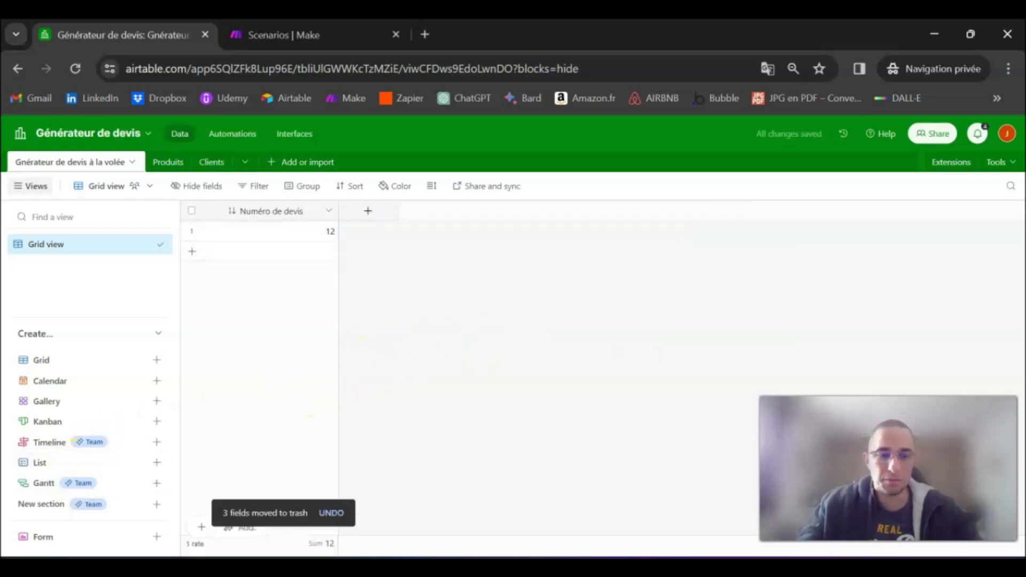
# Add a Date field named "Date d'émission du devis" to the quote table, using the ISO date format
pyautogui.click(366, 213)
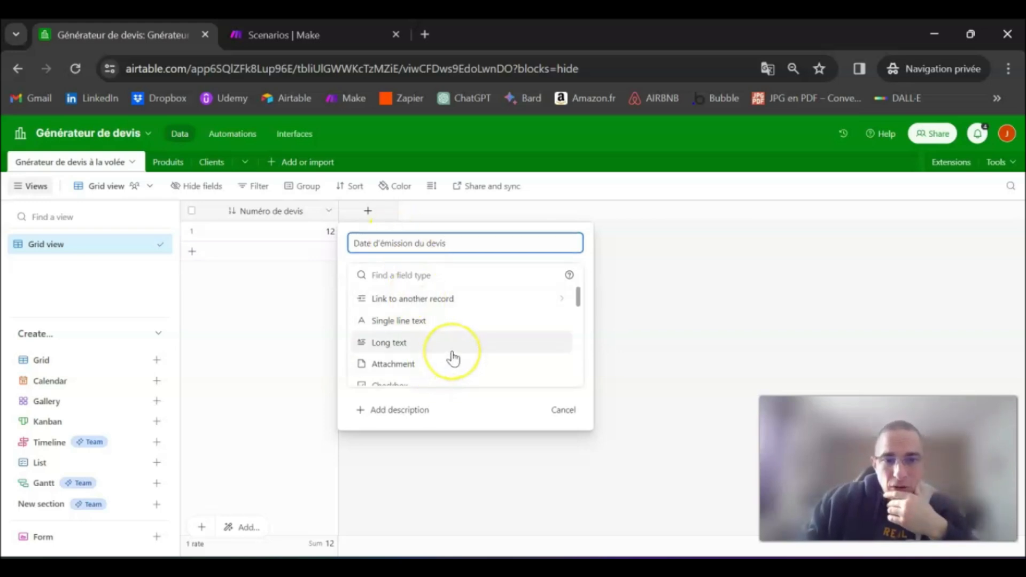
pyautogui.scroll(-4, 453, 358)
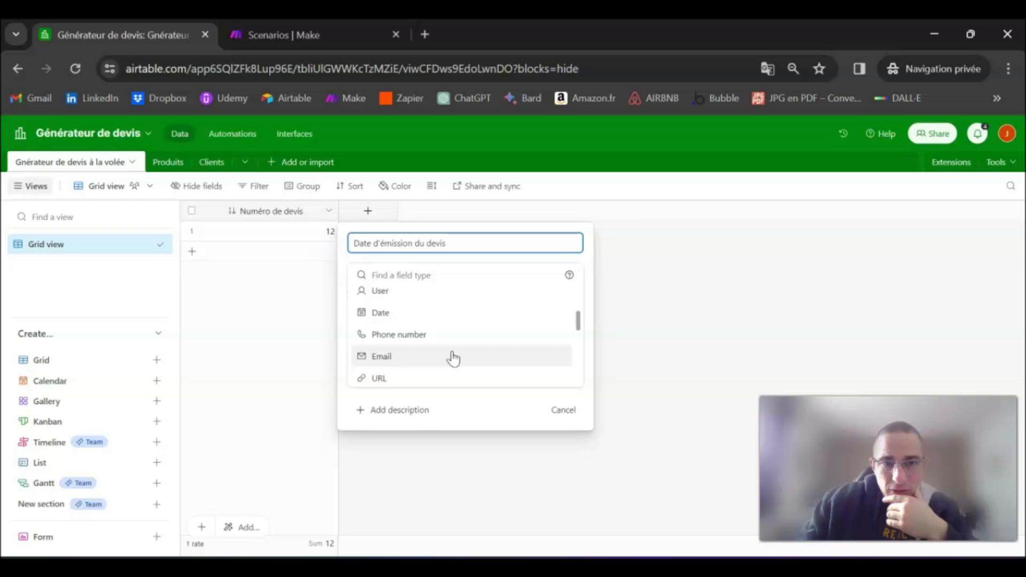
pyautogui.click(419, 312)
pyautogui.click(414, 339)
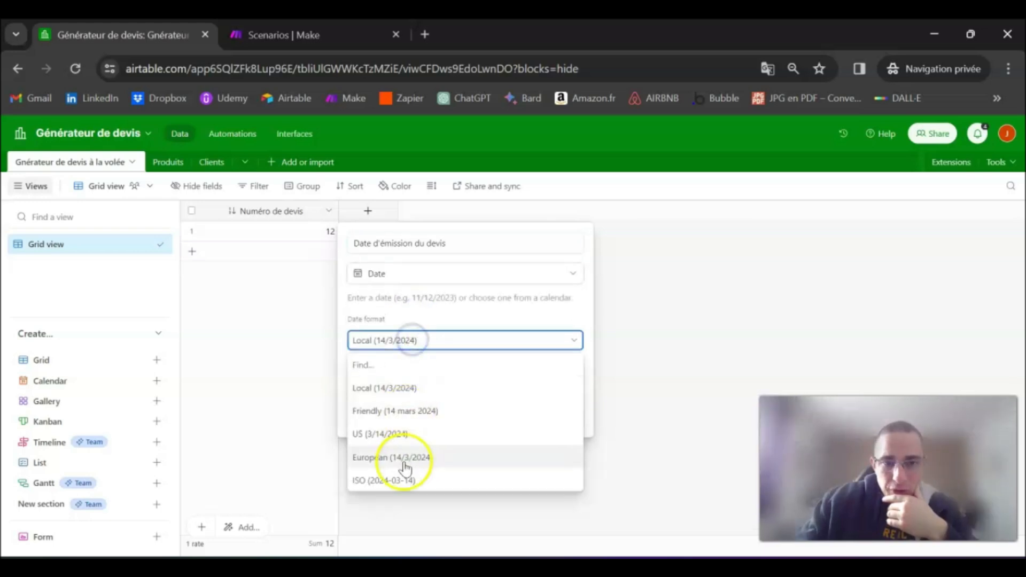
pyautogui.click(384, 481)
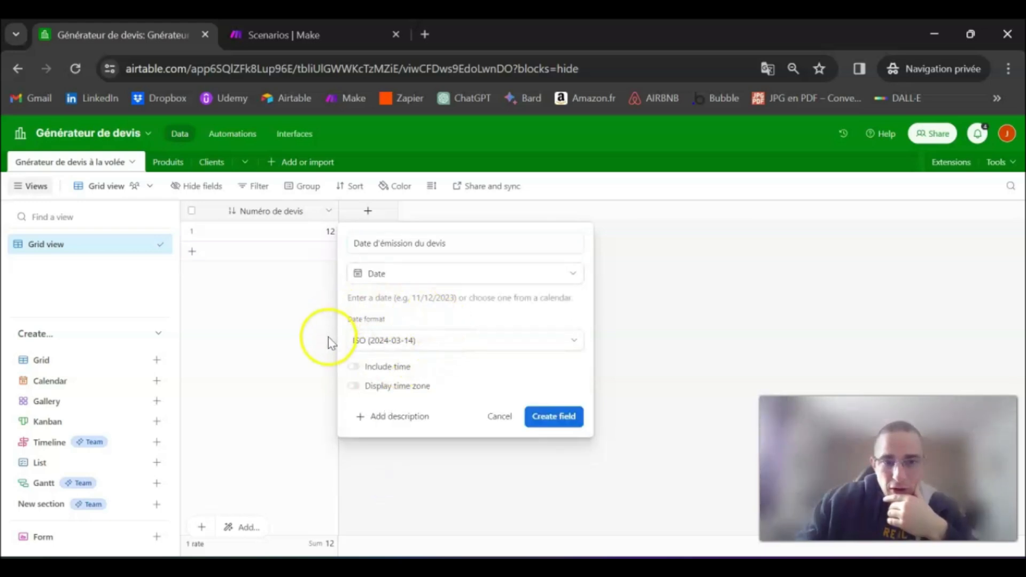
pyautogui.click(553, 418)
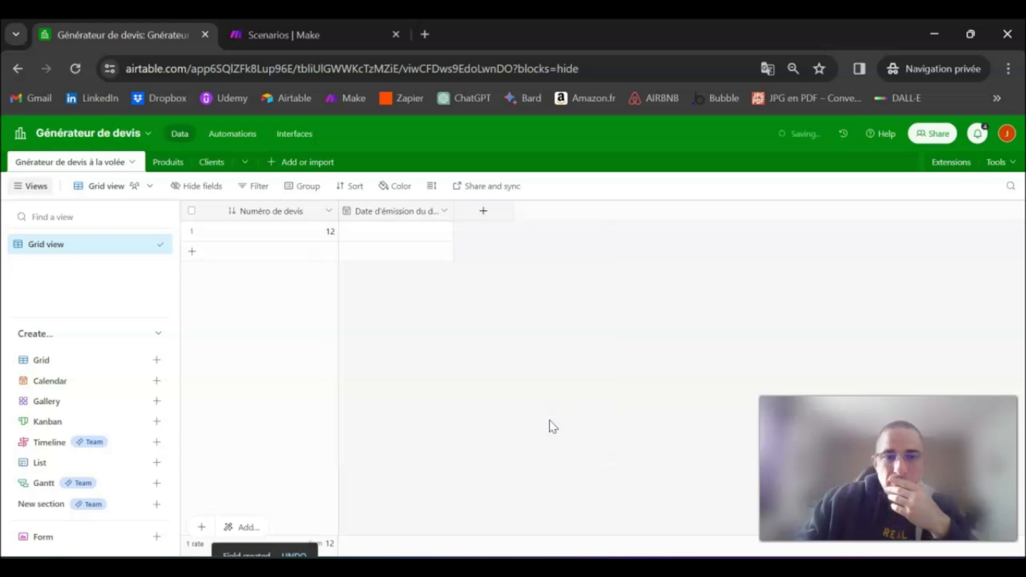
# Add a Created time field named "Création du devis" to the quote table, with the time excluded
pyautogui.click(480, 212)
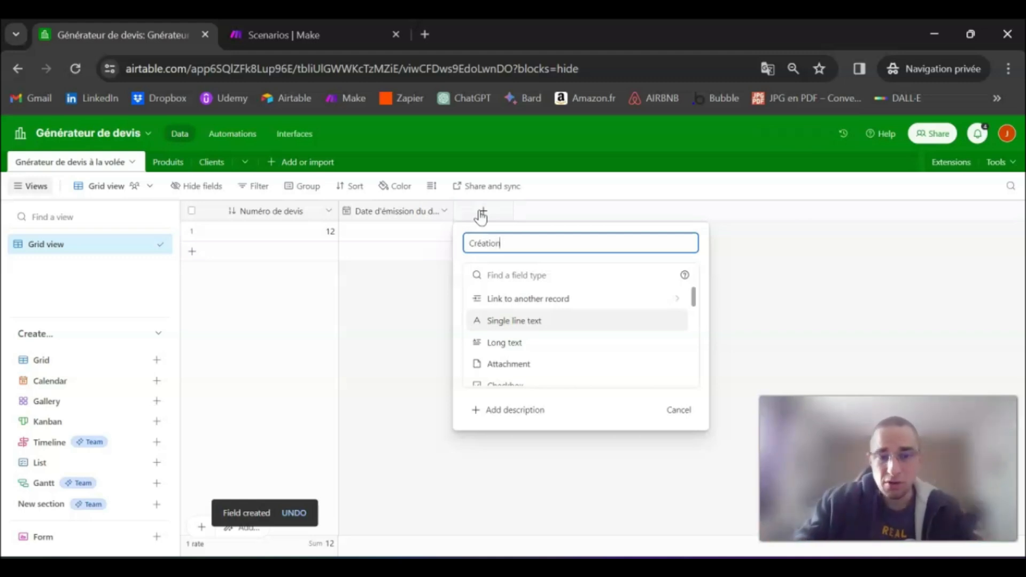
pyautogui.write('Création du devis')
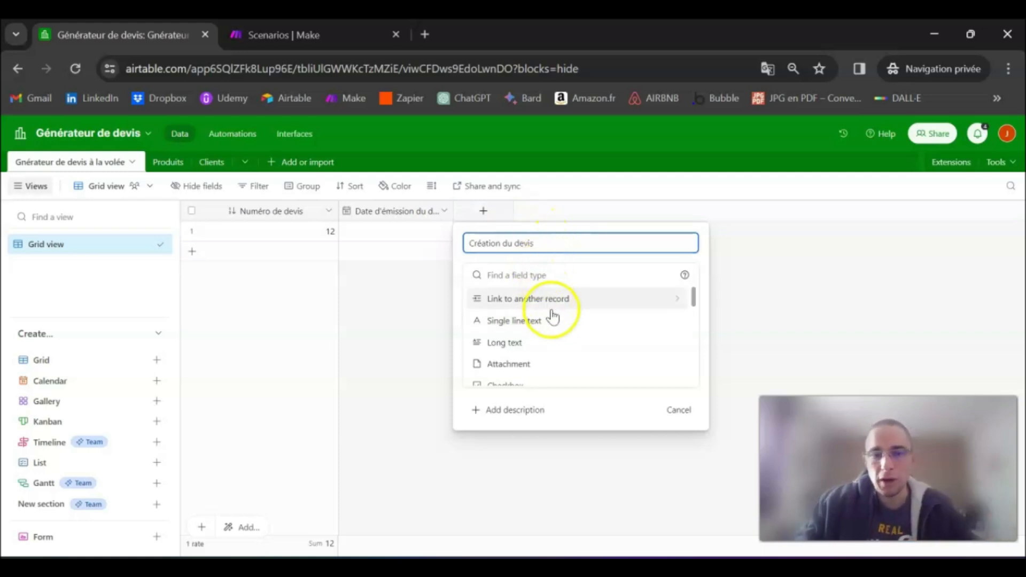
pyautogui.scroll(-6, 559, 325)
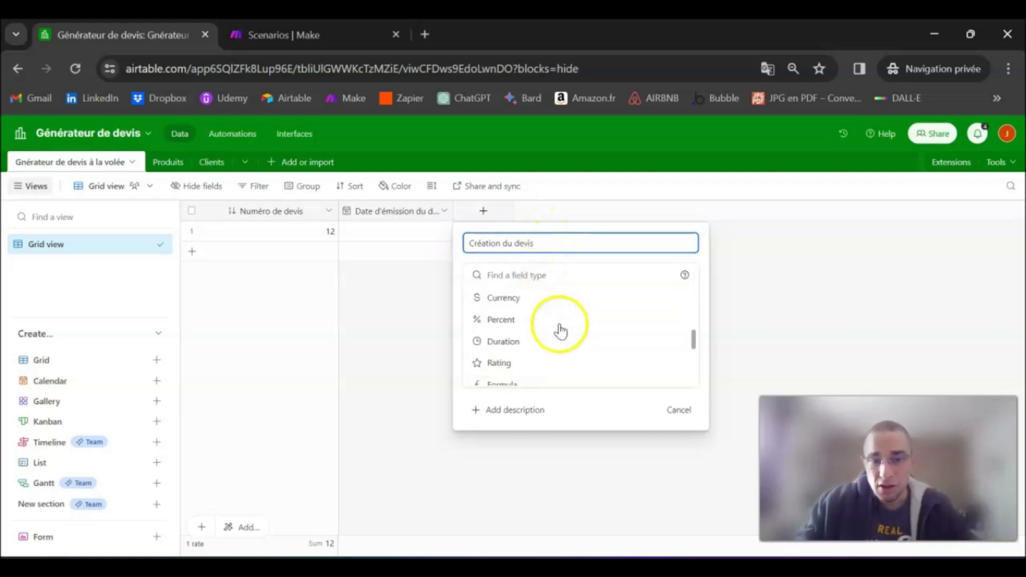
pyautogui.scroll(-2, 561, 353)
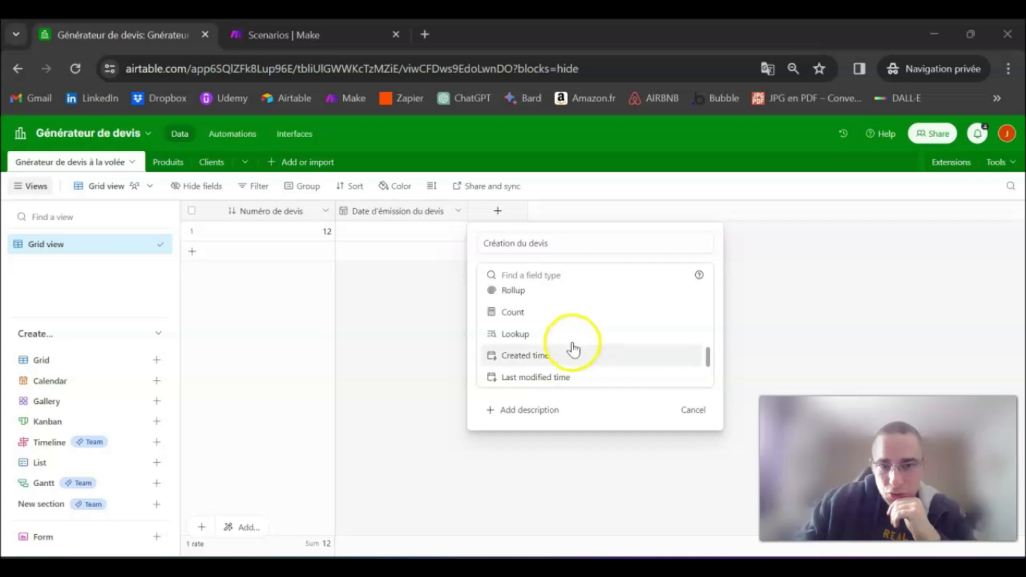
pyautogui.click(526, 356)
pyautogui.click(519, 368)
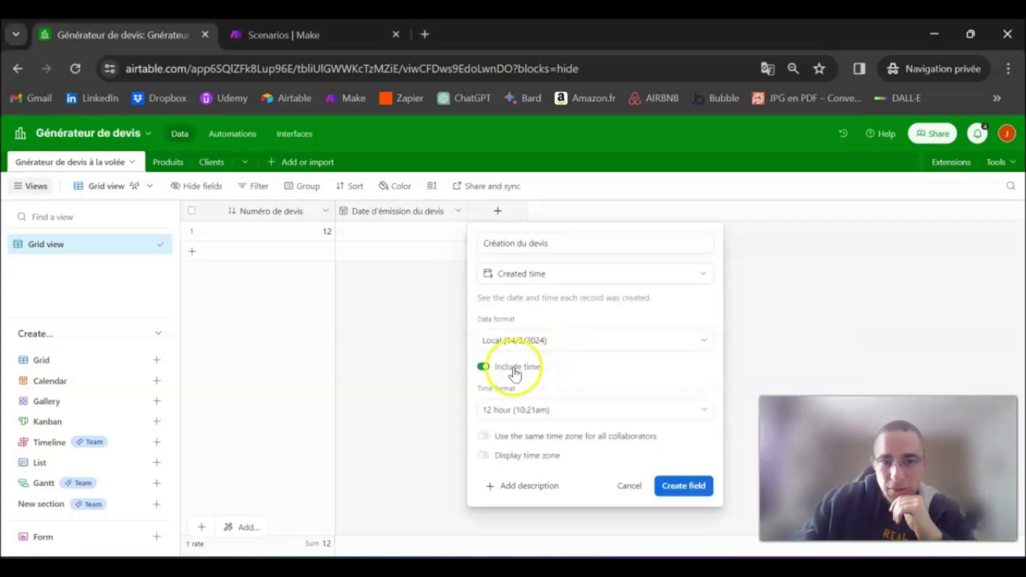
pyautogui.click(484, 368)
pyautogui.click(683, 435)
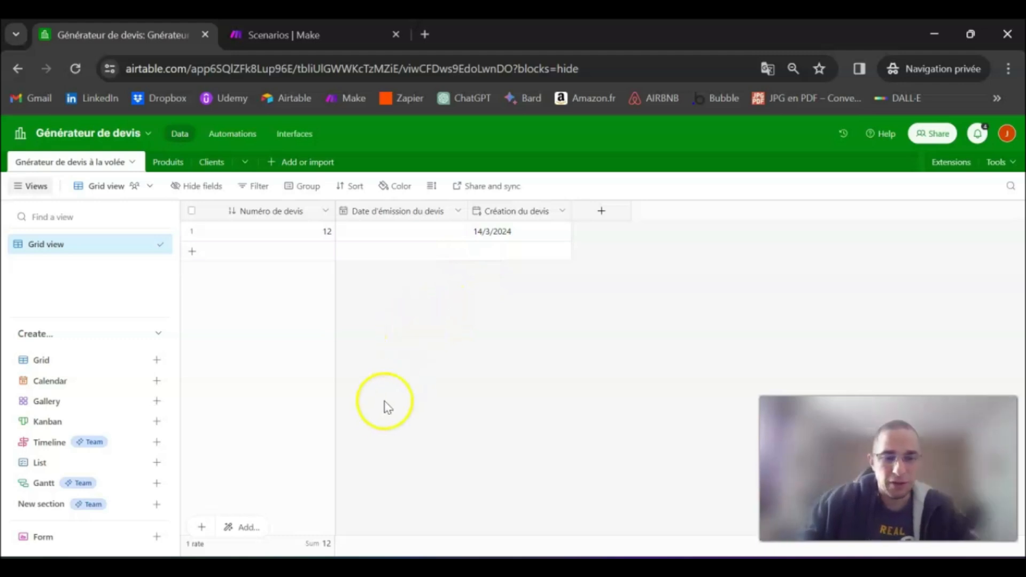
# Switch to the PandaDoc quote template, place it side by side with the Airtable base, and hide the template's content blocks
pyautogui.click(310, 559)
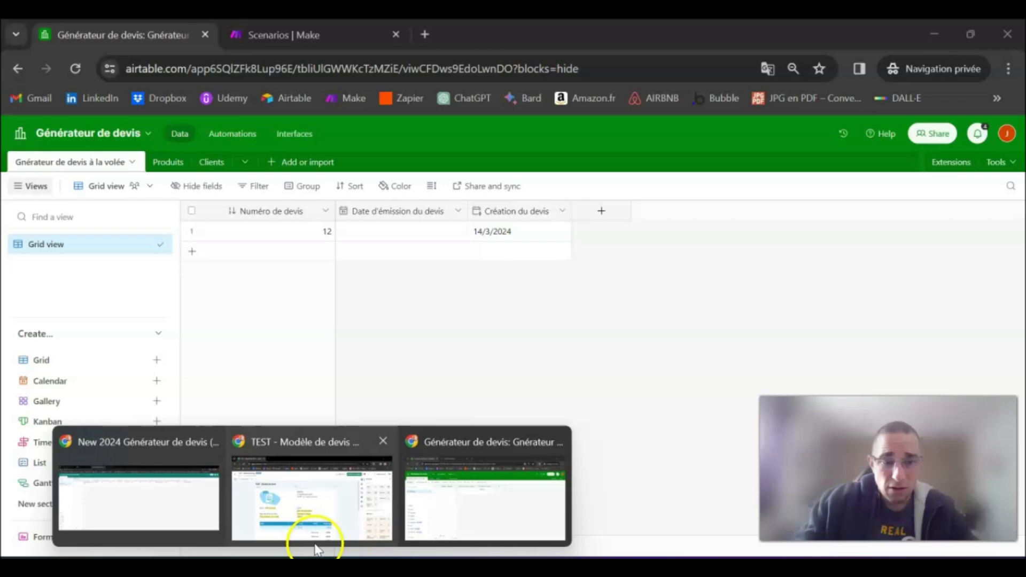
pyautogui.click(313, 526)
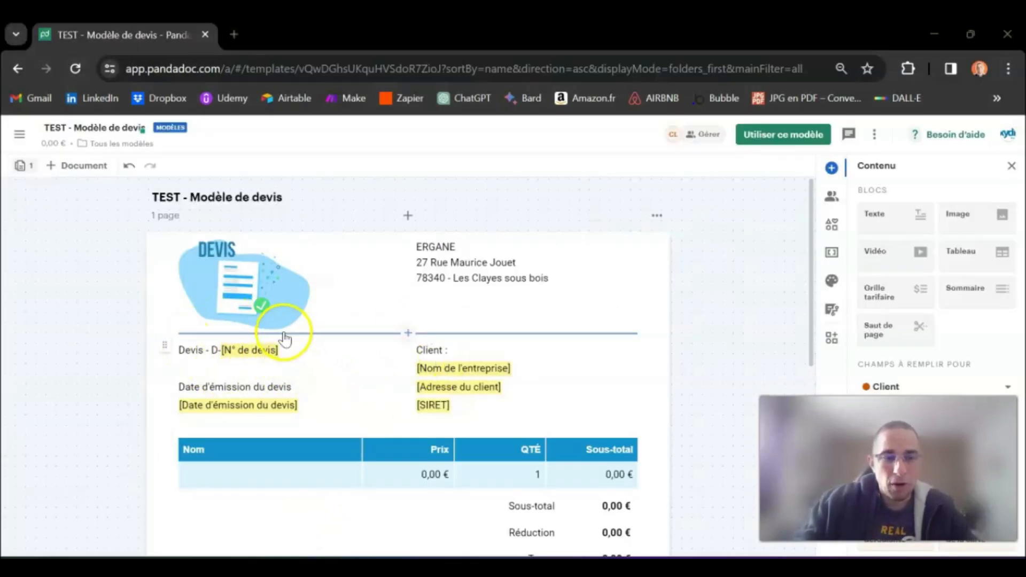
pyautogui.moveTo(412, 43); pyautogui.dragTo(2, 267)
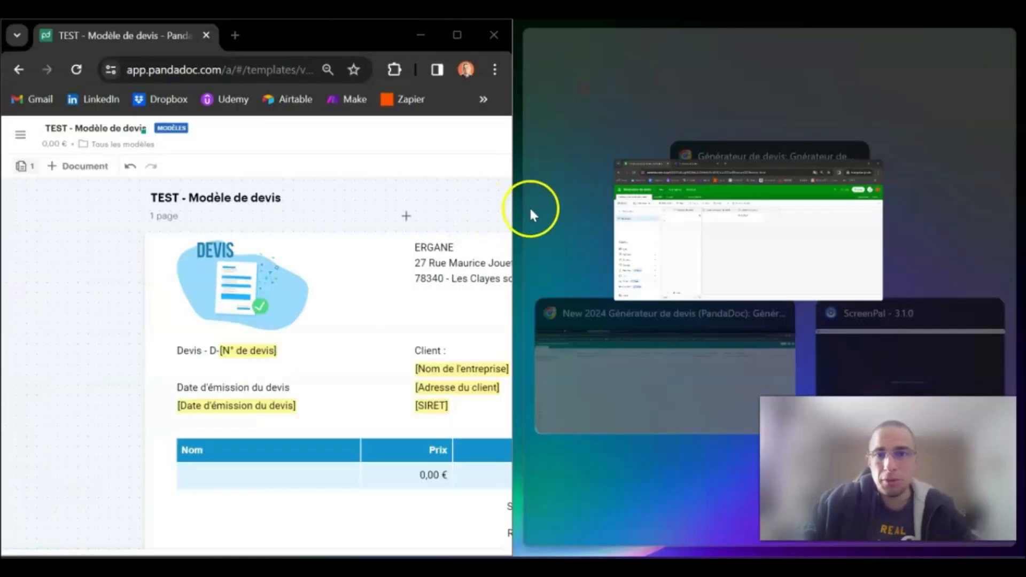
pyautogui.click(744, 217)
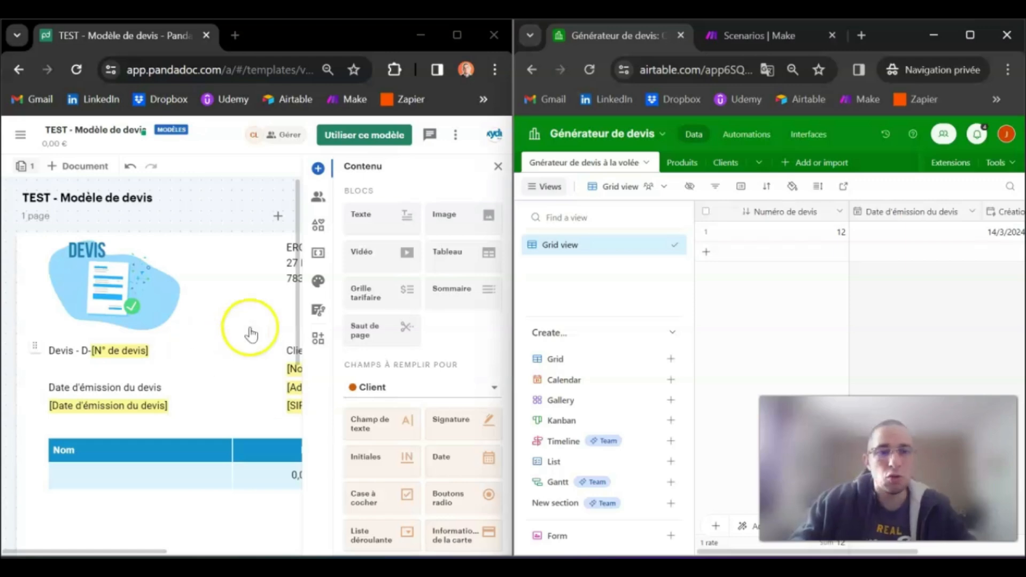
pyautogui.click(498, 168)
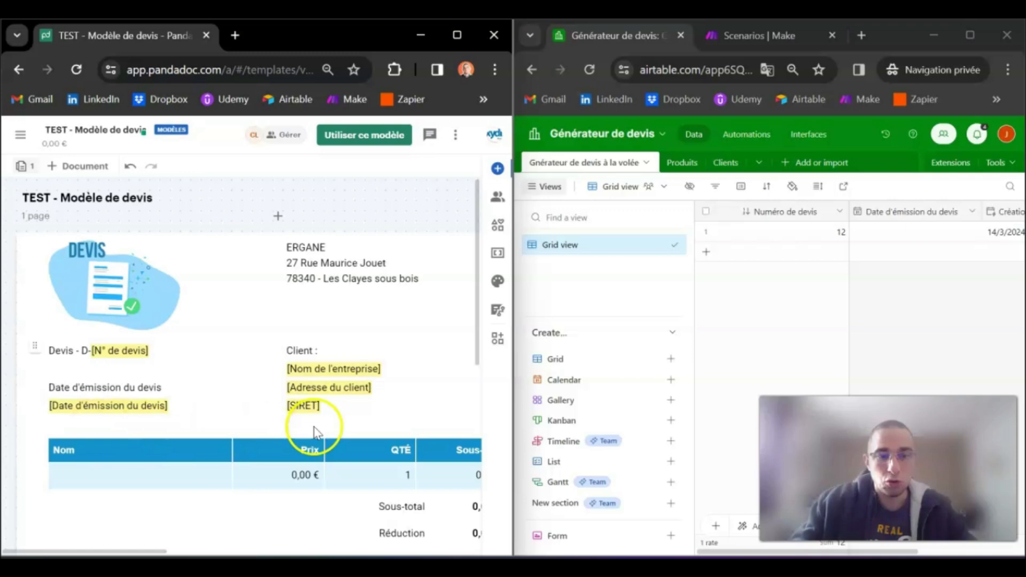
# Review the quote template's layout and compare its client variables with the fields of the Clients table
pyautogui.scroll(-2, 362, 378)
pyautogui.scroll(-1, 372, 381)
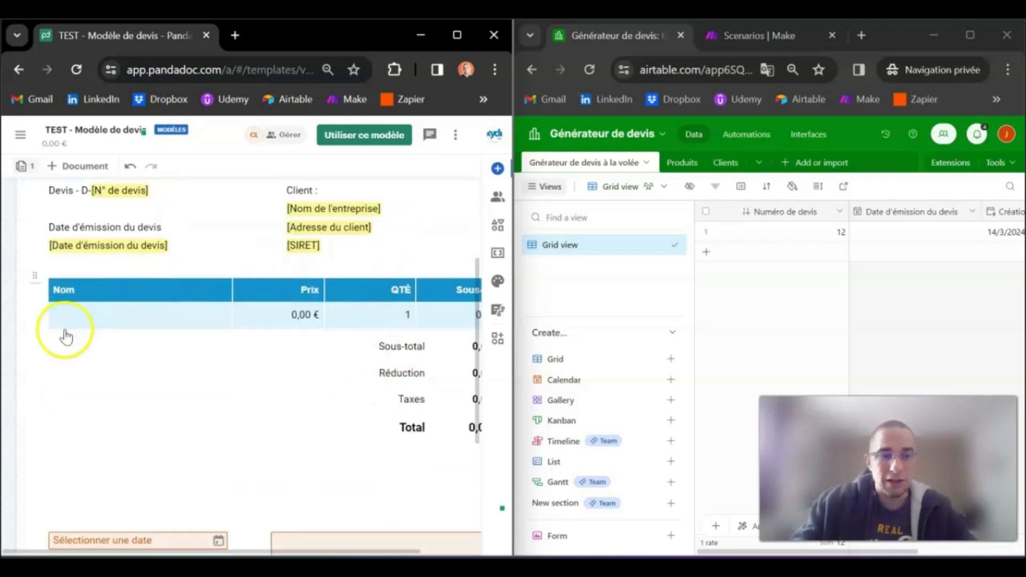
pyautogui.scroll(3, 416, 422)
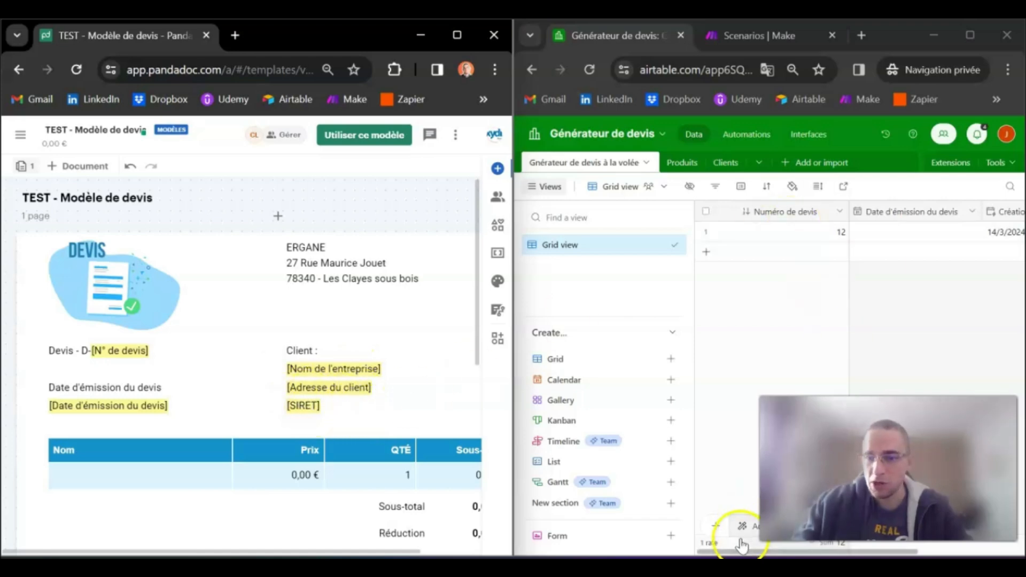
pyautogui.moveTo(736, 553)
pyautogui.mouseDown()
pyautogui.moveTo(886, 553)
pyautogui.moveTo(736, 553)
pyautogui.mouseUp()
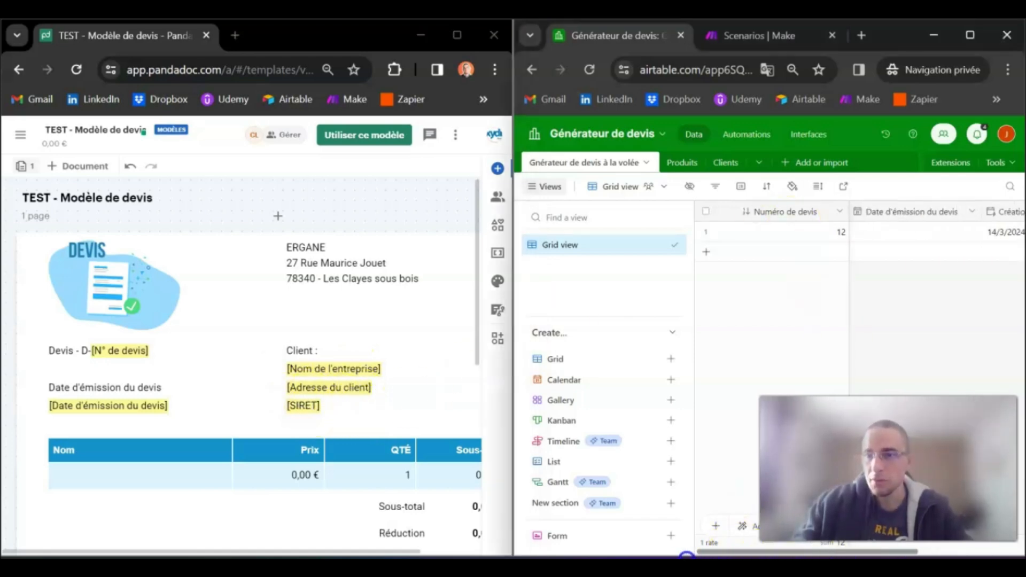
pyautogui.click(723, 163)
pyautogui.moveTo(738, 552); pyautogui.dragTo(930, 552)
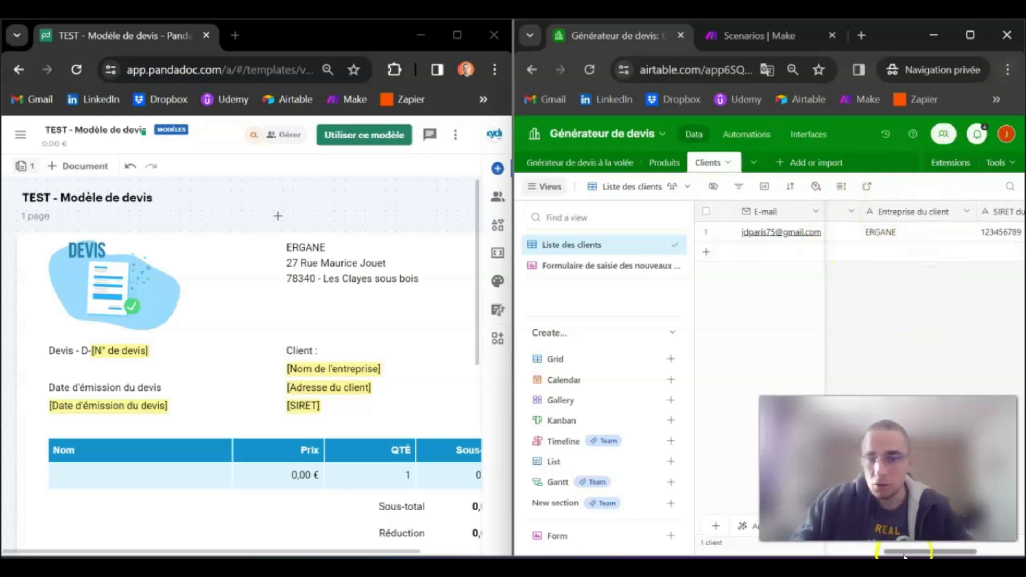
pyautogui.moveTo(908, 556); pyautogui.dragTo(943, 550)
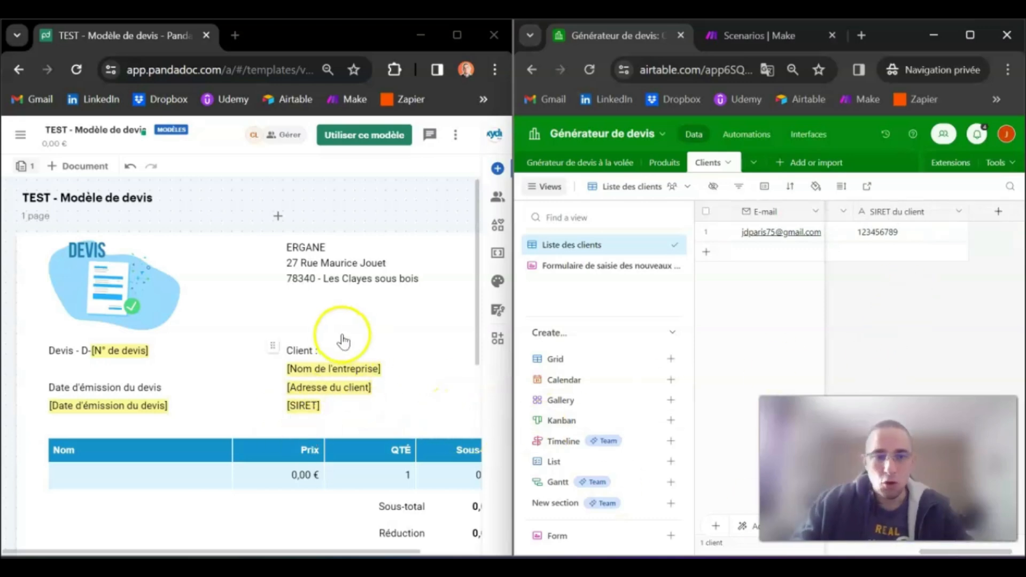
# Compare the columns of the template's pricing table with the name, description and amount fields of the Produits table
pyautogui.scroll(-3, 222, 378)
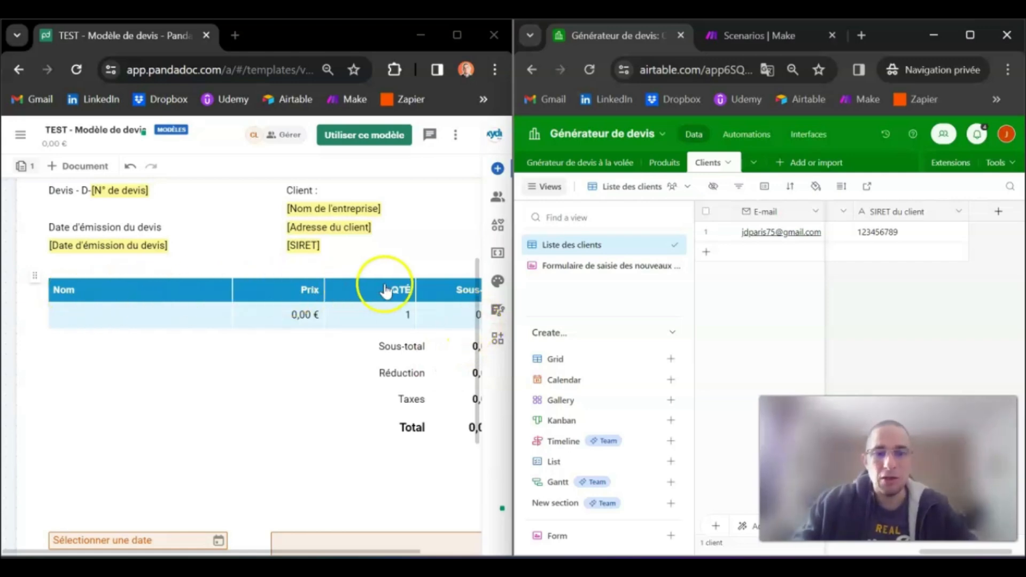
pyautogui.click(654, 170)
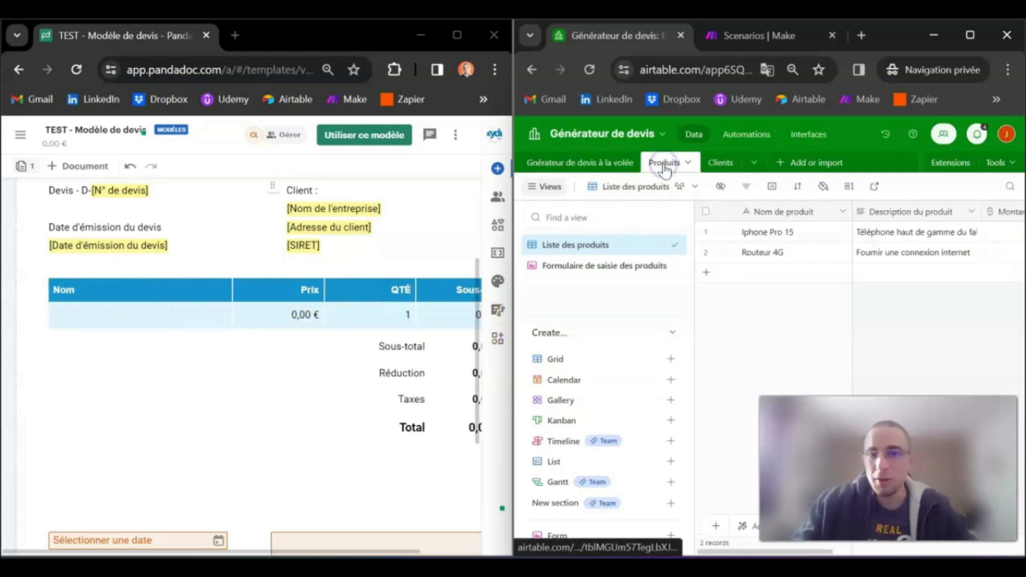
pyautogui.click(587, 163)
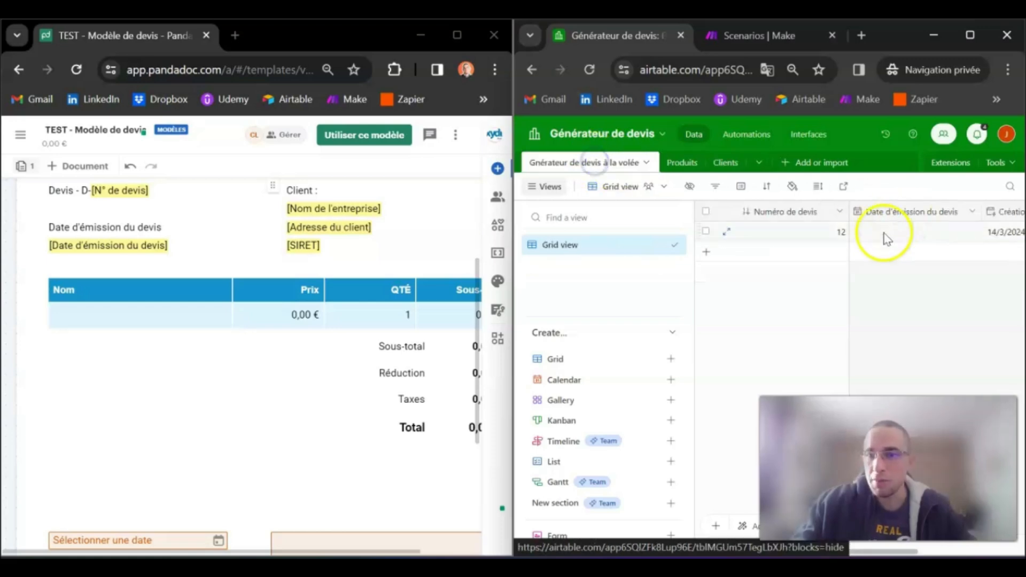
pyautogui.click(668, 168)
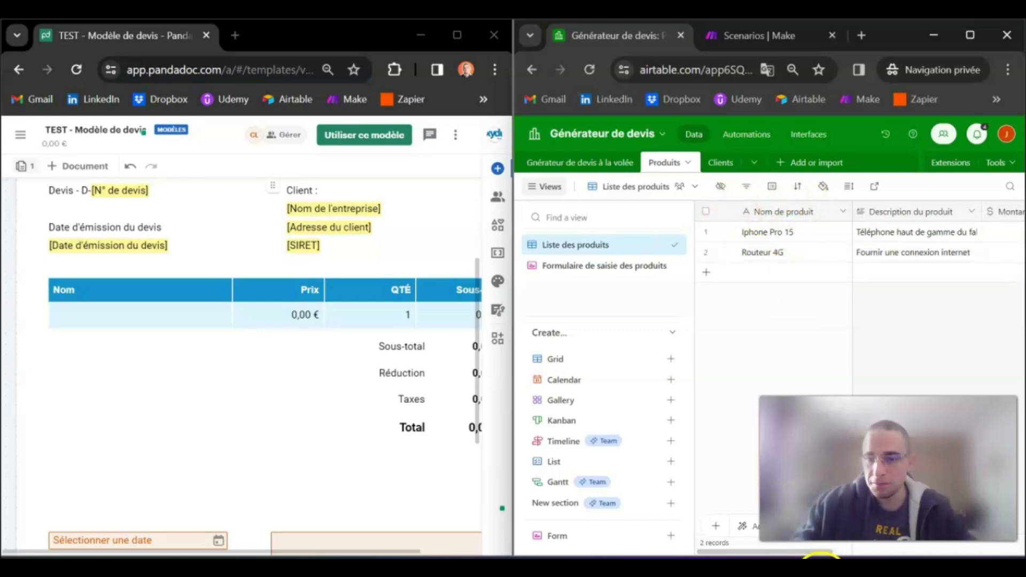
pyautogui.moveTo(820, 551); pyautogui.dragTo(844, 550)
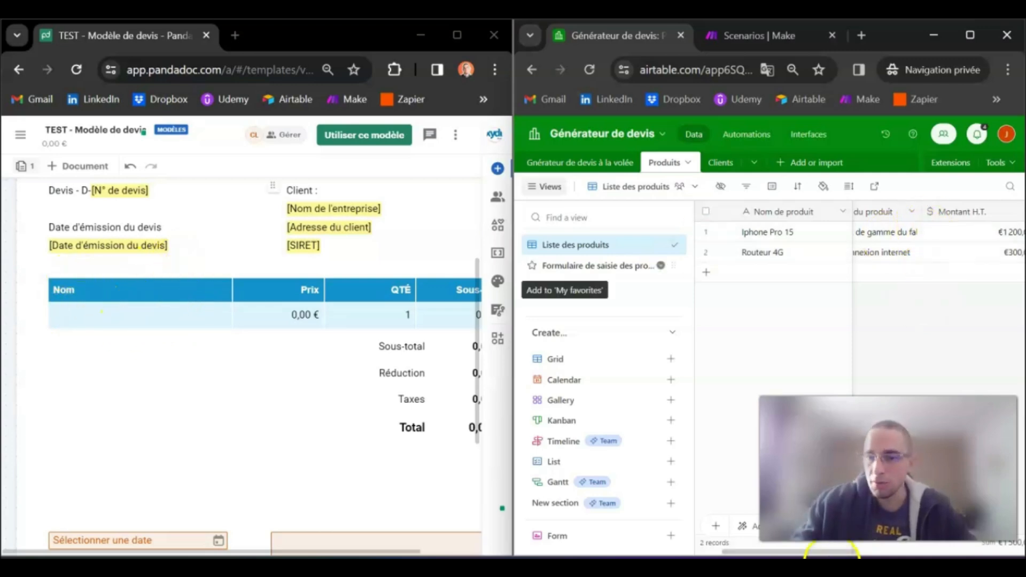
pyautogui.moveTo(836, 556); pyautogui.dragTo(972, 547)
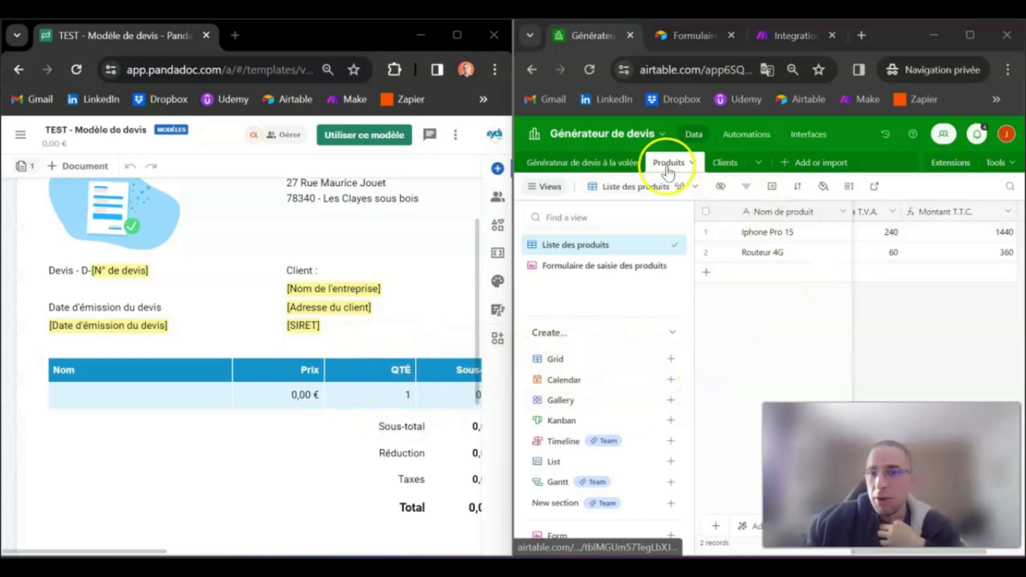
# Add a Number field named "Quantité du produit" to the quote table "Générateur de devis à la volée"
pyautogui.click(591, 163)
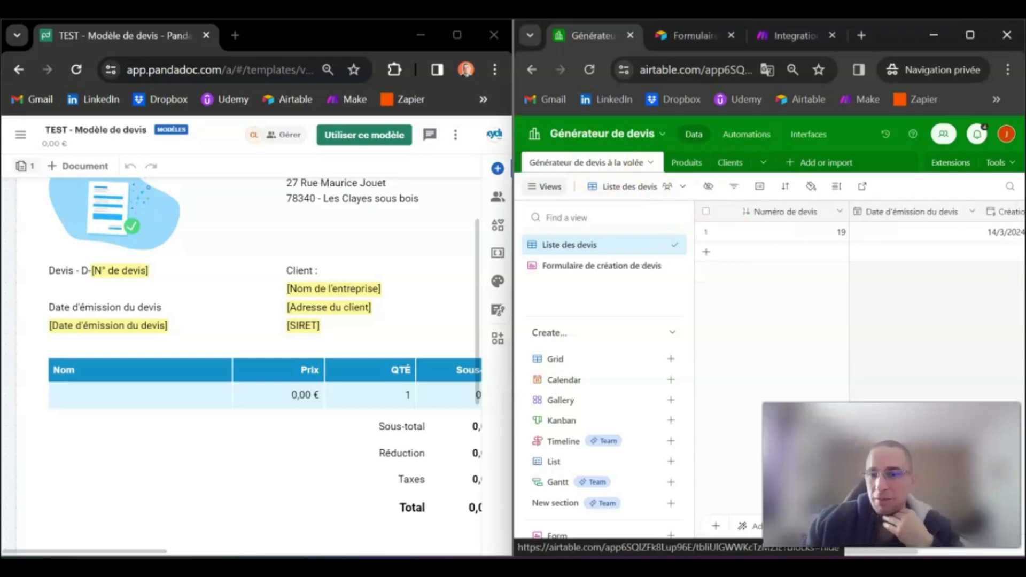
pyautogui.moveTo(775, 554); pyautogui.dragTo(900, 553)
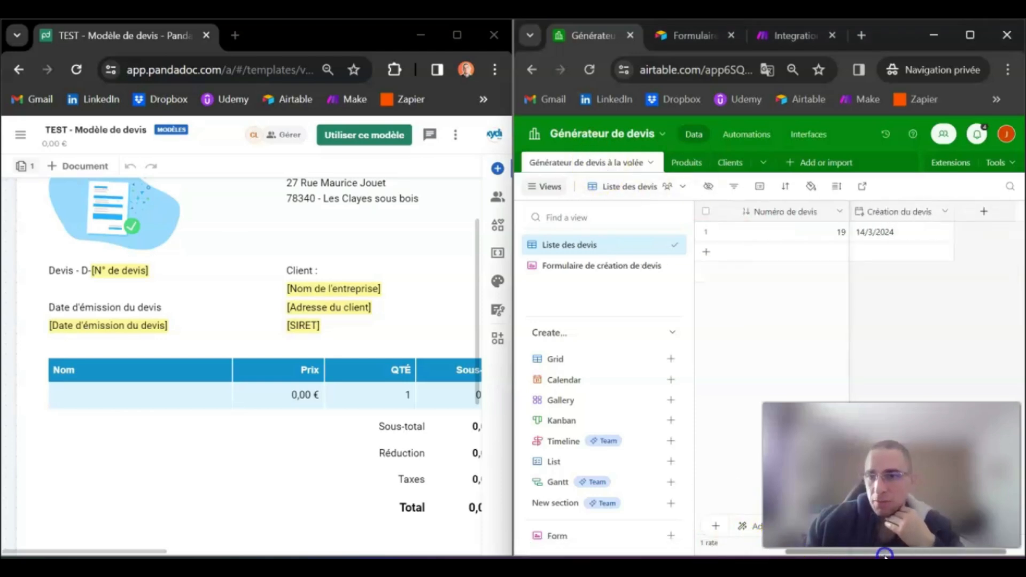
pyautogui.click(958, 212)
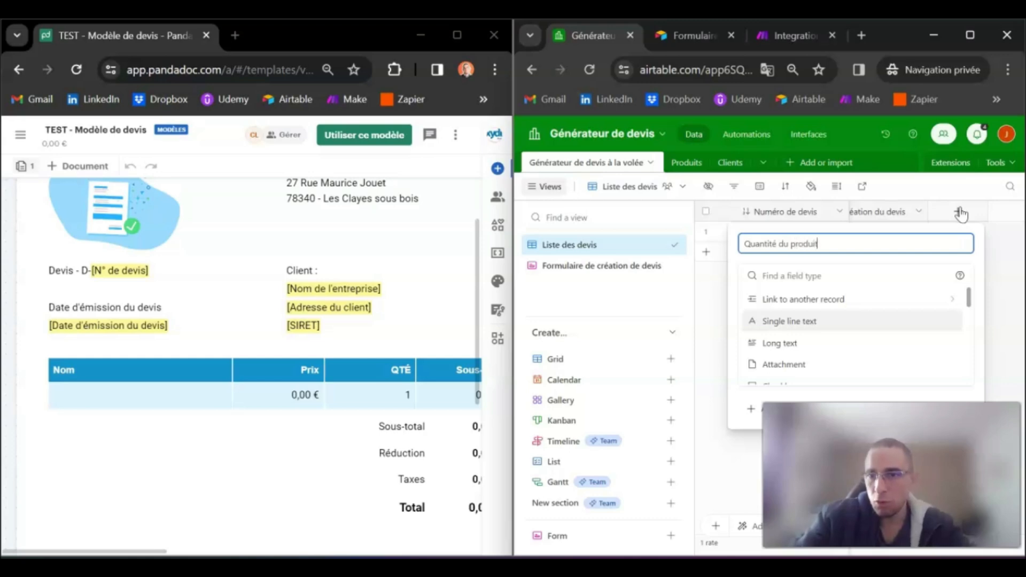
pyautogui.scroll(-2, 813, 321)
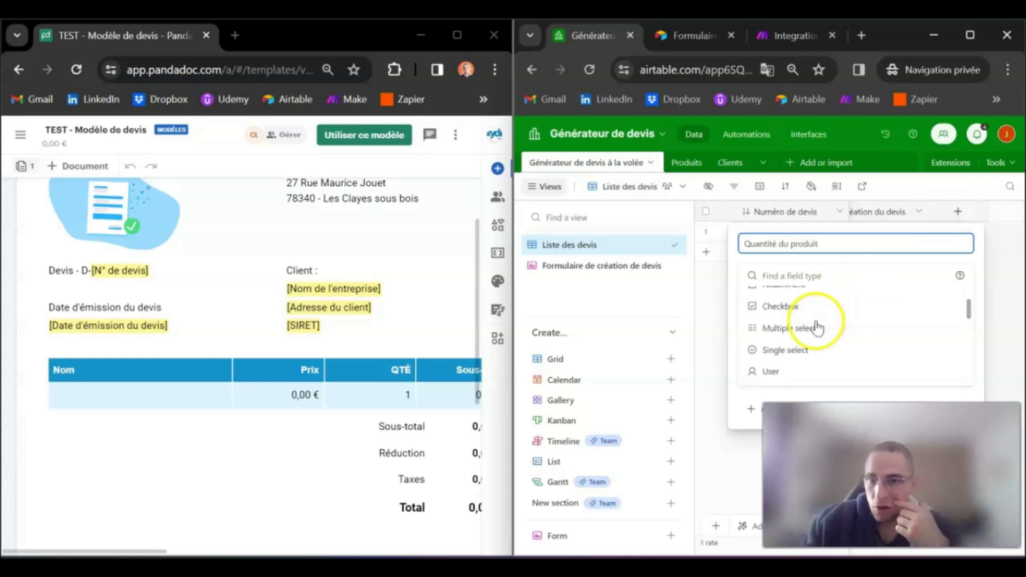
pyautogui.scroll(-2, 815, 353)
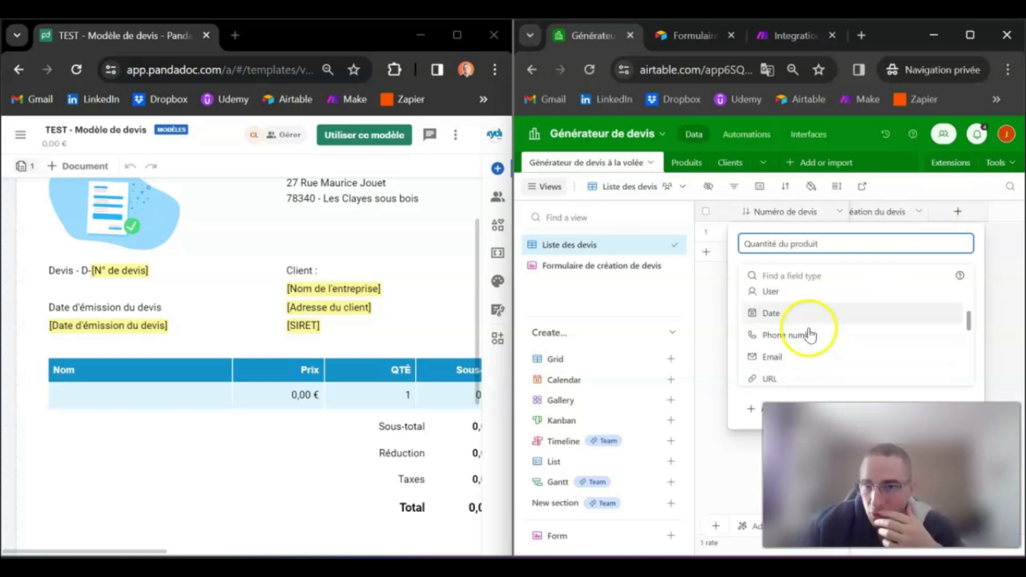
pyautogui.scroll(4, 810, 345)
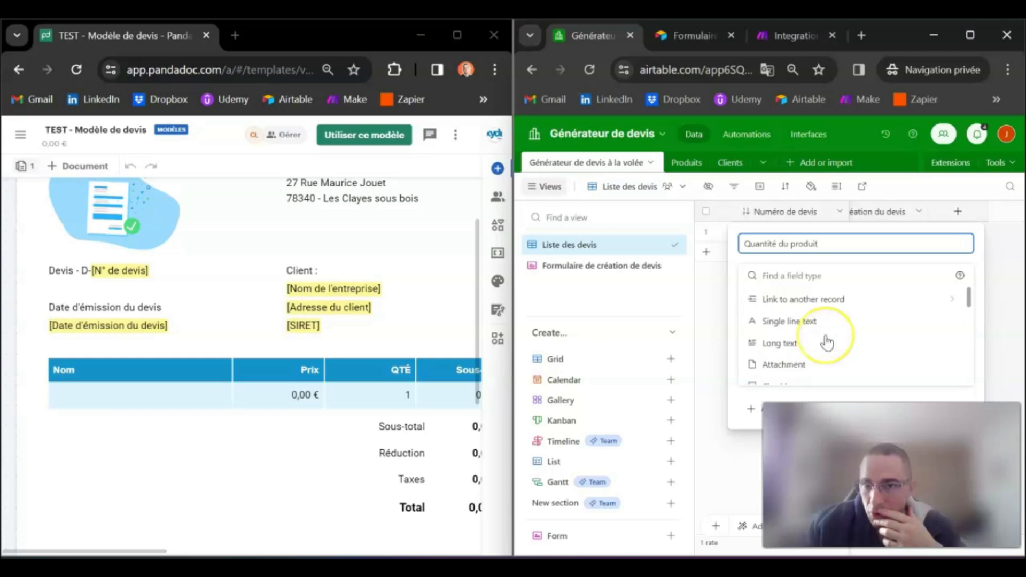
pyautogui.scroll(-2, 823, 342)
pyautogui.scroll(-4, 825, 341)
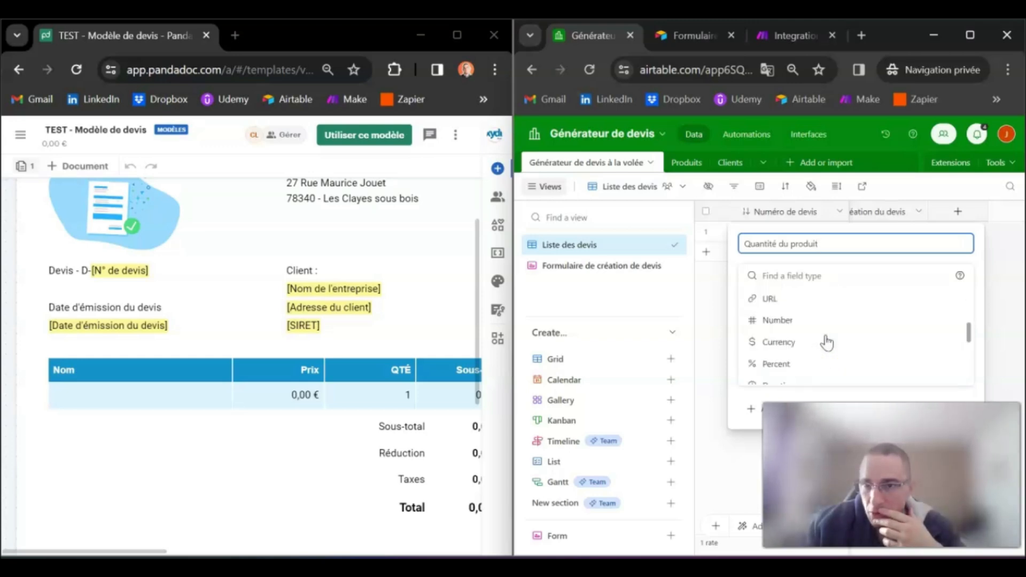
pyautogui.click(811, 319)
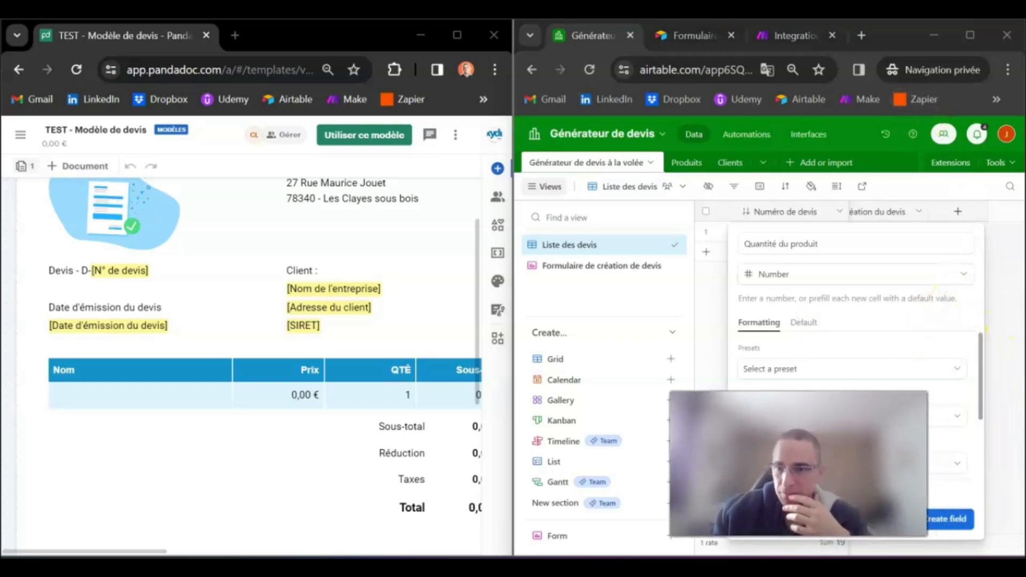
pyautogui.click(947, 516)
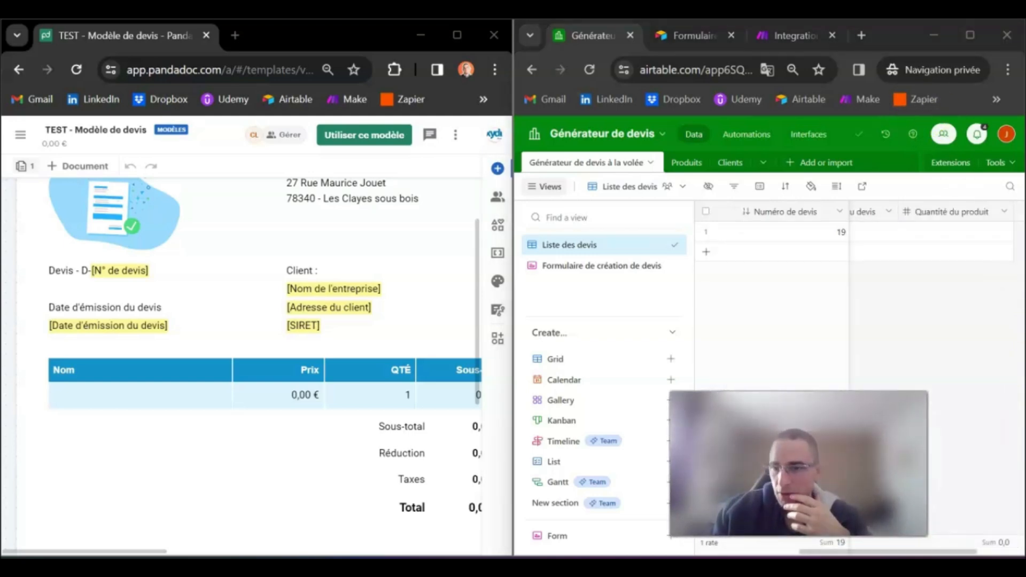
pyautogui.click(917, 320)
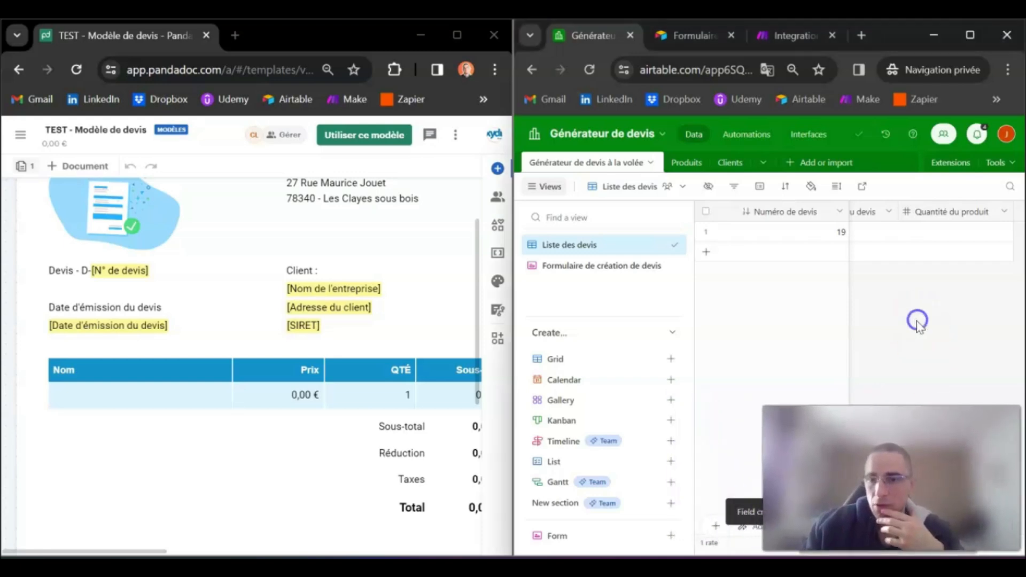
# Compare the whole PandaDoc template, including its date and signature fields, with the columns of the quote table
pyautogui.moveTo(834, 551)
pyautogui.mouseDown()
pyautogui.moveTo(742, 551)
pyautogui.moveTo(884, 551)
pyautogui.moveTo(695, 546)
pyautogui.mouseUp()
pyautogui.scroll(-5, 272, 340)
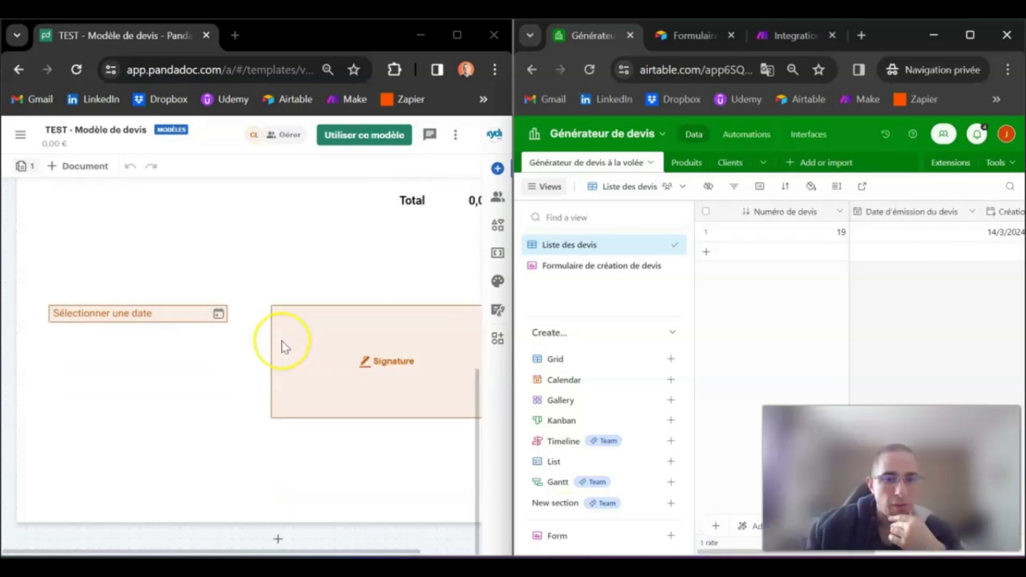
pyautogui.scroll(6, 282, 342)
pyautogui.scroll(-6, 281, 342)
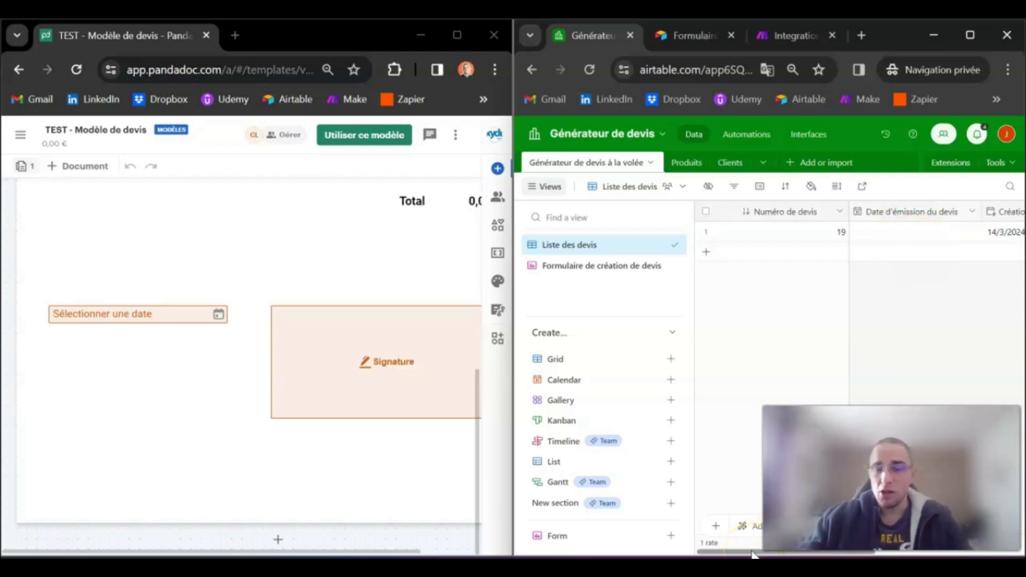
pyautogui.moveTo(751, 555); pyautogui.dragTo(955, 557)
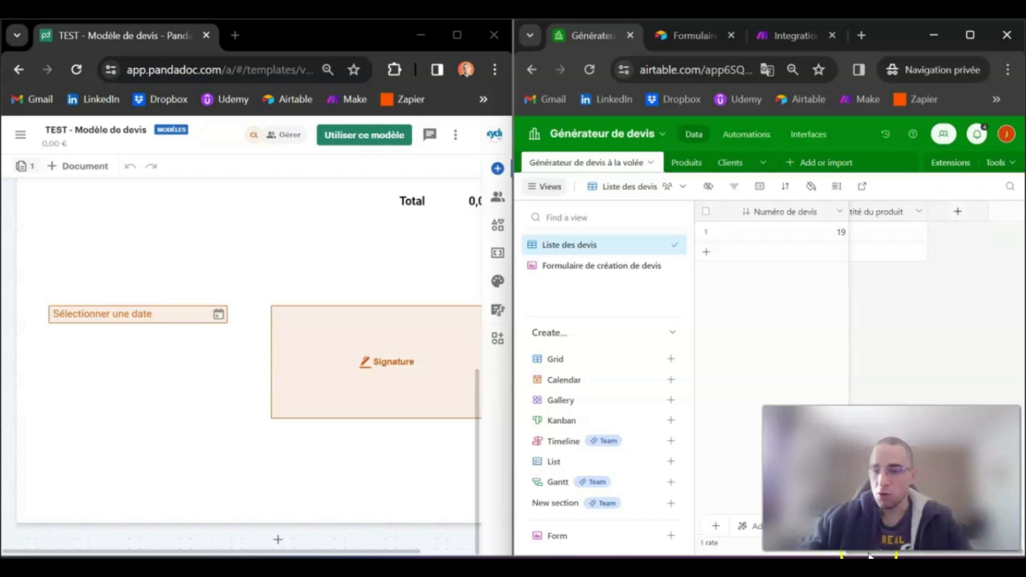
pyautogui.moveTo(871, 553); pyautogui.dragTo(664, 547)
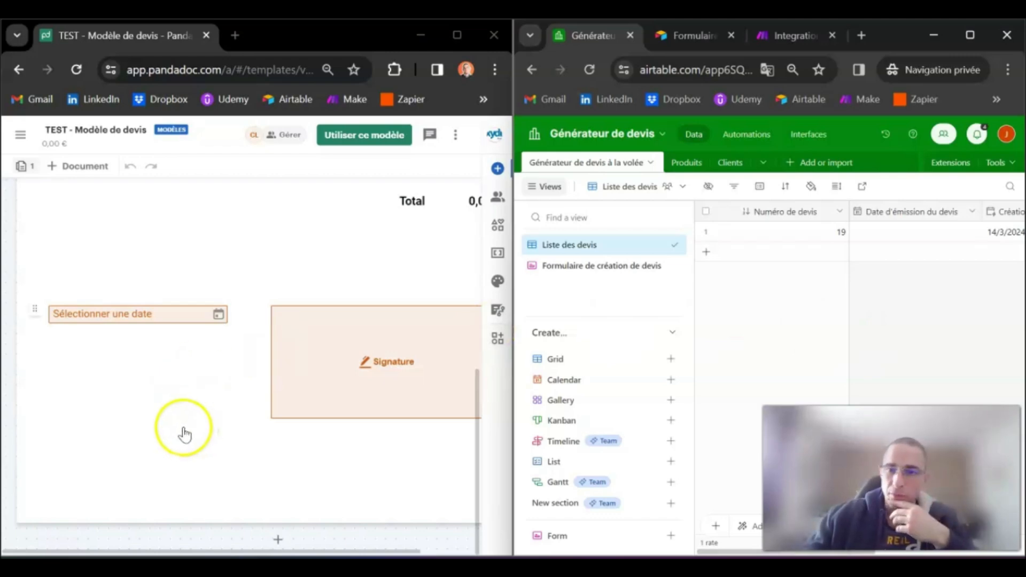
# Maximize the Airtable window and replace the old quote form with a collaborative form view named "Formulaire de saisie des devis"
pyautogui.click(969, 35)
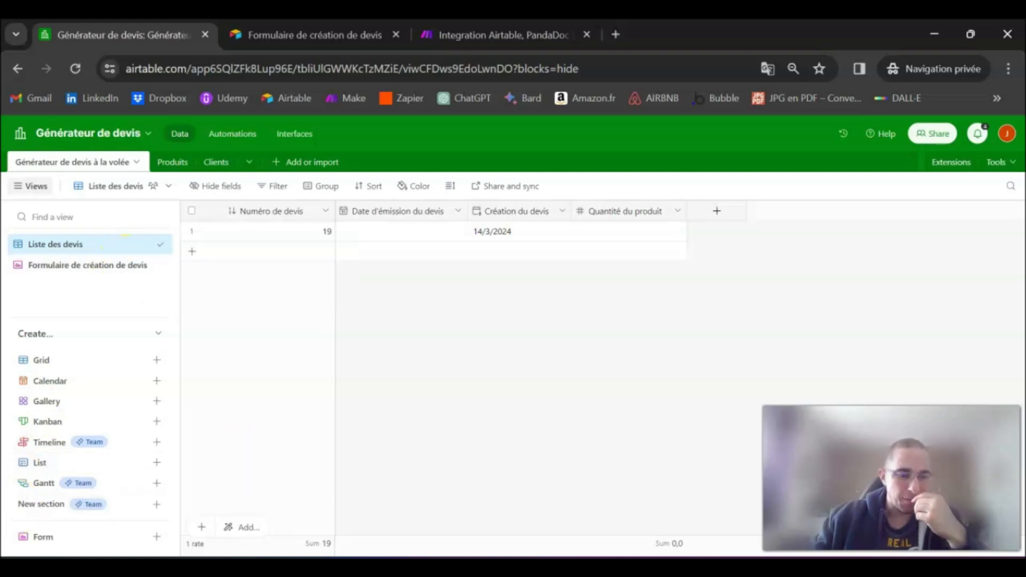
pyautogui.click(54, 537)
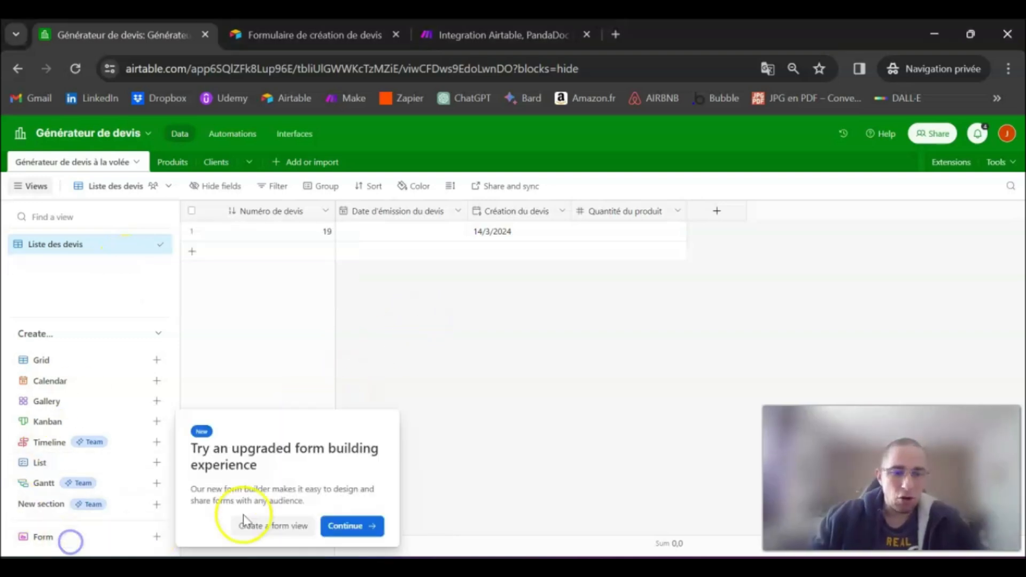
pyautogui.click(274, 528)
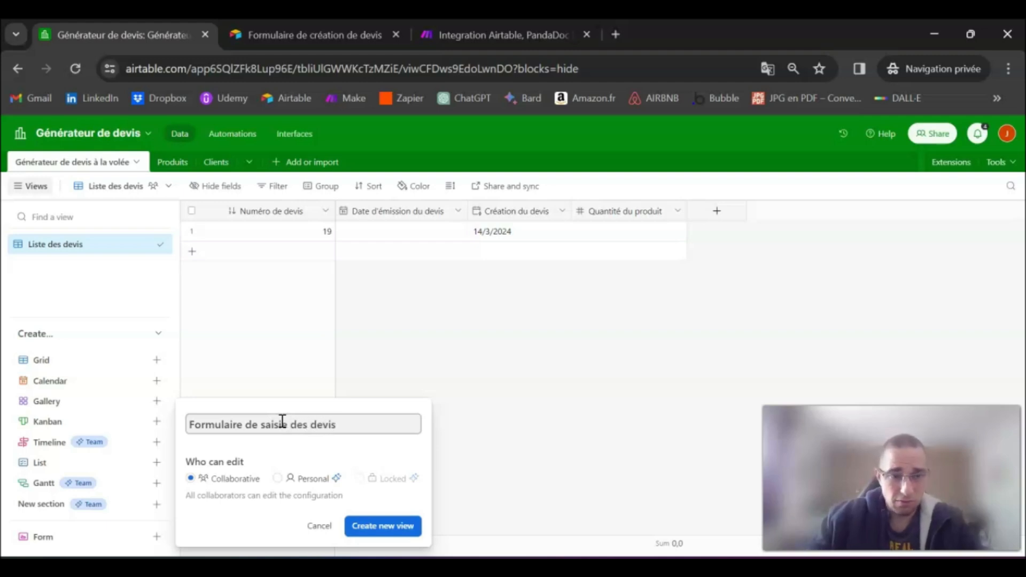
pyautogui.click(366, 525)
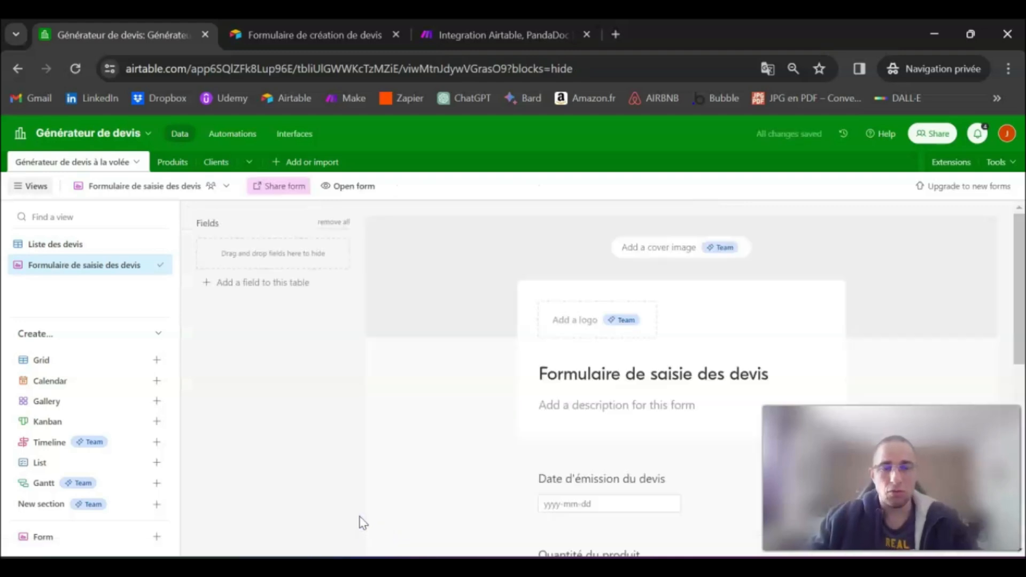
# Review the new quote form in the editor and on its public page, closing the old form's page and the preview
pyautogui.scroll(-5, 670, 332)
pyautogui.scroll(3, 671, 332)
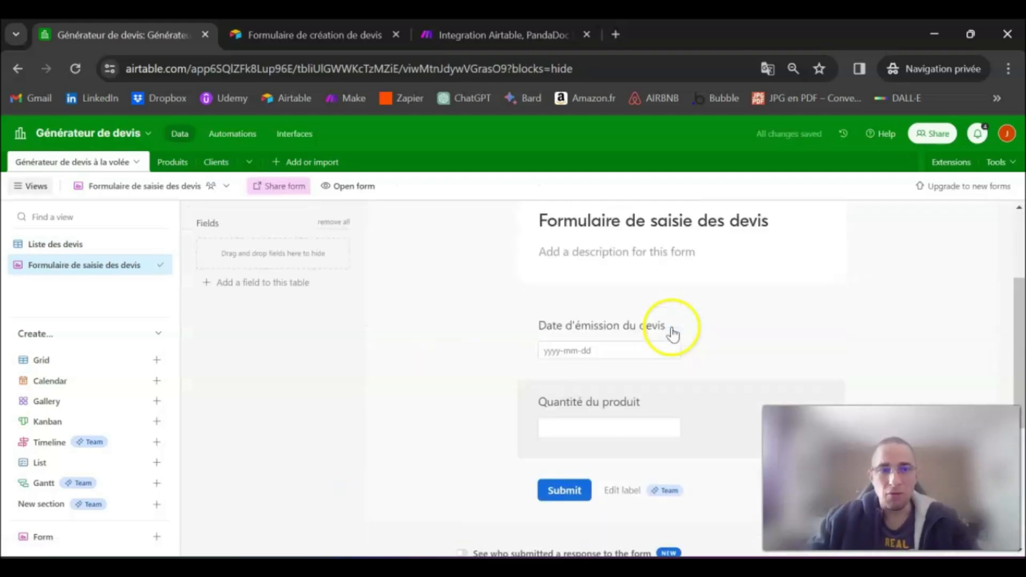
pyautogui.click(354, 189)
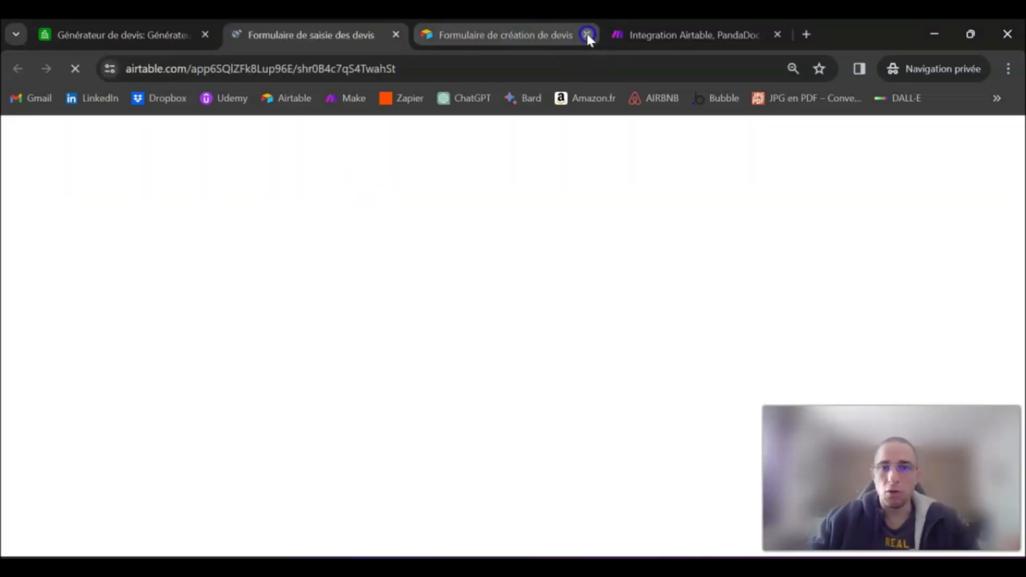
pyautogui.click(587, 36)
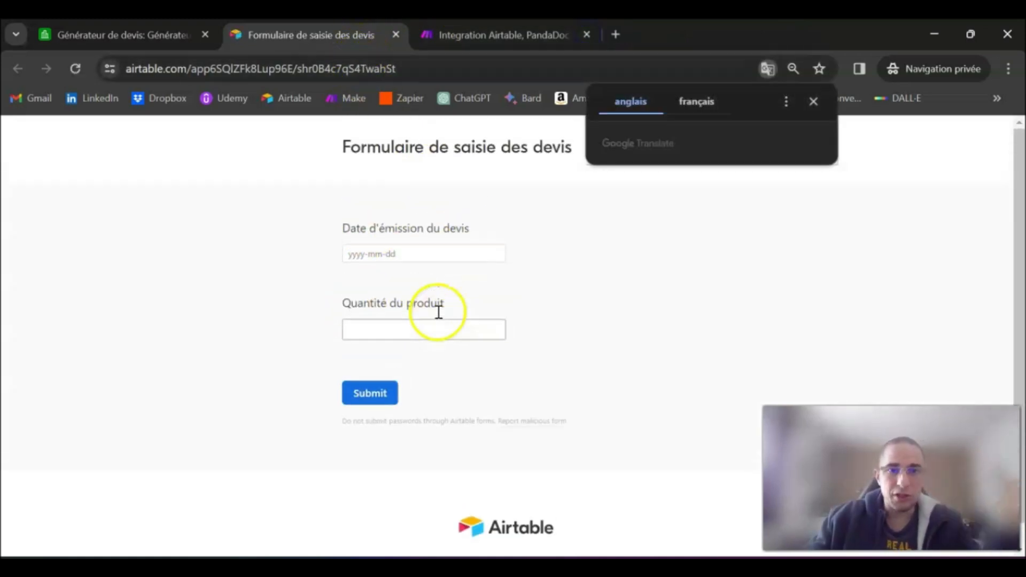
pyautogui.click(823, 109)
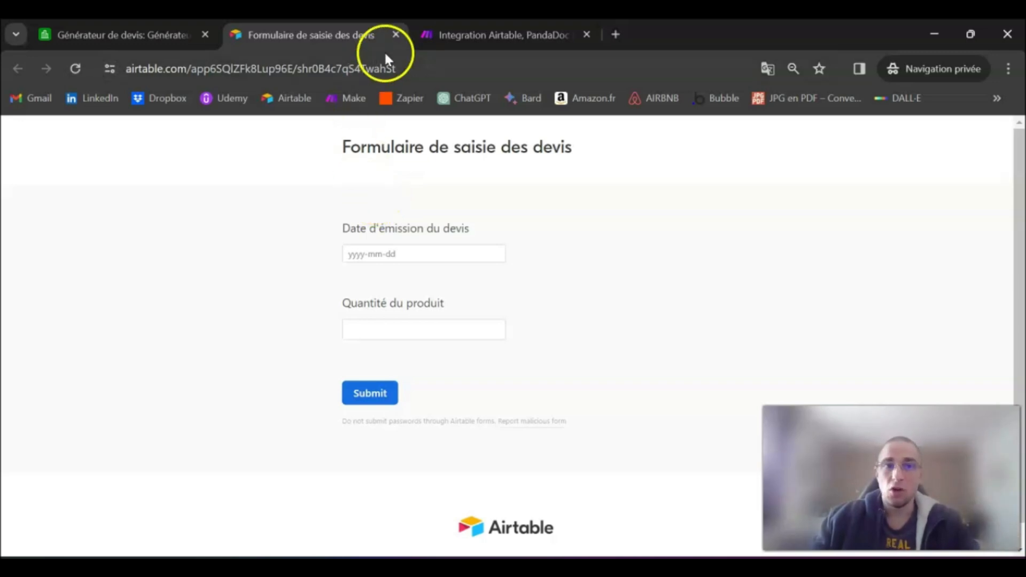
pyautogui.click(396, 35)
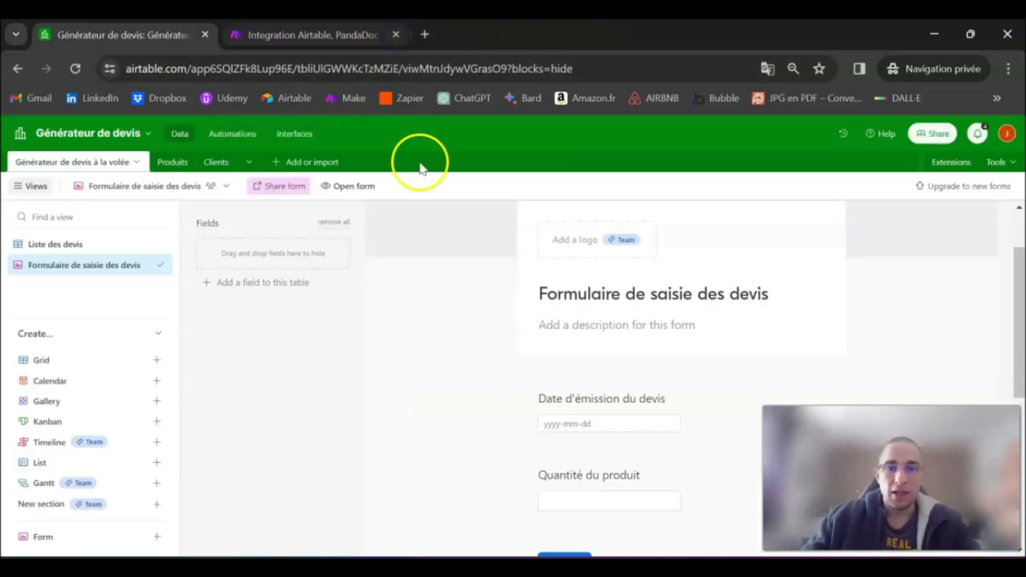
pyautogui.scroll(-5, 582, 337)
pyautogui.scroll(5, 496, 372)
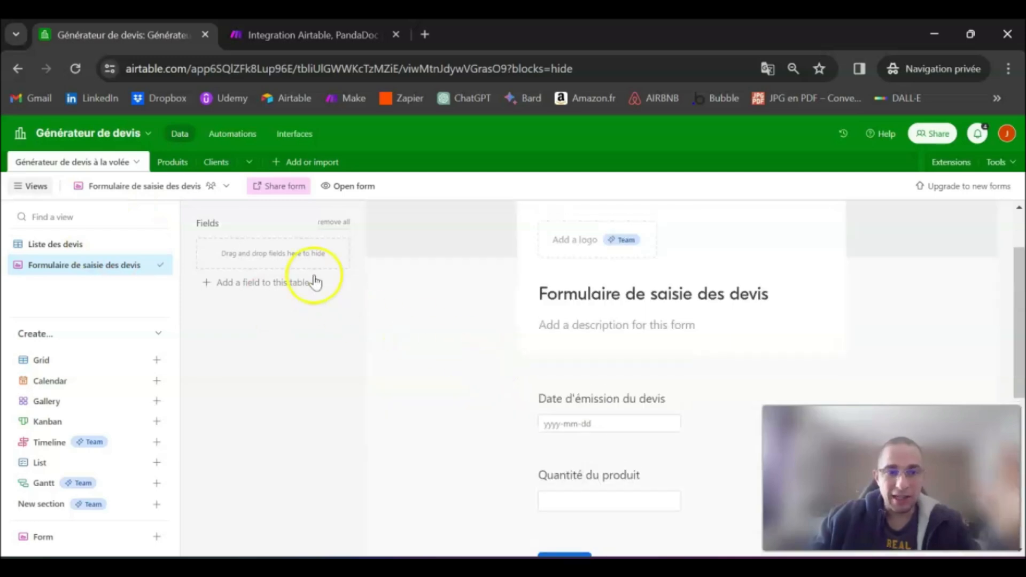
pyautogui.scroll(-10, 534, 310)
pyautogui.scroll(12, 481, 289)
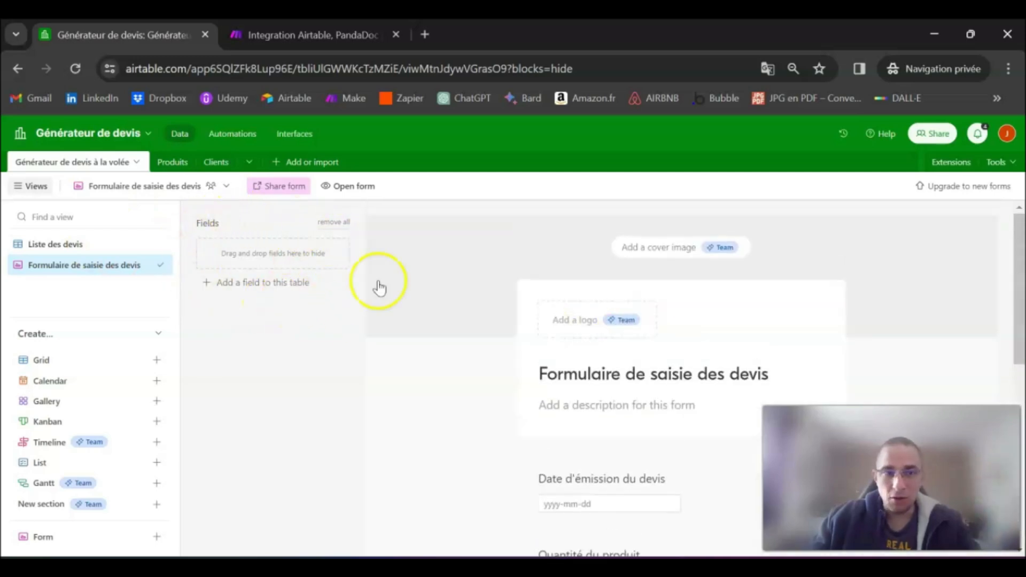
# Return to the "Liste des devis" view and look over the Clients and Produits tables
pyautogui.click(54, 246)
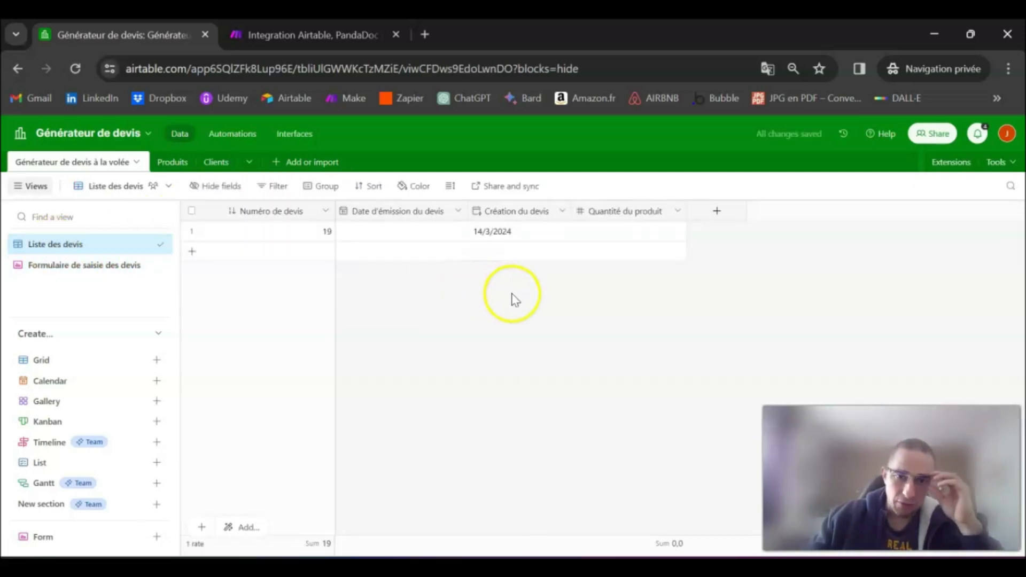
pyautogui.click(217, 165)
pyautogui.click(156, 163)
pyautogui.click(199, 162)
pyautogui.click(161, 167)
pyautogui.click(75, 164)
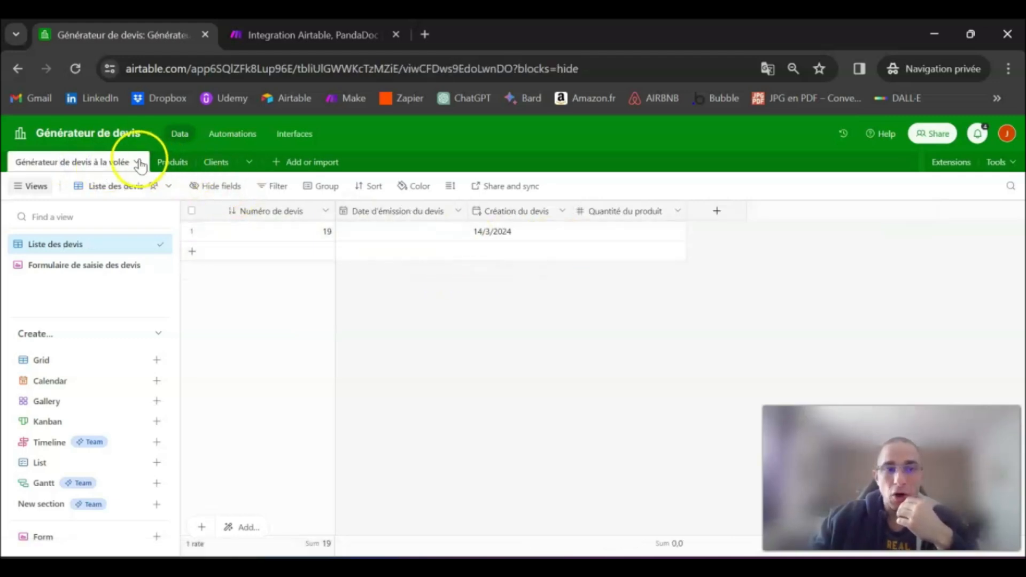
# Add a field to the quote table that links to the Clients table, with linking to multiple records turned off
pyautogui.click(717, 213)
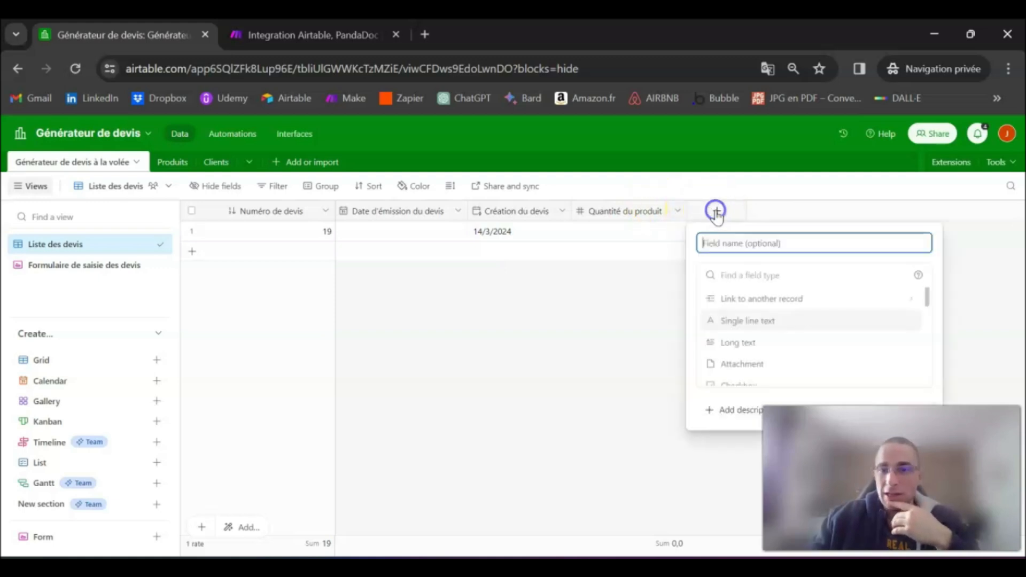
pyautogui.click(755, 309)
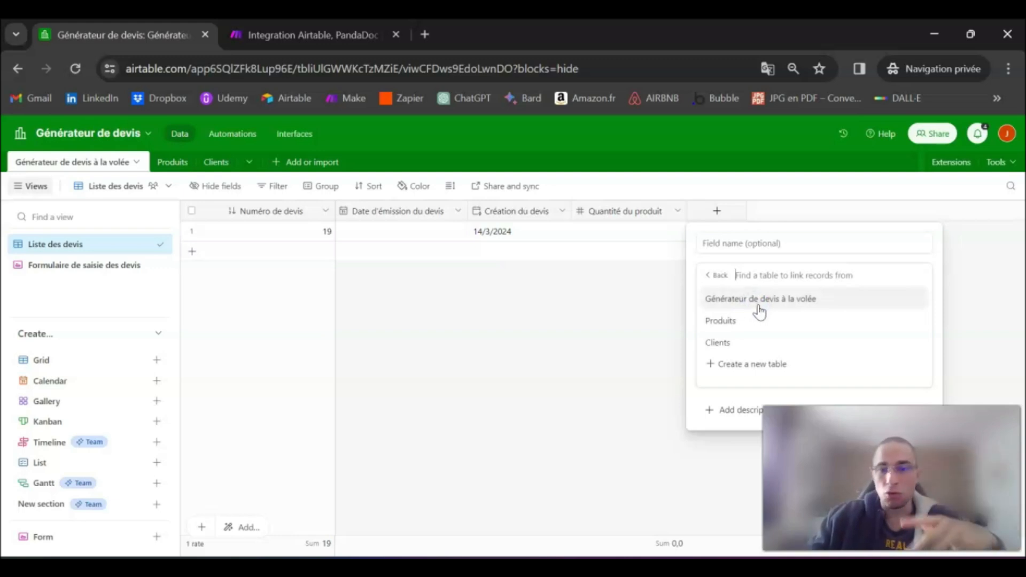
pyautogui.click(736, 343)
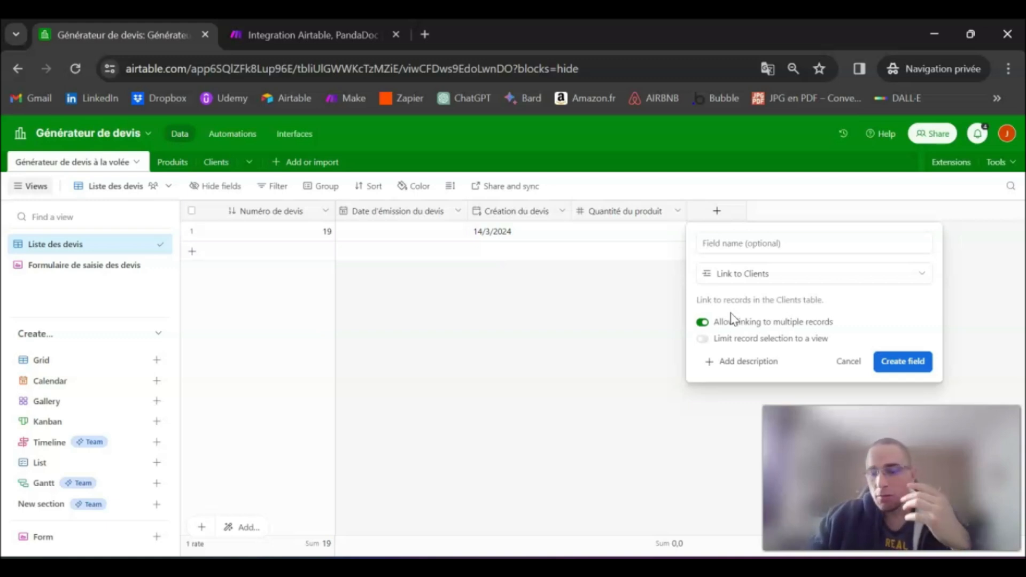
pyautogui.click(704, 322)
pyautogui.click(902, 367)
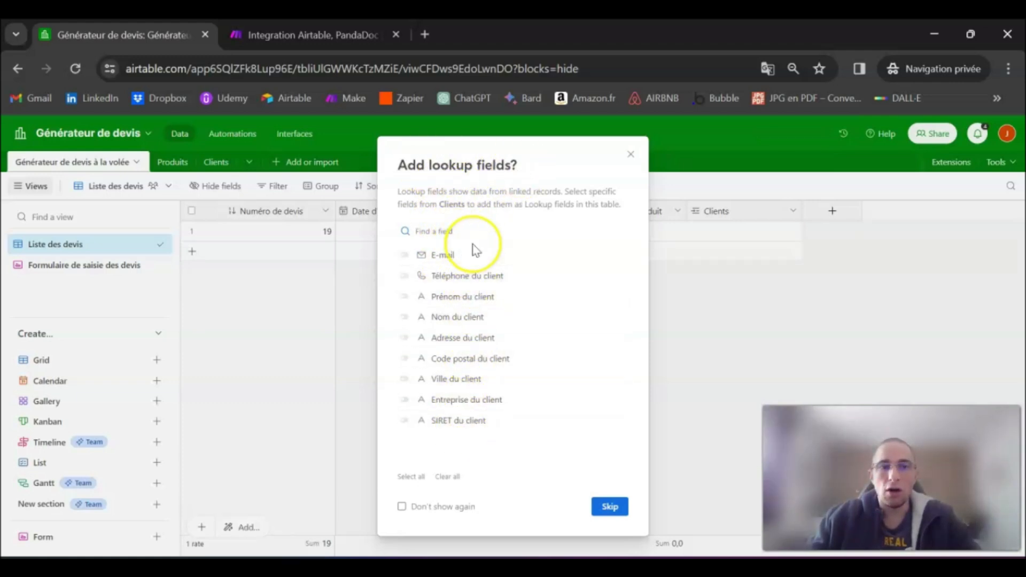
# Add all the fields of the Clients table to the quote table as lookup fields
pyautogui.click(404, 255)
pyautogui.click(410, 277)
pyautogui.click(405, 297)
pyautogui.click(404, 317)
pyautogui.click(404, 337)
pyautogui.click(410, 359)
pyautogui.click(411, 477)
pyautogui.click(454, 477)
pyautogui.click(411, 476)
pyautogui.click(598, 508)
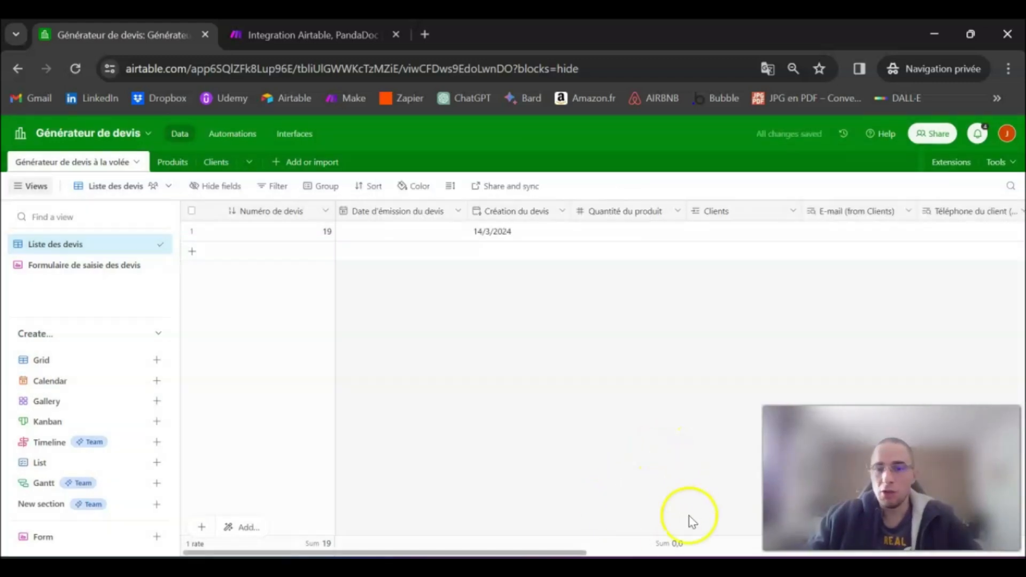
pyautogui.moveTo(561, 550)
pyautogui.mouseDown()
pyautogui.moveTo(991, 555)
pyautogui.moveTo(556, 557)
pyautogui.mouseUp()
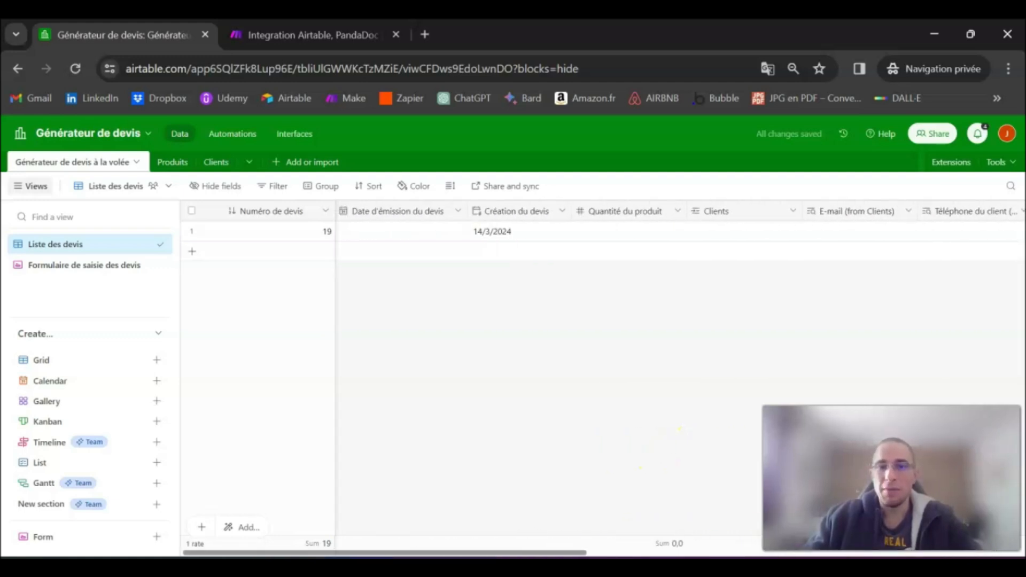
# Add the Clients field to "Formulaire de saisie des devis" above "Date d'émission du devis" and check its record picker
pyautogui.click(77, 267)
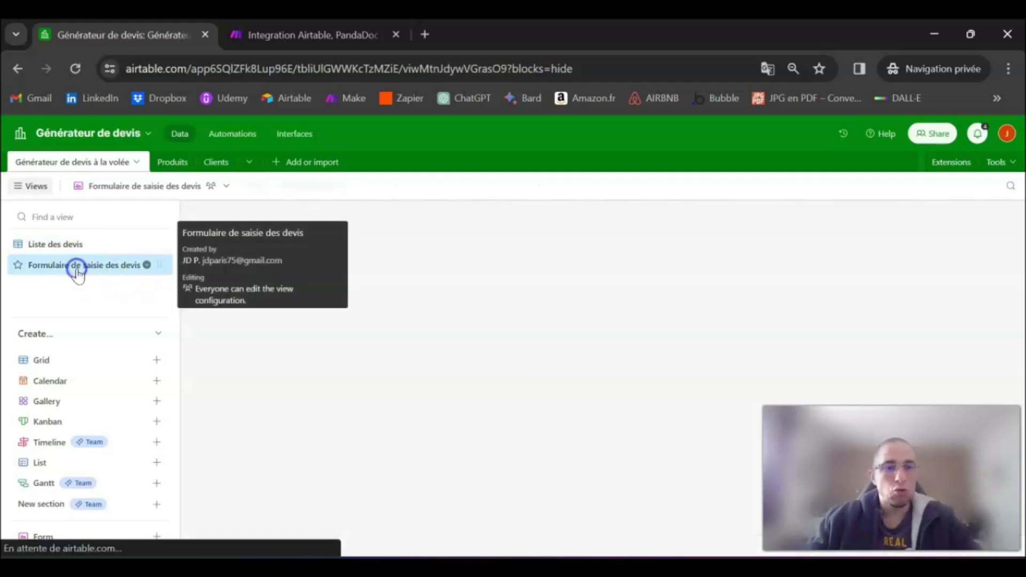
pyautogui.scroll(-4, 463, 354)
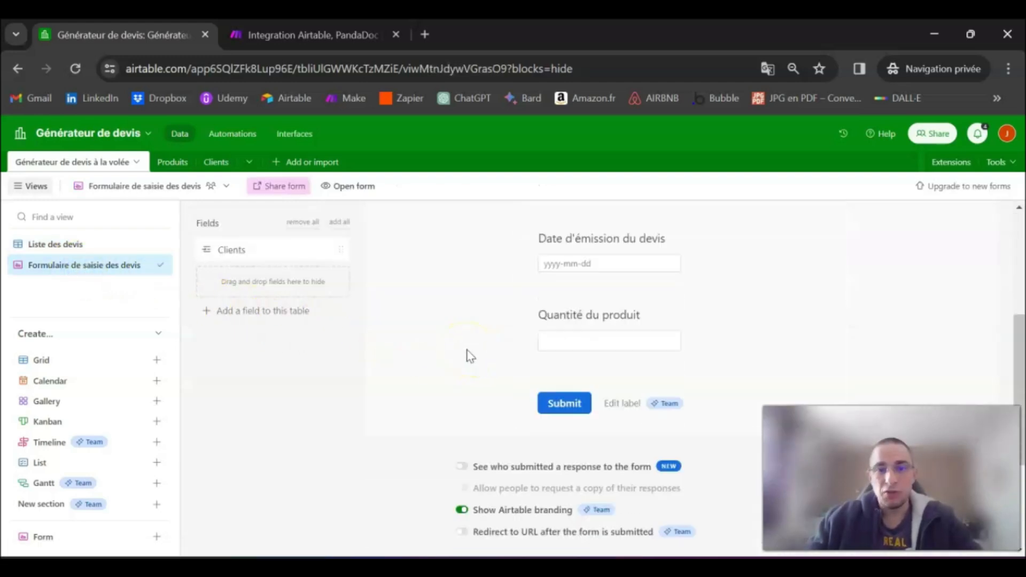
pyautogui.scroll(2, 470, 356)
pyautogui.moveTo(247, 251); pyautogui.dragTo(615, 315)
pyautogui.click(898, 315)
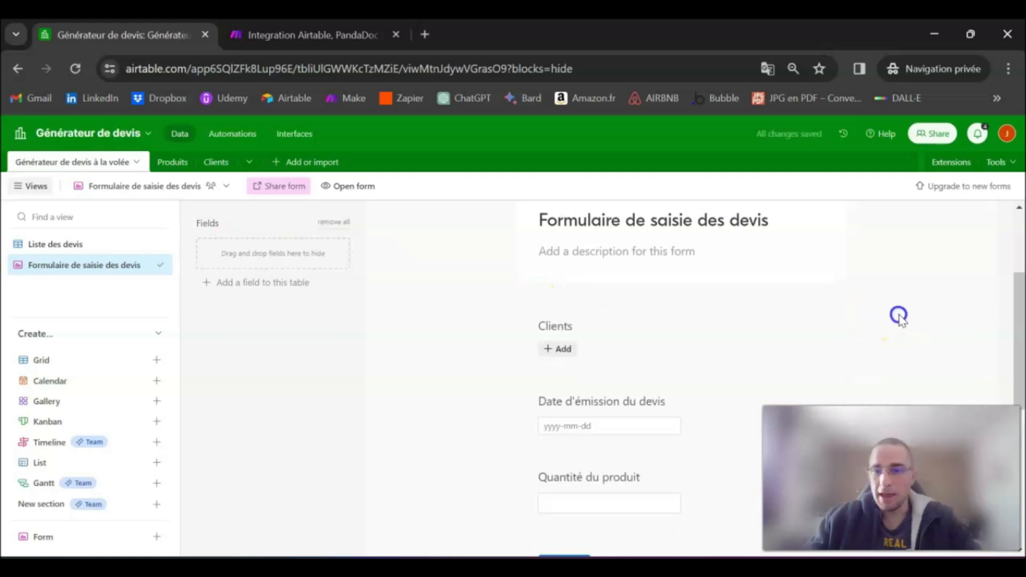
pyautogui.click(562, 350)
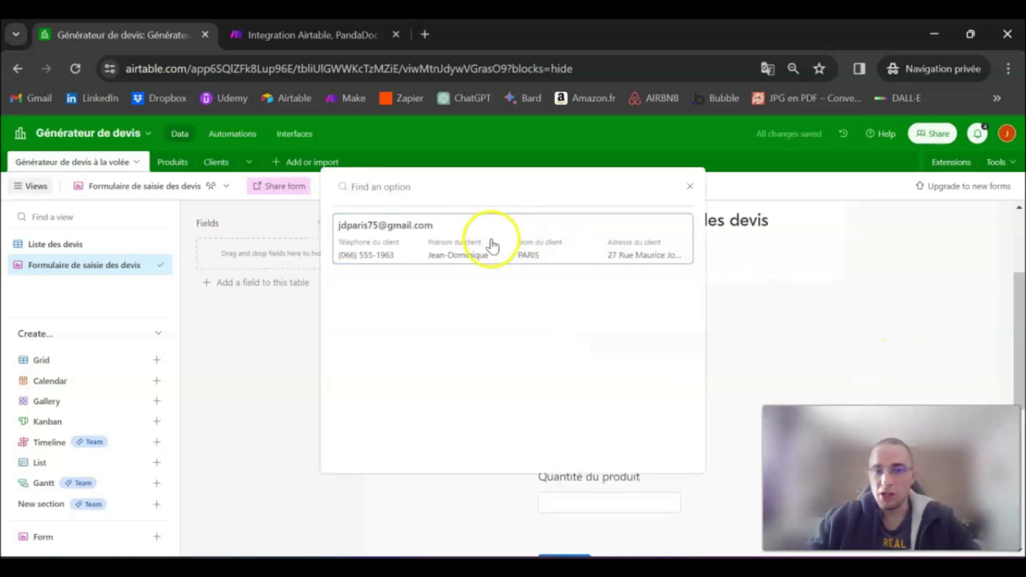
pyautogui.click(691, 188)
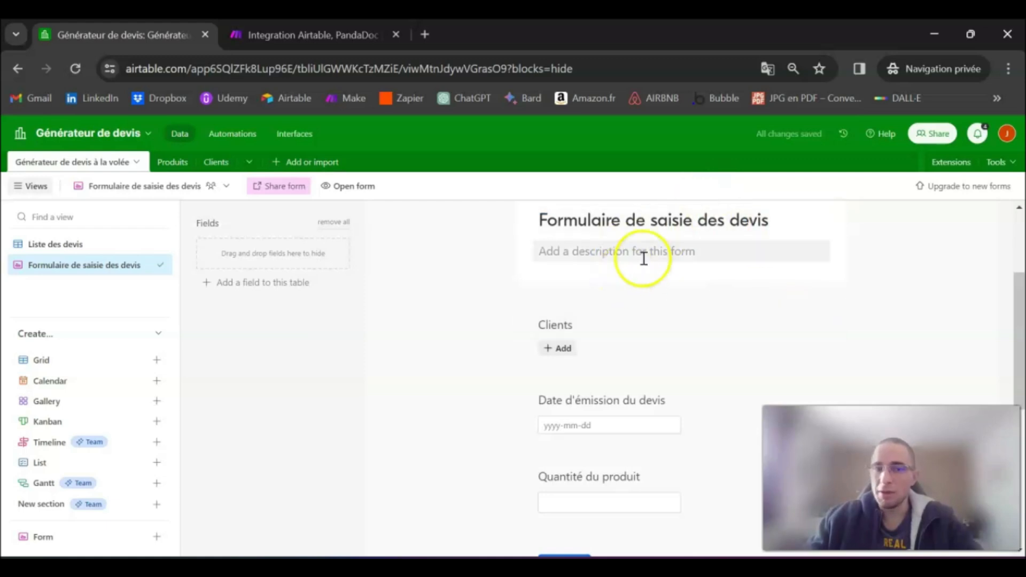
# Add a field linking the quote table to Produits, with Nom de produit, Description du produit and Montant H.T. as lookup fields
pyautogui.click(56, 245)
pyautogui.moveTo(562, 553); pyautogui.dragTo(1018, 534)
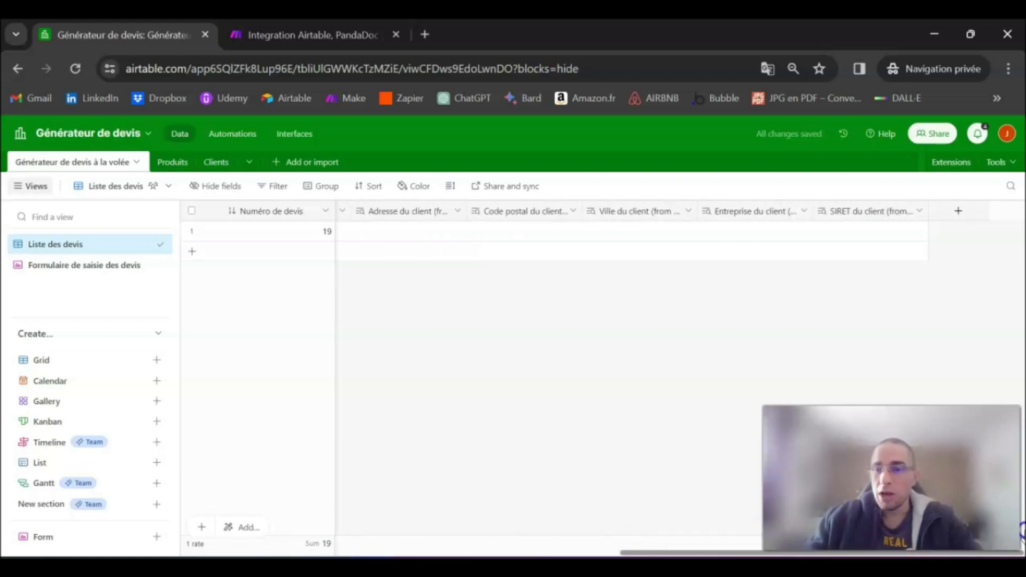
pyautogui.click(961, 212)
pyautogui.click(792, 298)
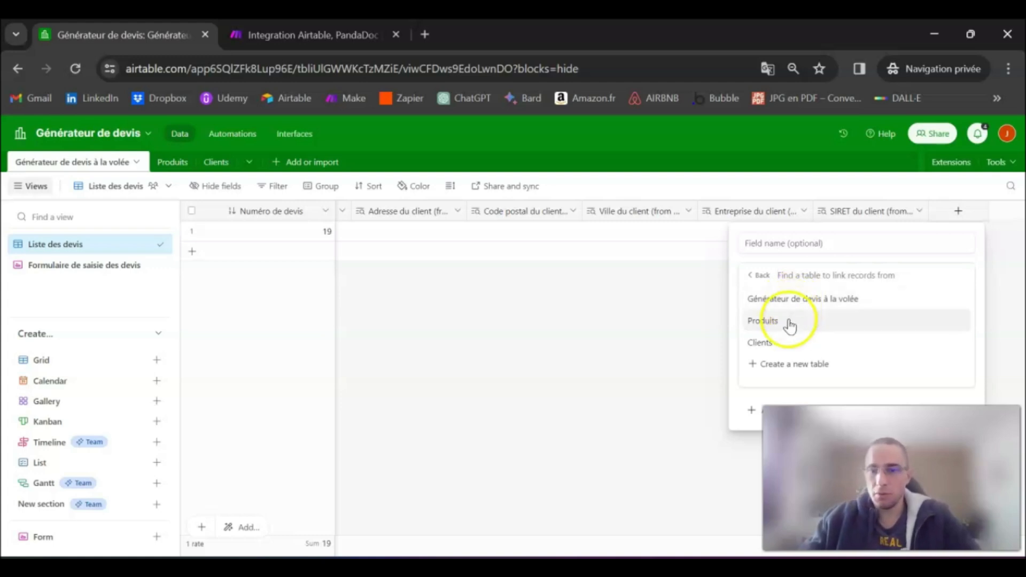
pyautogui.click(790, 320)
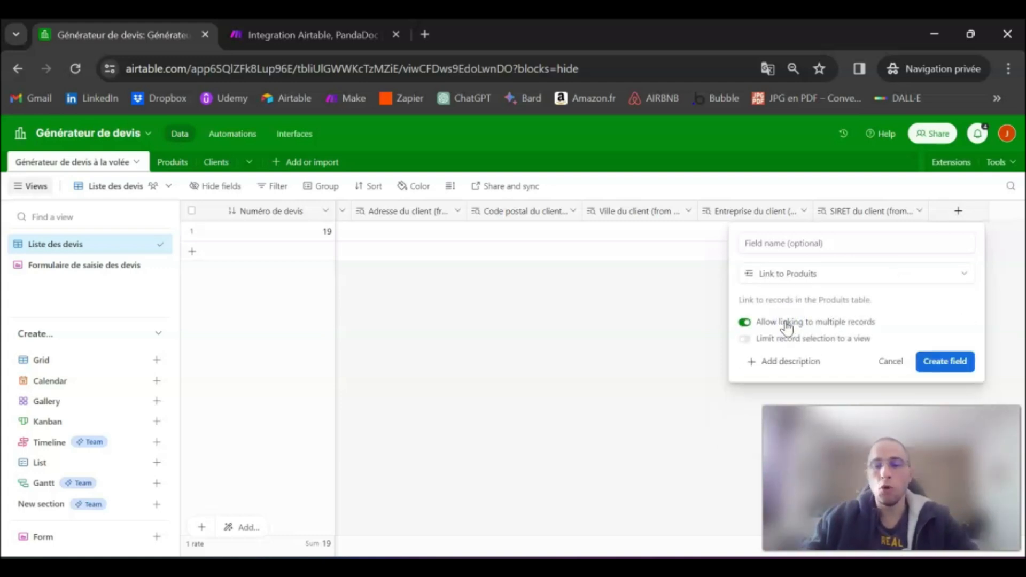
pyautogui.click(945, 361)
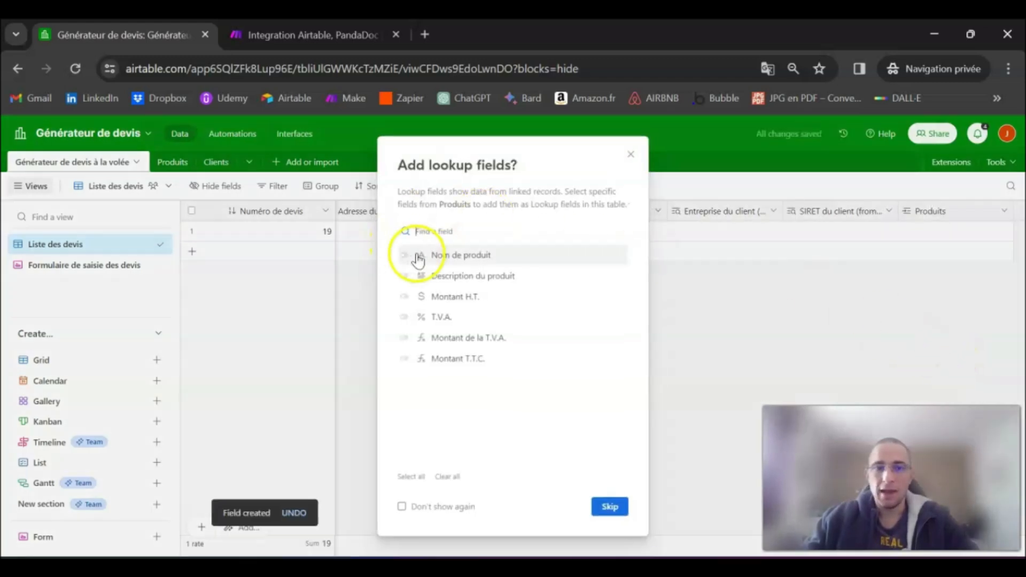
pyautogui.click(407, 256)
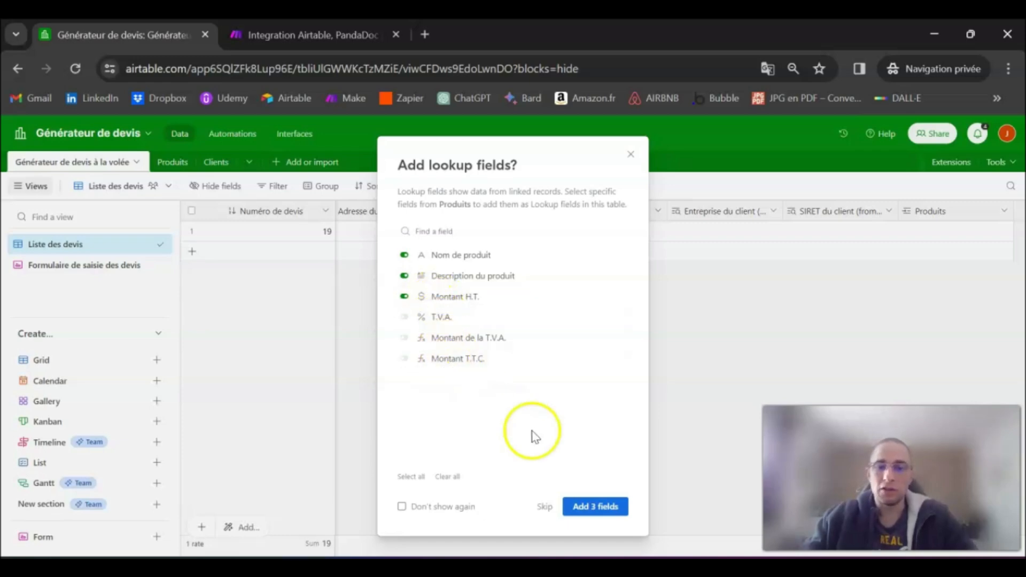
pyautogui.click(595, 508)
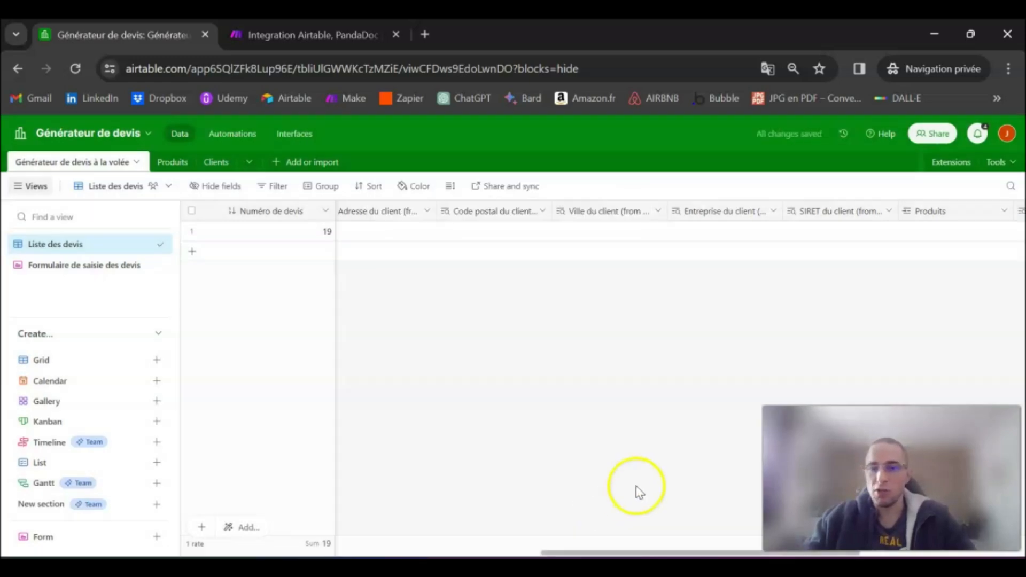
# Move the issue date, creation date and quantity columns after the product lookups, with "Quantité du produit" directly after "Montant H.T."
pyautogui.moveTo(702, 552); pyautogui.dragTo(331, 551)
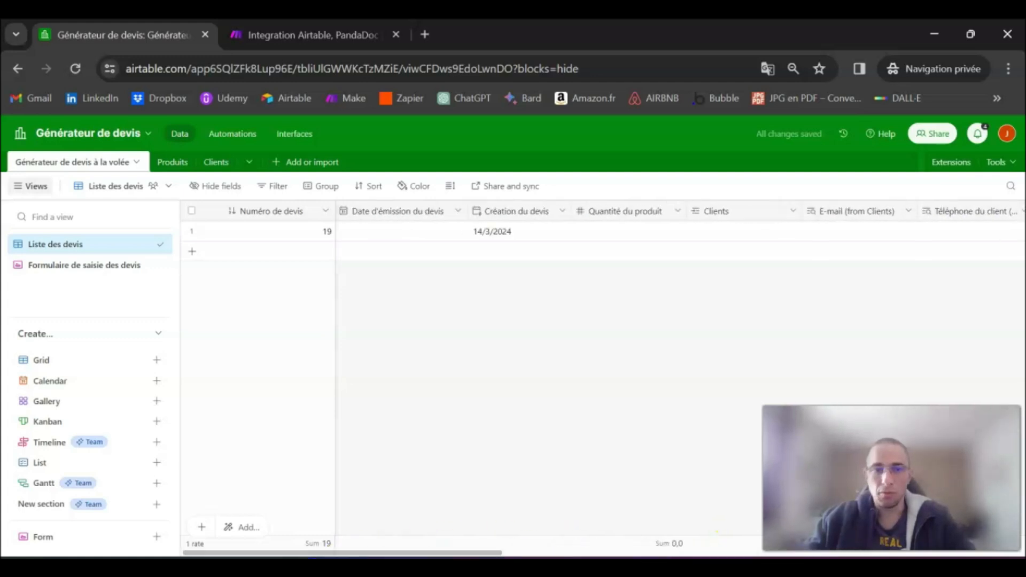
pyautogui.click(396, 211)
pyautogui.keyDown('shift'); pyautogui.click(522, 210); pyautogui.keyUp('shift')
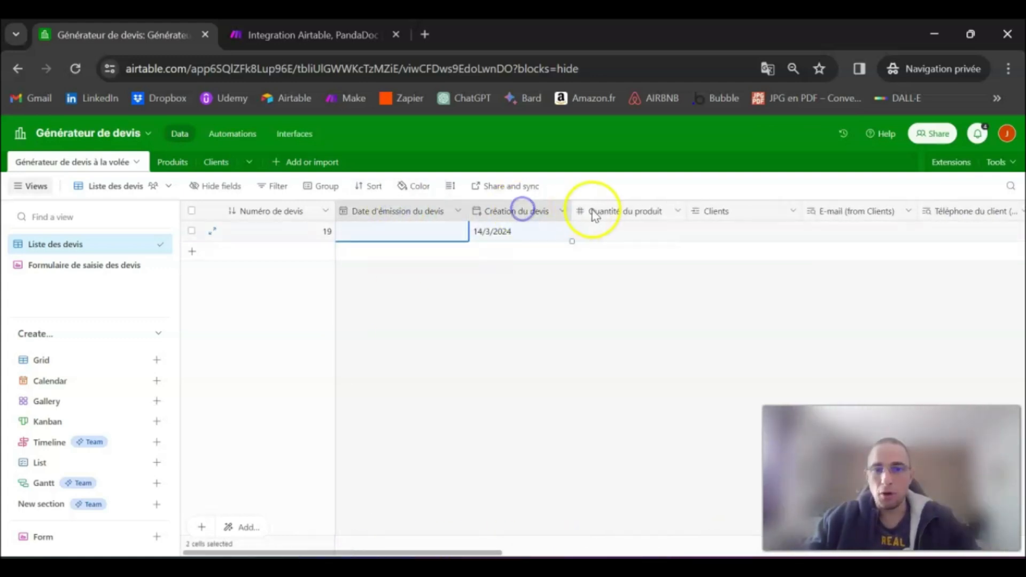
pyautogui.keyDown('shift'); pyautogui.click(594, 210); pyautogui.keyUp('shift')
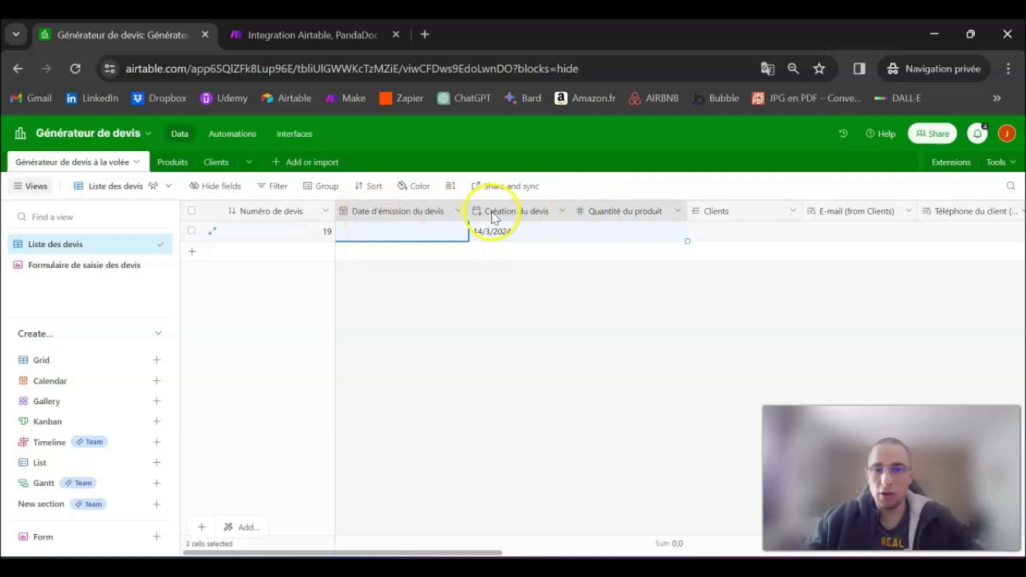
pyautogui.moveTo(388, 216); pyautogui.dragTo(973, 235)
pyautogui.click(874, 214)
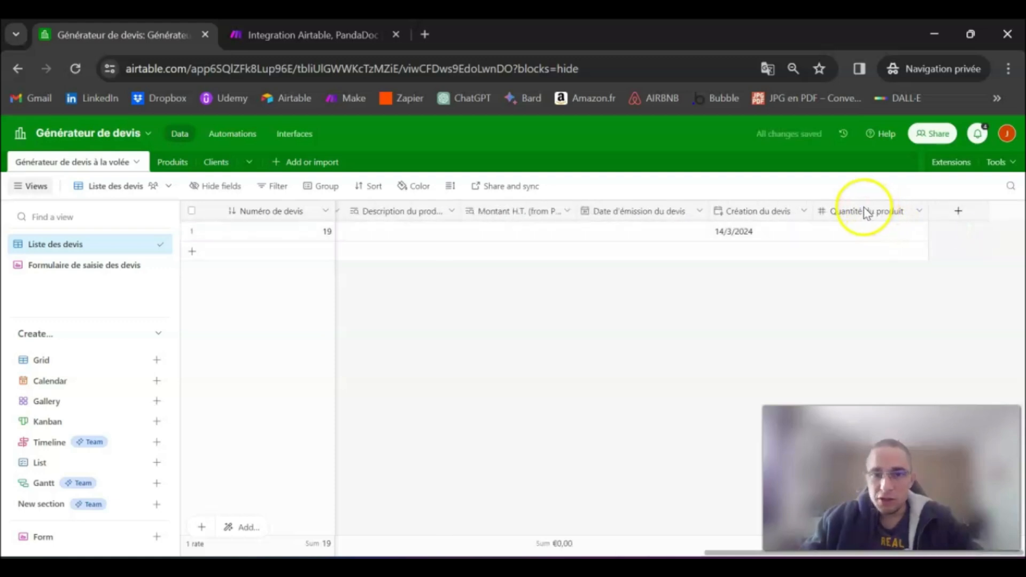
pyautogui.moveTo(860, 215)
pyautogui.mouseDown()
pyautogui.moveTo(506, 245)
pyautogui.moveTo(369, 240)
pyautogui.moveTo(874, 221)
pyautogui.mouseUp()
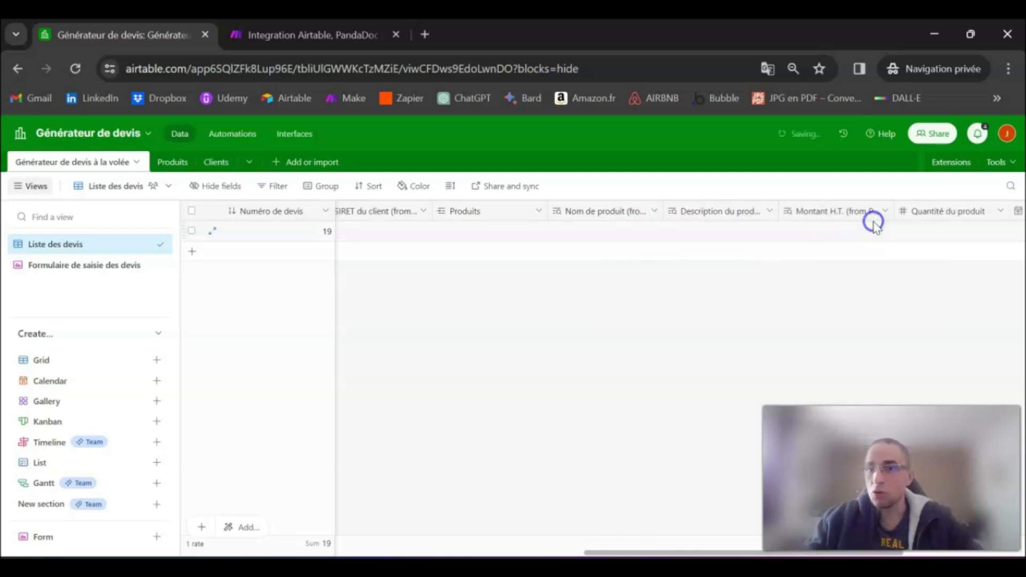
pyautogui.moveTo(694, 551); pyautogui.dragTo(267, 553)
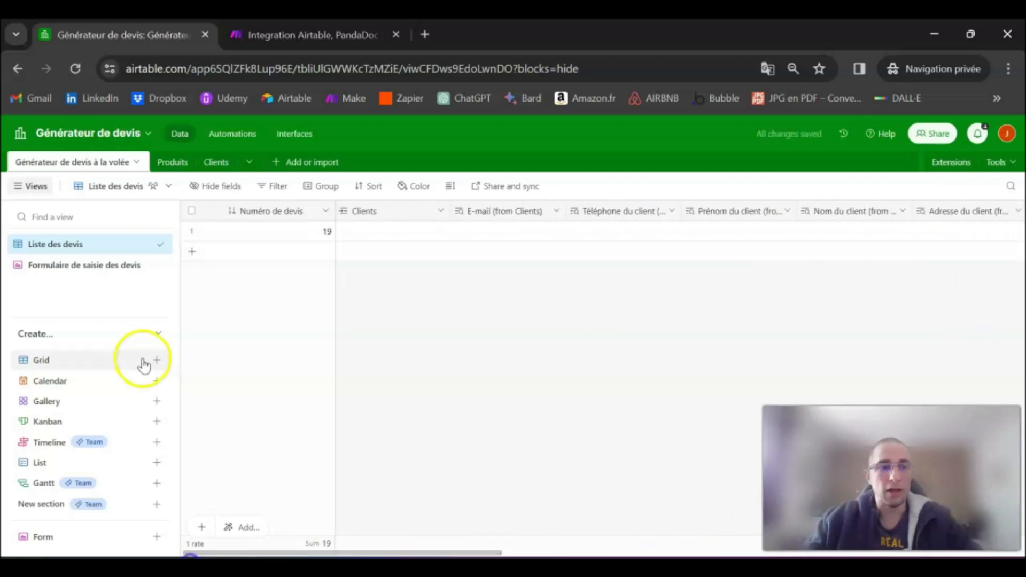
# Add the Produits field to "Formulaire de saisie des devis" directly below Clients
pyautogui.click(97, 273)
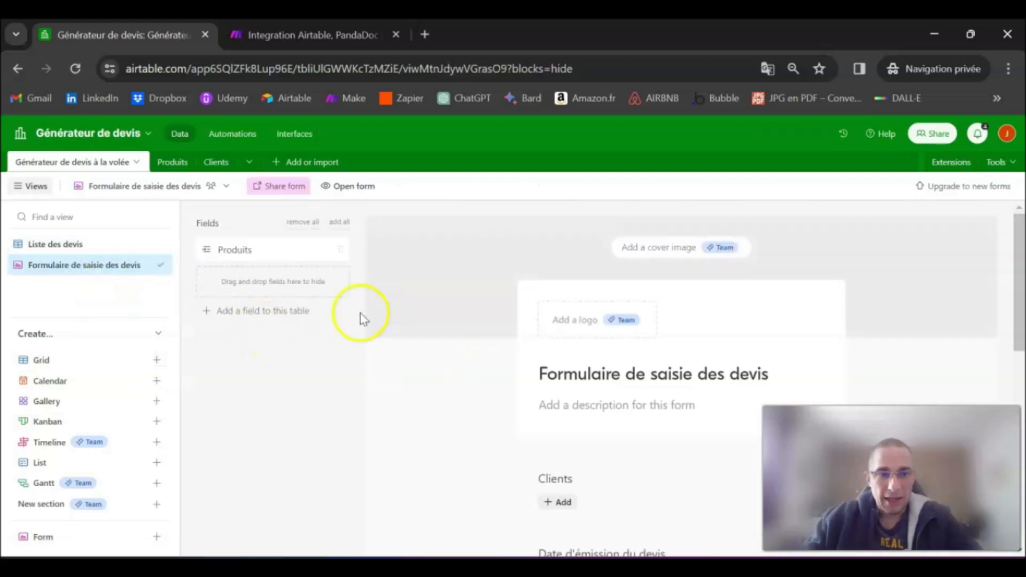
pyautogui.moveTo(245, 252); pyautogui.dragTo(601, 476)
pyautogui.scroll(-2, 500, 428)
pyautogui.click(437, 375)
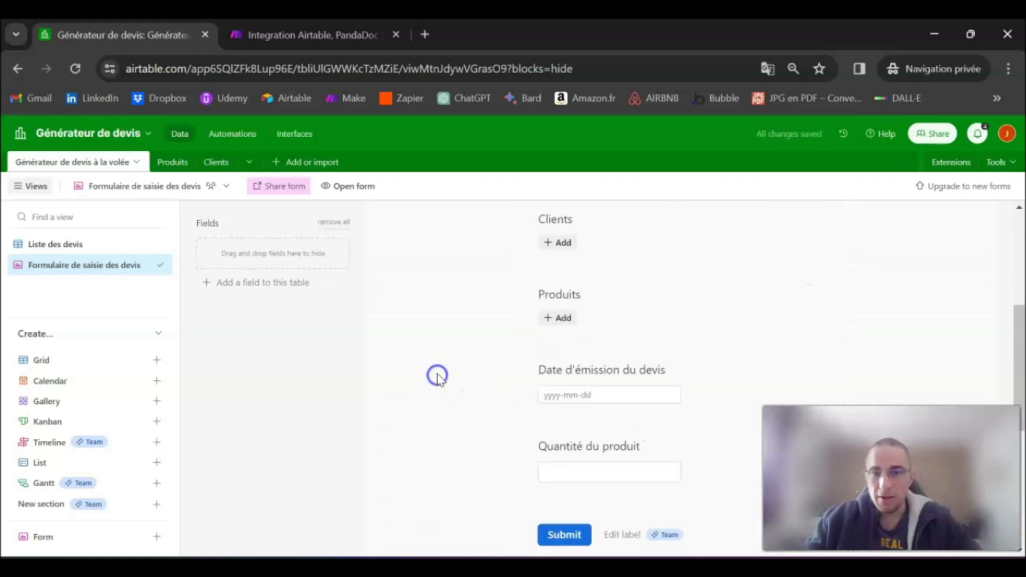
# Make the form's Clients and Produits fields required and open the settings of "Date d'émission du devis"
pyautogui.scroll(1, 557, 358)
pyautogui.click(791, 299)
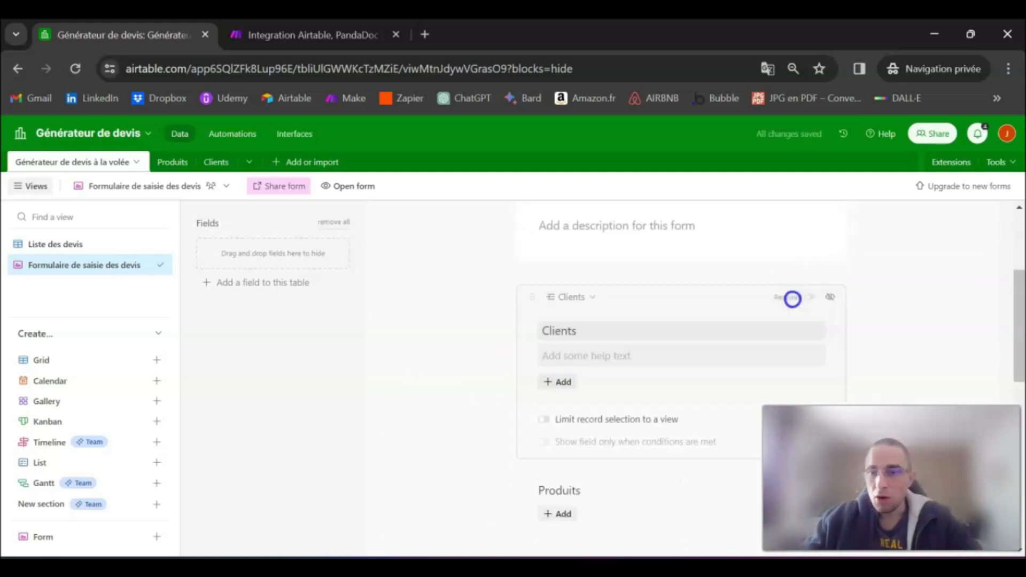
pyautogui.scroll(-3, 719, 375)
pyautogui.click(691, 346)
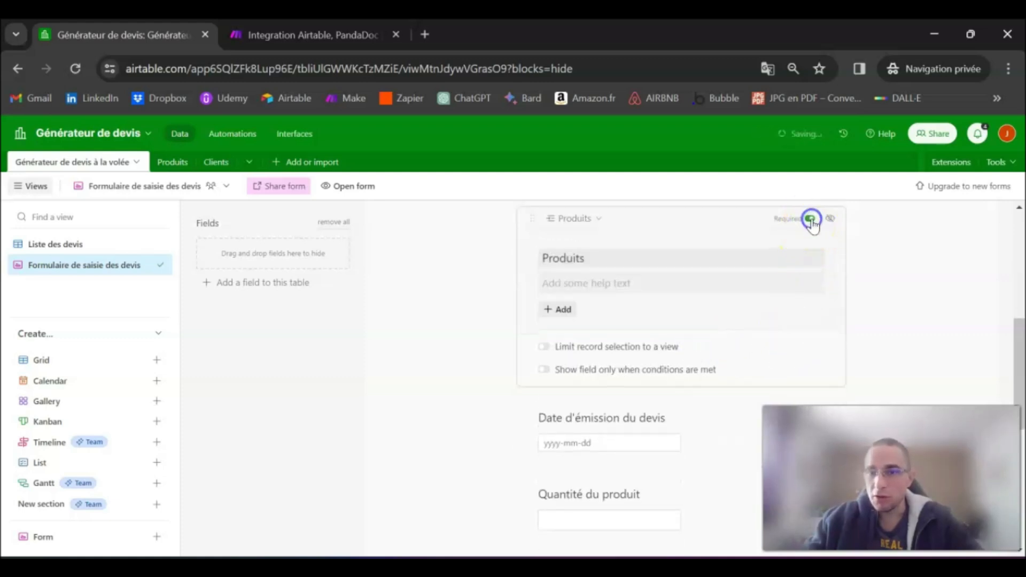
pyautogui.click(667, 416)
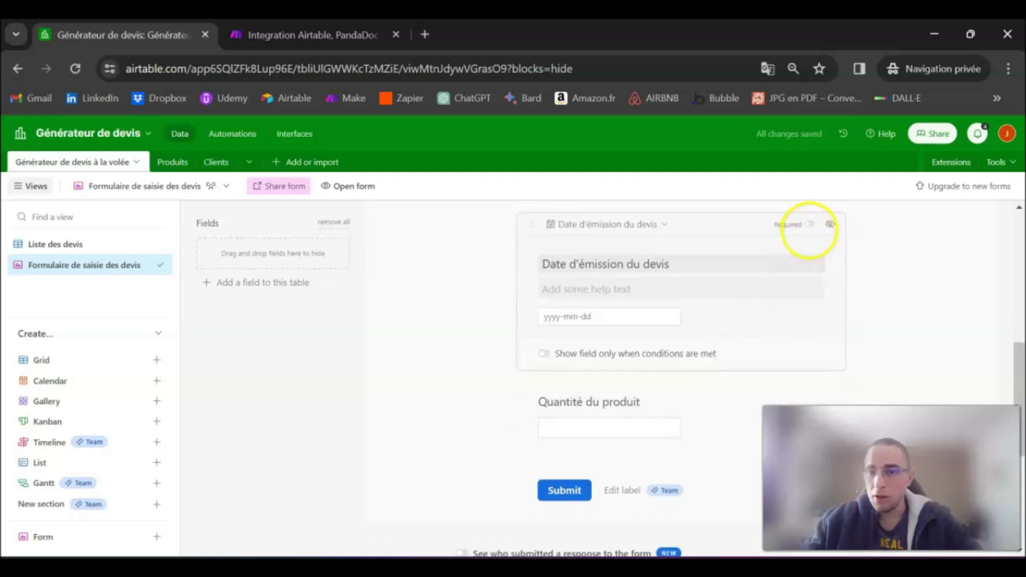
# Make the Quantité du produit field required and move it above Date d'émission du devis in the form
pyautogui.click(660, 400)
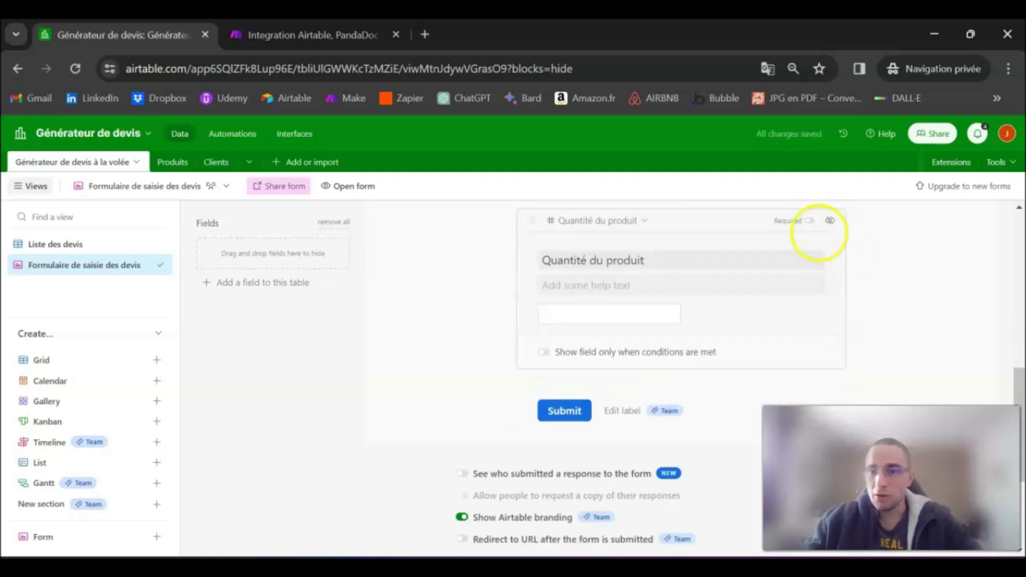
pyautogui.click(810, 221)
pyautogui.scroll(1, 686, 354)
pyautogui.moveTo(533, 301); pyautogui.dragTo(541, 232)
pyautogui.scroll(2, 599, 352)
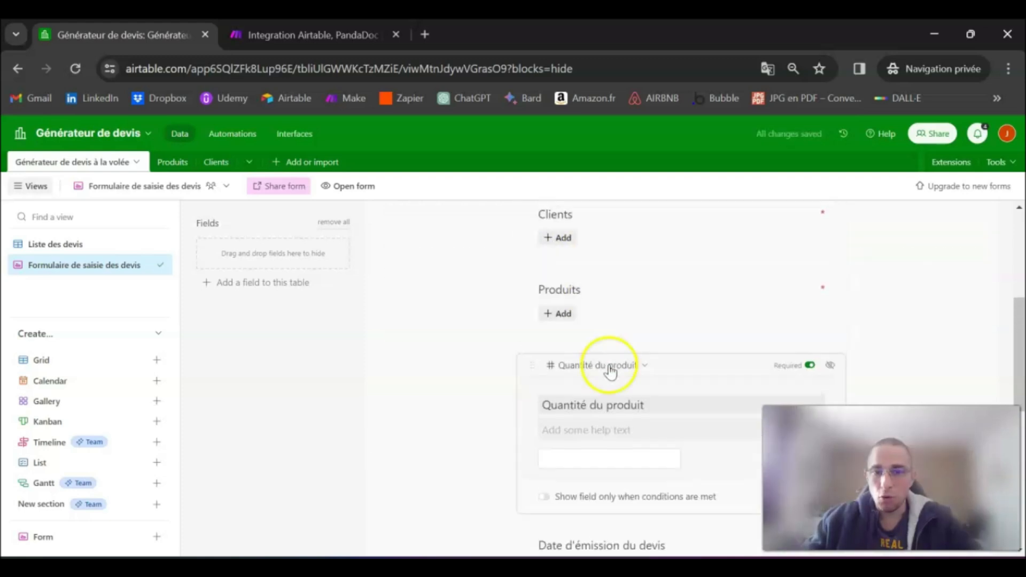
pyautogui.click(394, 362)
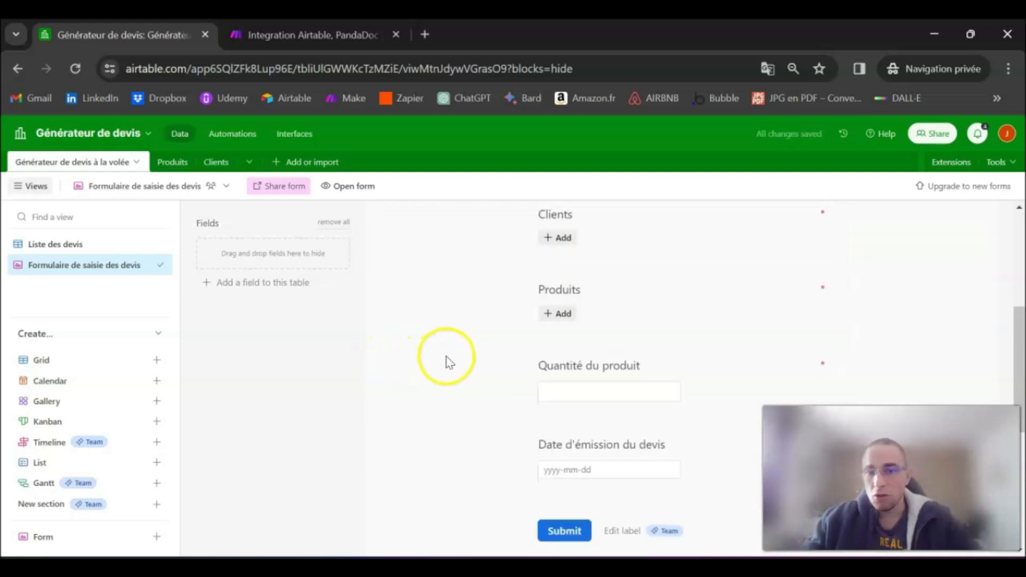
# Open the live quote form and link a client record by its e-mail address
pyautogui.click(347, 186)
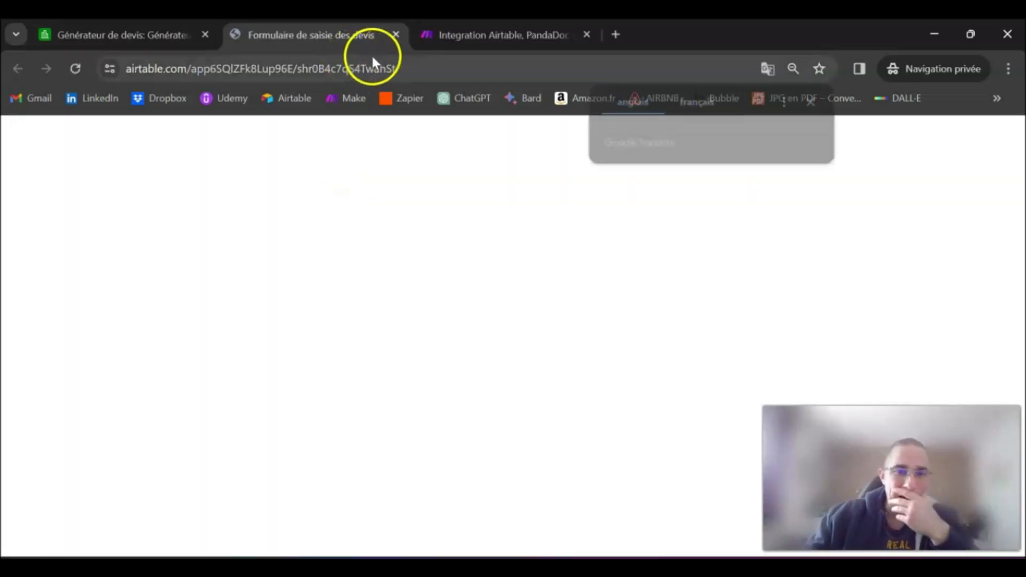
pyautogui.click(814, 102)
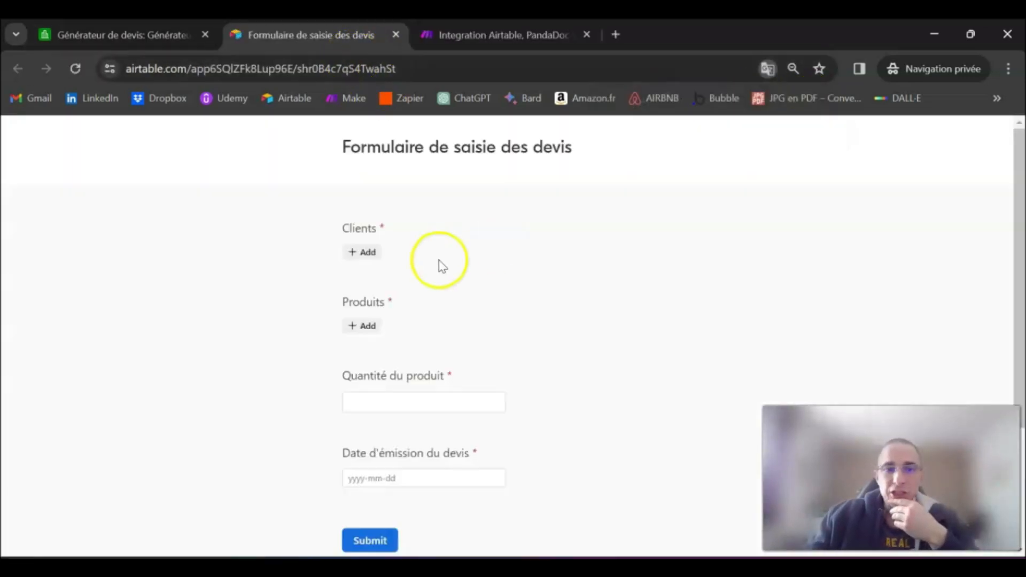
pyautogui.click(364, 252)
pyautogui.click(426, 187)
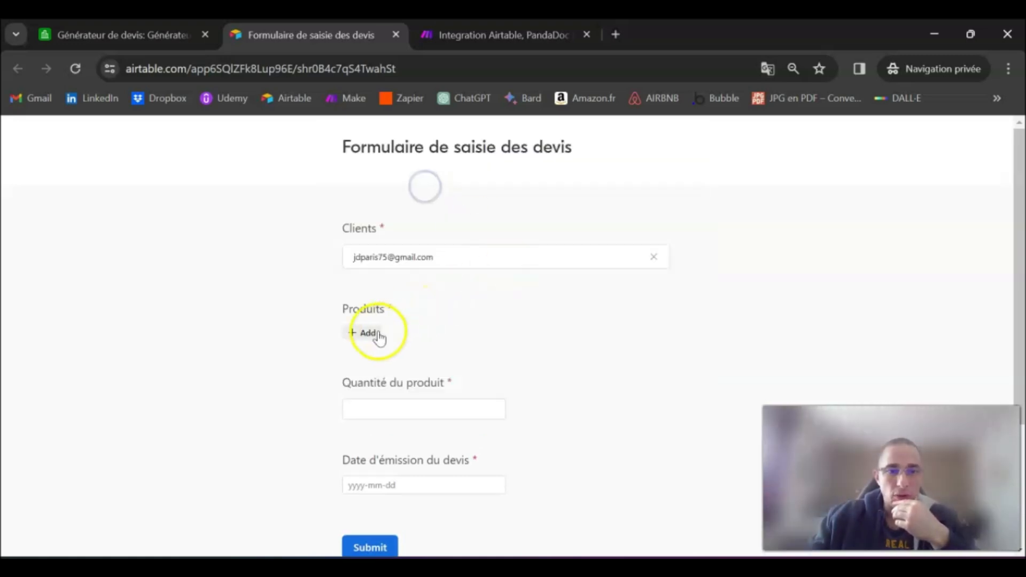
# Add the products Iphone Pro 15 and Routeur 4G to the form's Produits field
pyautogui.click(367, 332)
pyautogui.click(401, 212)
pyautogui.click(367, 369)
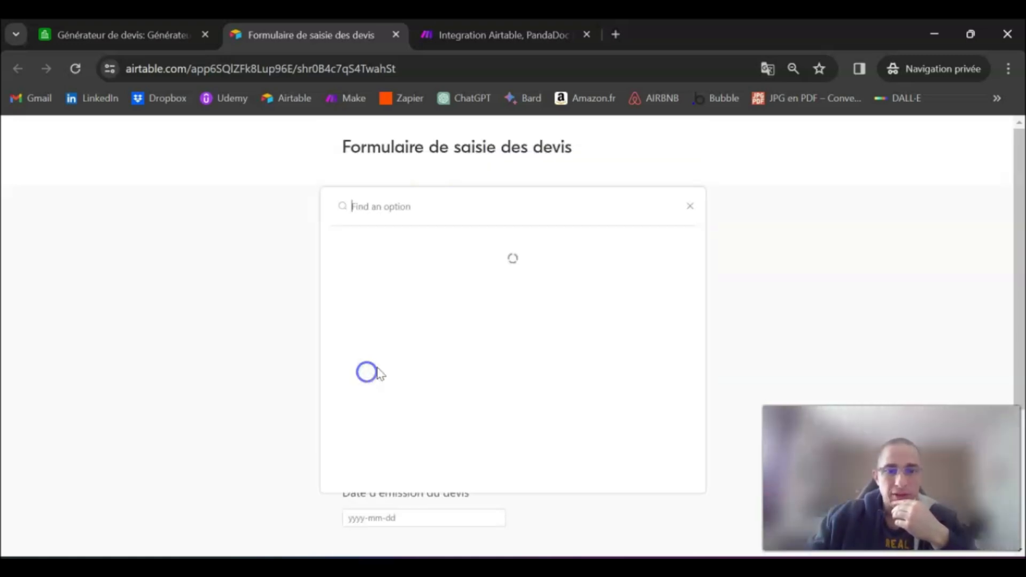
pyautogui.click(425, 258)
# Set the product quantity to 1 and the quote issue date to 2024-03-14 in the form
pyautogui.scroll(-3, 507, 342)
pyautogui.click(418, 316)
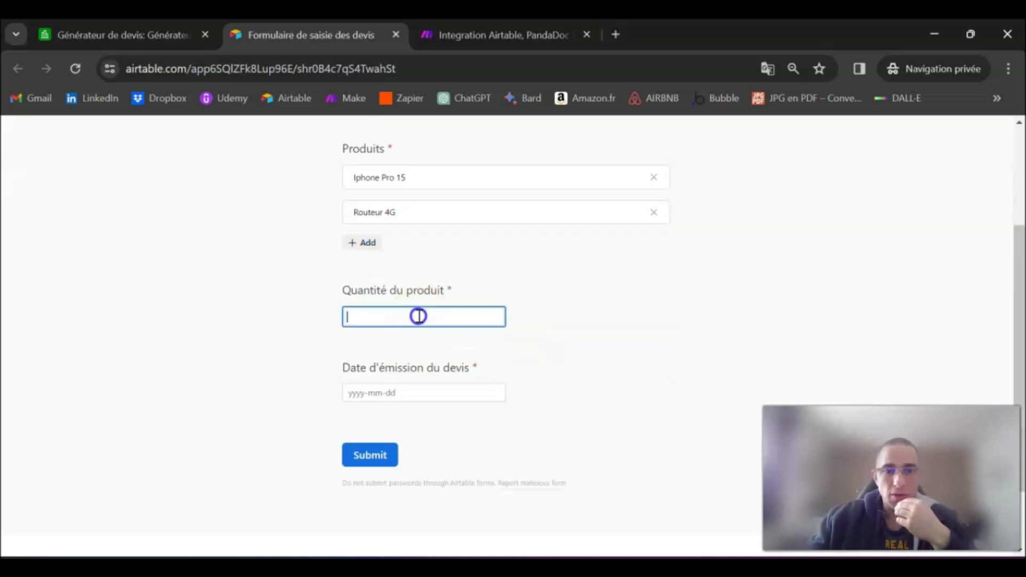
pyautogui.write('1')
pyautogui.click(659, 330)
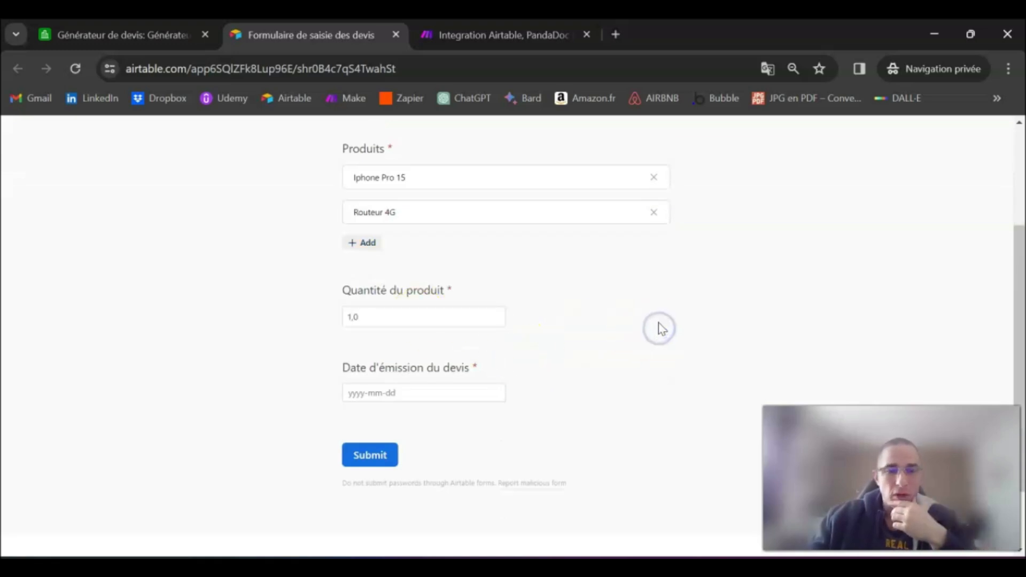
pyautogui.click(390, 392)
pyautogui.click(442, 299)
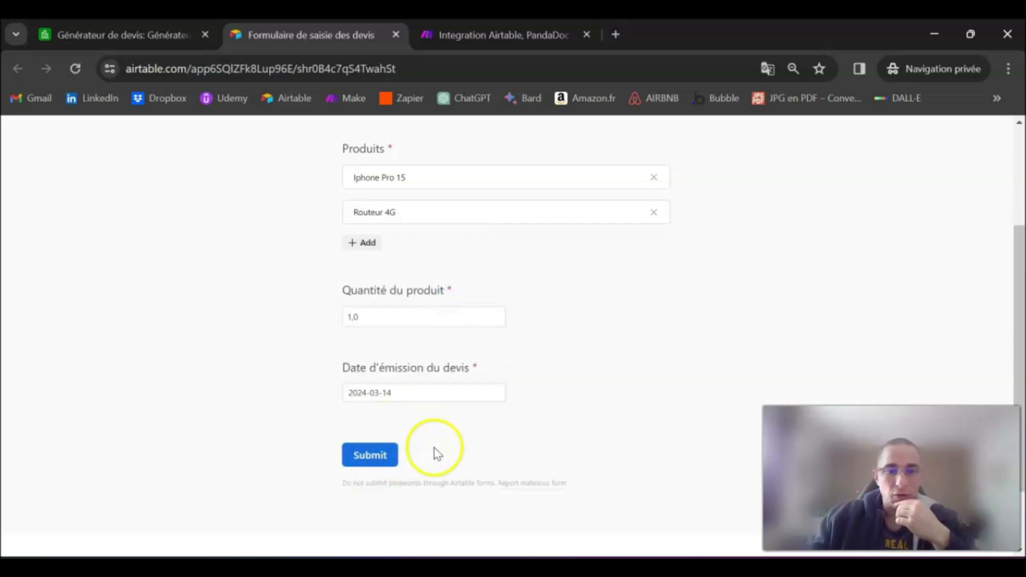
# Look at the Liste des devis view in the Générateur de devis base and return to the live form
pyautogui.scroll(2, 429, 462)
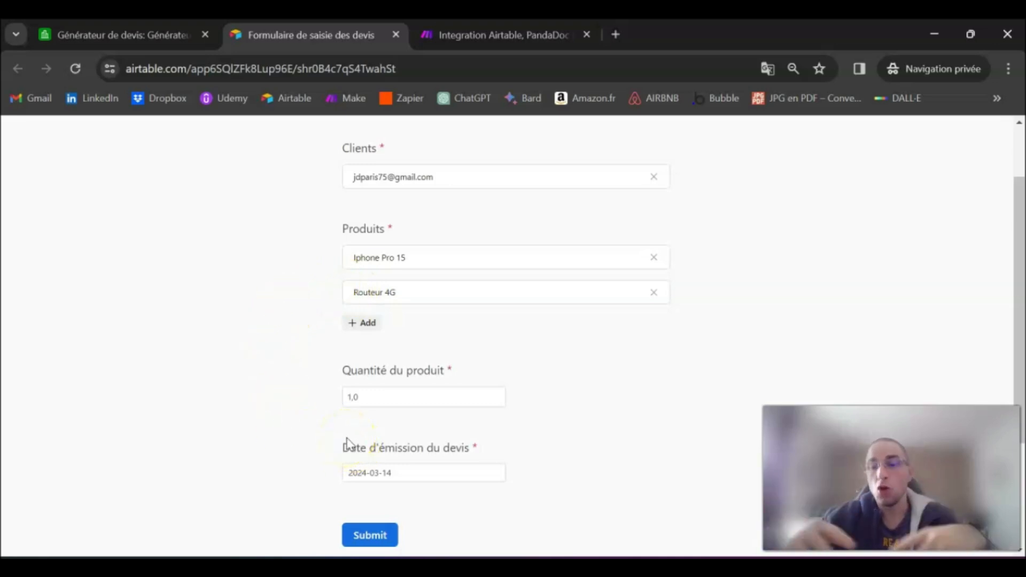
pyautogui.scroll(1, 407, 371)
pyautogui.click(107, 33)
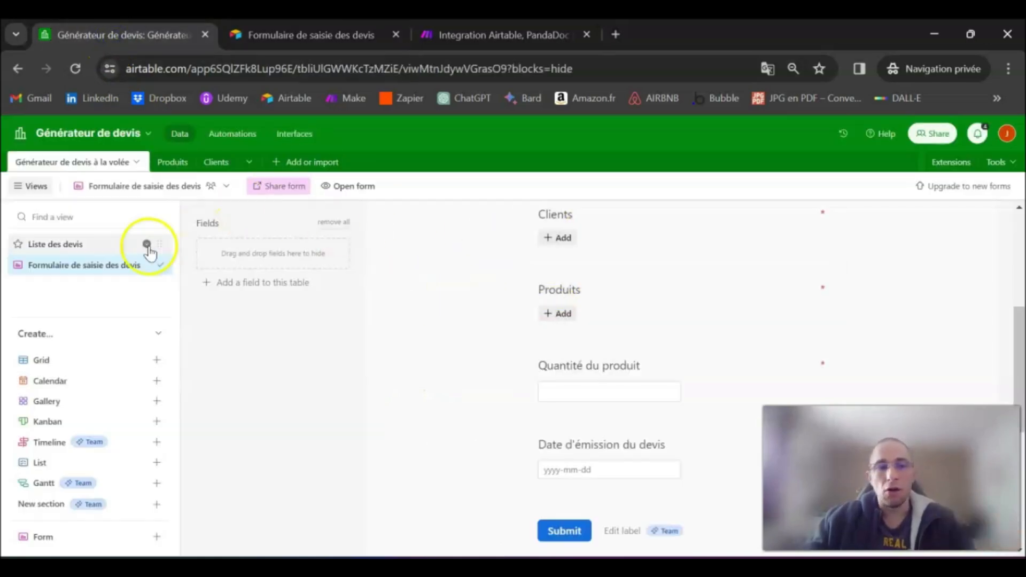
pyautogui.click(114, 244)
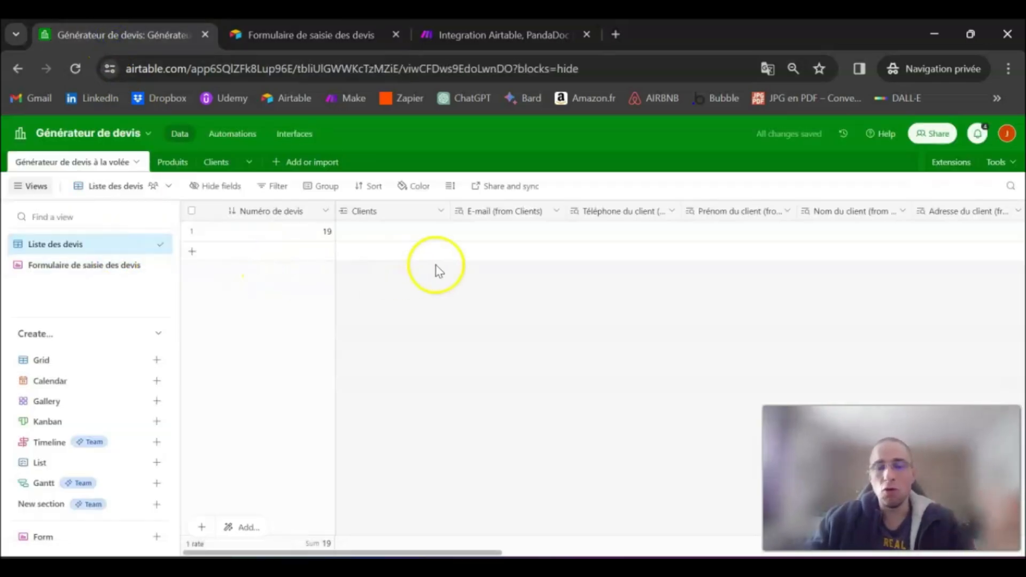
pyautogui.click(313, 37)
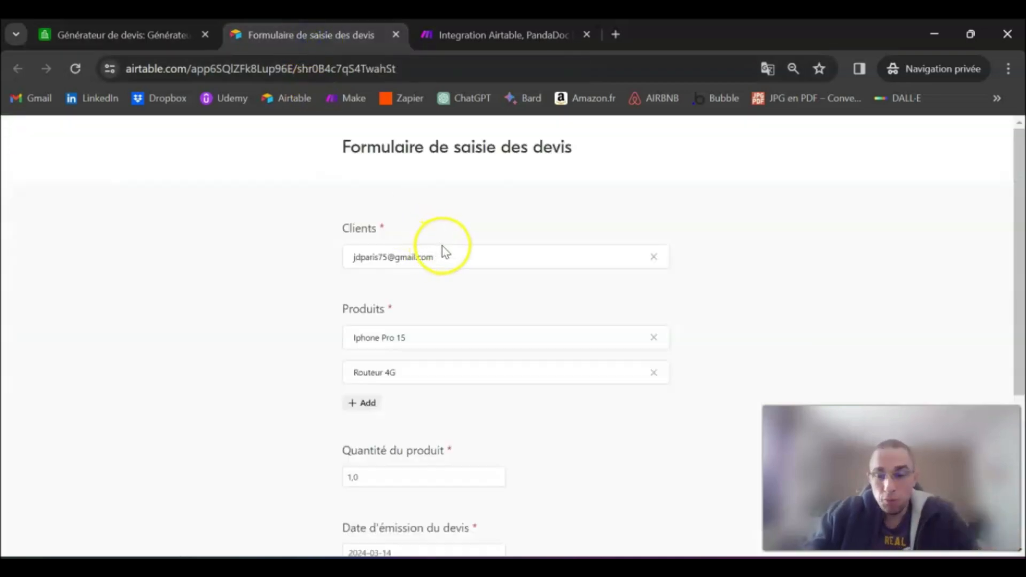
# Review the product list and the single quantity field in the filled form, and close the form without submitting it
pyautogui.scroll(-5, 446, 251)
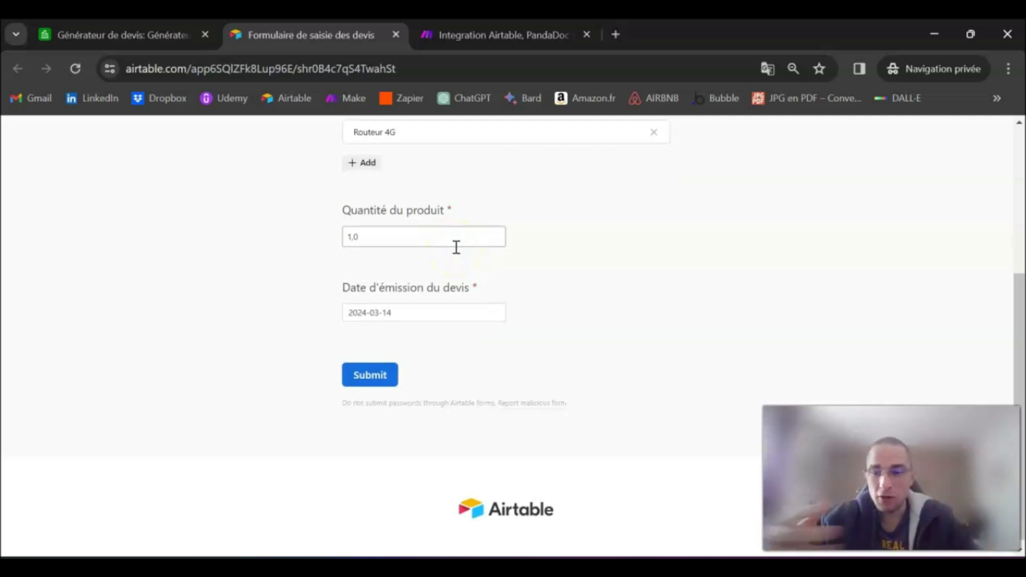
pyautogui.scroll(3, 566, 245)
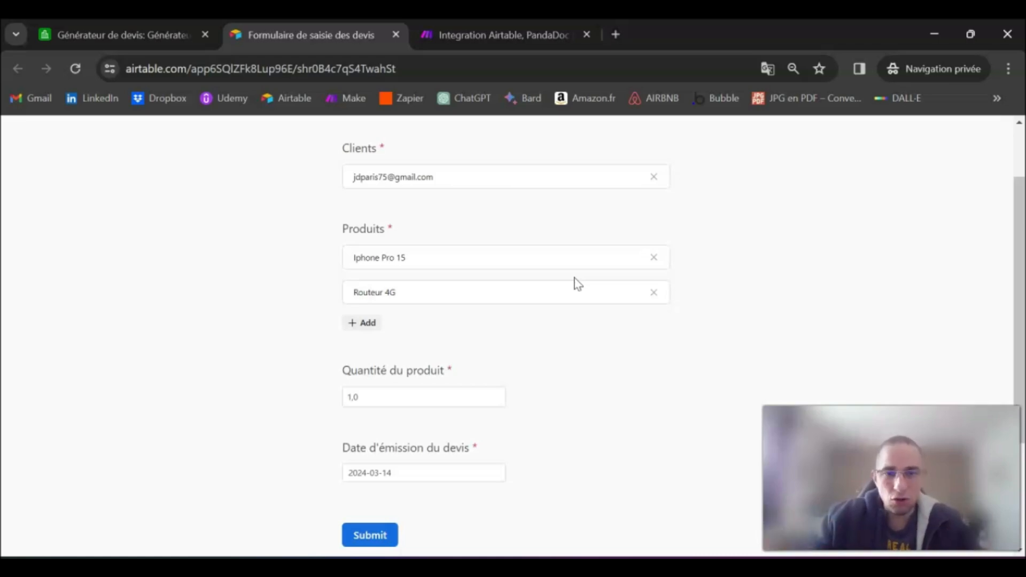
pyautogui.scroll(3, 522, 320)
pyautogui.scroll(-3, 442, 236)
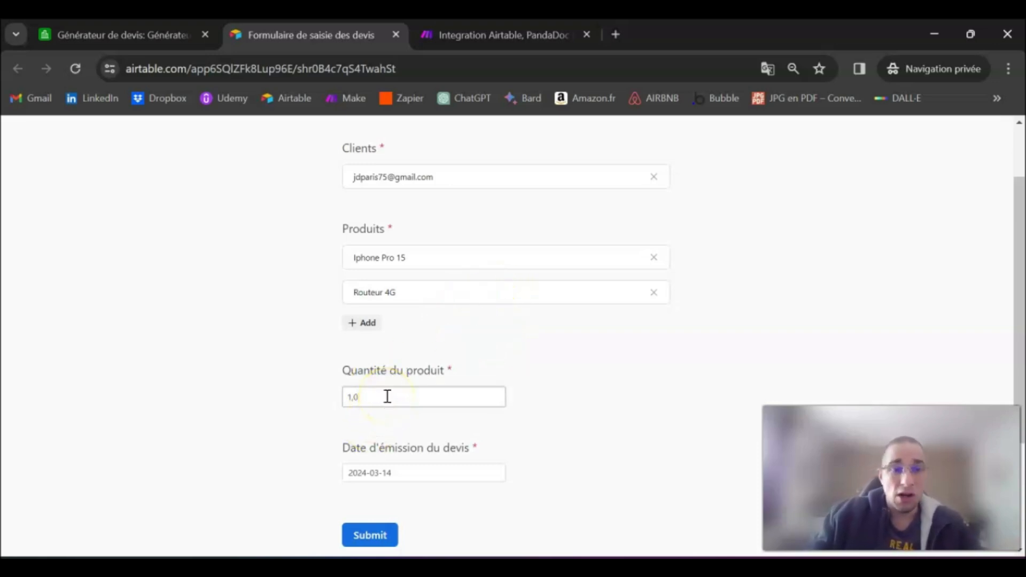
pyautogui.click(508, 305)
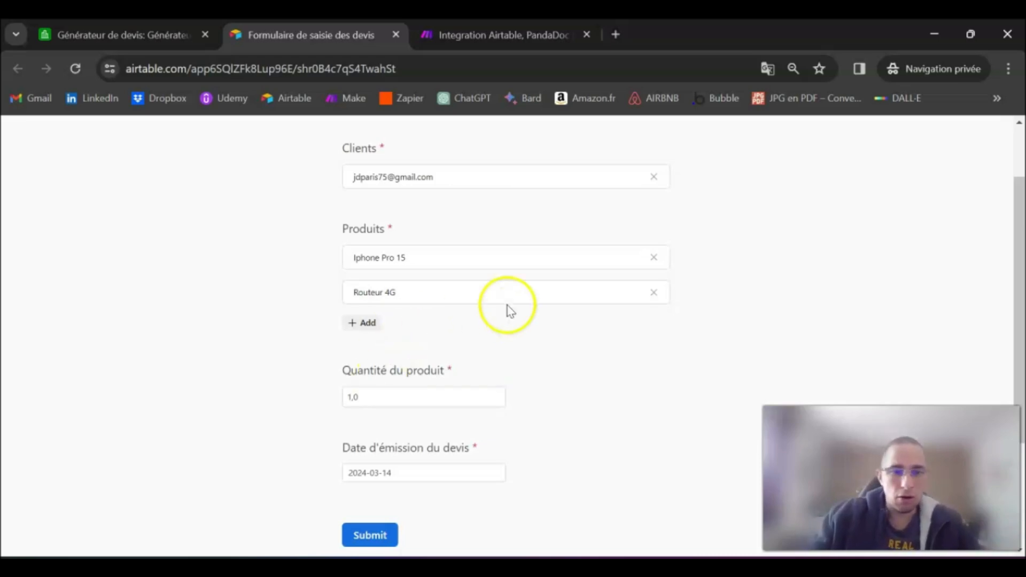
pyautogui.click(376, 324)
pyautogui.click(254, 289)
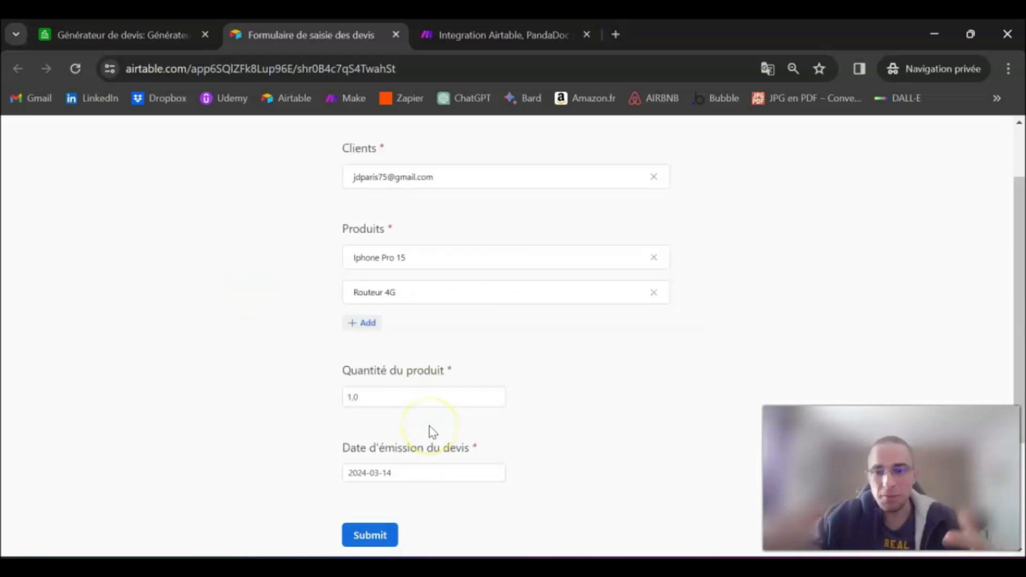
pyautogui.moveTo(469, 378); pyautogui.dragTo(332, 378)
pyautogui.click(291, 362)
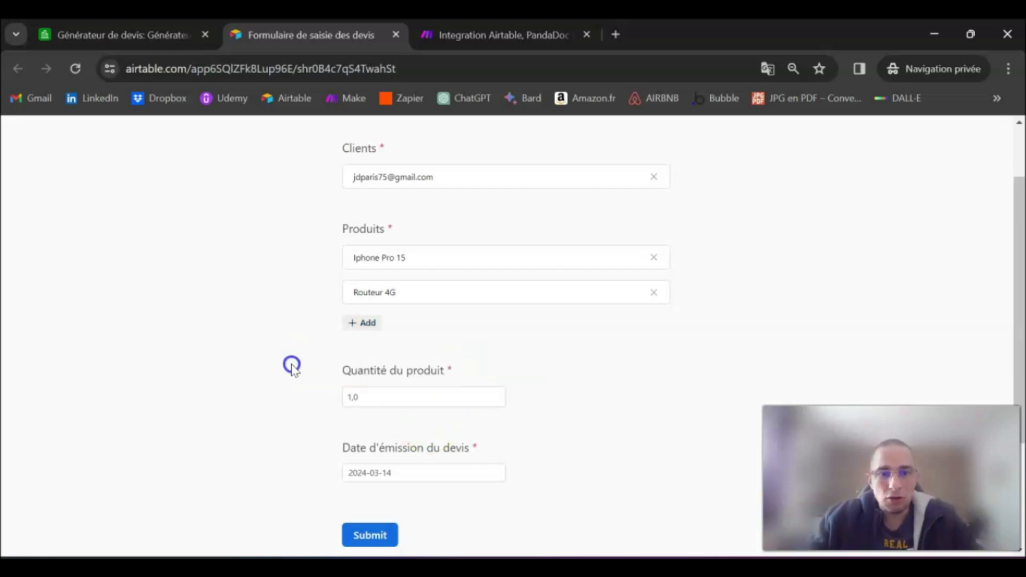
pyautogui.click(453, 387)
pyautogui.scroll(2, 453, 387)
pyautogui.scroll(-4, 460, 383)
pyautogui.scroll(4, 463, 382)
pyautogui.scroll(-5, 463, 383)
pyautogui.scroll(5, 463, 384)
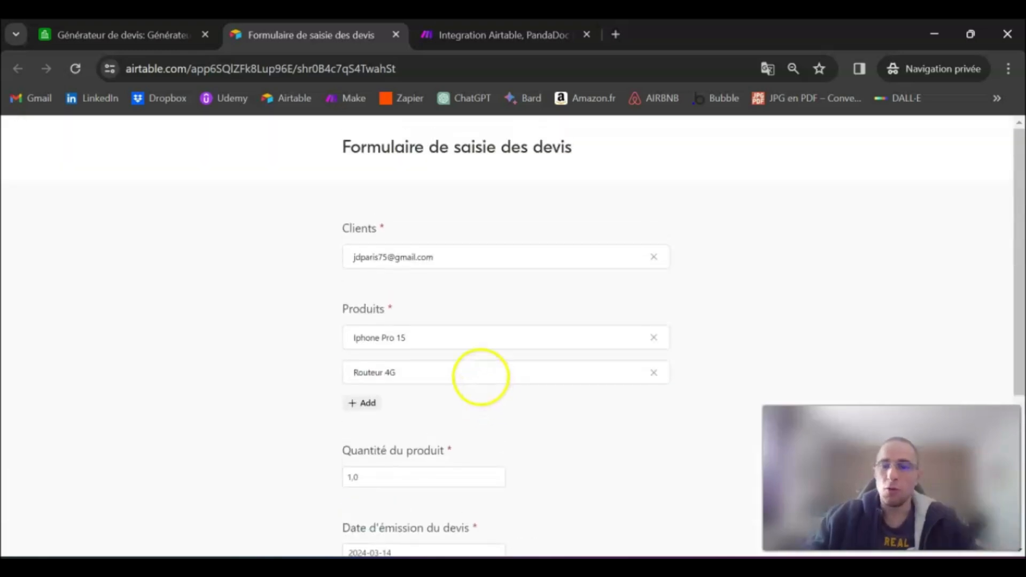
pyautogui.click(396, 35)
pyautogui.click(584, 197)
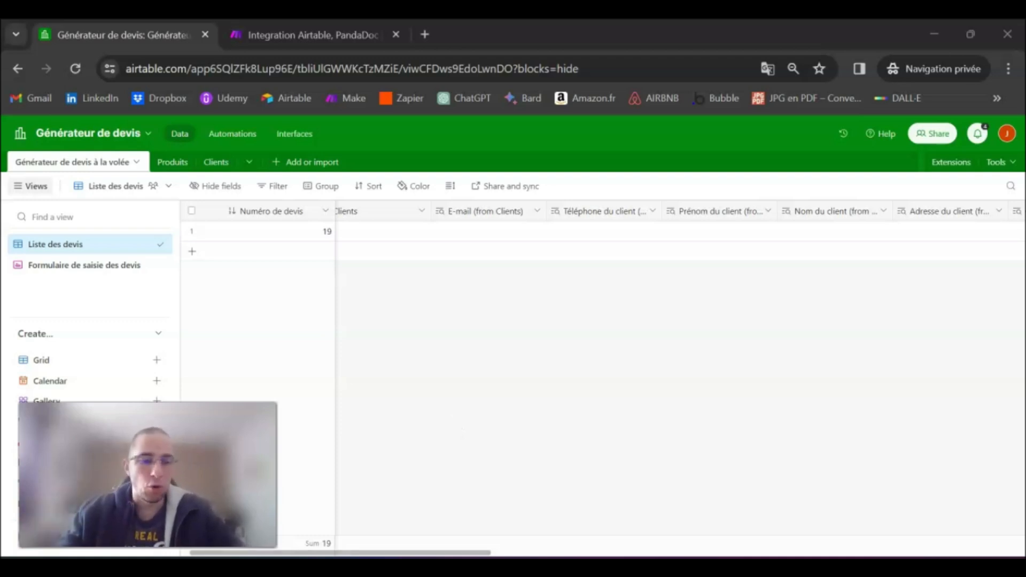
# Start a single select field named "Ajouter un autre produit ?" after the last column, with 2 as its first option
pyautogui.moveTo(480, 552); pyautogui.dragTo(936, 551)
pyautogui.click(960, 213)
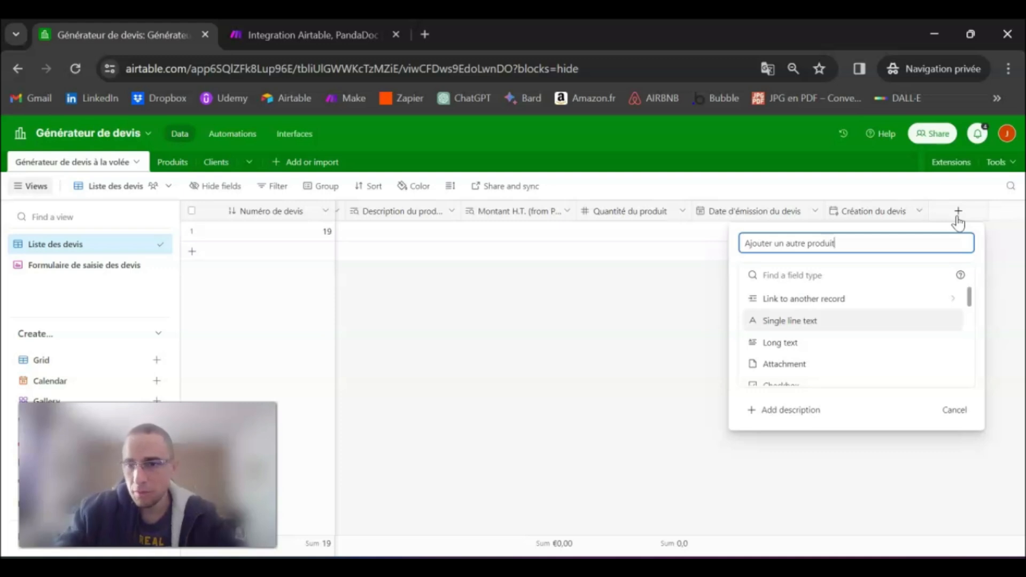
pyautogui.click(940, 211)
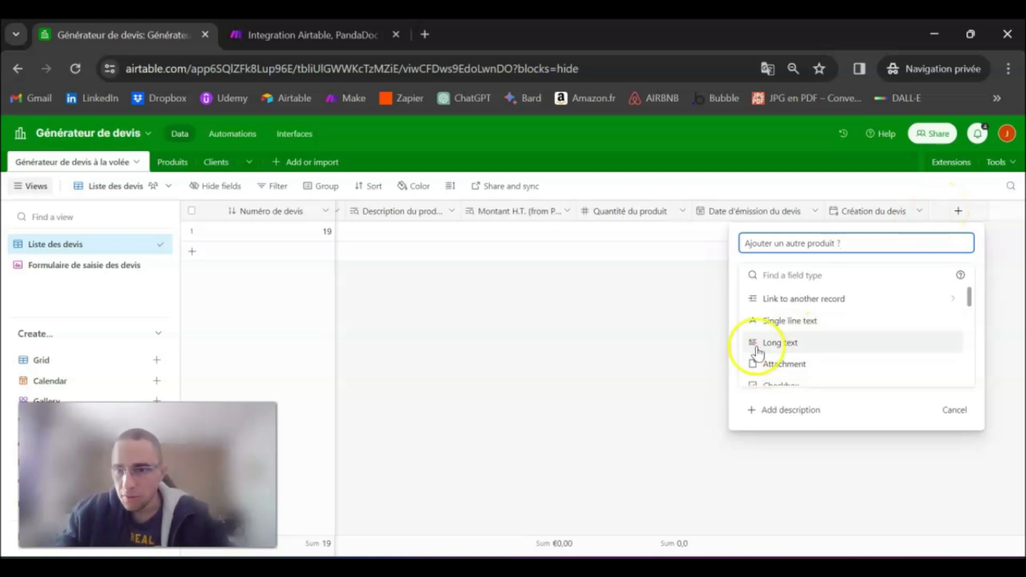
pyautogui.scroll(-2, 807, 345)
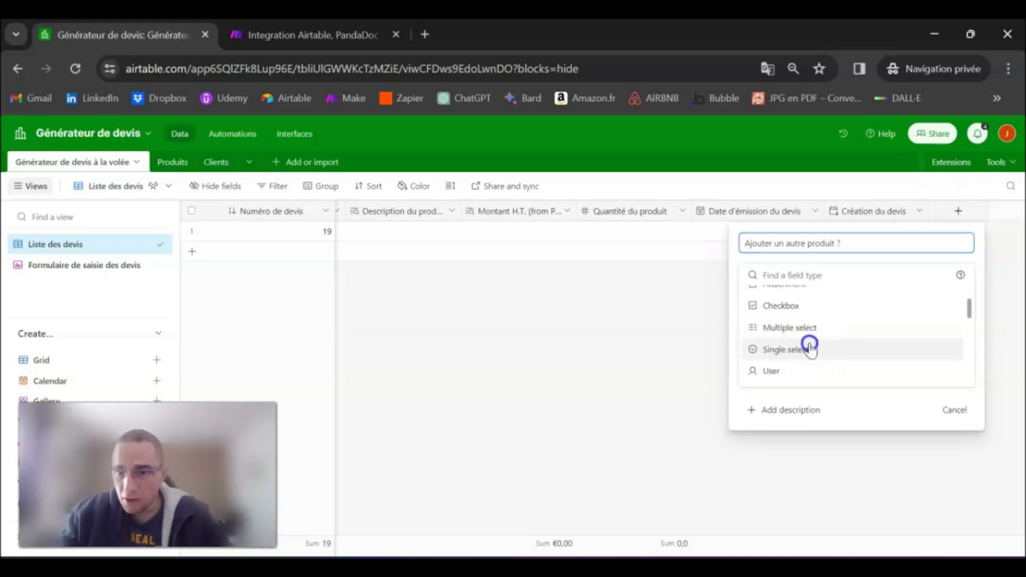
pyautogui.click(807, 347)
pyautogui.click(796, 391)
pyautogui.click(813, 368)
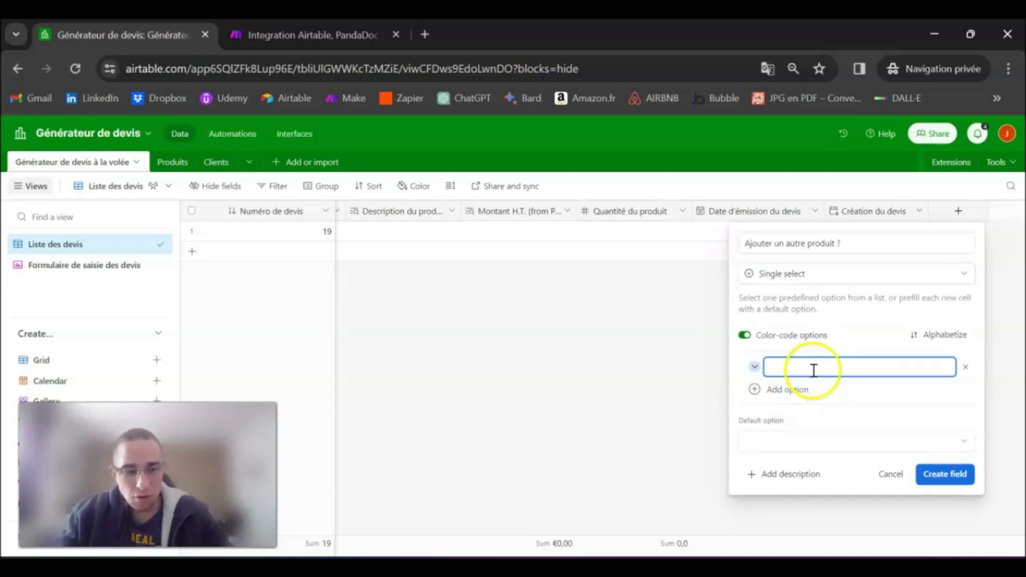
# Add the options 3, 4 and 5 to the new single select field
pyautogui.click(797, 391)
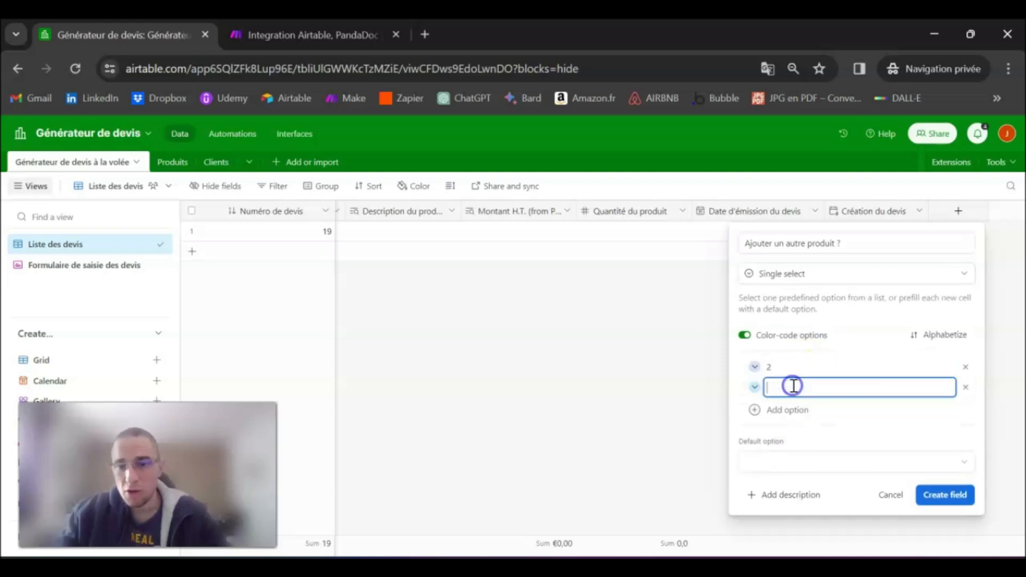
pyautogui.write('3')
pyautogui.click(794, 409)
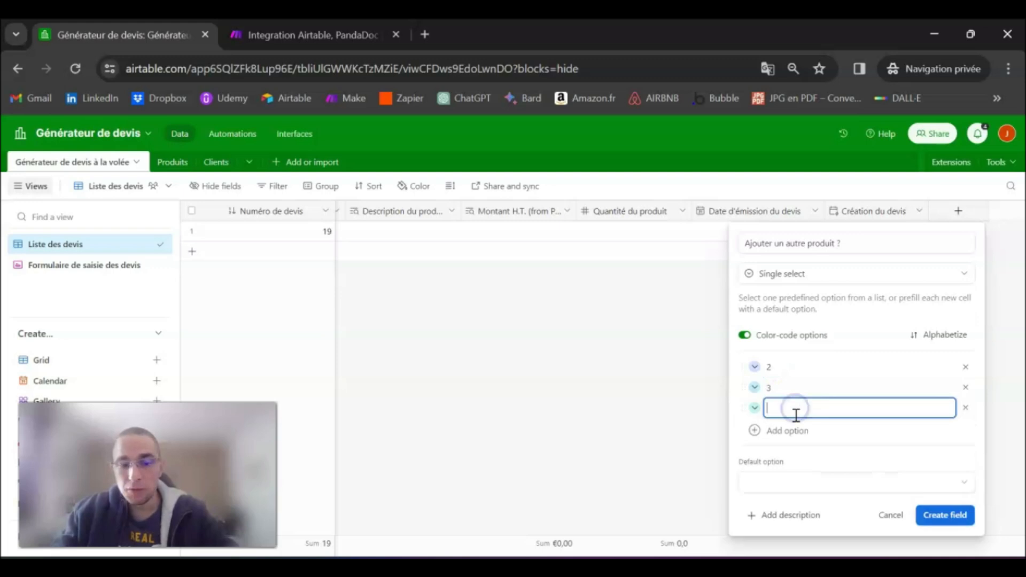
pyautogui.write('4')
pyautogui.click(794, 430)
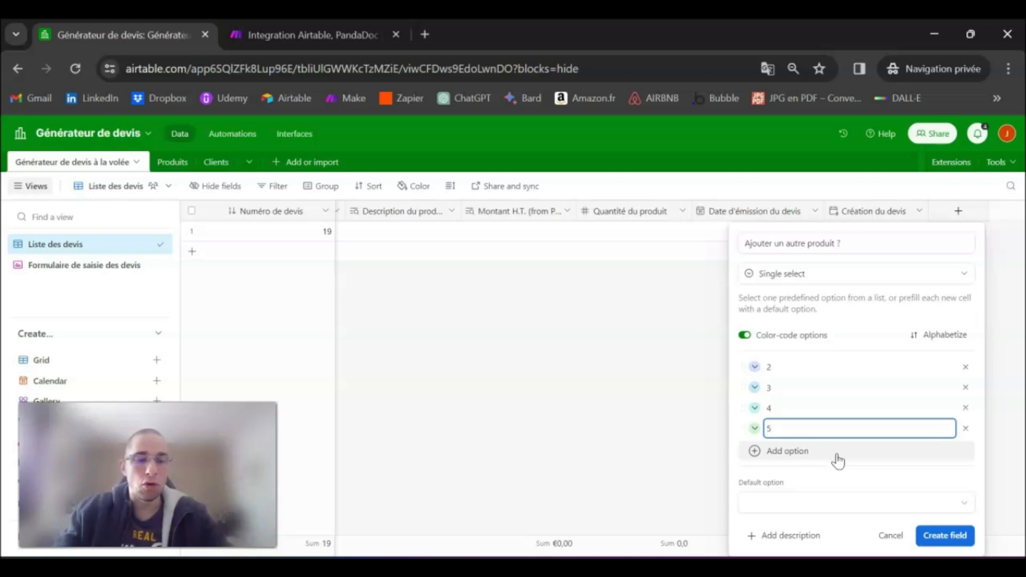
pyautogui.click(780, 387)
pyautogui.click(785, 407)
pyautogui.click(785, 426)
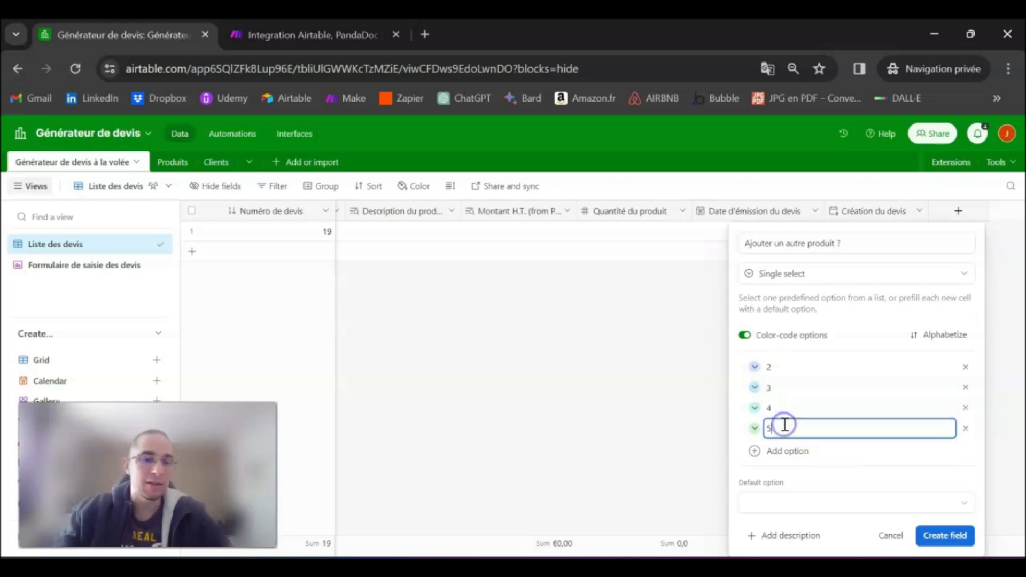
pyautogui.click(932, 426)
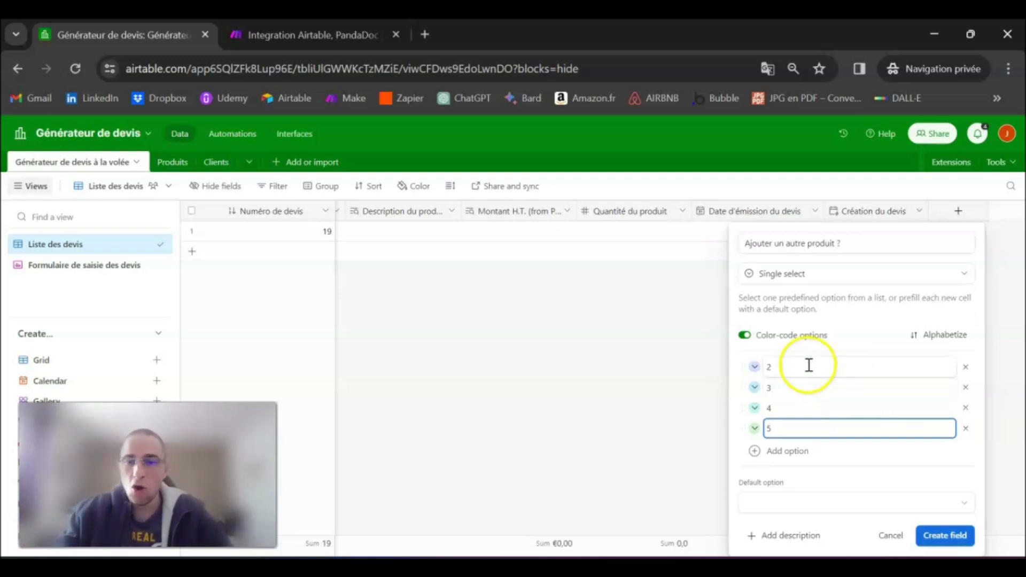
# Remove the options 3, 4 and 5 from the new field, keeping only option 2
pyautogui.click(966, 387)
pyautogui.click(966, 388)
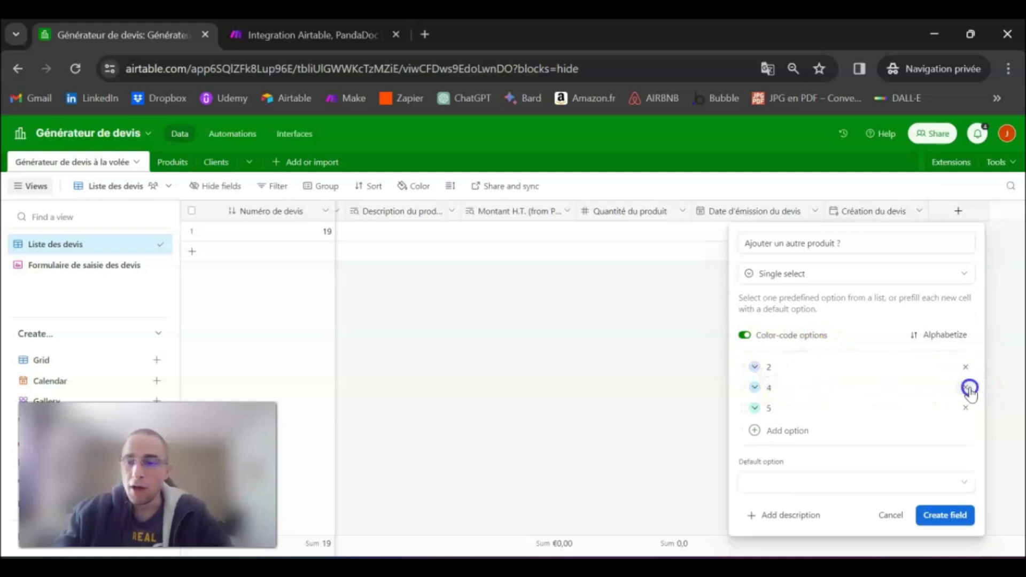
pyautogui.click(966, 387)
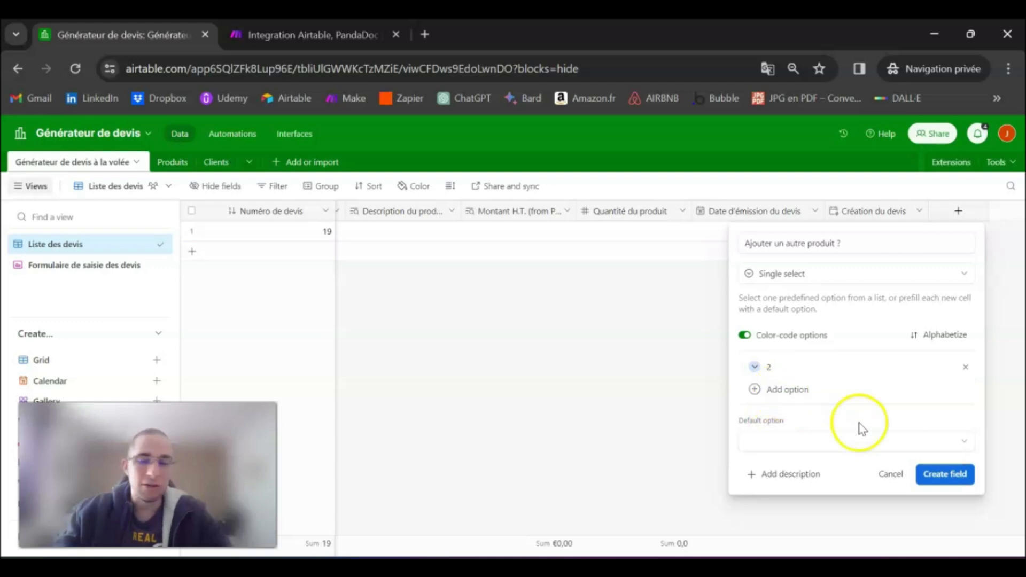
# Create the "Ajouter un autre produit ?" field and place its column between SIRET du client and Produits
pyautogui.click(943, 478)
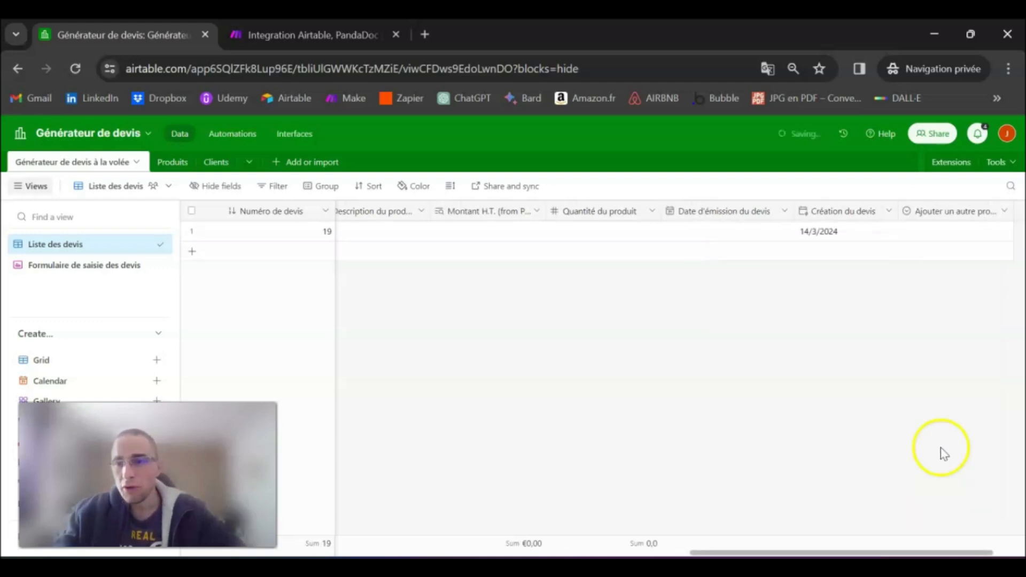
pyautogui.moveTo(939, 211); pyautogui.dragTo(763, 220)
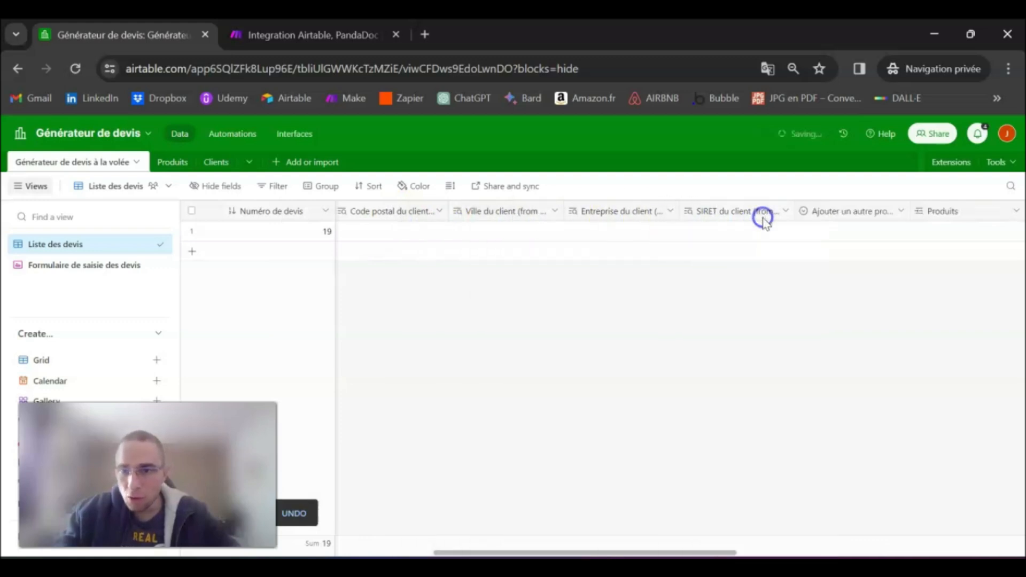
# Add the "Ajouter un autre produit ?" field to Formulaire de saisie des devis below Quantité du produit and open the live form
pyautogui.click(83, 264)
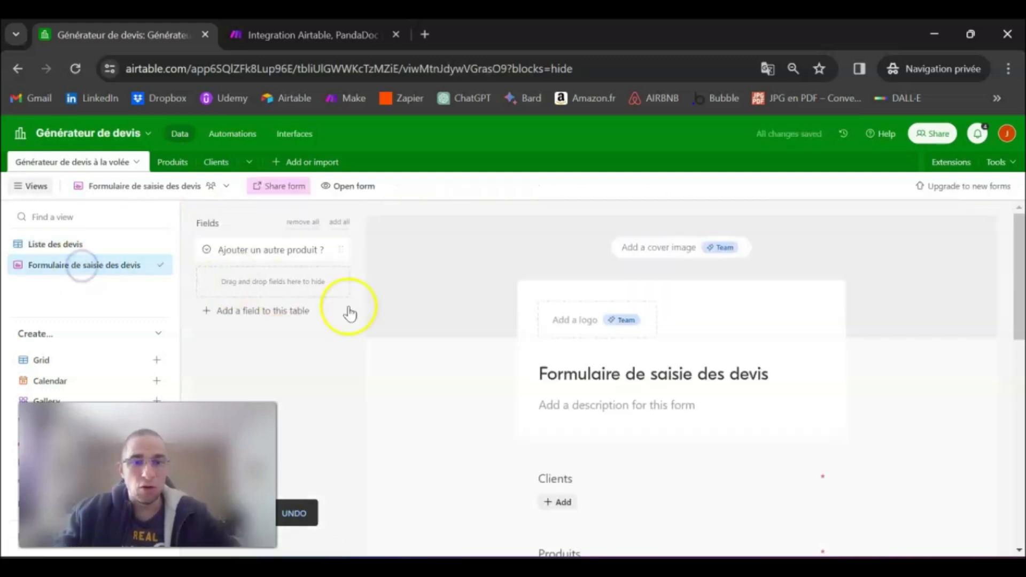
pyautogui.moveTo(296, 248); pyautogui.dragTo(658, 450)
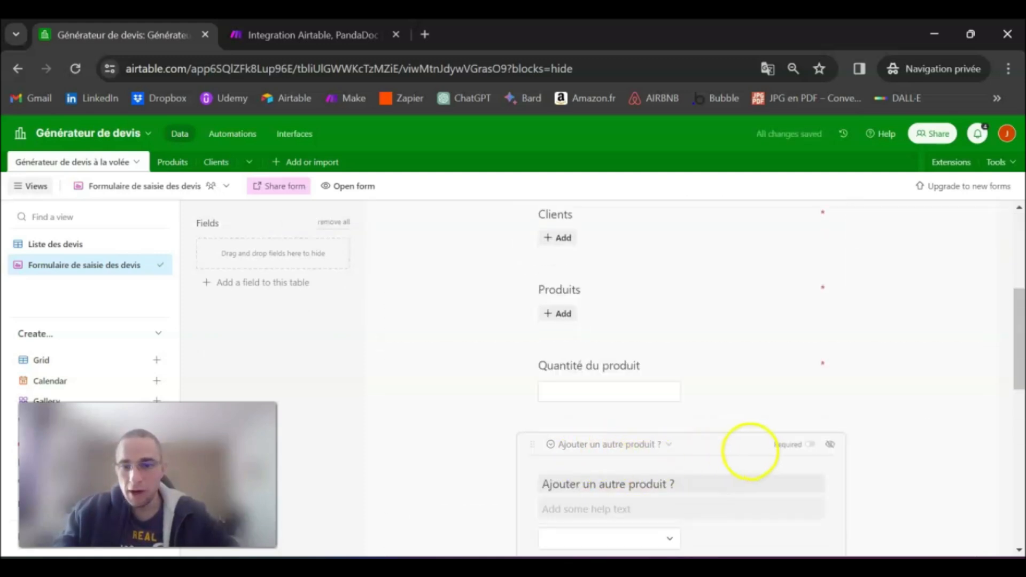
pyautogui.click(356, 186)
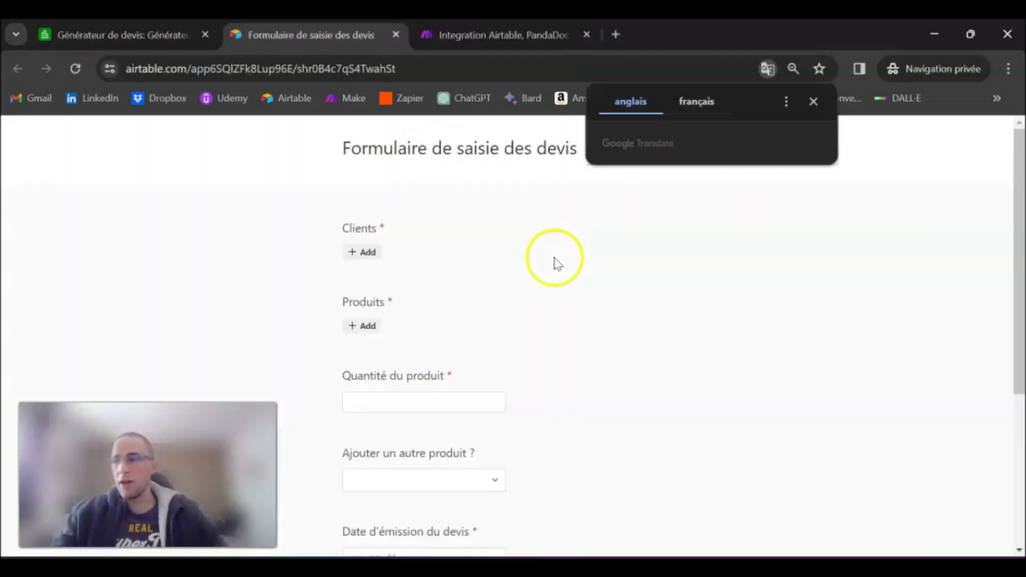
pyautogui.click(814, 101)
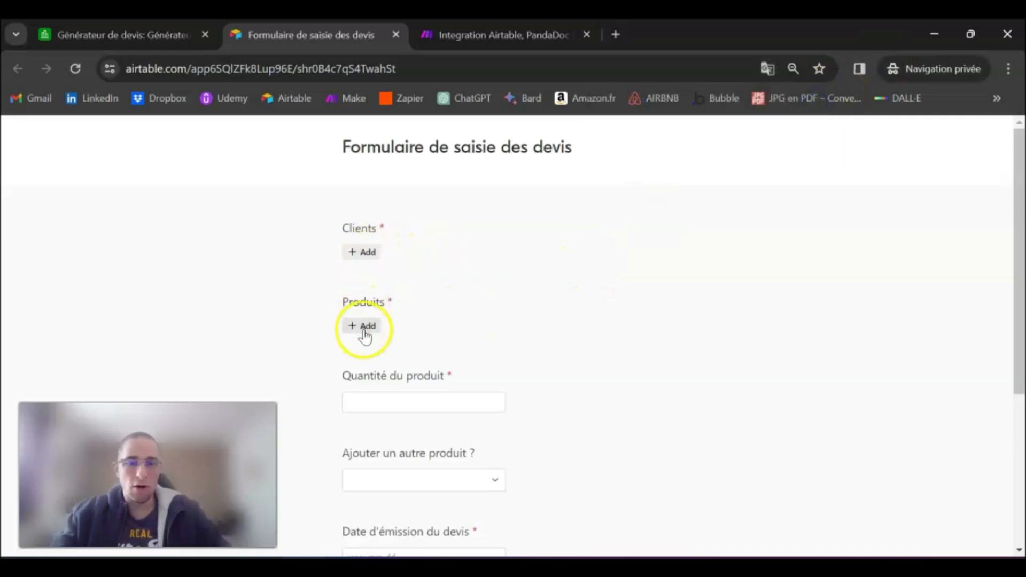
# Test the form's Produits field by selecting both Iphone Pro 15 and Routeur 4G
pyautogui.click(363, 327)
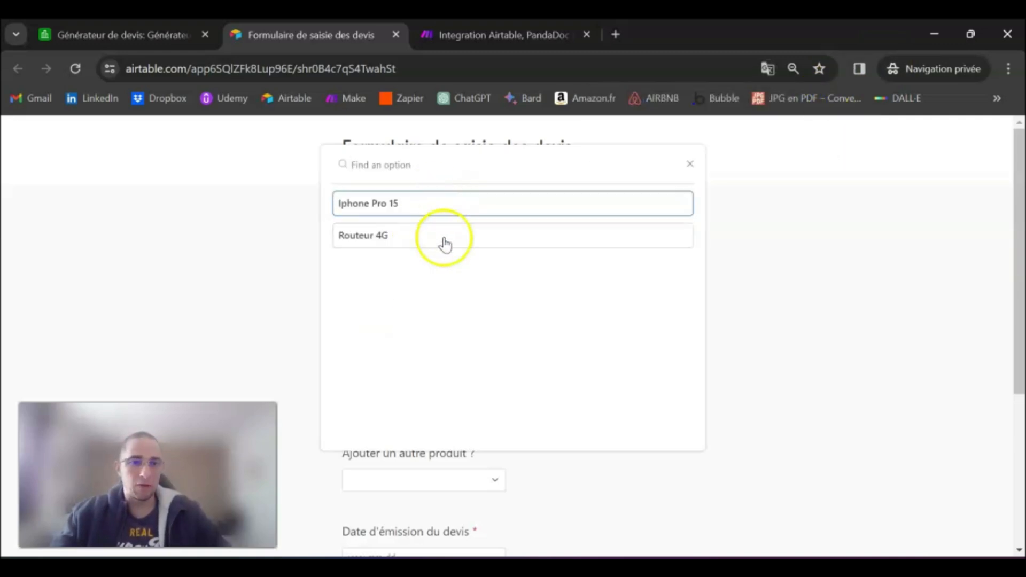
pyautogui.click(429, 209)
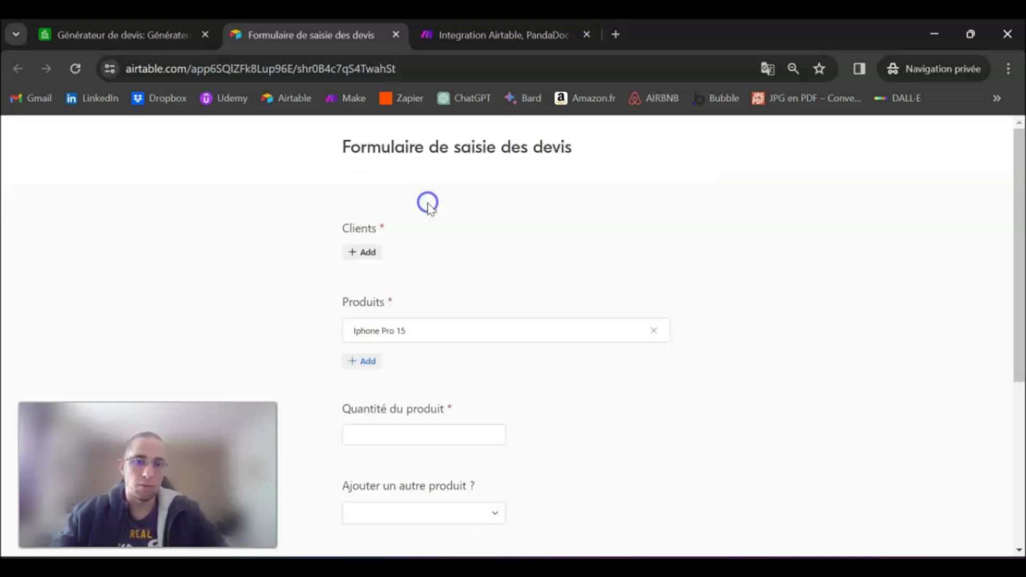
pyautogui.click(389, 356)
pyautogui.click(405, 242)
pyautogui.scroll(-2, 383, 389)
pyautogui.click(382, 390)
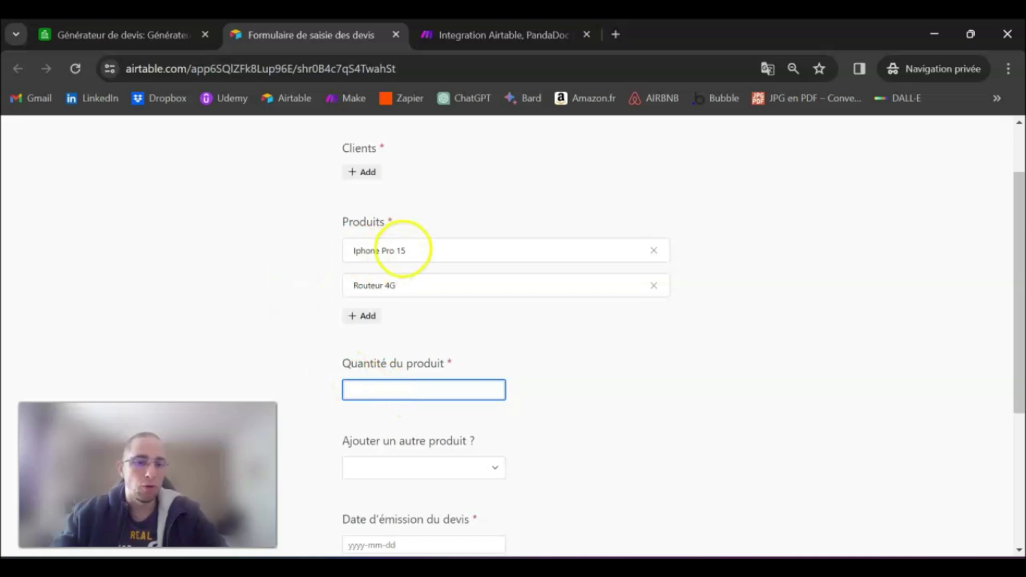
# In the Liste des devis view, disable linking to multiple records for the Produits field and save it
pyautogui.click(167, 40)
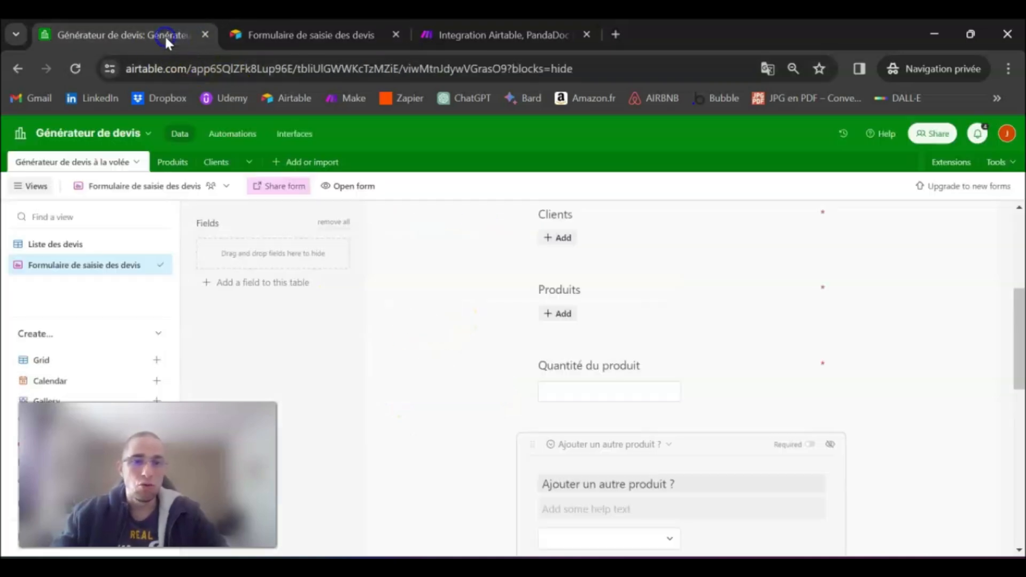
pyautogui.click(63, 243)
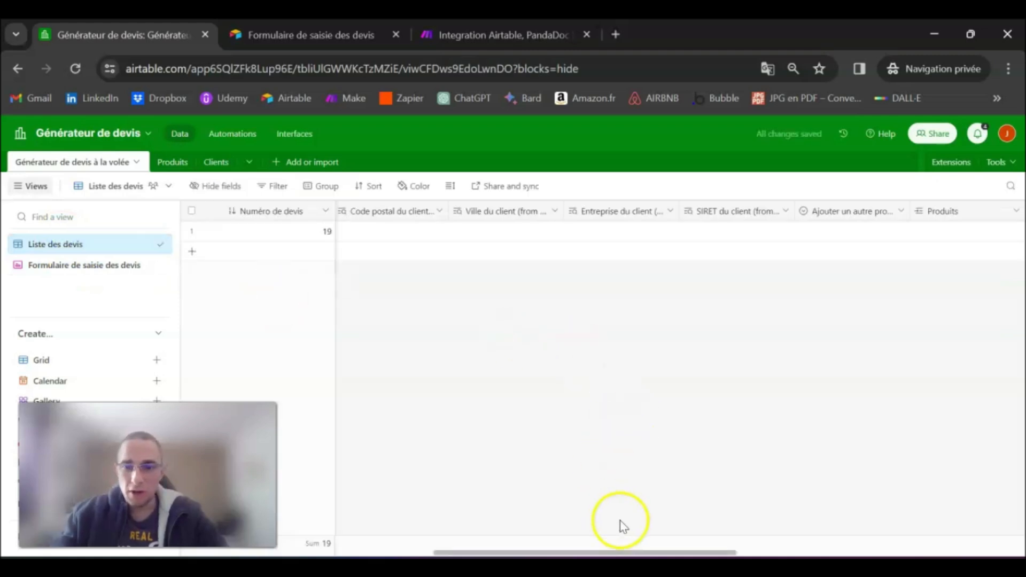
pyautogui.moveTo(631, 556); pyautogui.dragTo(731, 555)
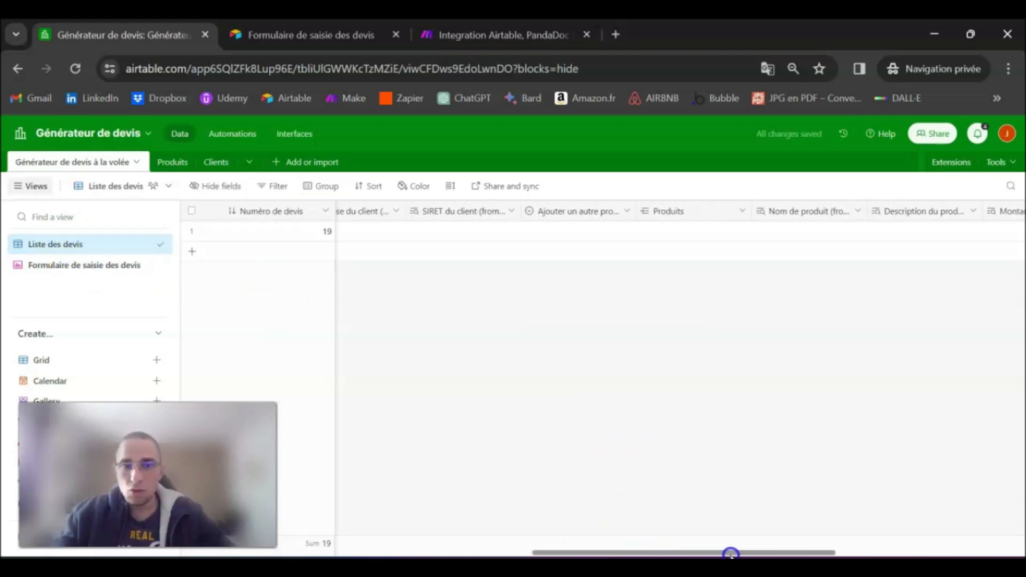
pyautogui.doubleClick(680, 213)
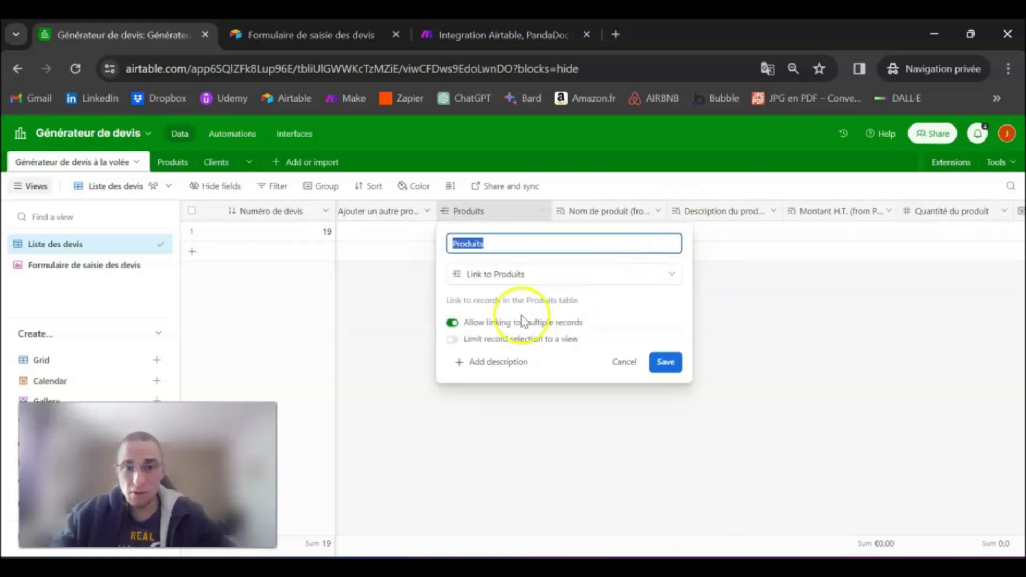
pyautogui.click(454, 324)
pyautogui.click(664, 362)
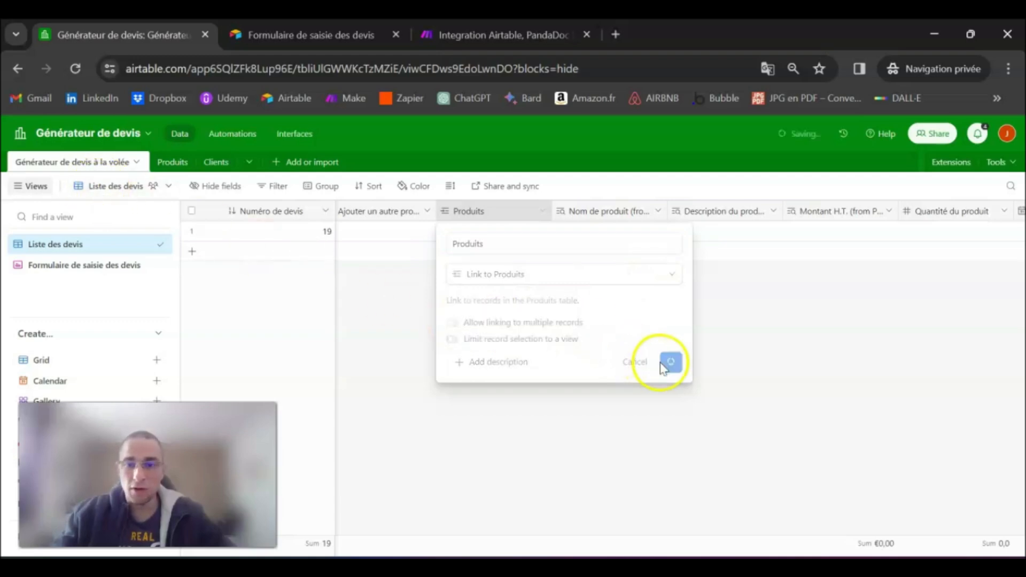
pyautogui.click(598, 437)
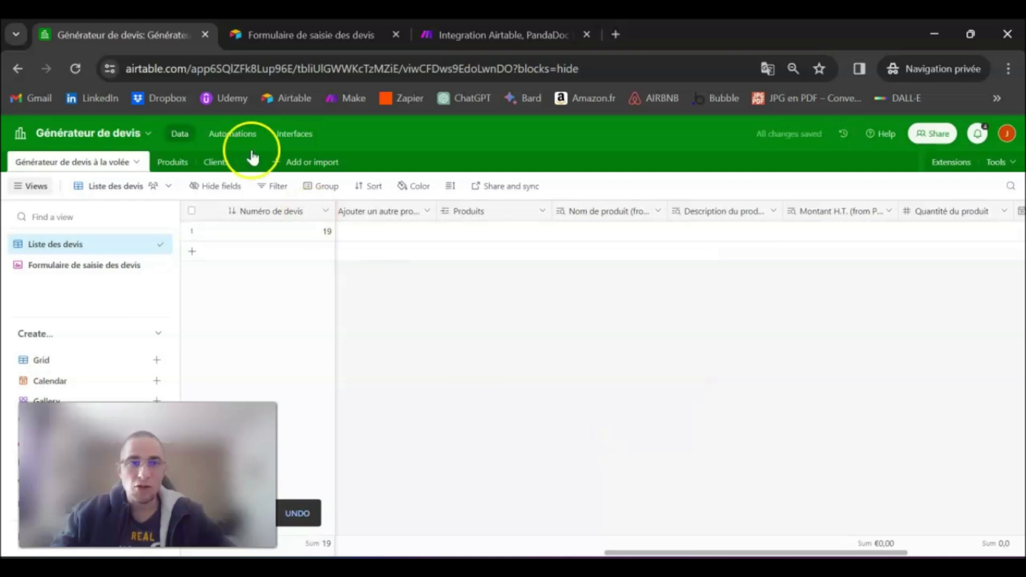
# Reload the live quote form, select Iphone Pro 15 as the product and enter a quantity of 1
pyautogui.click(260, 43)
pyautogui.click(76, 68)
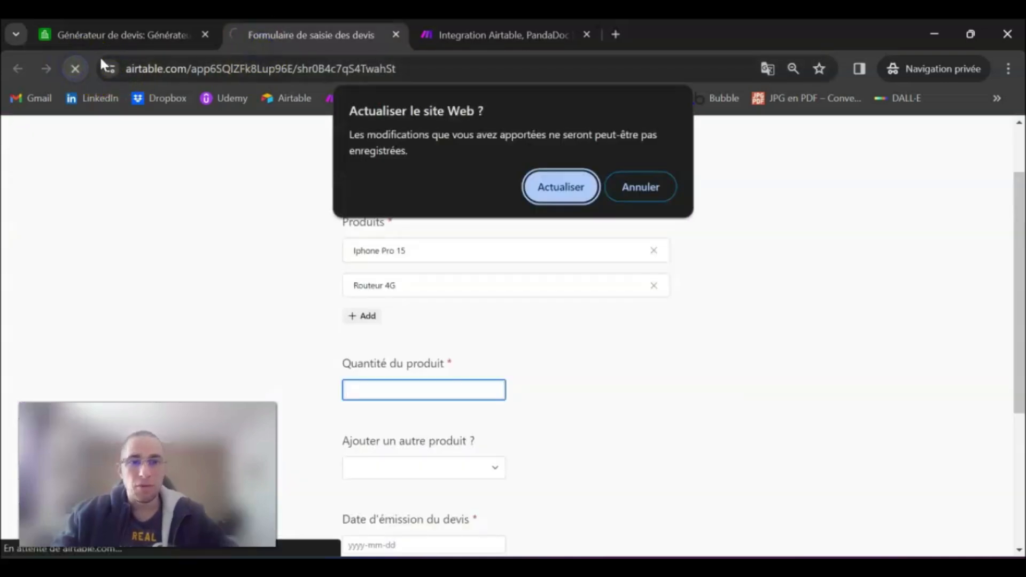
pyautogui.click(550, 191)
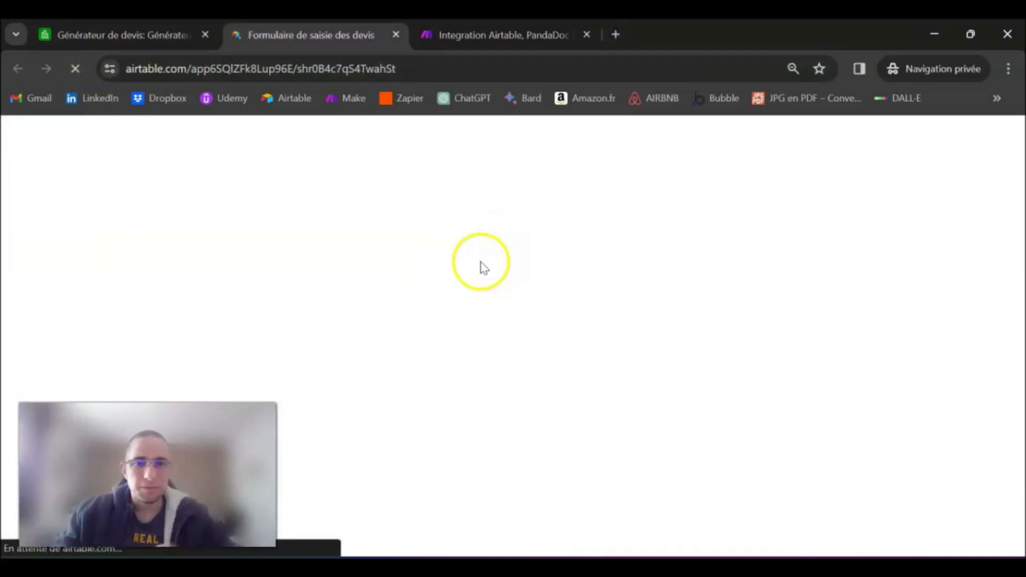
pyautogui.click(814, 105)
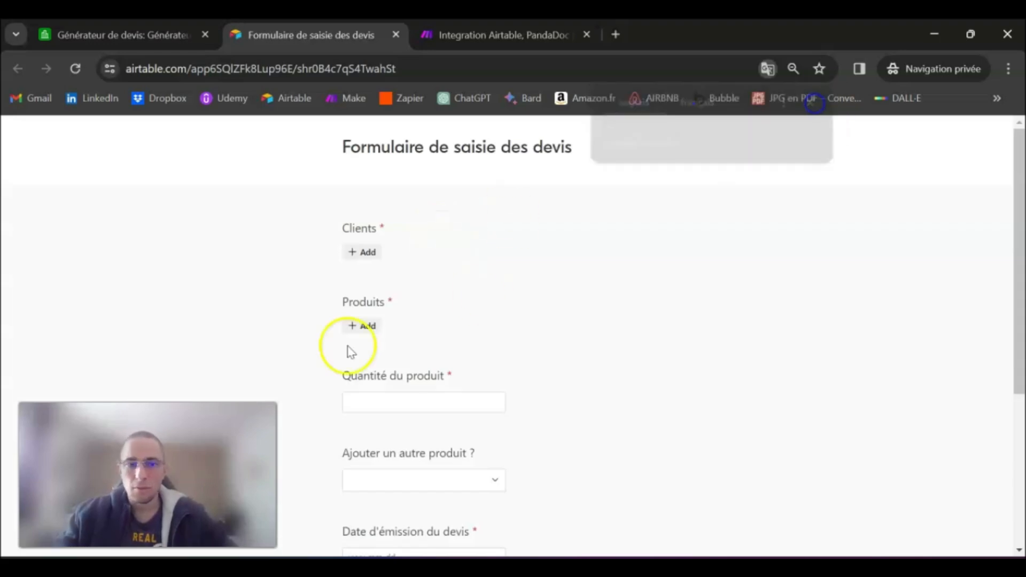
pyautogui.scroll(-2, 384, 338)
pyautogui.click(357, 247)
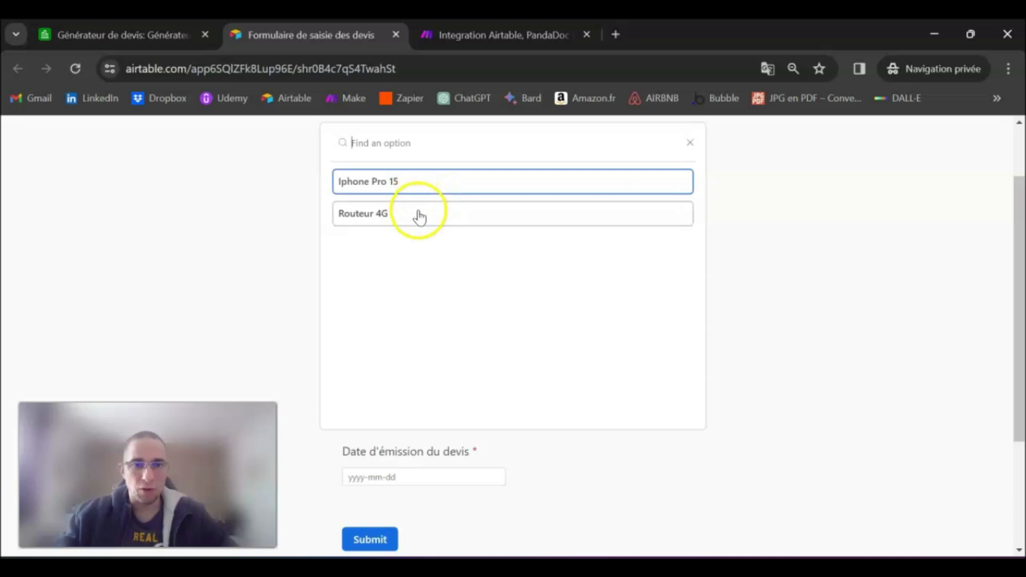
pyautogui.click(423, 186)
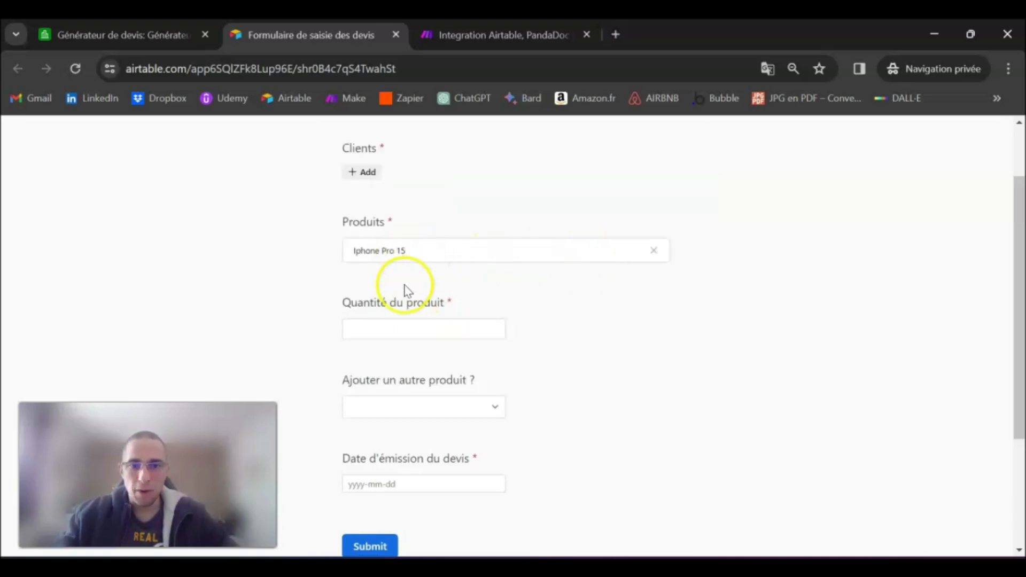
pyautogui.click(427, 322)
pyautogui.write('1')
pyautogui.click(534, 331)
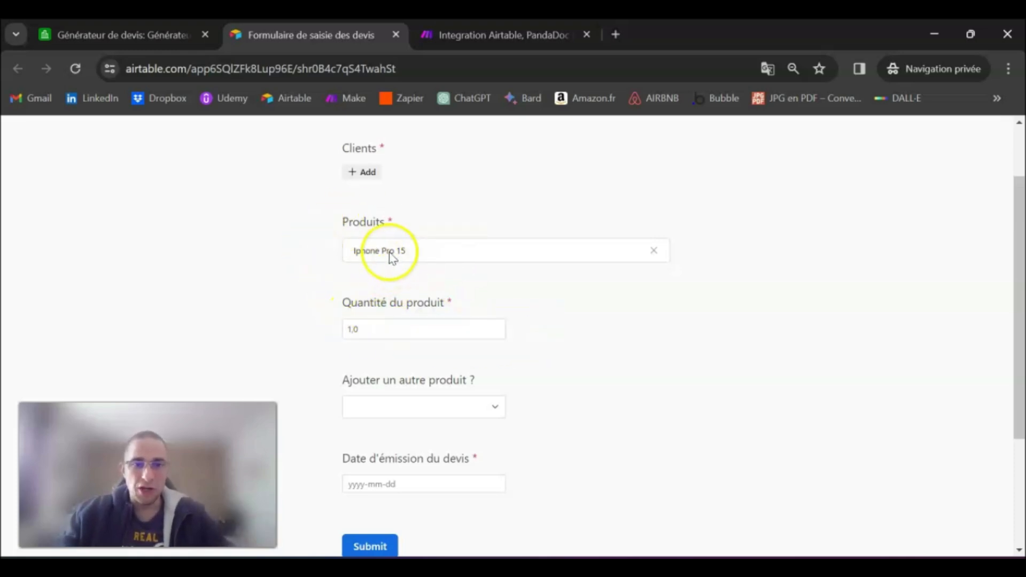
# Choose option 2 for "Ajouter un autre produit ?" in the live form and review the product and quantity entries above it
pyautogui.scroll(-2, 354, 321)
pyautogui.click(376, 329)
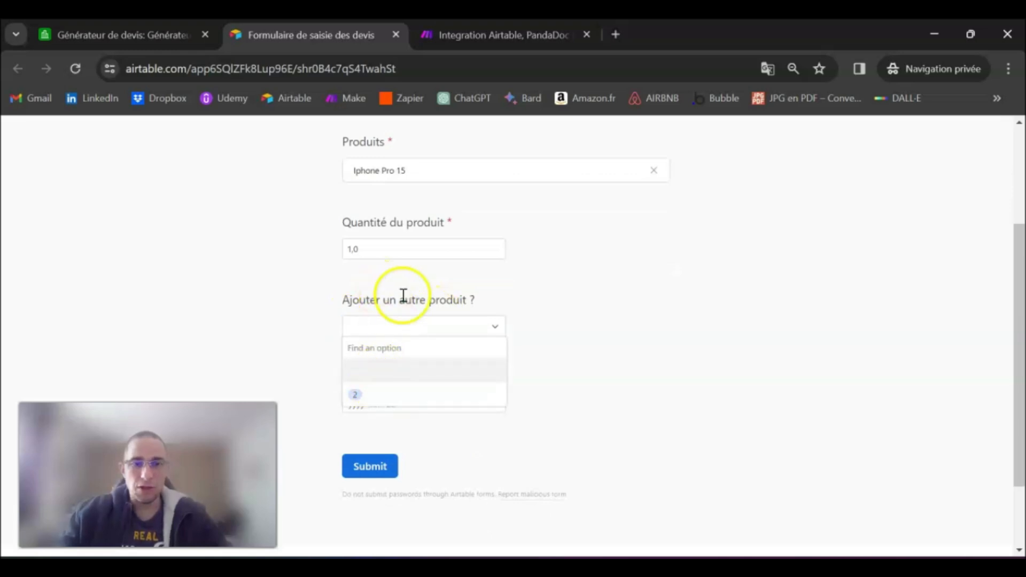
pyautogui.click(373, 397)
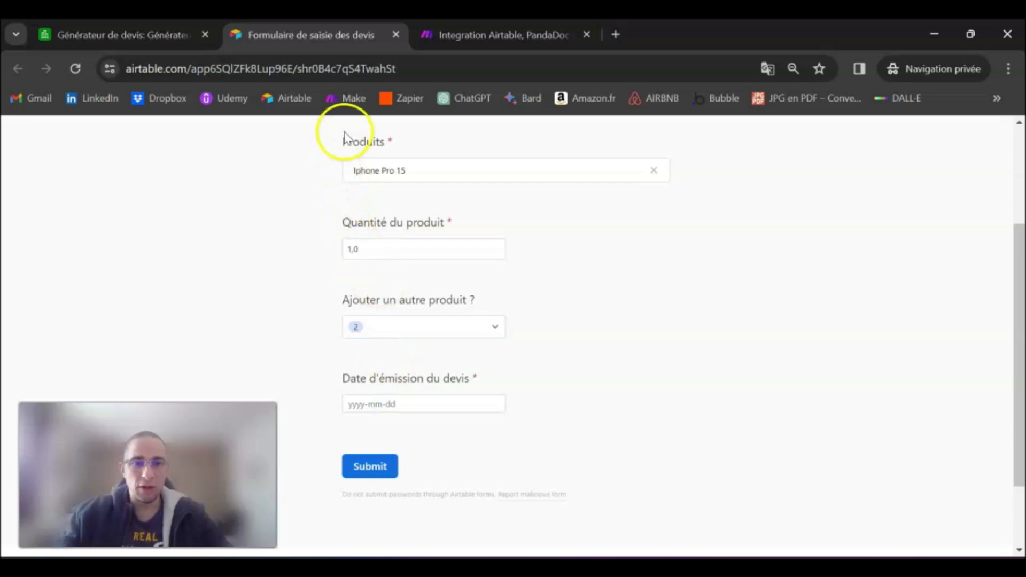
pyautogui.moveTo(370, 132); pyautogui.dragTo(505, 264)
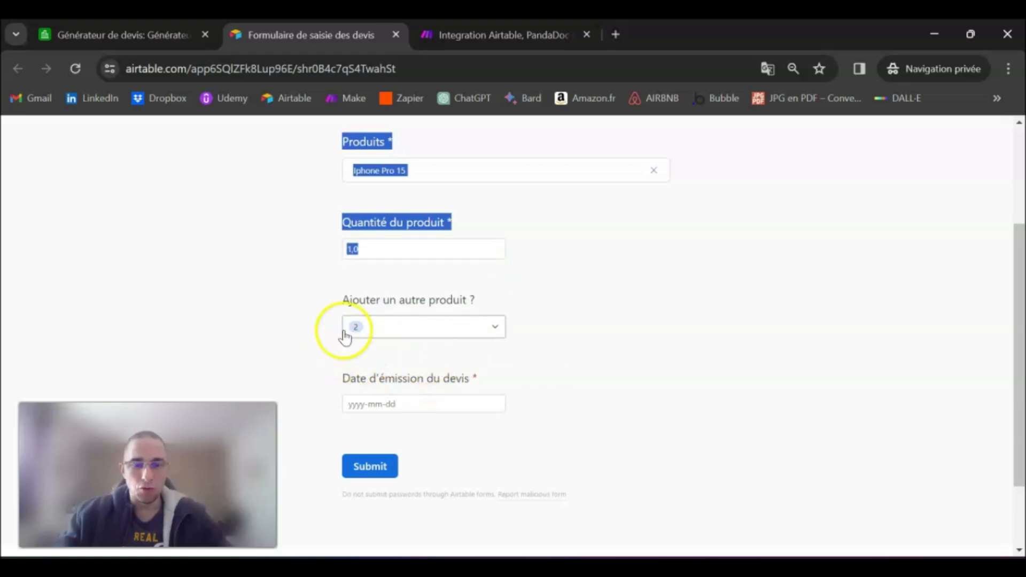
pyautogui.click(384, 331)
pyautogui.click(302, 303)
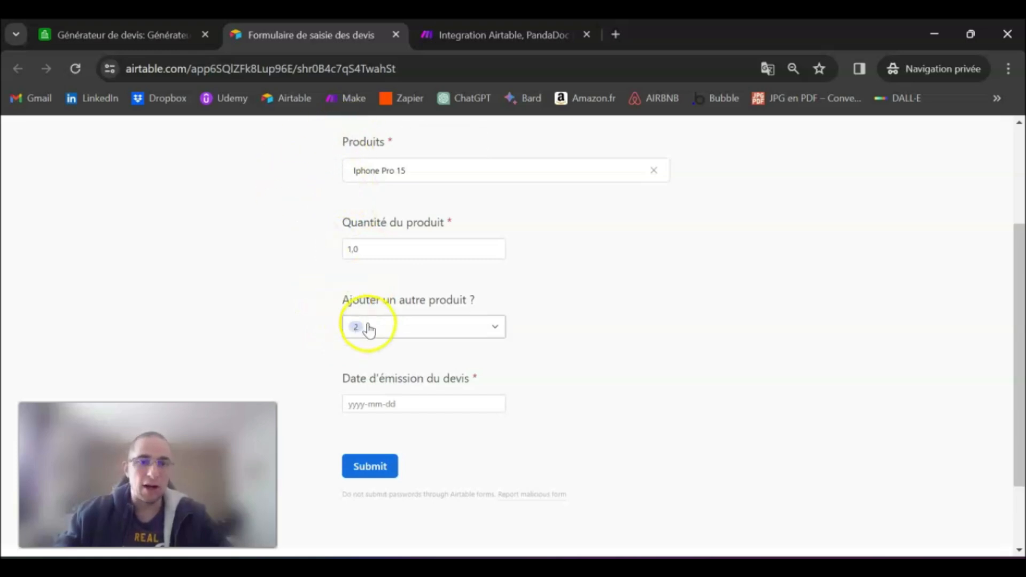
pyautogui.click(614, 317)
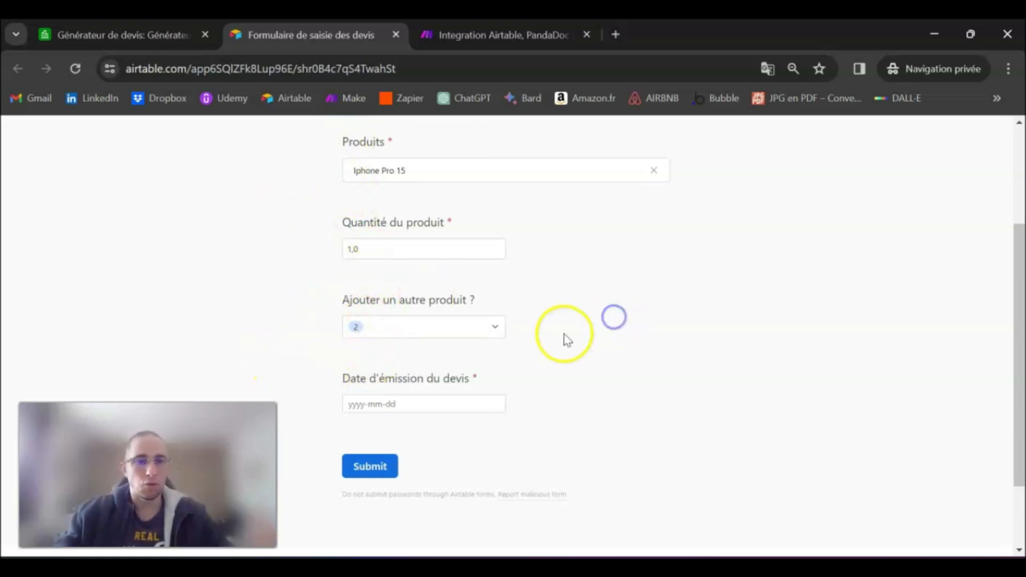
# In the Liste des devis view, duplicate the Produits field and rename the copy "Produits 2"
pyautogui.click(168, 37)
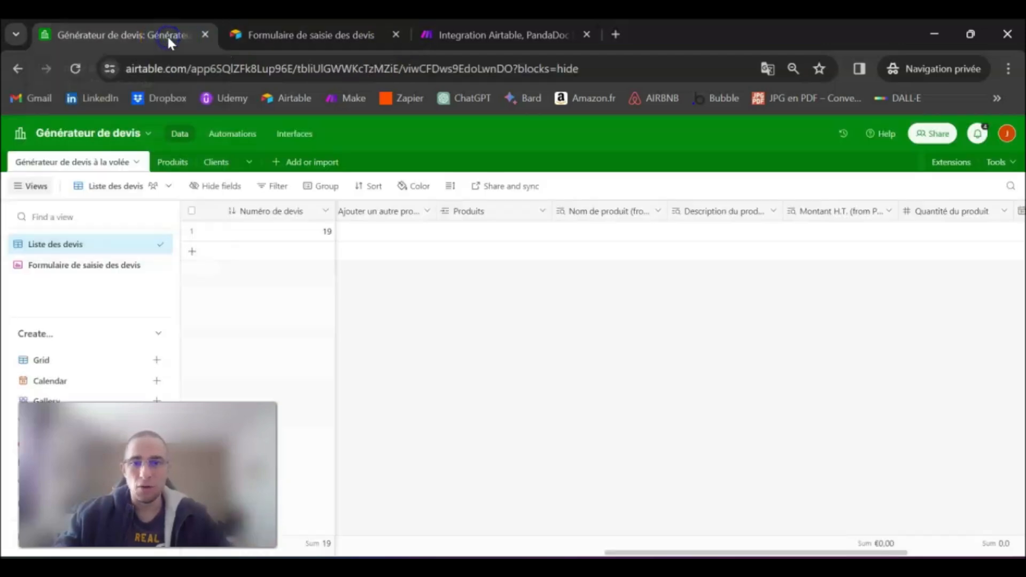
pyautogui.moveTo(774, 550)
pyautogui.mouseDown()
pyautogui.moveTo(872, 550)
pyautogui.moveTo(773, 551)
pyautogui.mouseUp()
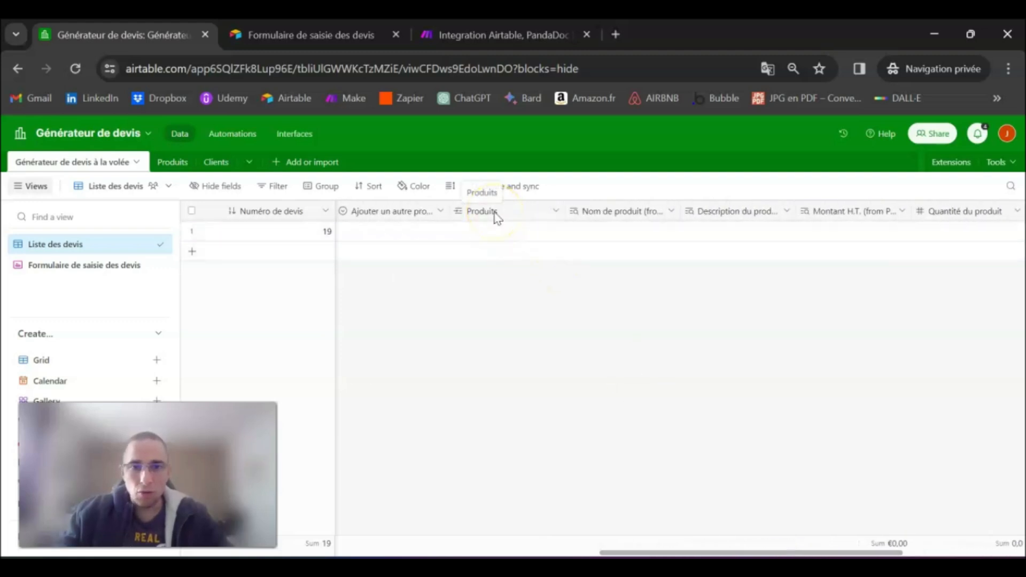
pyautogui.click(492, 231)
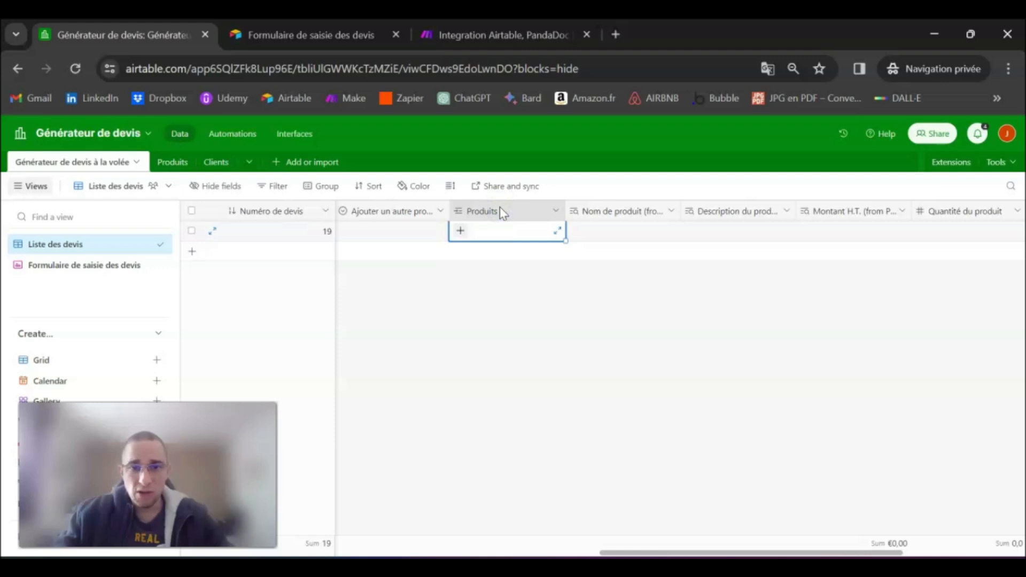
pyautogui.click(601, 211)
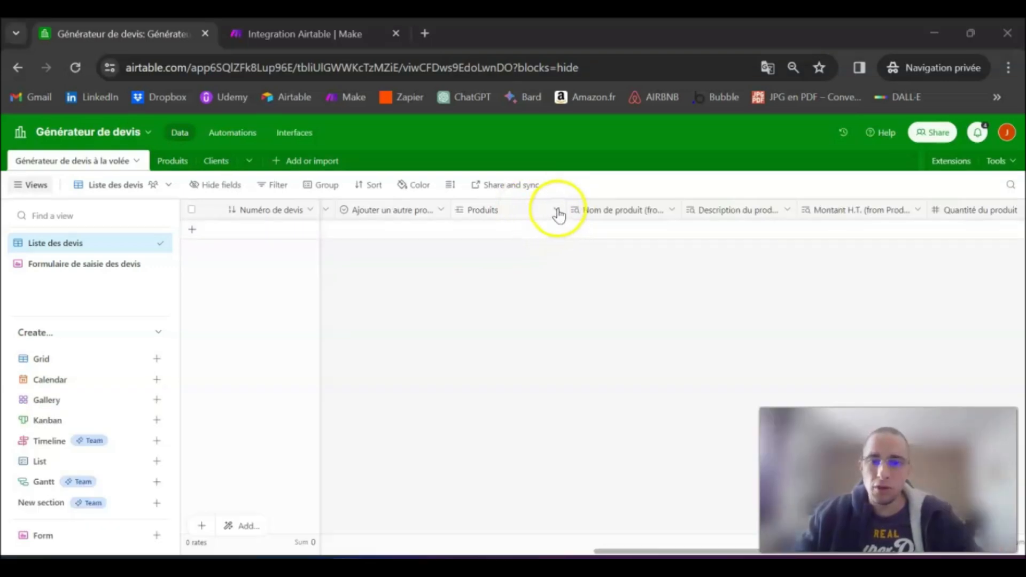
pyautogui.click(557, 211)
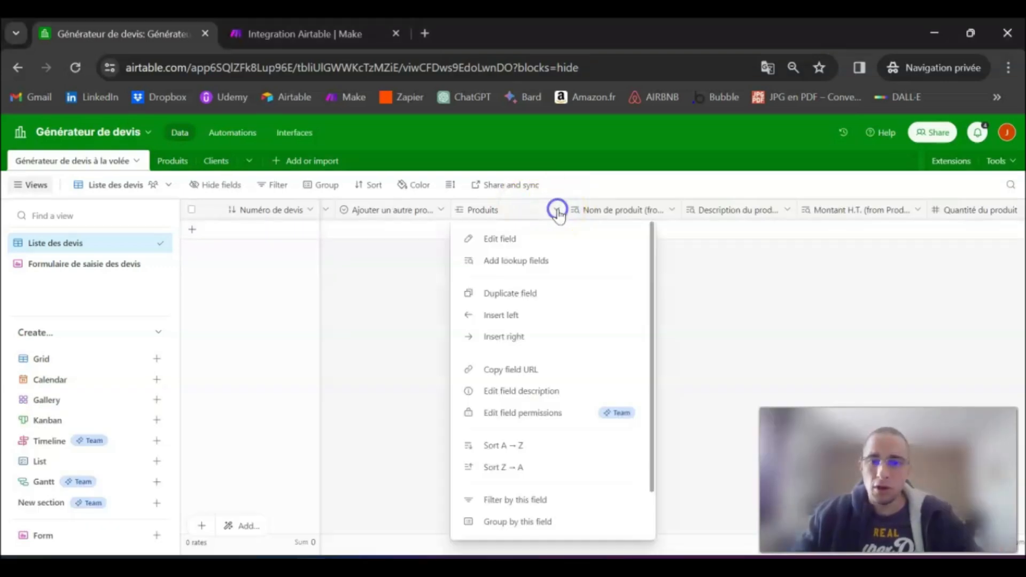
pyautogui.click(519, 297)
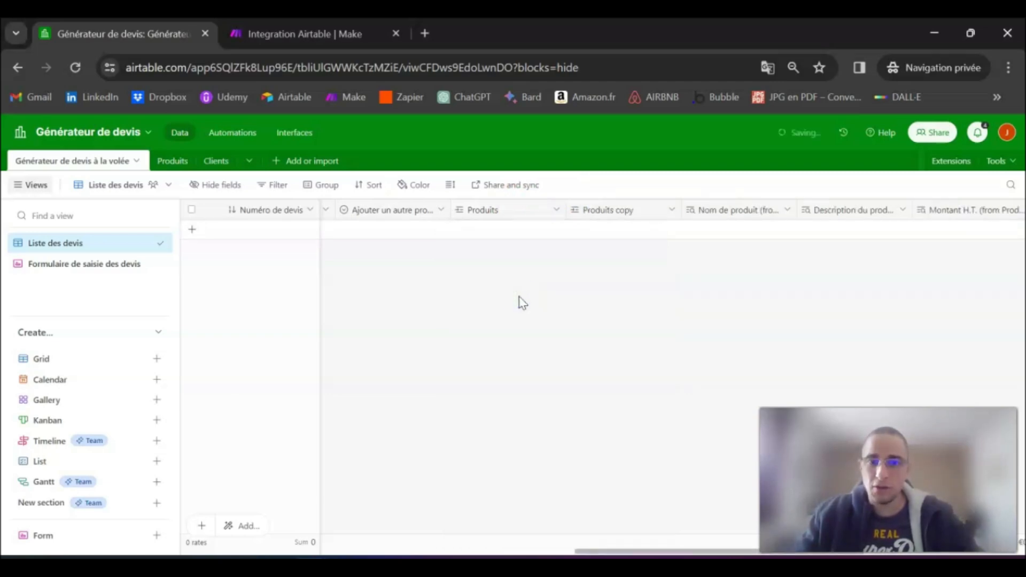
pyautogui.doubleClick(620, 213)
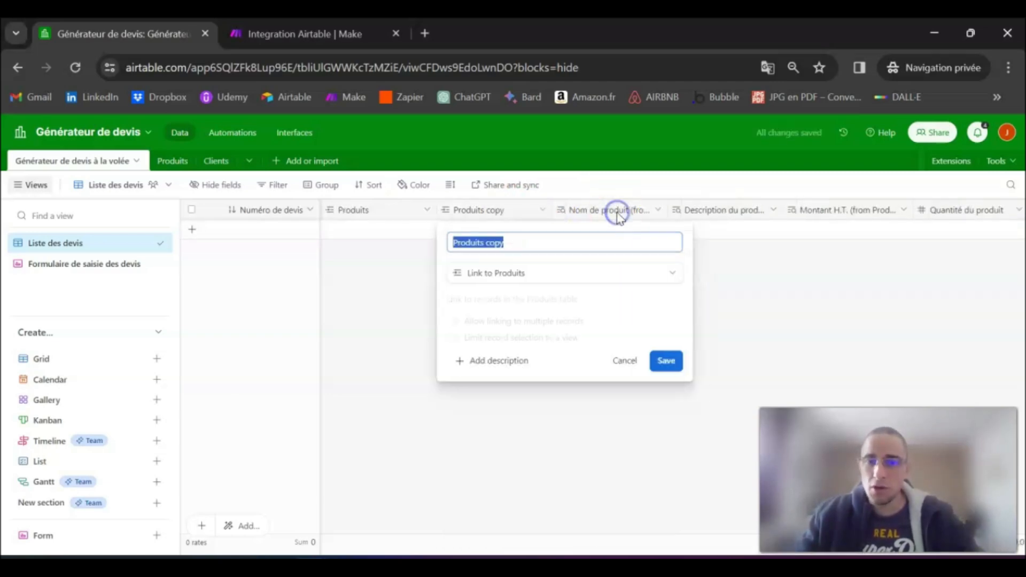
pyautogui.click(529, 245)
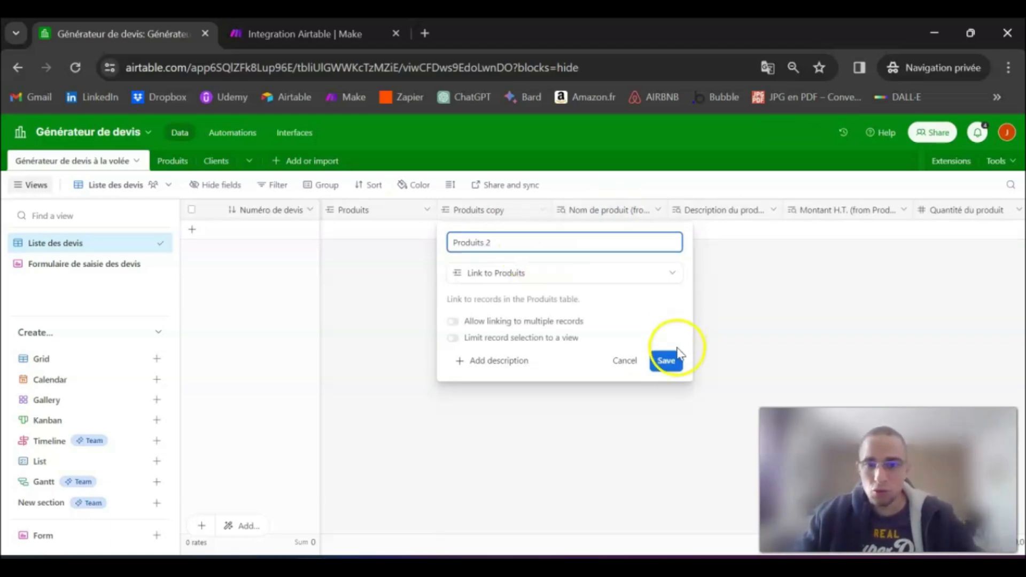
pyautogui.click(666, 363)
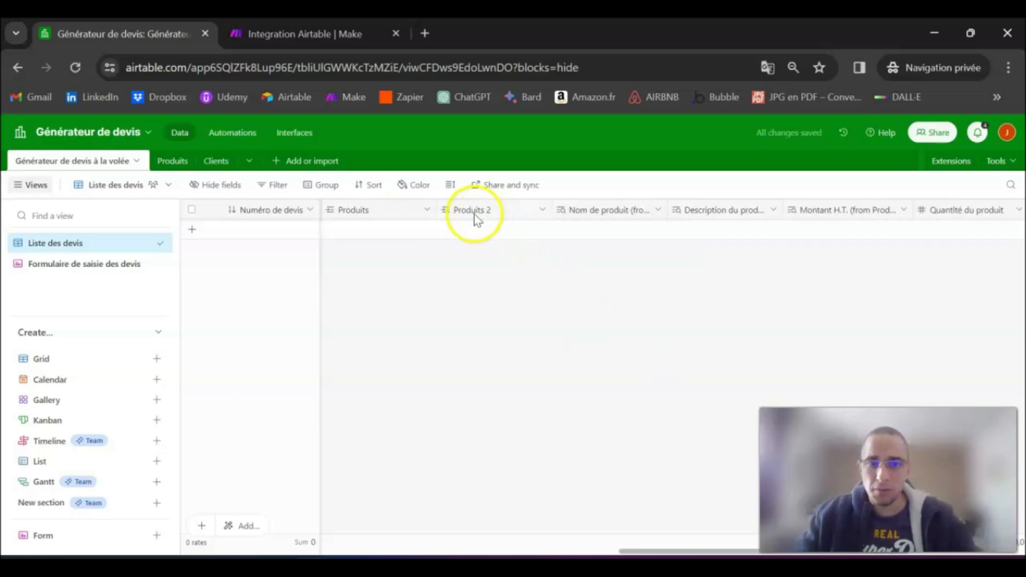
# Move the Produits 2 column between Quantité du produit and Date d'émission du devis
pyautogui.moveTo(513, 209); pyautogui.dragTo(742, 229)
pyautogui.moveTo(733, 556); pyautogui.dragTo(619, 554)
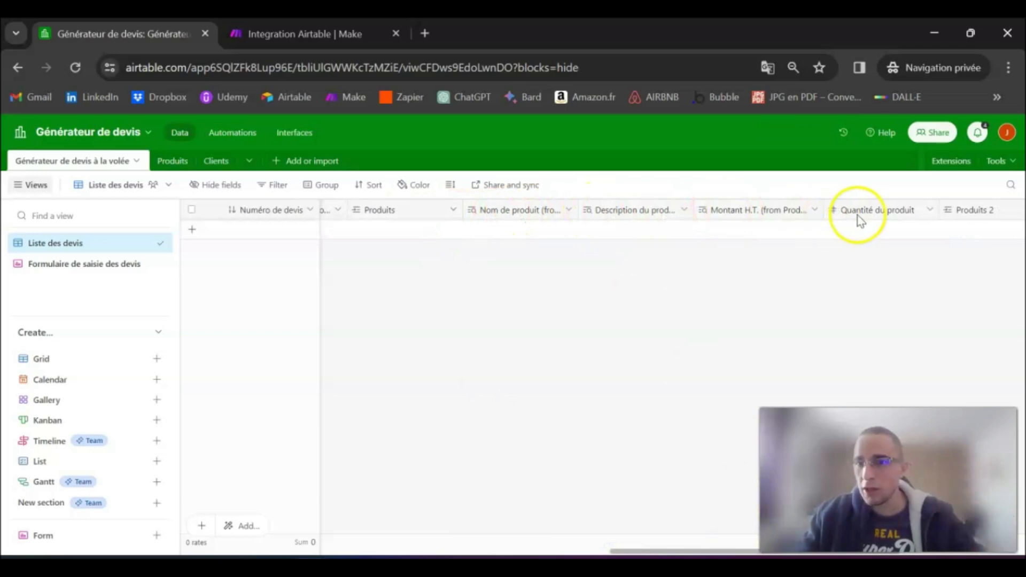
pyautogui.moveTo(683, 550); pyautogui.dragTo(807, 552)
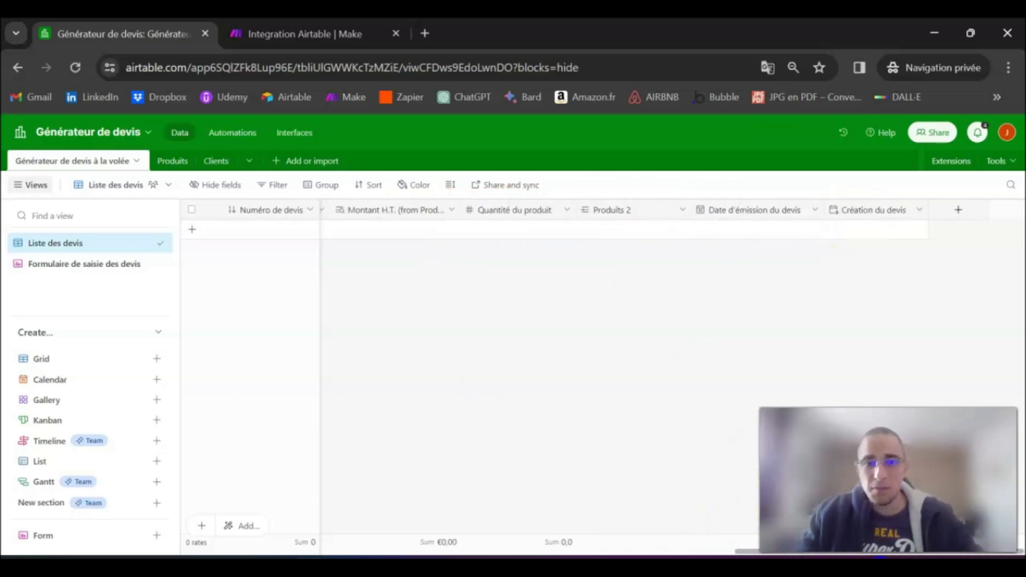
# Add lookup fields for Nom de produit, Description du produit and Montant H.T. from the Produits 2 linked field
pyautogui.click(683, 211)
pyautogui.click(655, 266)
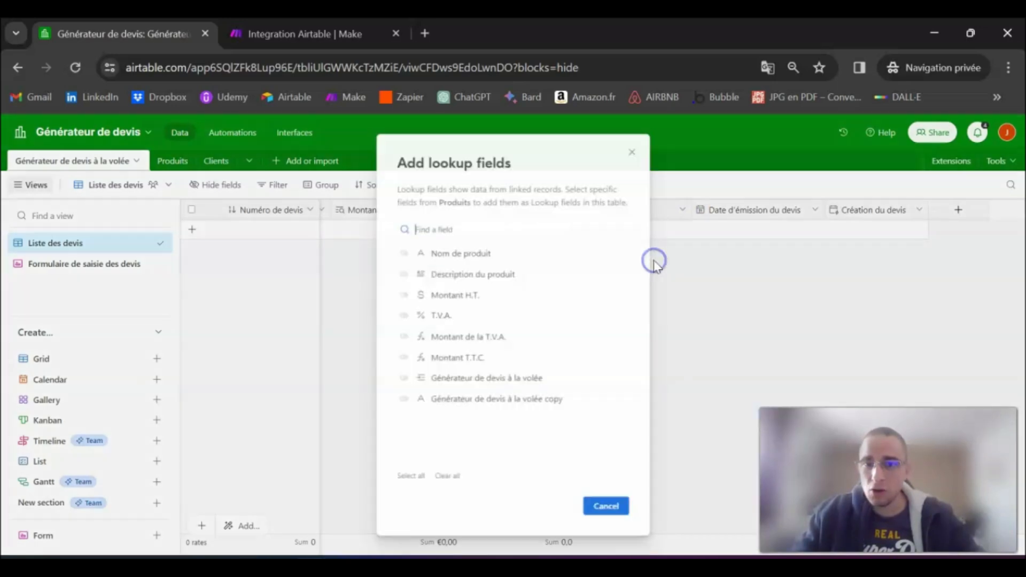
pyautogui.click(453, 272)
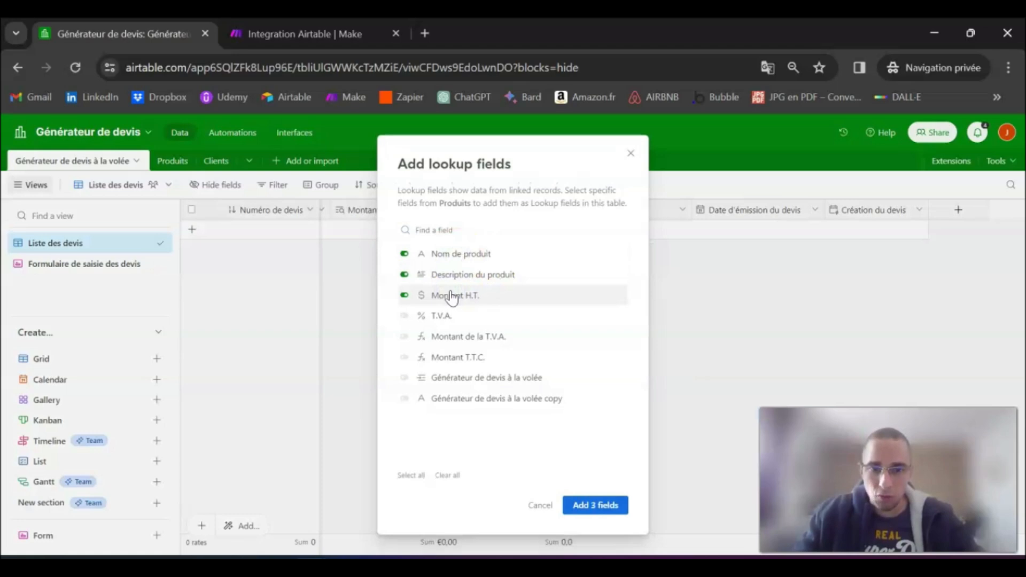
pyautogui.click(462, 362)
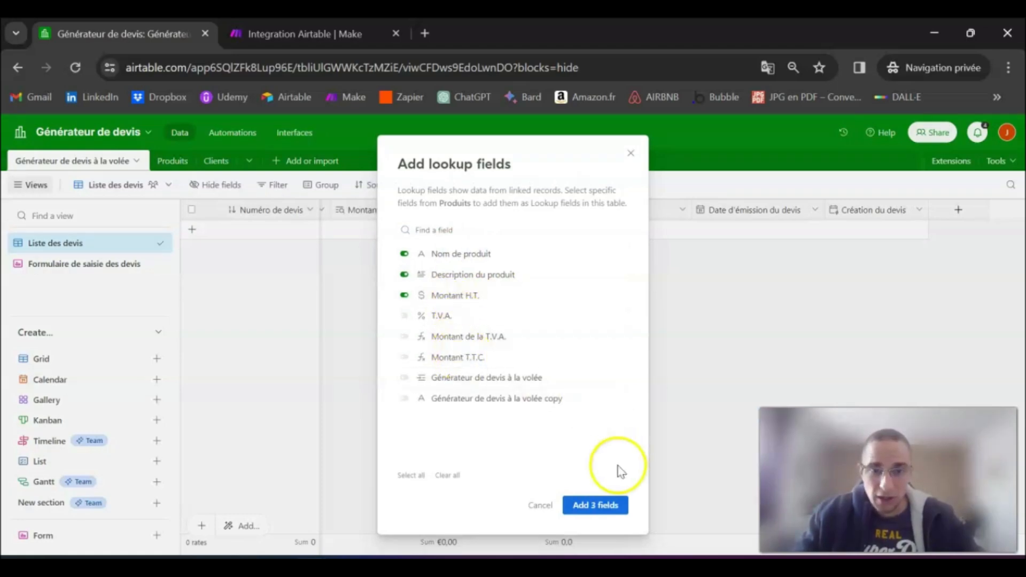
pyautogui.click(599, 507)
# Create a Number field "Quantité du produit 2" with 0 decimal places and place it just before Date d'émission du devis
pyautogui.click(747, 553)
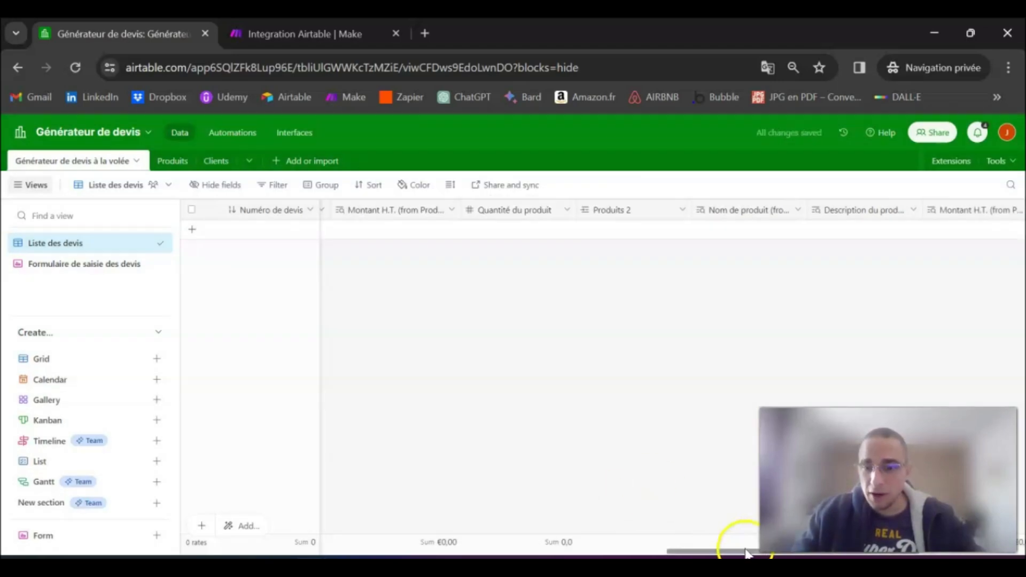
pyautogui.moveTo(750, 551); pyautogui.dragTo(897, 556)
pyautogui.click(962, 211)
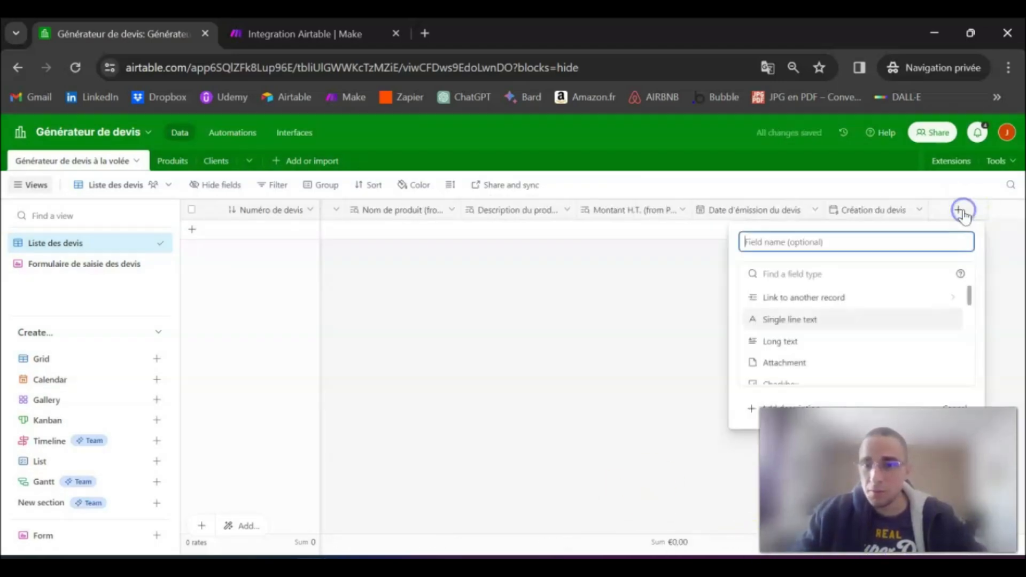
pyautogui.write('Q')
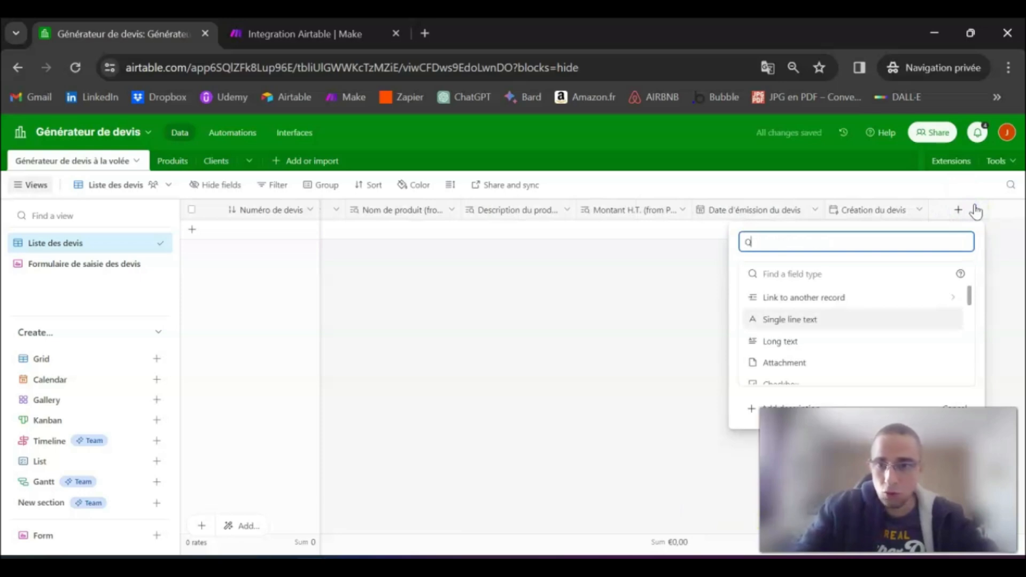
pyautogui.write('uantité du produit 2')
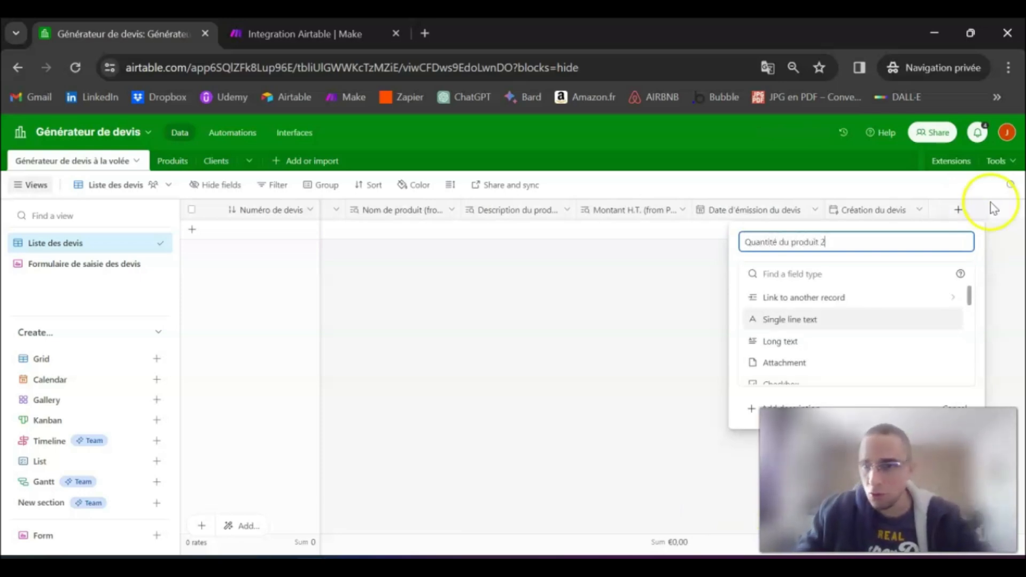
pyautogui.scroll(-2, 847, 326)
pyautogui.scroll(-4, 843, 335)
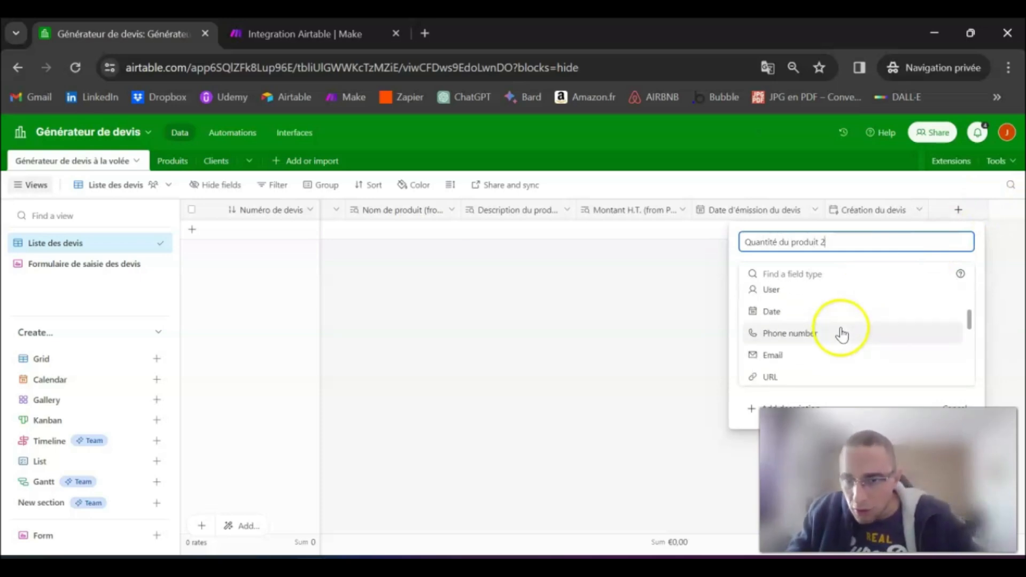
pyautogui.click(802, 327)
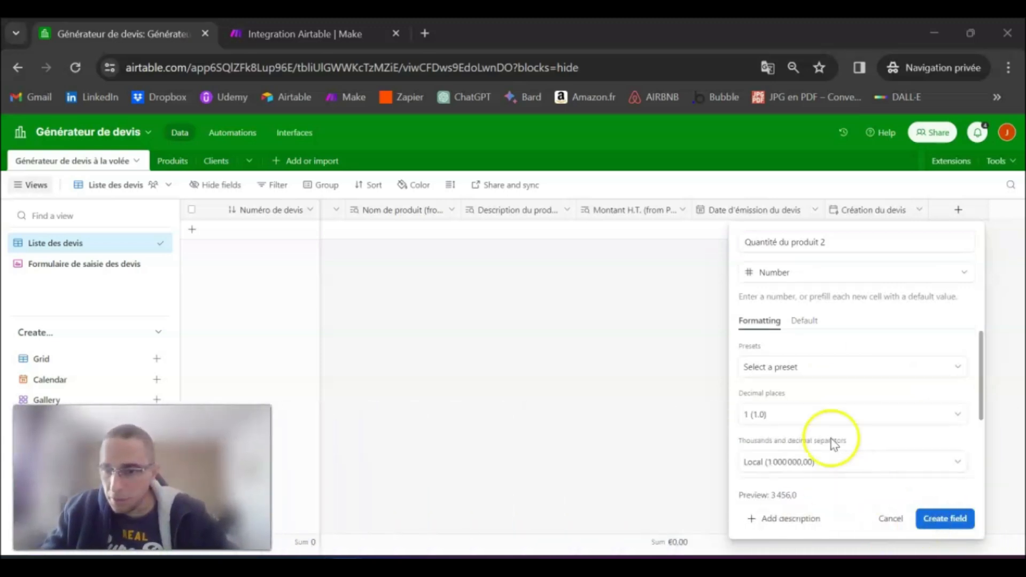
pyautogui.click(824, 415)
pyautogui.click(800, 258)
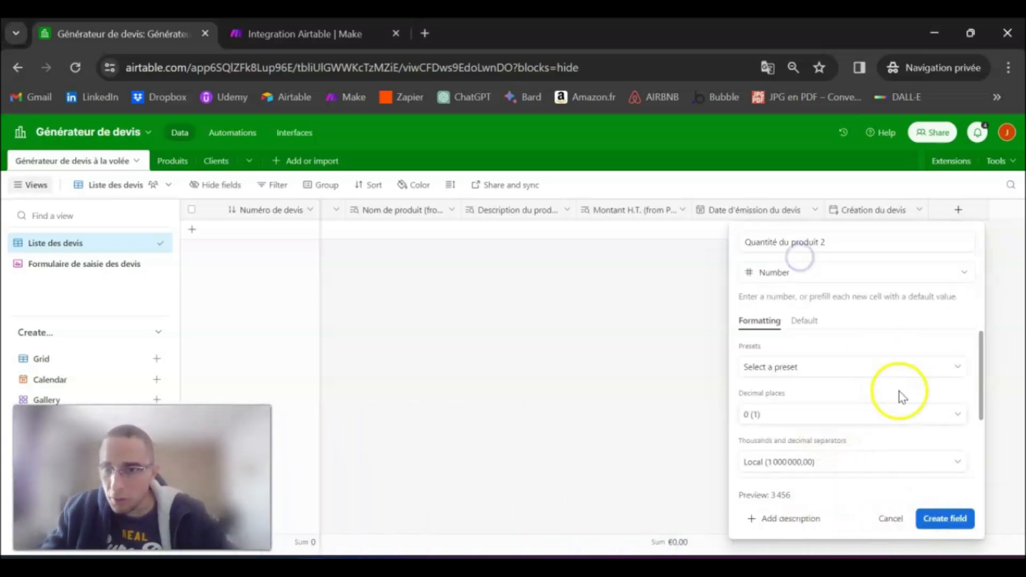
pyautogui.click(944, 518)
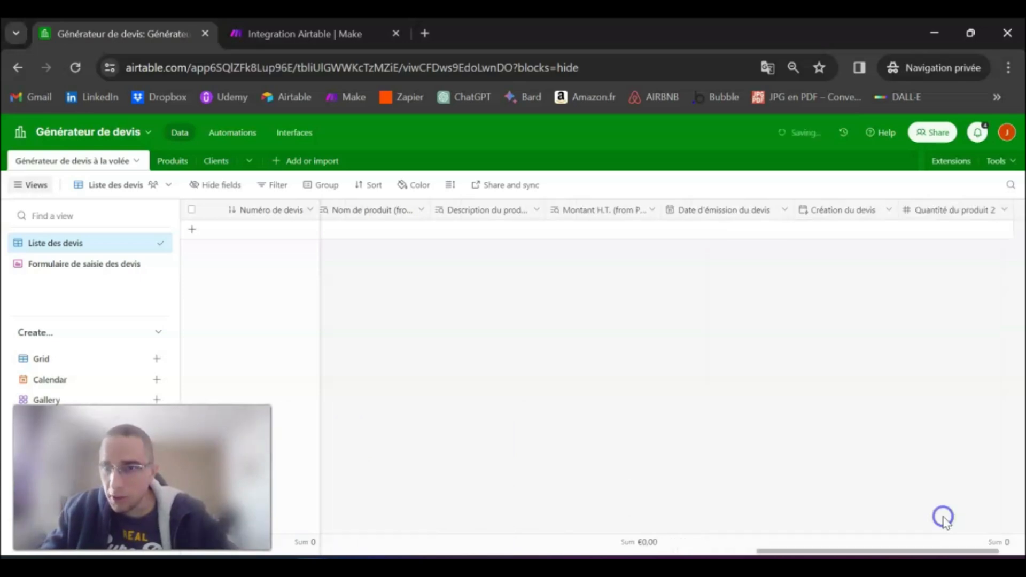
pyautogui.moveTo(946, 211); pyautogui.dragTo(666, 201)
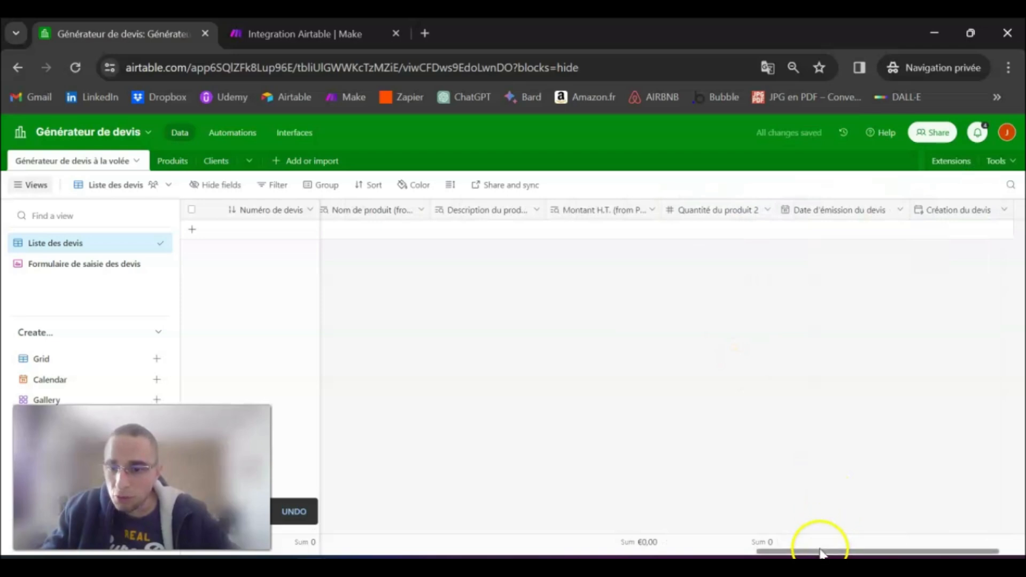
# Rename the name and description lookups of Produits 2 as "Nom de produit 2" and "Description du produit 2"
pyautogui.moveTo(818, 553); pyautogui.dragTo(779, 554)
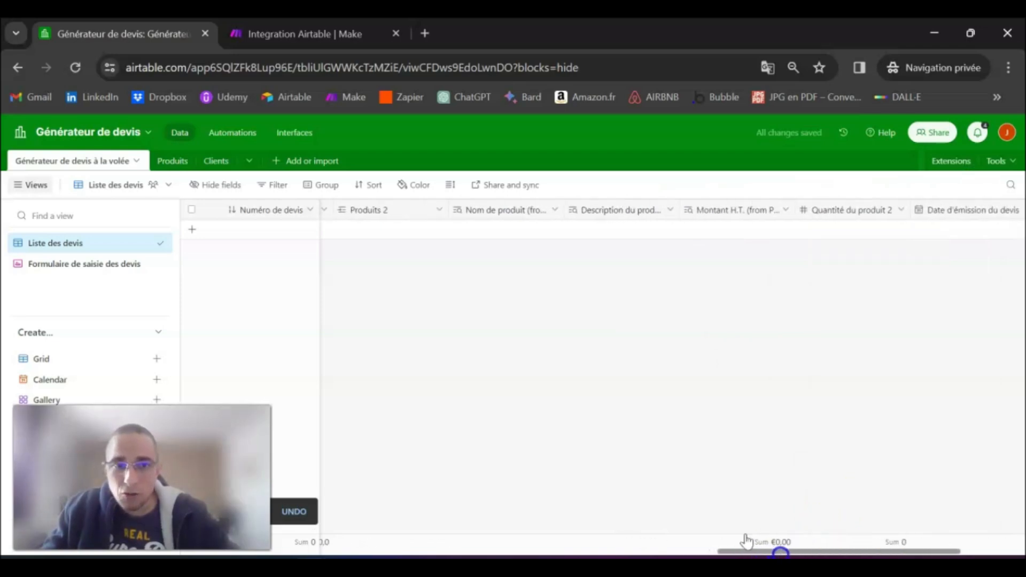
pyautogui.doubleClick(522, 209)
pyautogui.moveTo(514, 243); pyautogui.dragTo(619, 247)
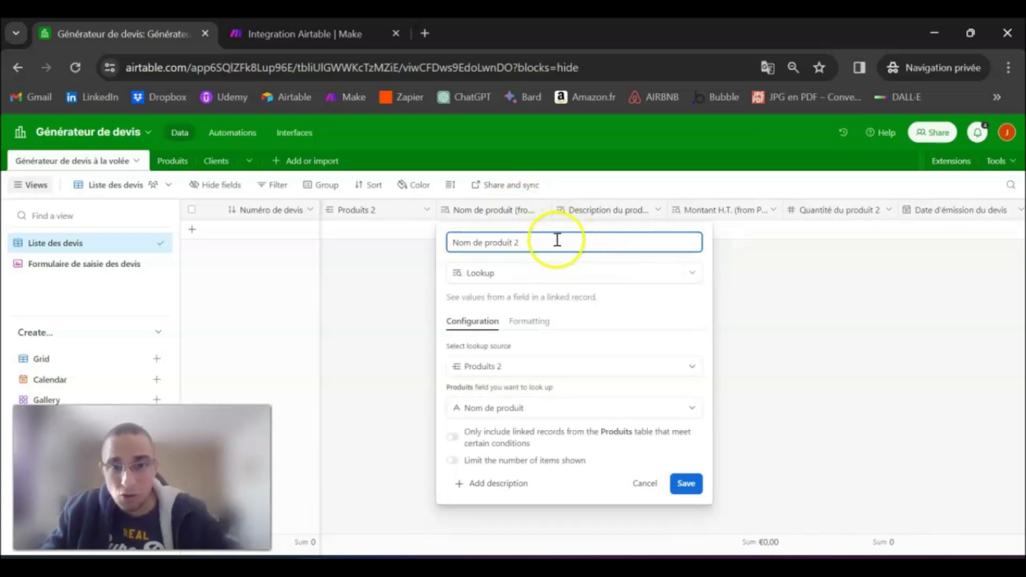
pyautogui.click(690, 485)
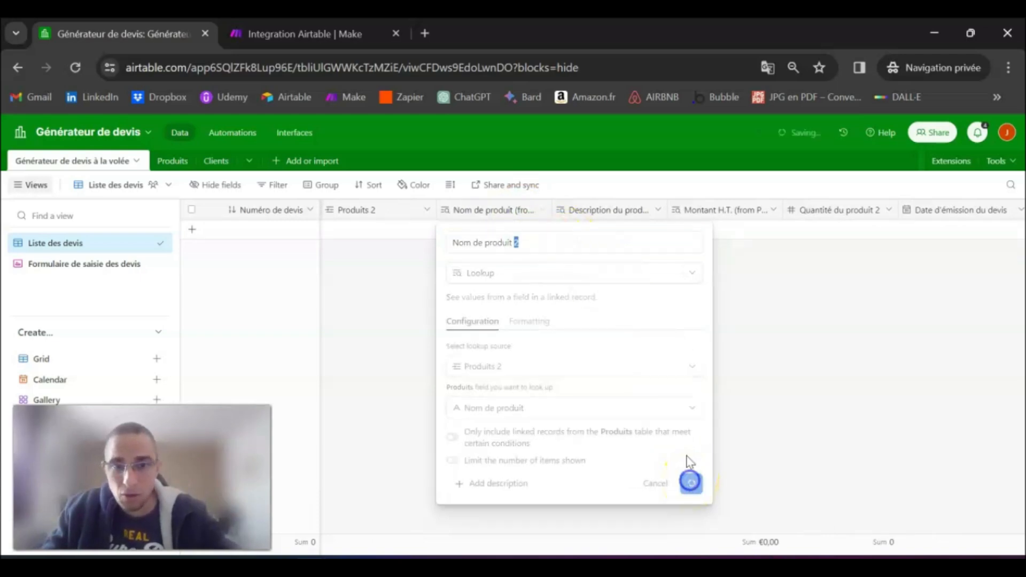
pyautogui.doubleClick(599, 210)
pyautogui.click(540, 243)
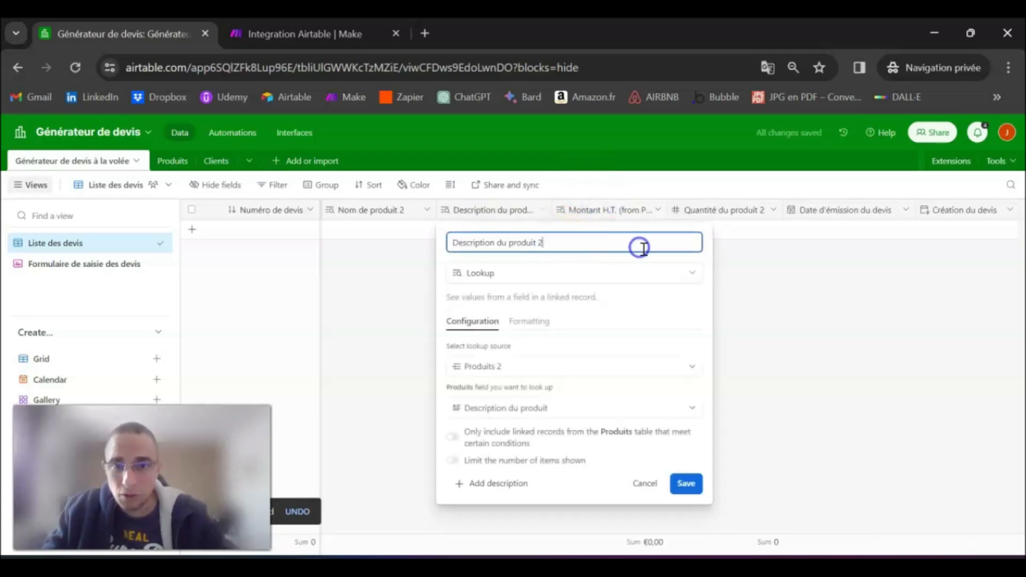
pyautogui.click(685, 484)
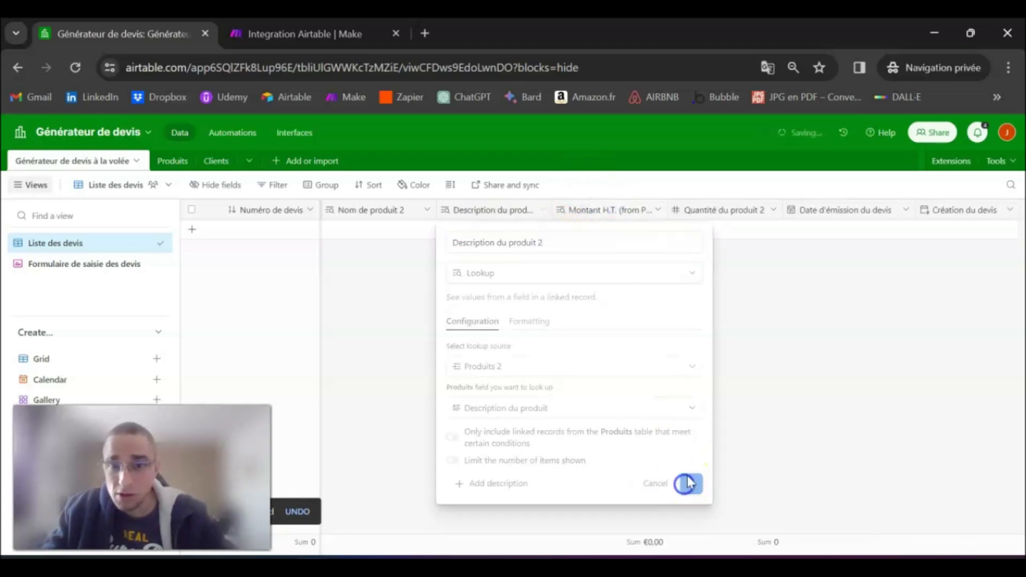
# Rename the Montant H.T. lookup of Produits 2 as "Montant H.T. 2"
pyautogui.doubleClick(635, 213)
pyautogui.moveTo(515, 242); pyautogui.dragTo(602, 248)
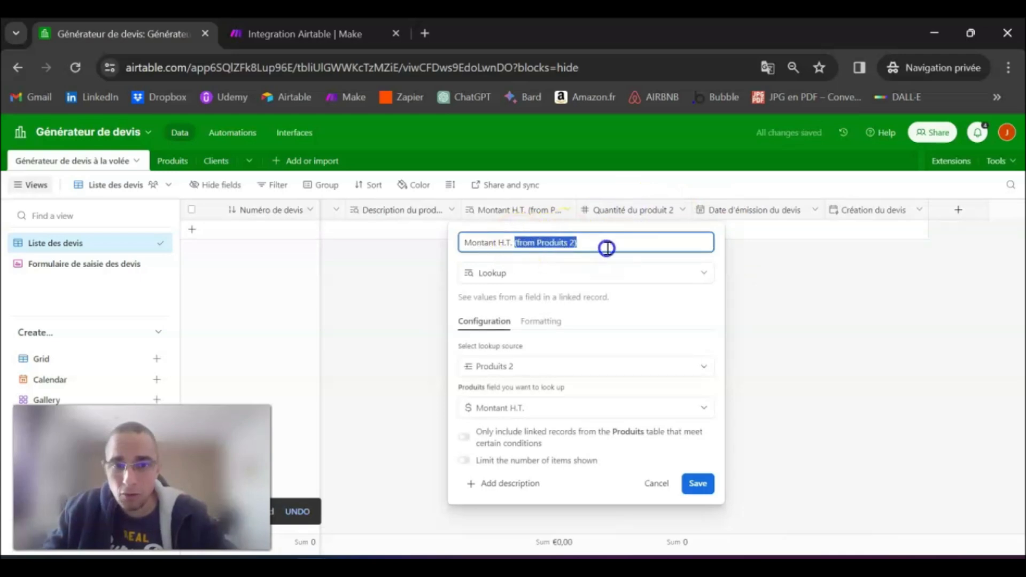
pyautogui.click(697, 485)
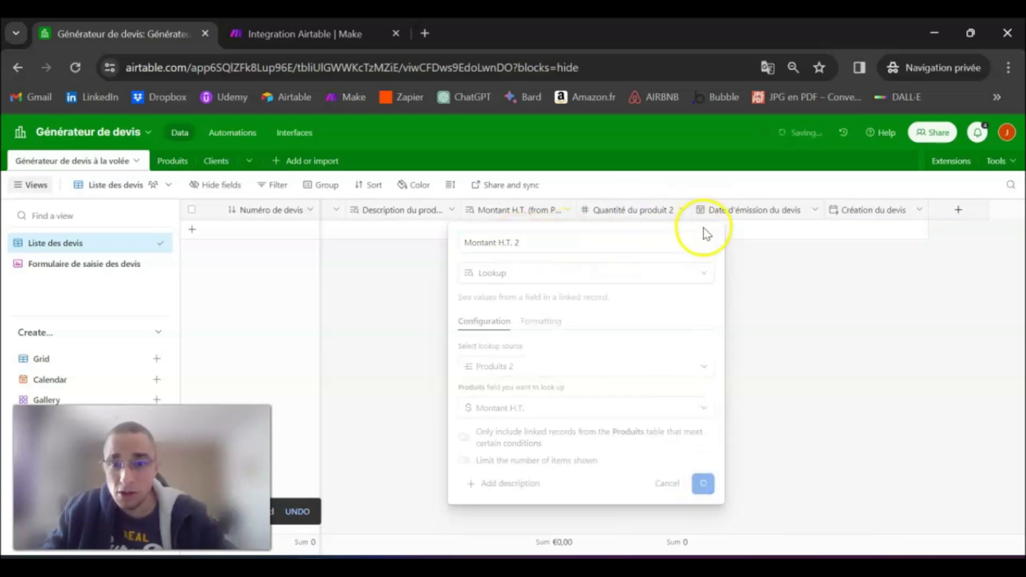
pyautogui.doubleClick(722, 213)
pyautogui.click(748, 319)
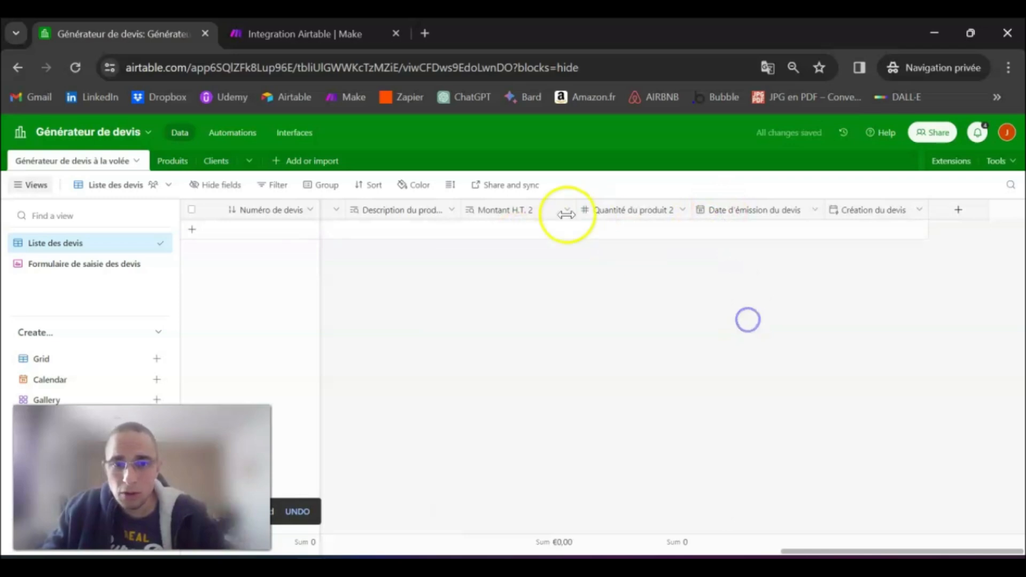
# Widen the Description du produit 2 column enough to show its full name
pyautogui.moveTo(795, 551); pyautogui.dragTo(734, 553)
pyautogui.doubleClick(661, 214)
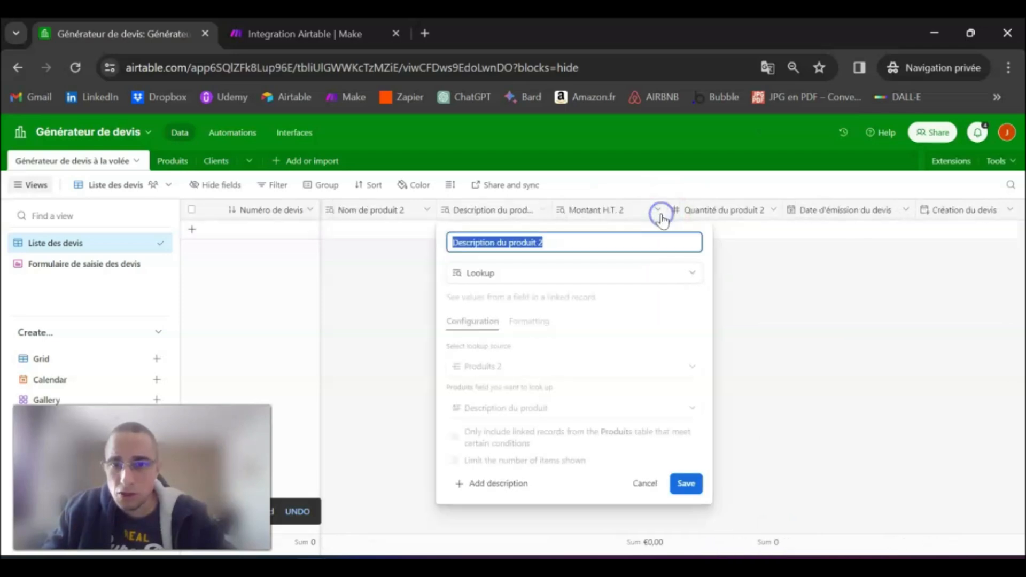
pyautogui.click(781, 384)
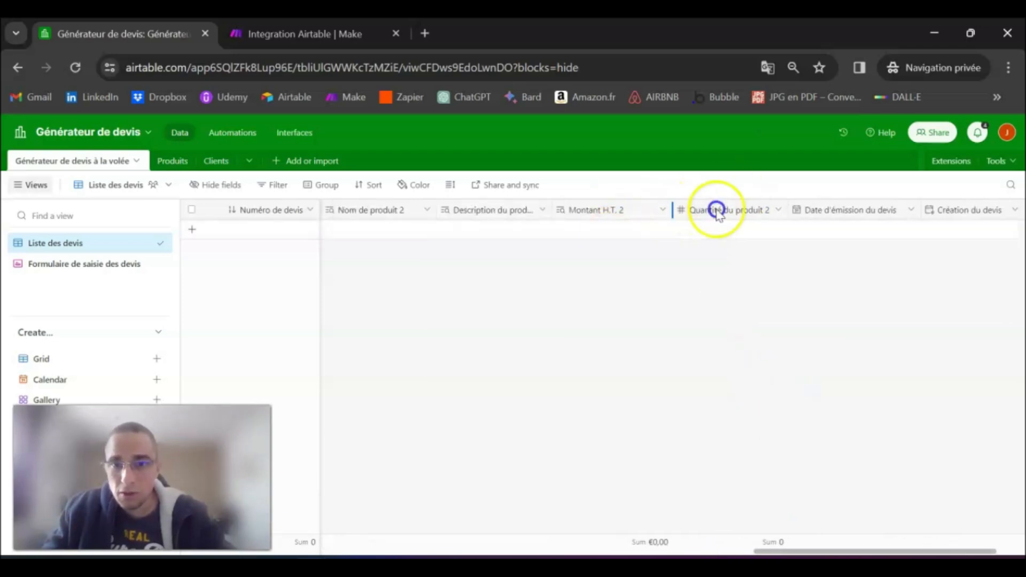
pyautogui.moveTo(552, 210); pyautogui.dragTo(580, 209)
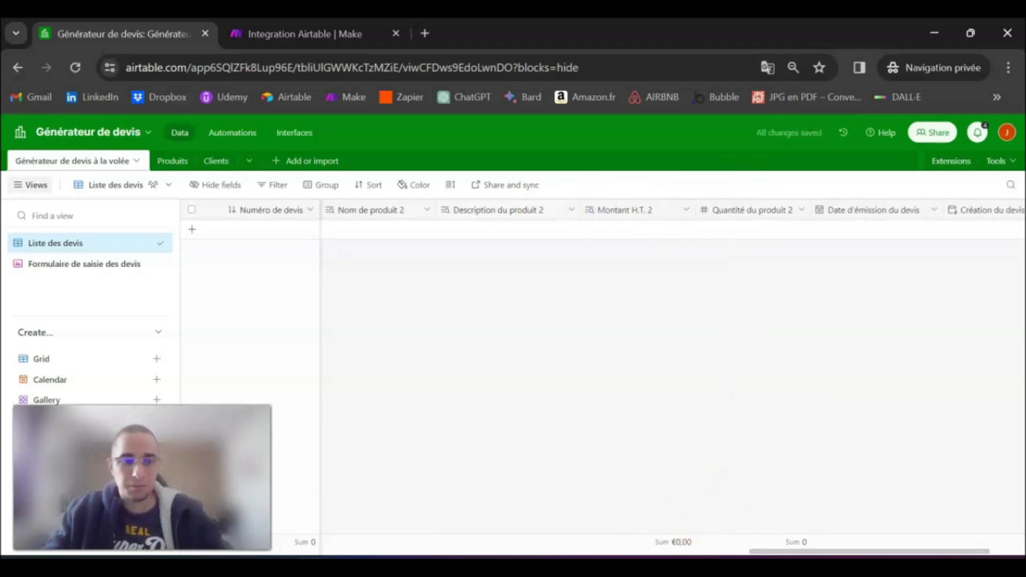
# In Formulaire de saisie des devis, add Produits 2 and Quantité du produit 2 between "Ajouter un autre produit ?" and Date d'émission du devis
pyautogui.click(37, 264)
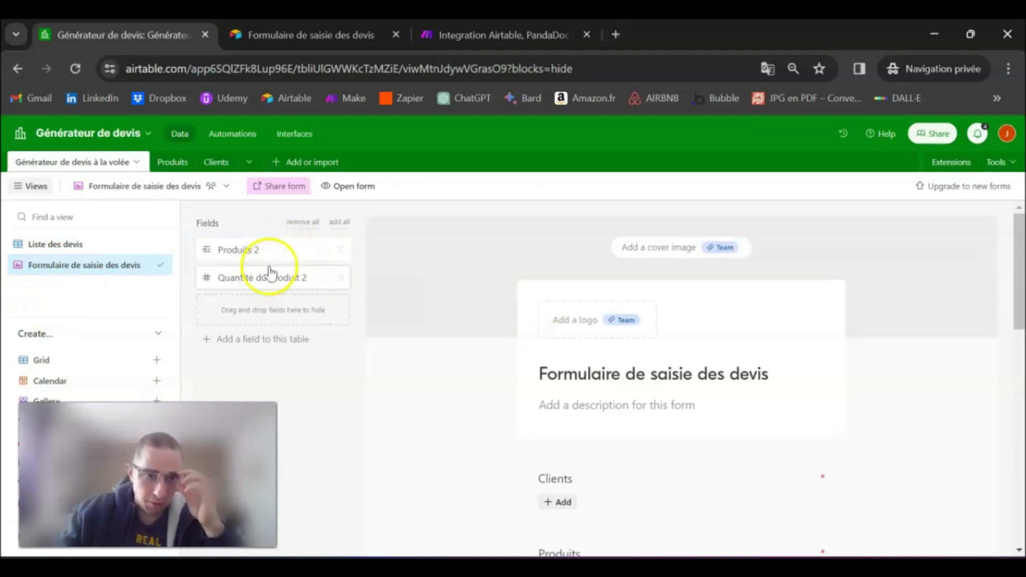
pyautogui.scroll(-5, 493, 332)
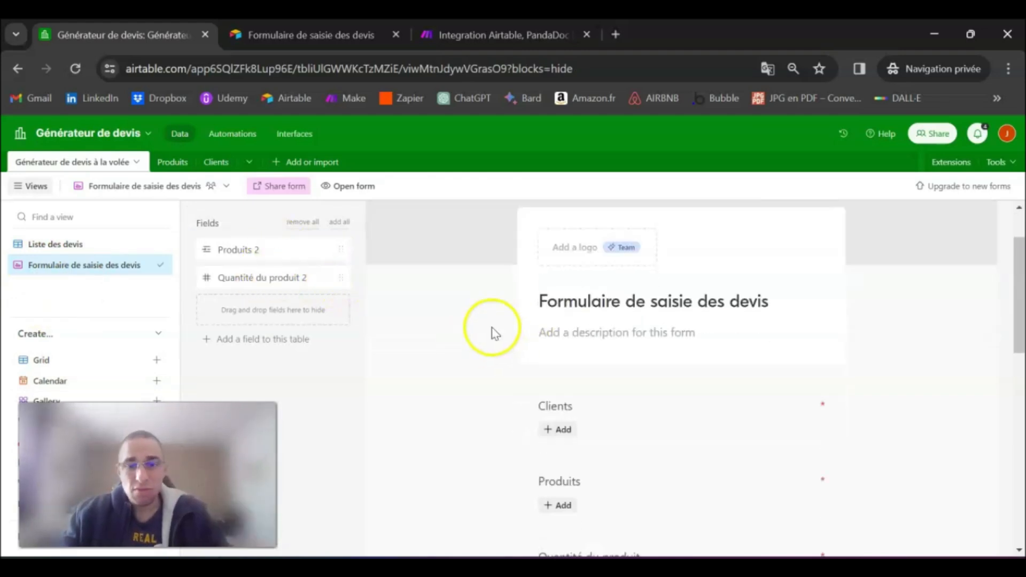
pyautogui.scroll(-2, 489, 329)
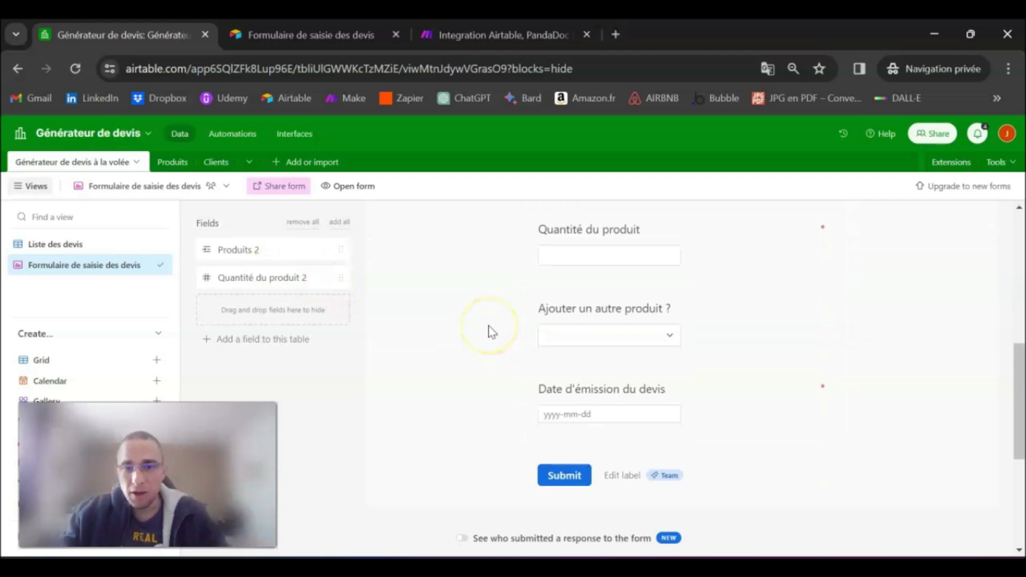
pyautogui.scroll(1, 489, 328)
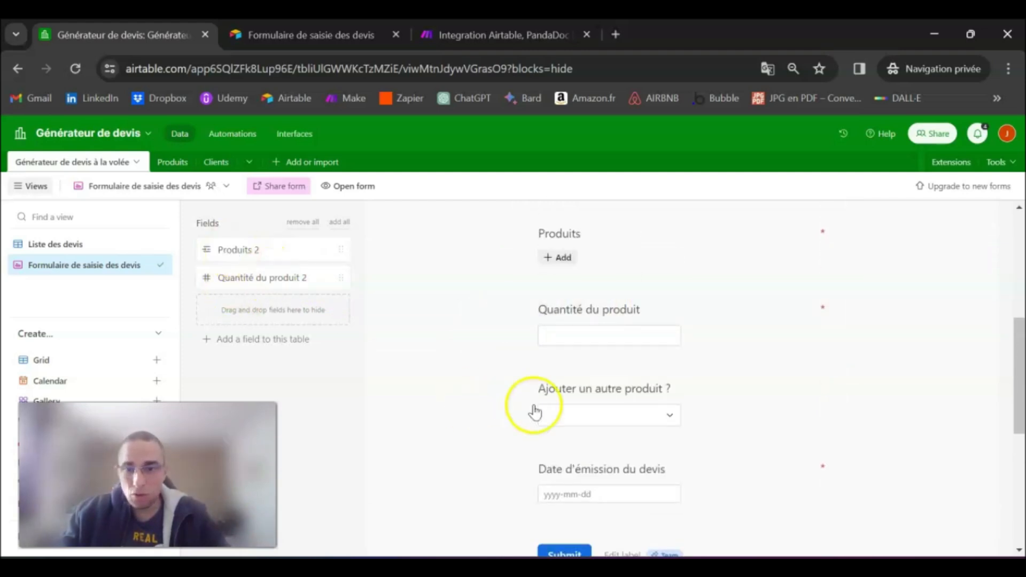
pyautogui.scroll(-2, 500, 411)
pyautogui.moveTo(251, 252); pyautogui.dragTo(621, 376)
pyautogui.moveTo(280, 248); pyautogui.dragTo(656, 426)
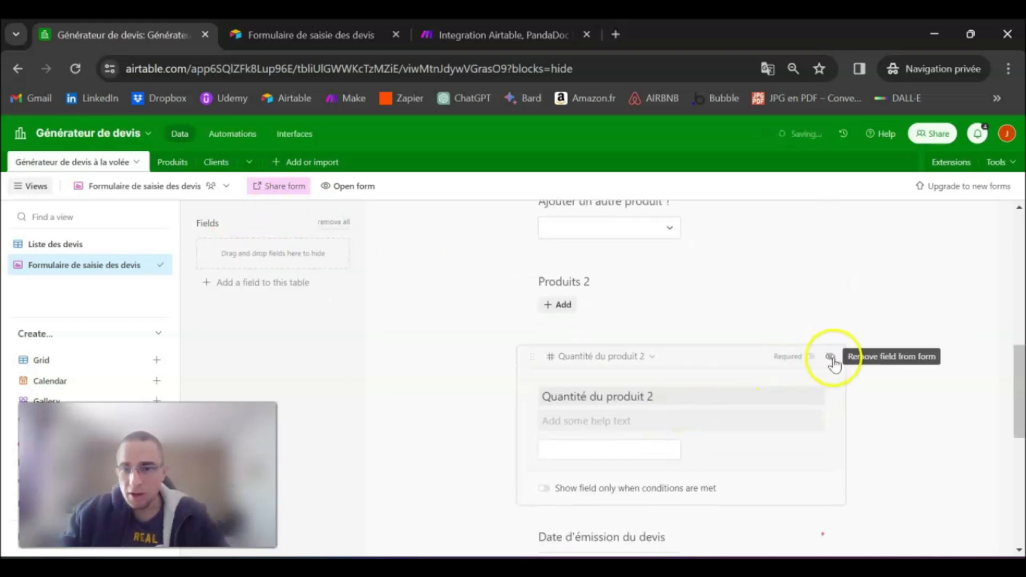
pyautogui.click(905, 343)
pyautogui.scroll(2, 903, 342)
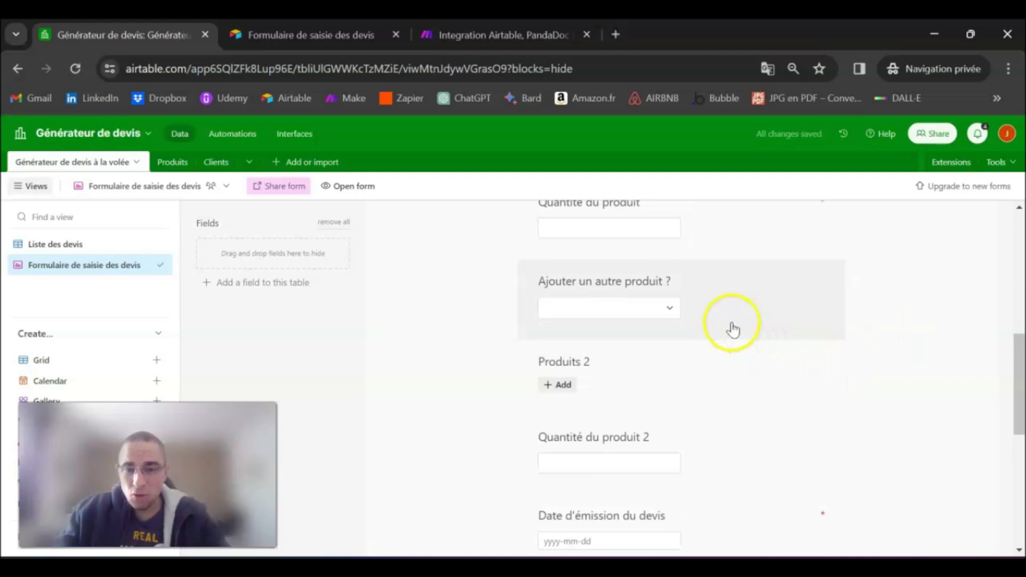
pyautogui.scroll(-2, 733, 329)
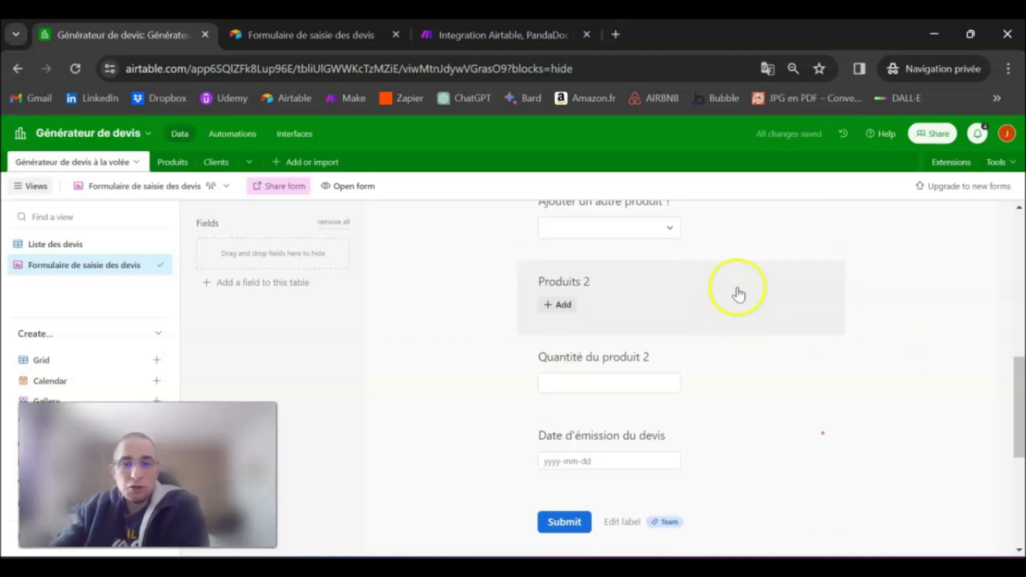
# Open the updated live quote form and close the outdated copy of it
pyautogui.click(342, 199)
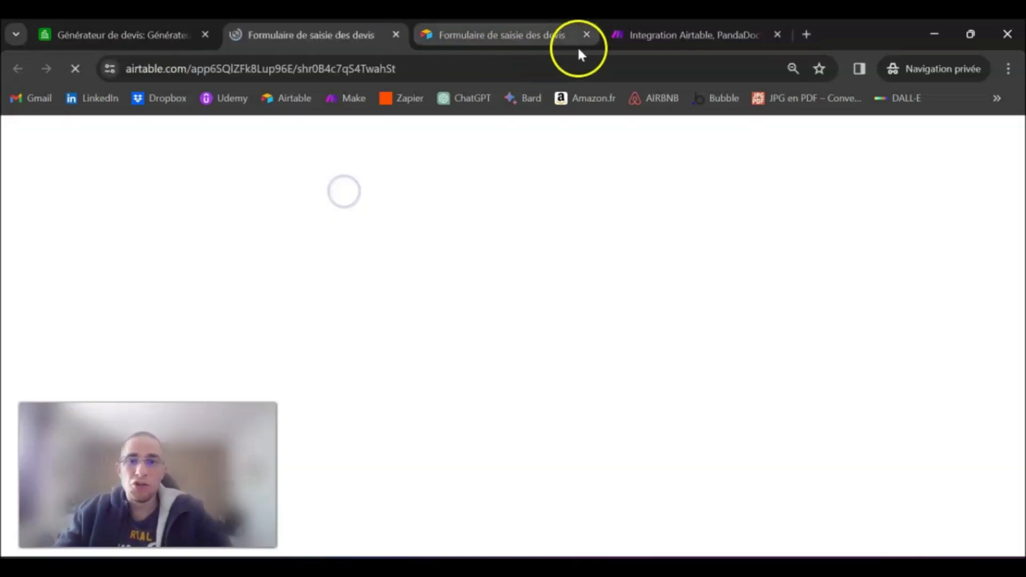
pyautogui.click(586, 34)
pyautogui.click(574, 186)
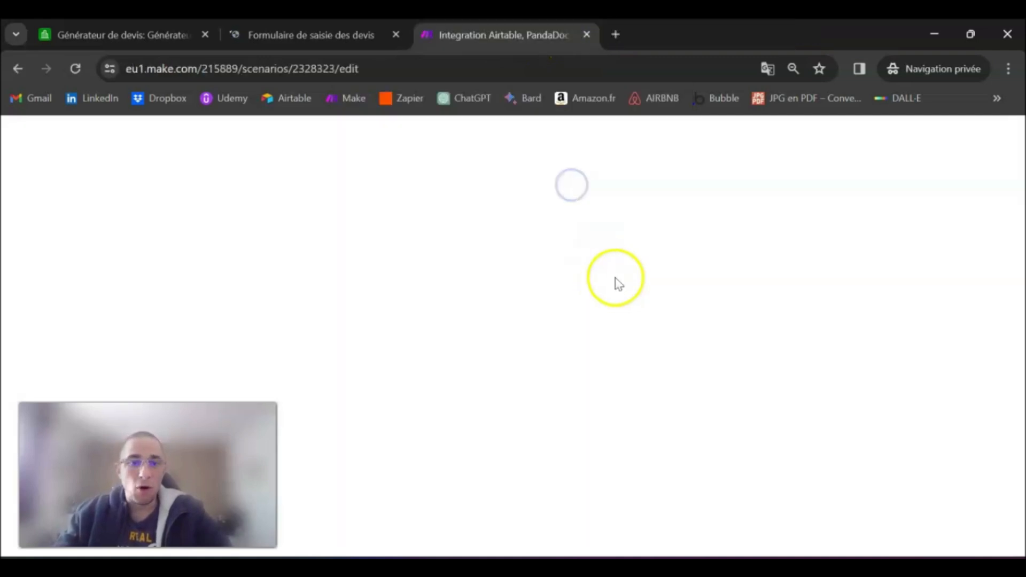
pyautogui.click(307, 35)
# Choose option 2 for "Ajouter un autre produit ?" in the live form and review the Produits 2 and Quantité du produit 2 entries
pyautogui.scroll(-3, 607, 310)
pyautogui.scroll(-3, 607, 310)
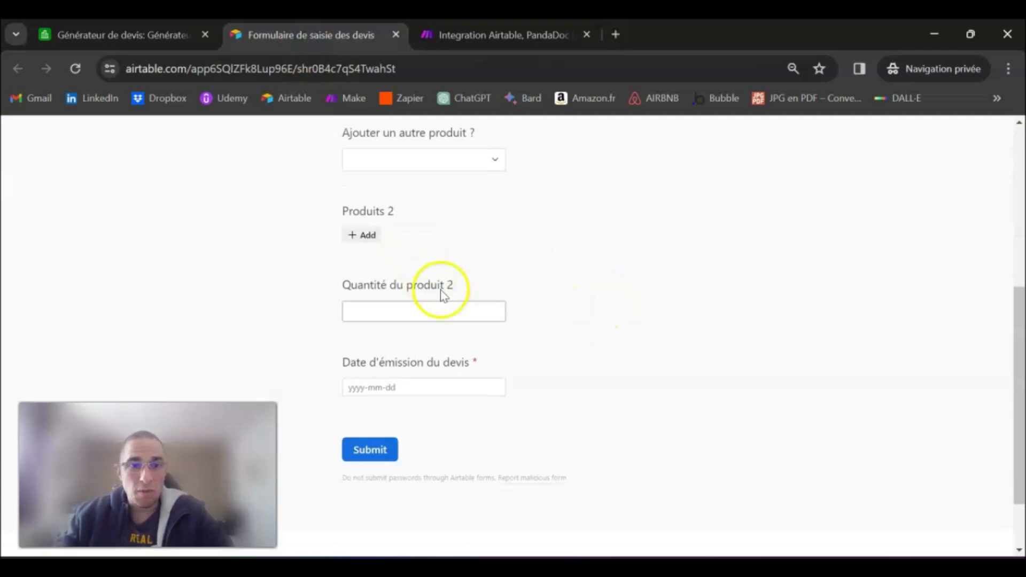
pyautogui.scroll(2, 446, 294)
pyautogui.click(442, 242)
pyautogui.click(393, 313)
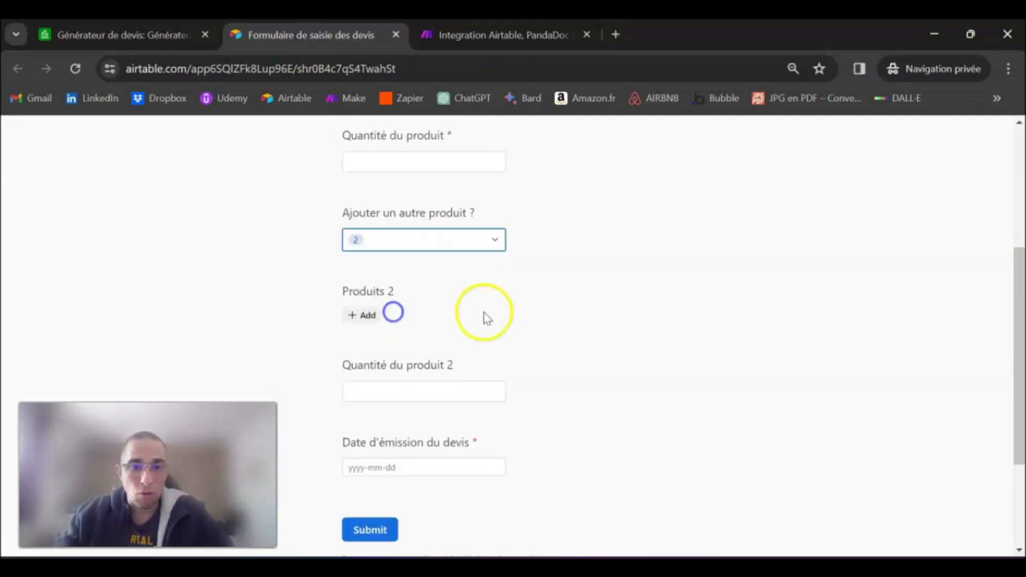
pyautogui.scroll(-2, 568, 344)
pyautogui.scroll(5, 591, 344)
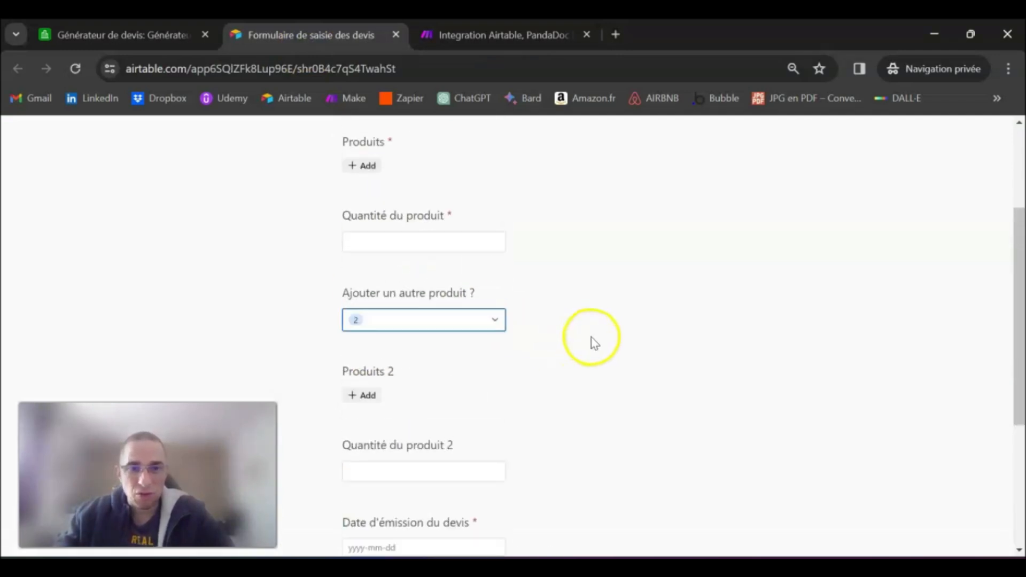
# In the form editor, show Quantité du produit 2 only when "Ajouter un autre produit ?" is 2
pyautogui.scroll(-3, 593, 341)
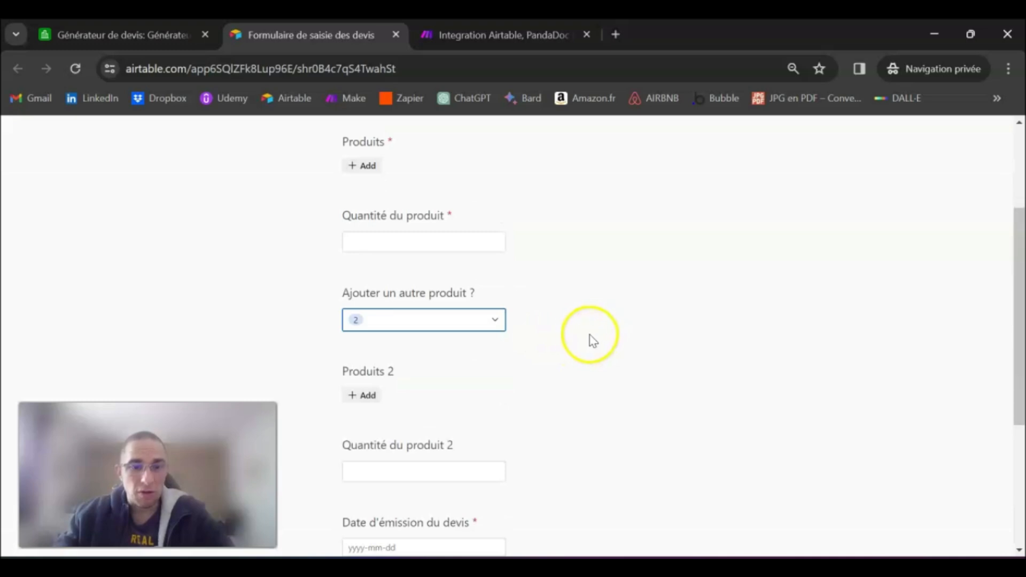
pyautogui.click(210, 44)
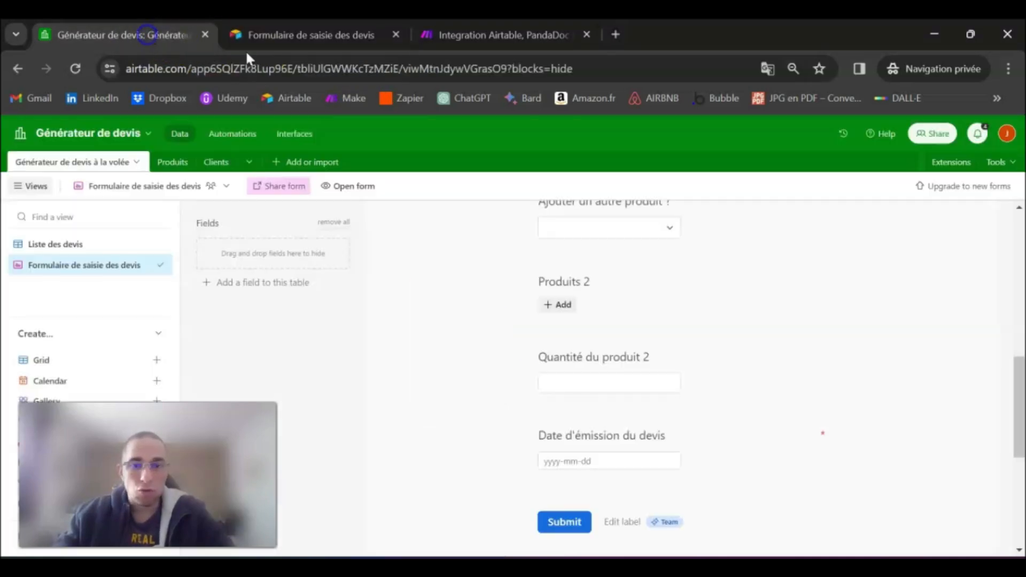
pyautogui.click(689, 359)
pyautogui.click(541, 488)
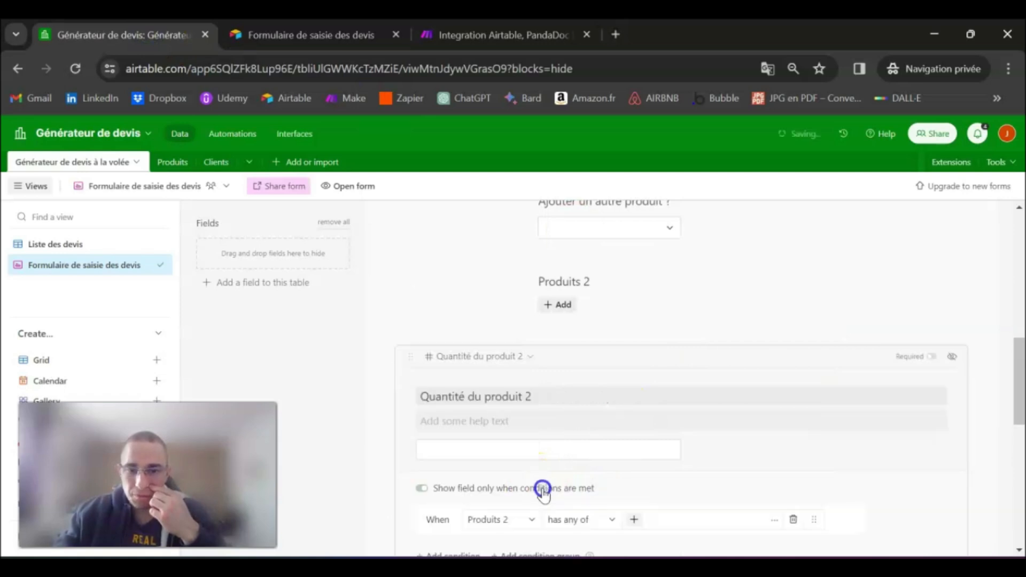
pyautogui.scroll(-2, 550, 486)
pyautogui.scroll(4, 550, 485)
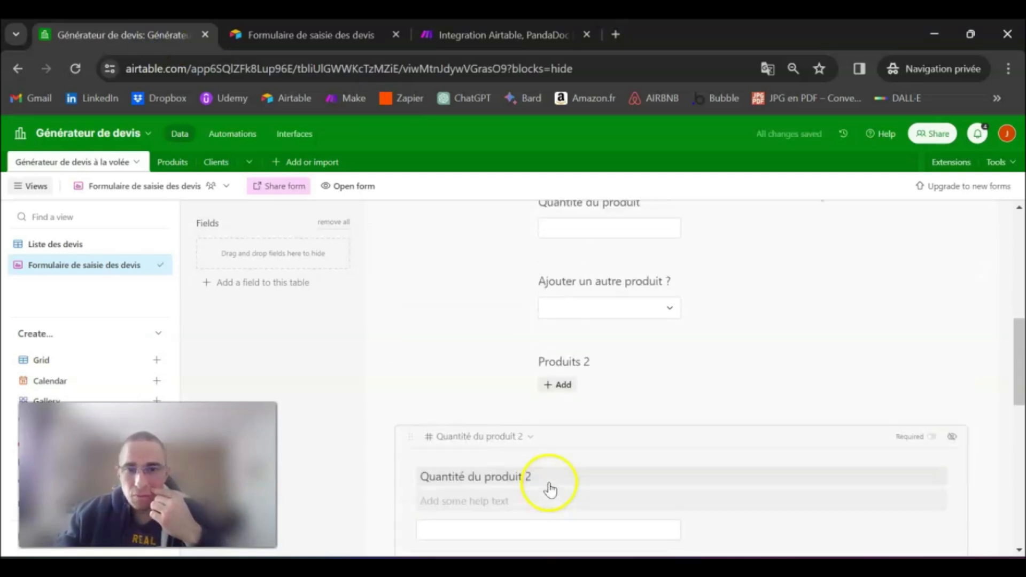
pyautogui.scroll(-3, 591, 366)
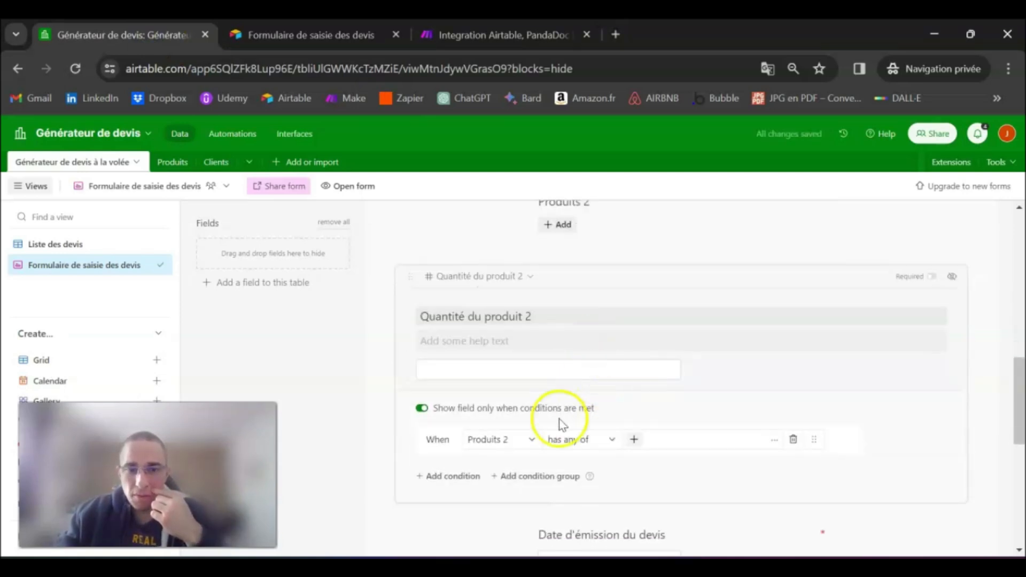
pyautogui.click(514, 444)
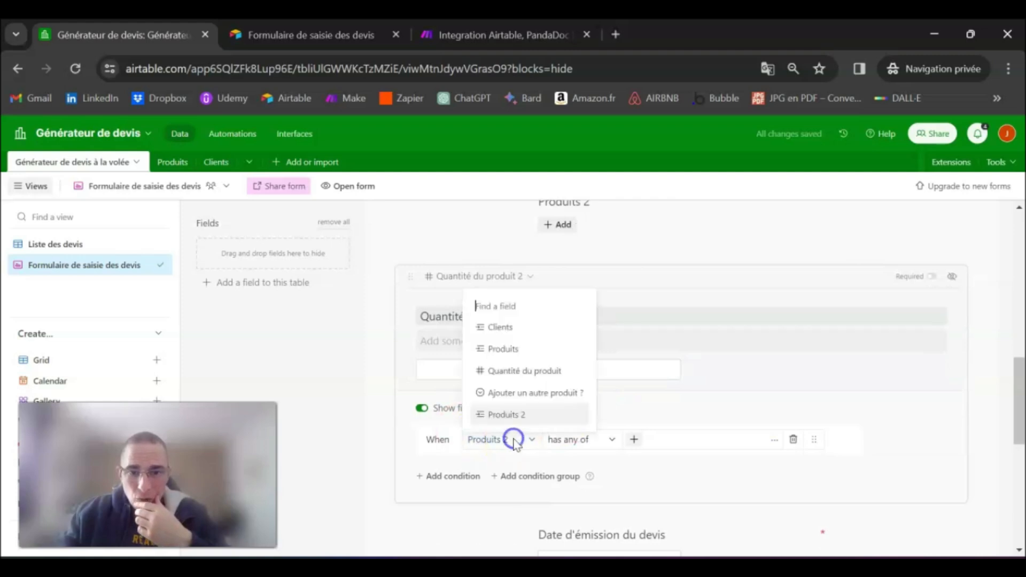
pyautogui.click(540, 393)
pyautogui.click(655, 443)
pyautogui.click(657, 487)
pyautogui.click(987, 277)
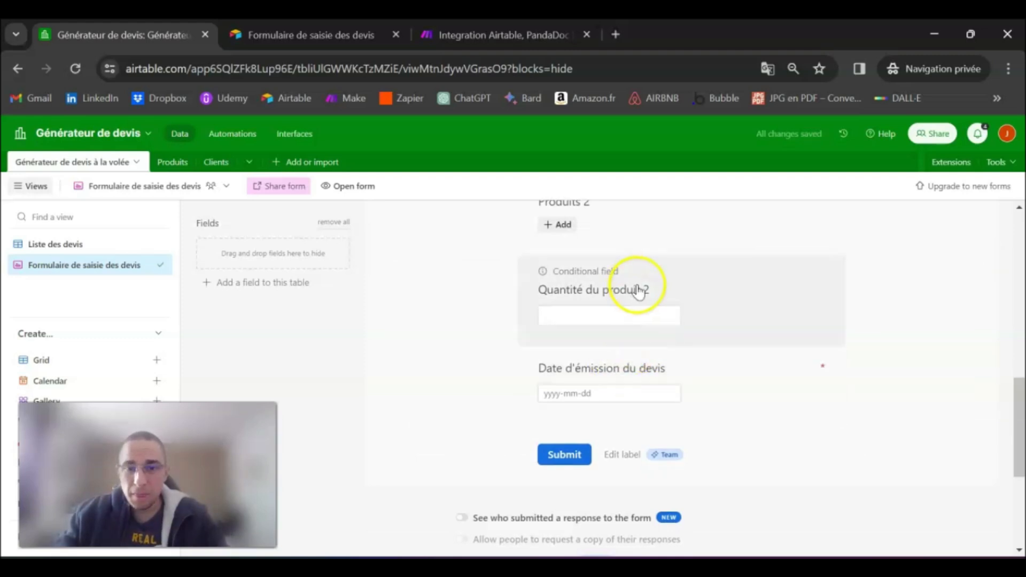
# Make Produits 2 a conditional field that shows only when "Ajouter un autre produit ?" is 2
pyautogui.scroll(2, 641, 288)
pyautogui.click(622, 294)
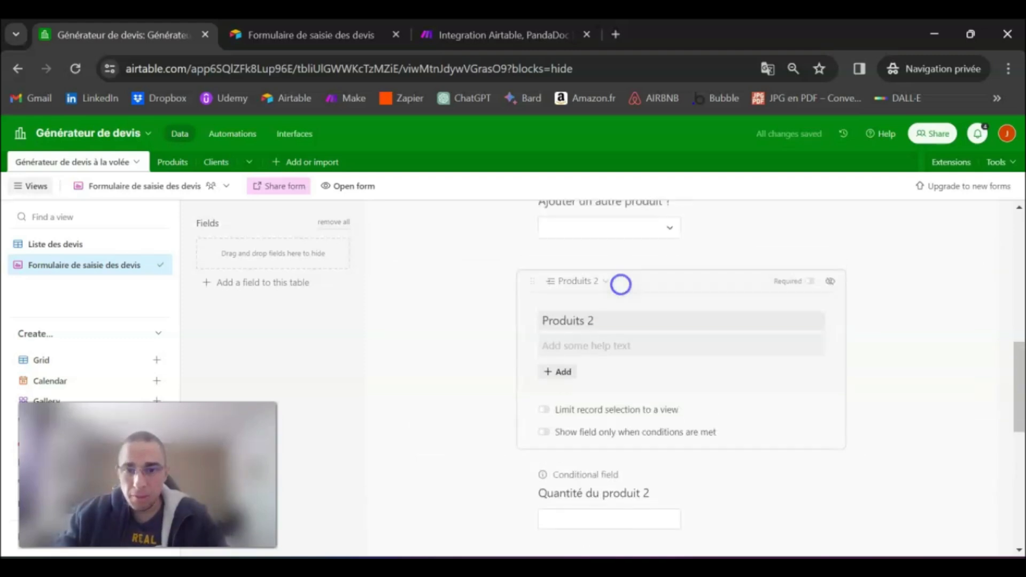
pyautogui.click(543, 433)
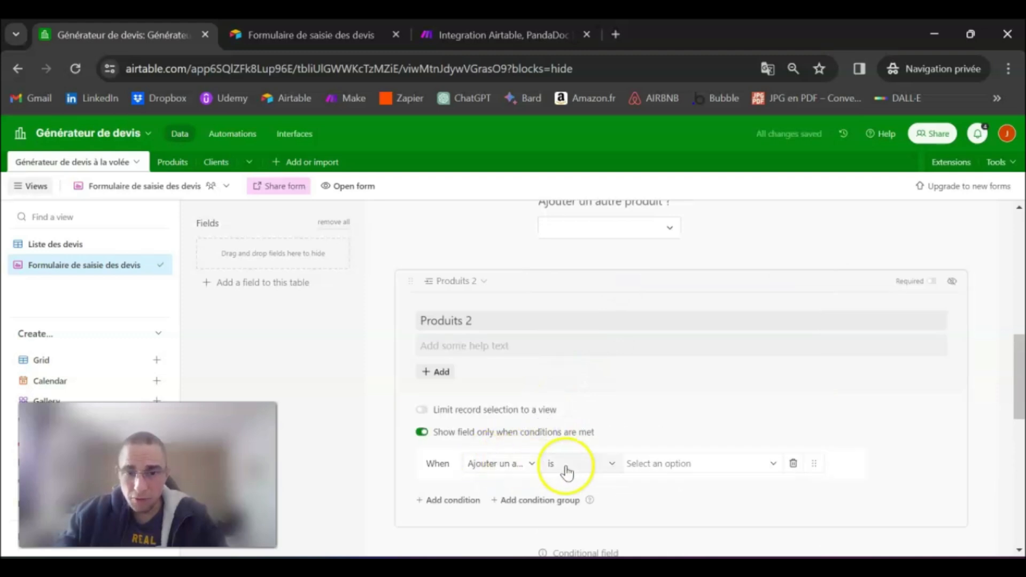
pyautogui.click(645, 470)
pyautogui.click(662, 517)
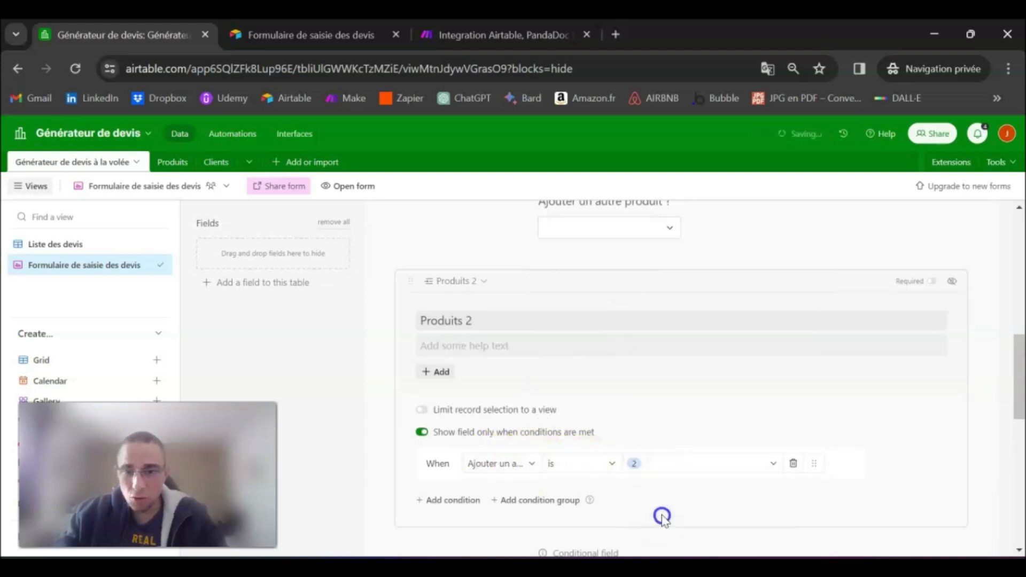
pyautogui.click(970, 269)
pyautogui.scroll(2, 646, 349)
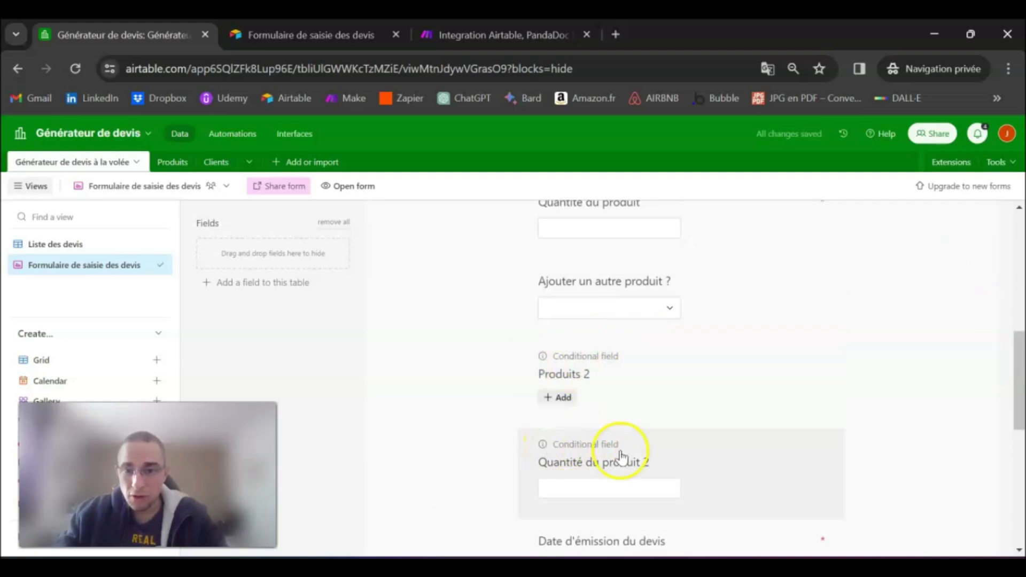
pyautogui.click(621, 306)
pyautogui.click(832, 332)
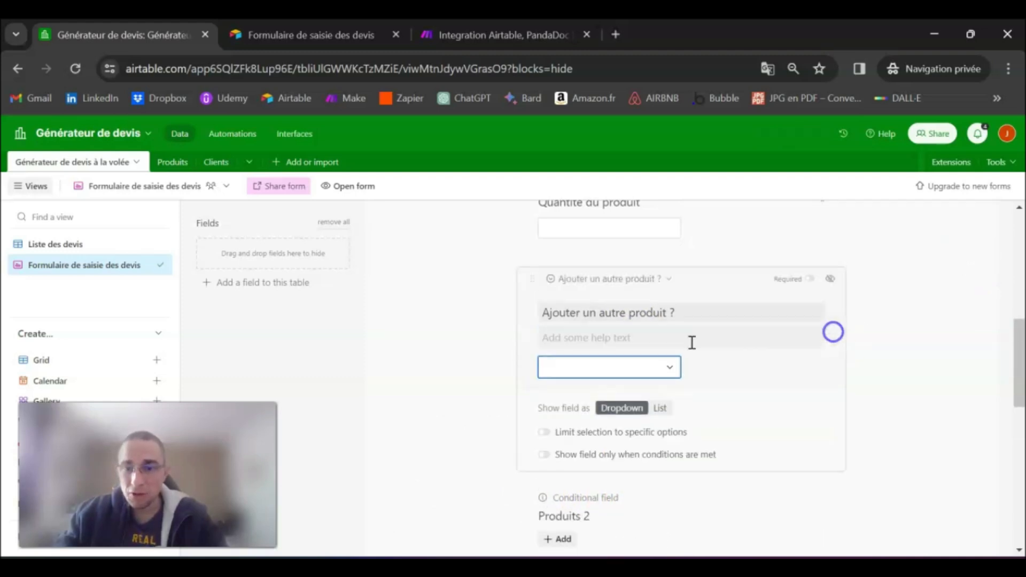
pyautogui.click(449, 327)
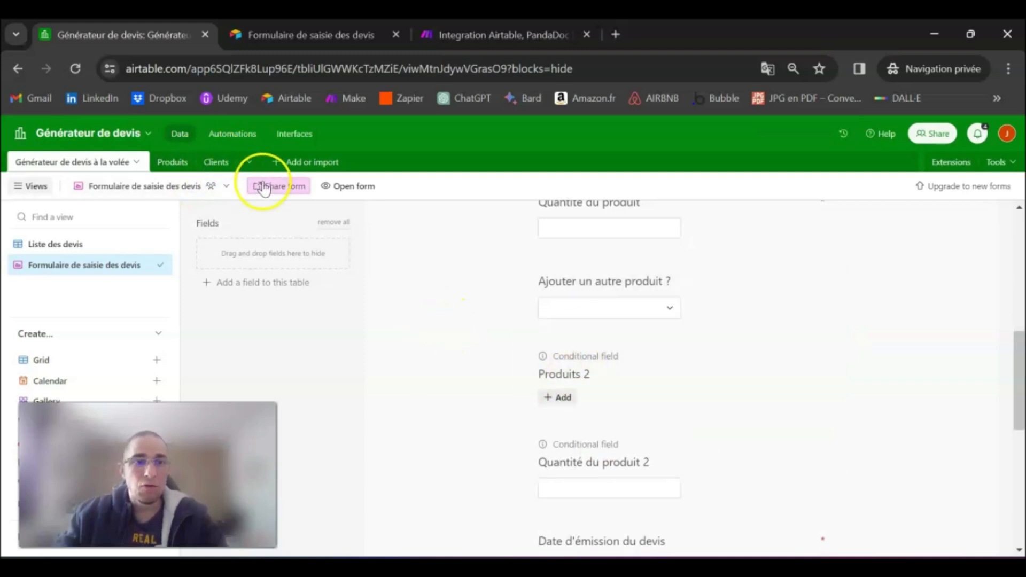
# Reload the live quote form, dismiss the translation offer and review the fields it shows
pyautogui.click(272, 36)
pyautogui.click(75, 68)
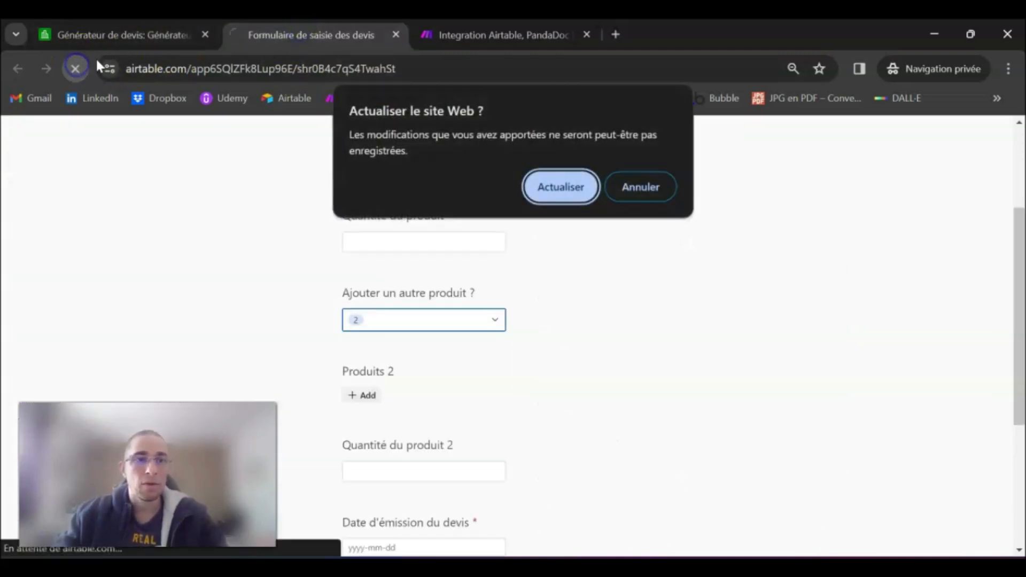
pyautogui.click(562, 187)
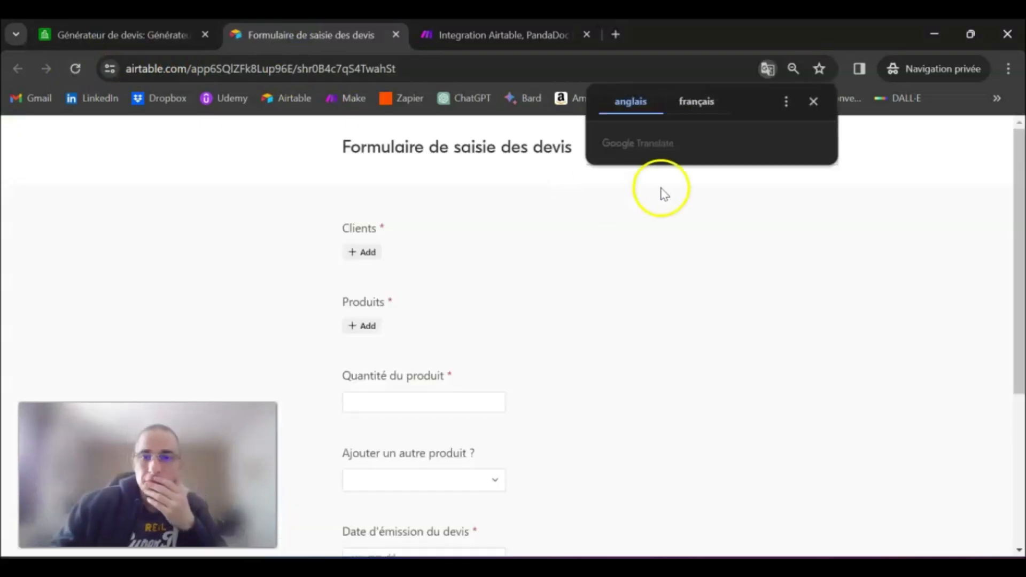
pyautogui.click(813, 102)
pyautogui.scroll(-3, 566, 324)
pyautogui.scroll(2, 393, 235)
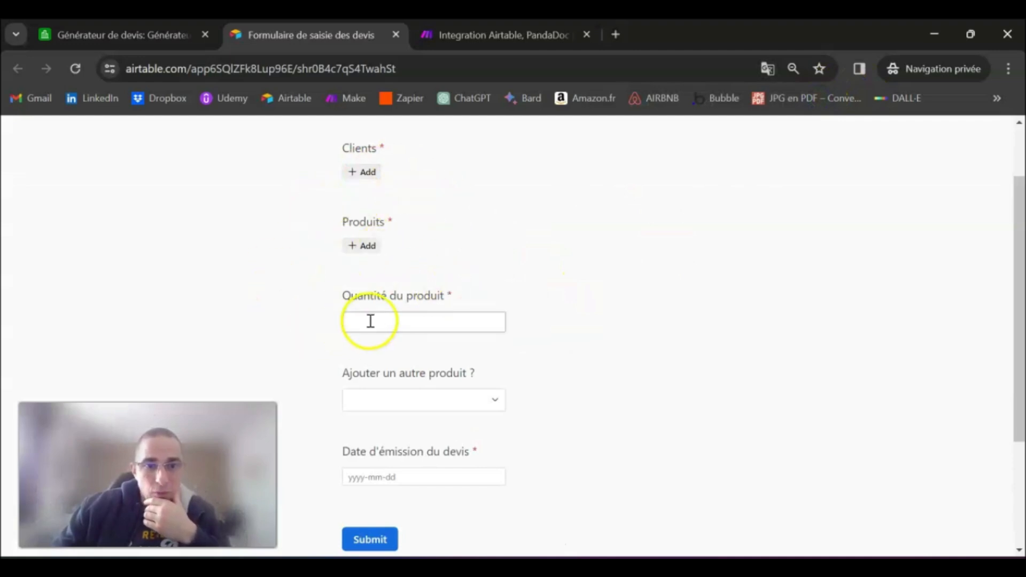
pyautogui.click(398, 322)
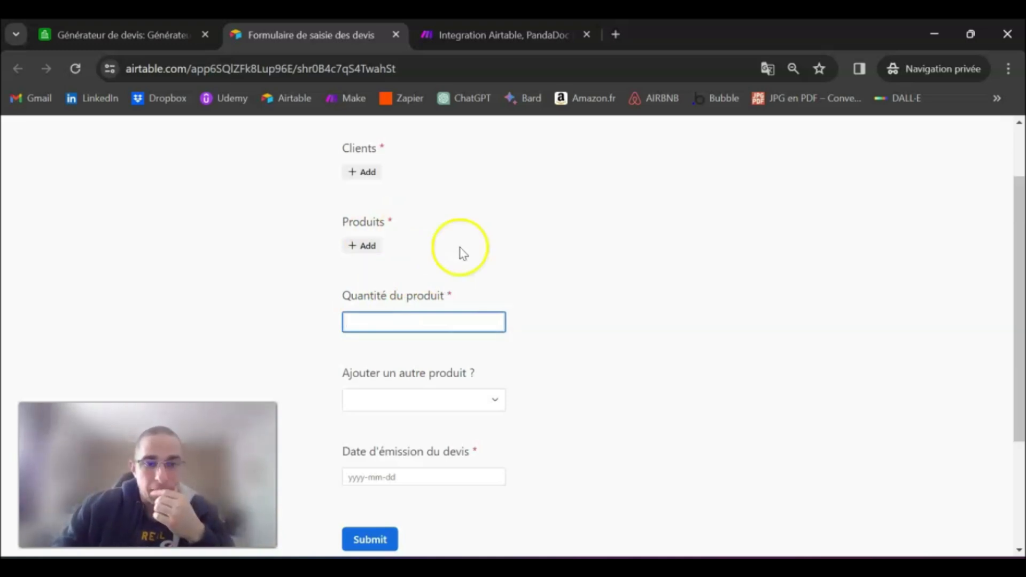
pyautogui.scroll(-3, 558, 275)
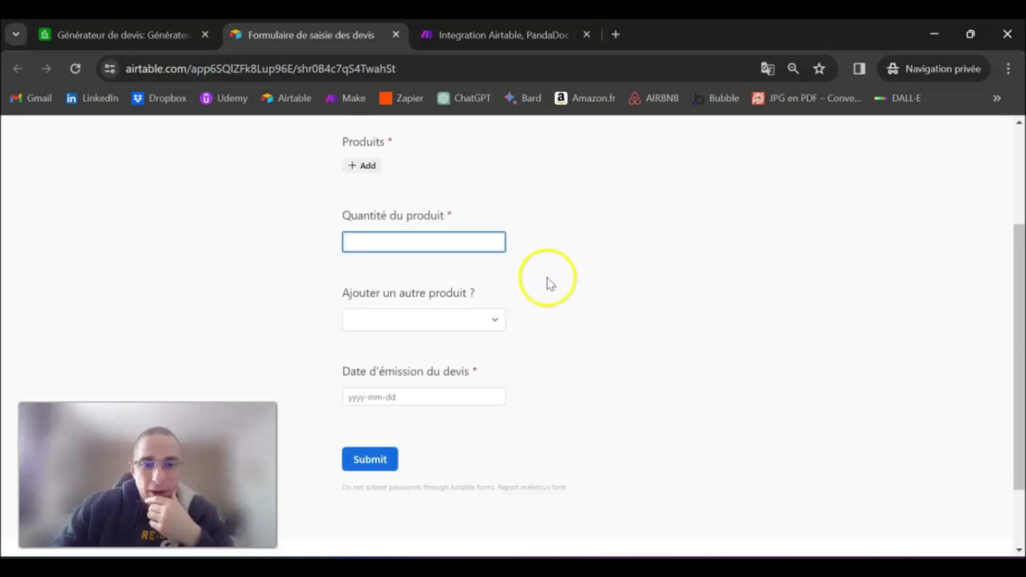
# Test the condition in the live form by choosing option 2 for "Ajouter un autre produit ?" and switching back to the blank option
pyautogui.click(481, 321)
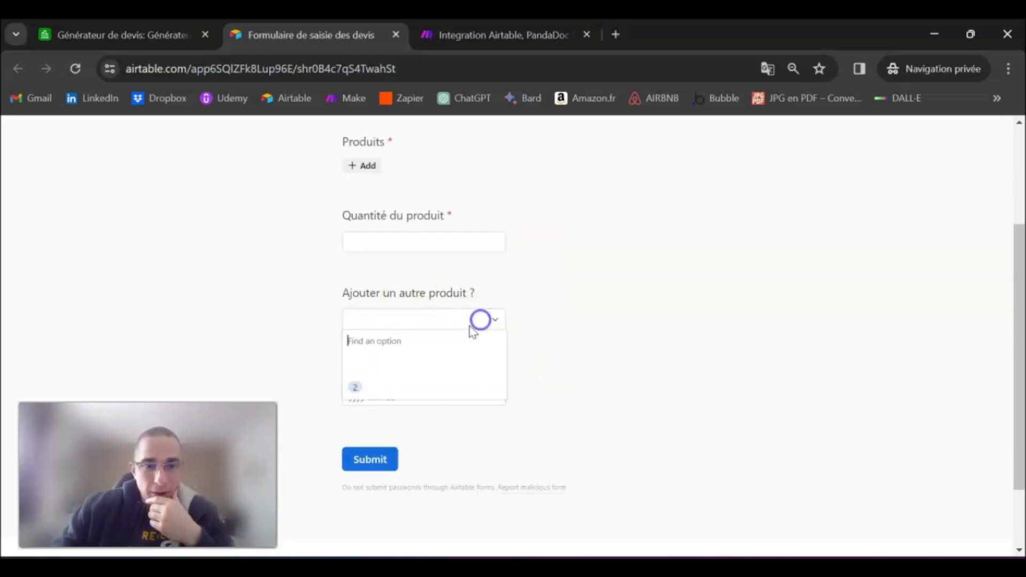
pyautogui.click(377, 387)
pyautogui.scroll(-3, 407, 374)
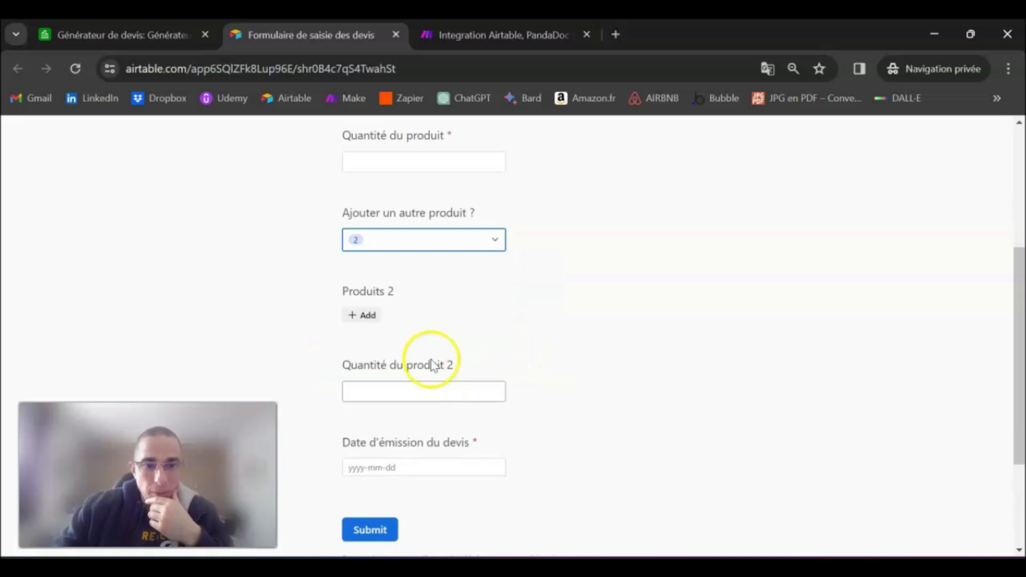
pyautogui.click(431, 251)
pyautogui.click(394, 282)
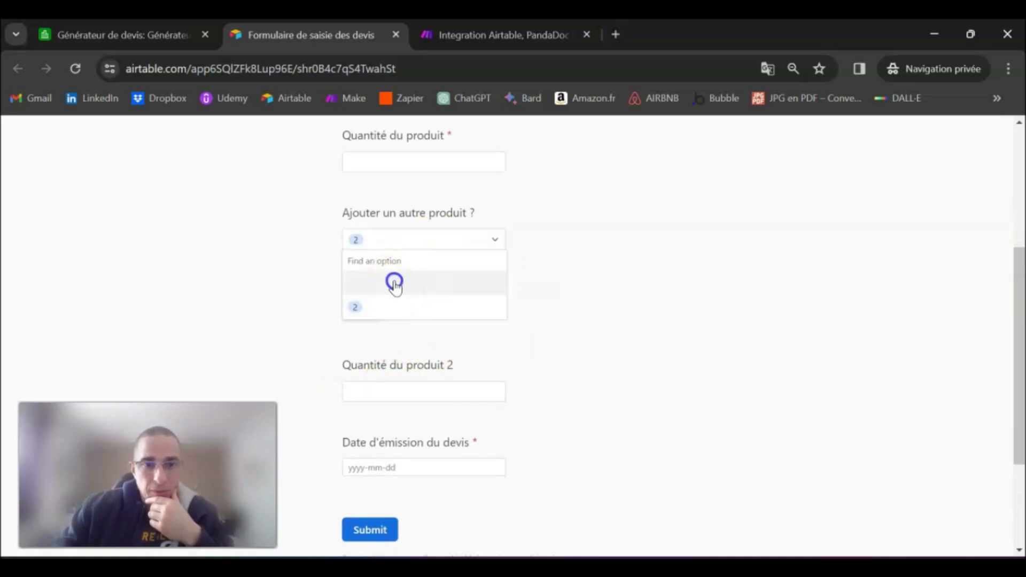
pyautogui.click(446, 244)
pyautogui.click(677, 239)
# Toggle "Ajouter un autre produit ?" between 2 and blank again, checking the Produits 2 and Quantité du produit 2 entries, and leave it blank
pyautogui.click(480, 242)
pyautogui.click(400, 308)
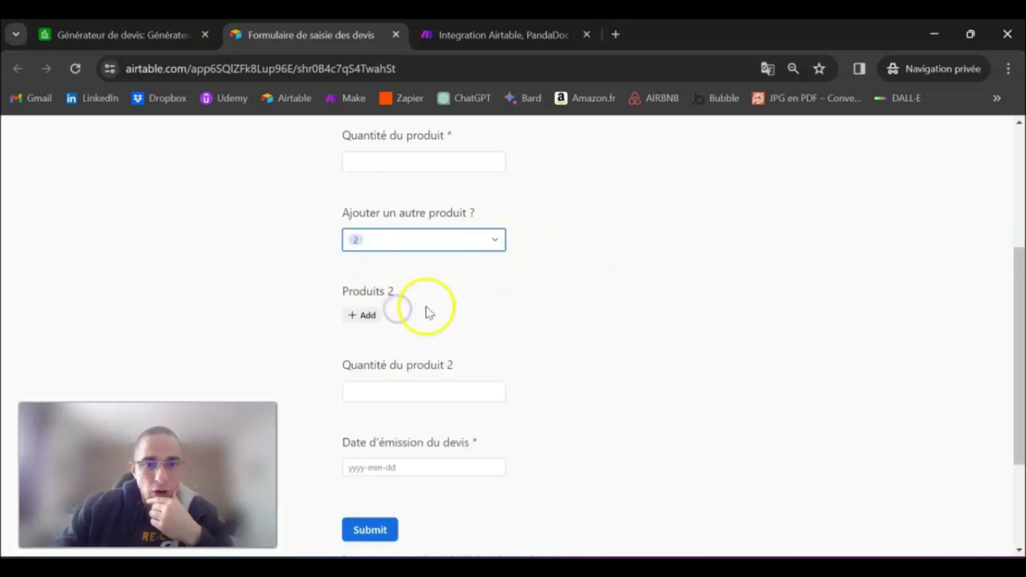
pyautogui.click(448, 243)
pyautogui.click(419, 286)
pyautogui.click(415, 241)
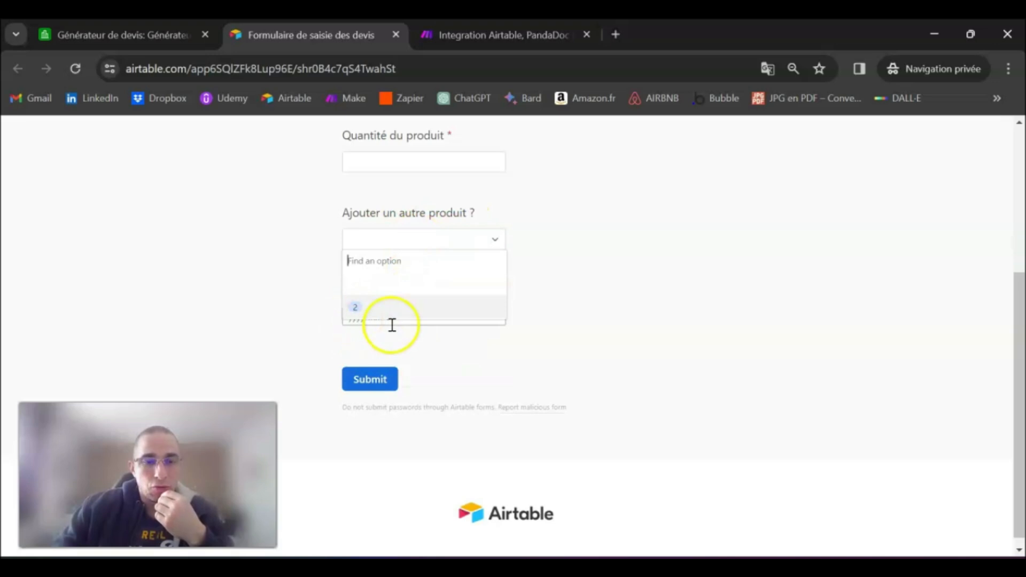
pyautogui.click(410, 305)
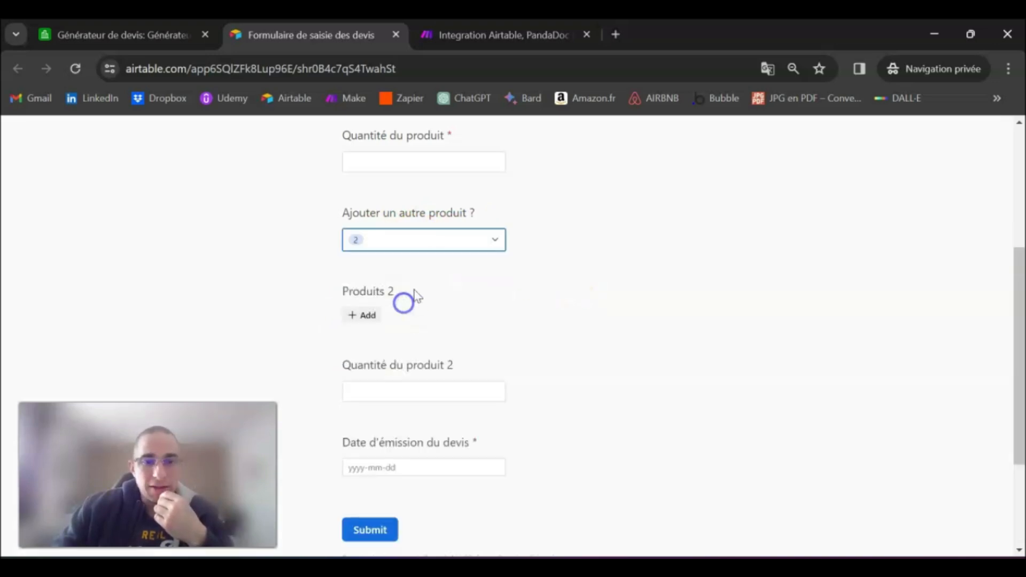
pyautogui.scroll(-2, 388, 287)
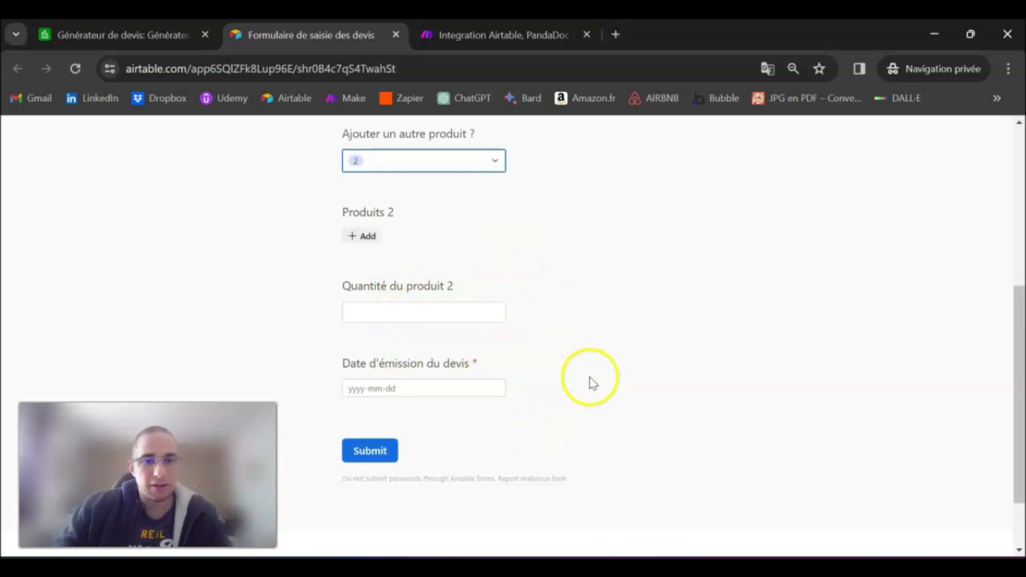
pyautogui.scroll(2, 508, 300)
pyautogui.click(458, 240)
pyautogui.click(390, 282)
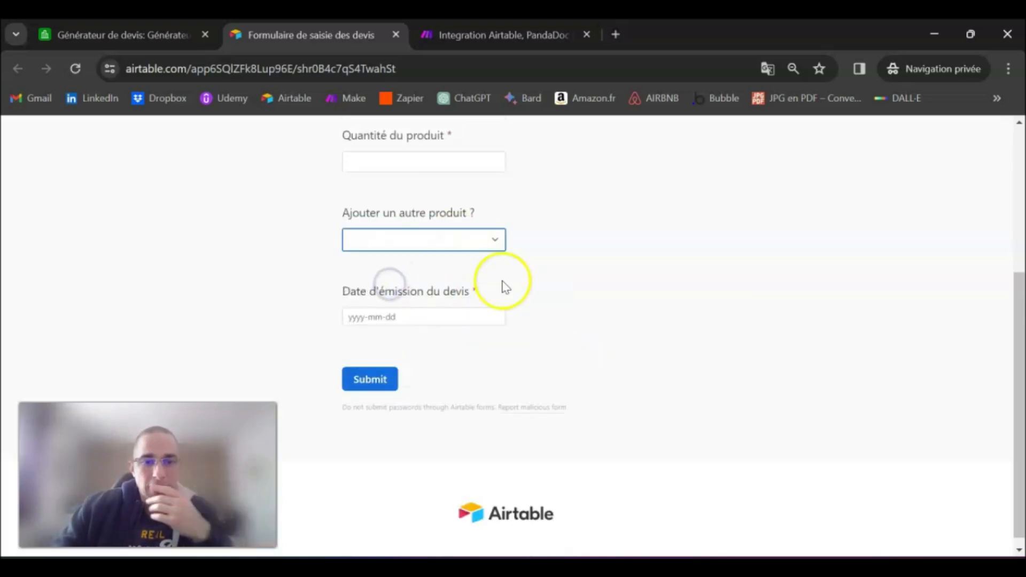
pyautogui.scroll(5, 472, 320)
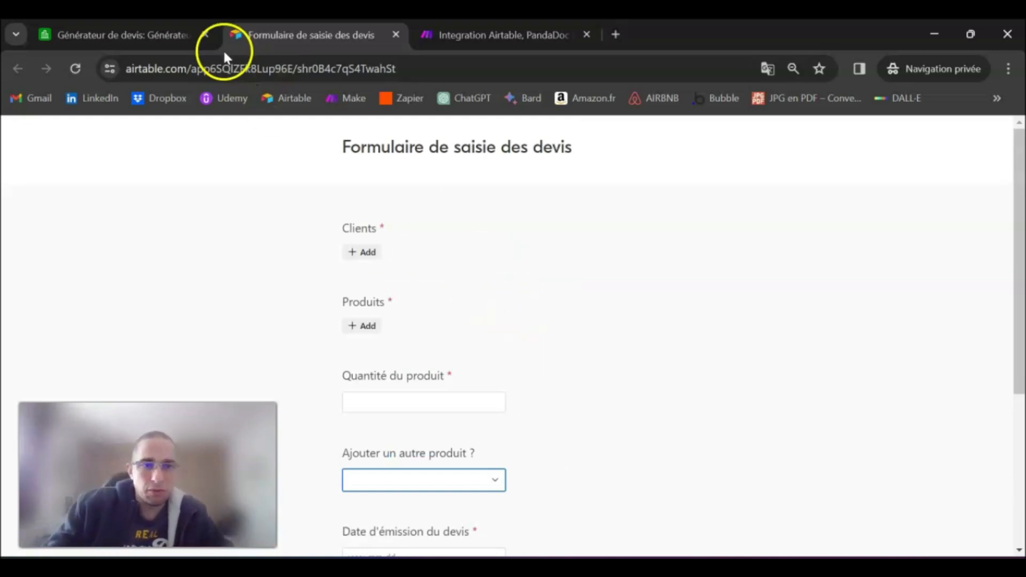
# In the Liste des devis view of the base, hide the Produits 2 field
pyautogui.click(166, 37)
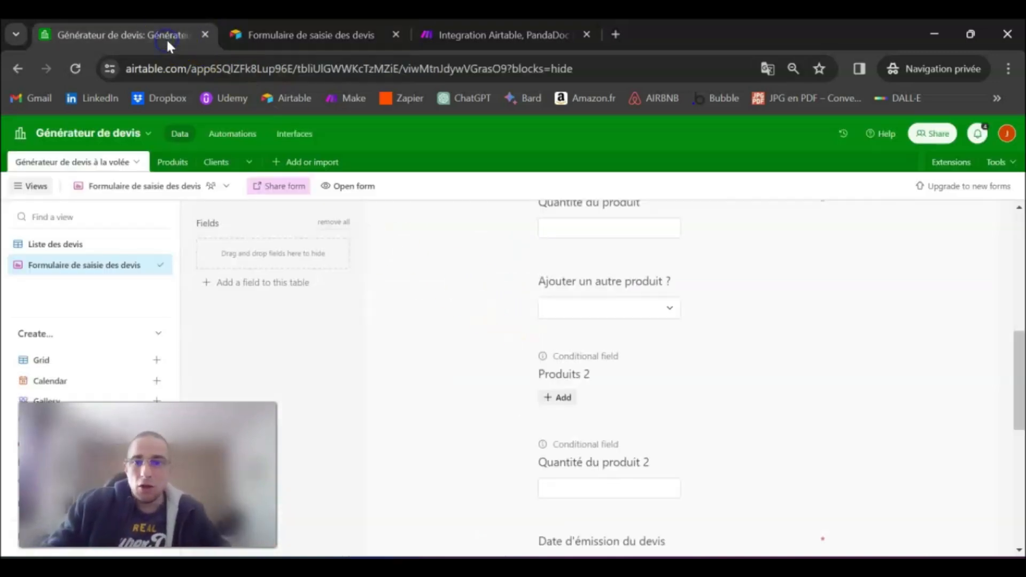
pyautogui.click(66, 245)
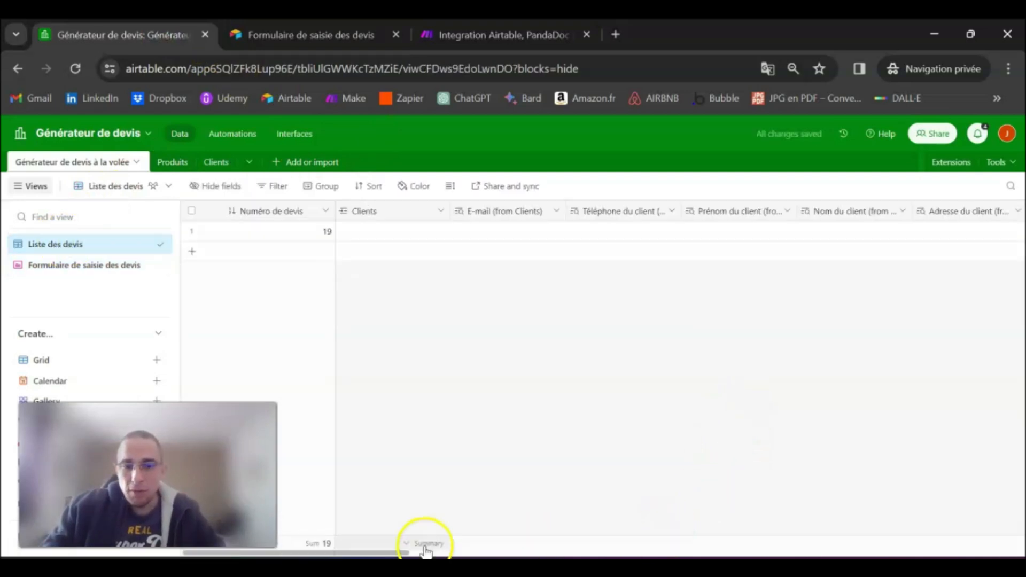
pyautogui.moveTo(399, 552); pyautogui.dragTo(828, 556)
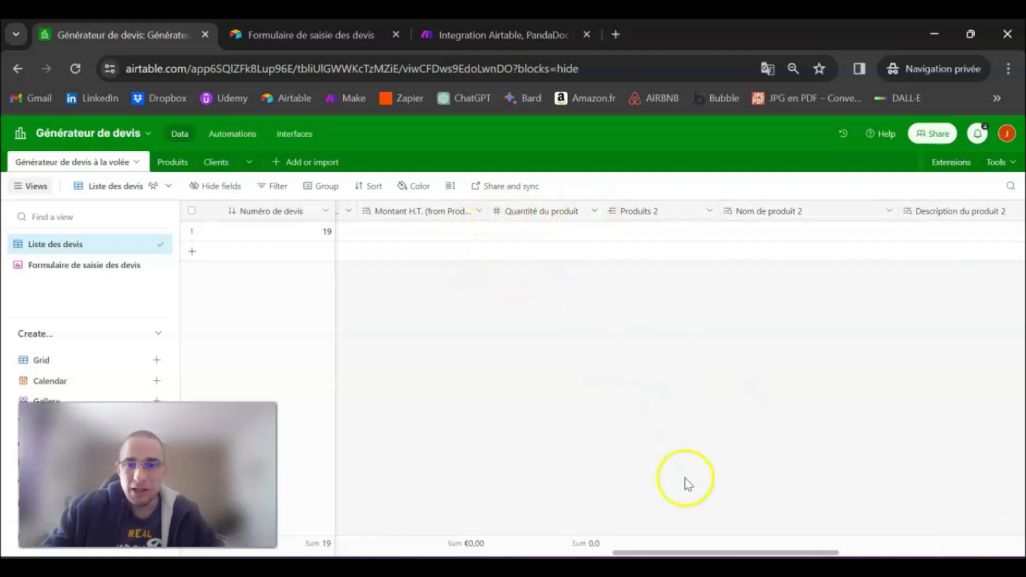
pyautogui.click(709, 214)
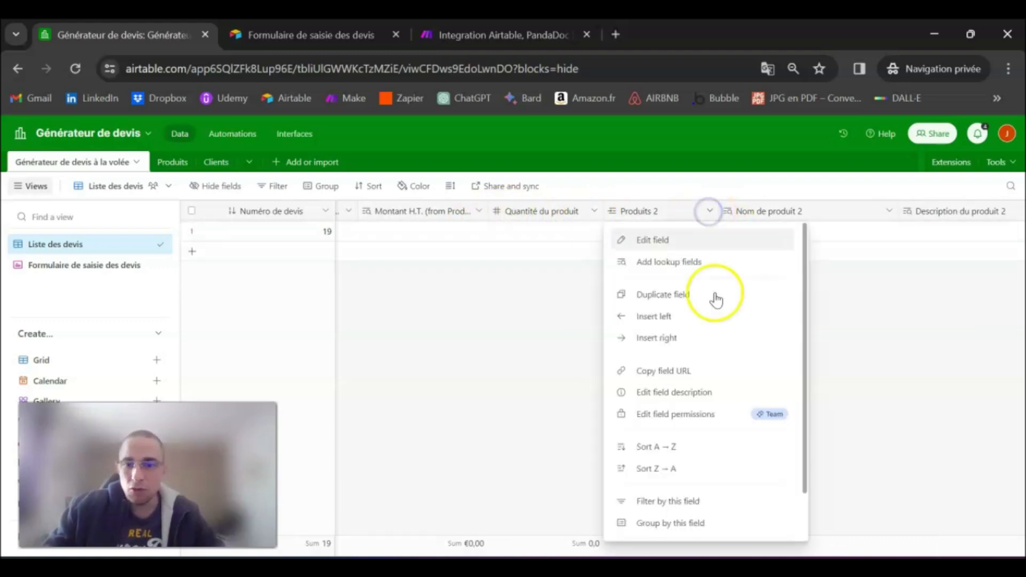
pyautogui.scroll(-2, 727, 428)
pyautogui.click(661, 503)
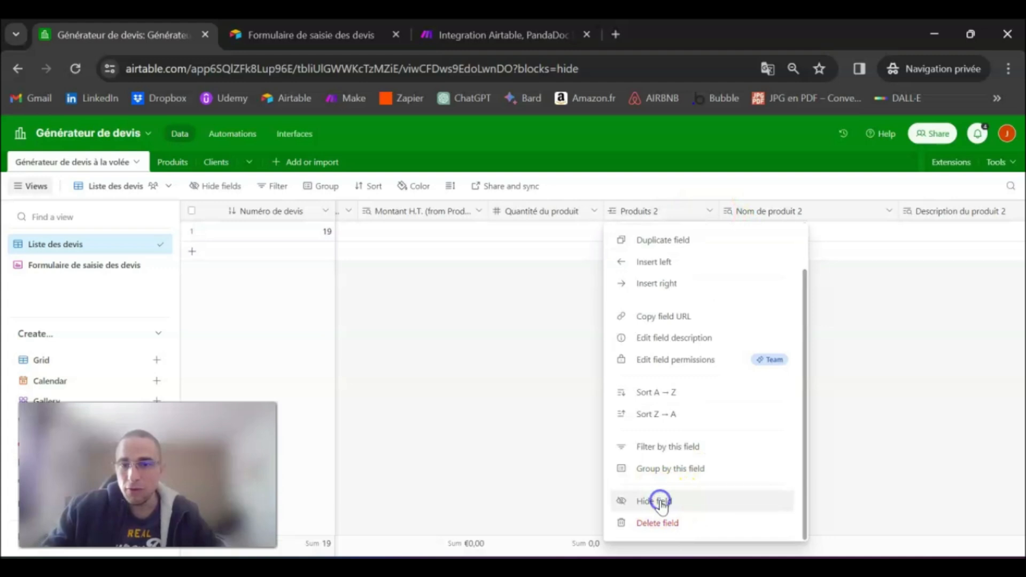
# Hide the Nom de produit 2 and Description du produit 2 fields in Liste des devis
pyautogui.click(775, 212)
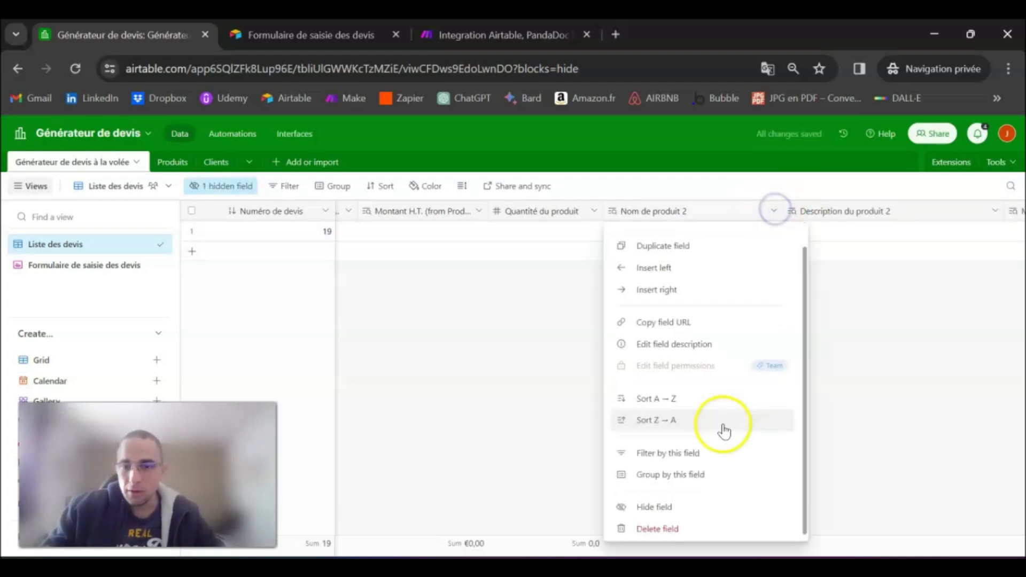
pyautogui.scroll(-2, 711, 454)
pyautogui.click(681, 488)
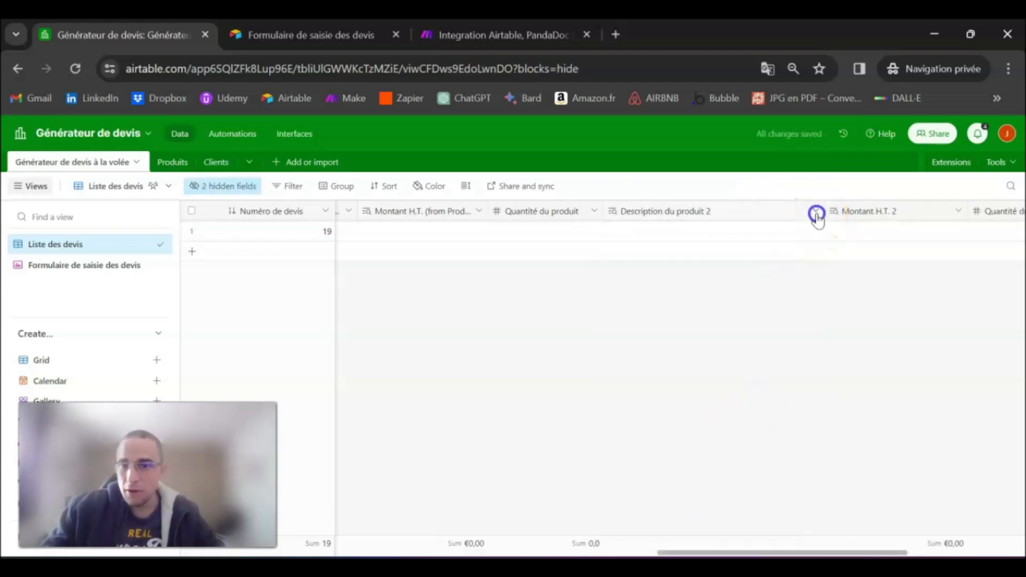
pyautogui.click(816, 214)
pyautogui.scroll(-2, 711, 470)
pyautogui.click(698, 495)
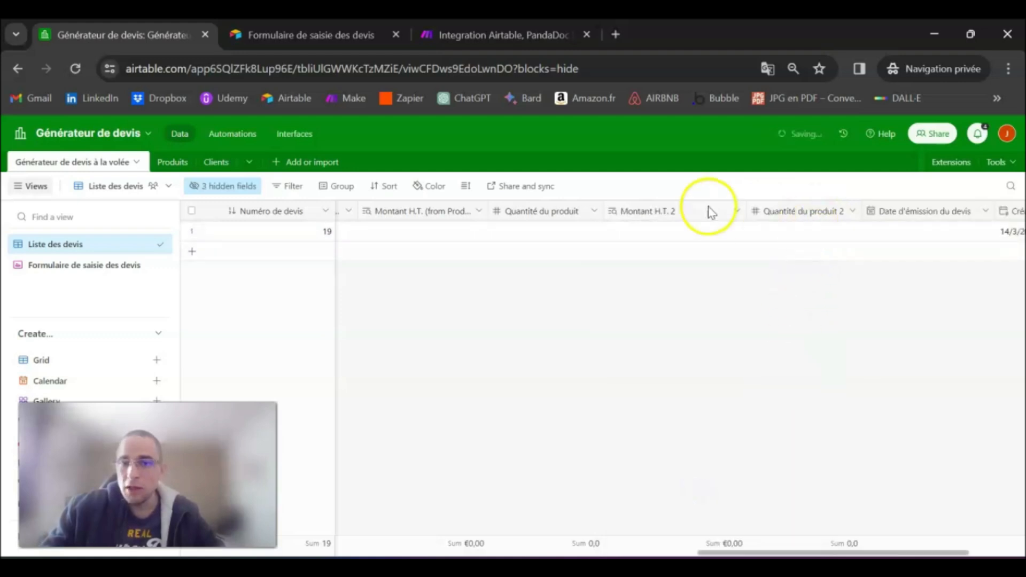
# Hide the Montant H.T. 2 and Quantité du produit 2 fields in Liste des devis
pyautogui.click(736, 213)
pyautogui.scroll(-2, 679, 489)
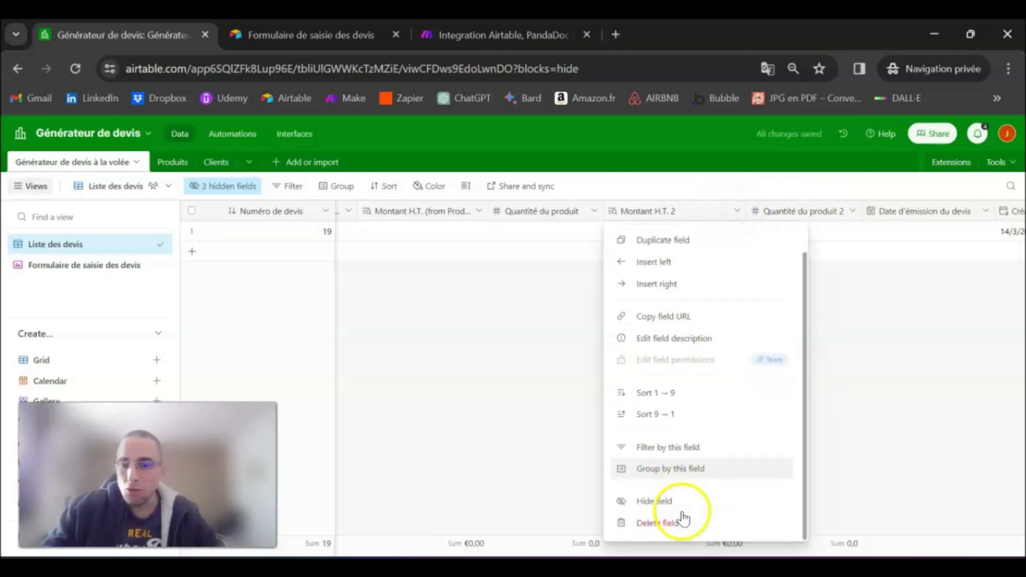
pyautogui.click(678, 505)
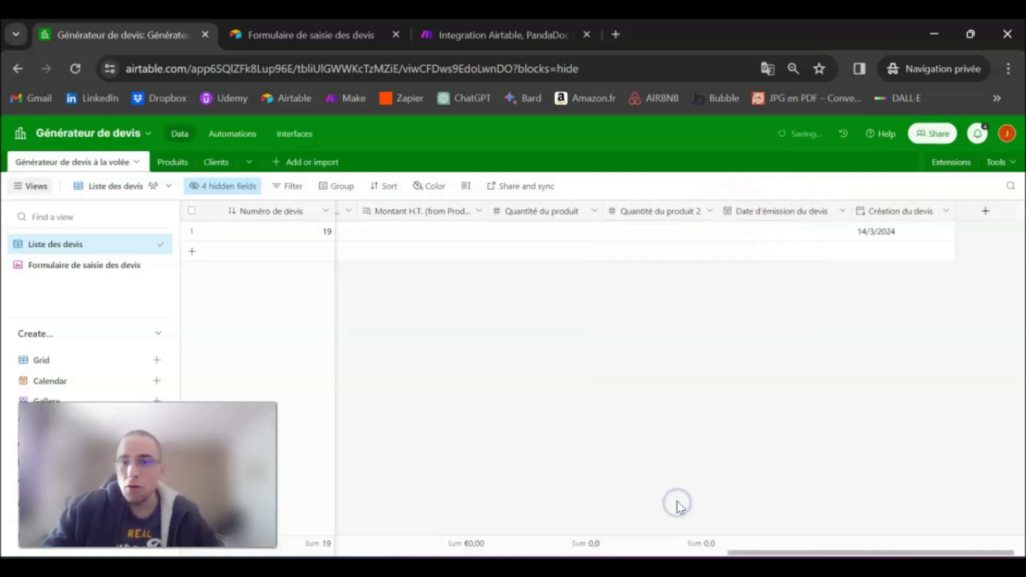
pyautogui.click(710, 211)
pyautogui.scroll(-2, 719, 459)
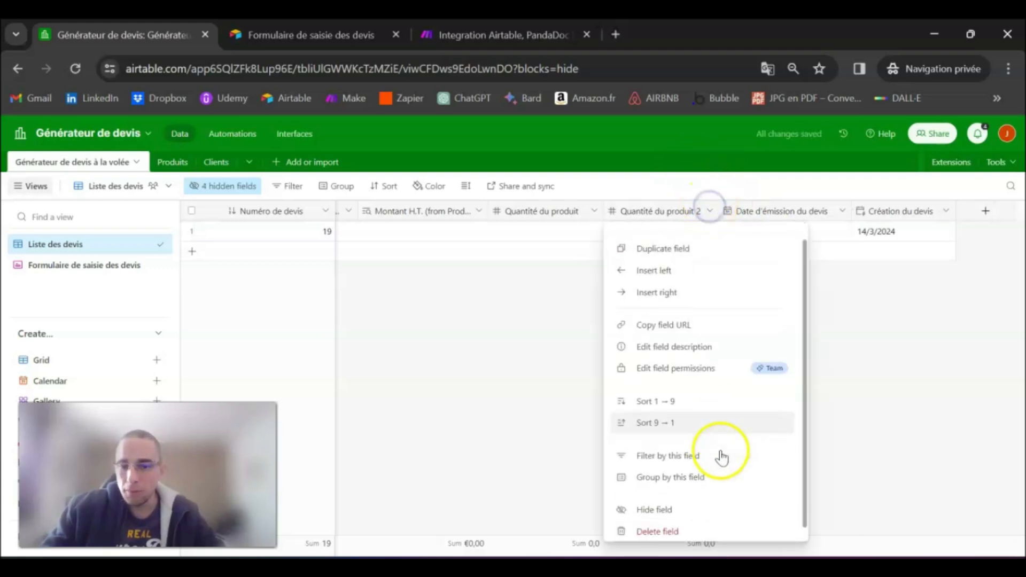
pyautogui.click(698, 501)
pyautogui.moveTo(735, 550); pyautogui.dragTo(122, 556)
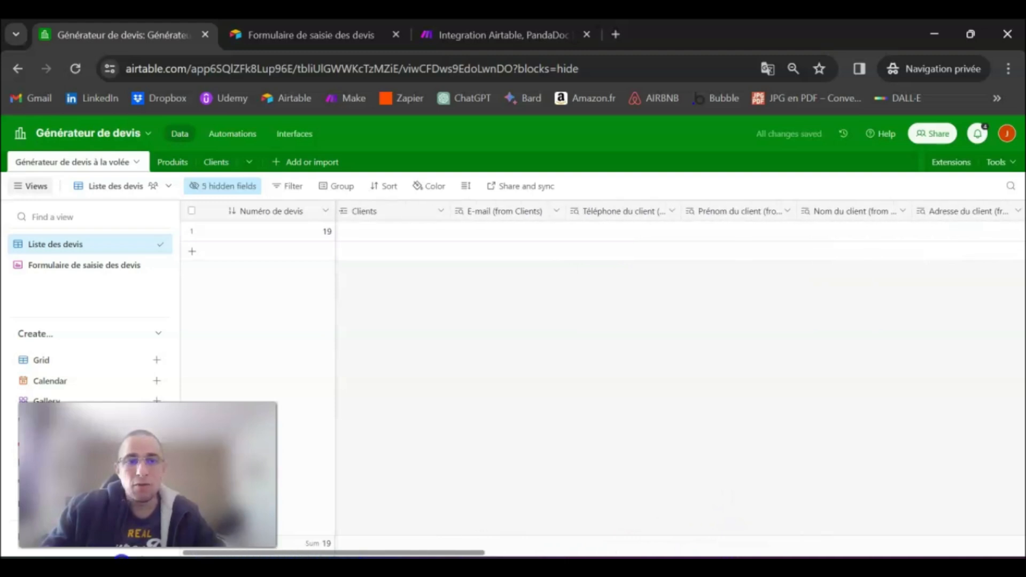
# Review which second-product fields are hidden in the Liste des devis view
pyautogui.click(224, 187)
pyautogui.scroll(-5, 240, 300)
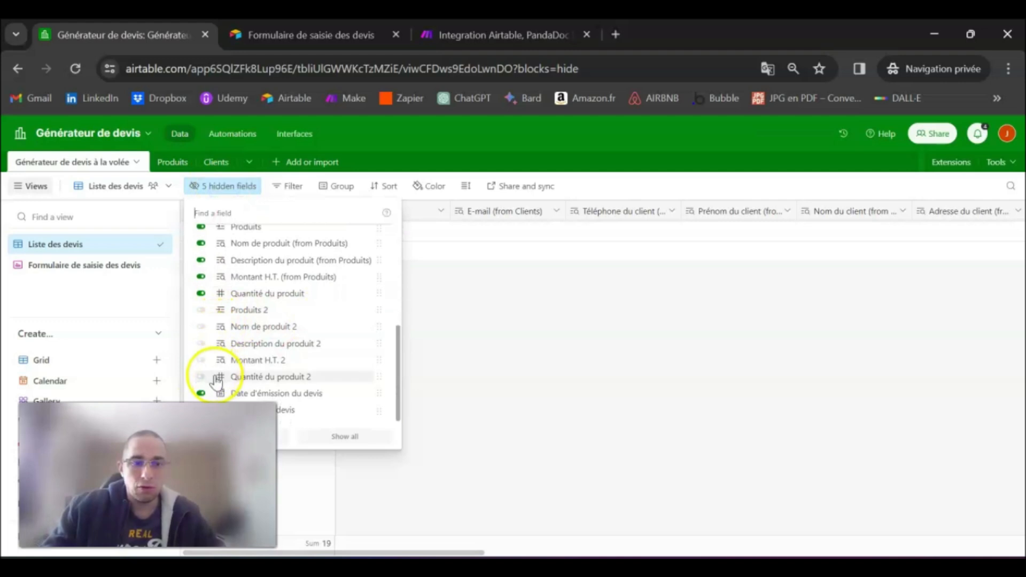
pyautogui.click(536, 348)
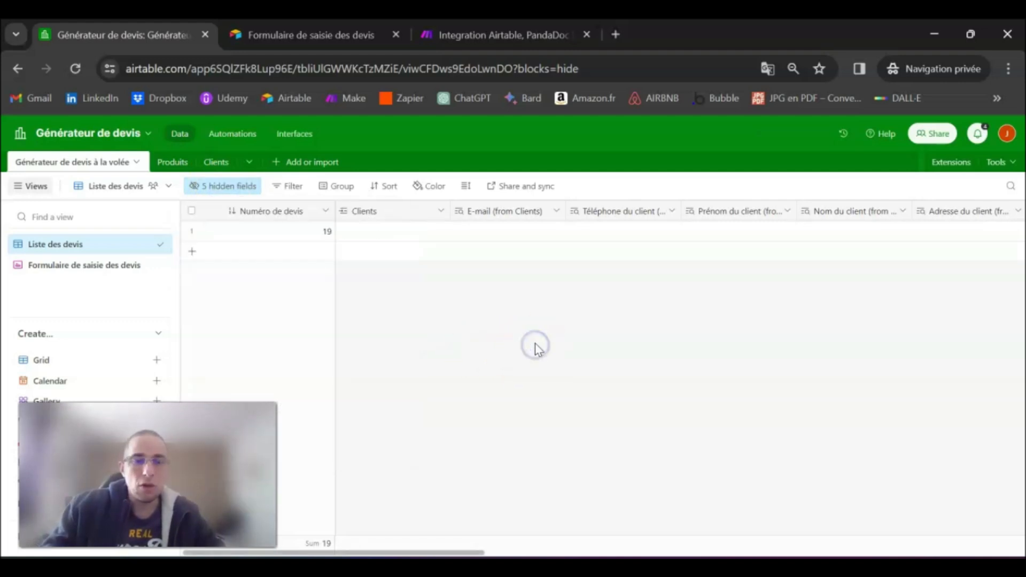
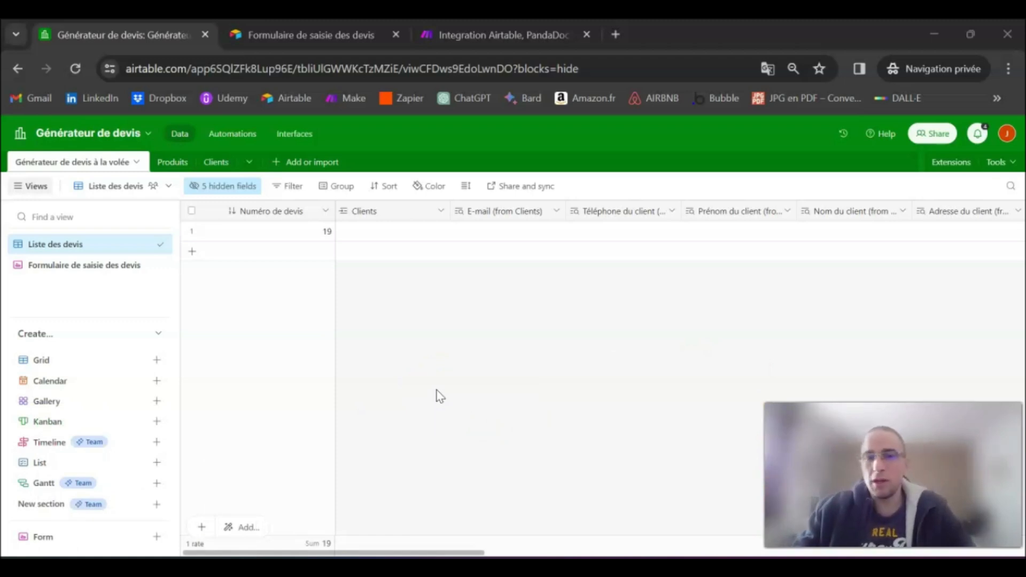
pyautogui.click(412, 389)
pyautogui.click(69, 482)
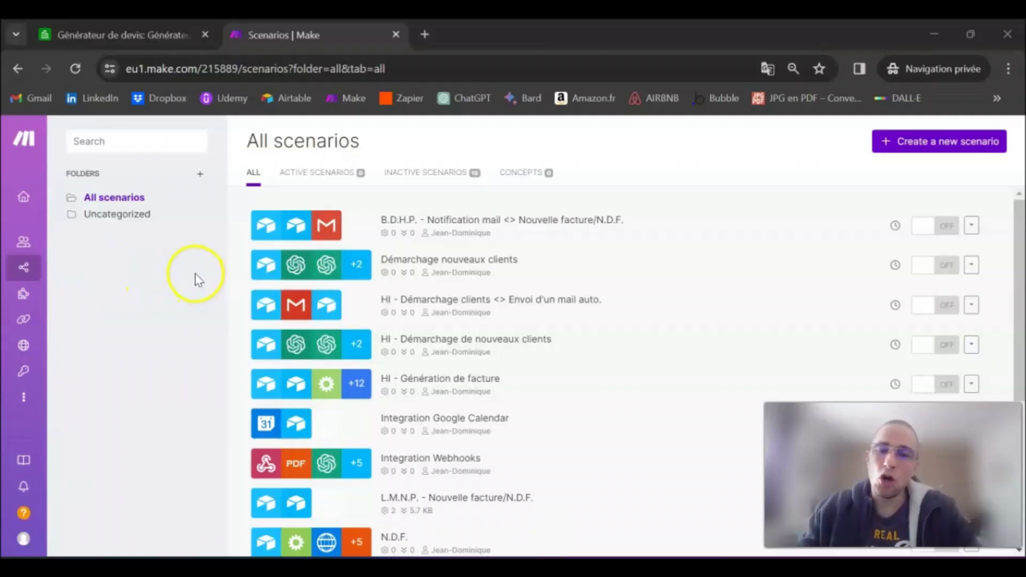
# Create a new scenario in Make and add the Airtable Watch Records module as its first module
pyautogui.moveTo(70, 233)
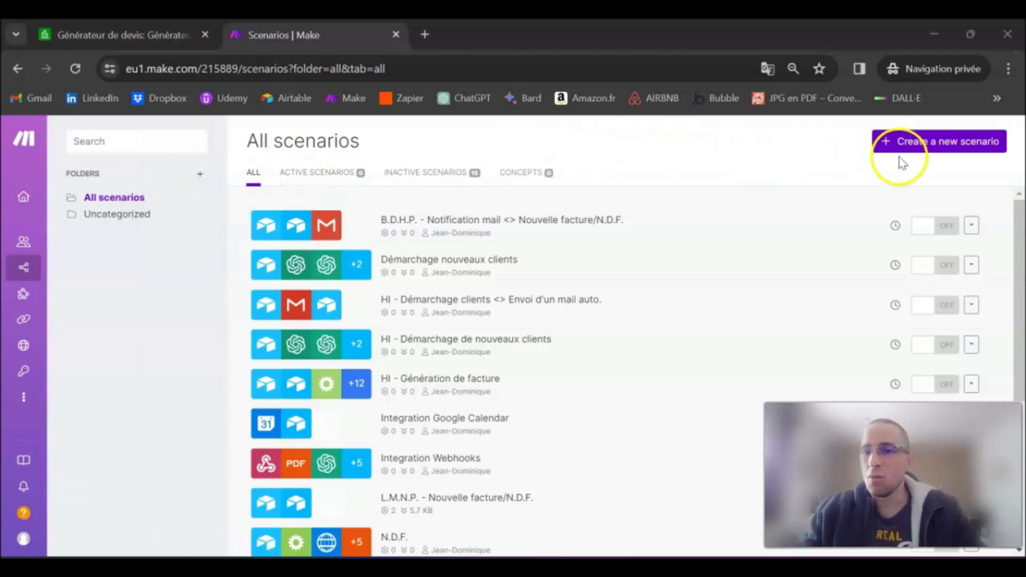
pyautogui.click(937, 148)
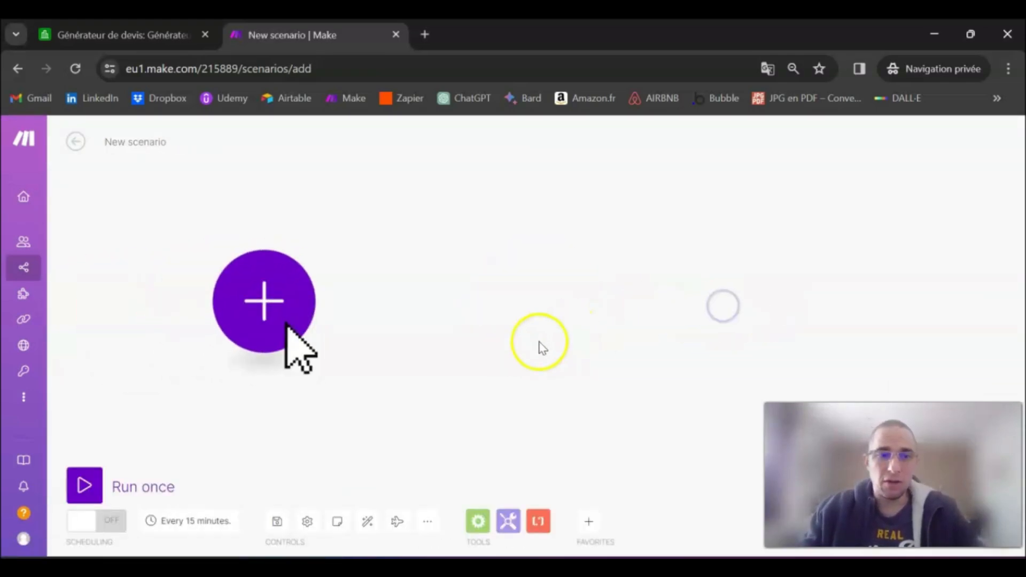
pyautogui.click(260, 310)
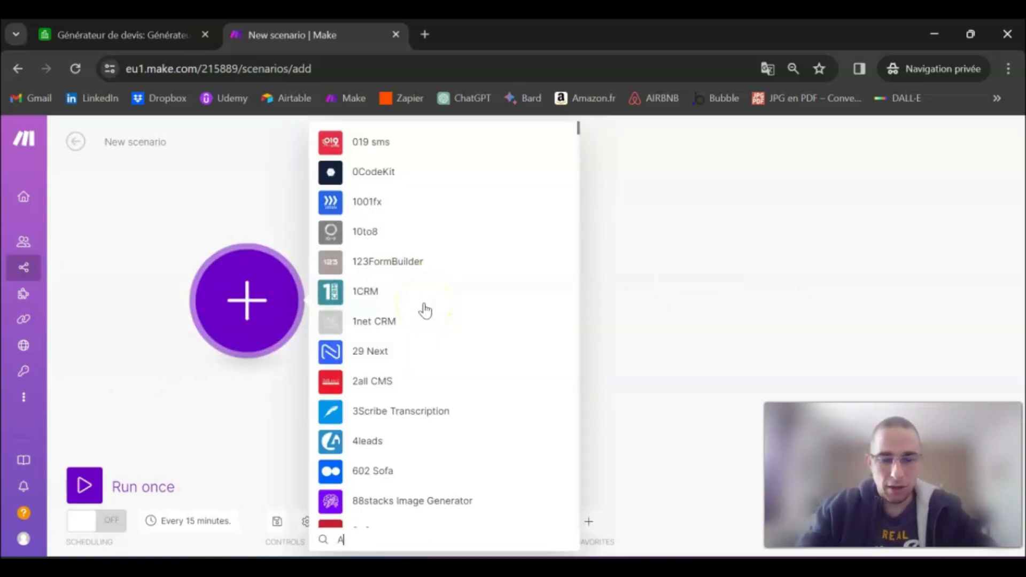
pyautogui.write('Airta')
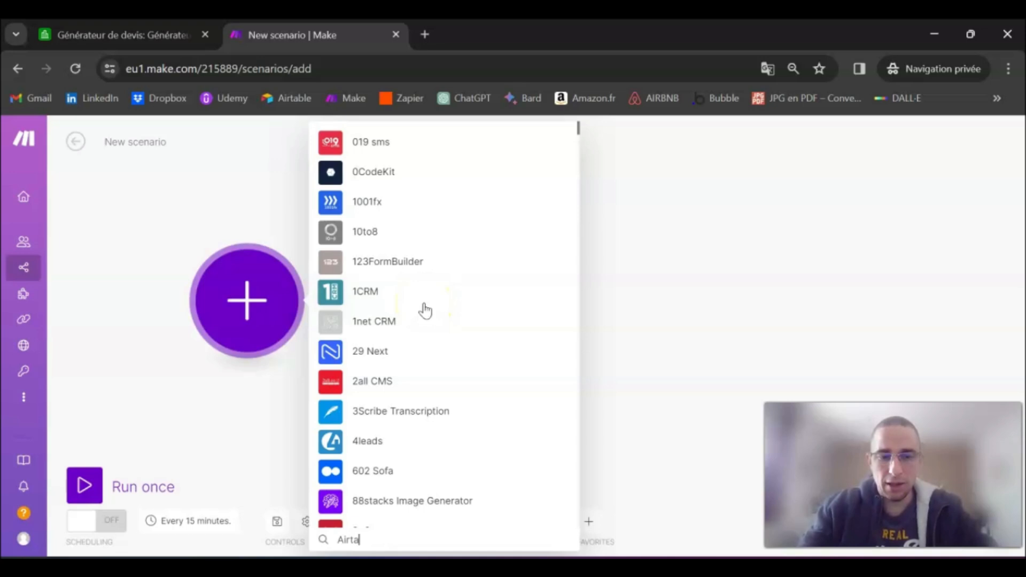
pyautogui.write('ble')
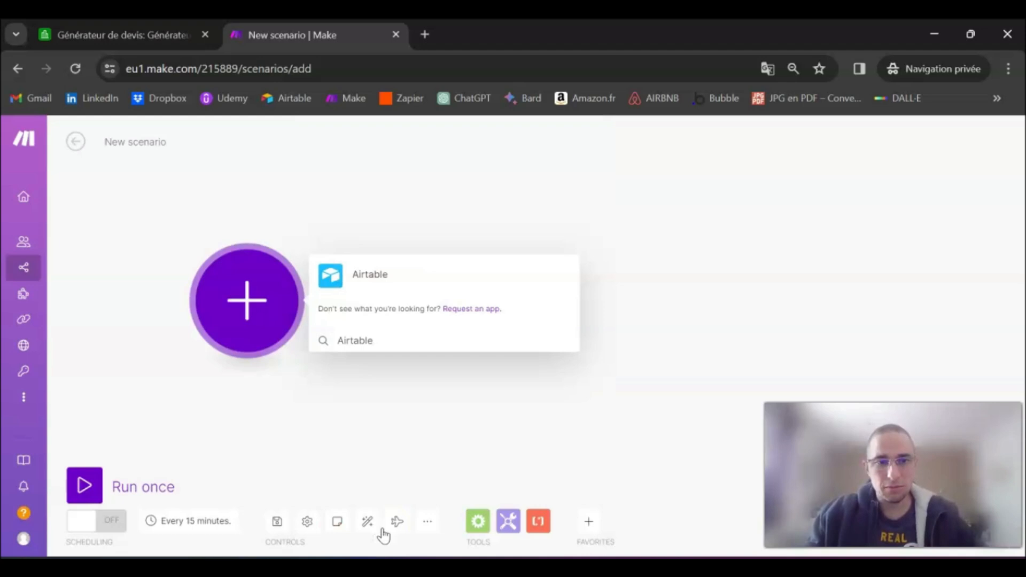
pyautogui.click(379, 277)
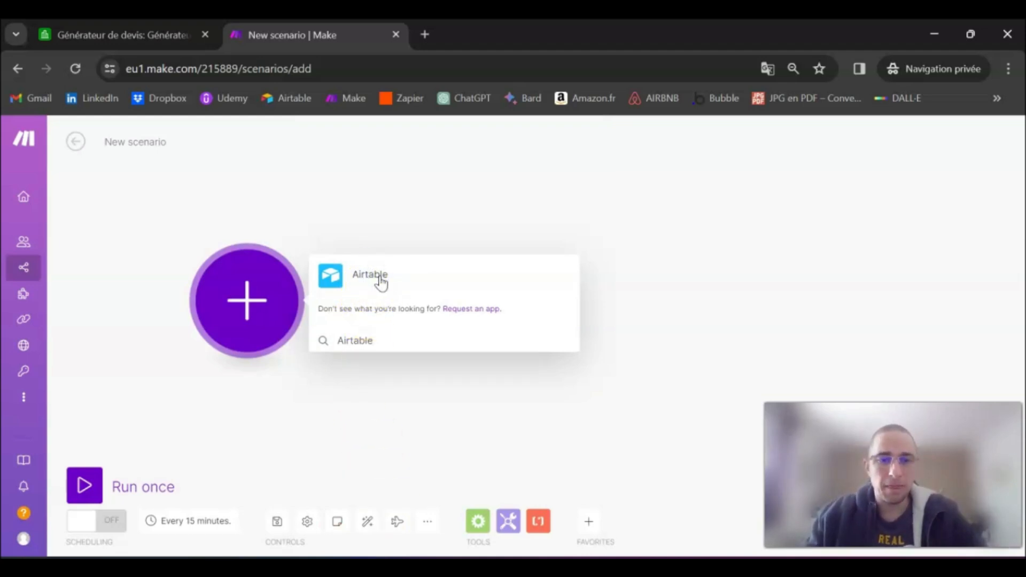
pyautogui.click(380, 279)
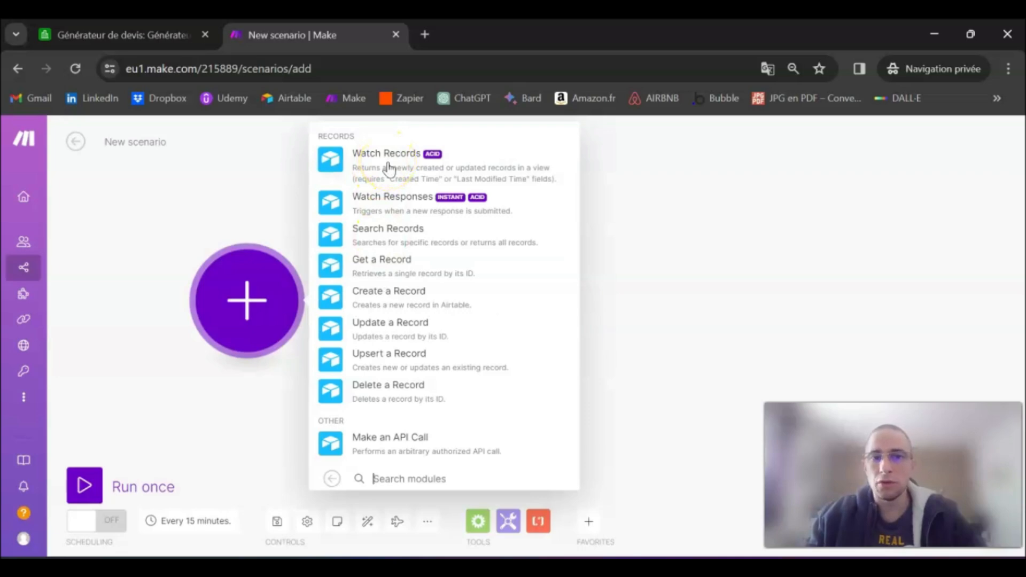
pyautogui.click(388, 160)
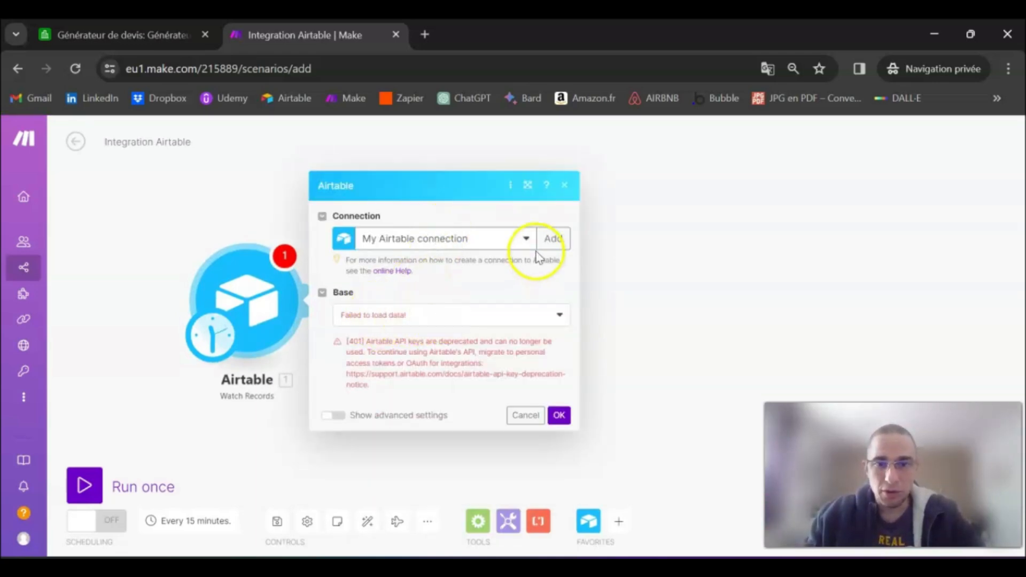
# Create an Airtable OAuth connection for the module and grant Make access to the Générateur de devis base
pyautogui.click(555, 238)
pyautogui.click(673, 247)
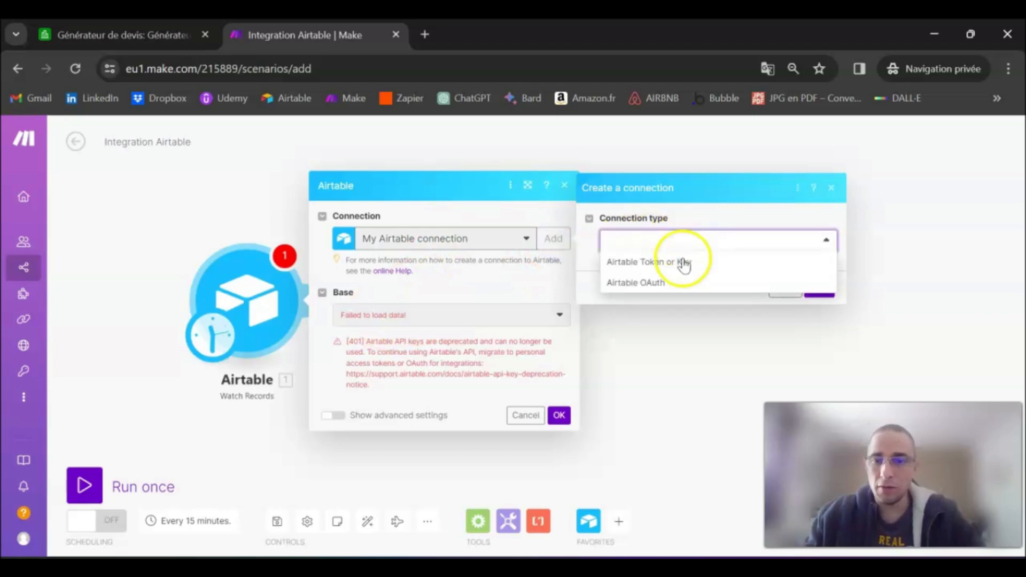
pyautogui.click(672, 282)
pyautogui.click(817, 314)
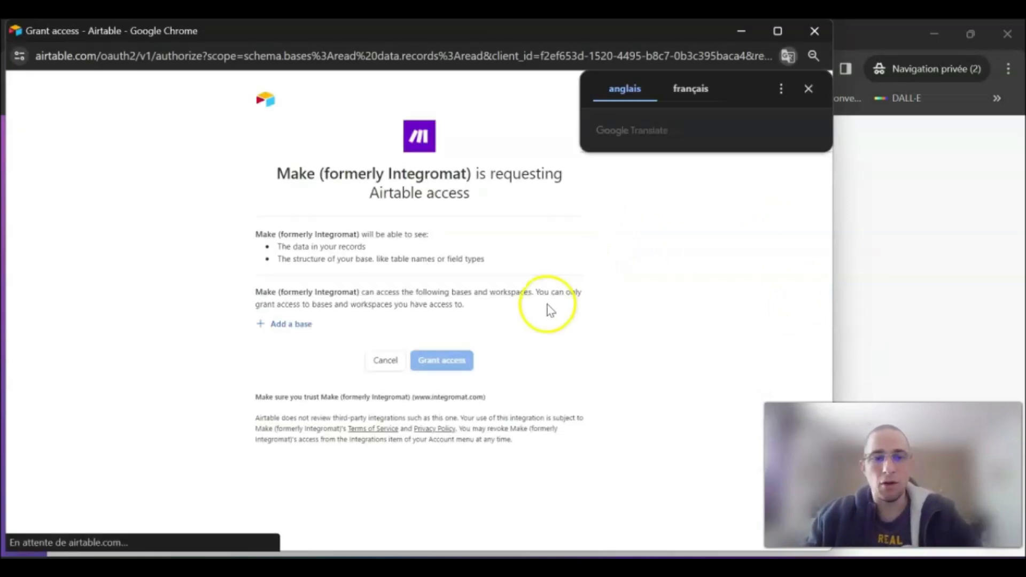
pyautogui.click(305, 333)
pyautogui.scroll(-5, 331, 428)
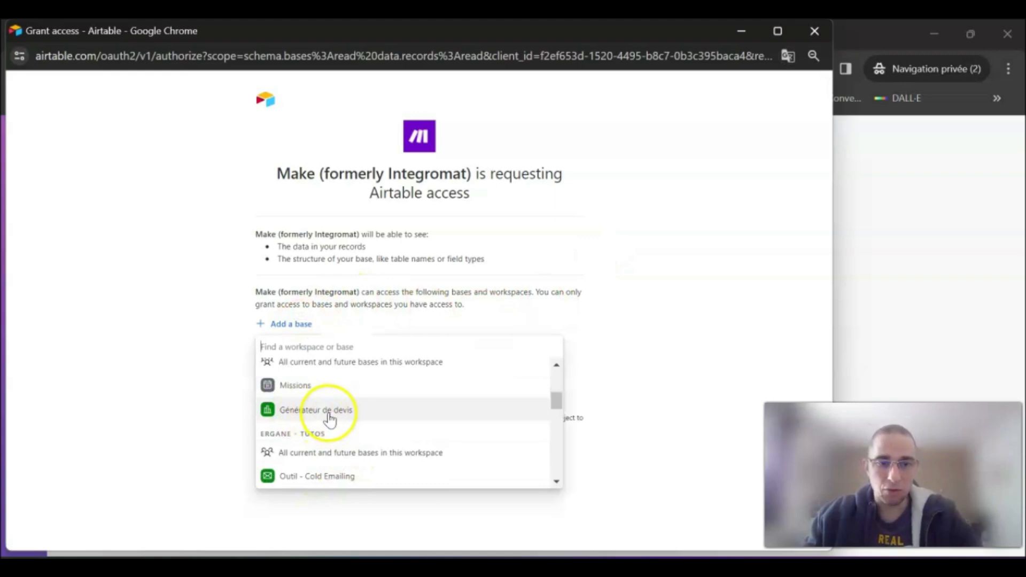
pyautogui.click(330, 420)
pyautogui.click(460, 404)
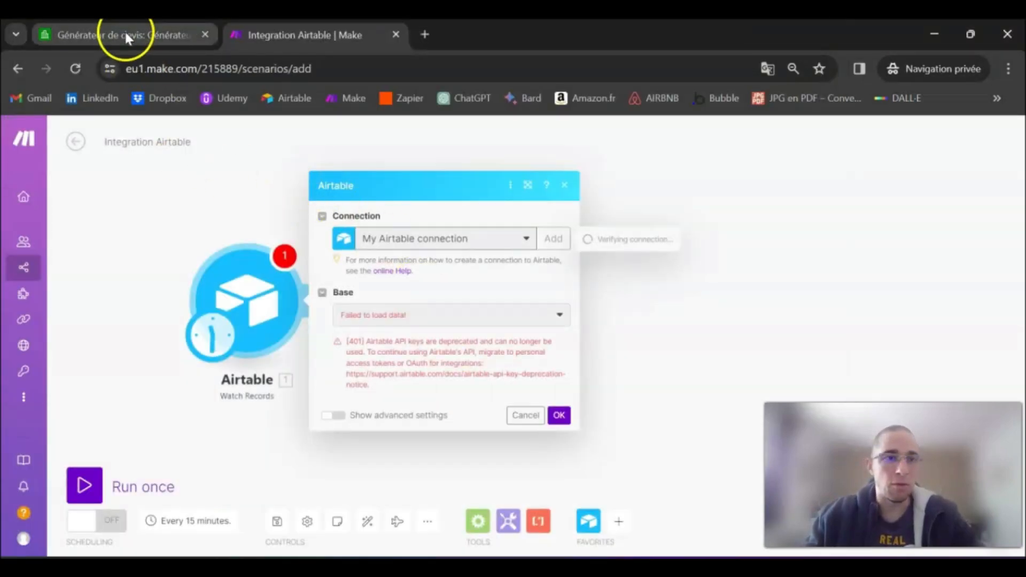
# Check the base name in Airtable and set the Watch Records module's base to Générateur de devis
pyautogui.click(126, 34)
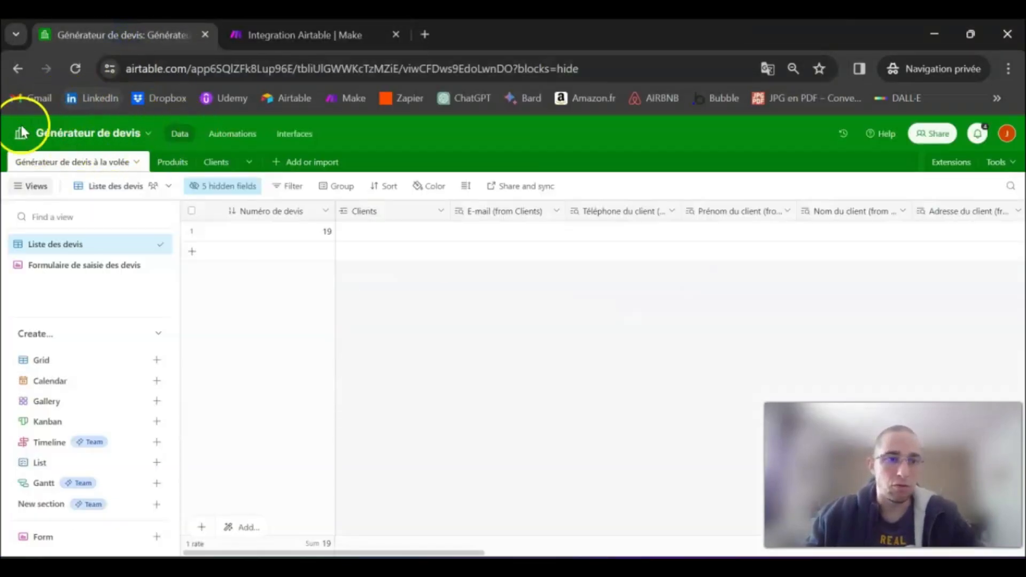
pyautogui.click(299, 36)
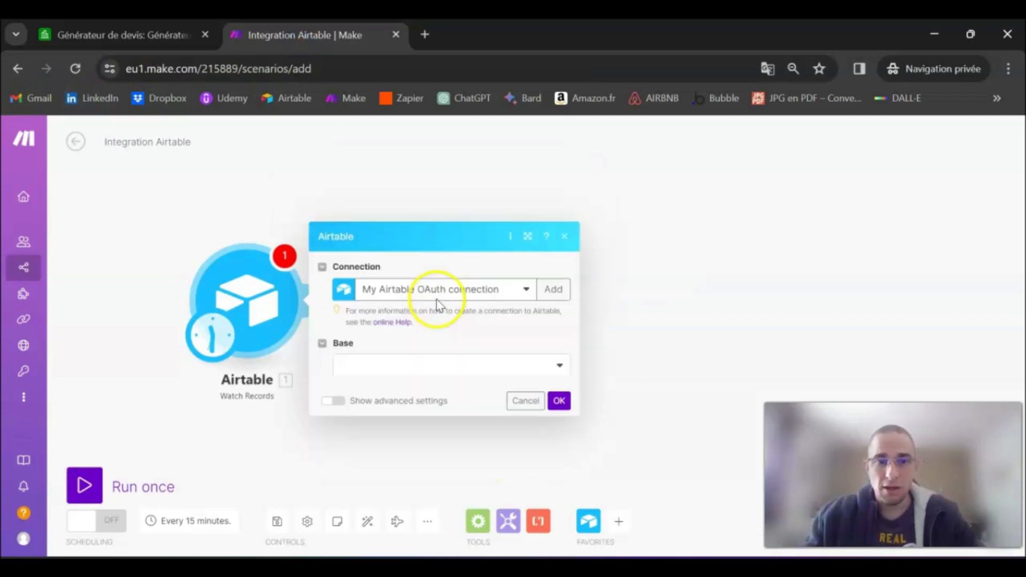
pyautogui.click(474, 347)
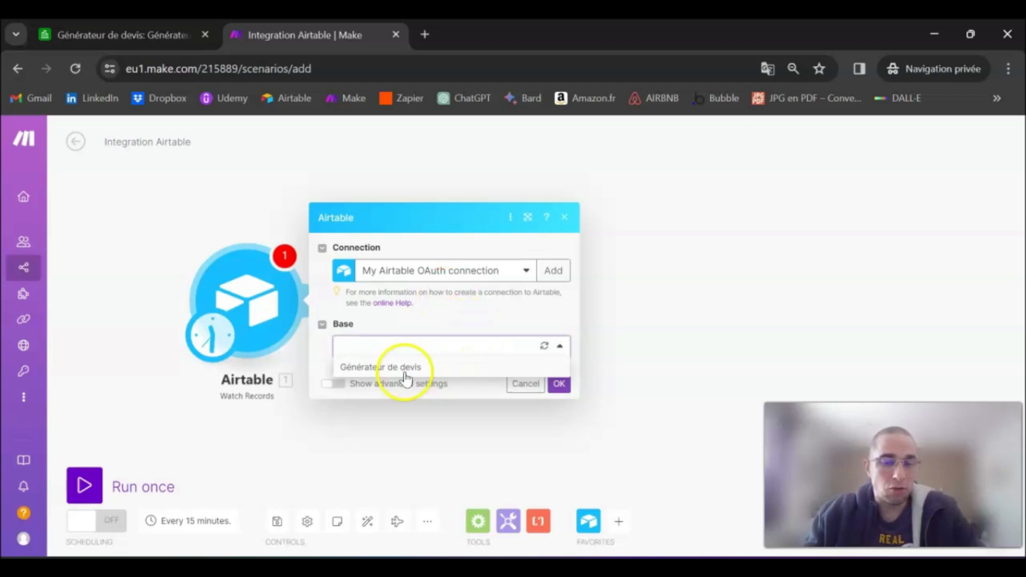
pyautogui.click(402, 368)
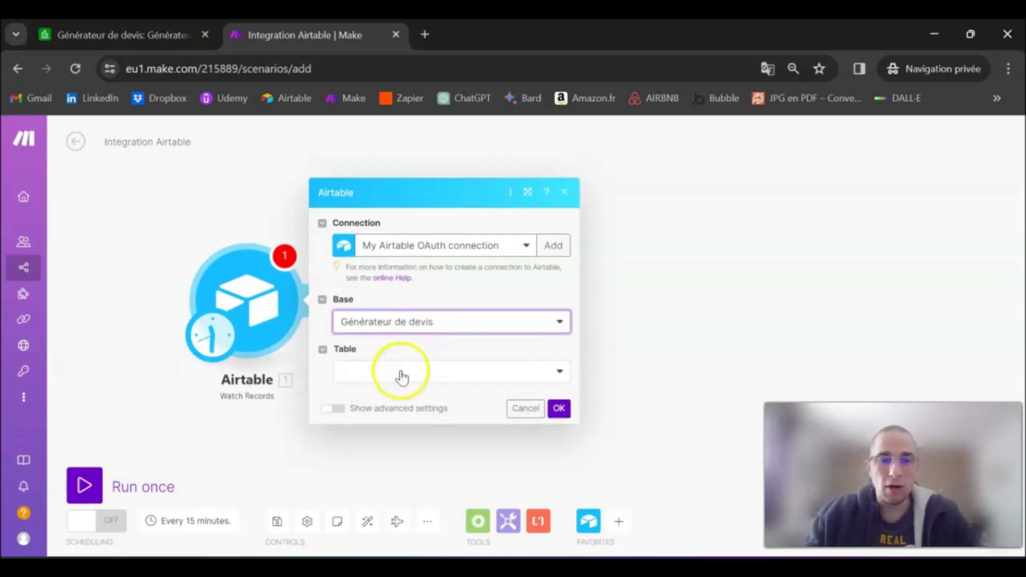
# Switch to Airtable, review the live Formulaire de saisie des devis form, close it and return to the Liste des devis view
pyautogui.click(160, 38)
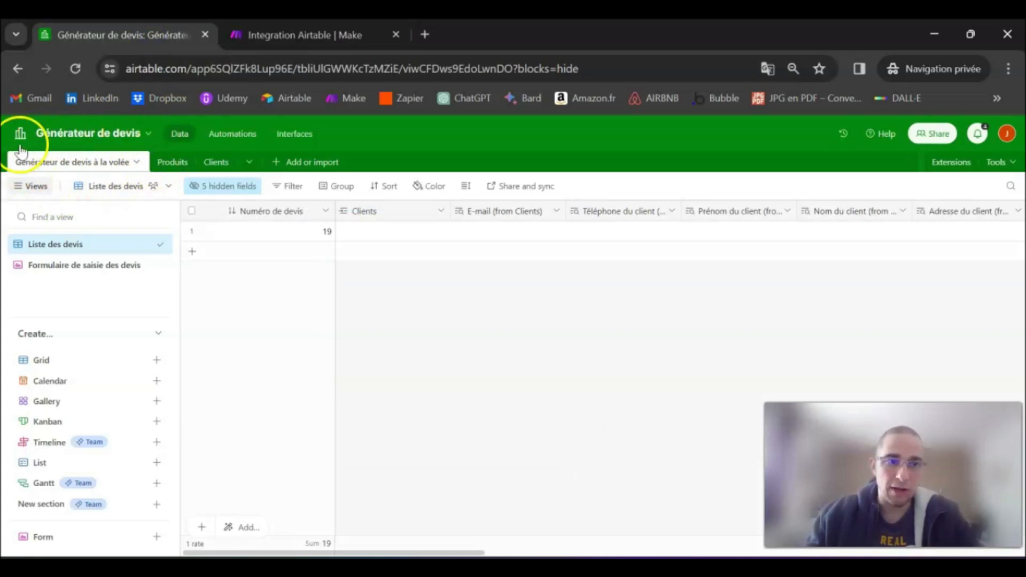
pyautogui.click(100, 266)
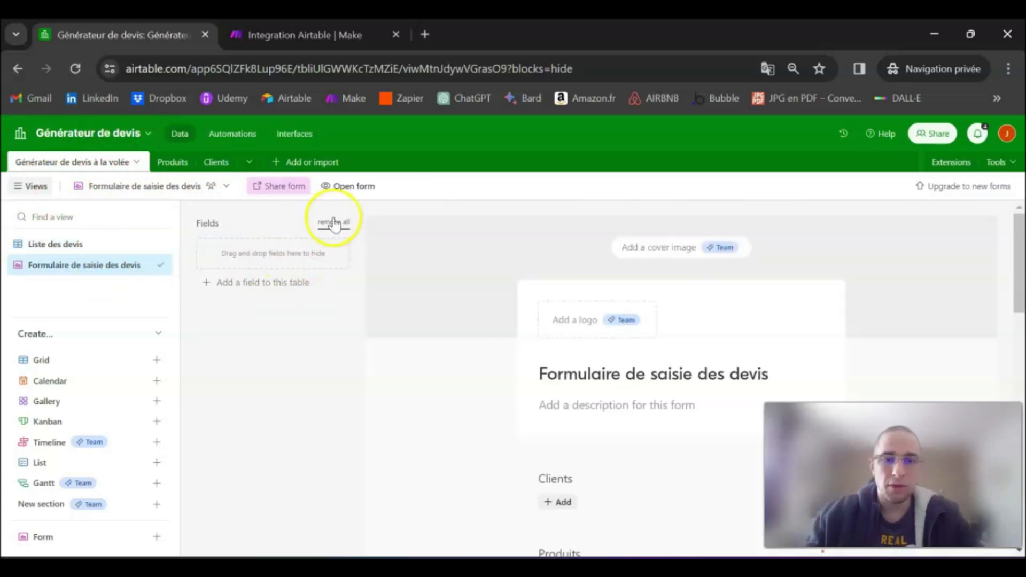
pyautogui.click(335, 189)
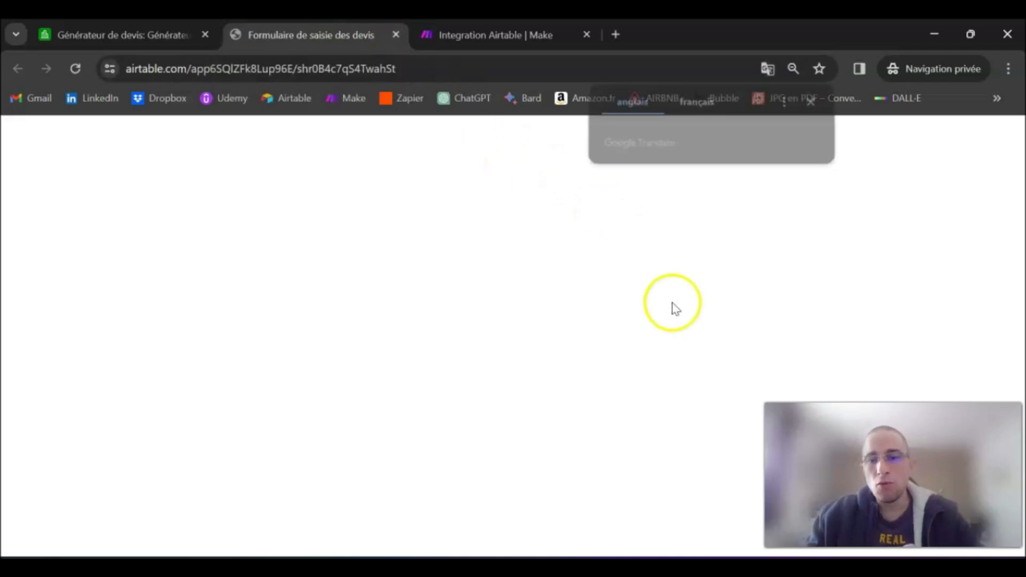
pyautogui.click(813, 102)
pyautogui.scroll(-5, 505, 304)
pyautogui.scroll(5, 510, 306)
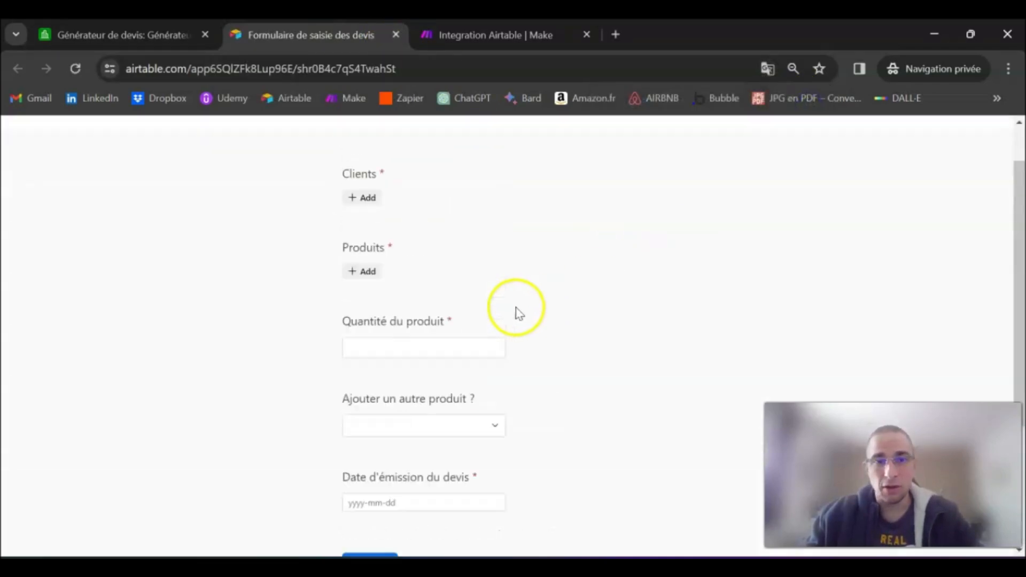
pyautogui.click(396, 35)
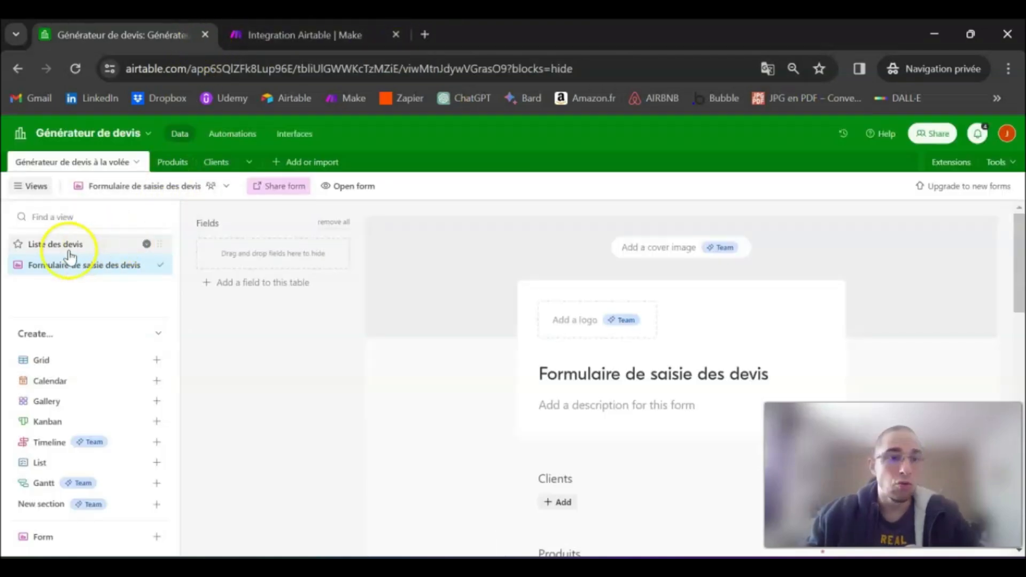
pyautogui.click(58, 245)
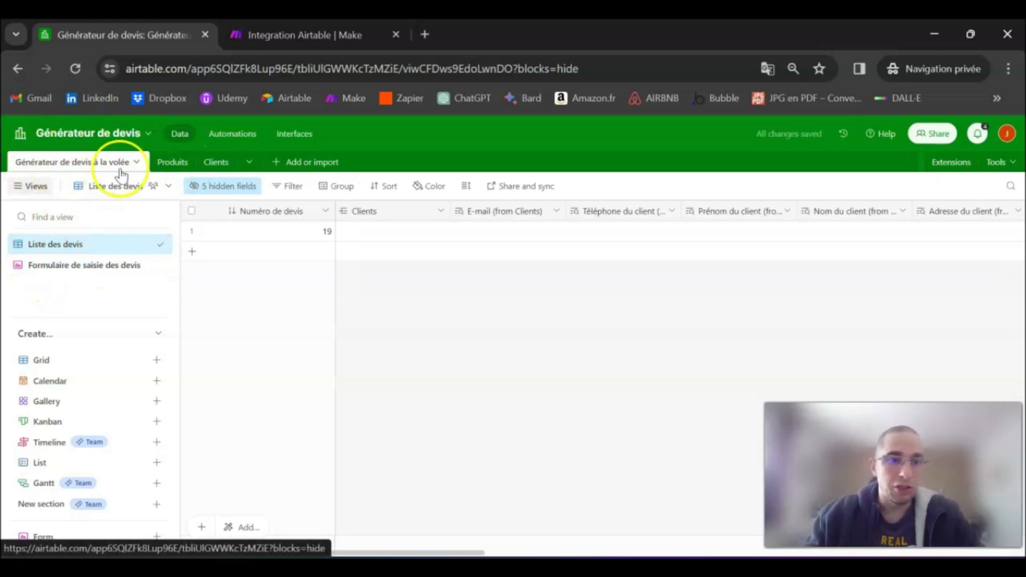
# Back in Make, set the Watch Records module's table to Générateur de devis à la volée
pyautogui.click(313, 33)
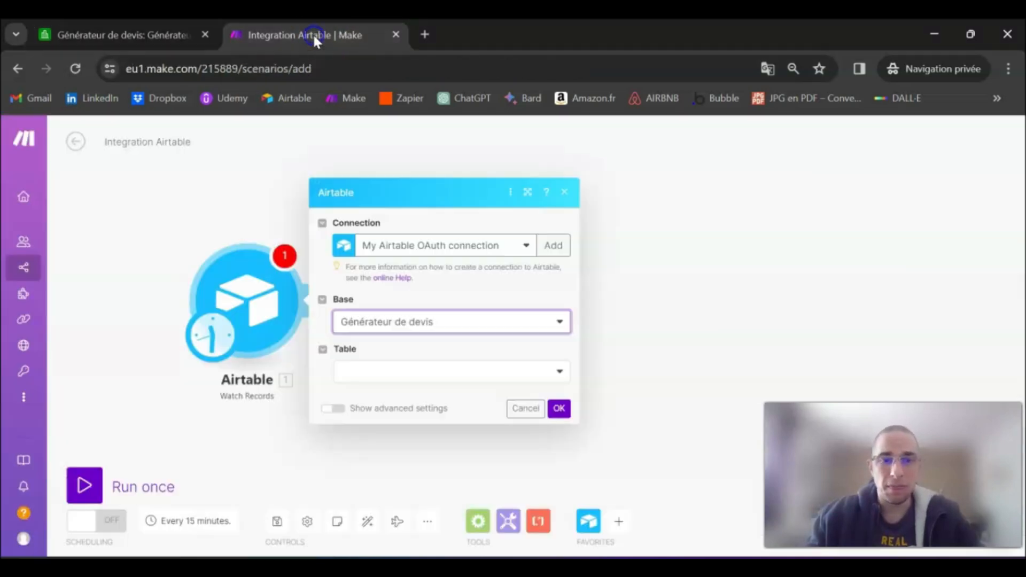
pyautogui.click(425, 372)
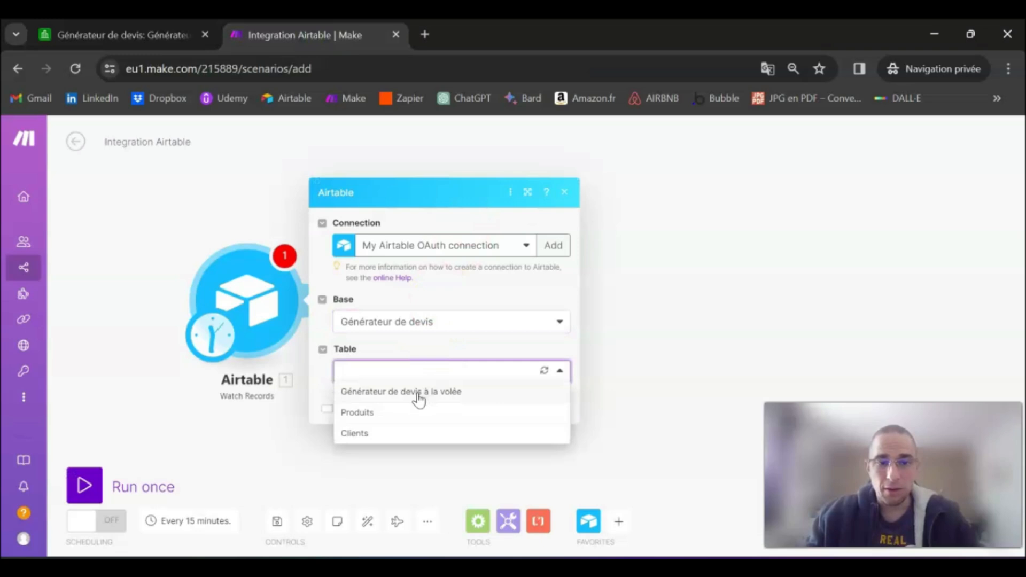
pyautogui.click(418, 394)
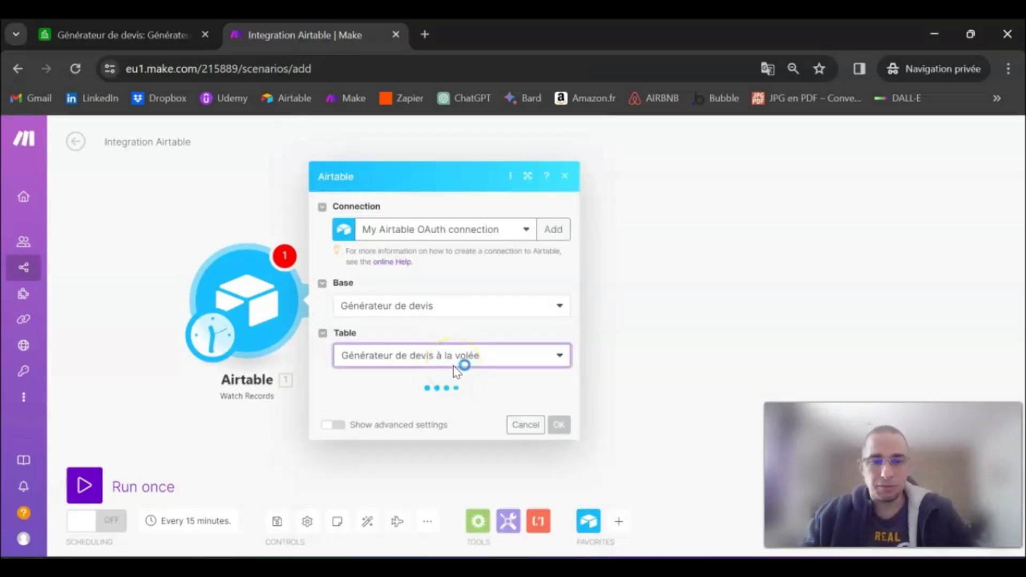
# Set the Watch Records trigger field to Création du devis and check that column in the Airtable quote list before returning to Make
pyautogui.scroll(-2, 454, 345)
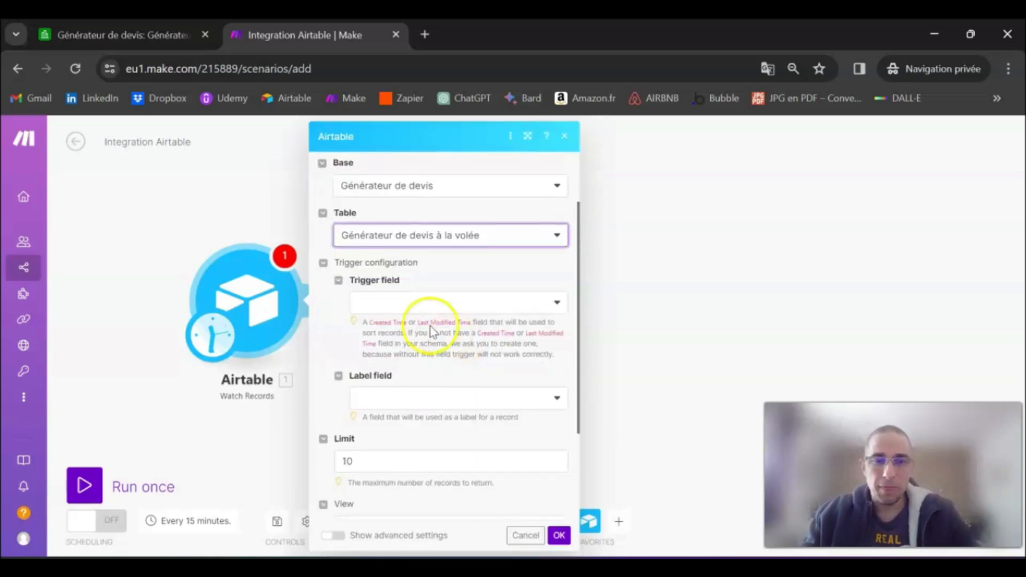
pyautogui.click(386, 304)
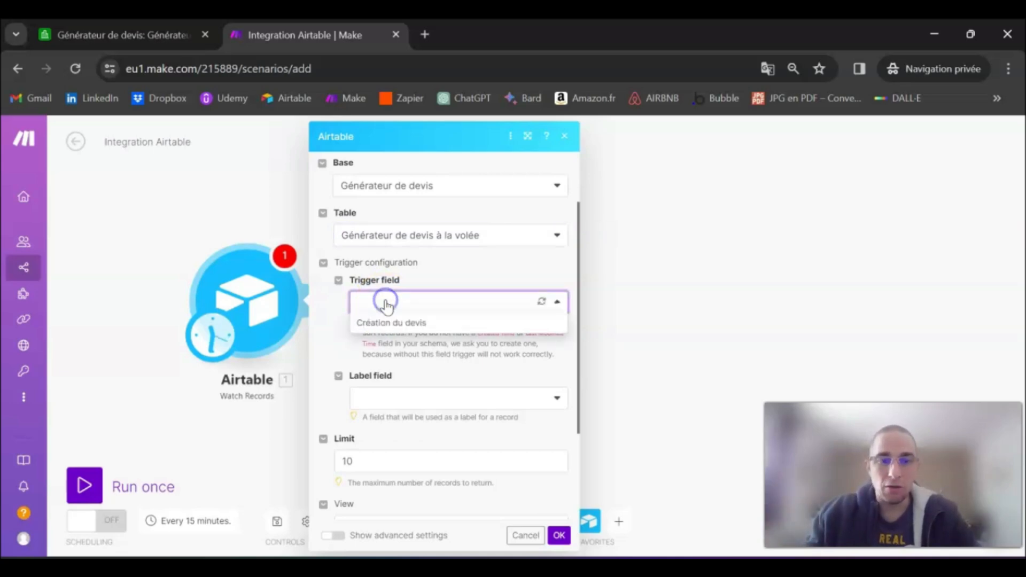
pyautogui.click(409, 324)
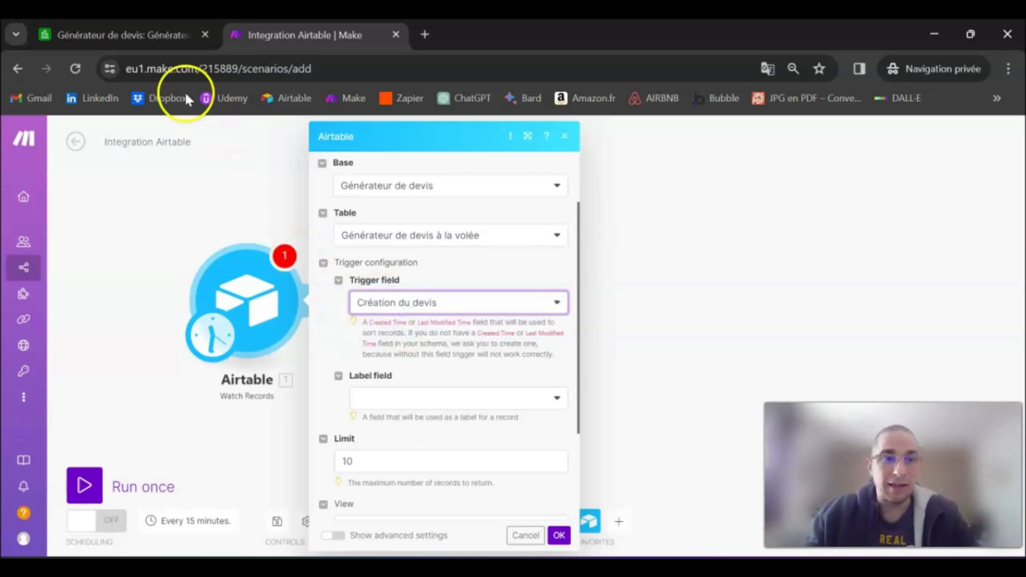
pyautogui.click(156, 32)
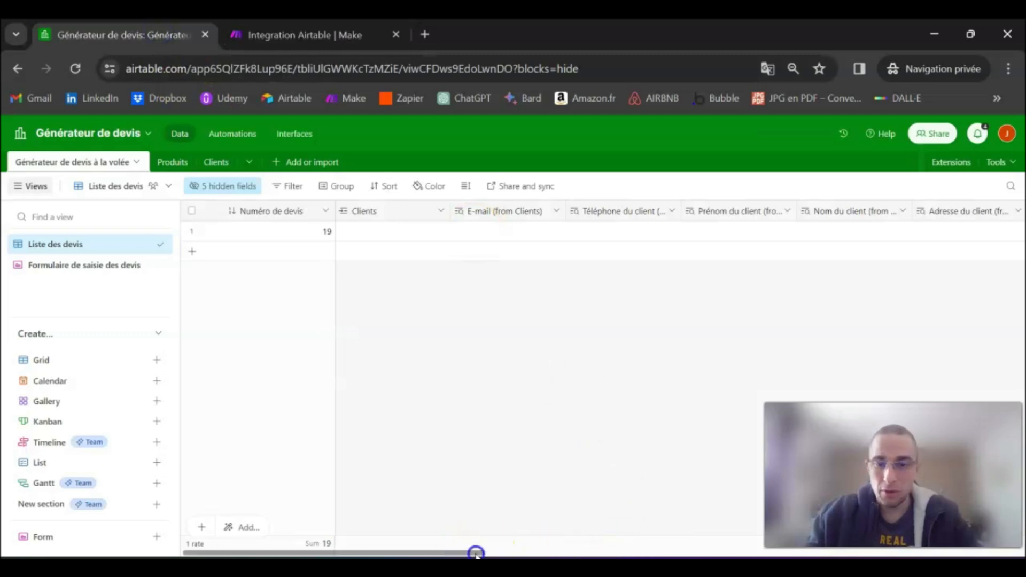
pyautogui.moveTo(473, 552); pyautogui.dragTo(1005, 552)
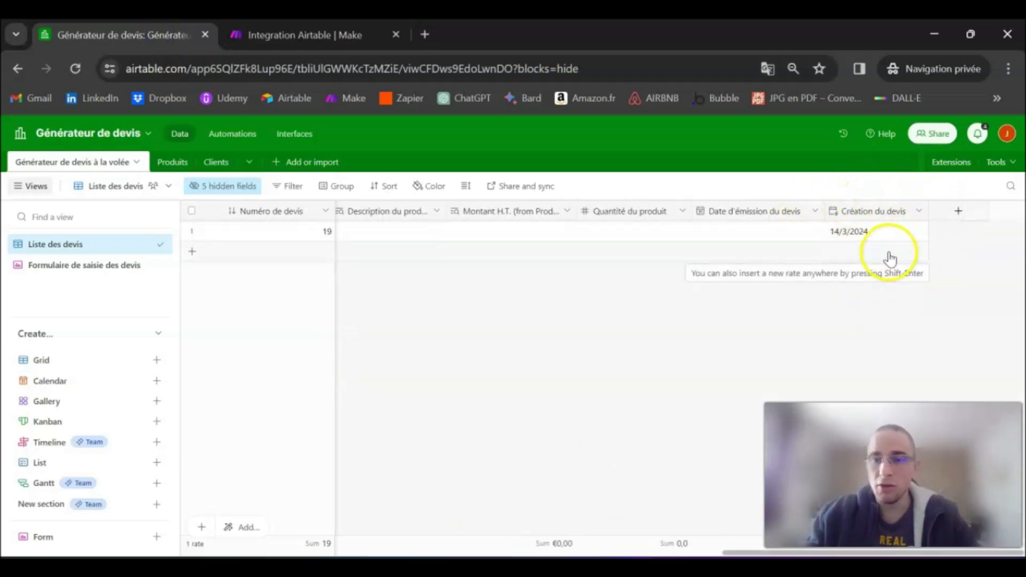
pyautogui.click(274, 36)
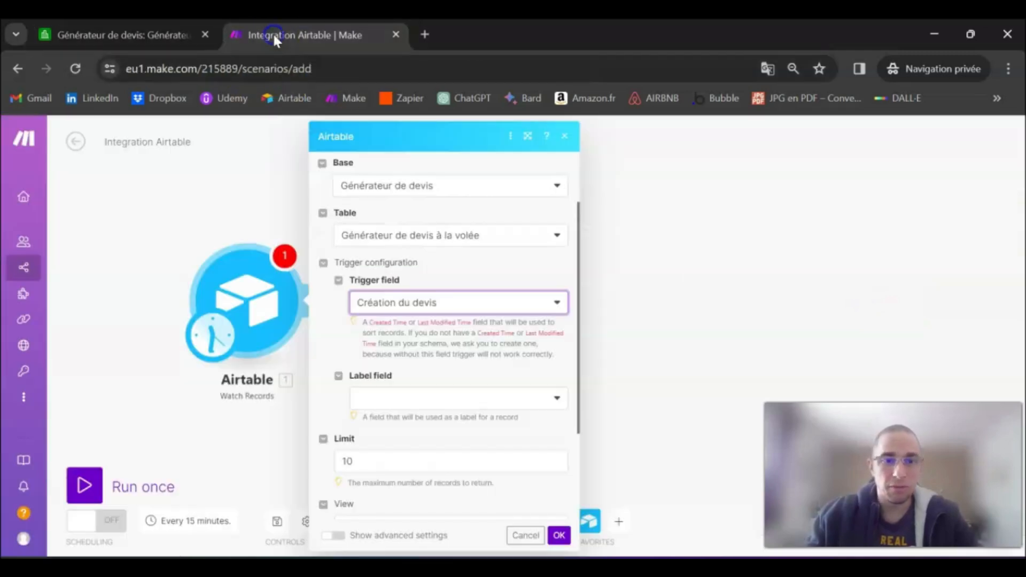
# Set the label field to Numéro de devis, check that column in Airtable and narrow it slightly, and return to Make
pyautogui.click(430, 401)
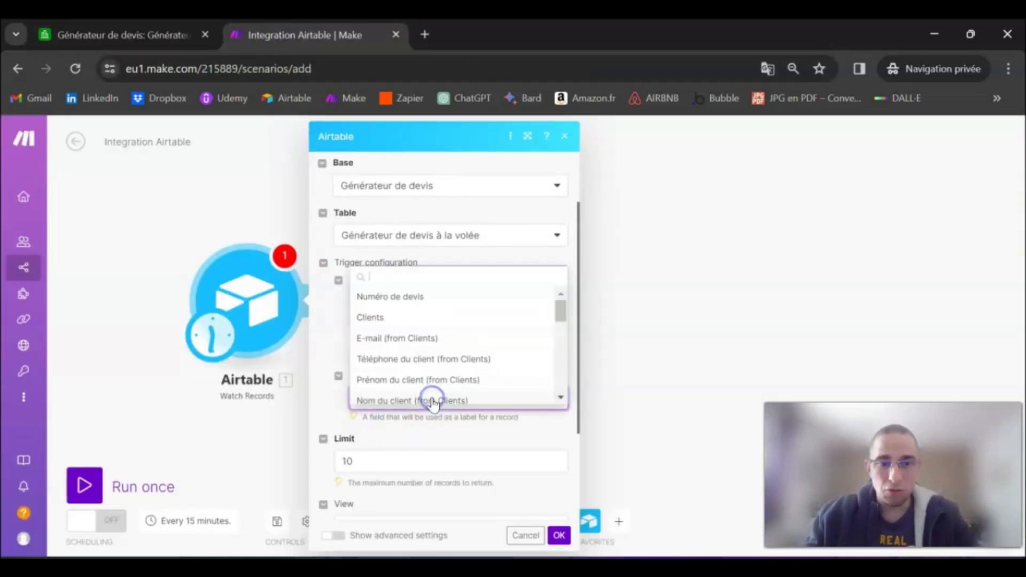
pyautogui.click(404, 297)
pyautogui.scroll(-3, 385, 401)
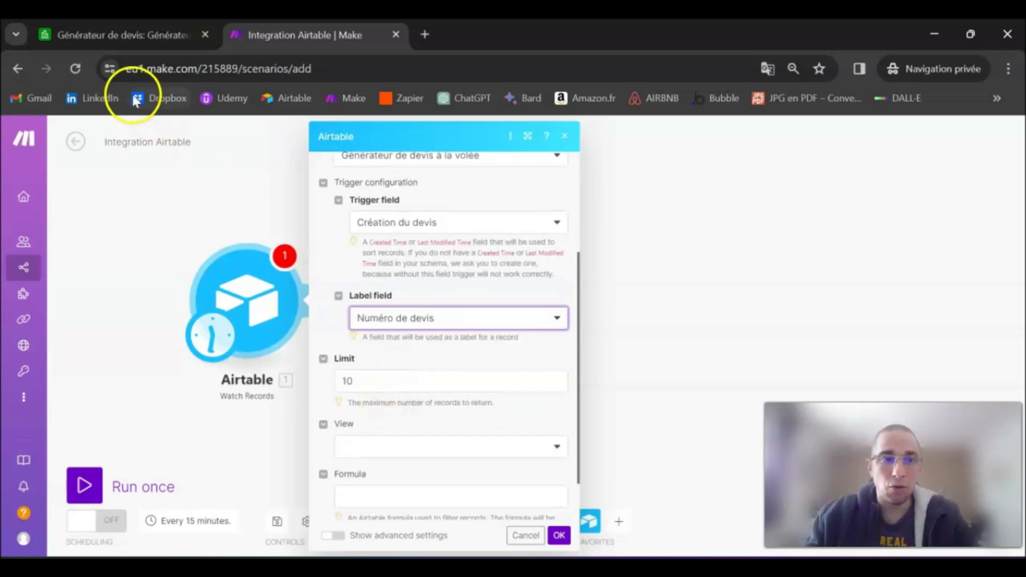
pyautogui.click(128, 34)
pyautogui.moveTo(753, 553); pyautogui.dragTo(214, 553)
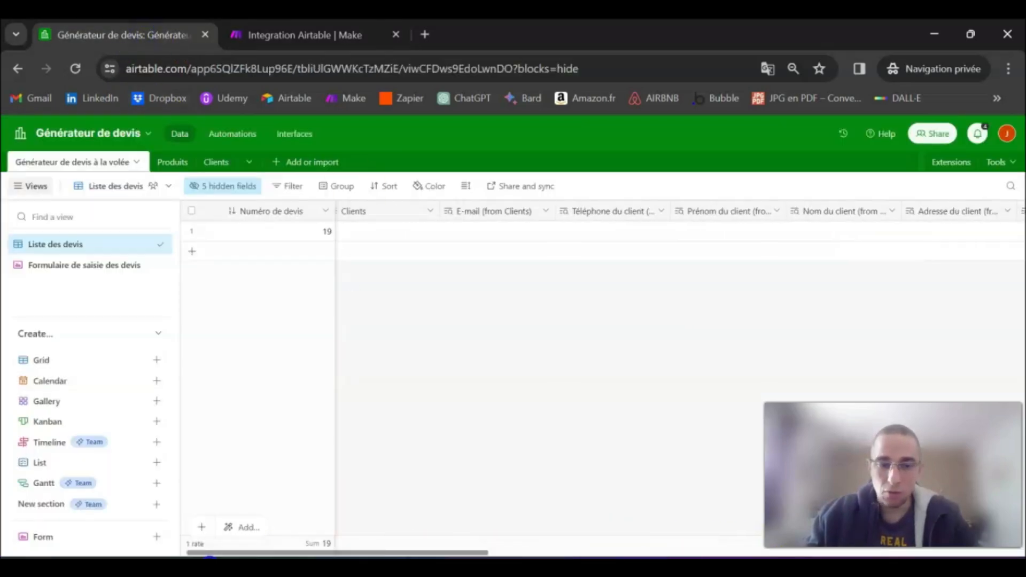
pyautogui.moveTo(336, 211); pyautogui.dragTo(319, 211)
pyautogui.click(314, 36)
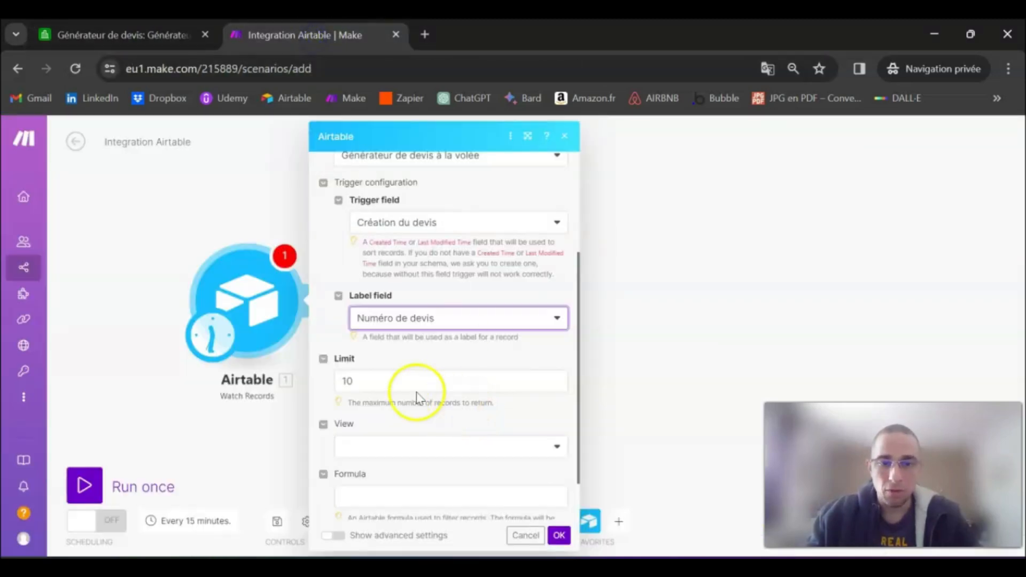
# Keep the record limit at 10, set the module's view to Liste des devis and save the Watch Records settings
pyautogui.click(362, 362)
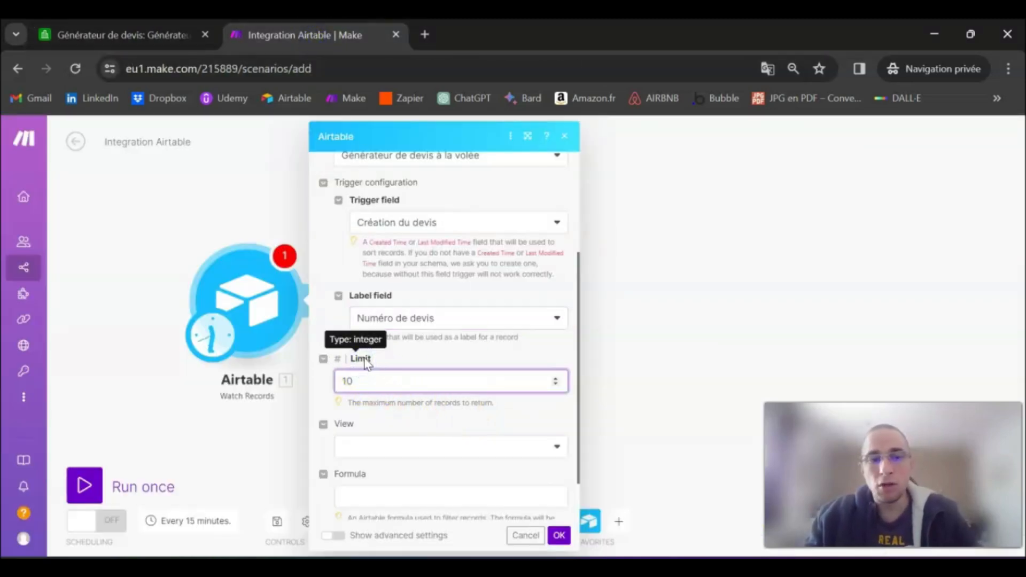
pyautogui.click(386, 386)
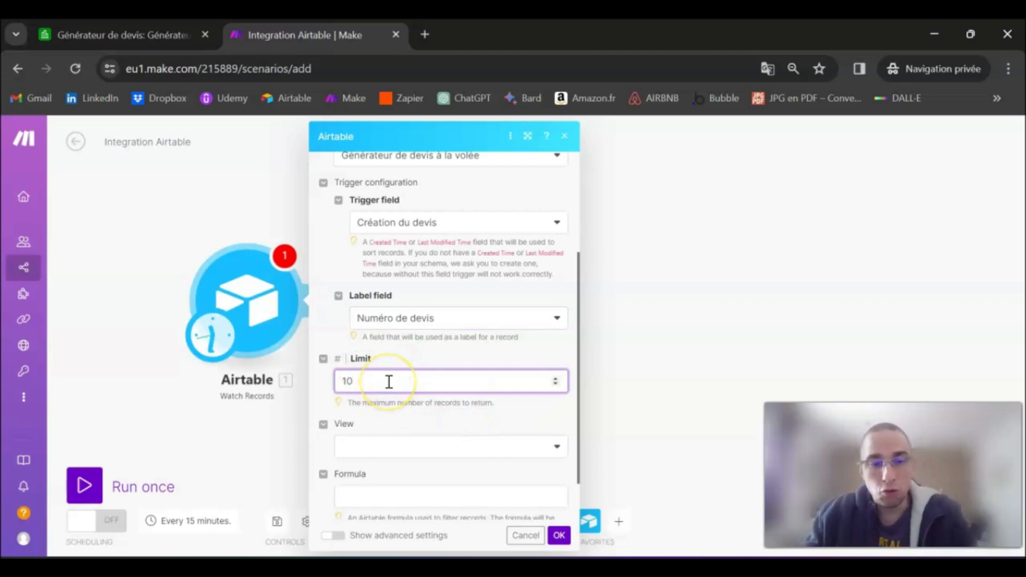
pyautogui.click(554, 531)
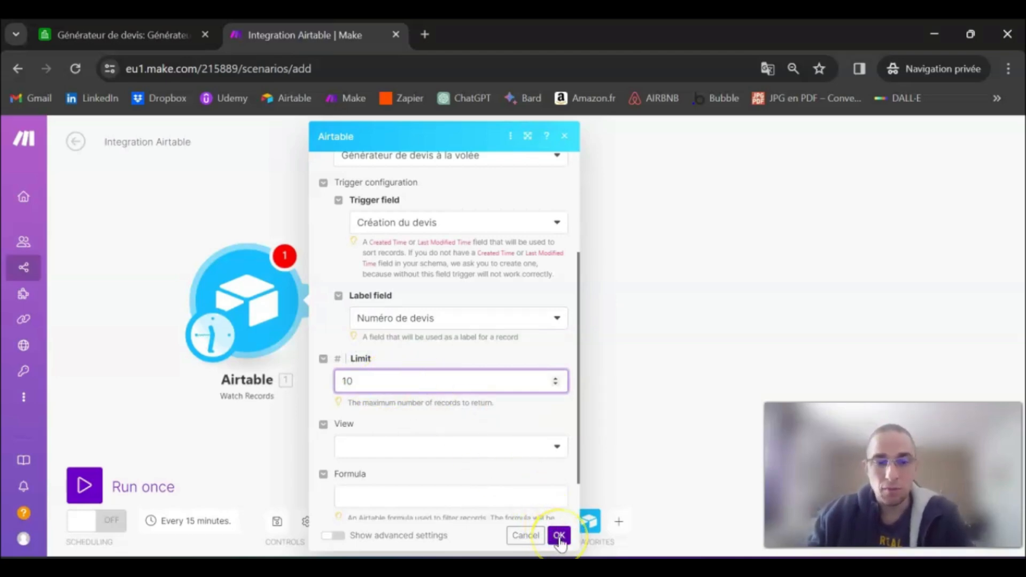
pyautogui.click(480, 447)
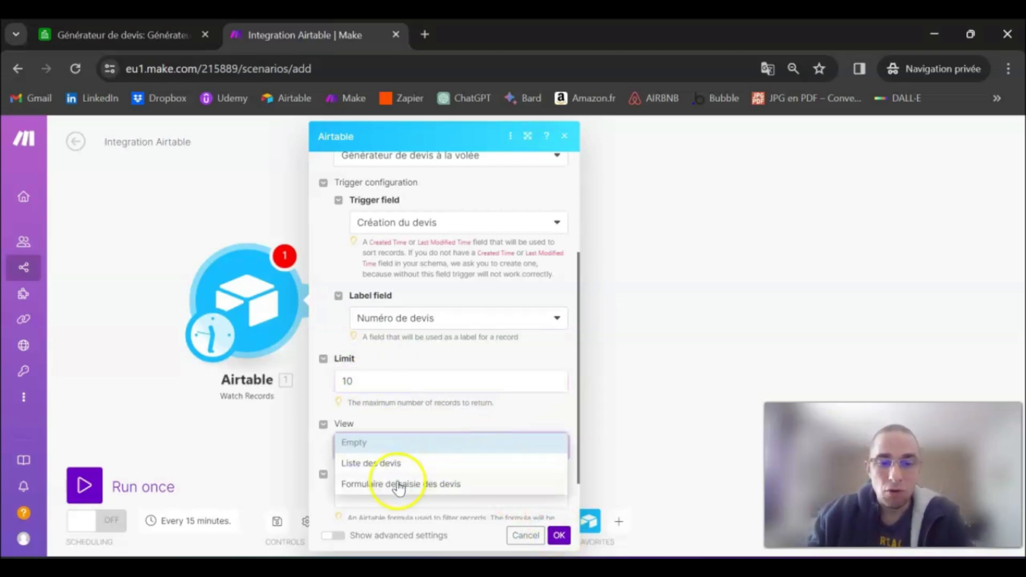
pyautogui.click(377, 463)
pyautogui.click(127, 36)
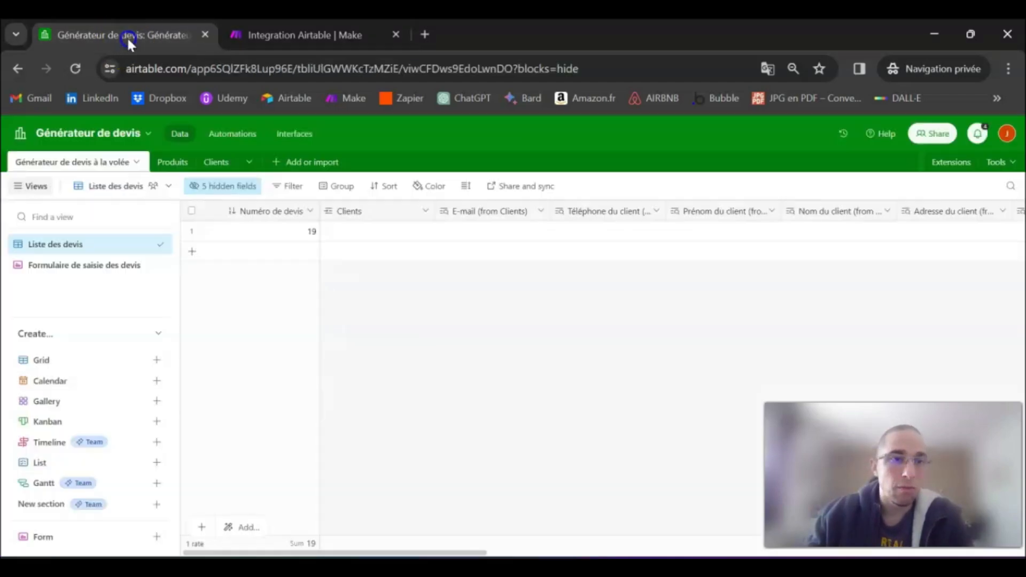
pyautogui.click(294, 35)
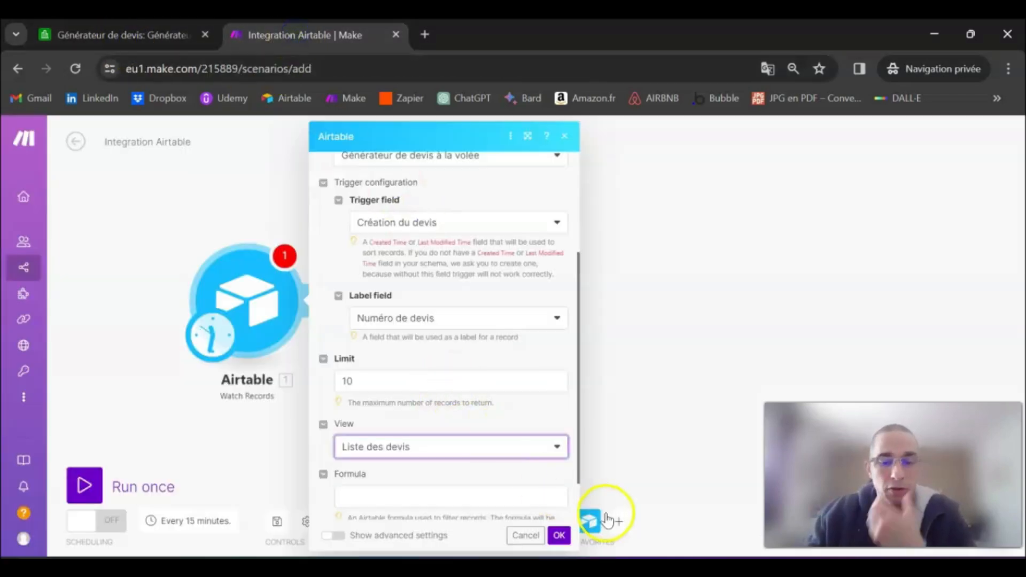
pyautogui.click(559, 535)
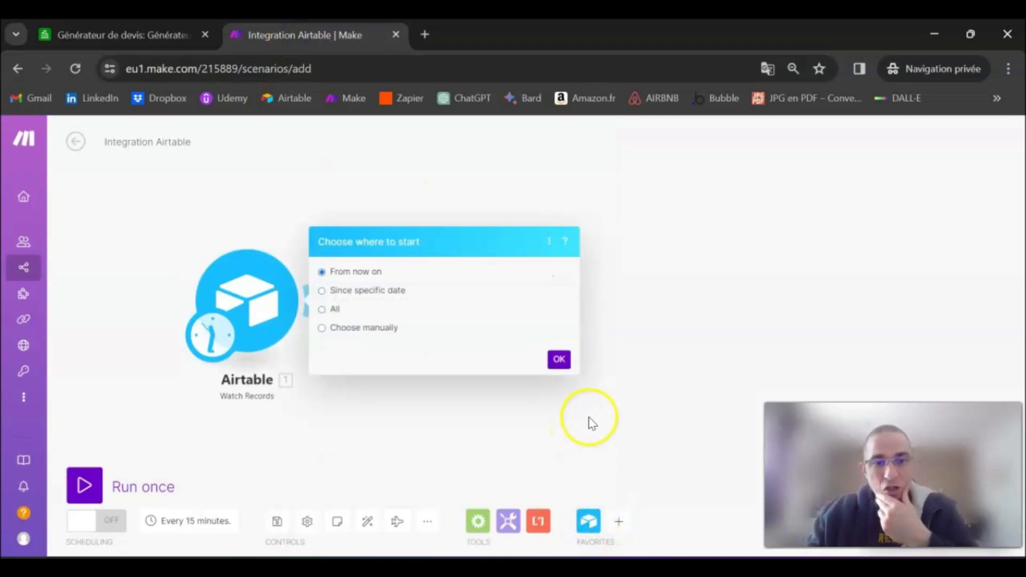
# Choose All records as the trigger's starting point and run the scenario once
pyautogui.click(335, 311)
pyautogui.click(559, 358)
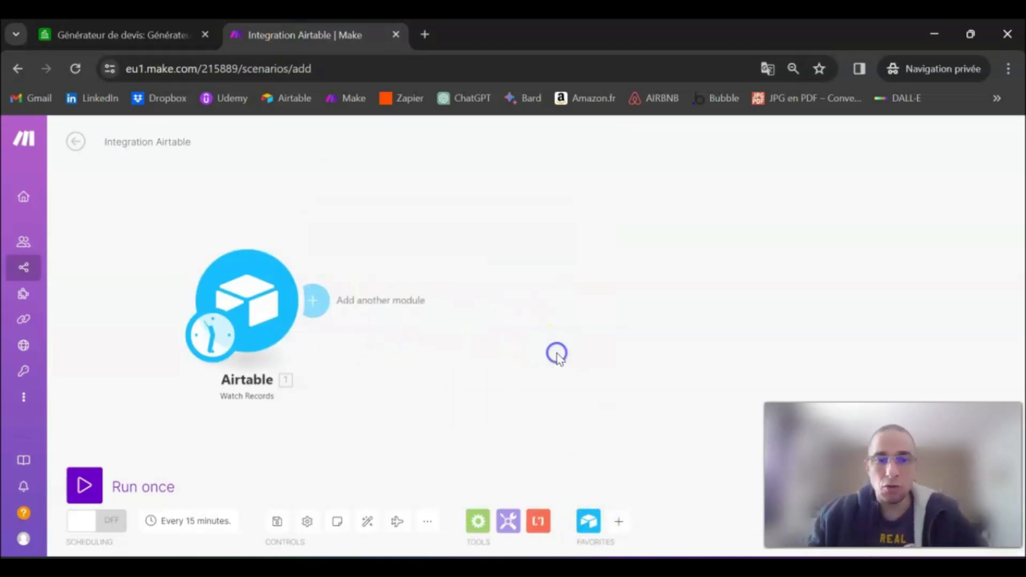
pyautogui.moveTo(493, 396); pyautogui.dragTo(445, 390)
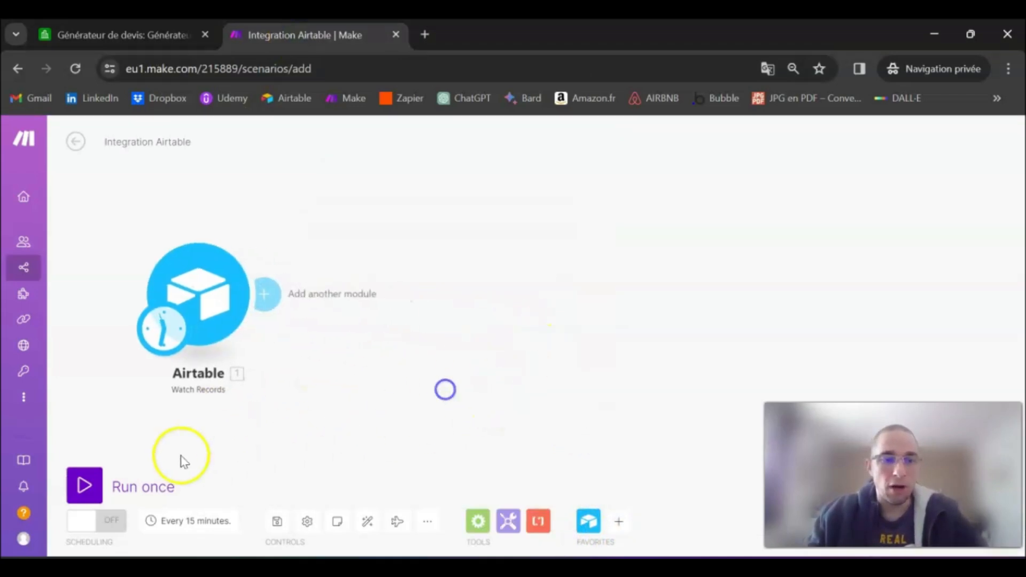
pyautogui.click(94, 473)
pyautogui.moveTo(646, 383); pyautogui.dragTo(328, 373)
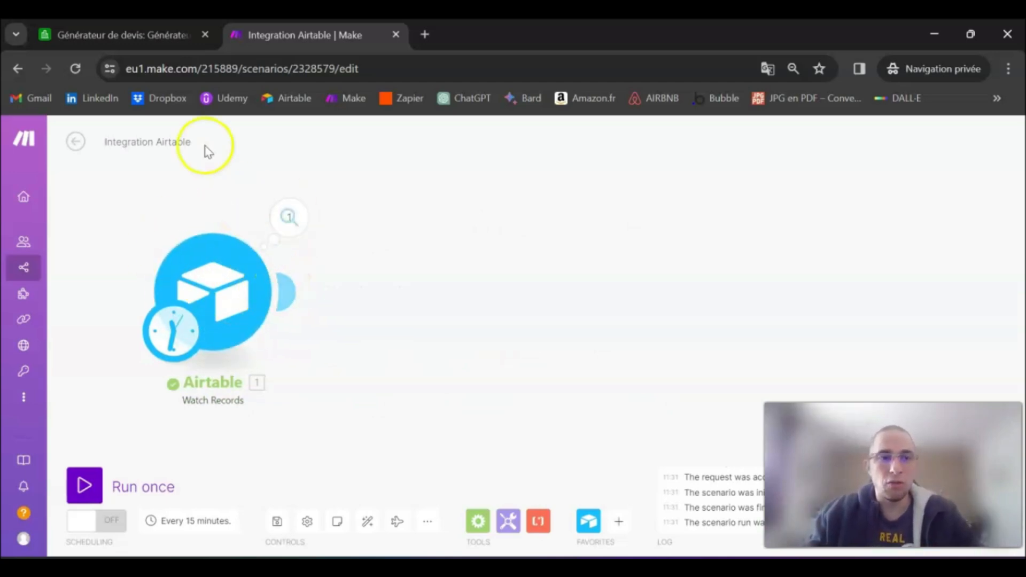
# Switch to Airtable and delete the empty quote record from the Liste des devis view
pyautogui.click(157, 43)
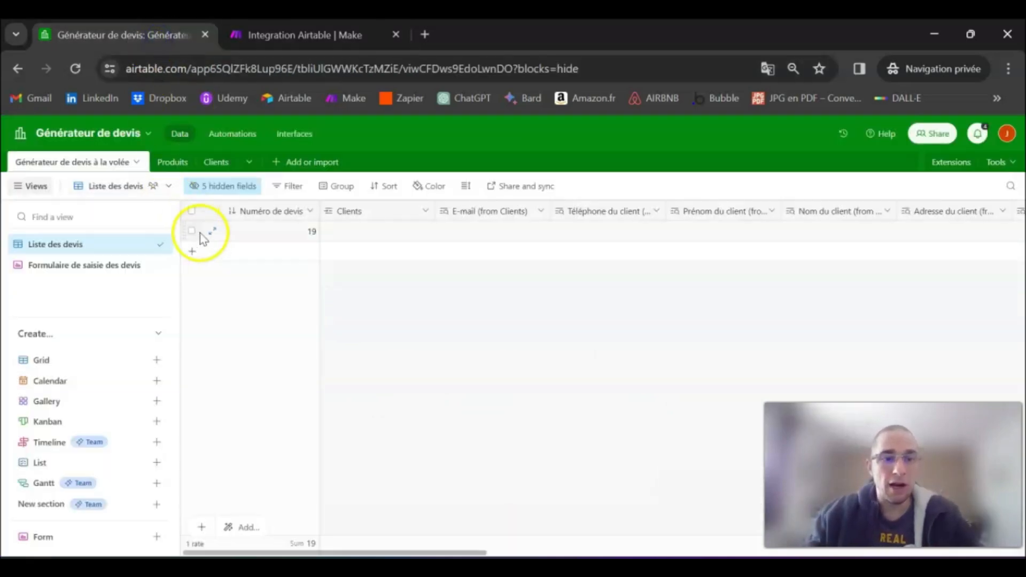
pyautogui.rightClick(192, 230)
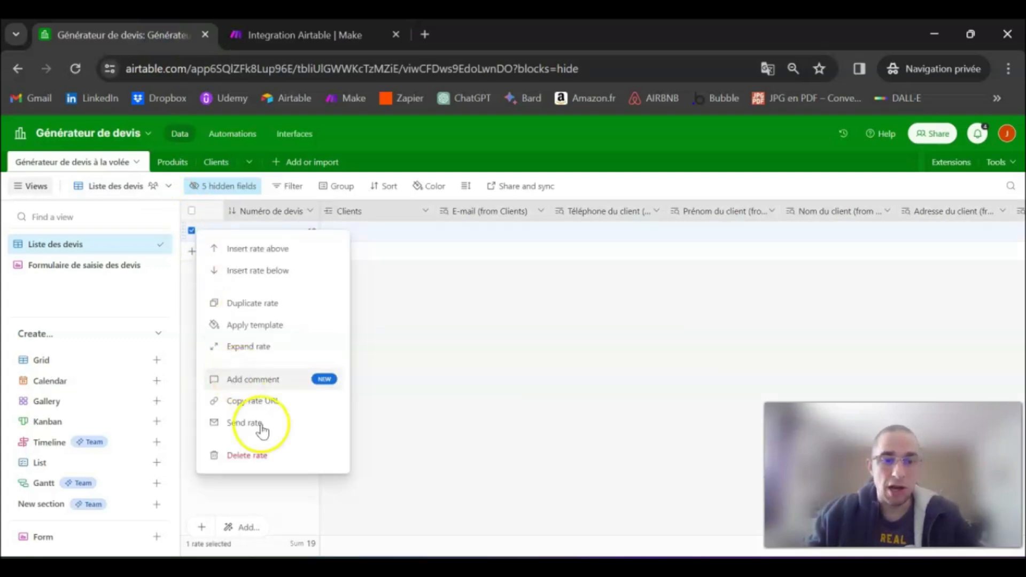
pyautogui.click(257, 456)
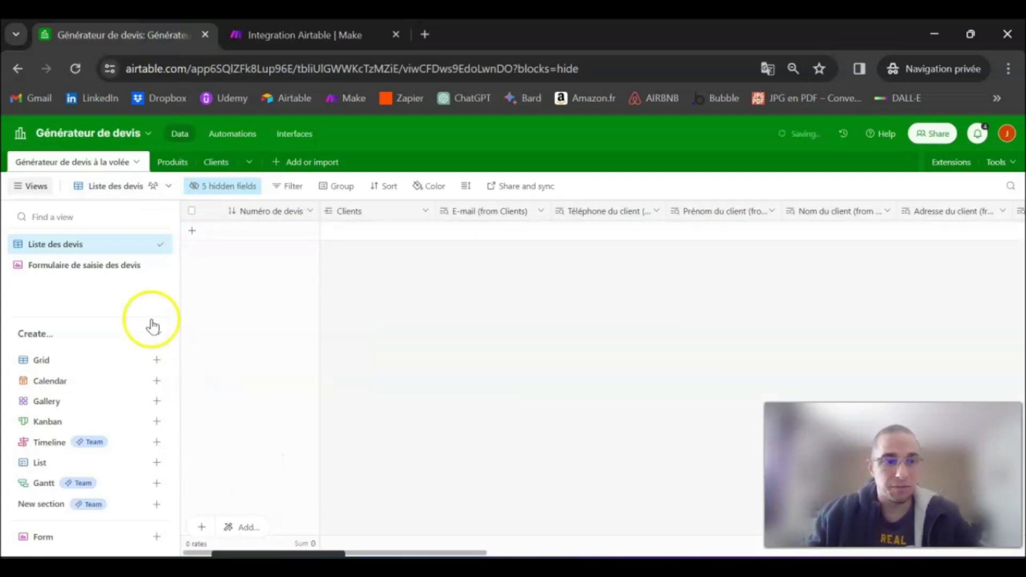
# Open the live Formulaire de saisie des devis form, select the client and add Iphone Pro 15 with quantity 1
pyautogui.click(97, 267)
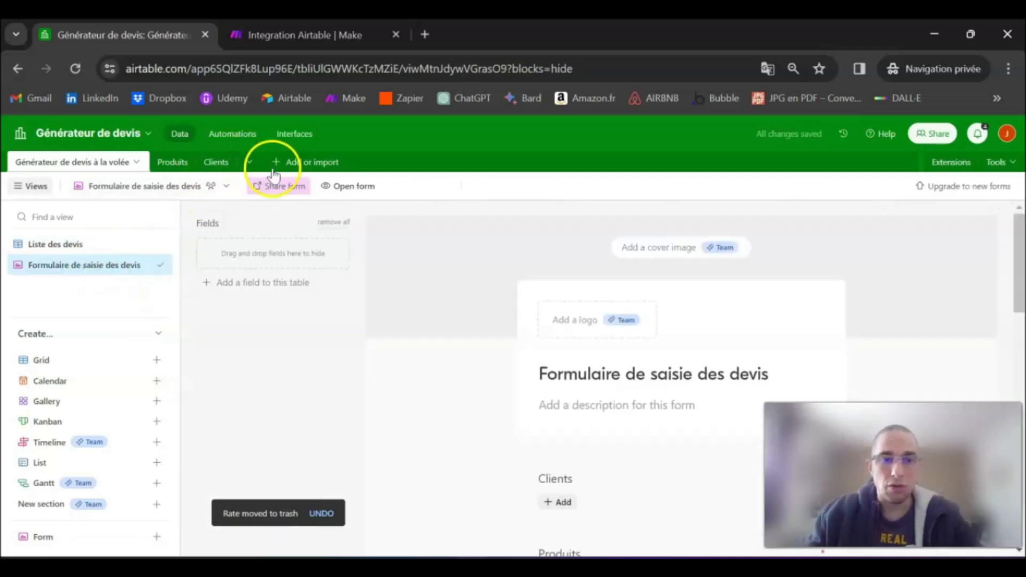
pyautogui.click(344, 184)
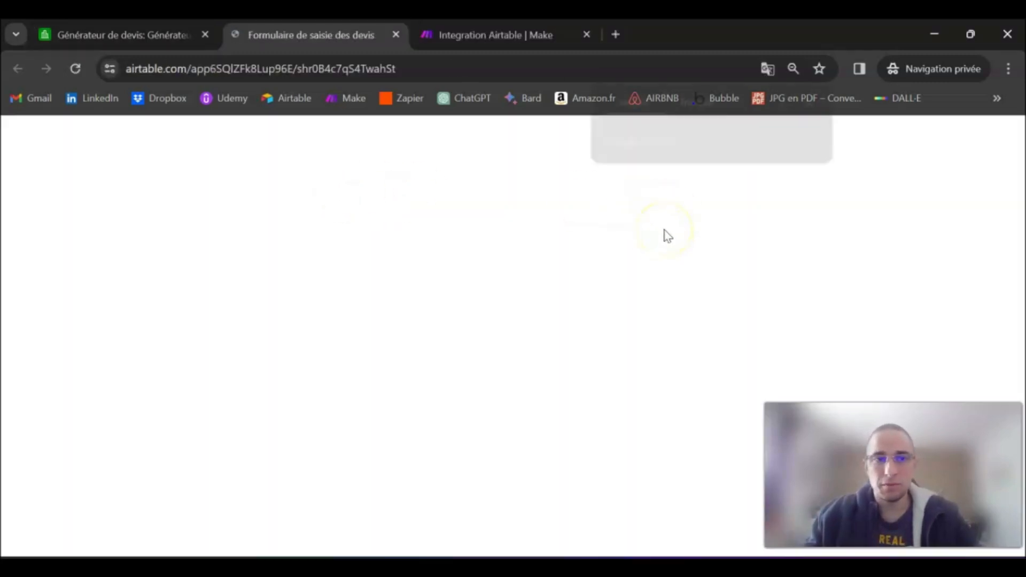
pyautogui.click(369, 251)
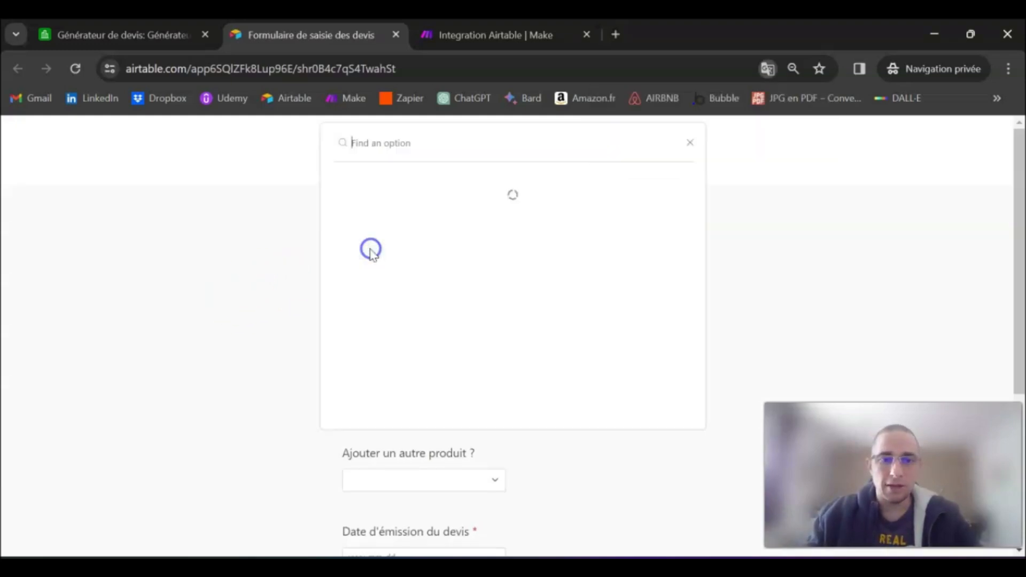
pyautogui.click(428, 189)
pyautogui.click(373, 332)
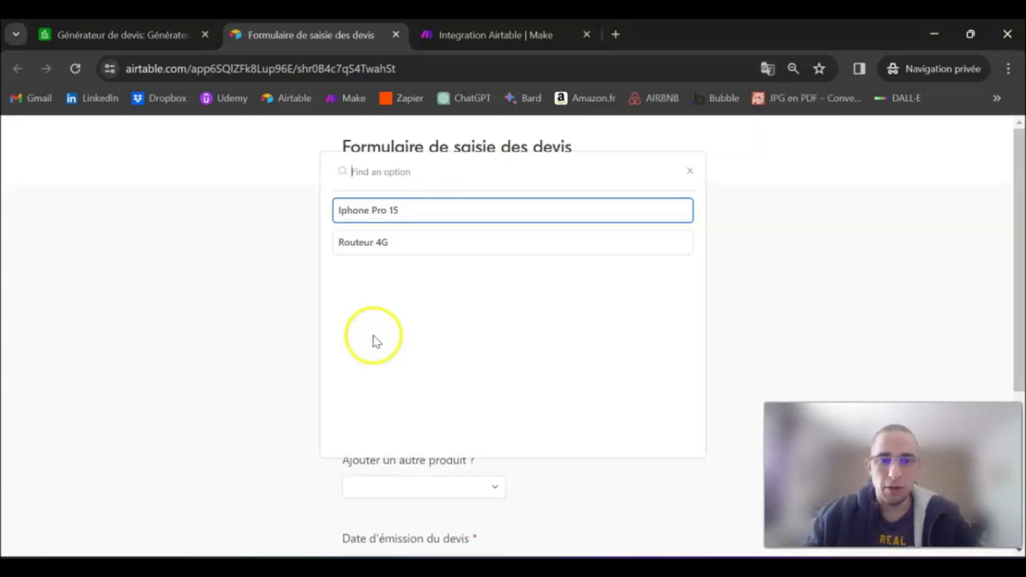
pyautogui.click(409, 214)
pyautogui.scroll(-3, 427, 288)
pyautogui.click(424, 265)
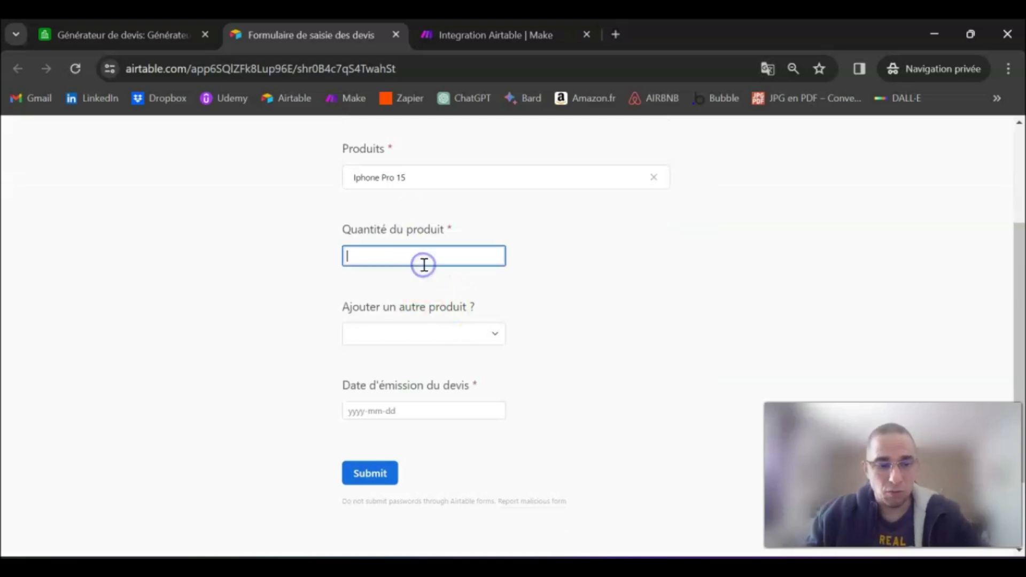
# Set Ajouter un autre produit to 2 and add Routeur 4G as the second product with quantity 2
pyautogui.click(410, 332)
pyautogui.click(383, 406)
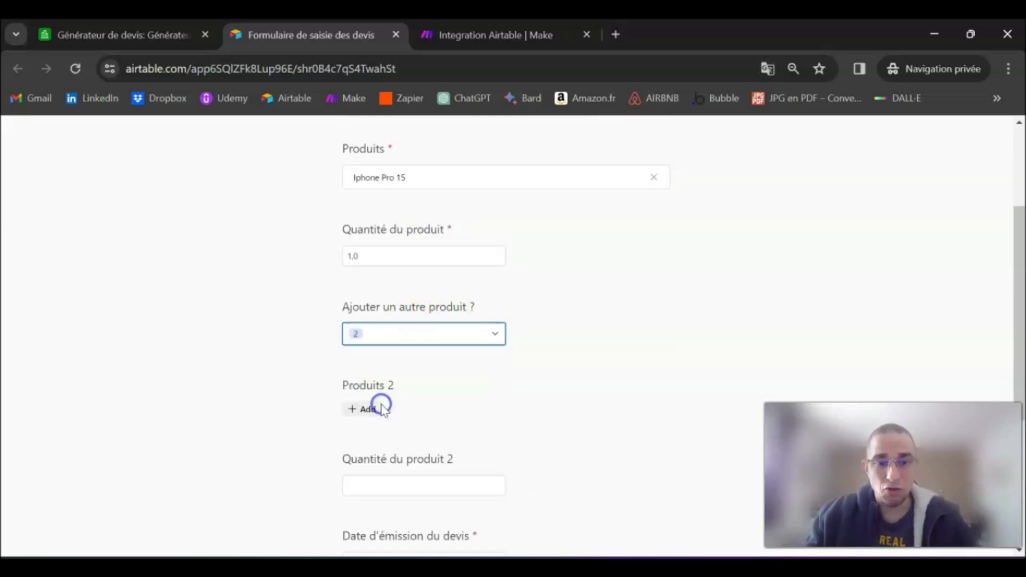
pyautogui.click(366, 410)
pyautogui.click(414, 301)
pyautogui.scroll(-1, 550, 352)
pyautogui.click(403, 409)
pyautogui.write('2')
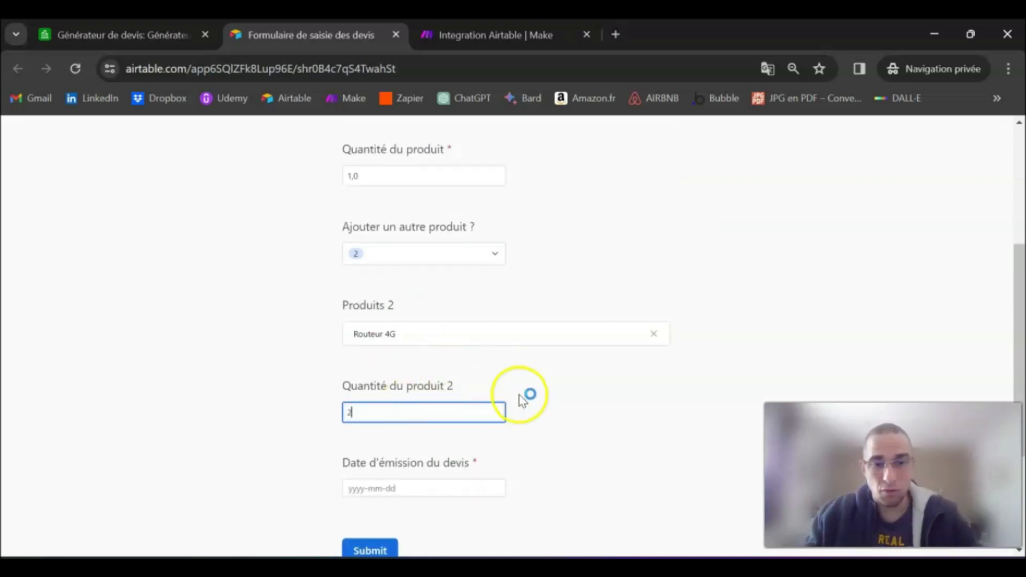
# Set the quote's issue date to 2024-03-14 and submit the form
pyautogui.scroll(-3, 417, 354)
pyautogui.click(415, 328)
pyautogui.click(447, 418)
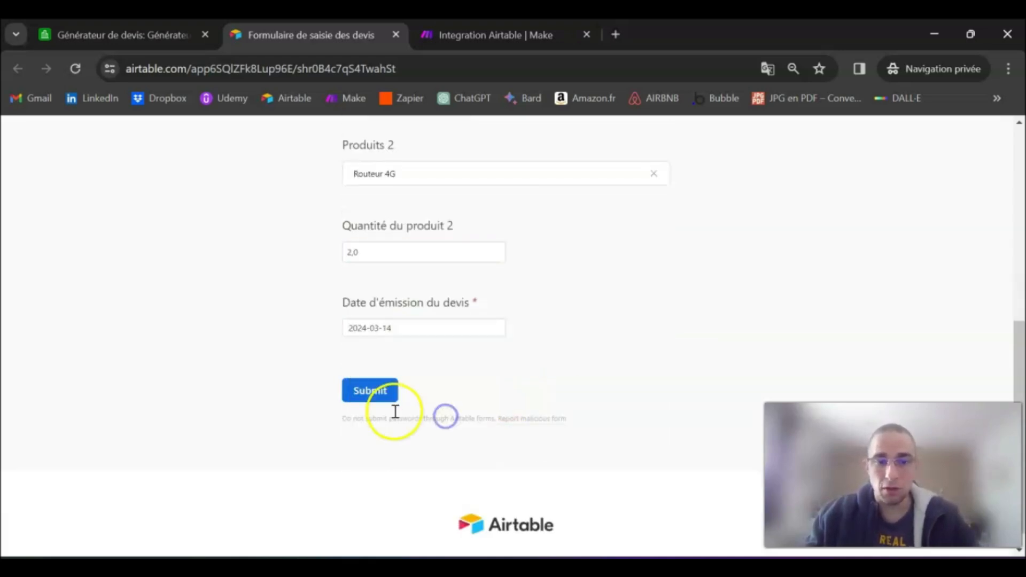
pyautogui.click(378, 400)
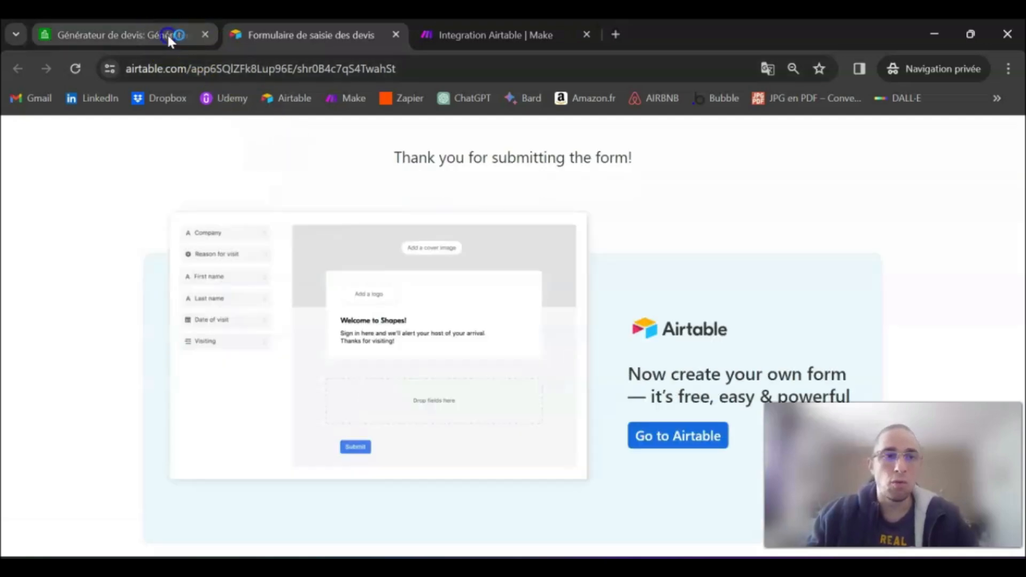
# Return to the Airtable base and check the newly submitted quote record in Liste des devis
pyautogui.click(166, 34)
pyautogui.click(108, 247)
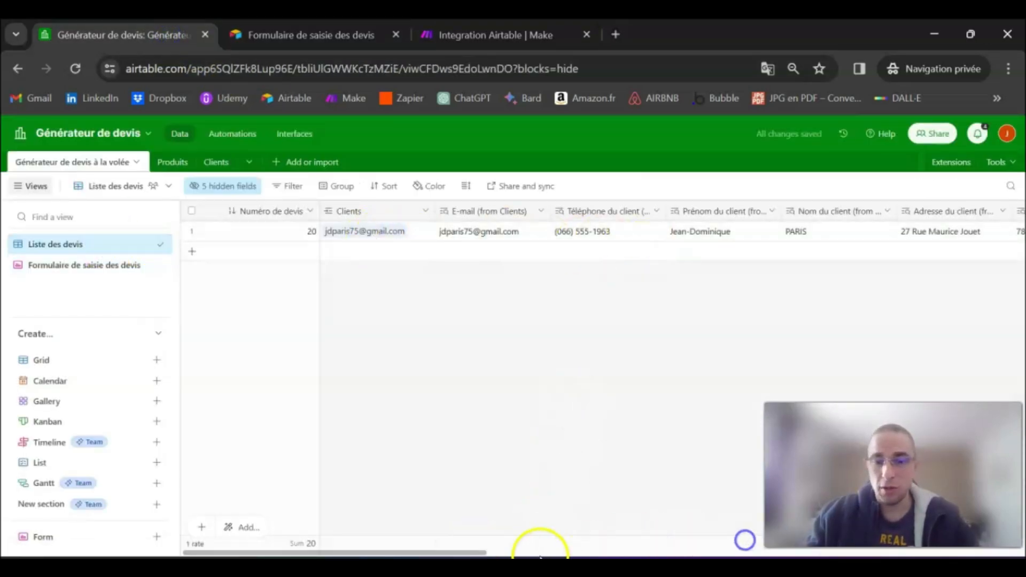
pyautogui.moveTo(481, 552)
pyautogui.mouseDown()
pyautogui.moveTo(1021, 551)
pyautogui.moveTo(470, 553)
pyautogui.mouseUp()
# Switch back to Make and run the scenario once more to fetch the newly submitted quote
pyautogui.click(447, 35)
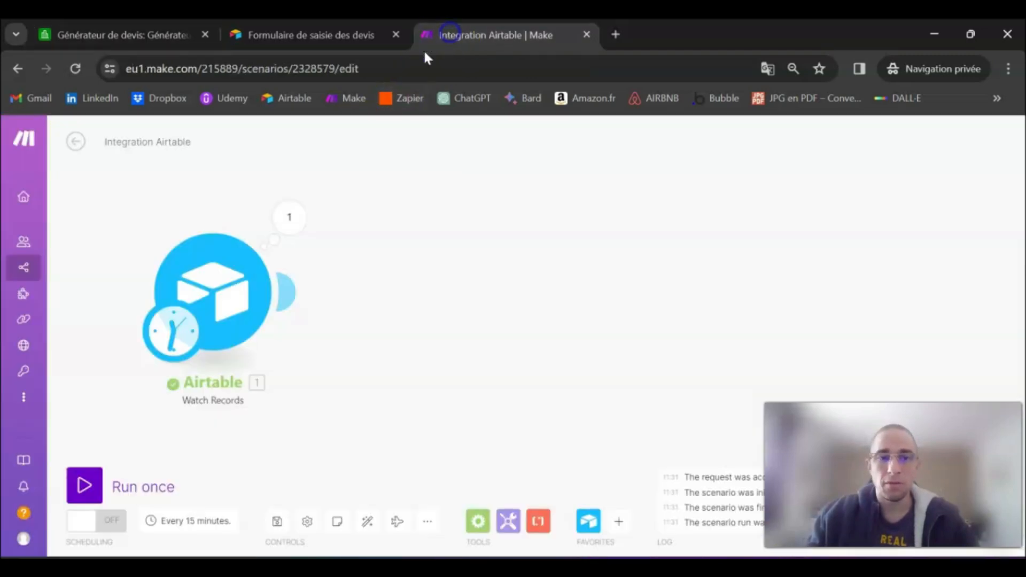
pyautogui.click(95, 475)
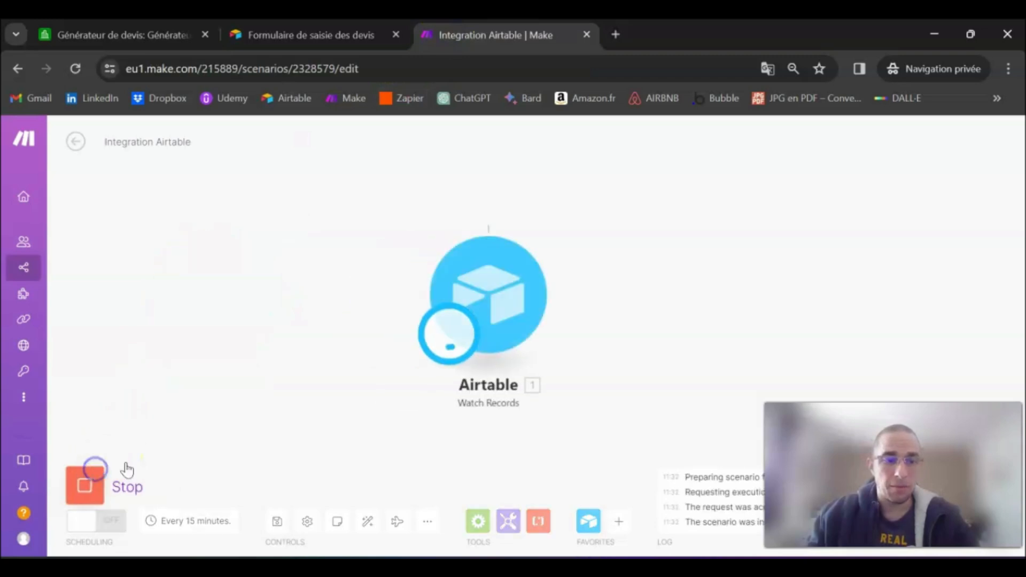
# Inspect the output bundle of the Airtable Watch Records module and compare it with the quote record in Airtable
pyautogui.click(305, 250)
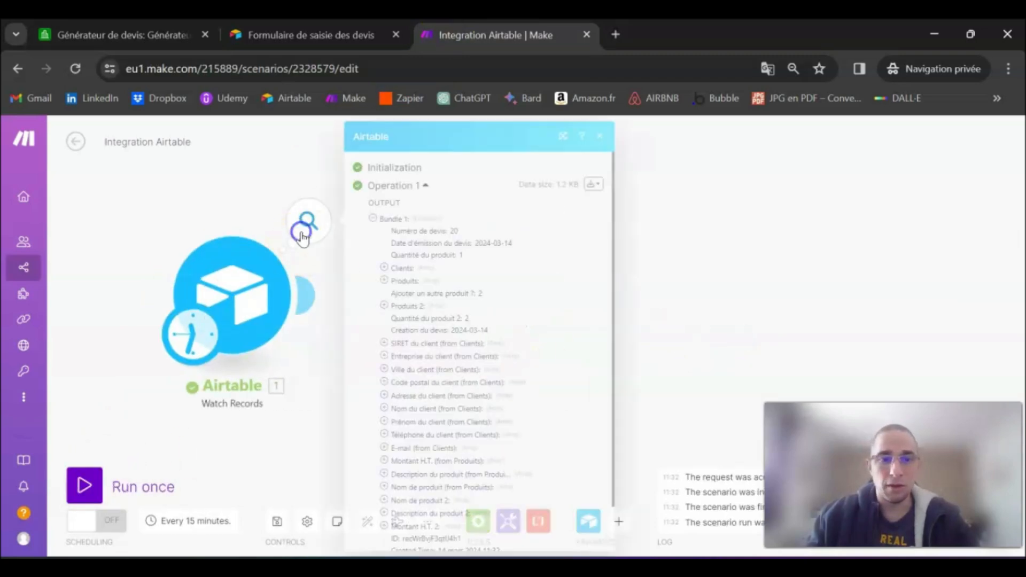
pyautogui.scroll(-1, 435, 263)
pyautogui.scroll(1, 447, 265)
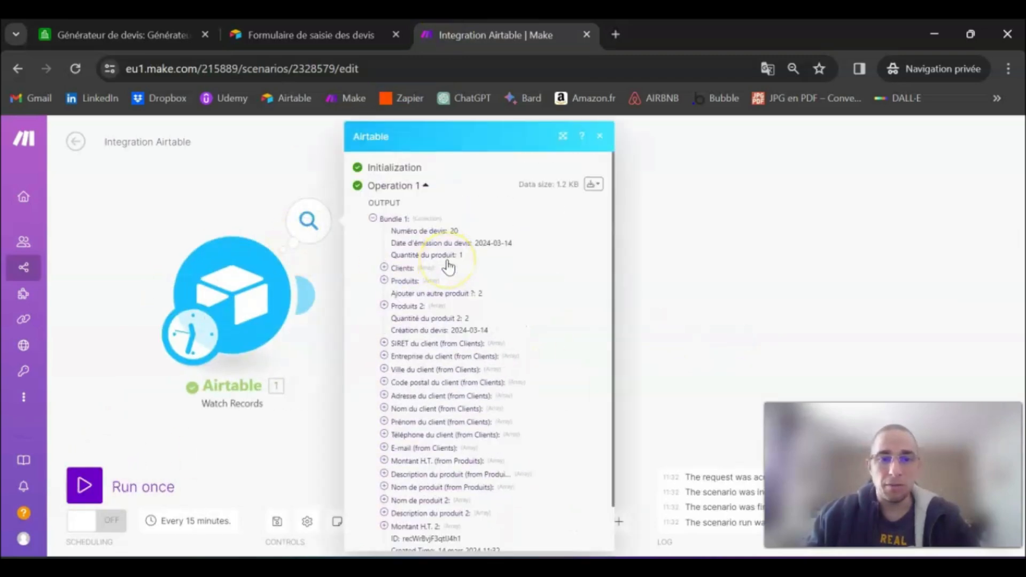
pyautogui.click(159, 34)
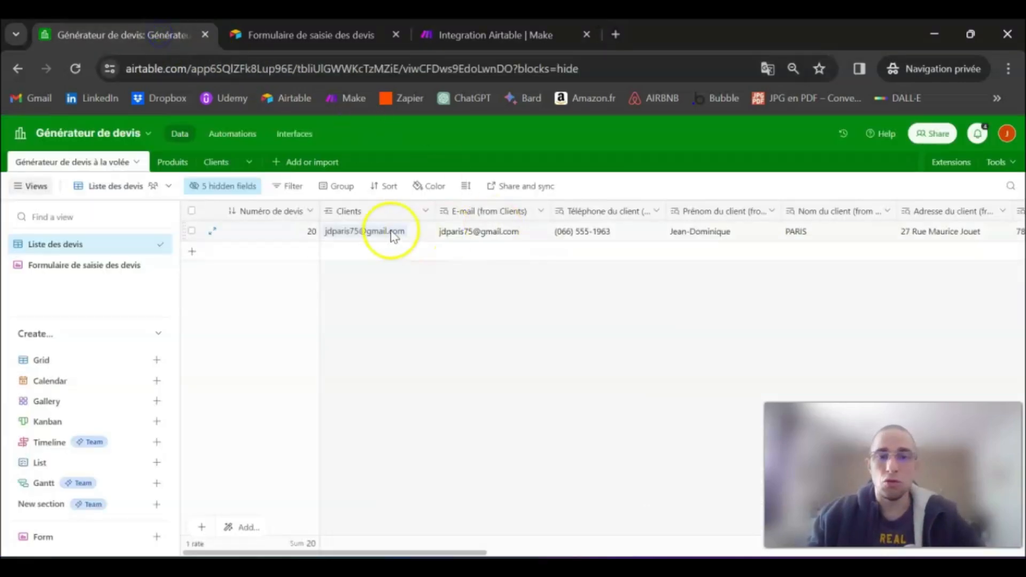
pyautogui.click(493, 36)
pyautogui.click(686, 277)
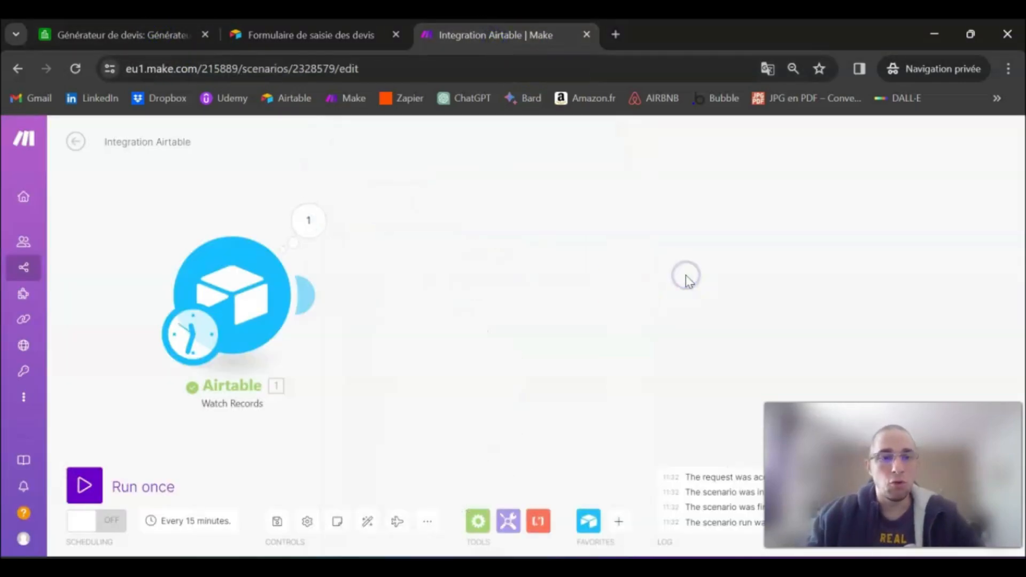
# Add a PandaDoc Create a Document module after the Airtable Watch Records module
pyautogui.click(460, 323)
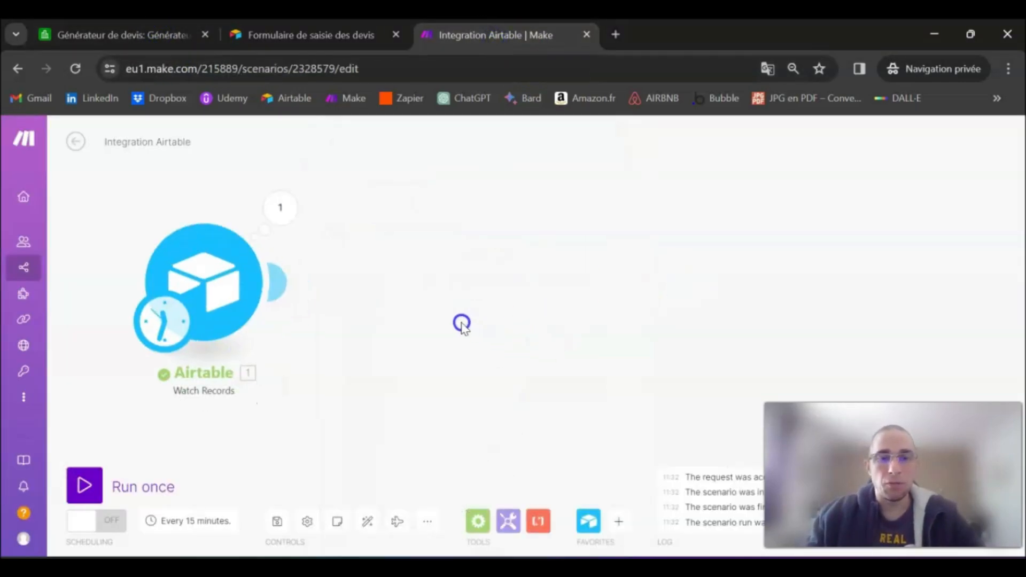
pyautogui.click(270, 282)
pyautogui.click(521, 326)
pyautogui.write('Pand')
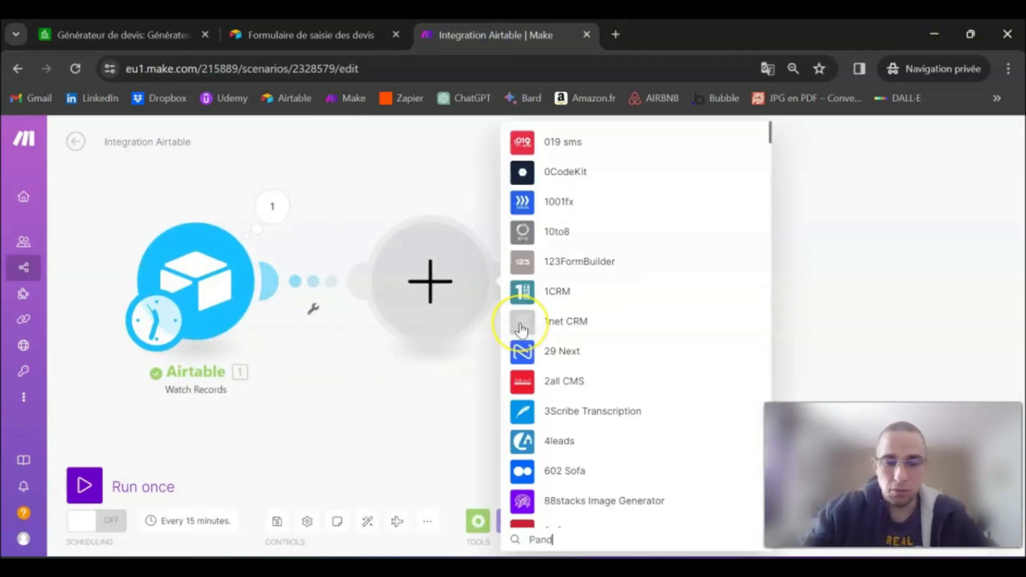
pyautogui.write('aDoc')
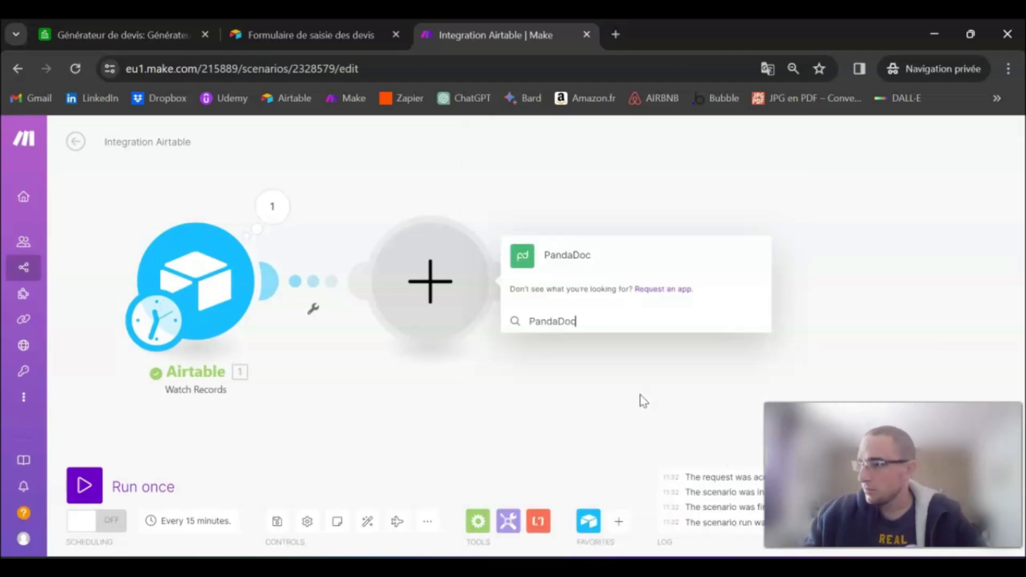
pyautogui.click(575, 267)
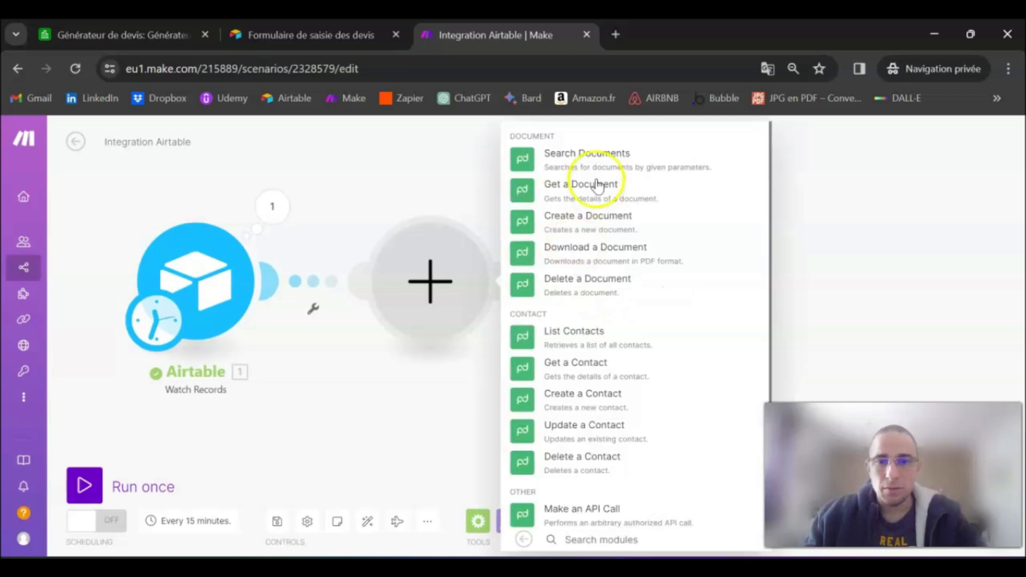
pyautogui.click(566, 230)
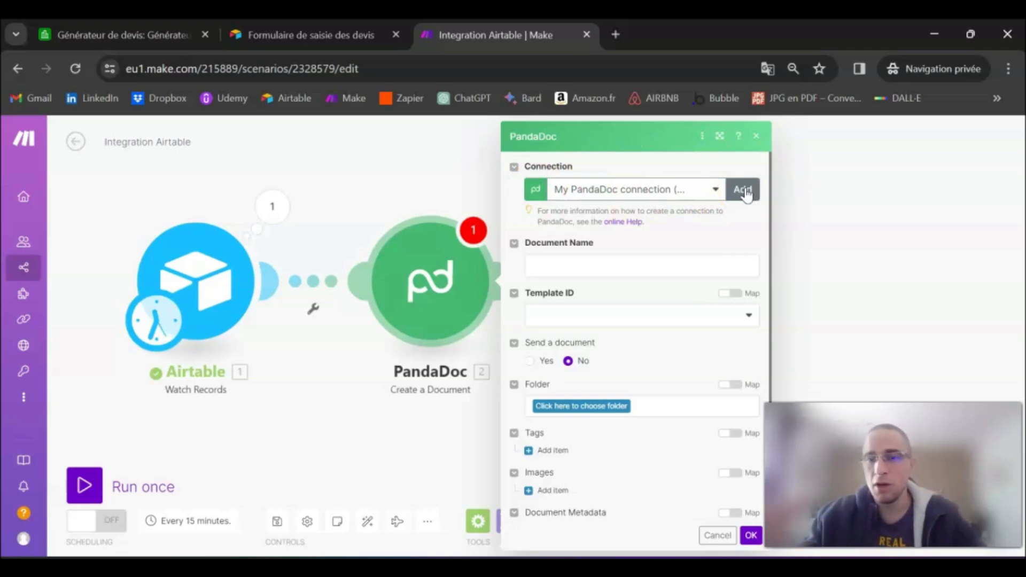
# Name the document Devis_ followed by the first Entreprise du client value, and choose the TEST - Modèle de devis template
pyautogui.click(335, 302)
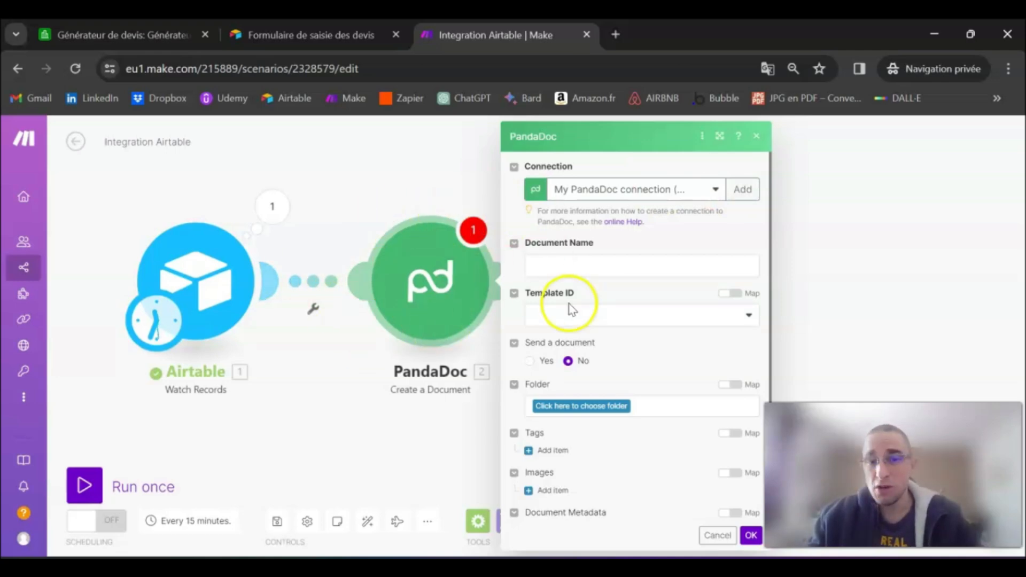
pyautogui.click(634, 268)
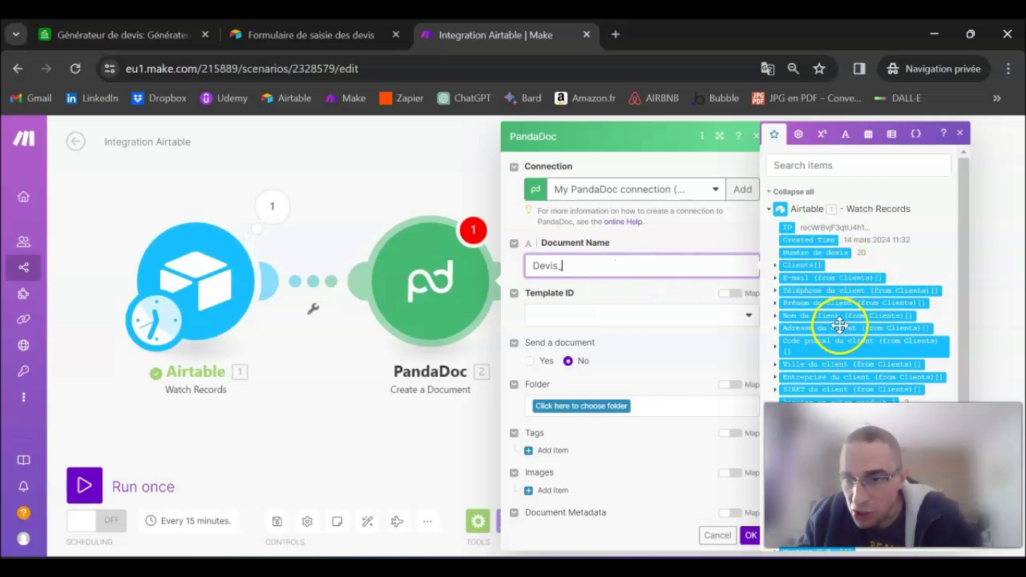
pyautogui.scroll(-1, 842, 328)
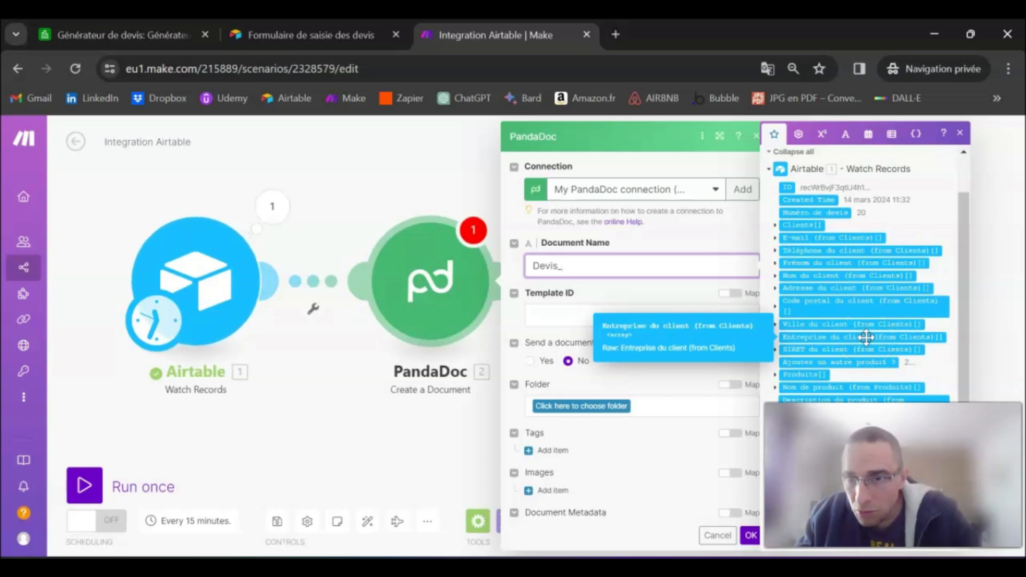
pyautogui.click(775, 338)
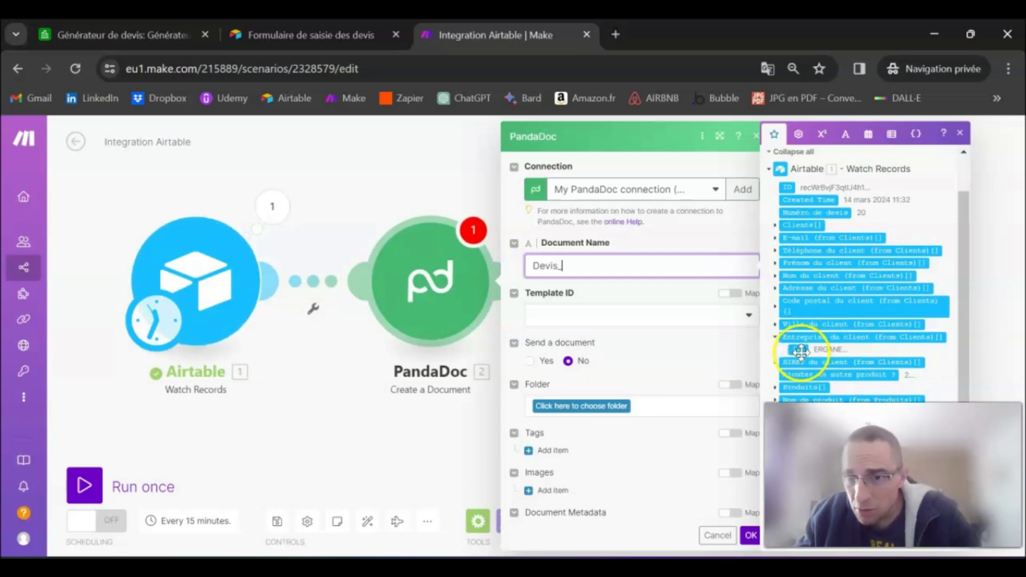
pyautogui.click(798, 349)
pyautogui.click(615, 329)
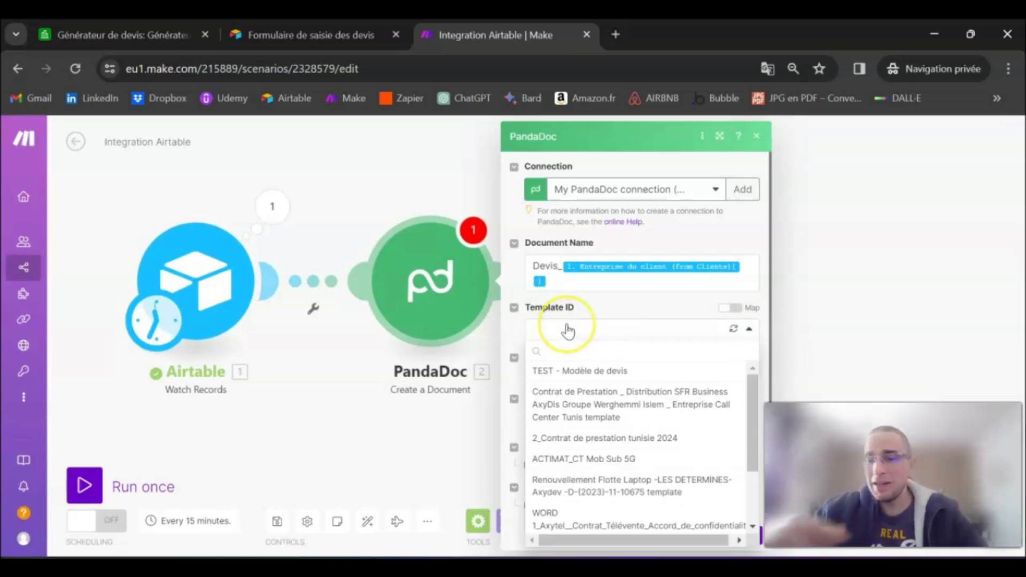
pyautogui.click(602, 372)
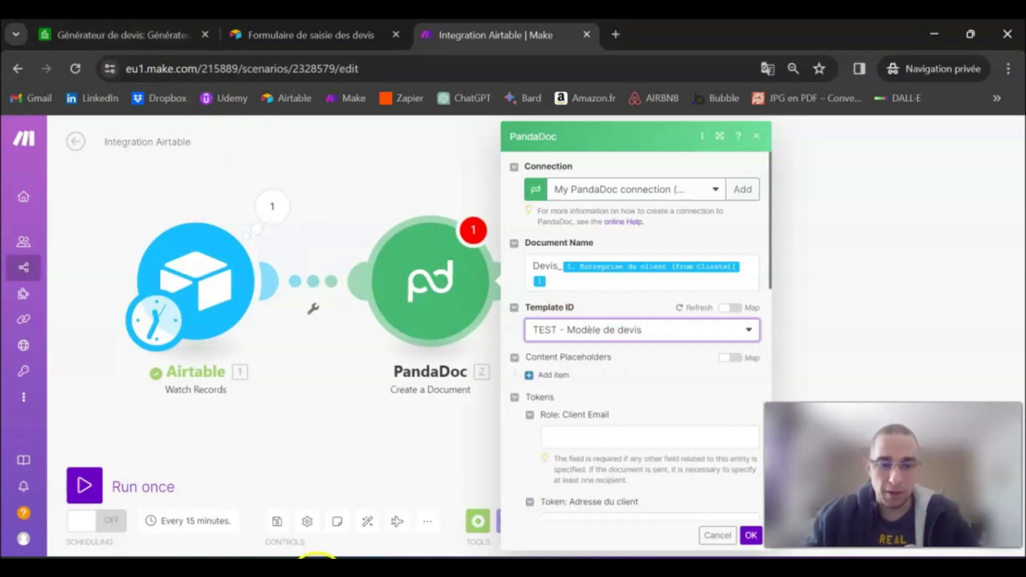
# Check the TEST - Modèle de devis template in PandaDoc, then return to Make and review the module's token fields
pyautogui.moveTo(317, 557)
pyautogui.click(336, 514)
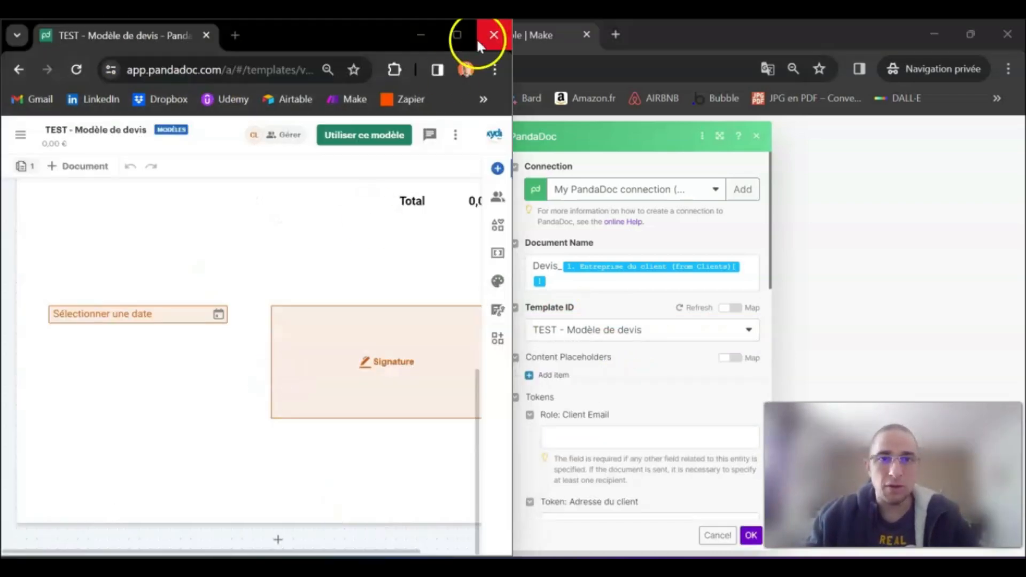
pyautogui.click(457, 35)
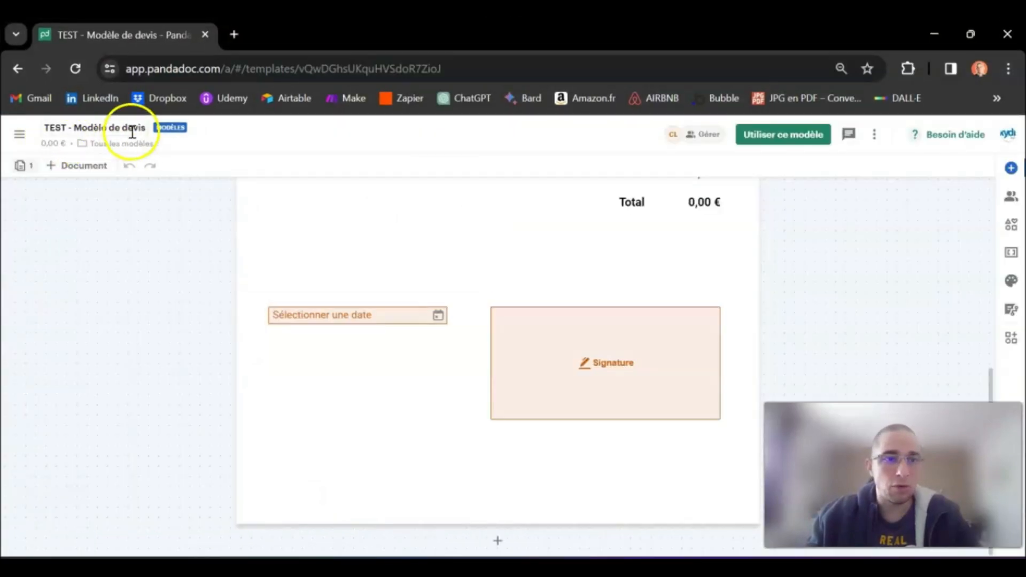
pyautogui.click(934, 35)
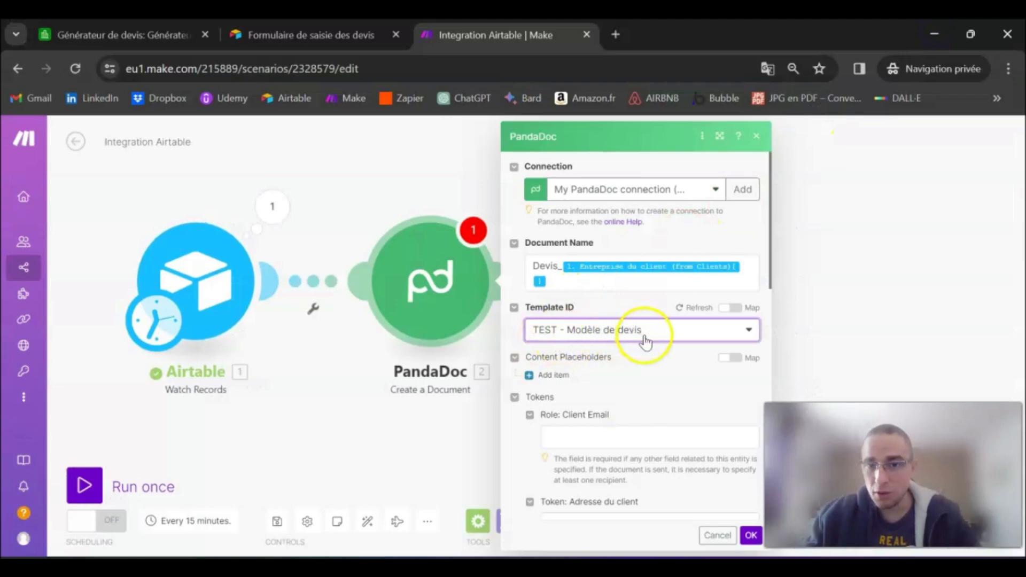
pyautogui.scroll(-2, 646, 341)
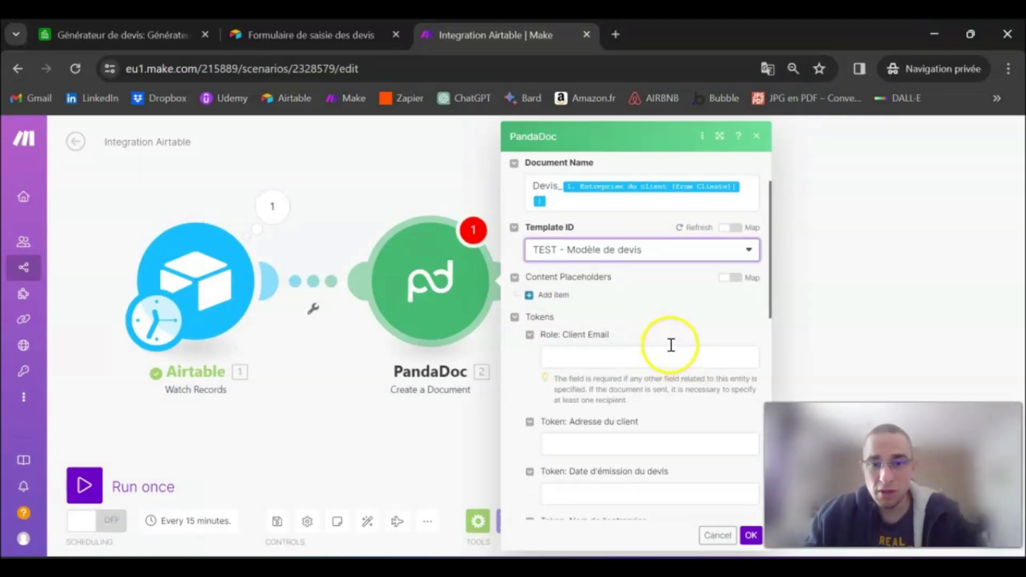
pyautogui.scroll(-2, 671, 345)
pyautogui.scroll(-2, 671, 347)
pyautogui.scroll(2, 668, 342)
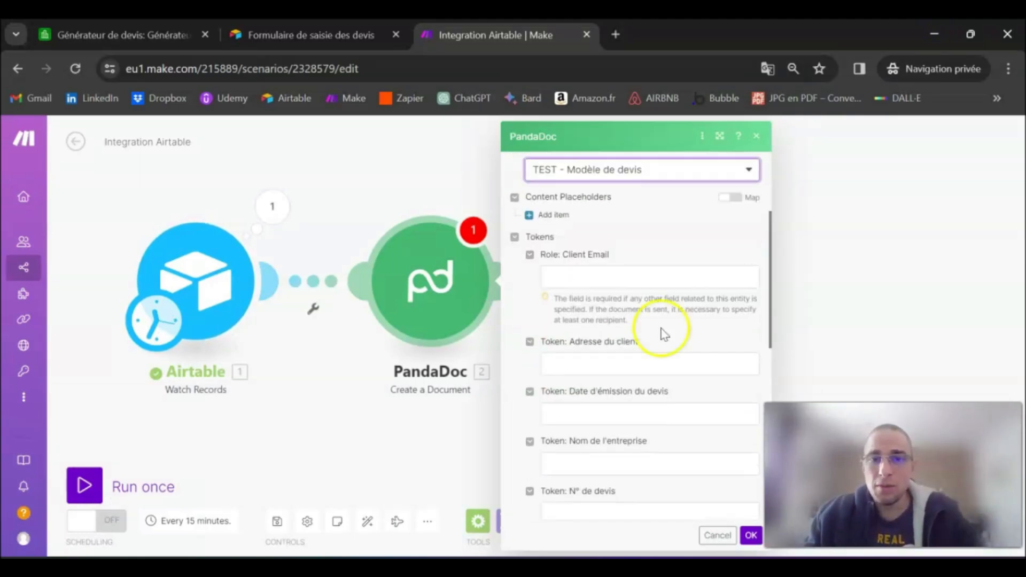
# Map the Client Email role to the first E-mail (from Clients) value of the Airtable record
pyautogui.click(606, 279)
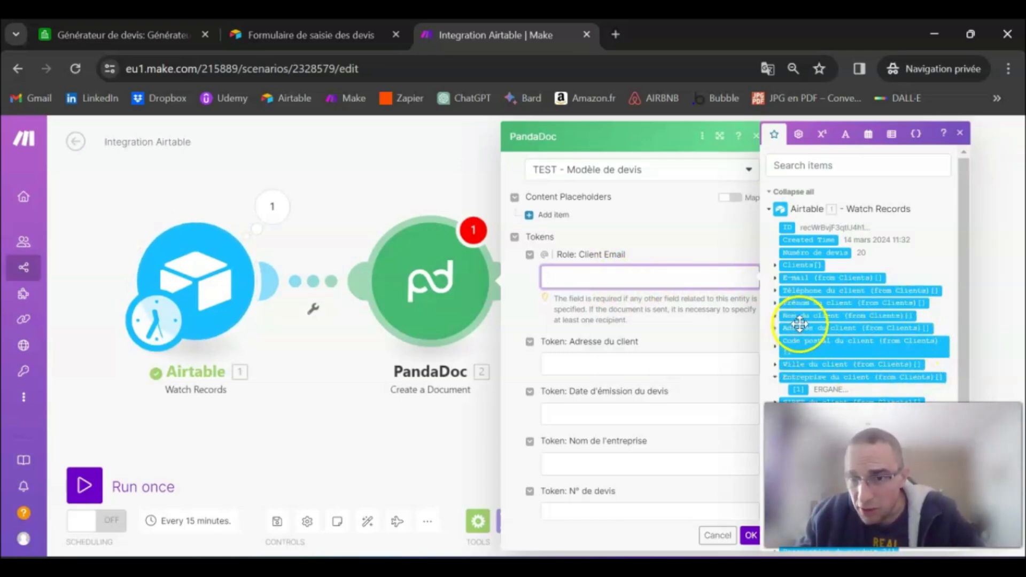
pyautogui.click(775, 278)
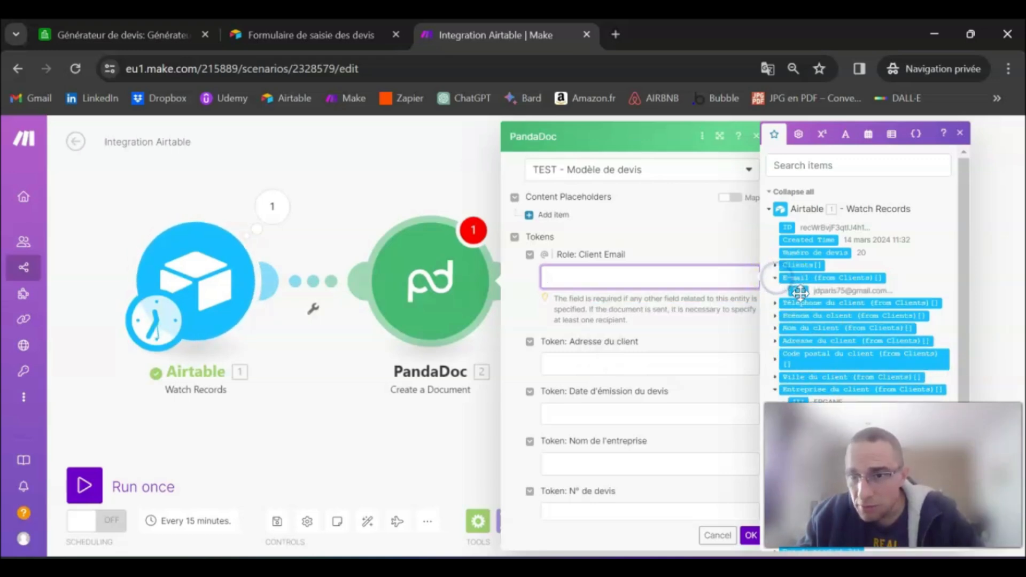
pyautogui.click(801, 291)
pyautogui.scroll(-2, 617, 298)
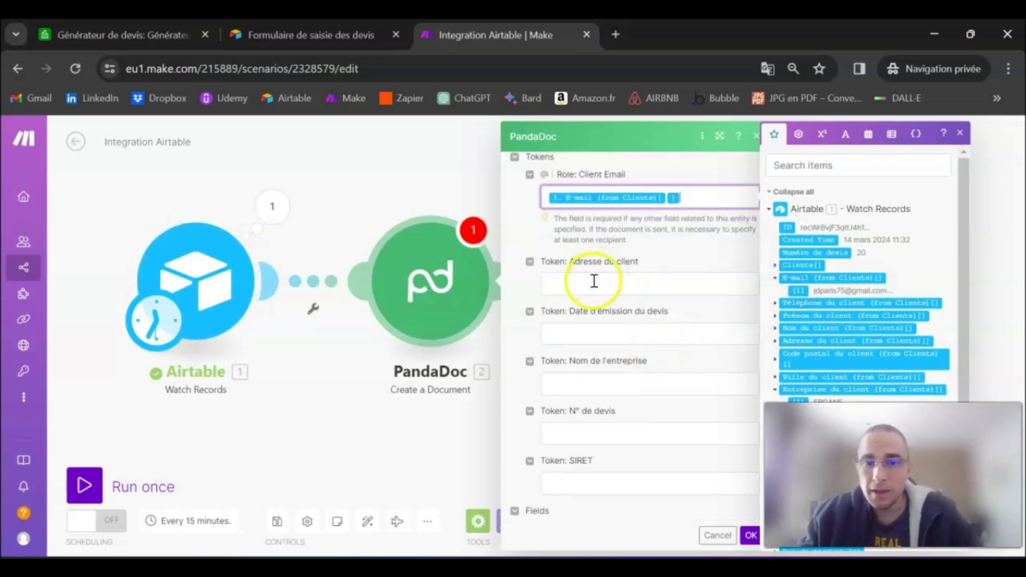
# Switch to the PandaDoc template to check where the client address placeholder sits, and return to Make
pyautogui.click(593, 283)
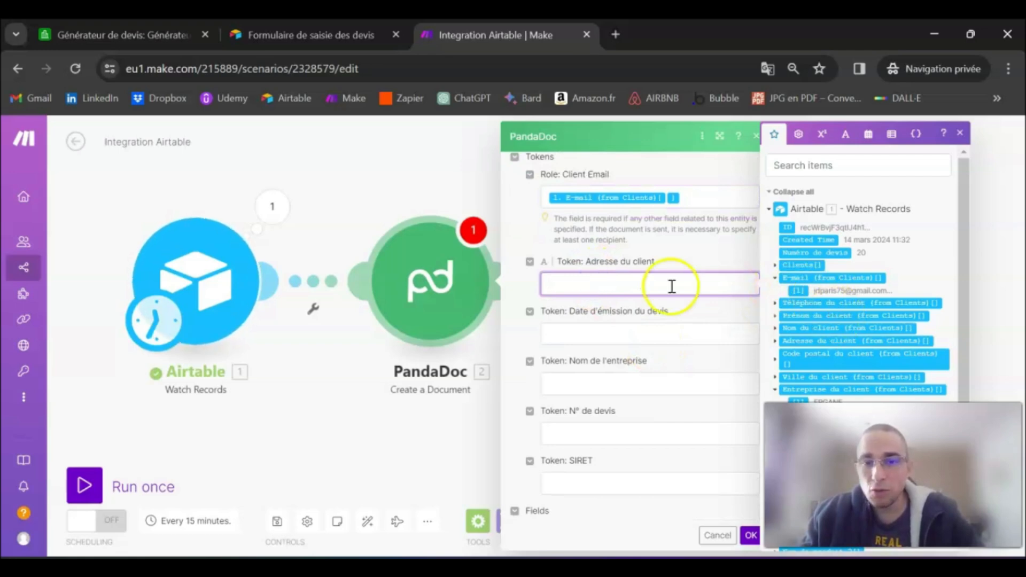
pyautogui.click(315, 568)
pyautogui.click(319, 523)
pyautogui.scroll(5, 460, 371)
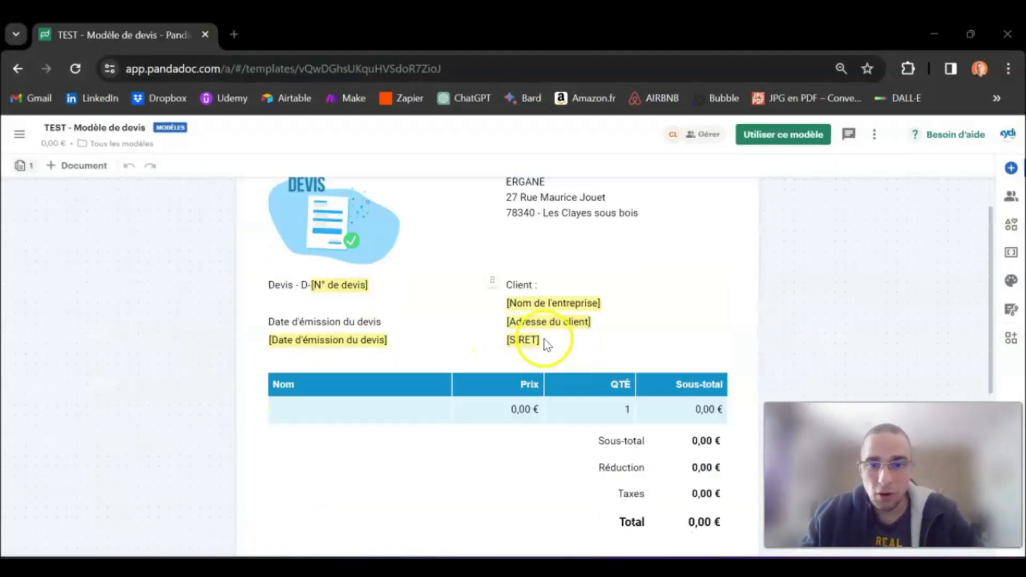
pyautogui.scroll(-1, 544, 339)
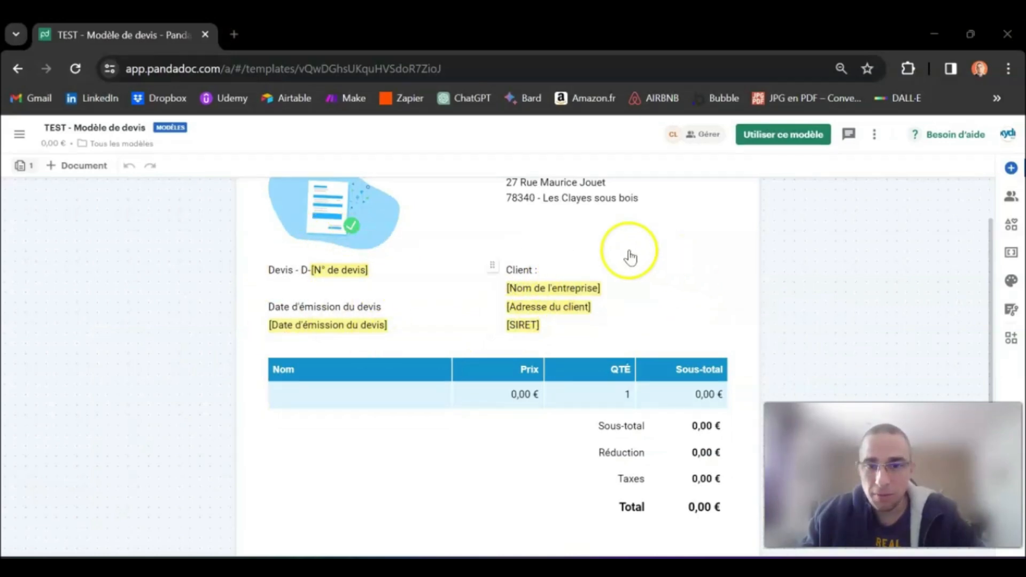
pyautogui.click(934, 35)
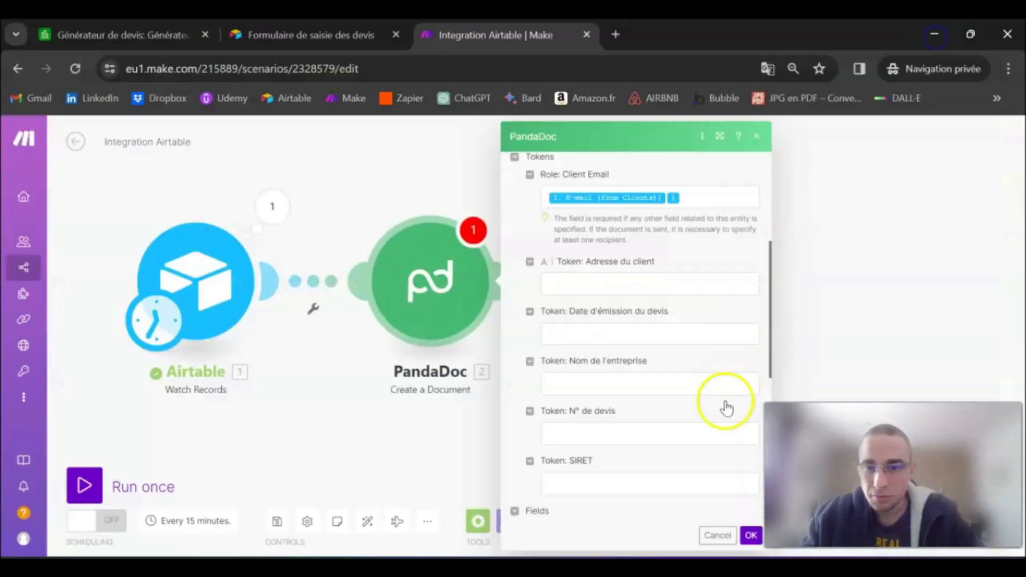
# Fill the Adresse du client token with the first Adresse, Code postal and Ville du client values, starting a new line after the street address
pyautogui.click(609, 293)
pyautogui.scroll(-1, 834, 312)
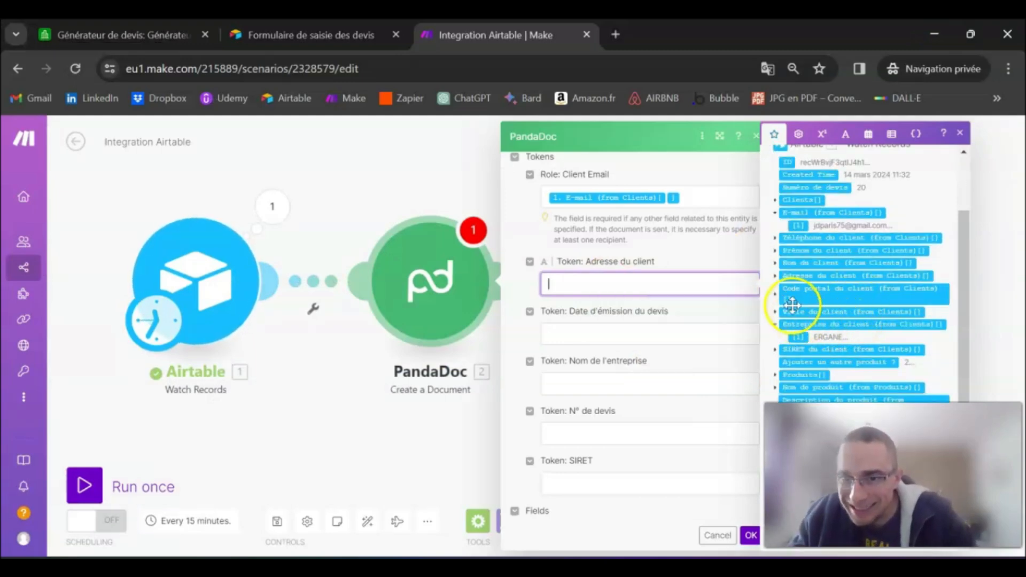
pyautogui.click(774, 276)
pyautogui.click(794, 288)
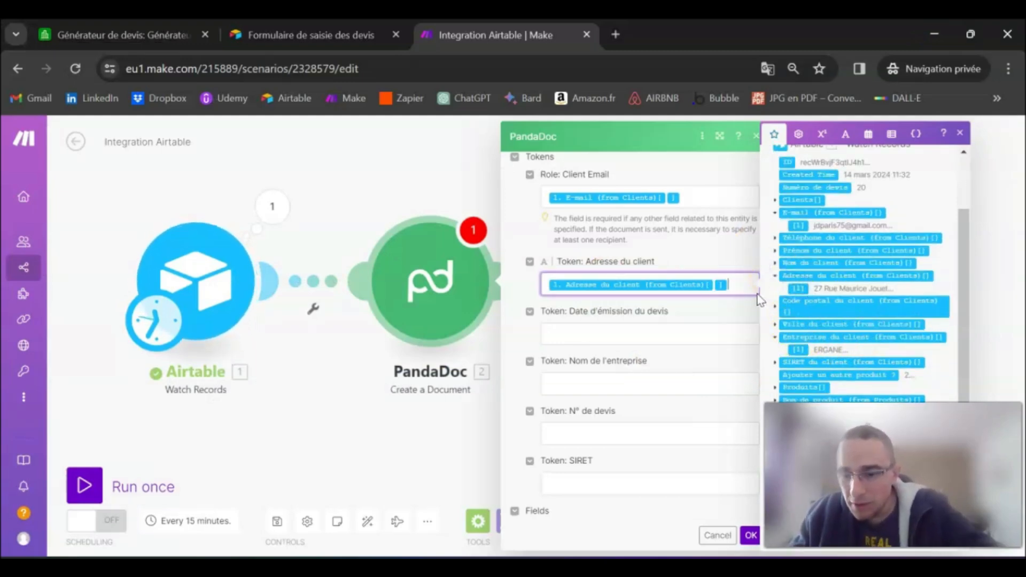
pyautogui.click(775, 307)
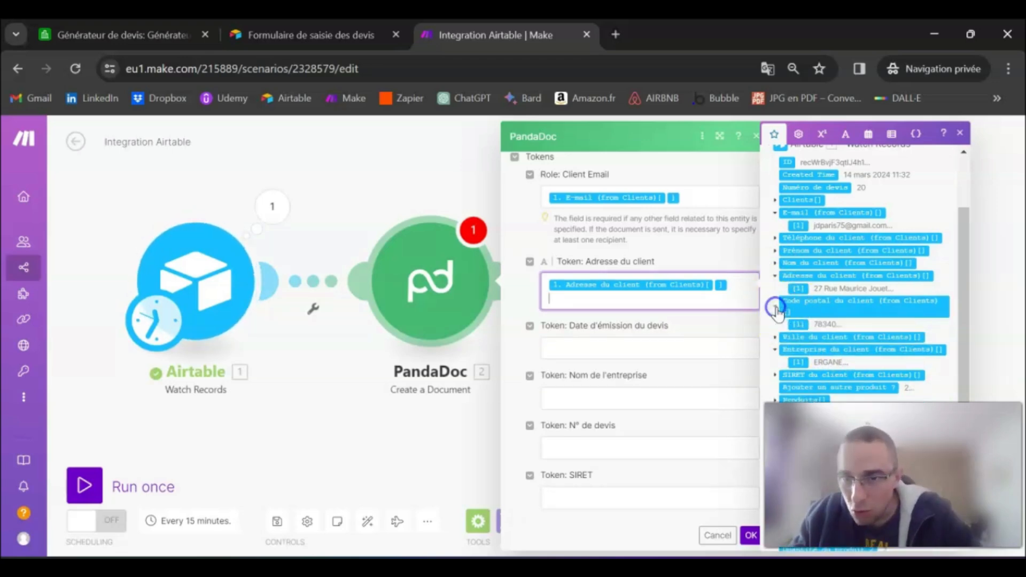
pyautogui.click(798, 324)
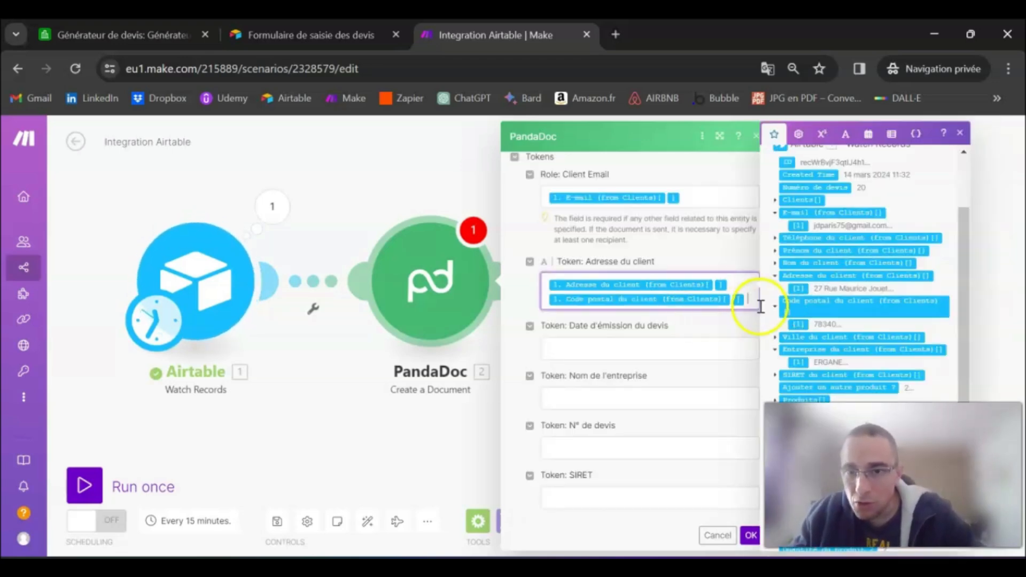
pyautogui.click(775, 337)
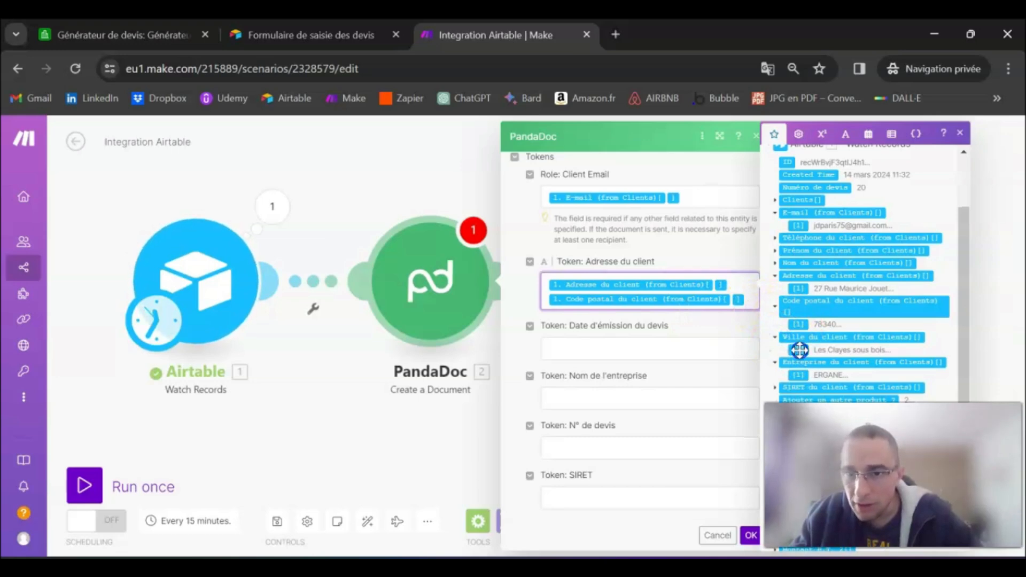
pyautogui.click(799, 350)
# Map the Date d'émission du devis token to the Airtable Date d'émission du devis value
pyautogui.scroll(-2, 628, 359)
pyautogui.click(620, 282)
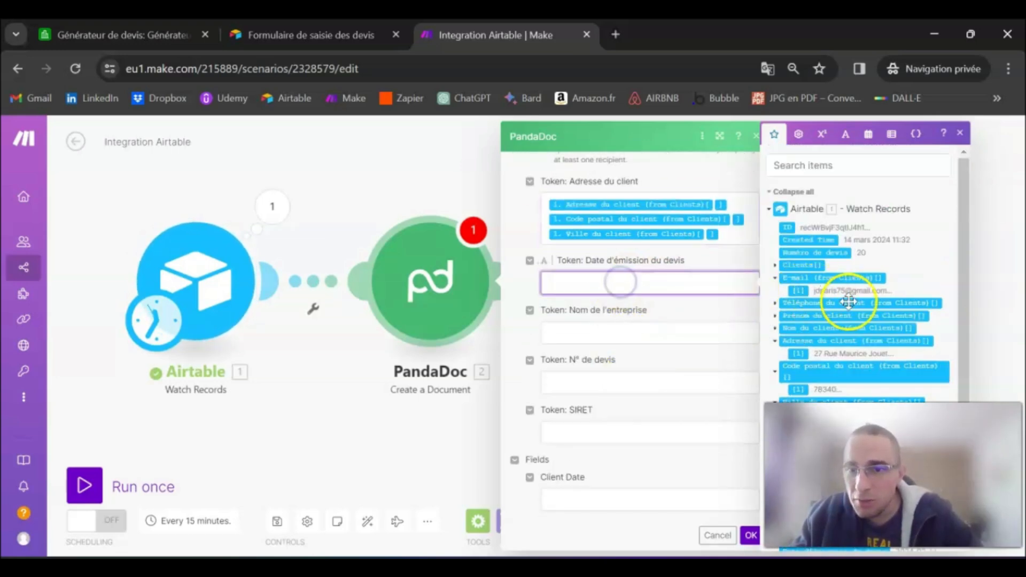
pyautogui.scroll(-2, 881, 298)
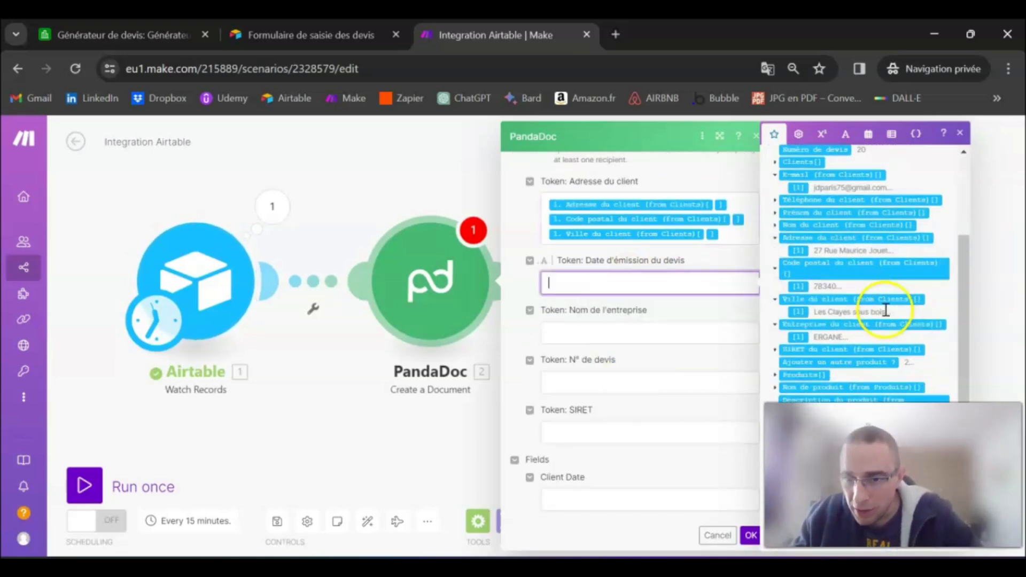
pyautogui.click(85, 485)
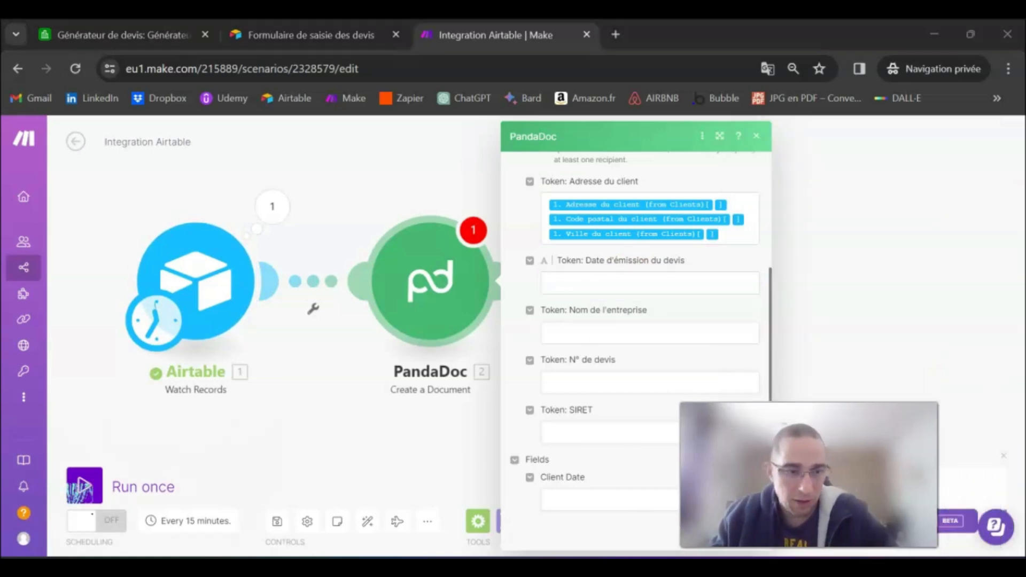
pyautogui.click(635, 283)
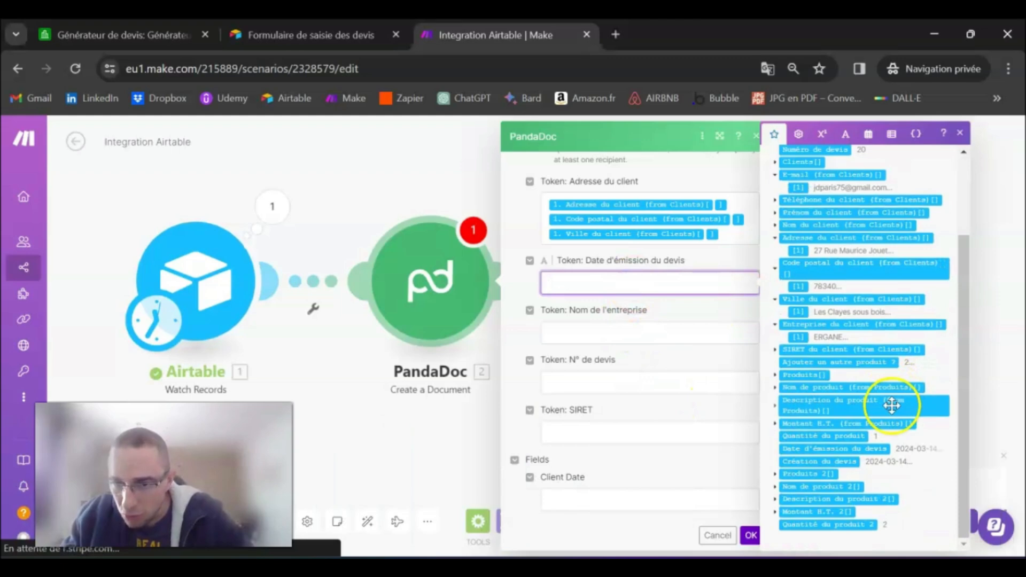
pyautogui.click(855, 449)
# Map the Nom de l'entreprise token to the first Entreprise du client value and the N° de devis token to Numéro de devis
pyautogui.click(615, 332)
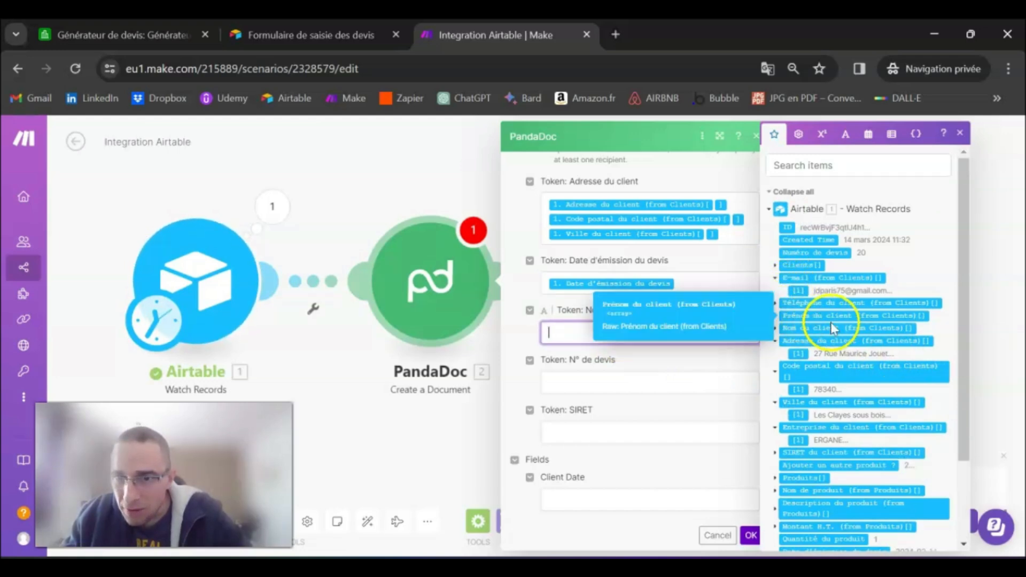
pyautogui.click(800, 439)
pyautogui.click(621, 386)
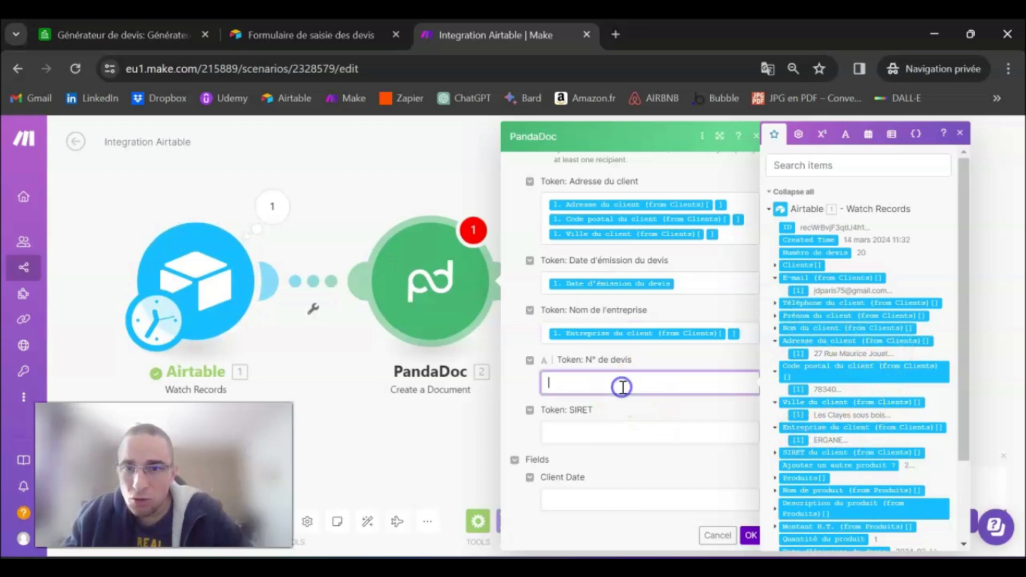
pyautogui.click(815, 252)
# Map the SIRET token to the first SIRET du client (from Clients) value of the Airtable record
pyautogui.scroll(-3, 671, 399)
pyautogui.click(614, 270)
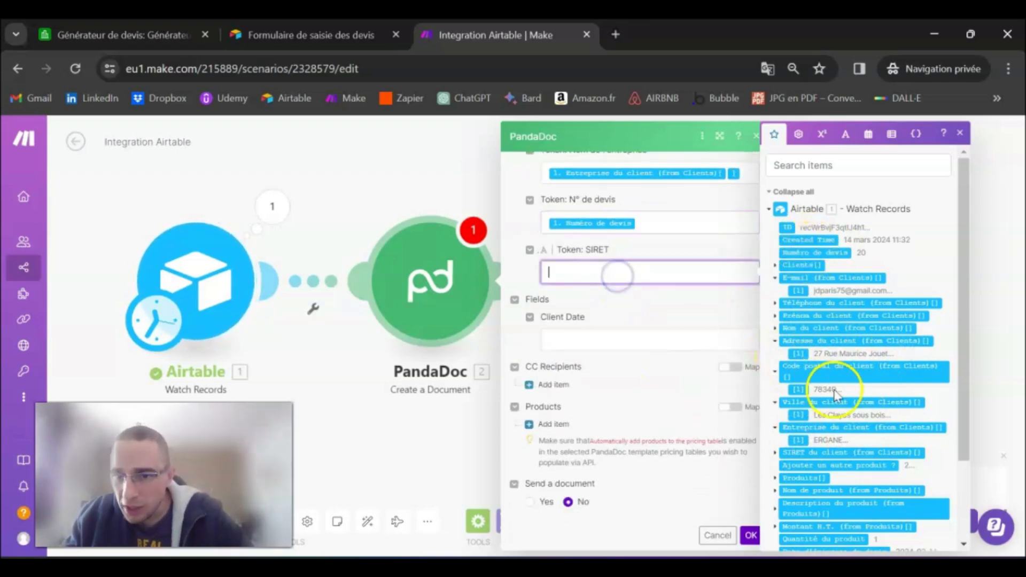
pyautogui.scroll(-2, 829, 449)
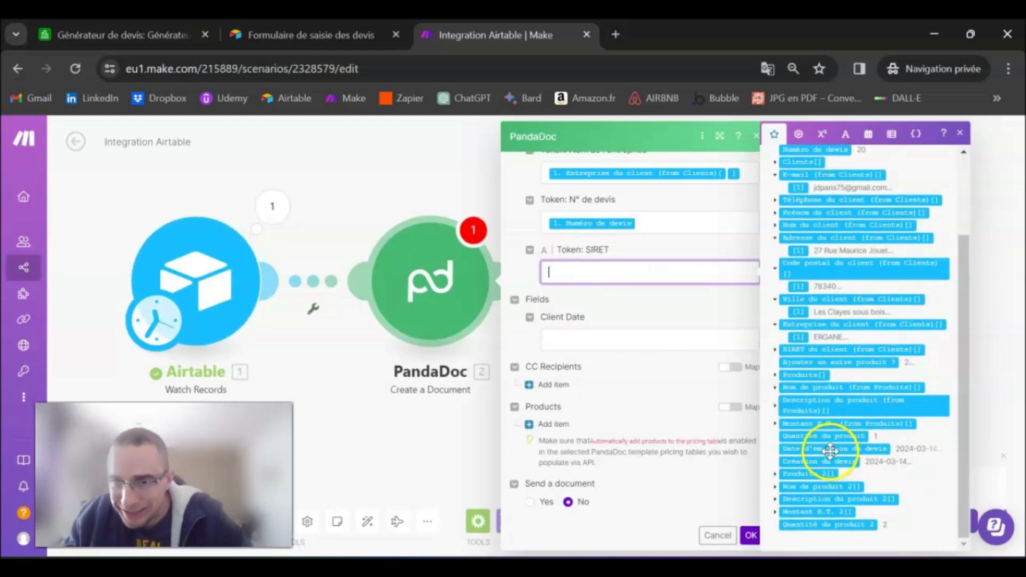
pyautogui.click(776, 350)
pyautogui.click(793, 363)
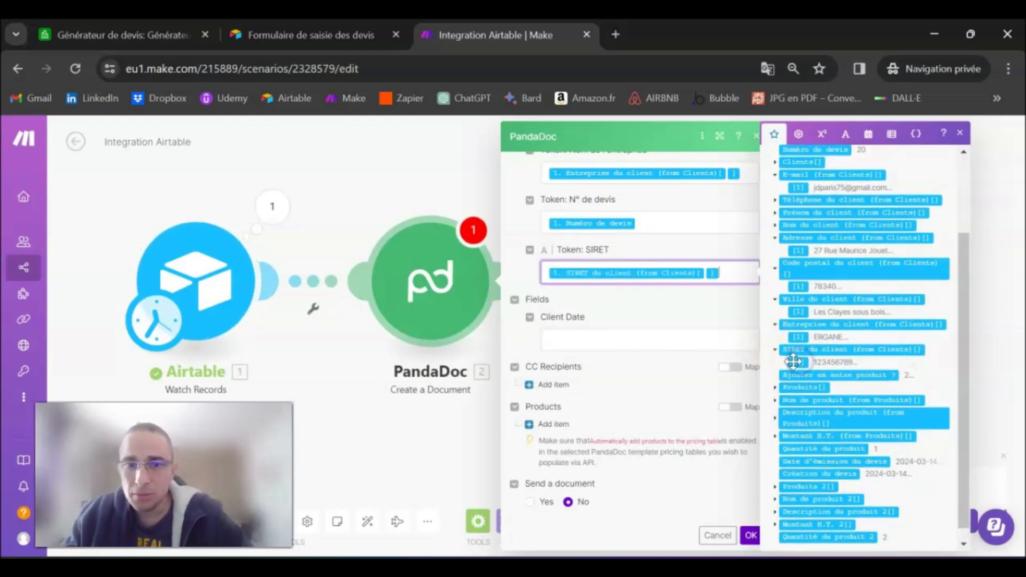
# Review the module's Products settings, check the pricing table in the PandaDoc template, and return to Make
pyautogui.scroll(-2, 695, 393)
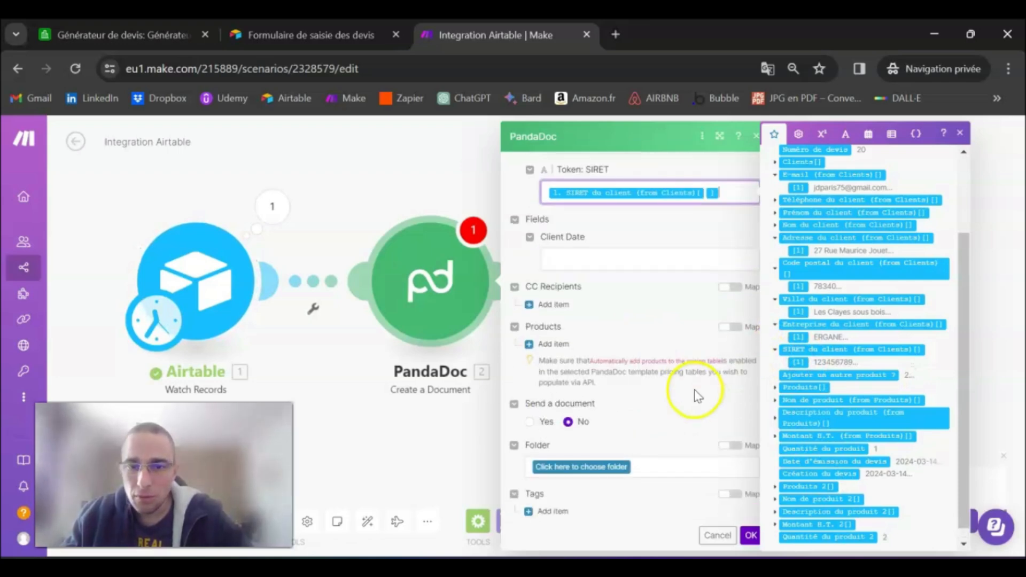
pyautogui.click(590, 329)
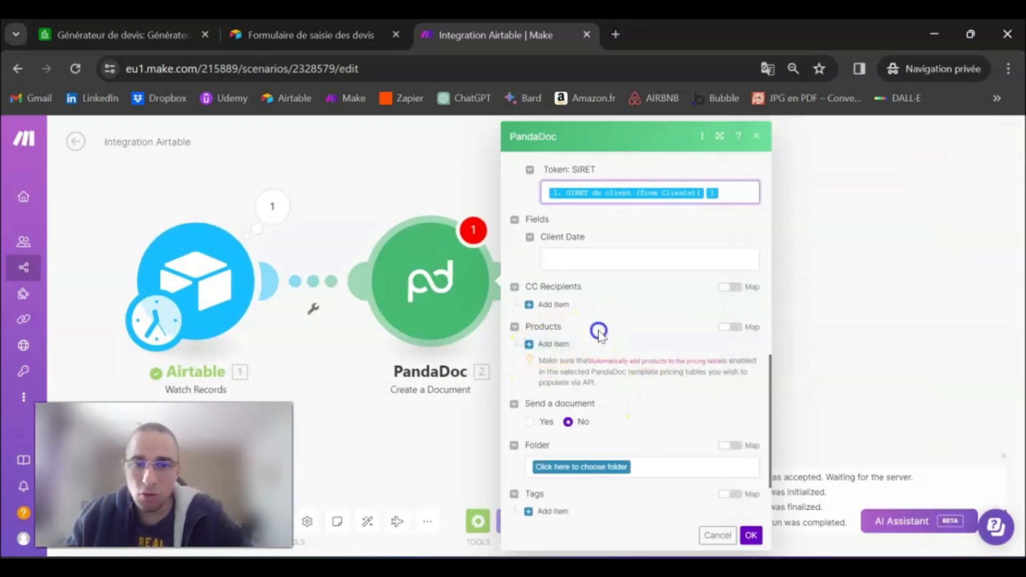
pyautogui.moveTo(316, 567)
pyautogui.click(332, 501)
pyautogui.scroll(-3, 425, 349)
pyautogui.scroll(2, 299, 270)
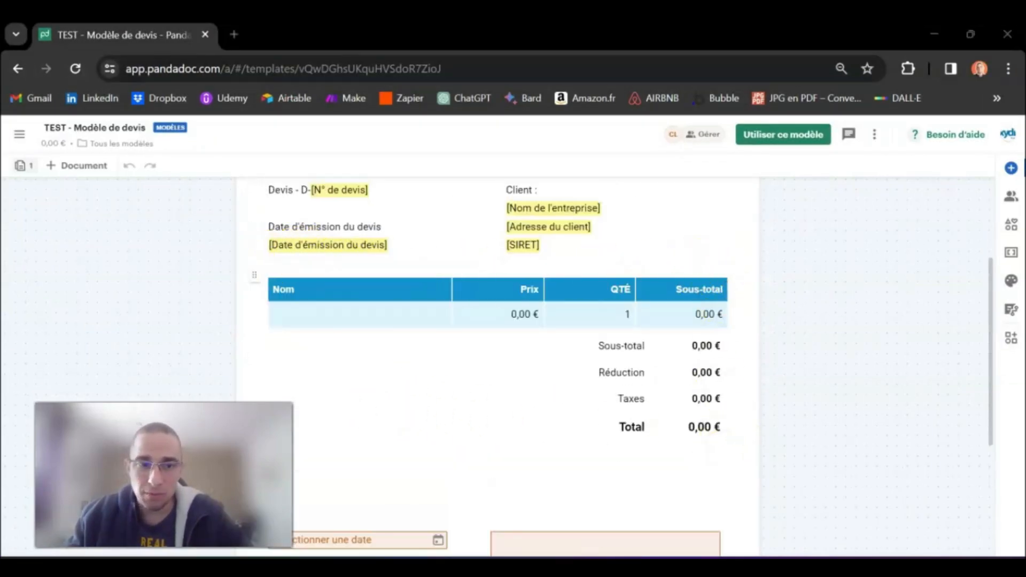
pyautogui.click(934, 34)
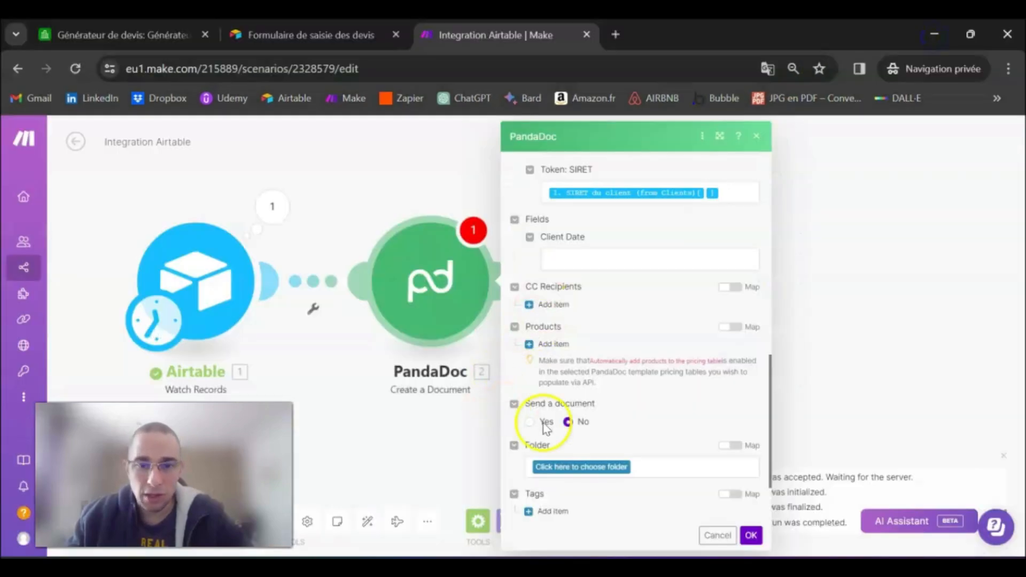
# Add a Products item and choose Pricing Table 1 as its table name
pyautogui.click(552, 345)
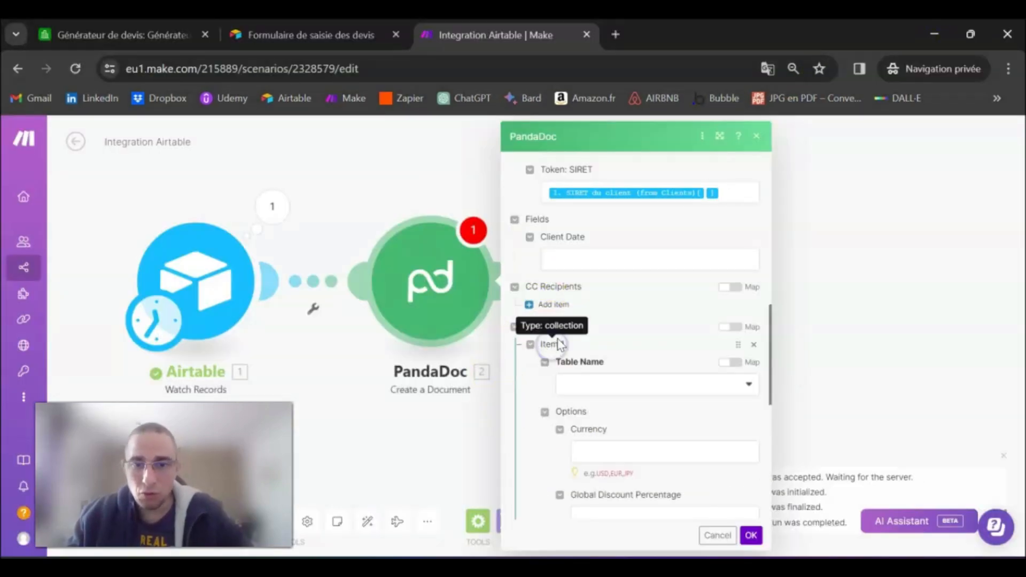
pyautogui.click(631, 384)
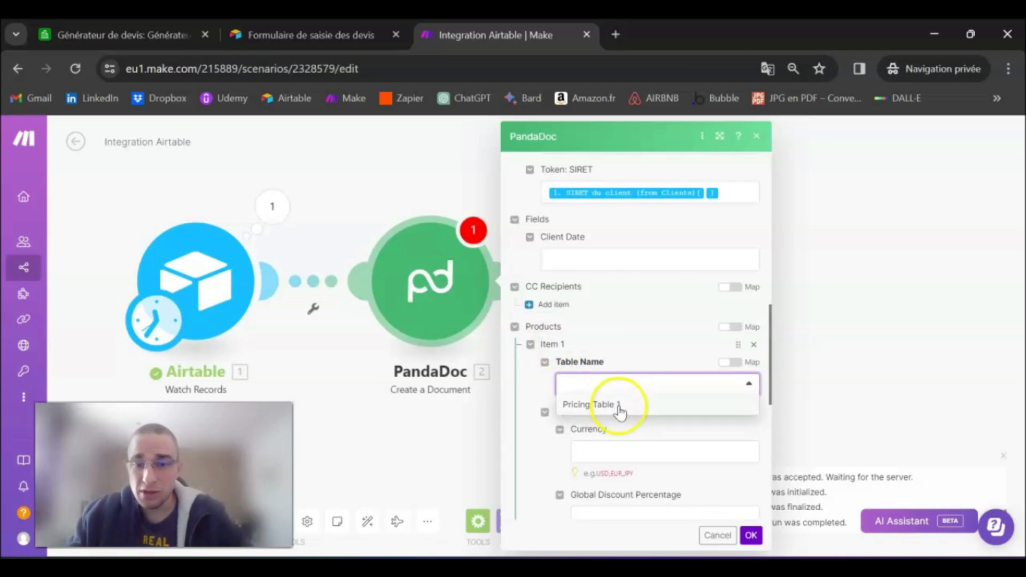
pyautogui.click(618, 405)
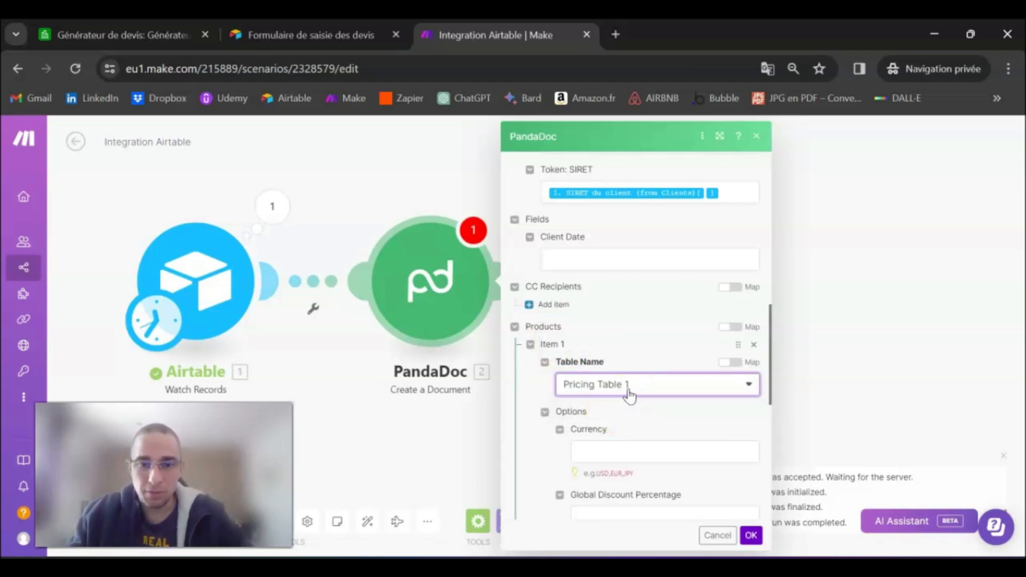
# Switch to the PandaDoc template, check the table name in the pricing table's properties, and return to Make
pyautogui.click(309, 557)
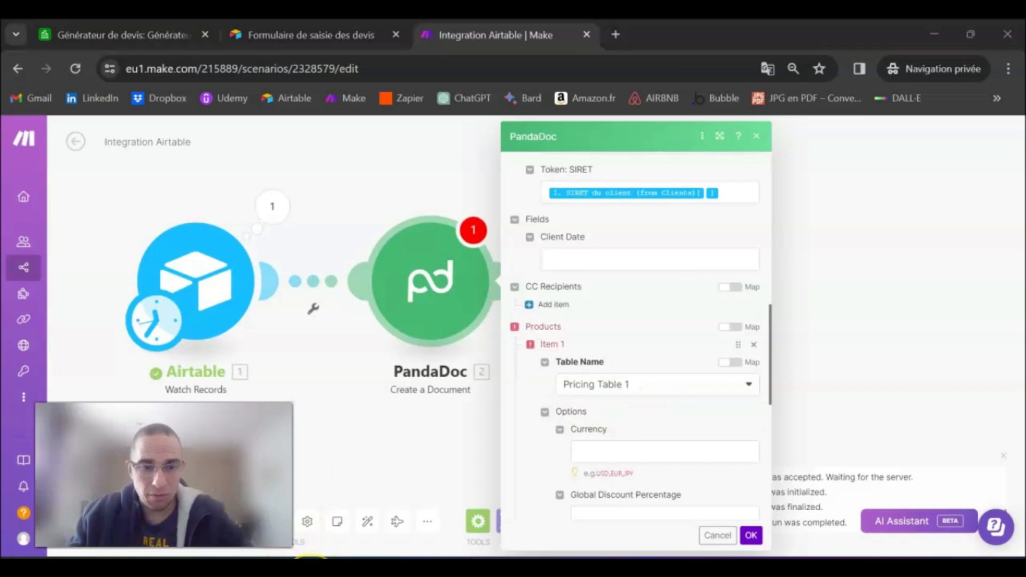
pyautogui.click(306, 512)
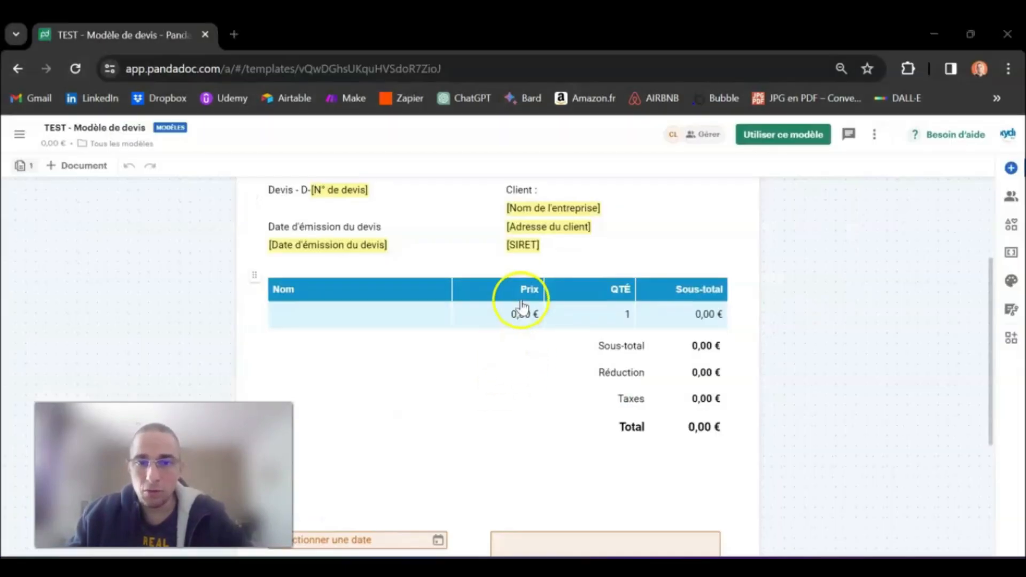
pyautogui.click(449, 265)
pyautogui.click(380, 298)
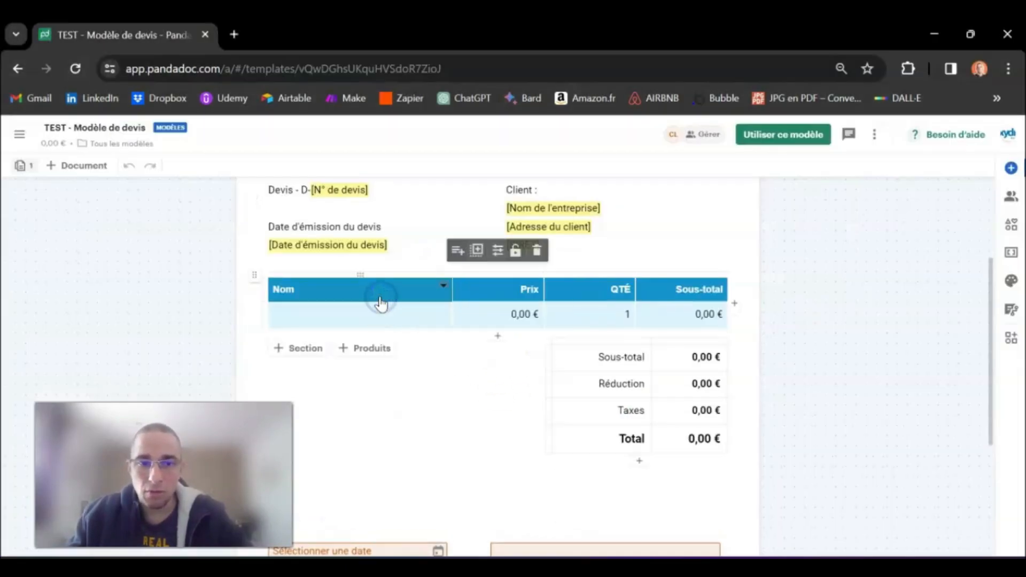
pyautogui.click(497, 249)
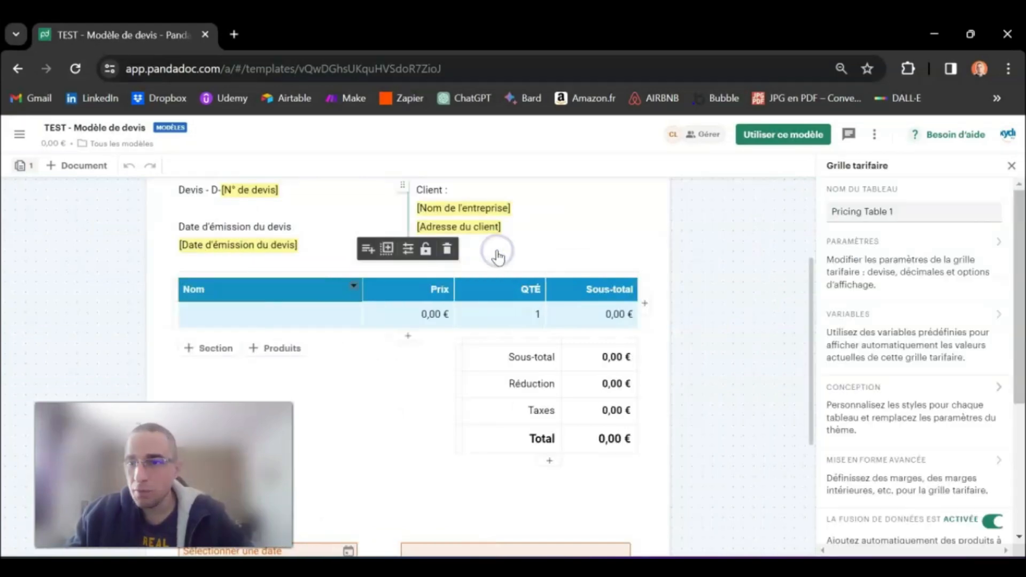
pyautogui.moveTo(921, 217); pyautogui.dragTo(846, 212)
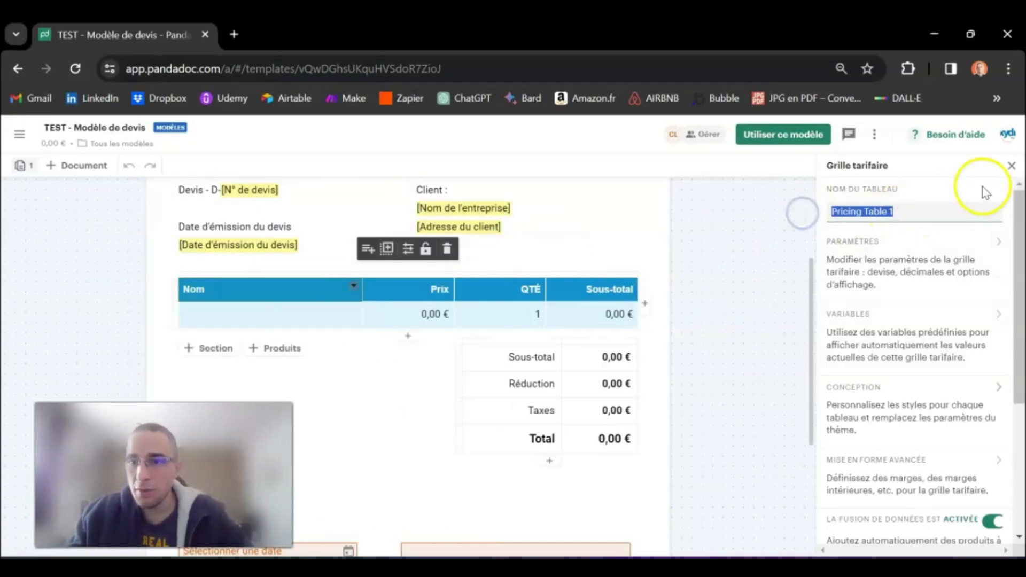
pyautogui.click(1011, 166)
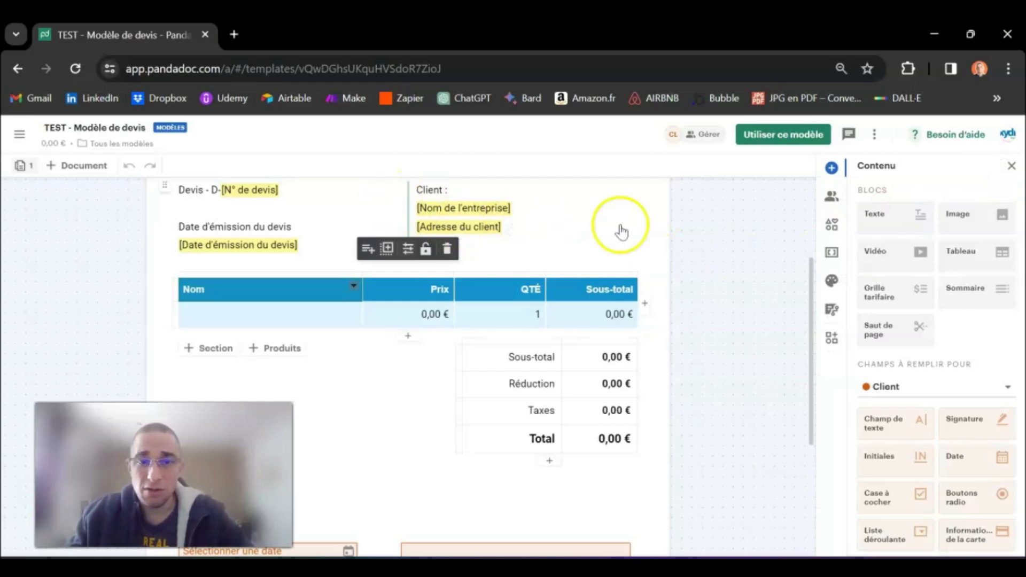
pyautogui.click(934, 34)
# Set the currency of the Pricing Table 1 product item to EUR
pyautogui.scroll(-1, 665, 403)
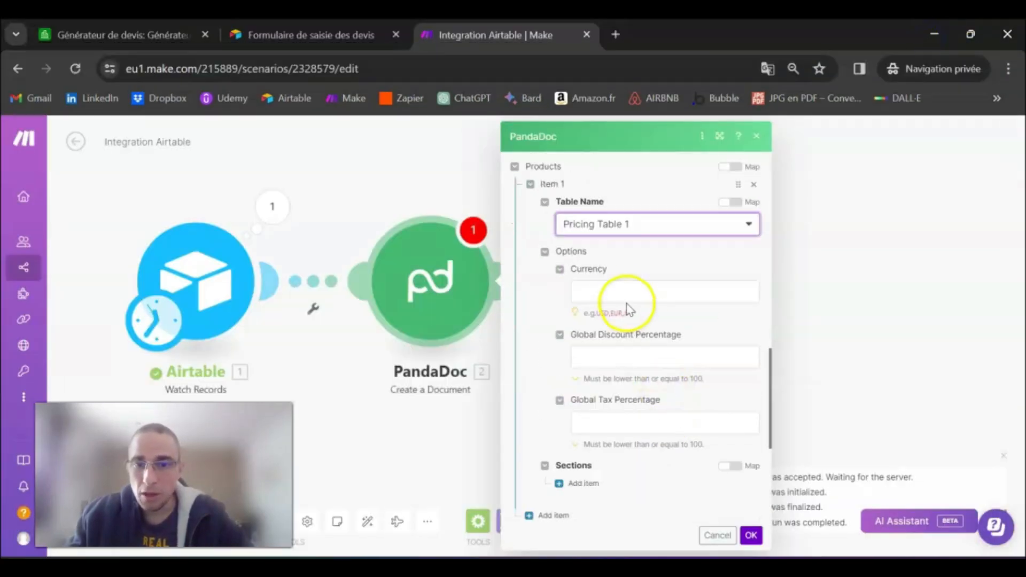
pyautogui.click(622, 293)
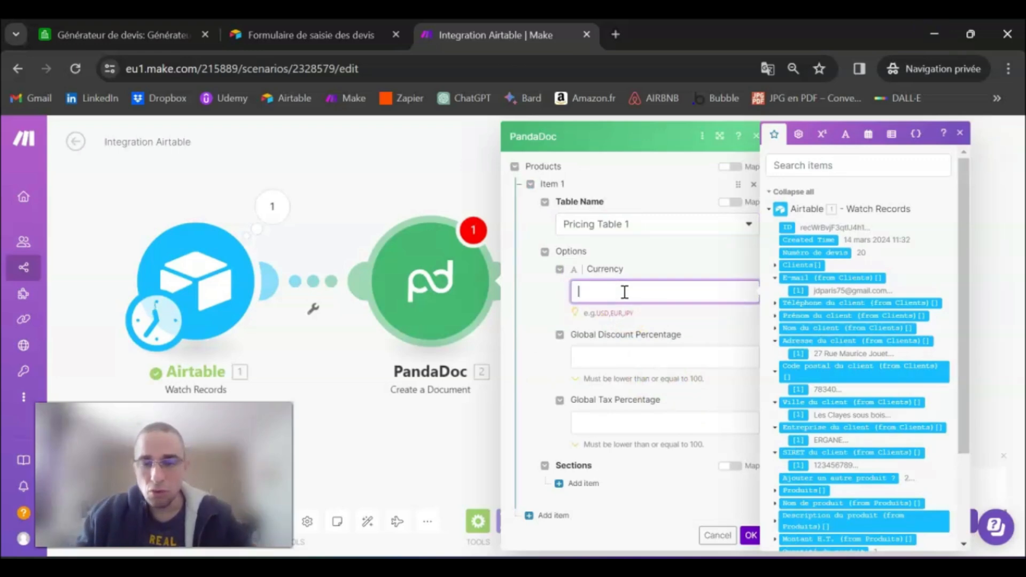
pyautogui.click(614, 314)
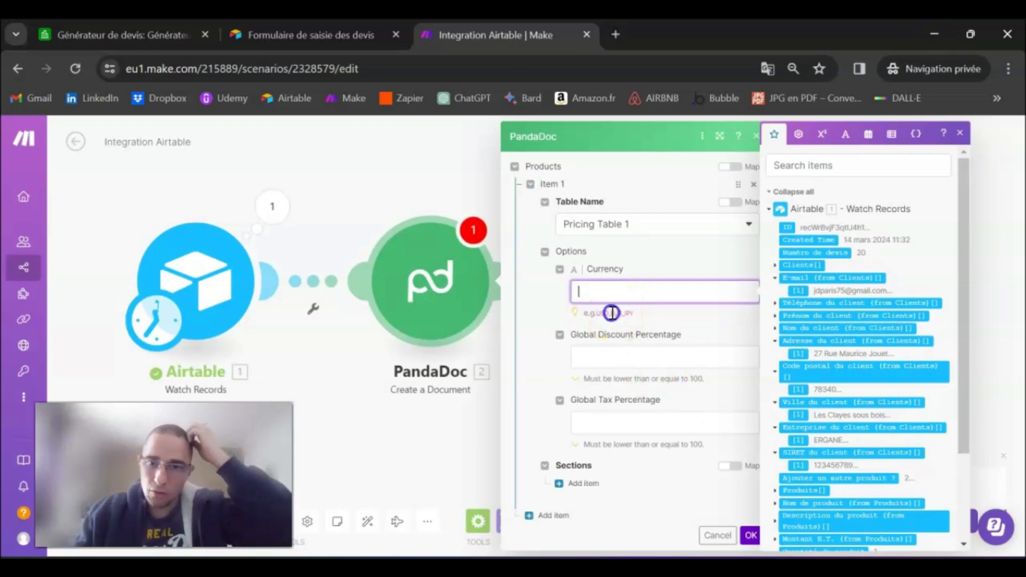
pyautogui.click(617, 313)
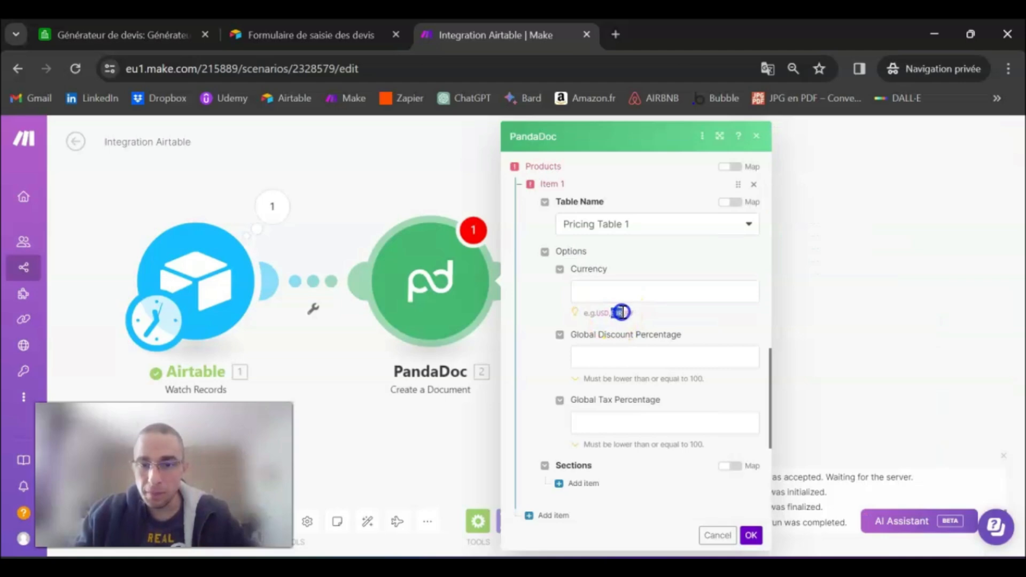
pyautogui.click(622, 293)
pyautogui.write('EUR')
pyautogui.moveTo(619, 297); pyautogui.dragTo(557, 293)
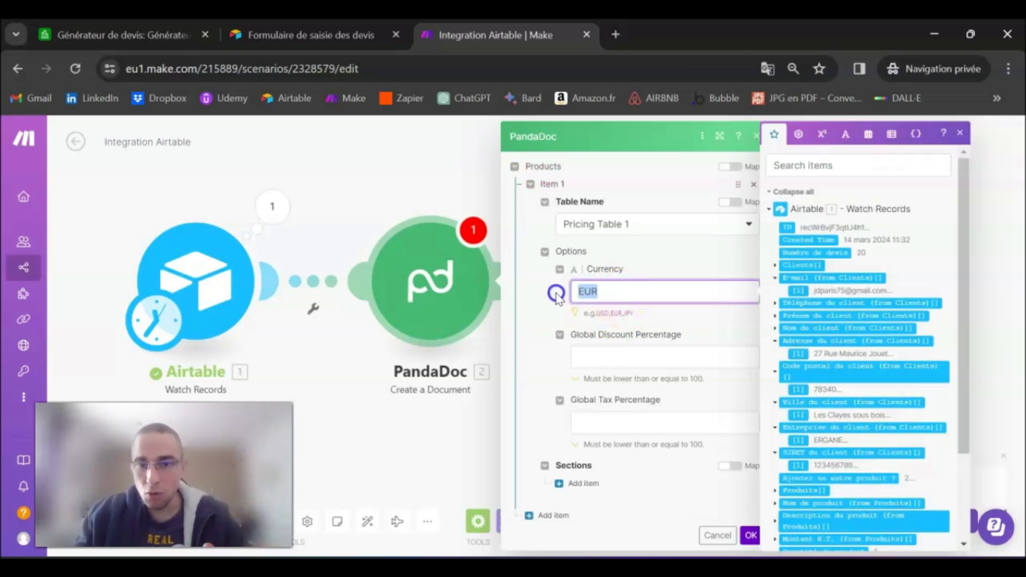
pyautogui.click(683, 316)
# Add a section to the Pricing Table 1 item, then check the pricing table in the PandaDoc template and return to Make
pyautogui.scroll(-2, 671, 319)
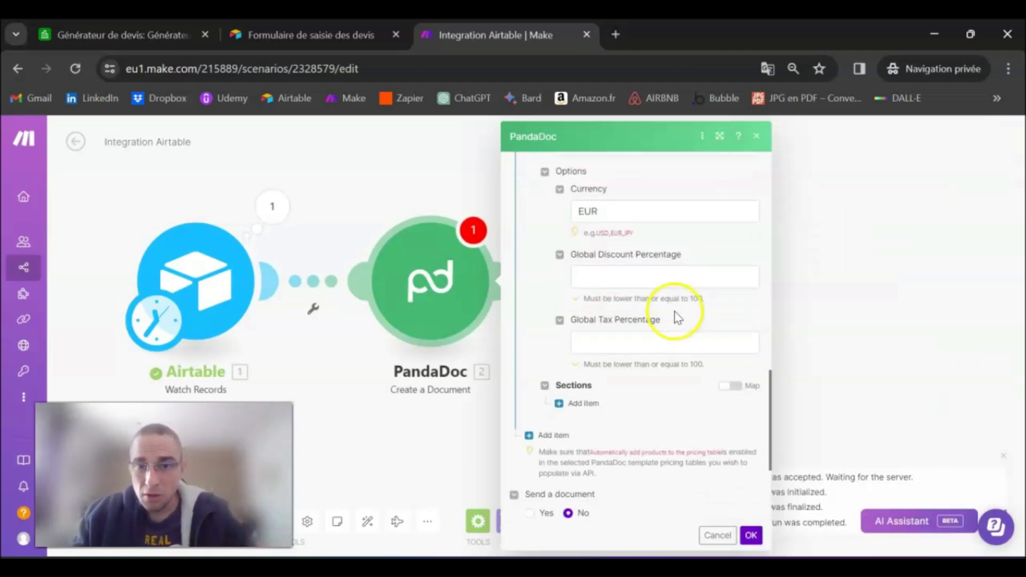
pyautogui.scroll(-4, 678, 317)
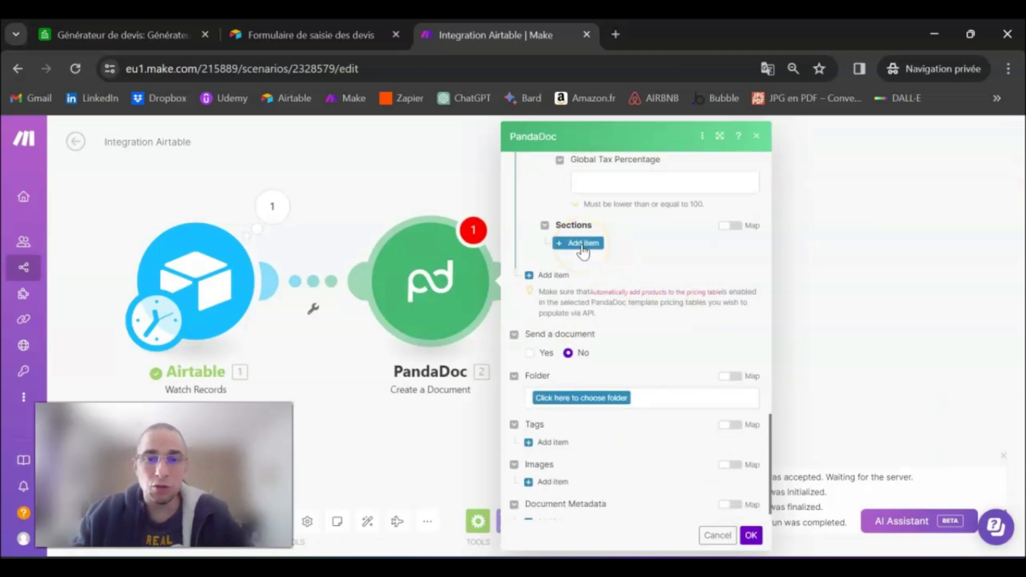
pyautogui.click(583, 245)
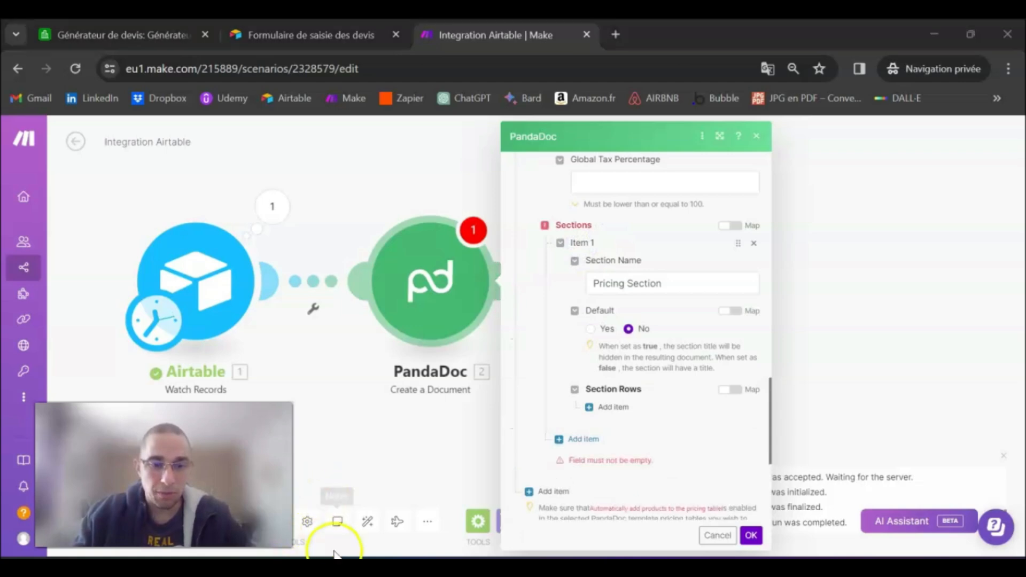
pyautogui.moveTo(321, 556)
pyautogui.click(327, 514)
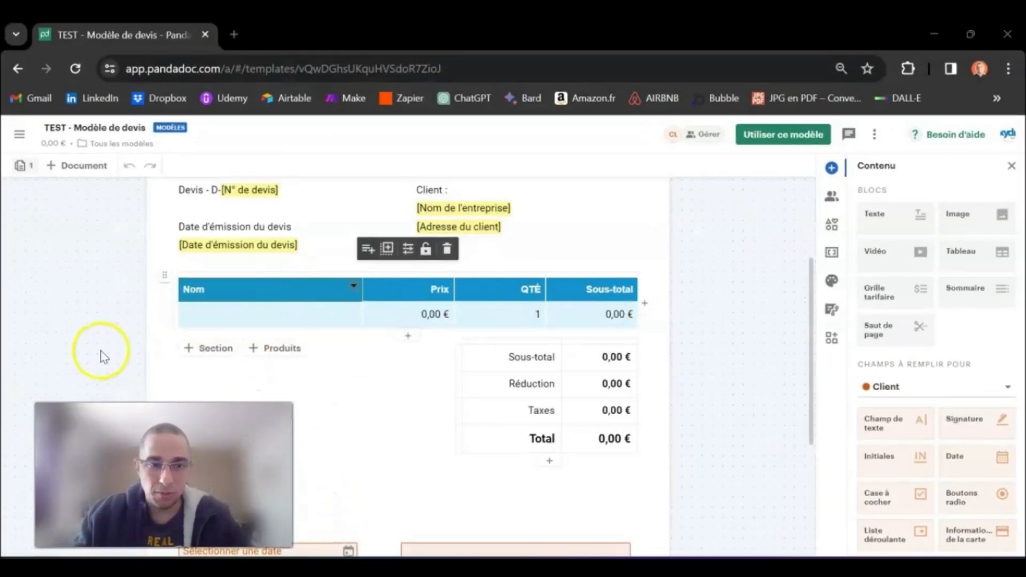
pyautogui.click(936, 34)
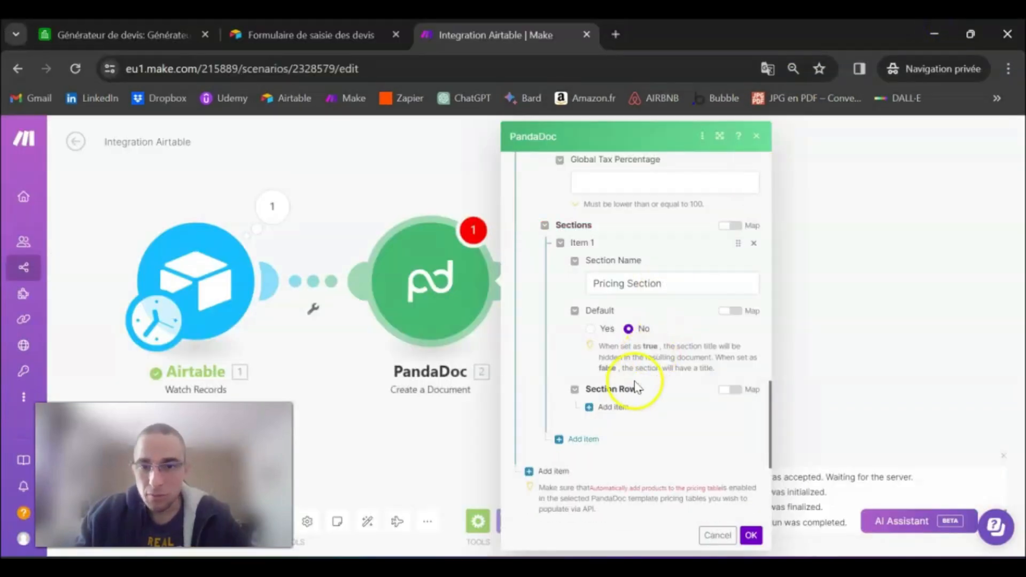
# Add a row to the pricing section and map its name to the first value of Nom de produit (from Produits)
pyautogui.click(609, 407)
pyautogui.scroll(-6, 689, 396)
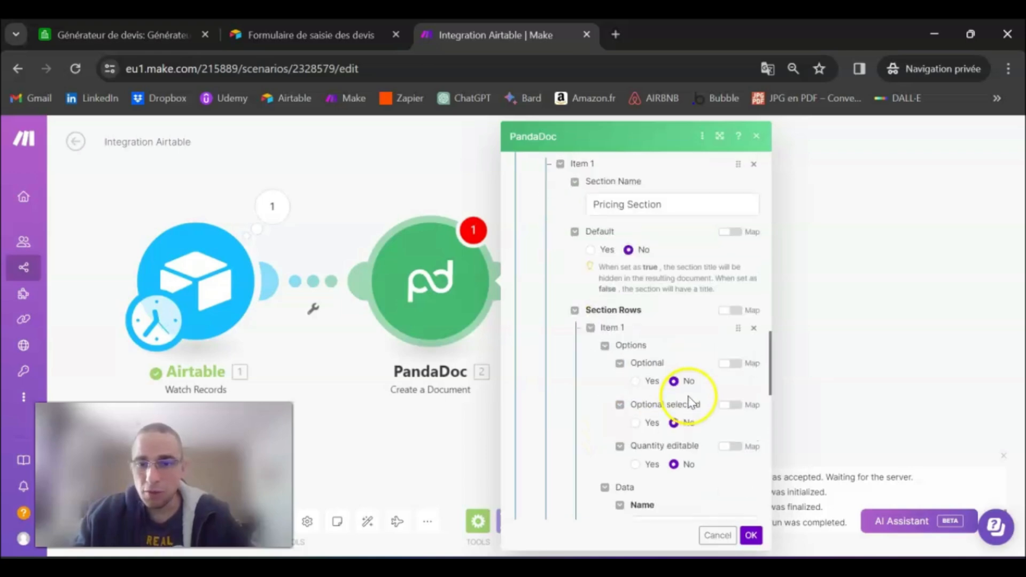
pyautogui.scroll(-2, 688, 390)
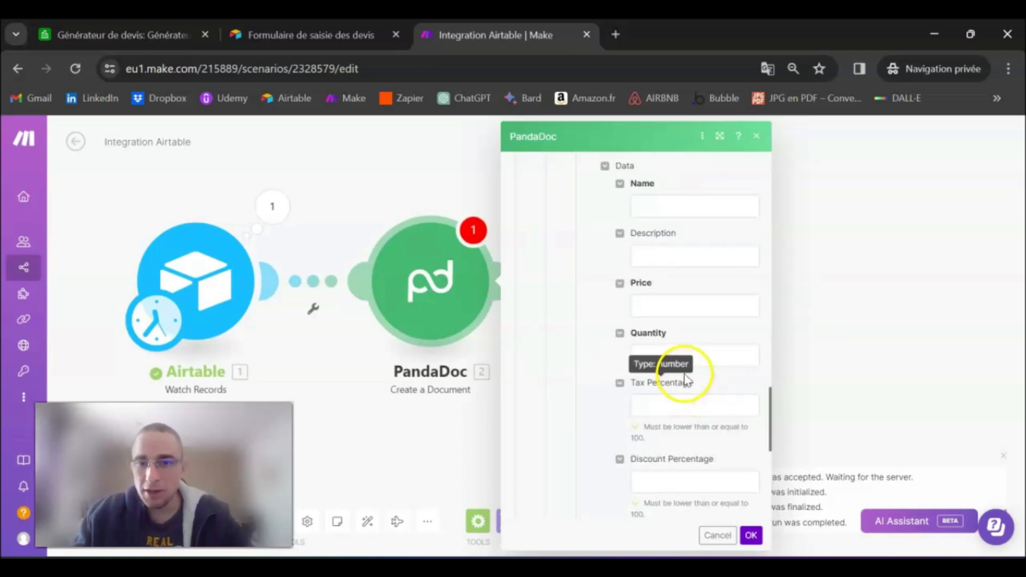
pyautogui.click(655, 205)
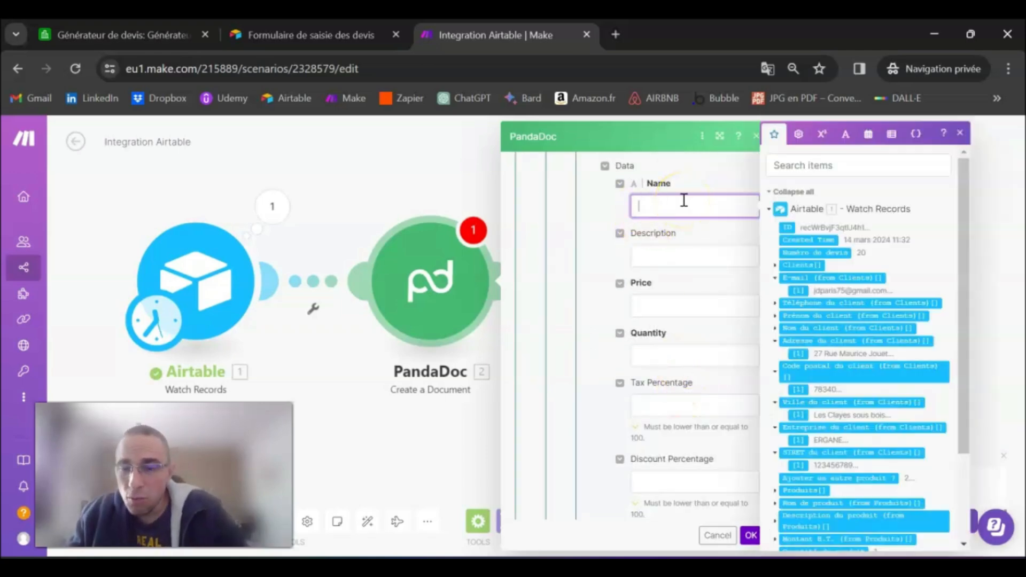
pyautogui.scroll(-2, 835, 361)
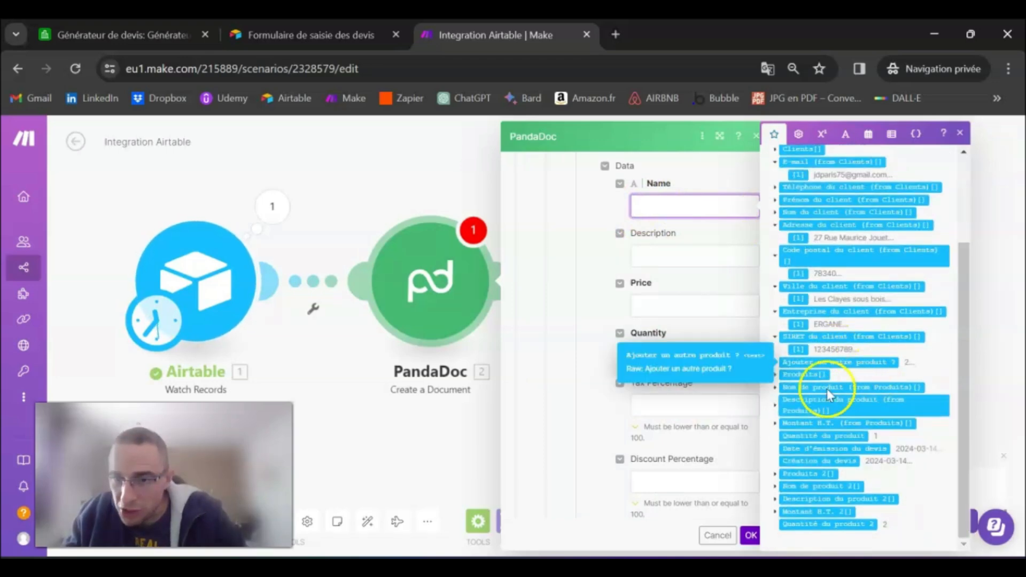
pyautogui.click(777, 388)
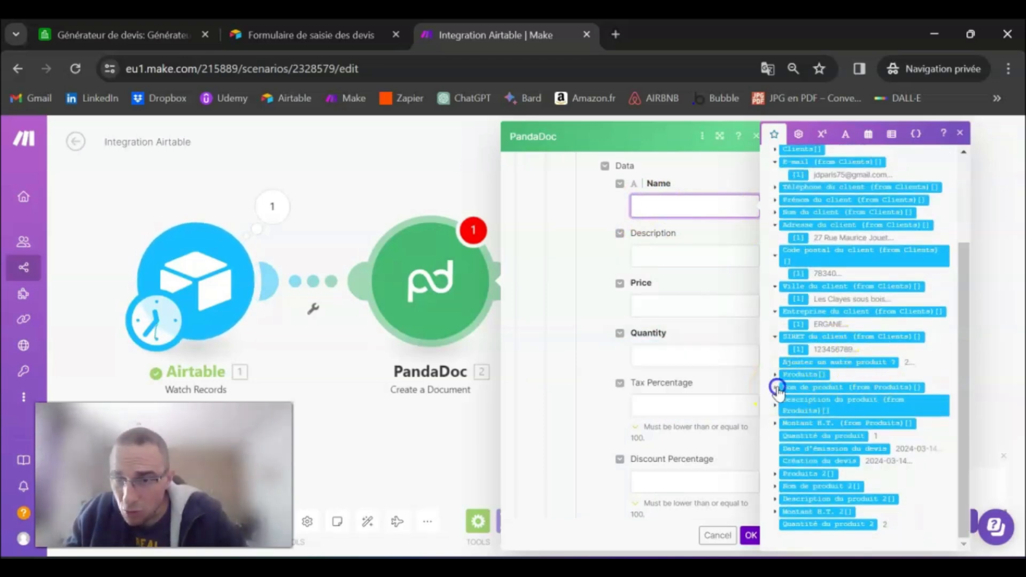
pyautogui.click(799, 400)
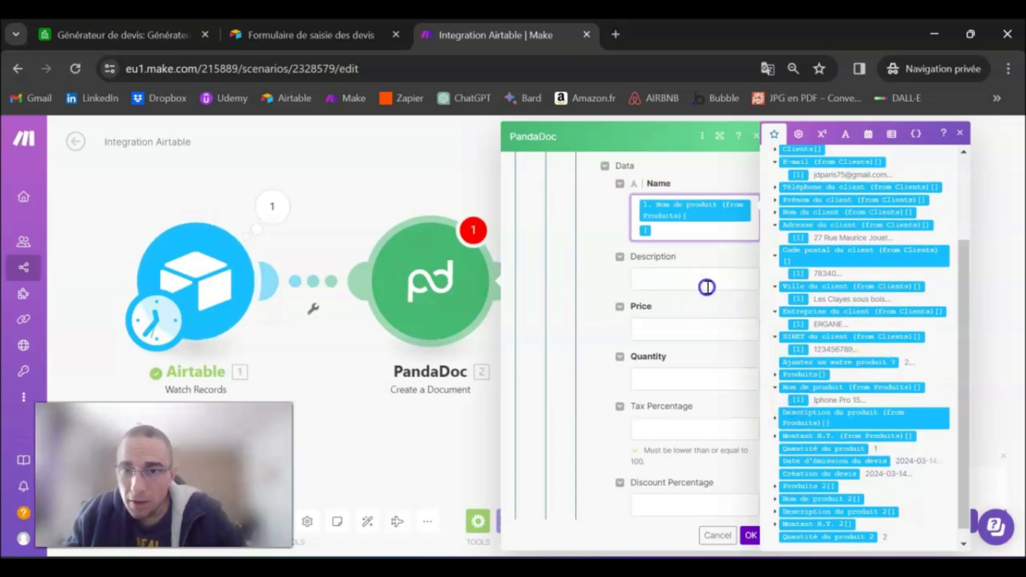
# Map the first row's description to the first value of Description du produit (from Produits)
pyautogui.click(707, 287)
pyautogui.scroll(-5, 836, 409)
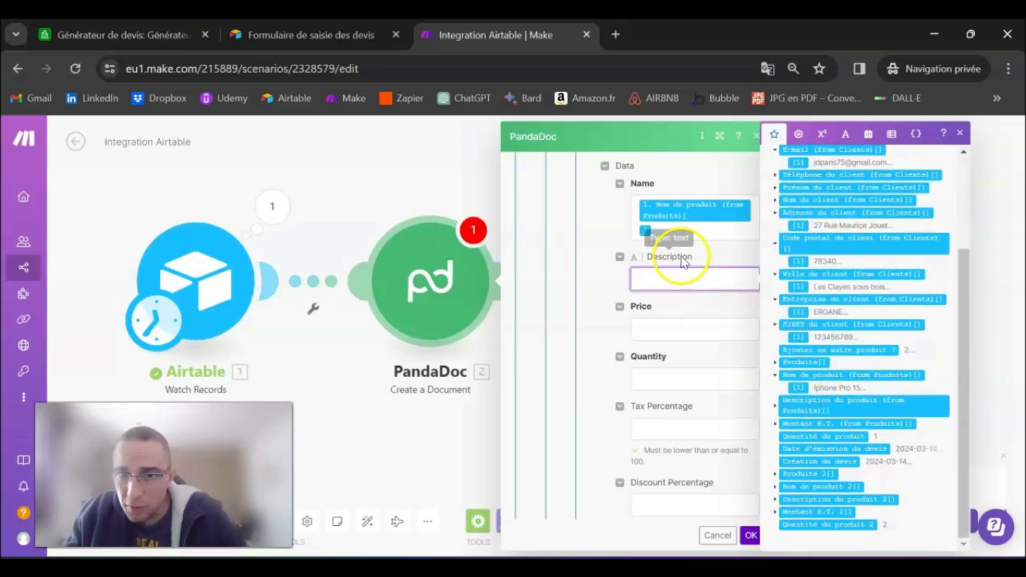
pyautogui.click(776, 406)
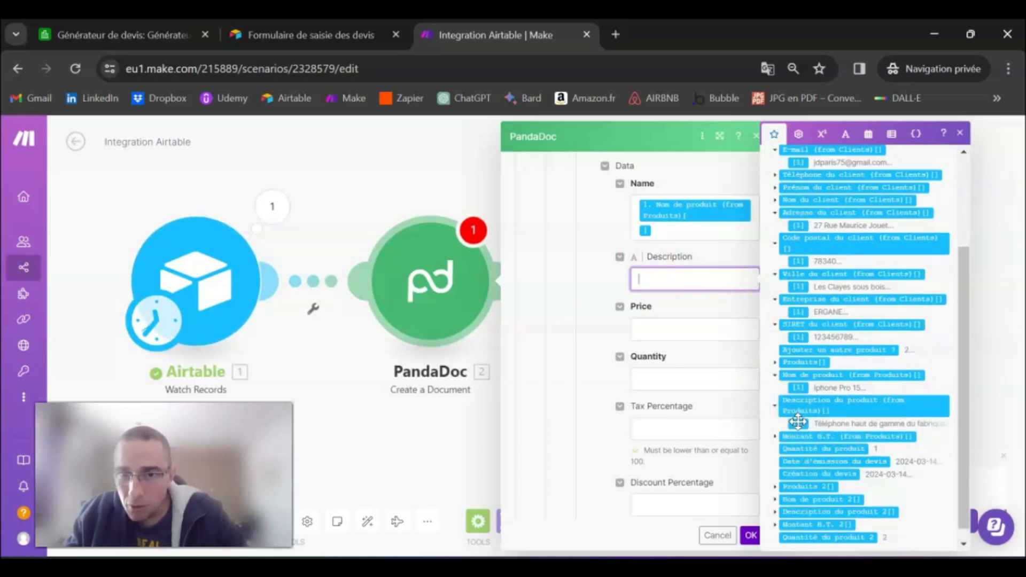
pyautogui.click(798, 422)
# Map the first row's price to the first Montant H.T. (from Produits) value and its quantity to Quantité du produit
pyautogui.click(660, 349)
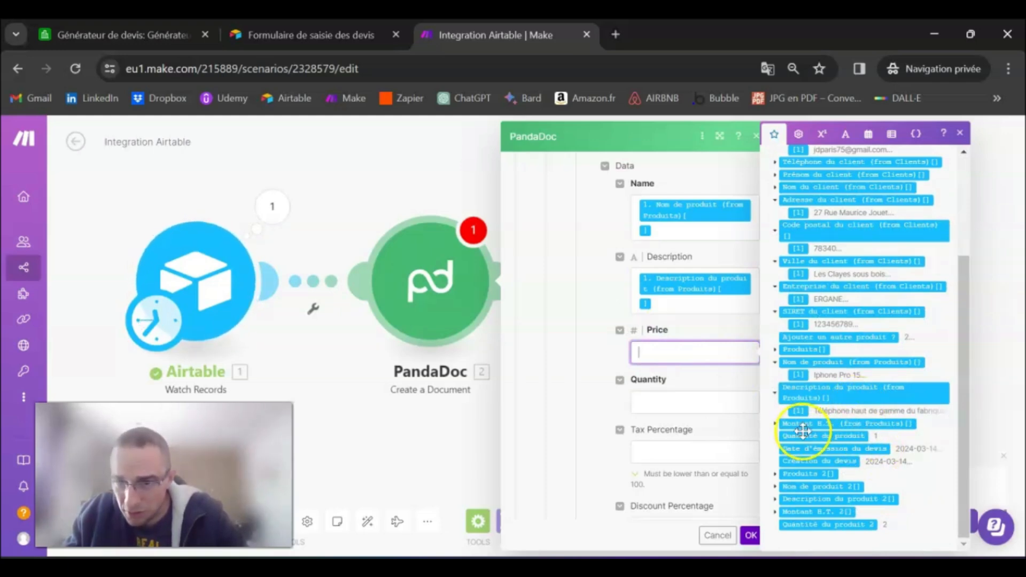
pyautogui.click(776, 423)
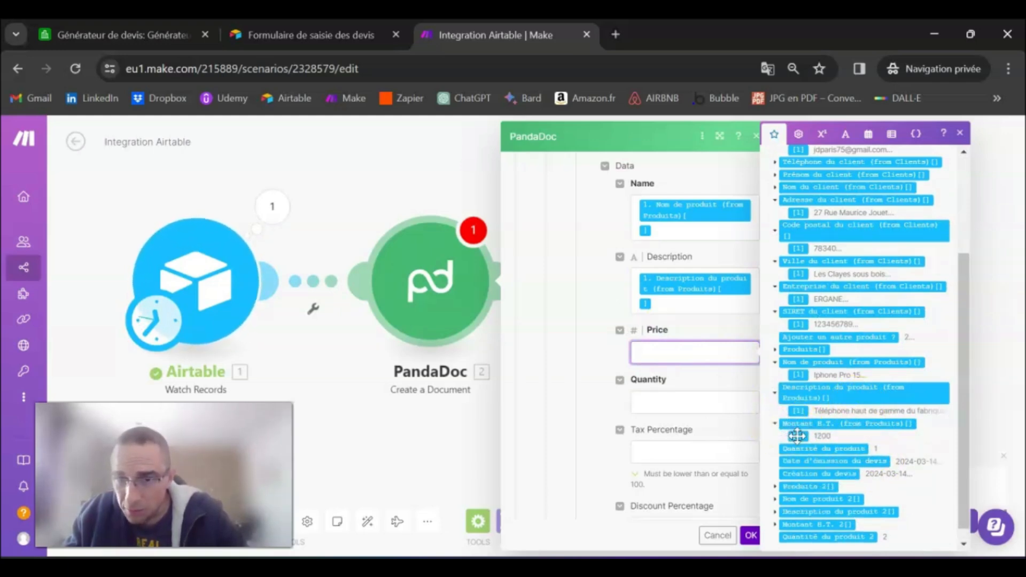
pyautogui.click(798, 436)
pyautogui.click(668, 422)
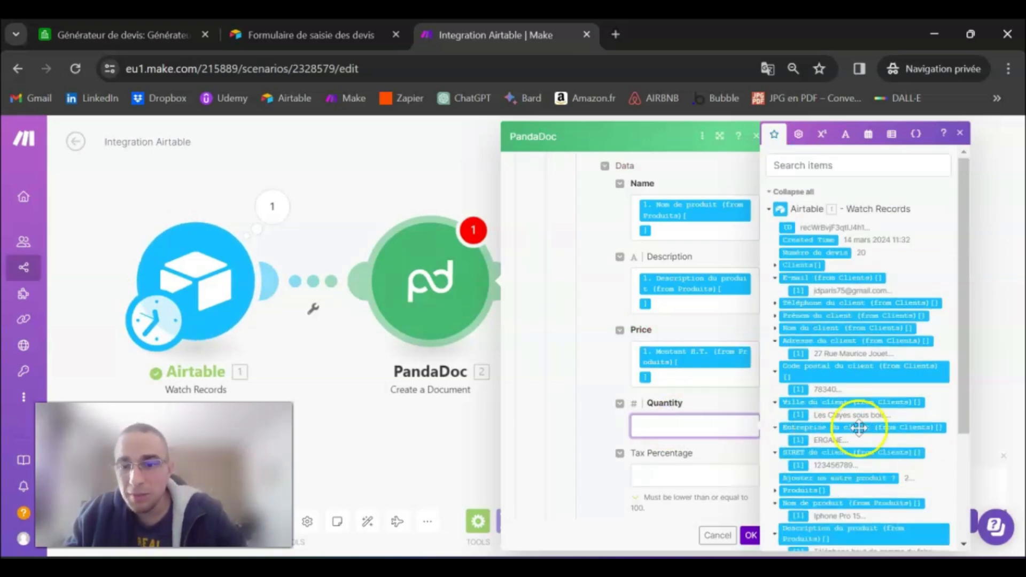
pyautogui.scroll(-3, 863, 425)
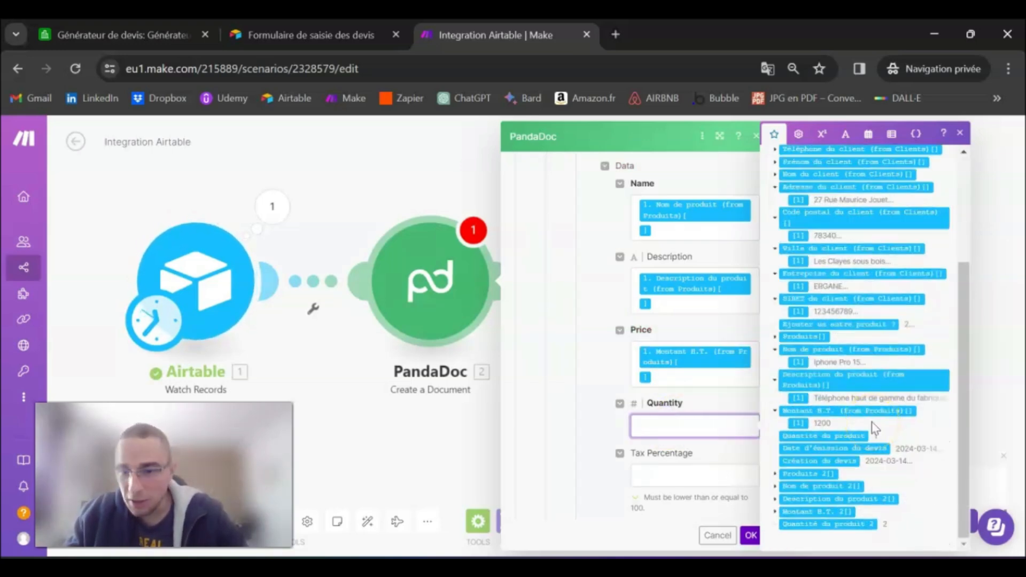
pyautogui.click(823, 435)
# Add a second section row and map its name to the first value of Nom de produit 2
pyautogui.scroll(-6, 694, 466)
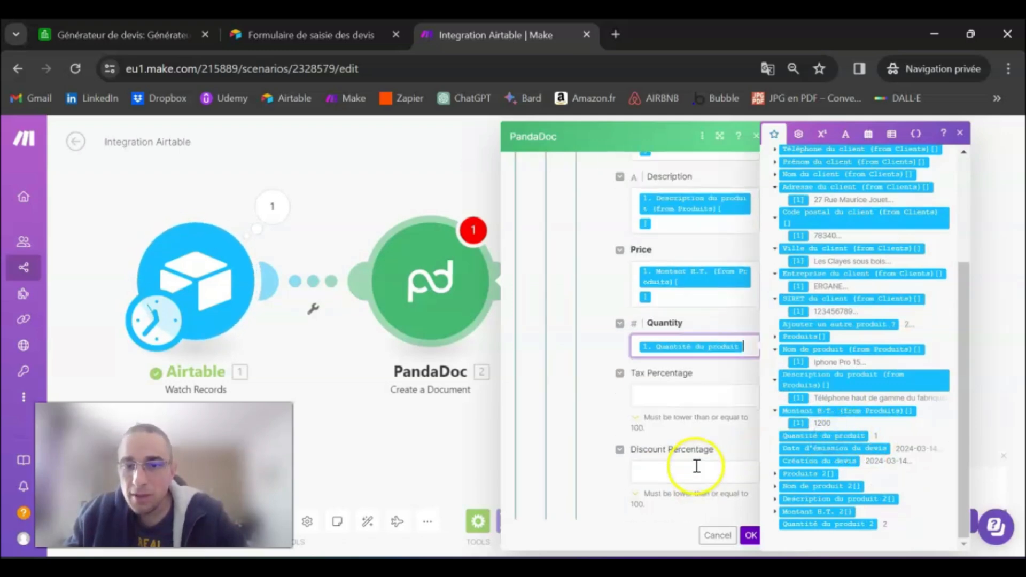
pyautogui.click(644, 305)
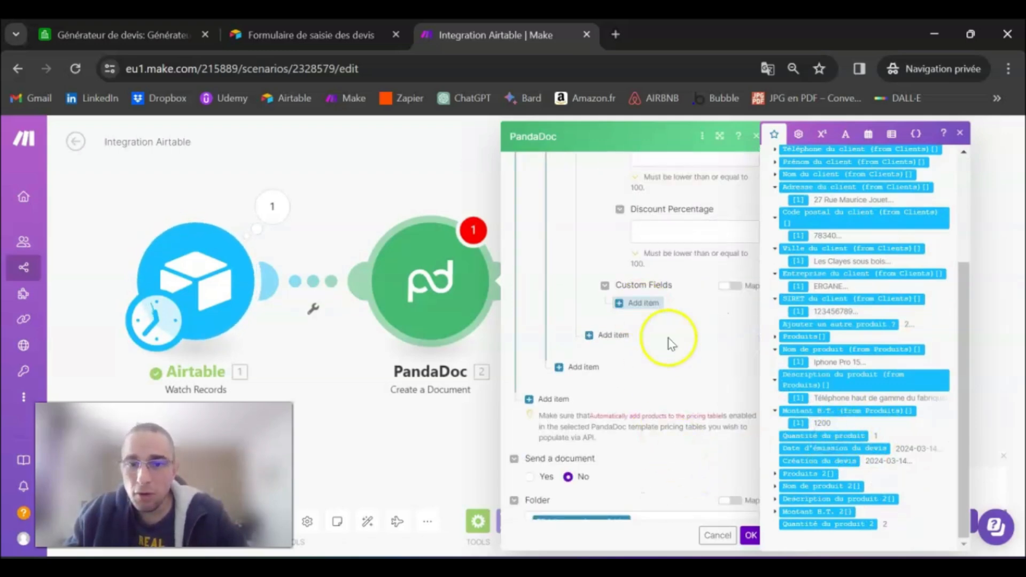
pyautogui.click(619, 335)
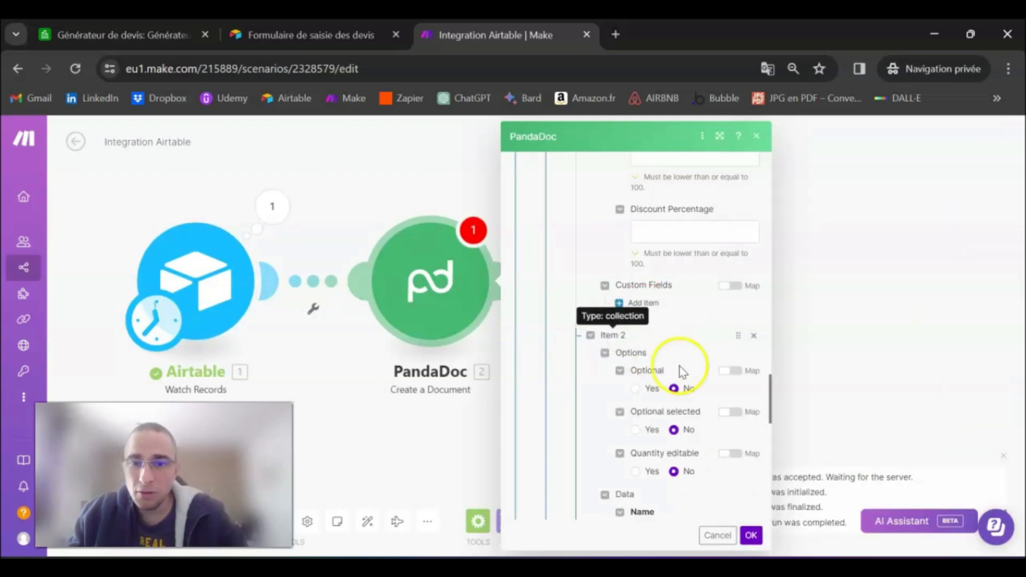
pyautogui.scroll(-2, 674, 344)
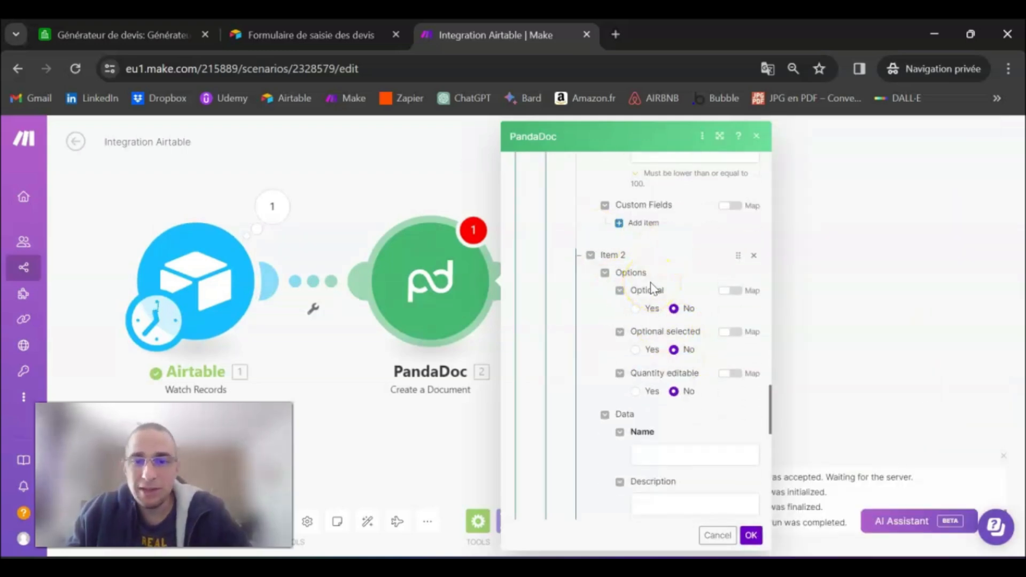
pyautogui.scroll(-5, 652, 288)
pyautogui.click(671, 208)
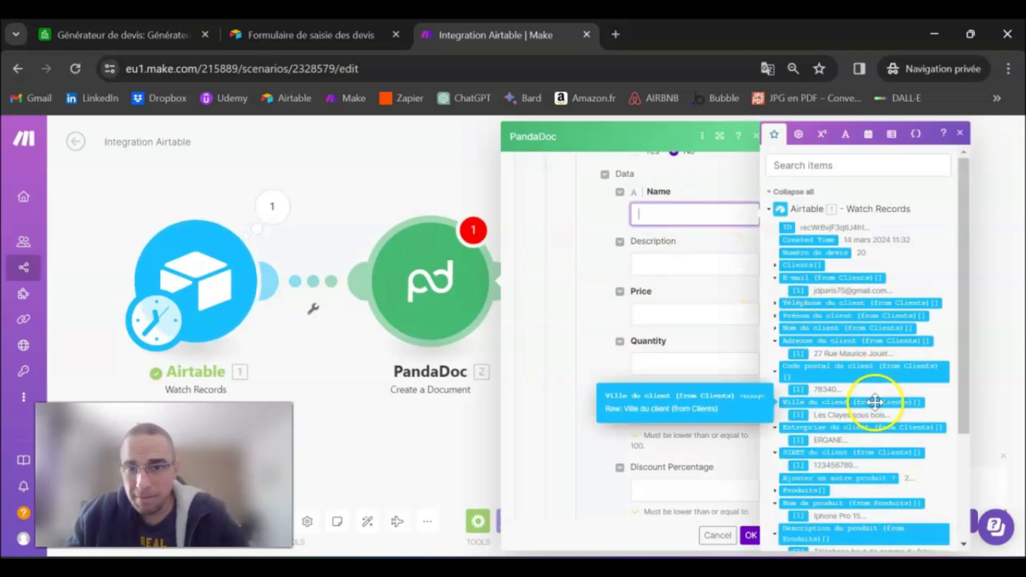
pyautogui.scroll(-2, 889, 412)
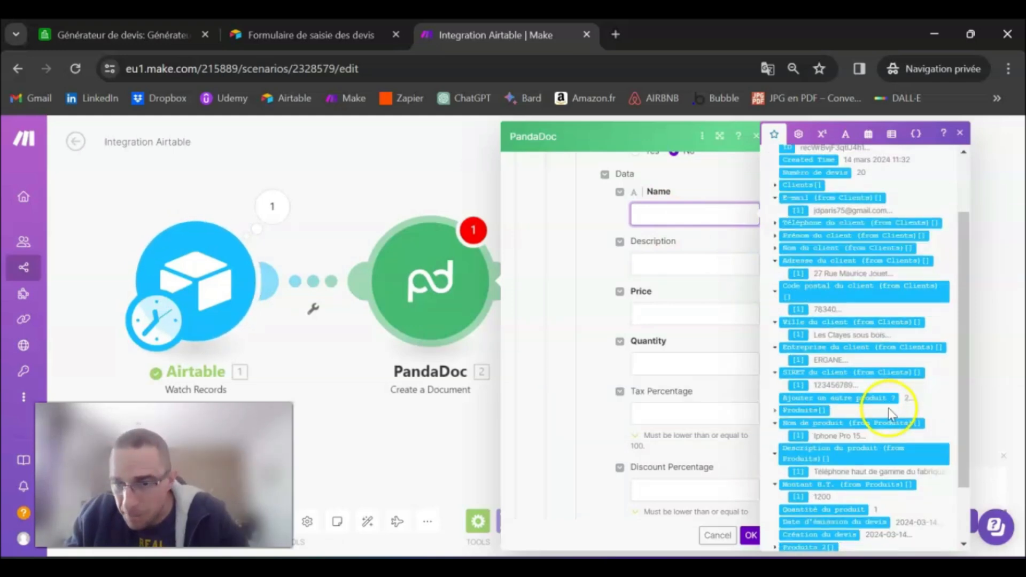
pyautogui.scroll(-2, 889, 412)
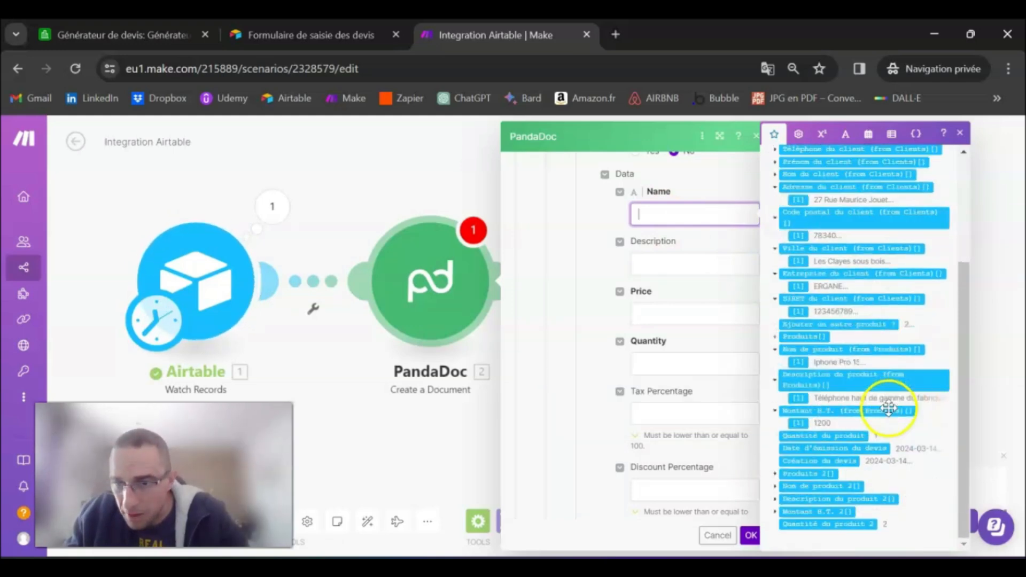
pyautogui.click(776, 474)
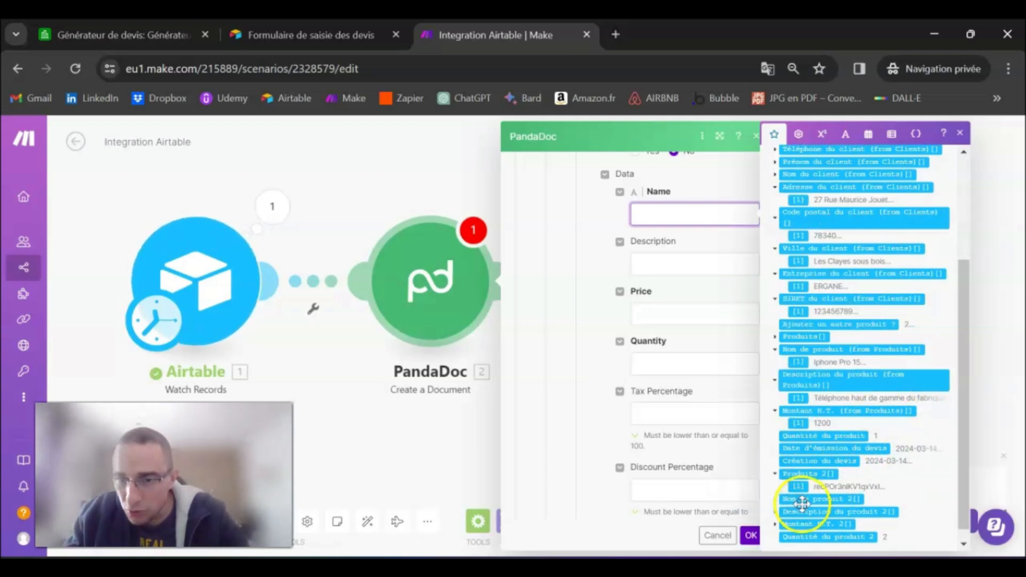
pyautogui.click(777, 499)
pyautogui.click(800, 511)
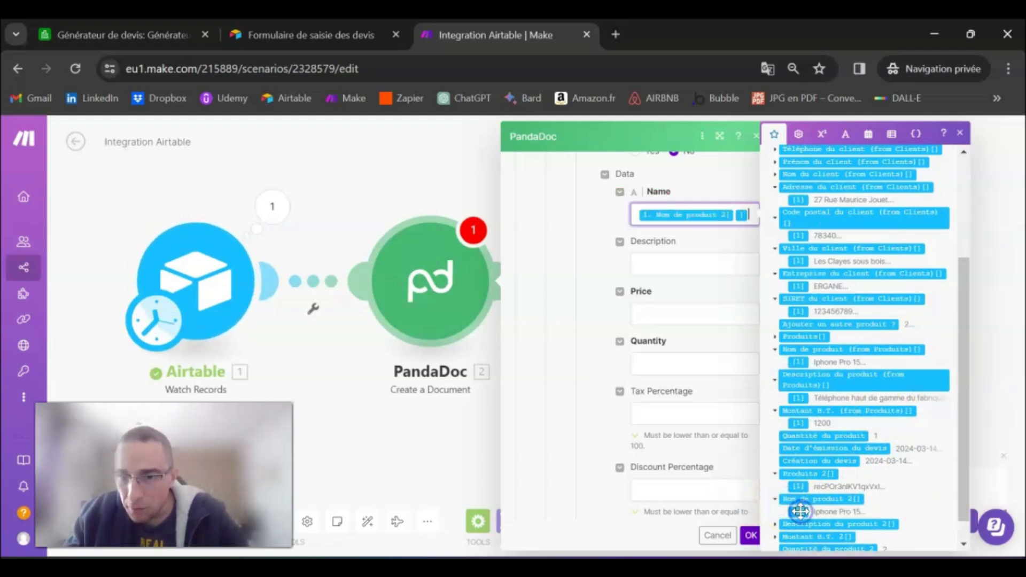
# Map the second row's description to the first value of Description du produit 2
pyautogui.click(673, 263)
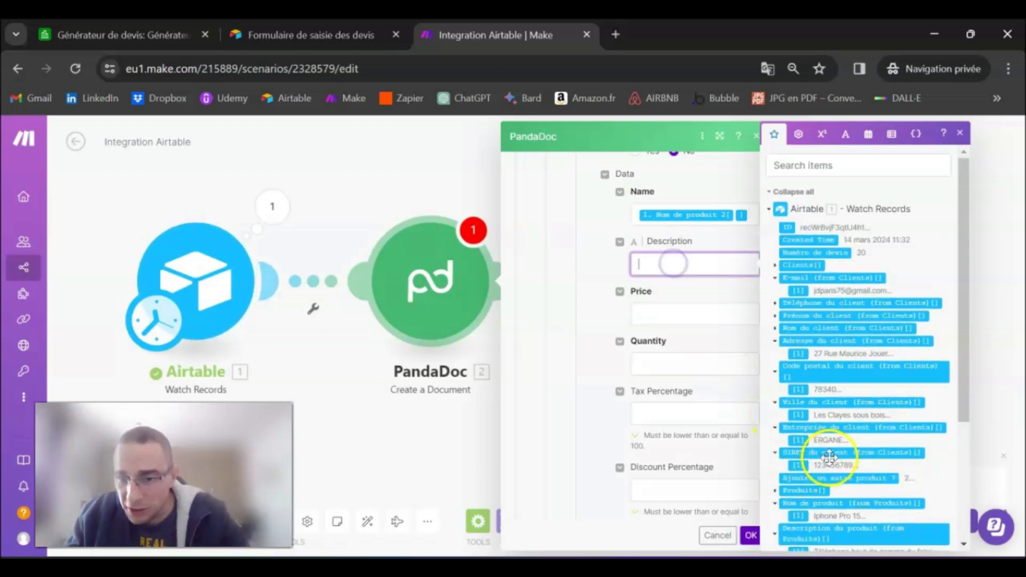
pyautogui.scroll(-5, 848, 457)
pyautogui.click(776, 500)
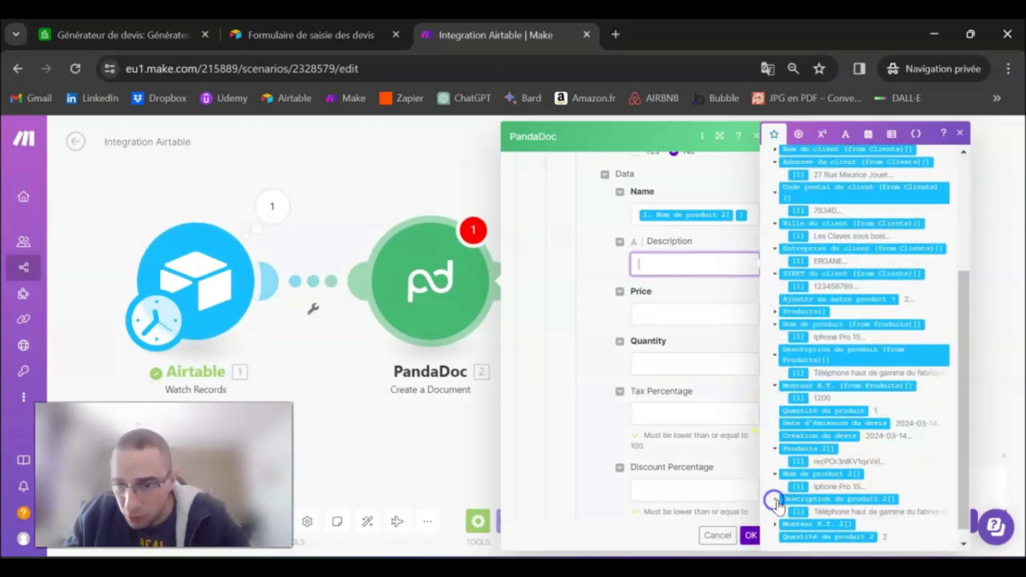
pyautogui.click(802, 512)
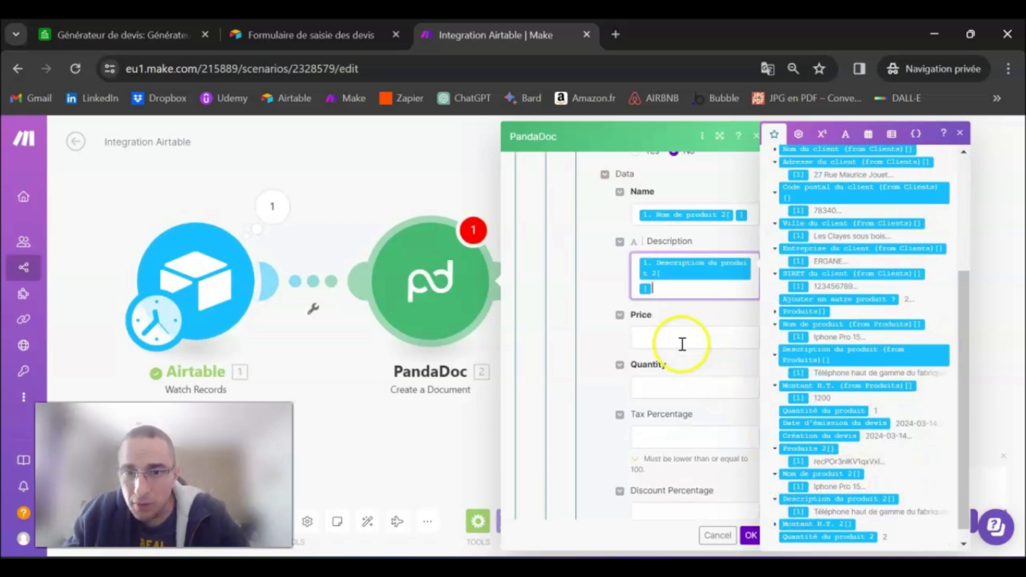
# Map the second row's price to the first Montant H.T. 2 value and quantity to Quantité du produit 2, and save the PandaDoc module
pyautogui.click(690, 338)
pyautogui.scroll(-5, 834, 458)
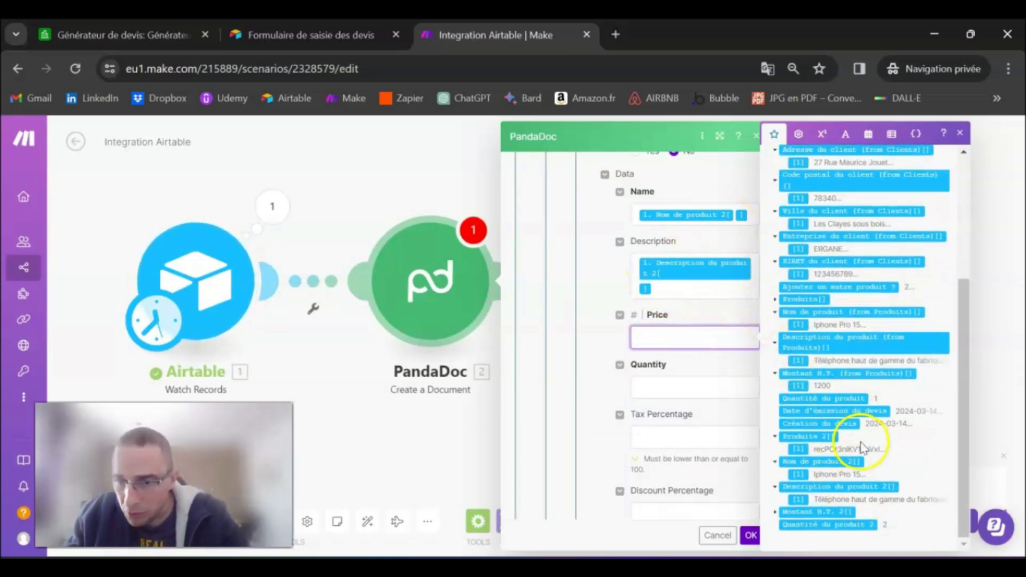
pyautogui.click(776, 514)
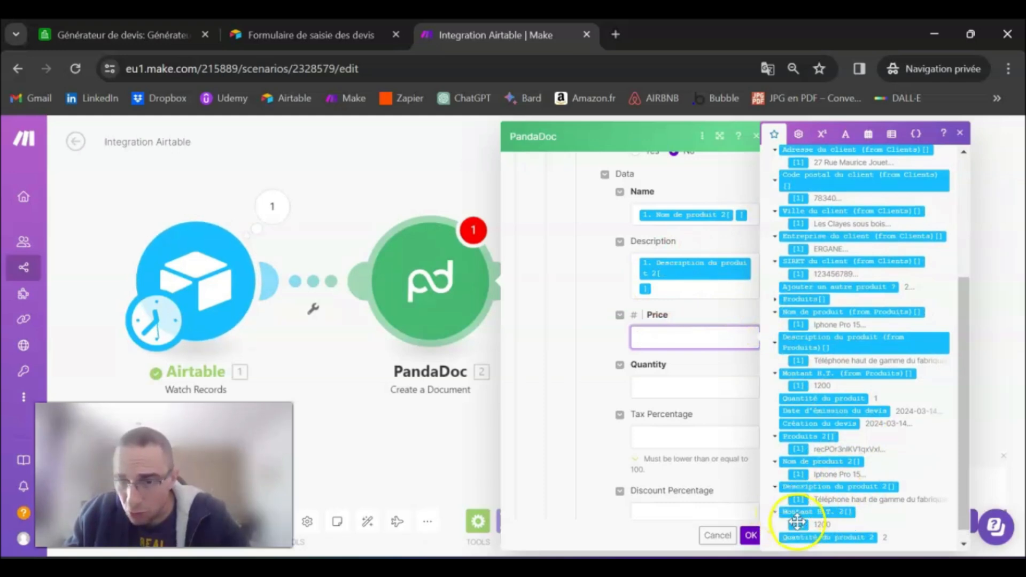
pyautogui.click(802, 524)
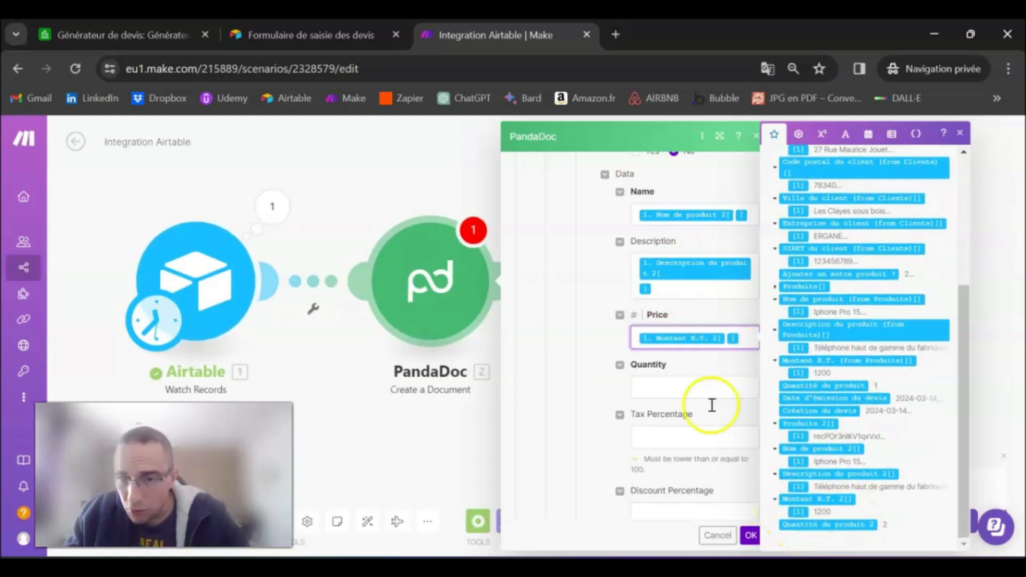
pyautogui.click(676, 390)
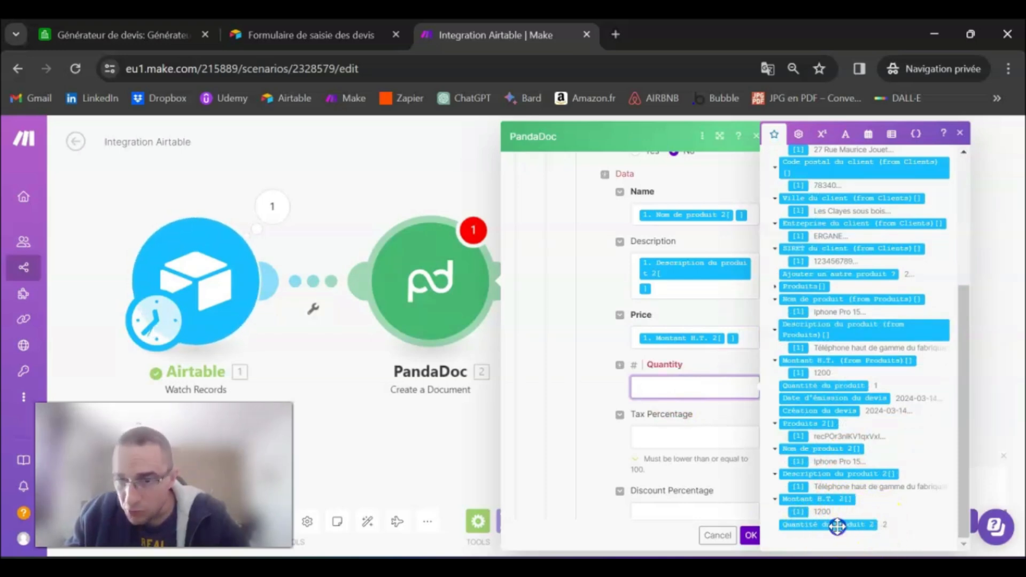
pyautogui.click(835, 526)
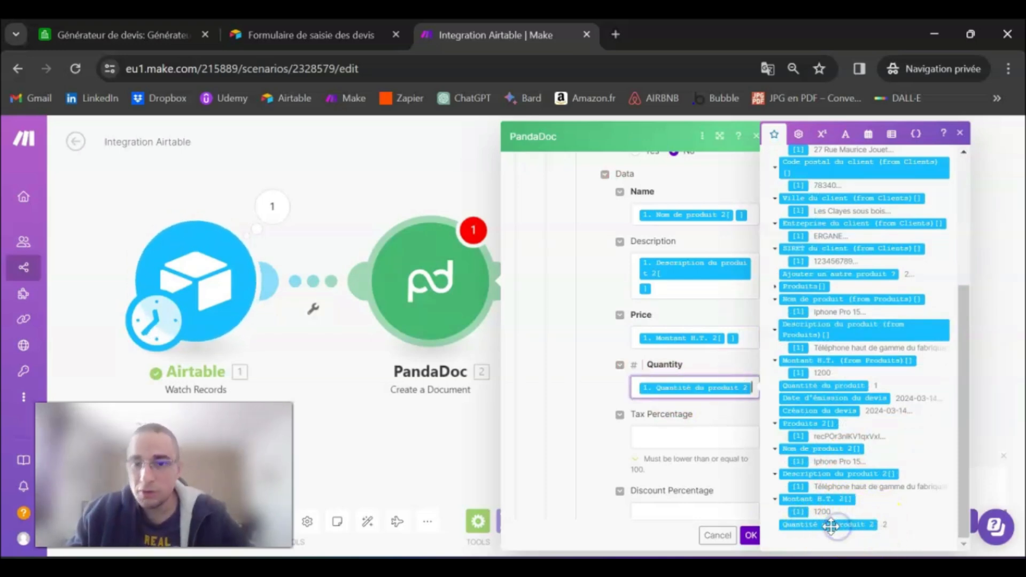
pyautogui.click(751, 536)
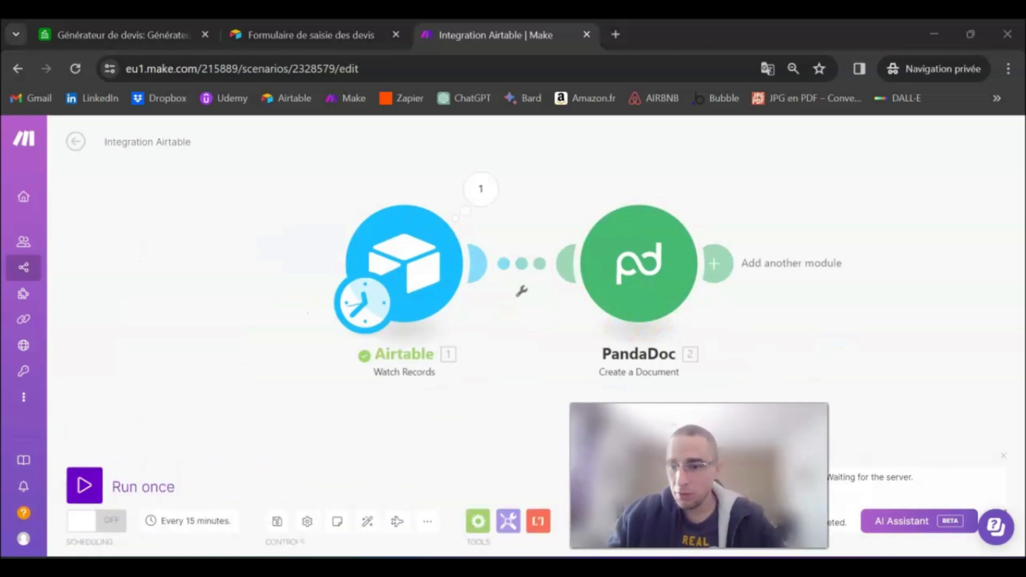
# Close the submitted form, switch to the Airtable base and delete the existing quote record from Liste des devis
pyautogui.click(95, 476)
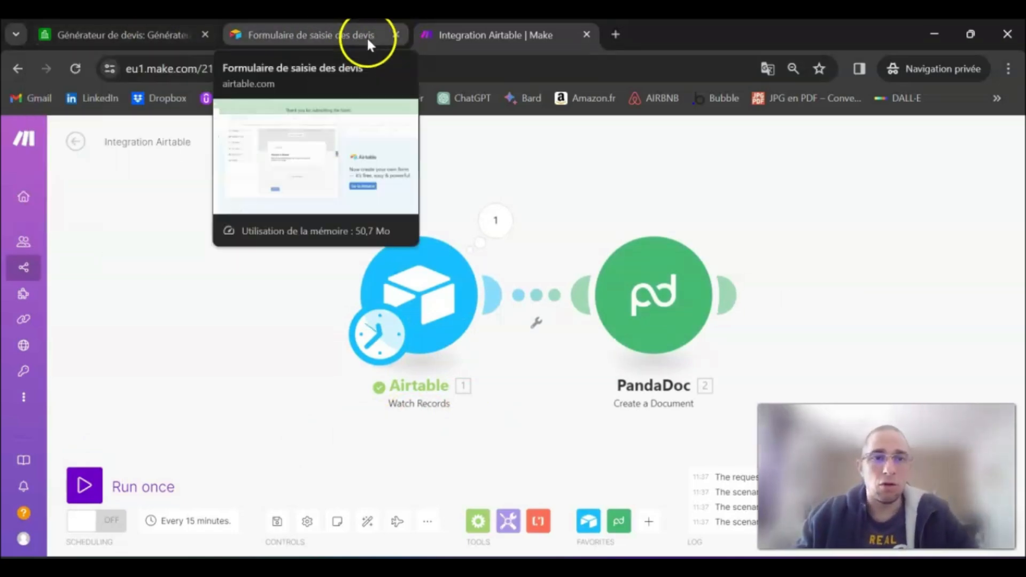
pyautogui.click(396, 34)
pyautogui.click(141, 31)
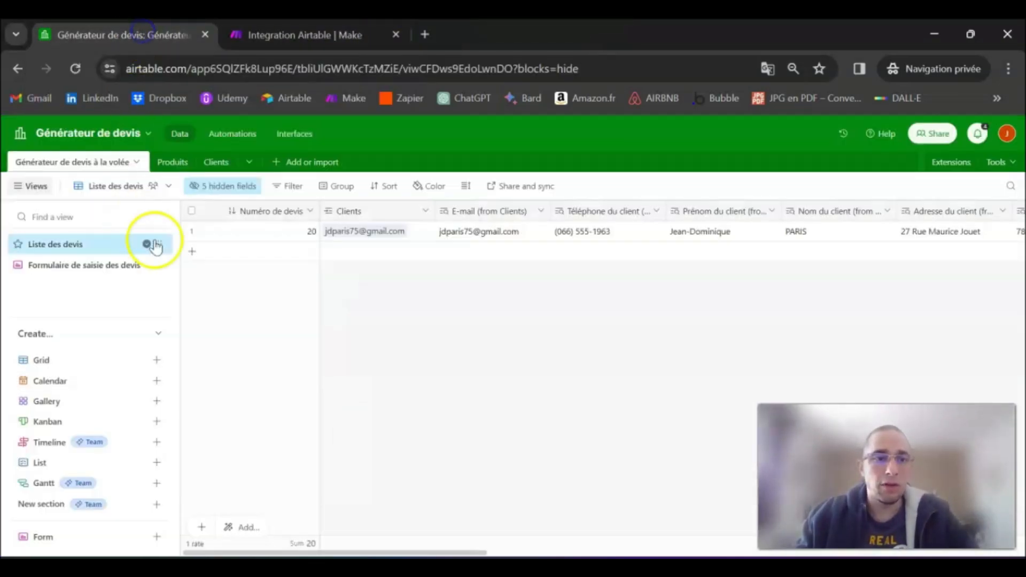
pyautogui.rightClick(194, 236)
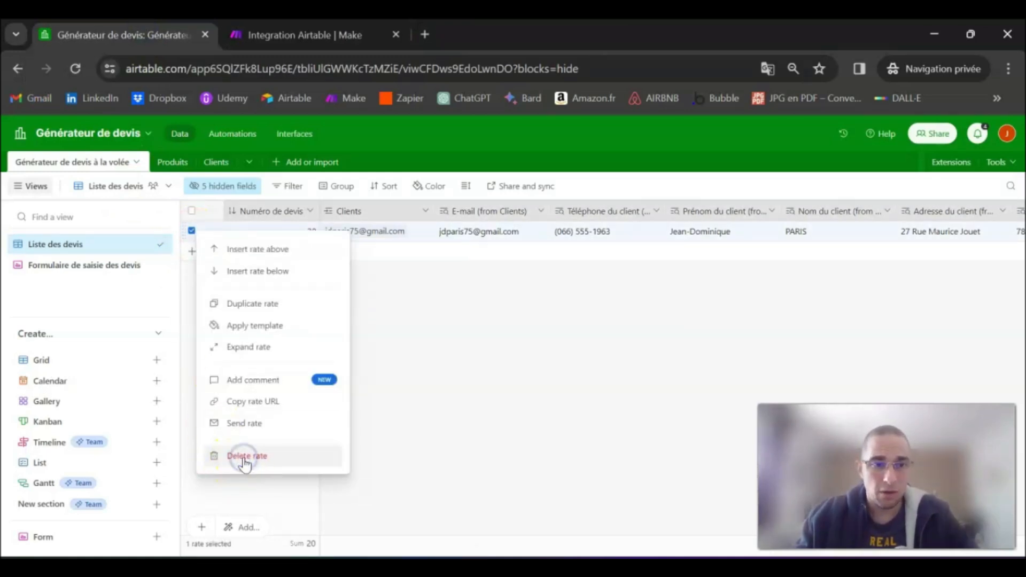
pyautogui.click(244, 452)
# Select the Formulaire de saisie des devis view and open its shared form in a new tab
pyautogui.click(90, 267)
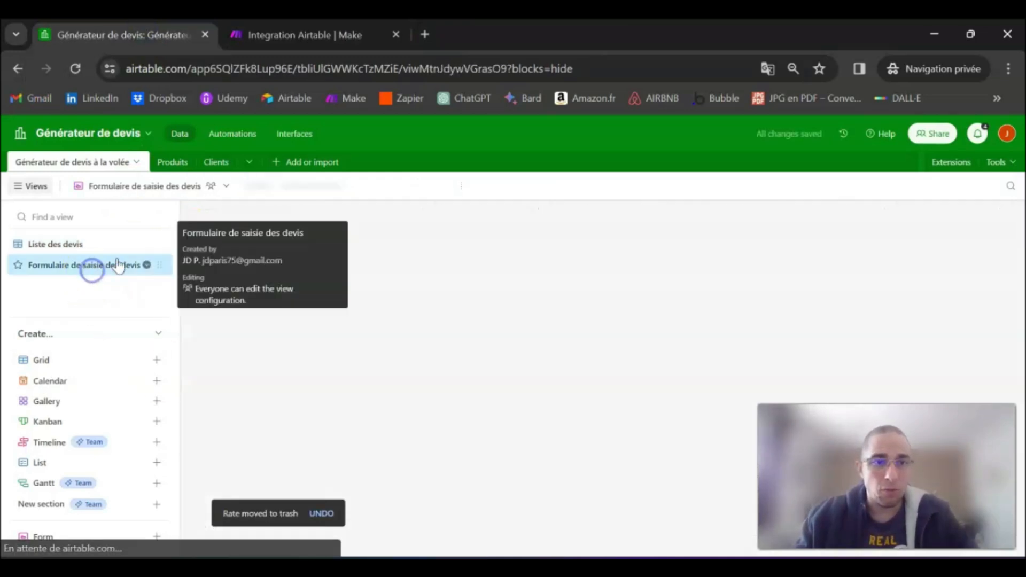
pyautogui.click(347, 186)
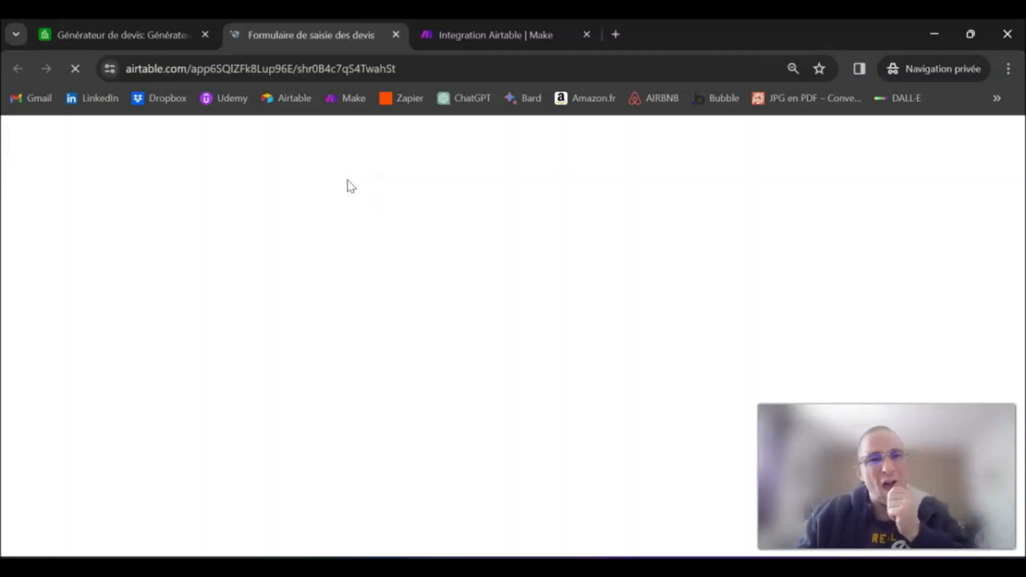
# Fill in the quote form with the existing client, the product Iphone Pro 15 and a quantity of 1
pyautogui.click(356, 254)
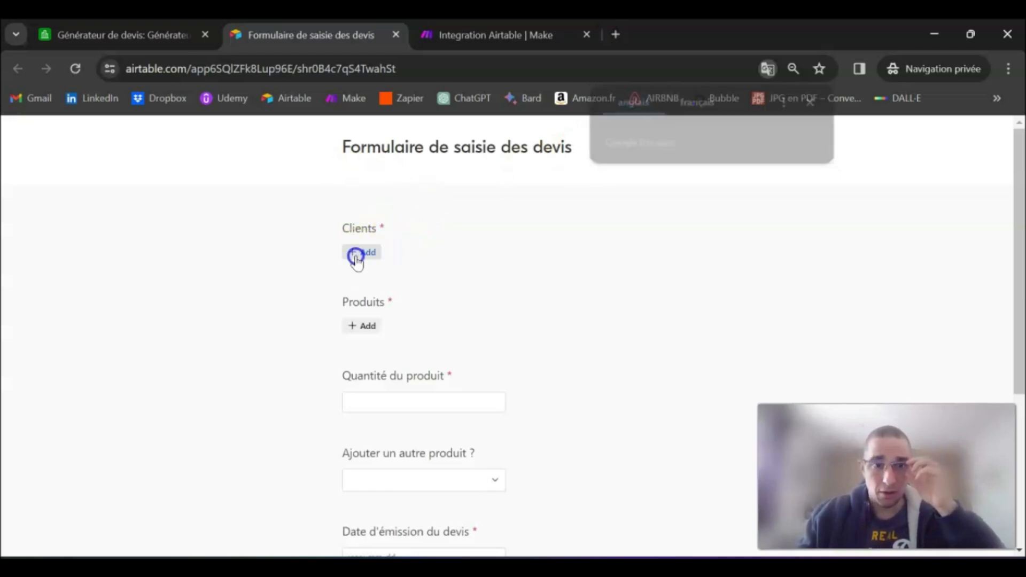
pyautogui.click(416, 184)
pyautogui.click(361, 326)
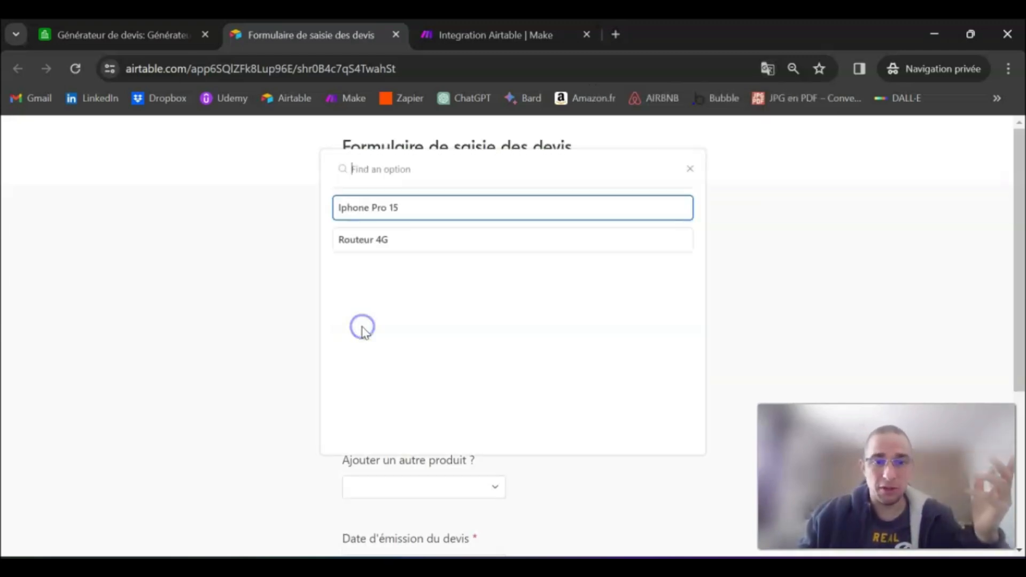
pyautogui.click(410, 208)
pyautogui.click(376, 414)
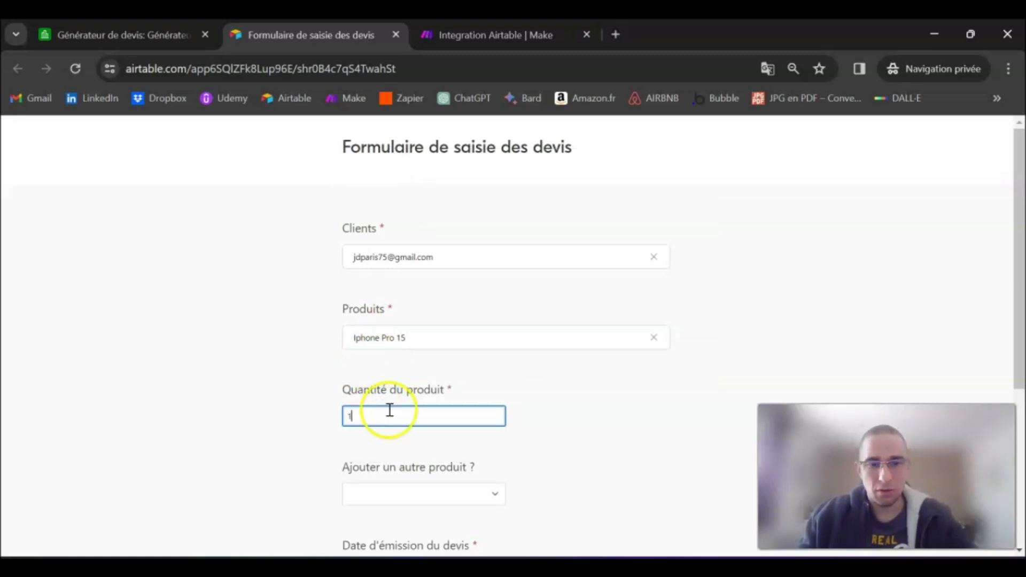
pyautogui.write('1')
# Choose 2 for adding another product, select Routeur 4G as Produits 2 and set its quantity to 3
pyautogui.scroll(-3, 393, 385)
pyautogui.click(400, 334)
pyautogui.click(382, 397)
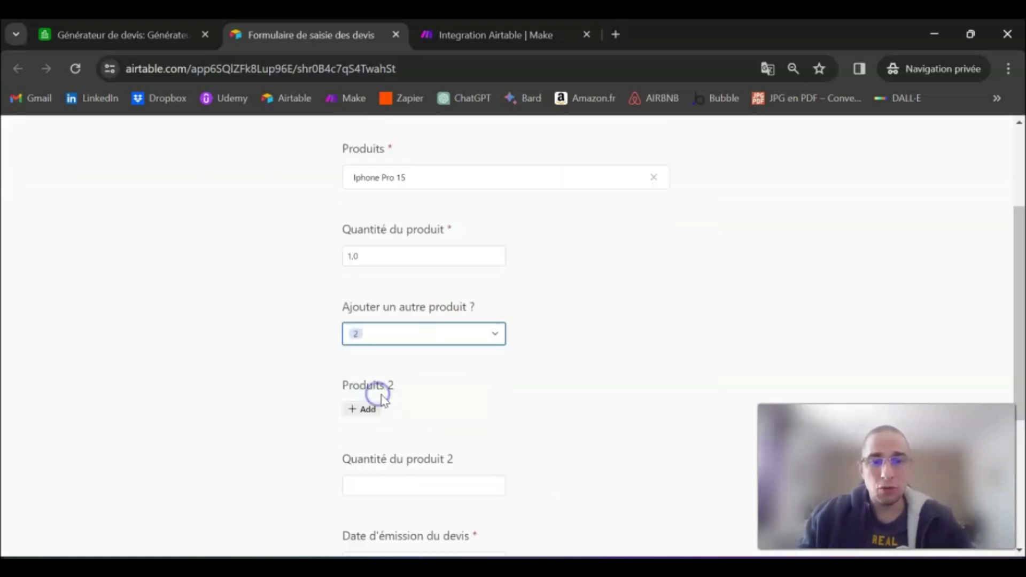
pyautogui.click(386, 303)
pyautogui.scroll(-3, 404, 391)
pyautogui.click(391, 337)
# Set the quote's issue date to 2024-03-14 and submit the form
pyautogui.click(380, 408)
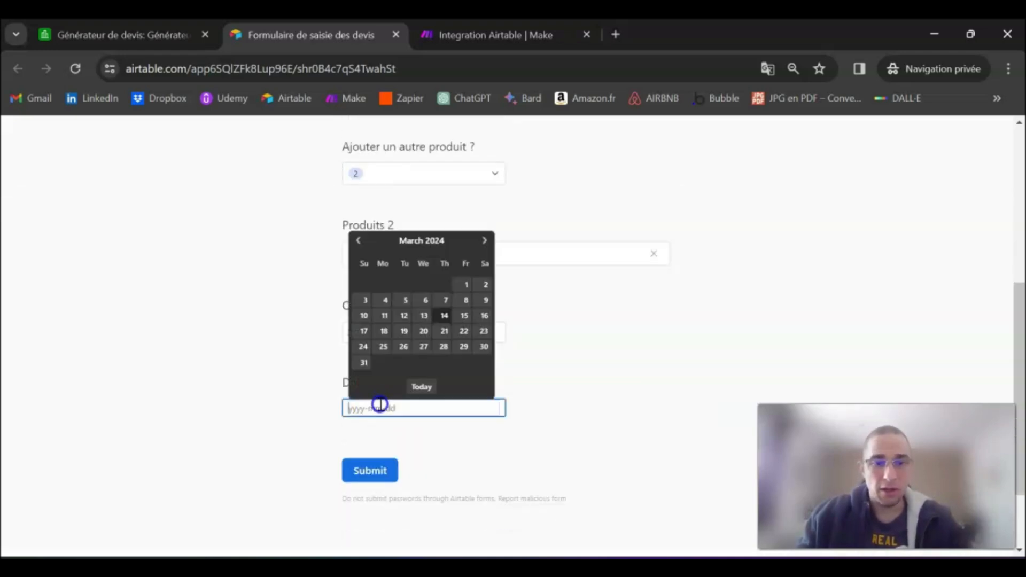
pyautogui.click(440, 319)
pyautogui.click(374, 470)
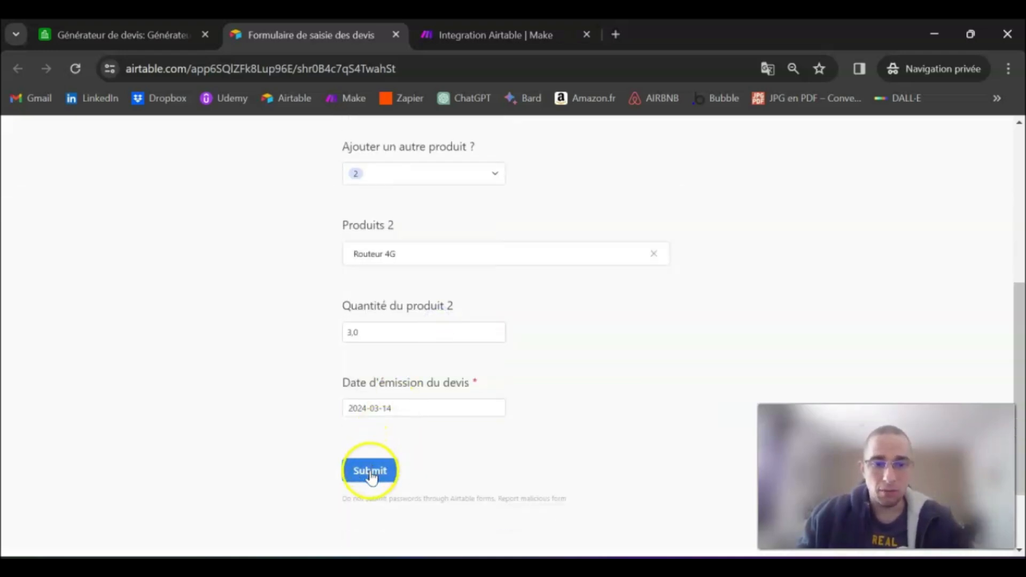
# Check the submitted quote record in the Liste des devis view and switch to the Make scenario
pyautogui.click(134, 42)
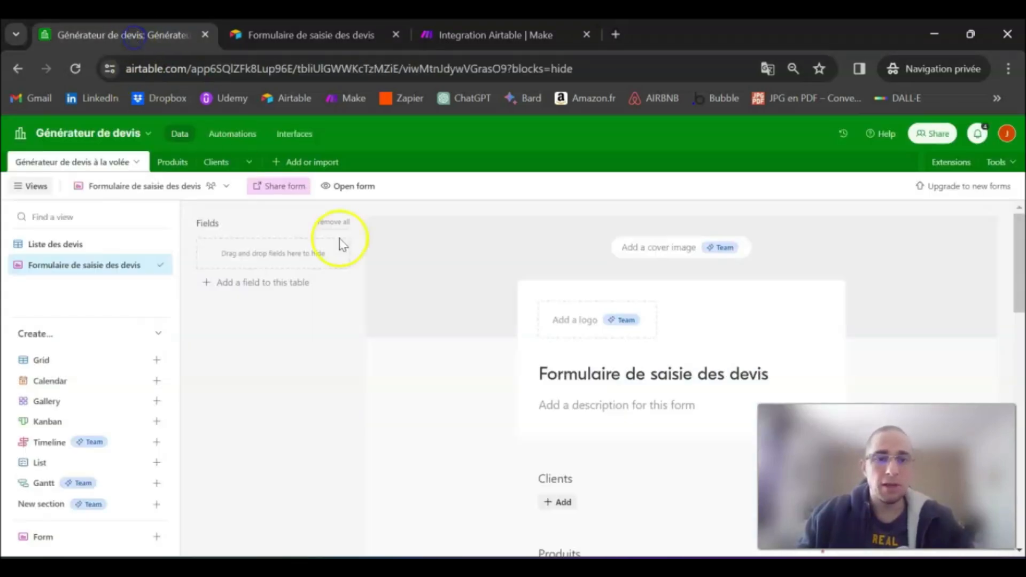
pyautogui.click(65, 242)
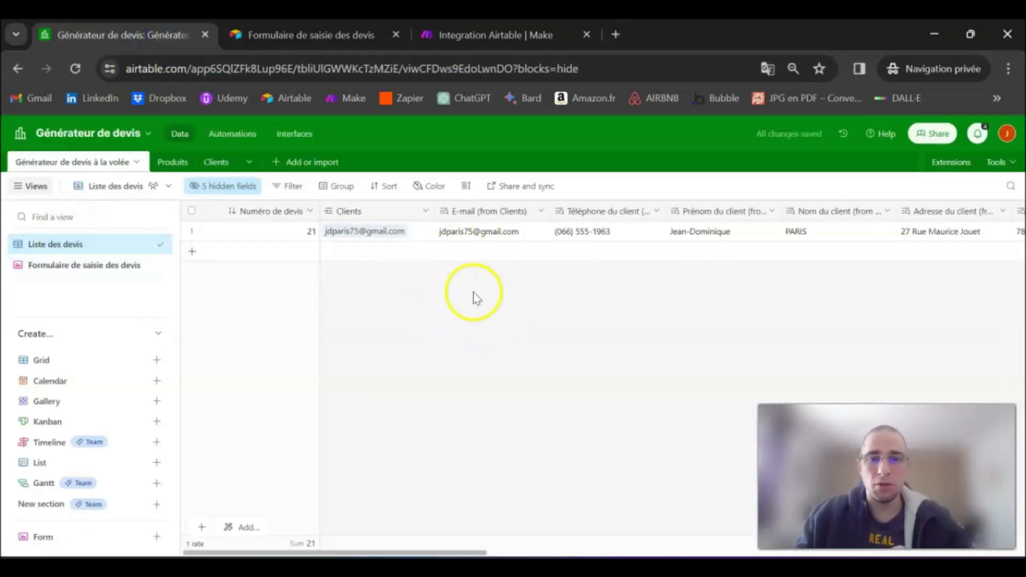
pyautogui.click(468, 34)
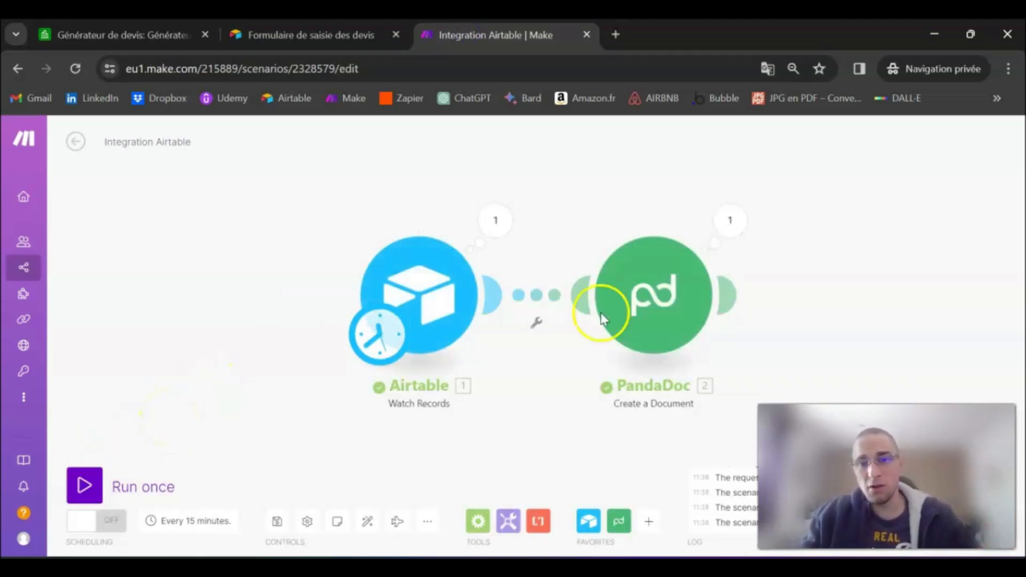
# Switch to PandaDoc and review the TEST - Modèle de devis template from its header to its signature area
pyautogui.click(310, 567)
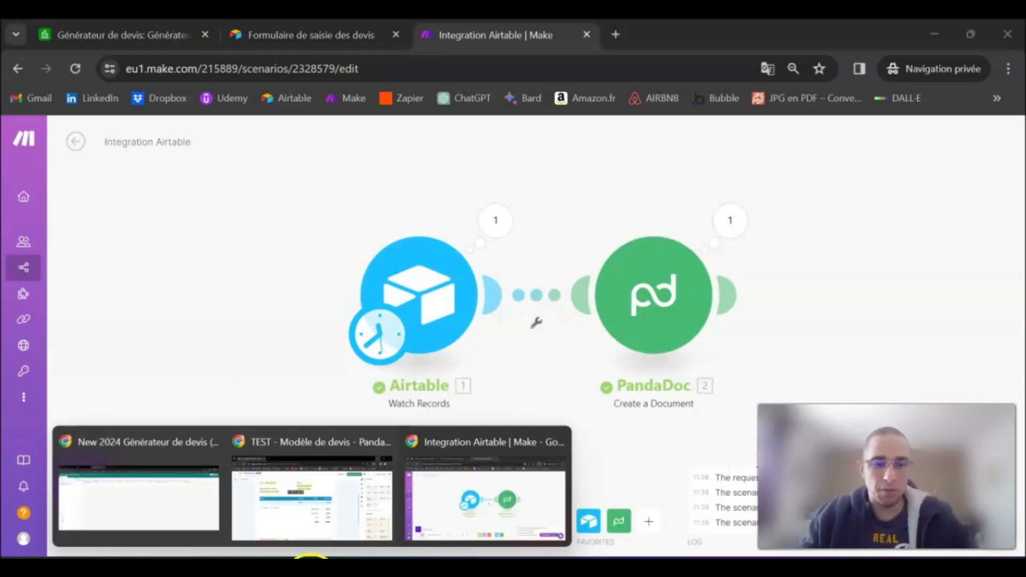
pyautogui.click(310, 516)
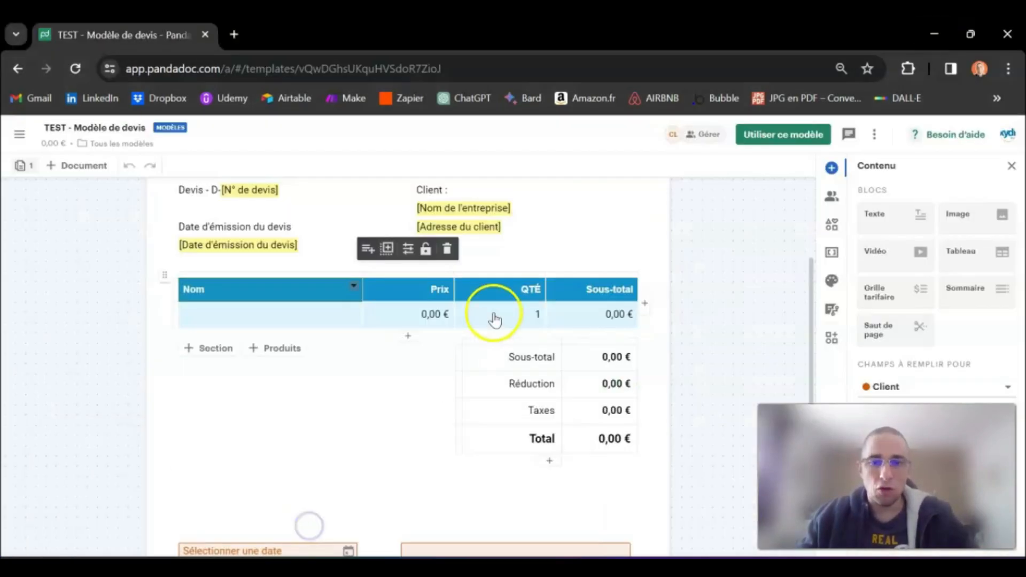
pyautogui.scroll(-7, 503, 320)
pyautogui.scroll(7, 503, 326)
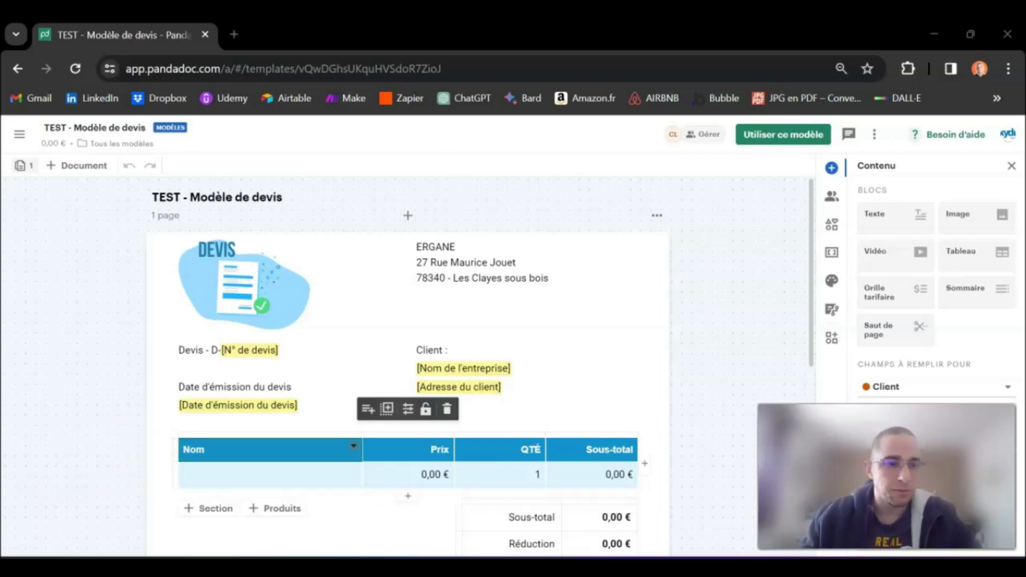
pyautogui.click(289, 337)
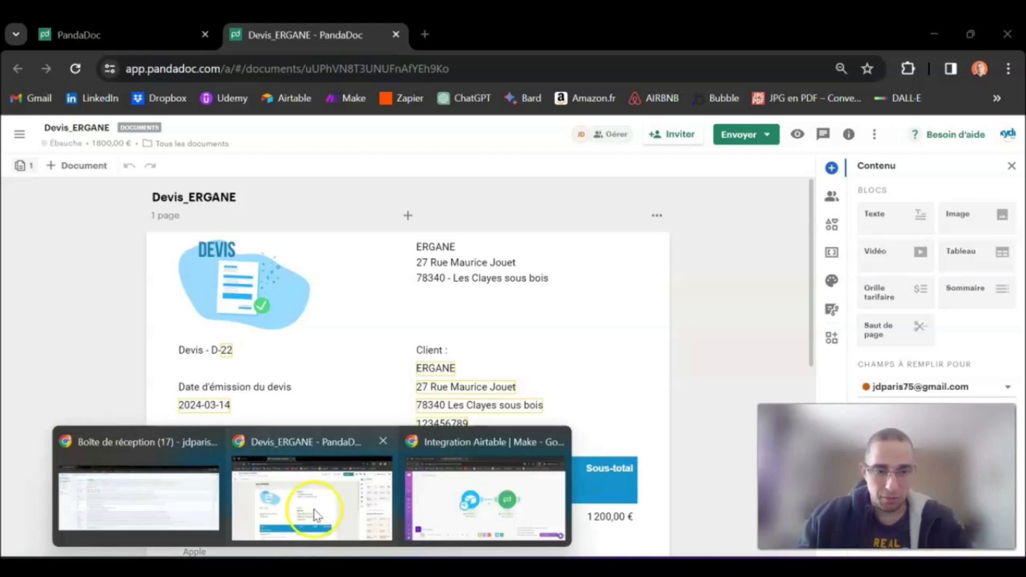
# Place the Airtable quote list and the generated Devis_ERGANE document in PandaDoc side by side
pyautogui.click(315, 512)
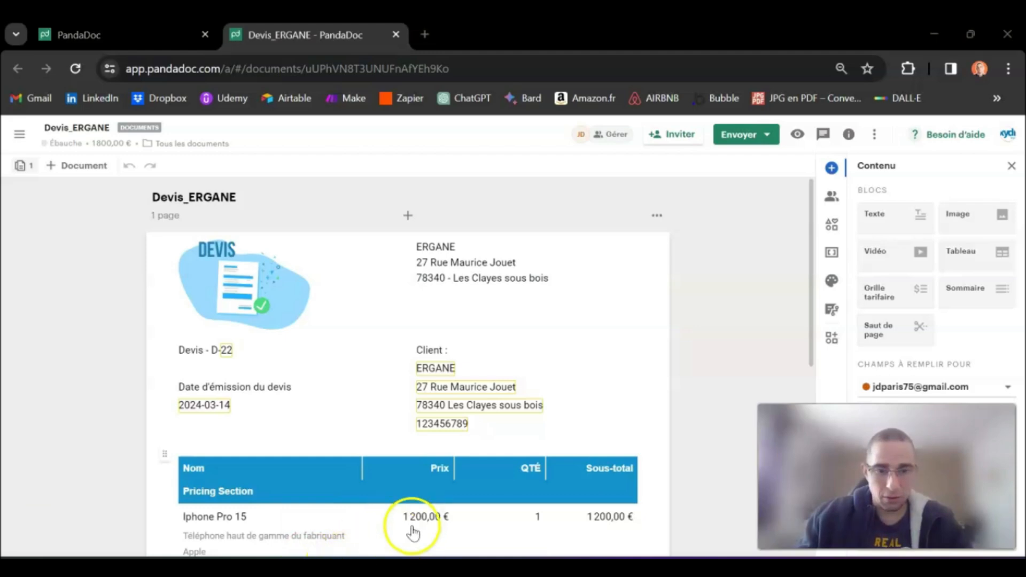
pyautogui.moveTo(314, 567)
pyautogui.click(511, 513)
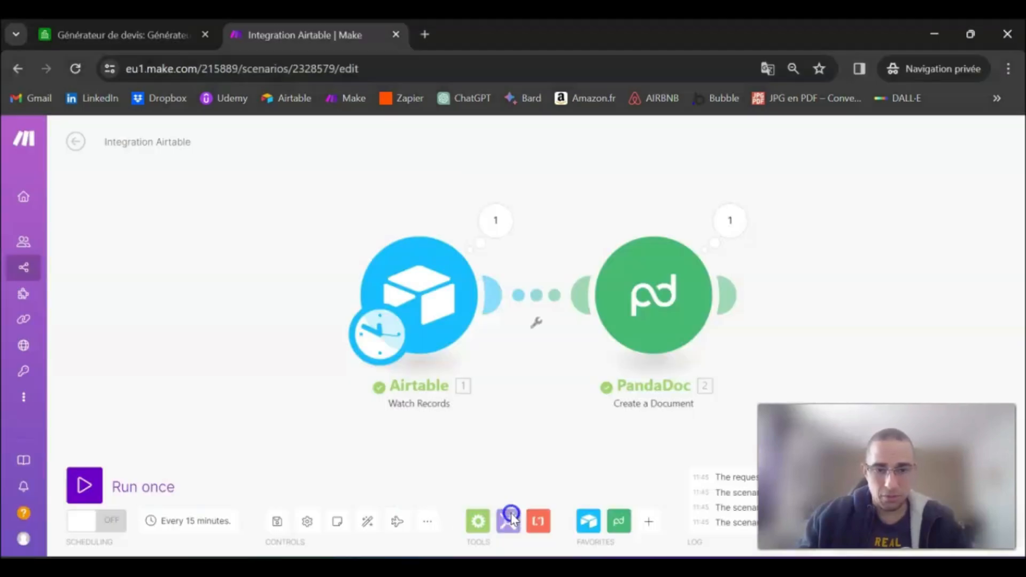
pyautogui.click(101, 32)
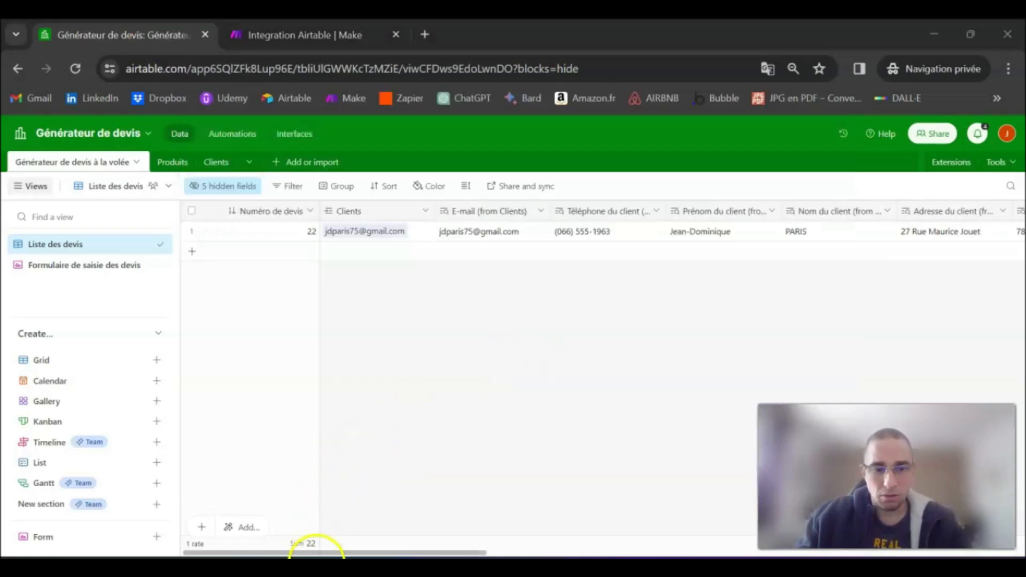
pyautogui.moveTo(485, 34); pyautogui.dragTo(1, 176)
pyautogui.click(718, 238)
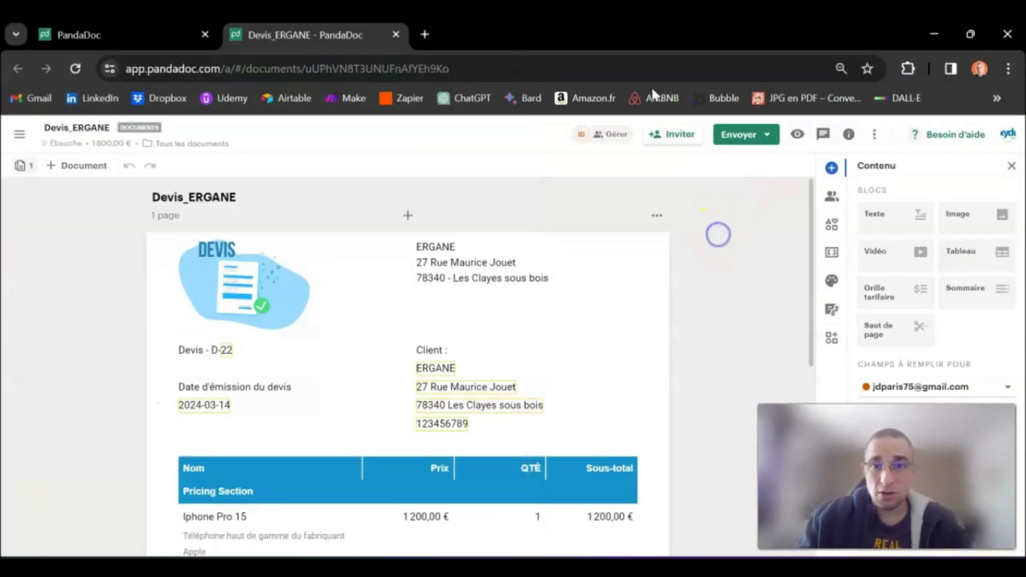
pyautogui.moveTo(639, 25); pyautogui.dragTo(1025, 235)
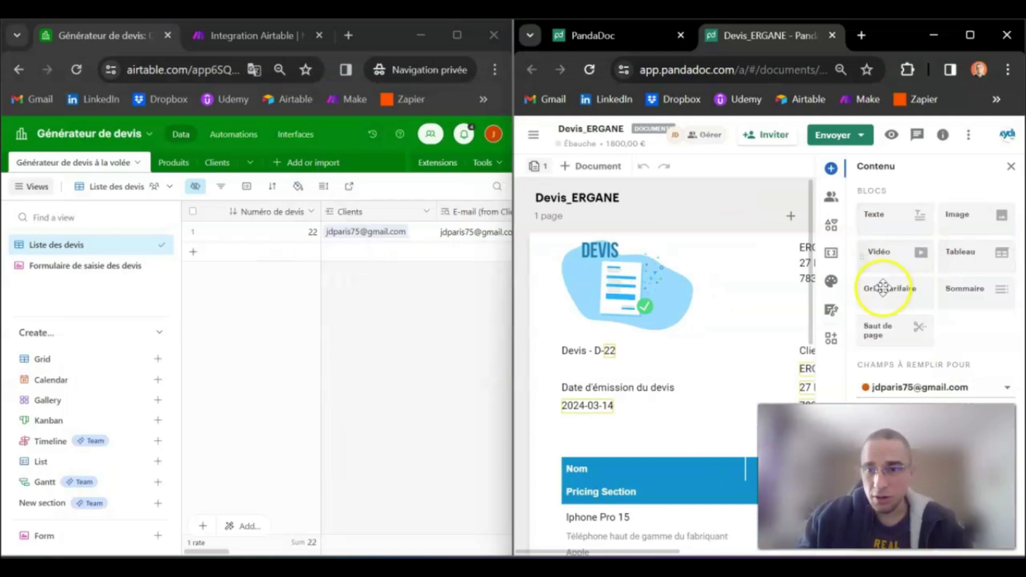
# Compare the client details and product lines in Devis_ERGANE with the Airtable quote record
pyautogui.click(1011, 167)
pyautogui.scroll(-2, 710, 344)
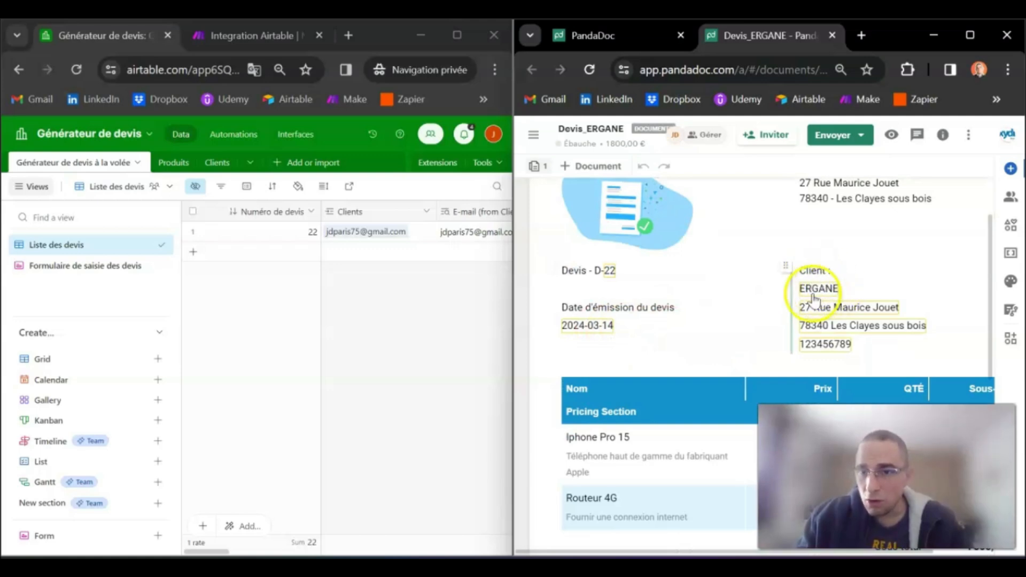
pyautogui.click(234, 553)
pyautogui.moveTo(234, 553); pyautogui.dragTo(284, 553)
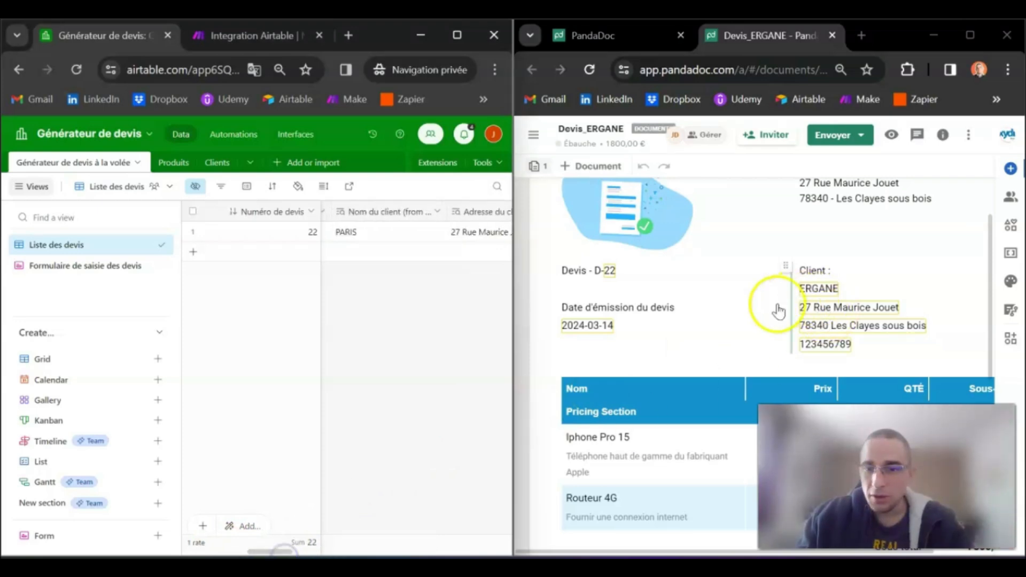
pyautogui.scroll(-2, 784, 308)
pyautogui.scroll(-1, 784, 308)
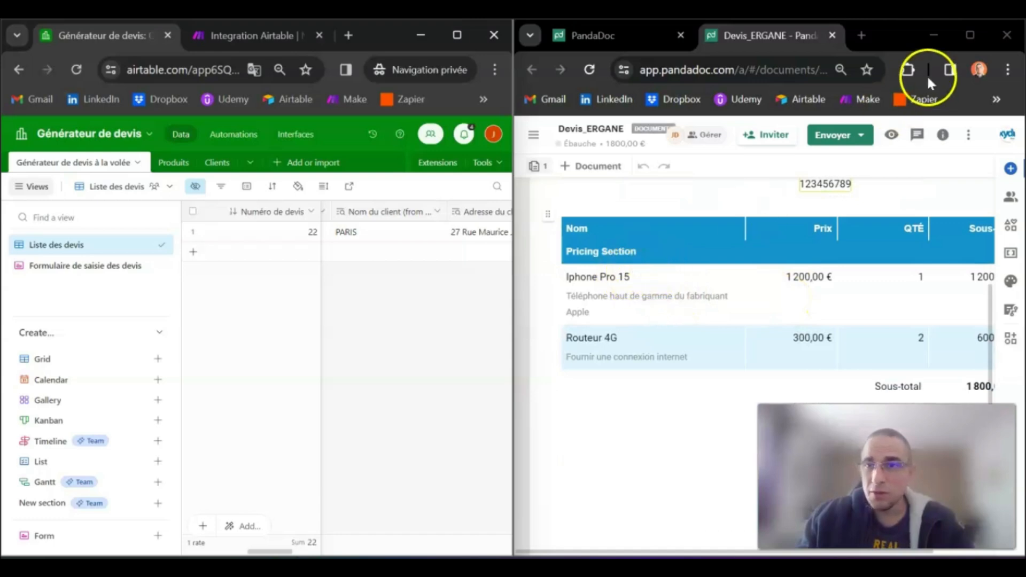
# Maximize the Devis_ERGANE document and examine its product lines, totals, and date and signature fields
pyautogui.click(970, 34)
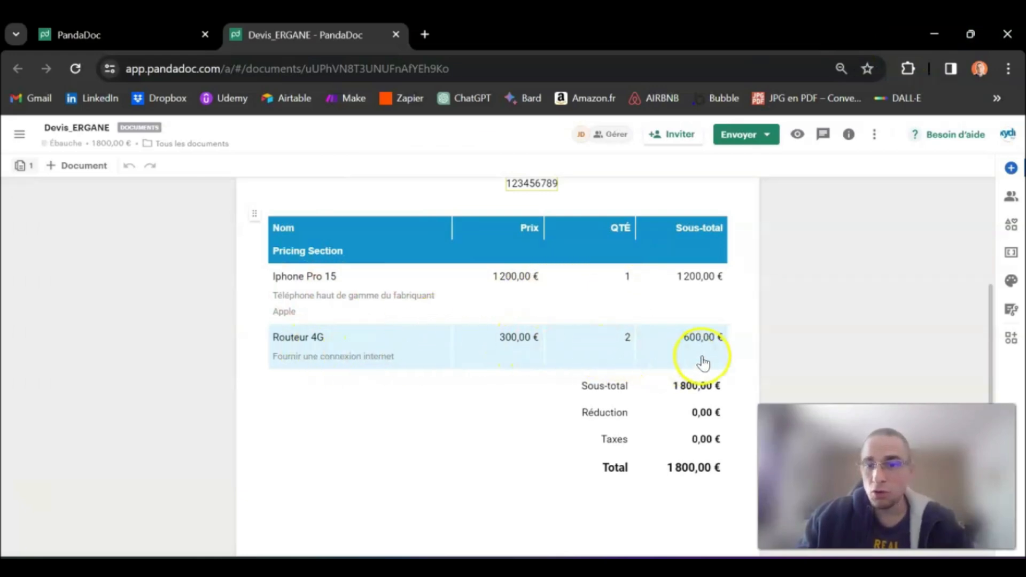
pyautogui.scroll(-2, 710, 369)
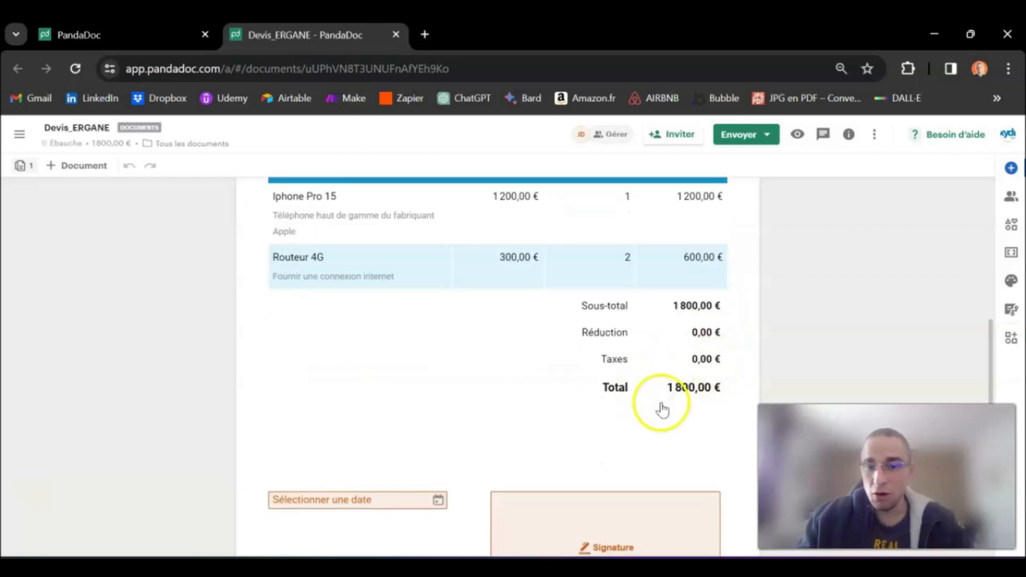
pyautogui.scroll(-4, 645, 398)
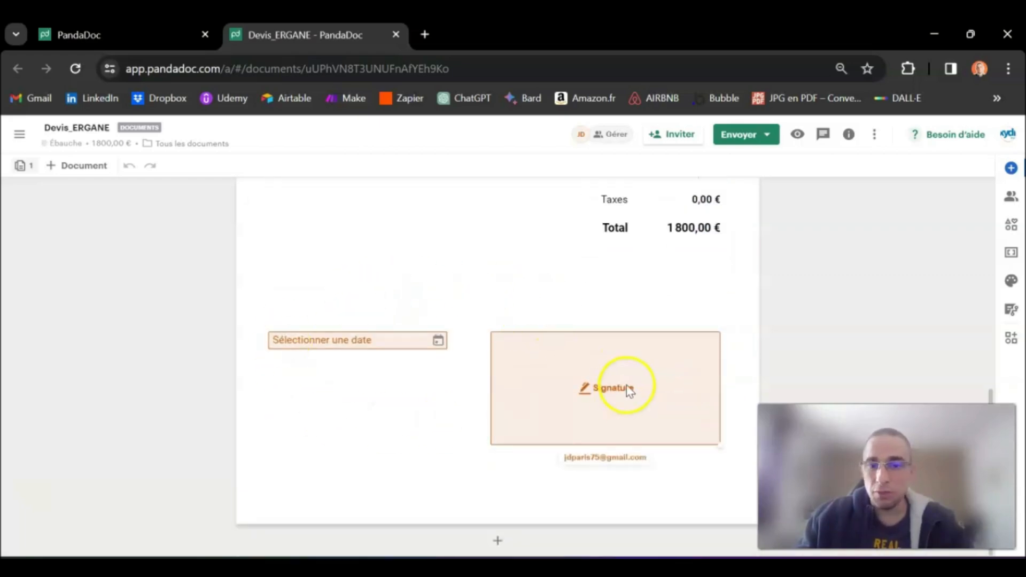
pyautogui.scroll(10, 549, 378)
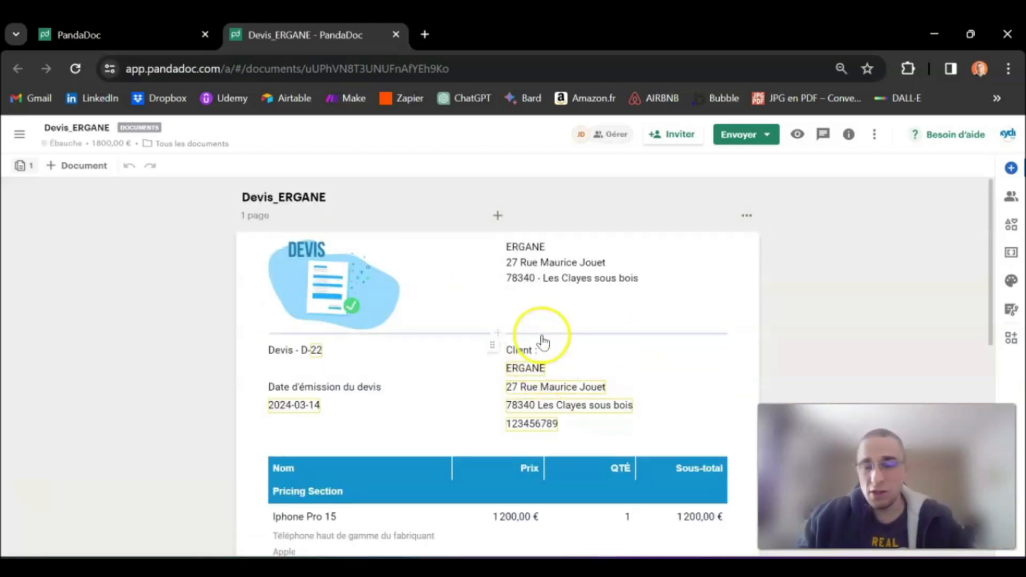
# Return to the Airtable window, maximize it and open the PandaDoc module's settings in the Make scenario
pyautogui.click(327, 546)
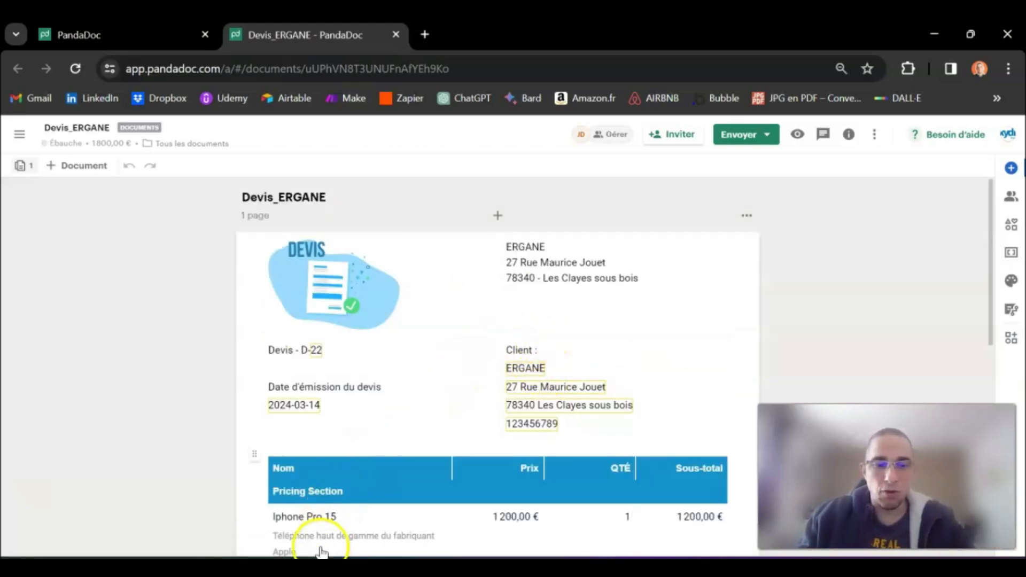
pyautogui.moveTo(315, 556)
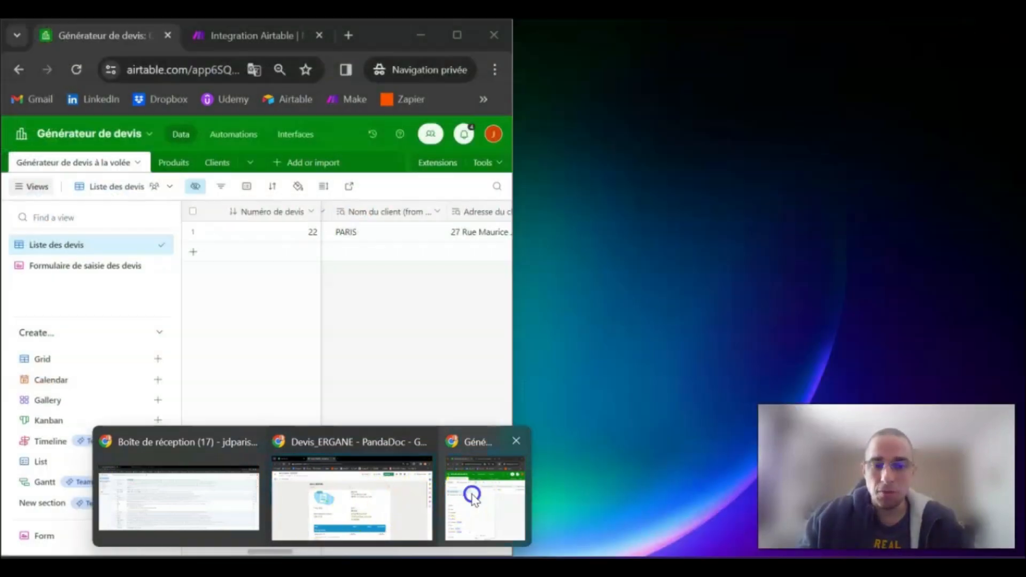
pyautogui.click(484, 497)
pyautogui.click(458, 37)
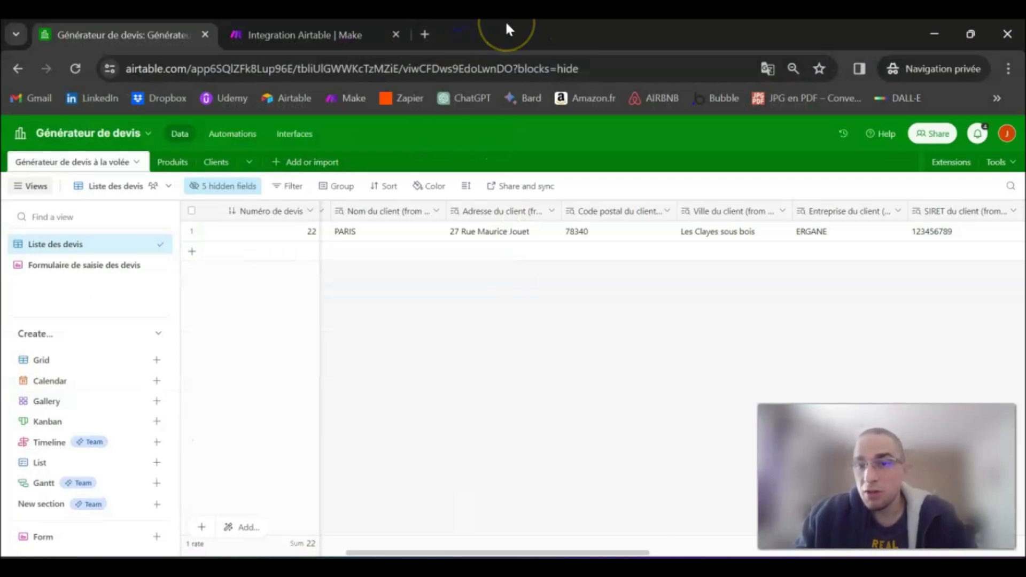
pyautogui.click(266, 37)
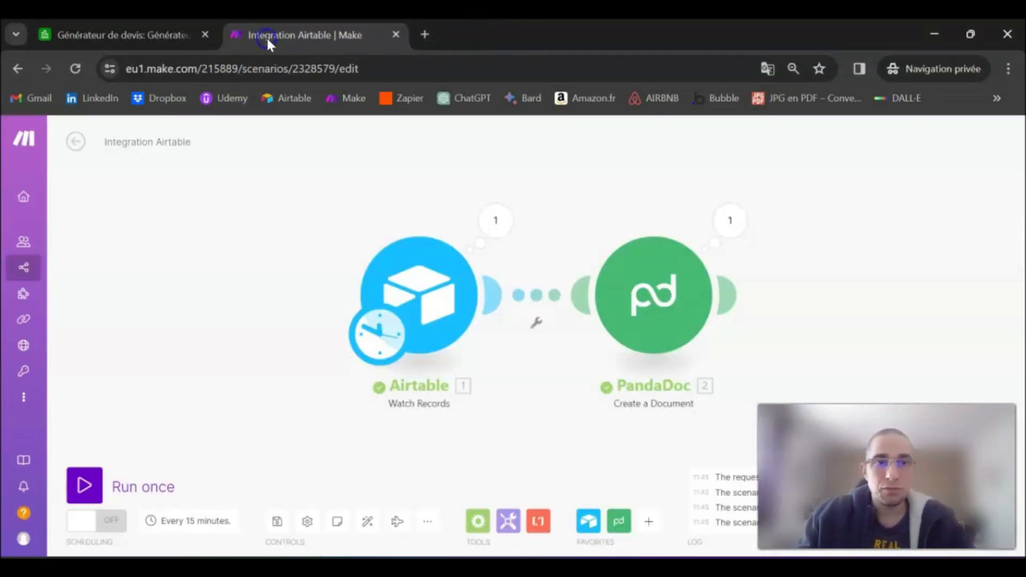
pyautogui.moveTo(859, 280); pyautogui.dragTo(626, 268)
pyautogui.click(432, 272)
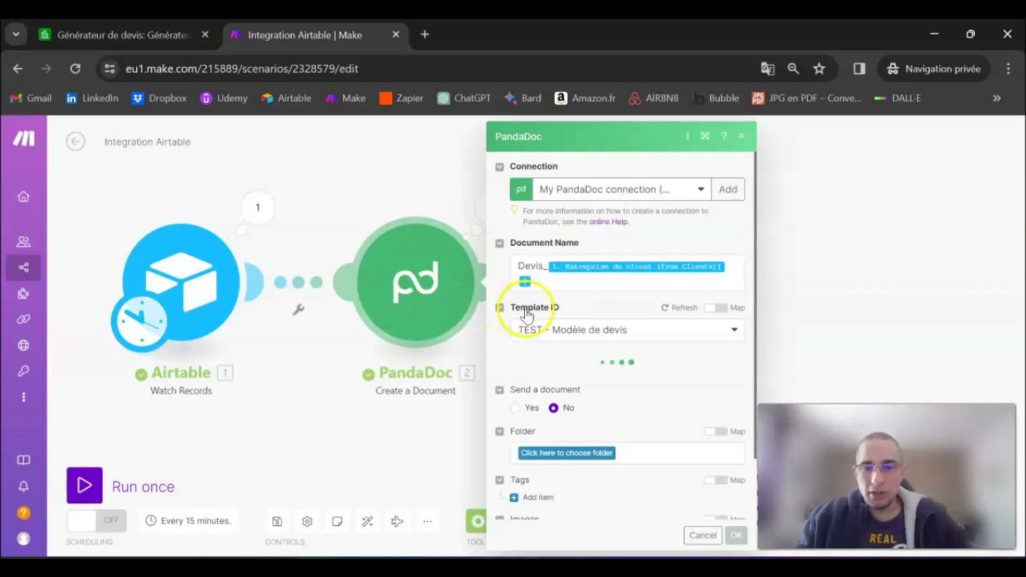
# Enable sending the document with subject "Votre devis est disponible !" and message "Merci de consulter et de signer votre devis !"
pyautogui.scroll(-1, 697, 322)
pyautogui.scroll(-20, 693, 322)
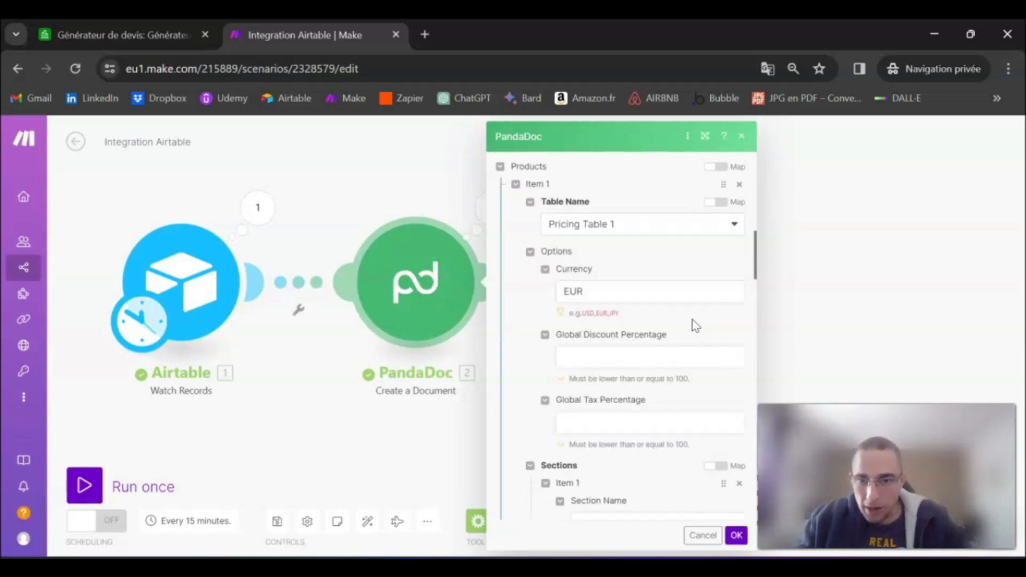
pyautogui.scroll(-3, 692, 324)
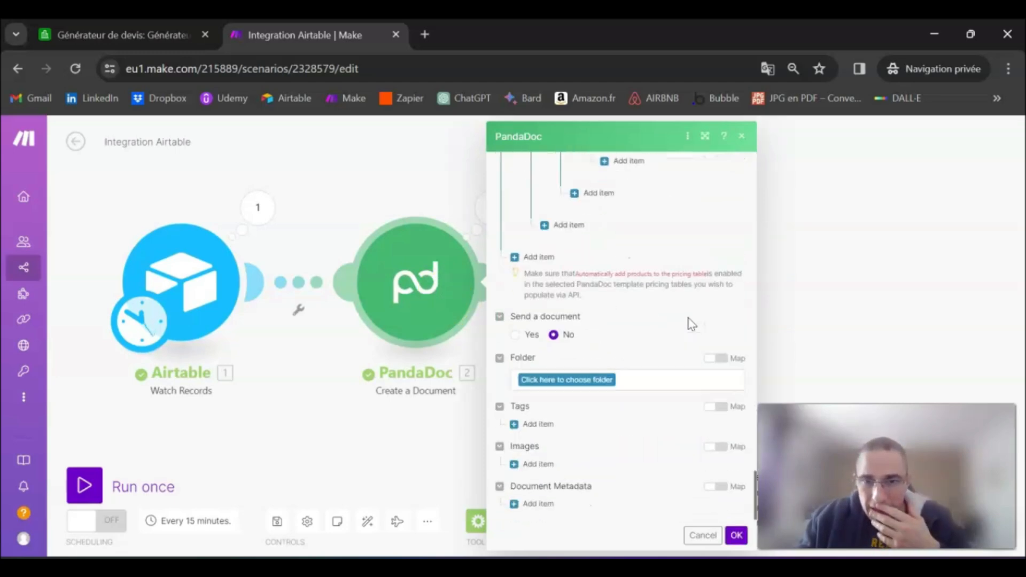
pyautogui.click(515, 336)
pyautogui.click(544, 379)
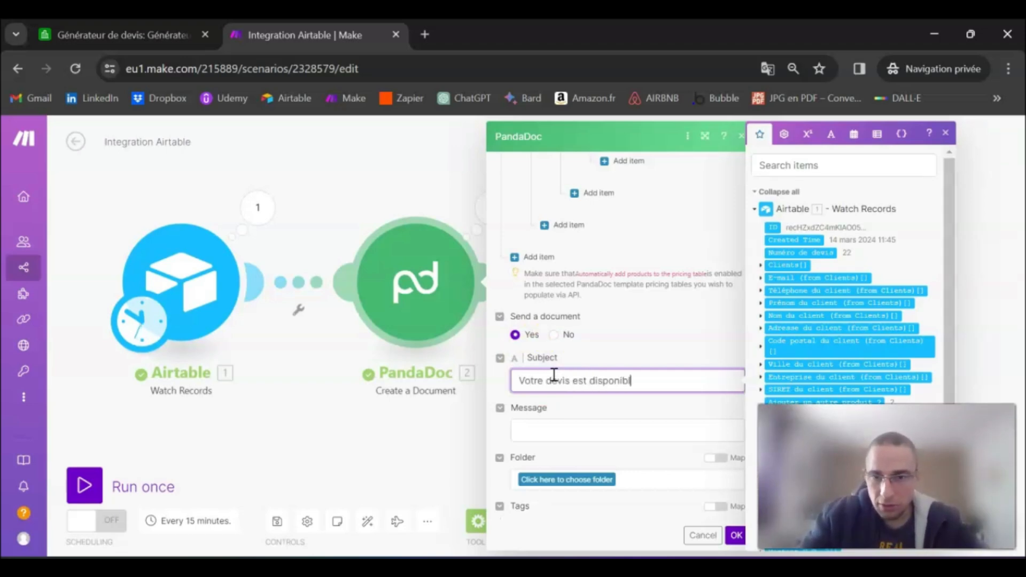
pyautogui.press('Tab')
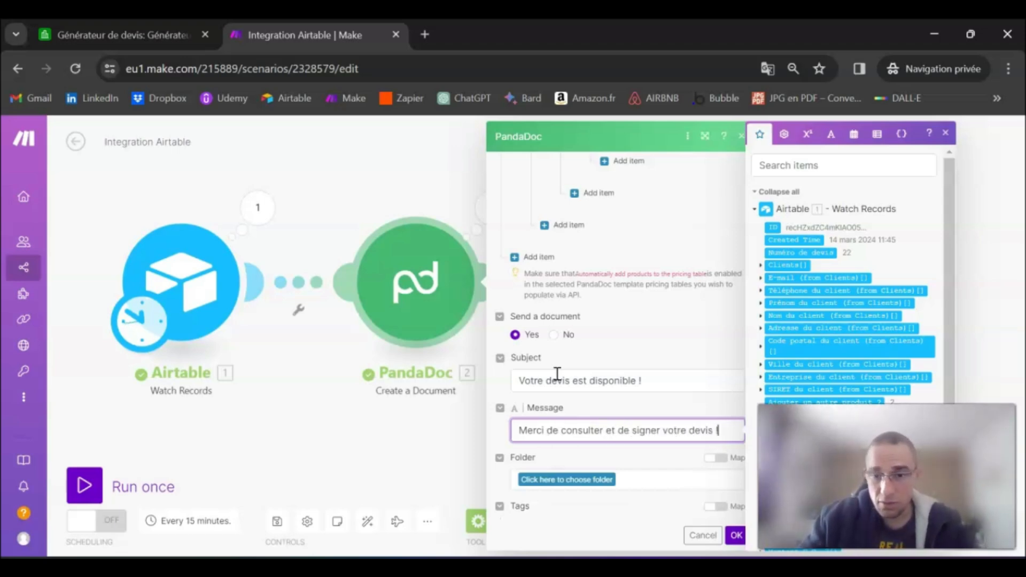
pyautogui.scroll(-2, 558, 374)
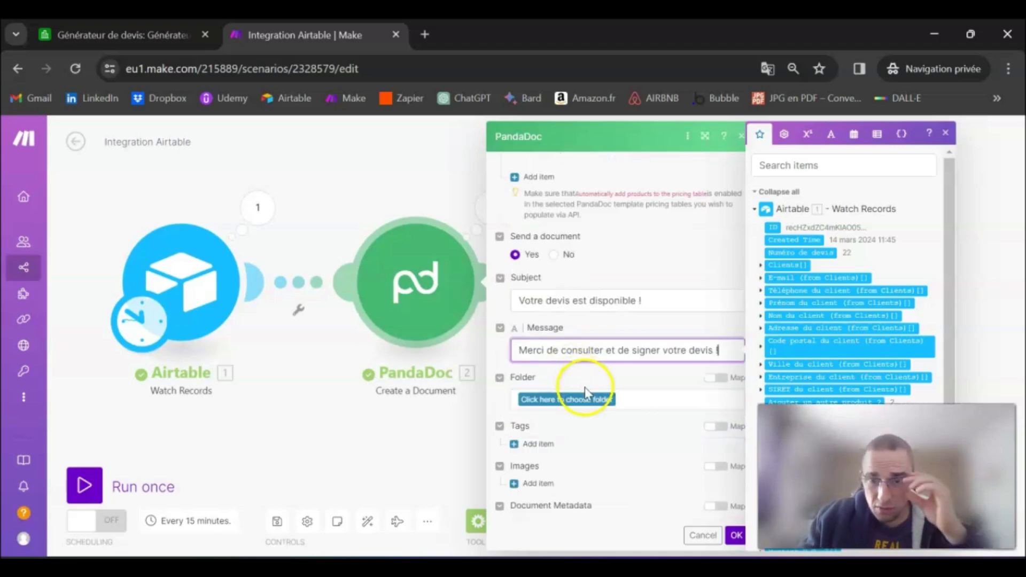
# Confirm the PandaDoc module's send settings, save the scenario and run it once
pyautogui.scroll(-1, 671, 414)
pyautogui.click(736, 535)
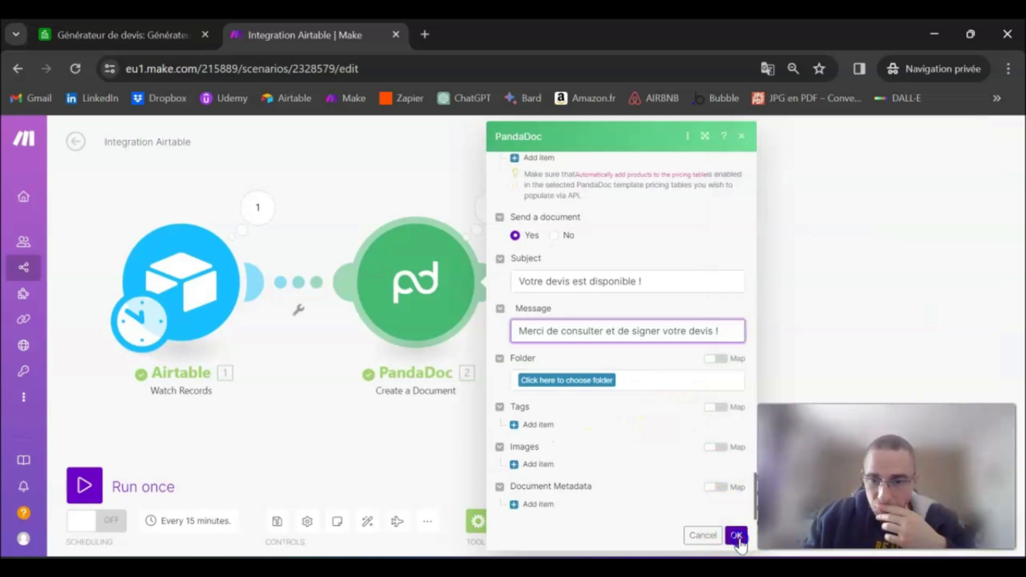
pyautogui.click(738, 536)
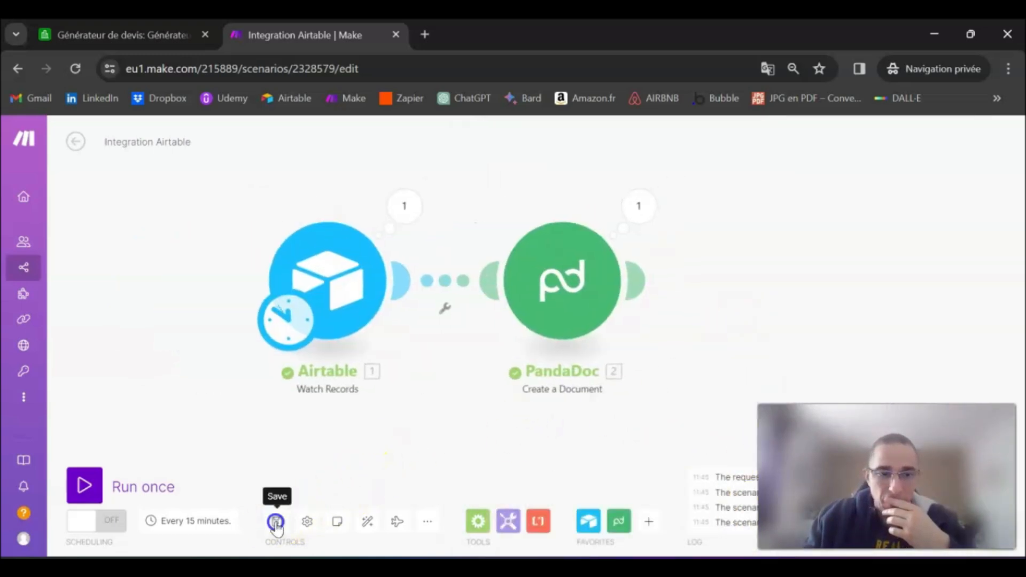
pyautogui.click(91, 478)
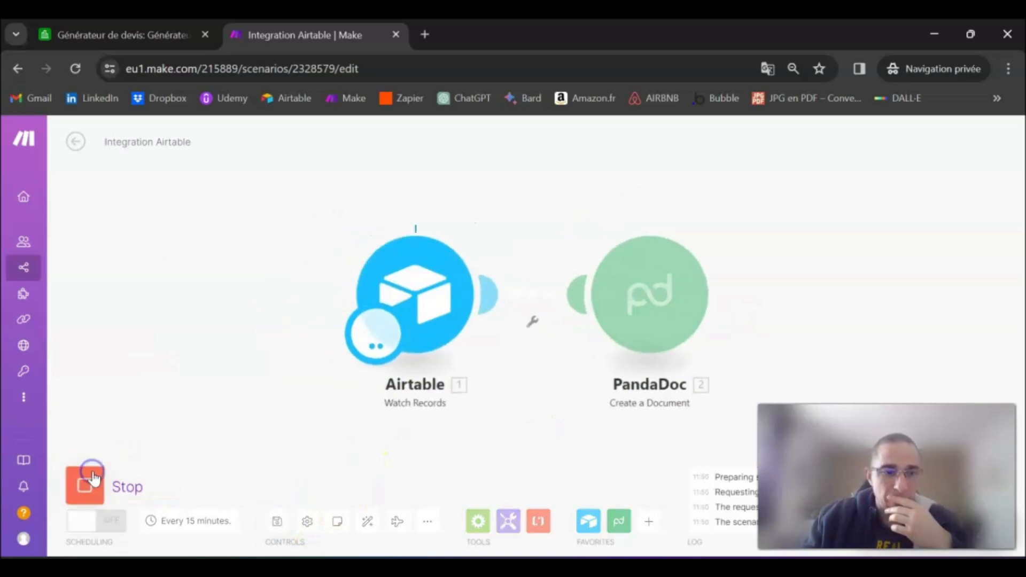
# Switch to Airtable and delete the existing quote record from Liste des devis
pyautogui.click(137, 35)
pyautogui.rightClick(193, 234)
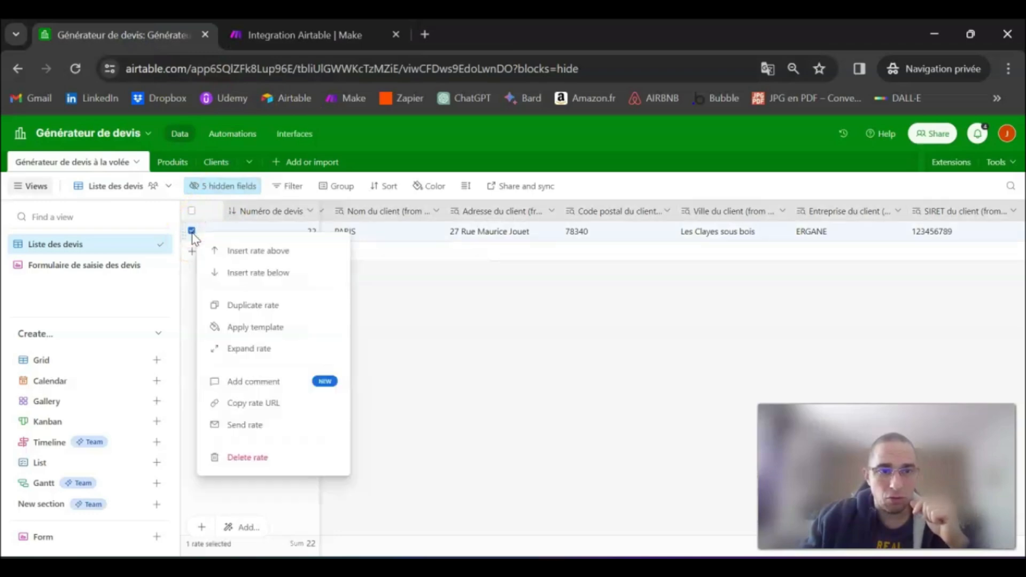
pyautogui.click(252, 458)
# Copy the share link of the Formulaire de saisie des devis form
pyautogui.click(69, 265)
pyautogui.click(323, 188)
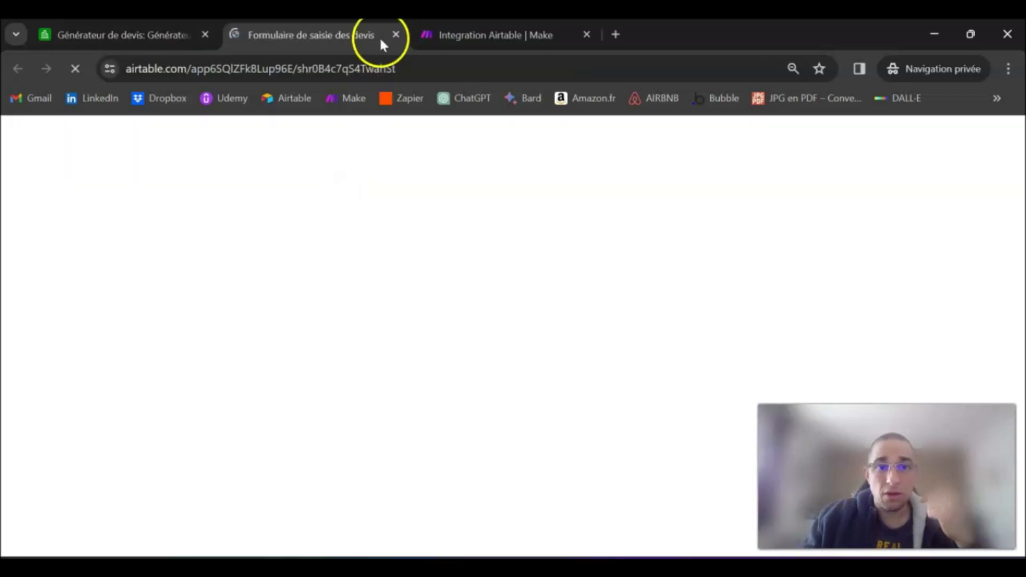
pyautogui.click(394, 34)
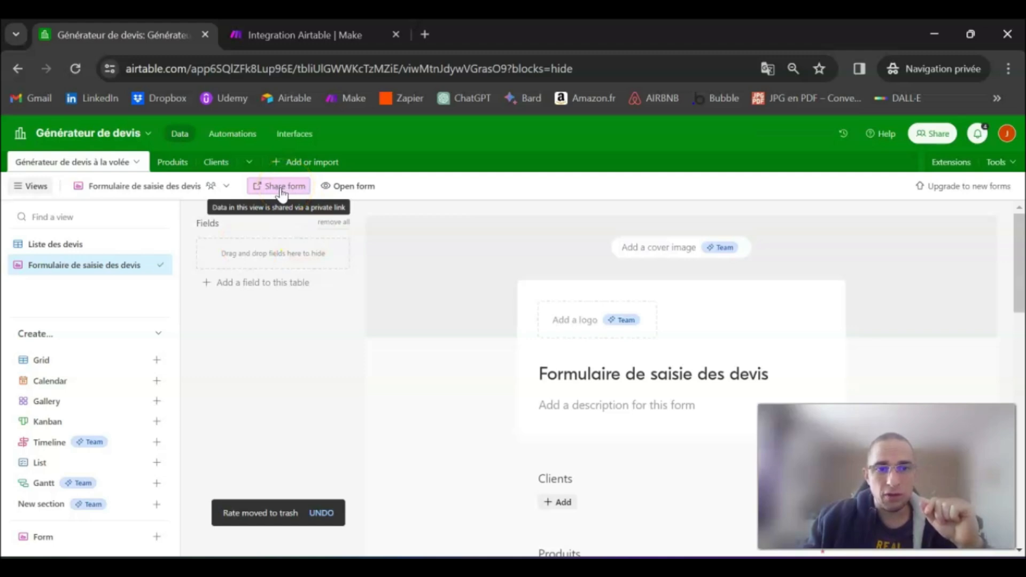
pyautogui.click(279, 187)
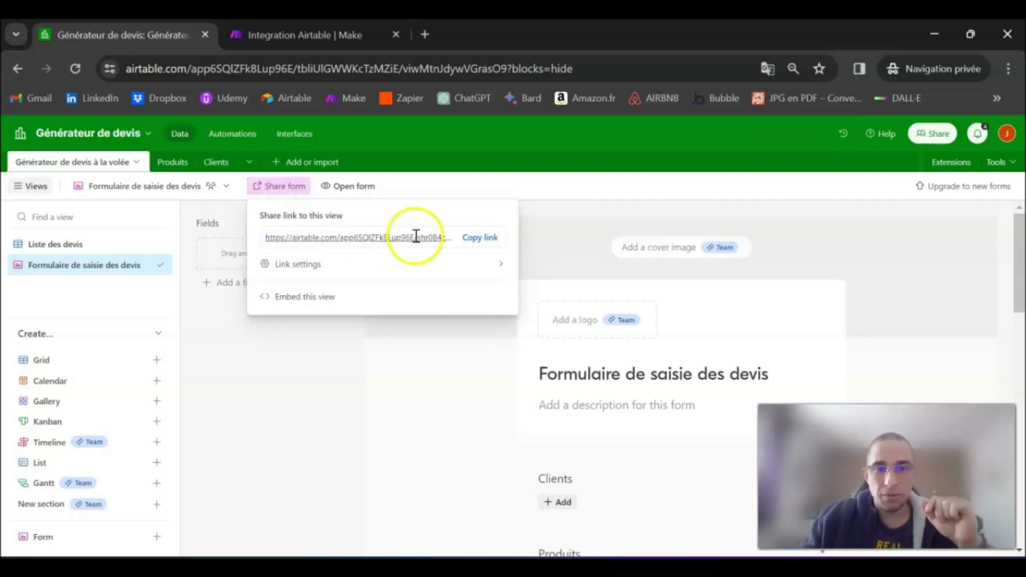
pyautogui.click(479, 237)
pyautogui.click(330, 357)
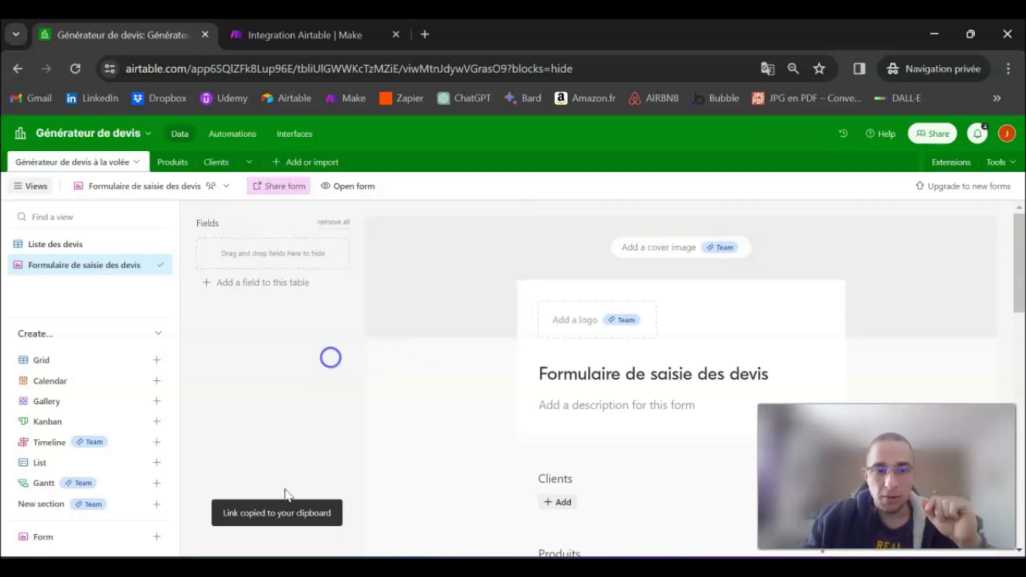
# Load the copied form link in a new private browsing window, dismiss the translation prompt and look over the form
pyautogui.rightClick(324, 558)
pyautogui.click(316, 453)
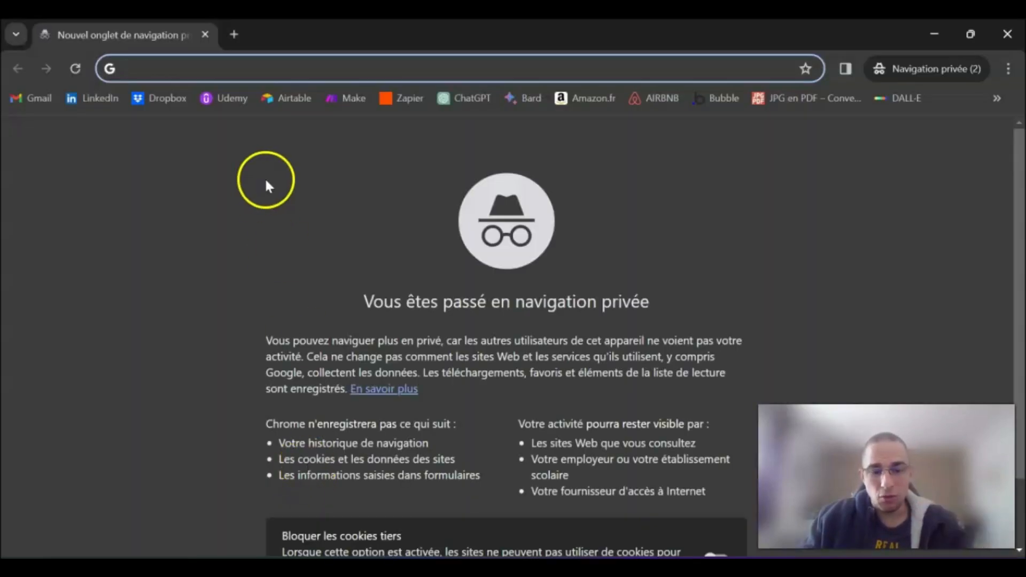
pyautogui.hotkey('ctrl', 'v')
pyautogui.press('Return')
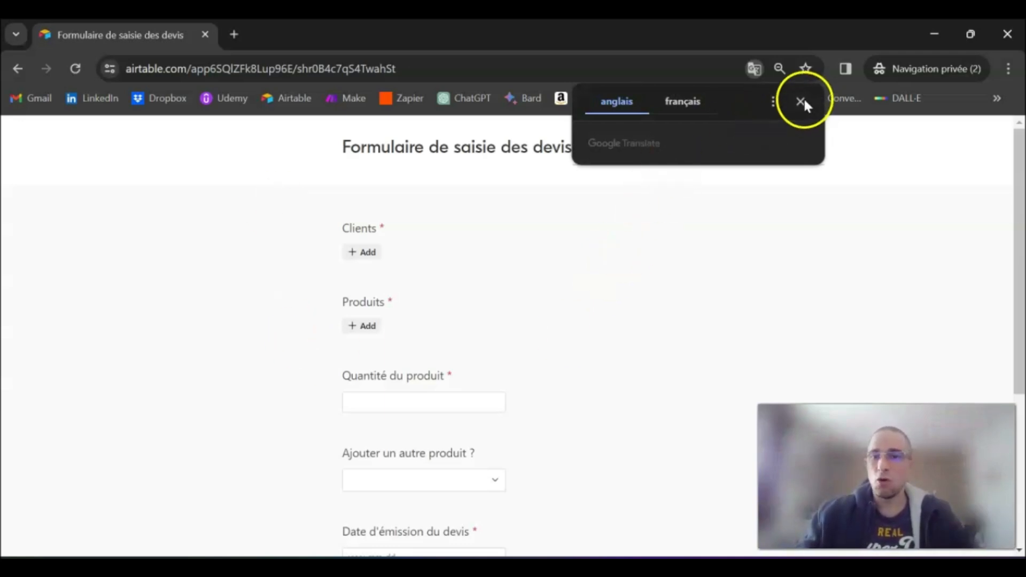
pyautogui.click(801, 102)
pyautogui.scroll(-5, 659, 256)
pyautogui.scroll(5, 663, 260)
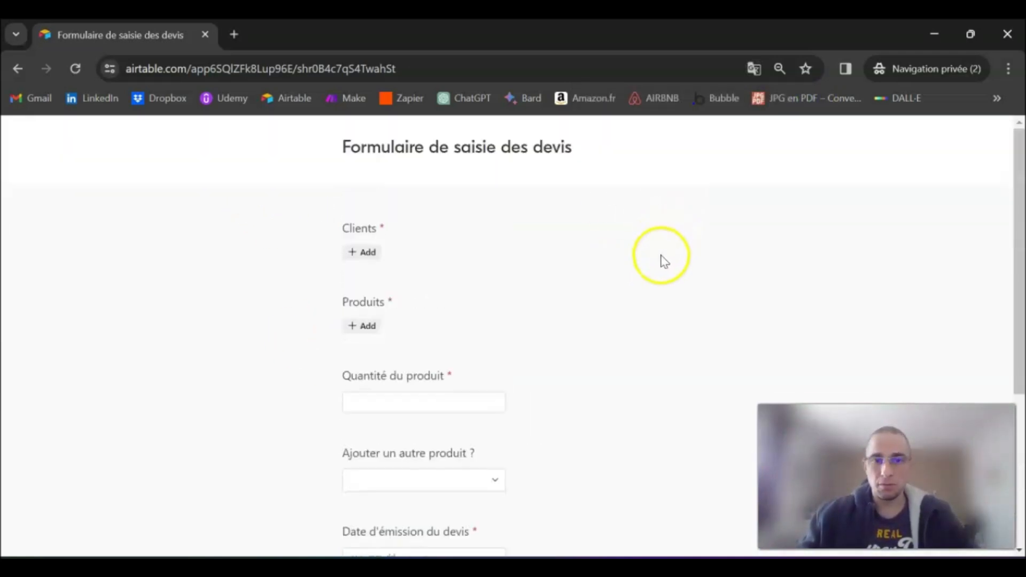
# Select the client by e-mail and Iphone Pro 15 as the product in the quote form
pyautogui.click(370, 251)
pyautogui.click(396, 190)
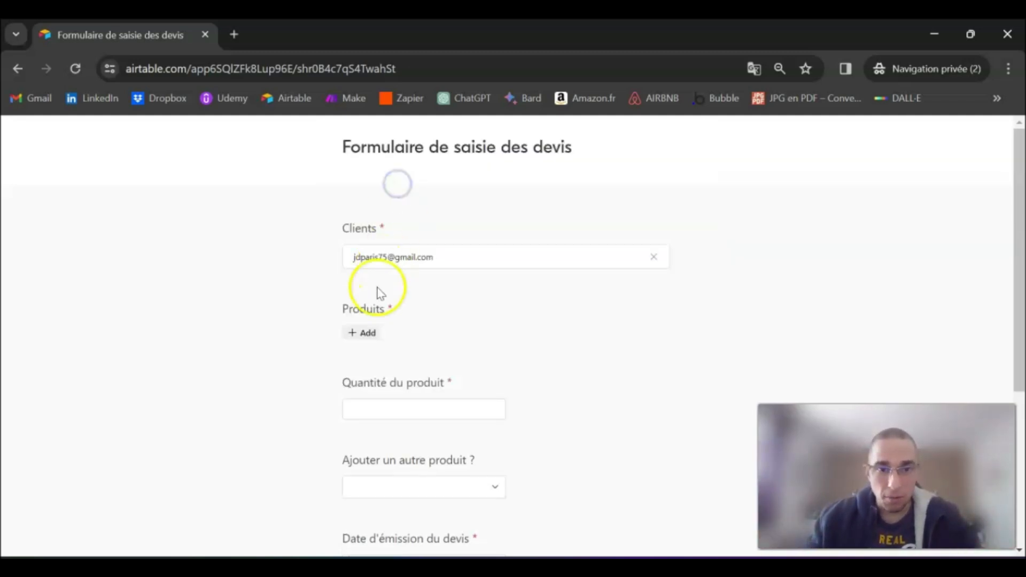
pyautogui.scroll(-1, 367, 333)
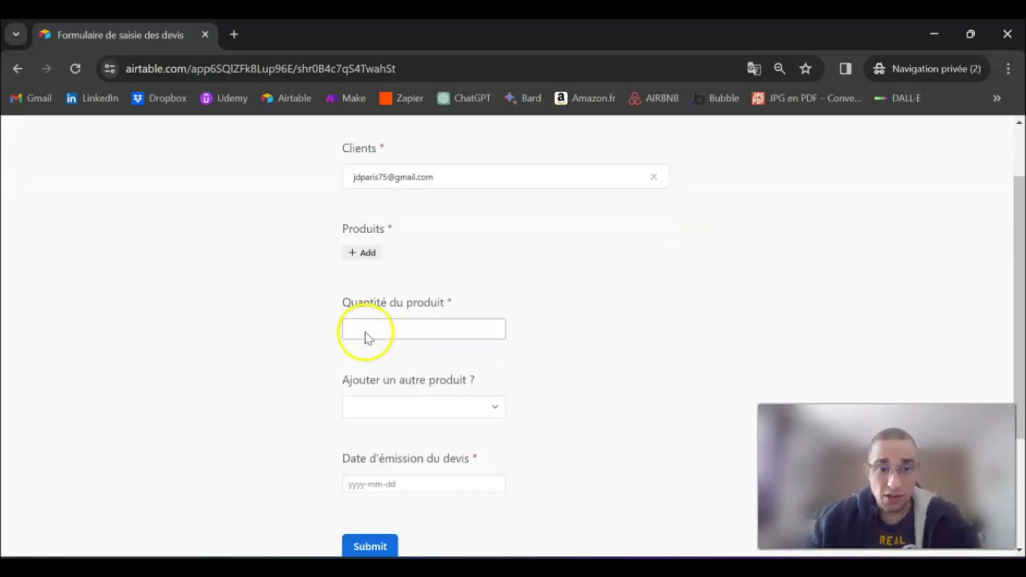
pyautogui.click(367, 255)
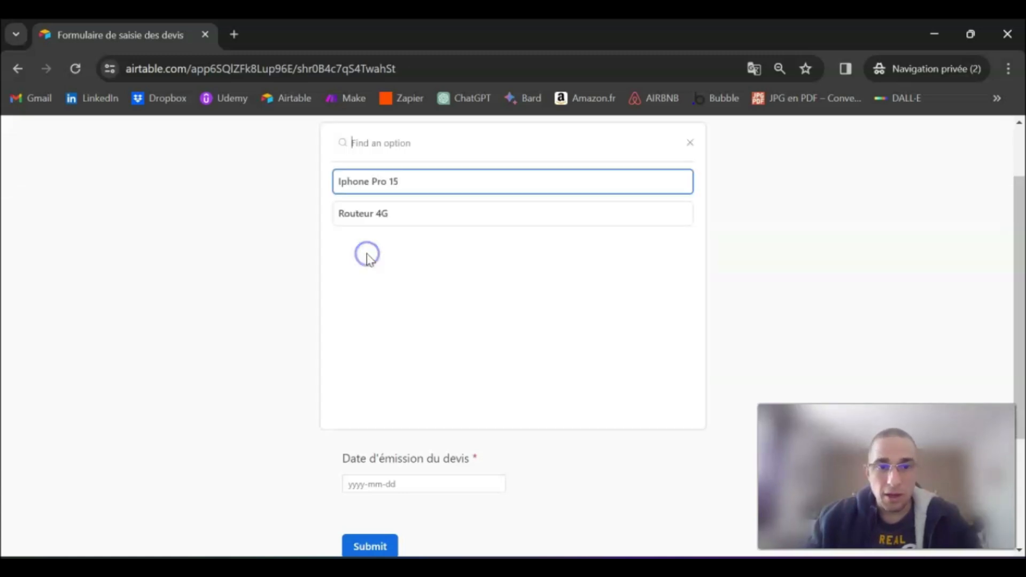
pyautogui.click(404, 192)
# Enter a product quantity of 1, set Ajouter un autre produit to 2 and choose Routeur 4G for Produits 2
pyautogui.click(378, 340)
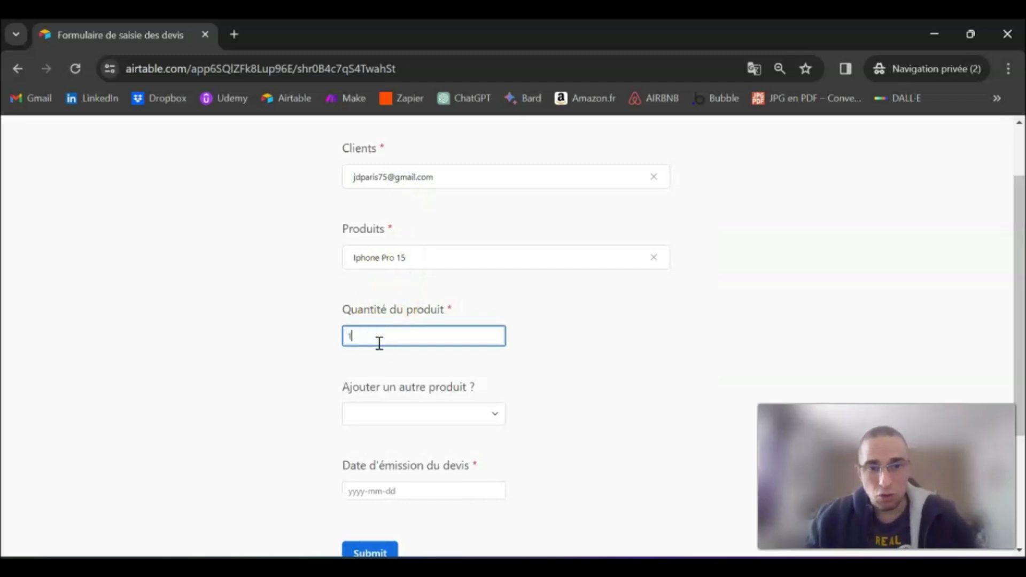
pyautogui.click(376, 413)
pyautogui.click(355, 481)
pyautogui.scroll(-1, 398, 443)
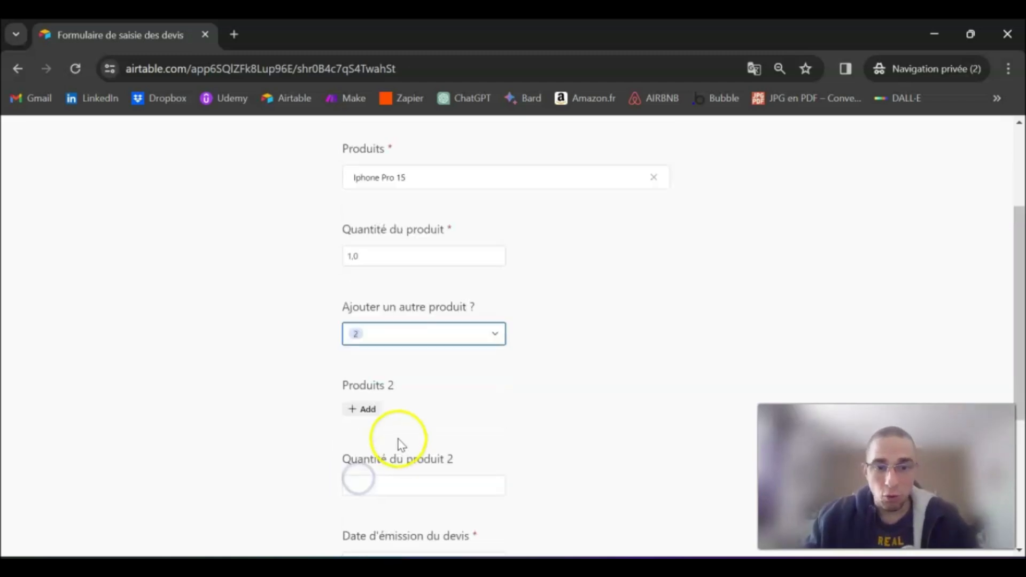
pyautogui.click(368, 410)
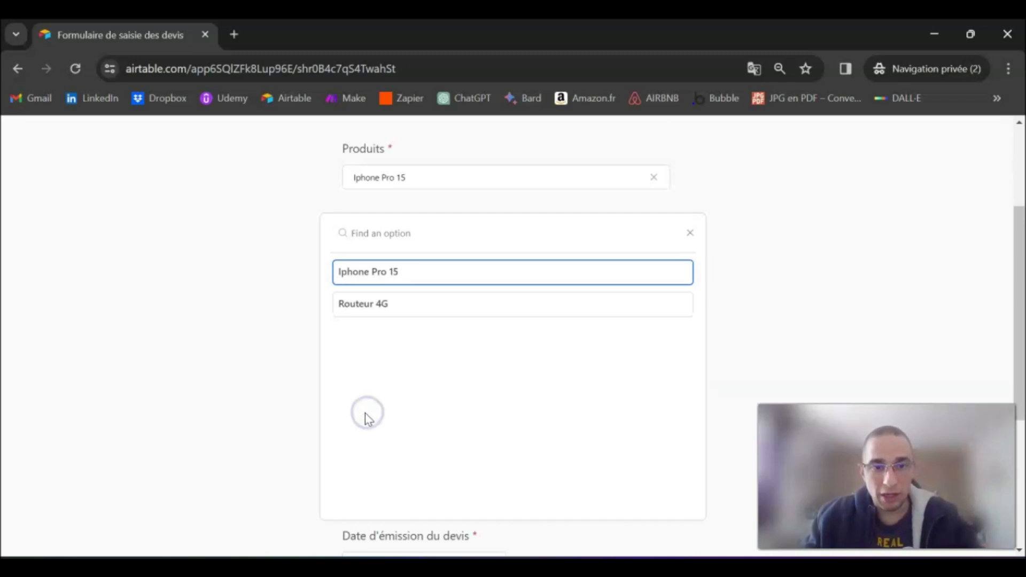
pyautogui.click(400, 309)
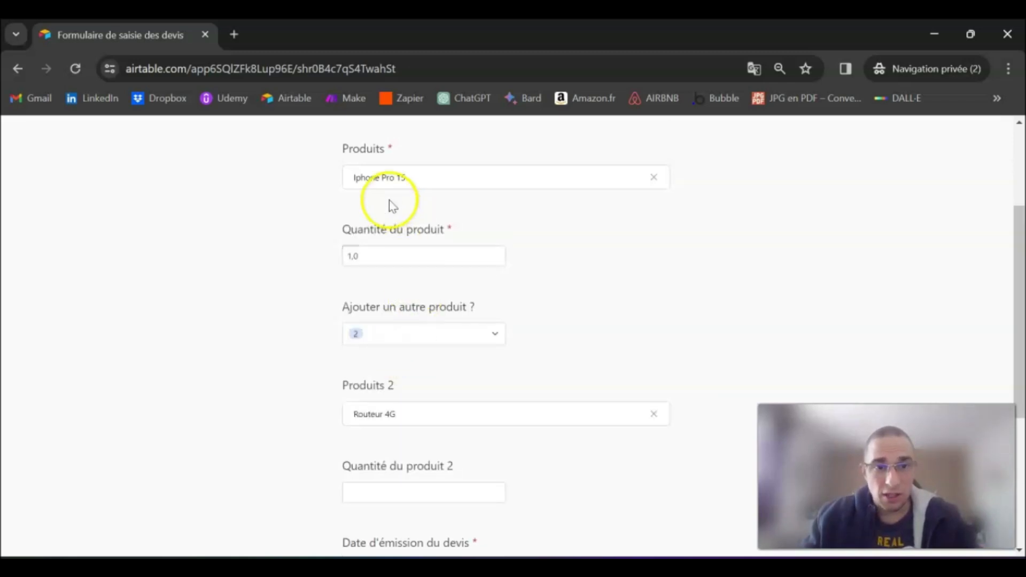
# Change the Iphone Pro 15 quantity to 2 and set the Routeur 4G quantity to 5
pyautogui.click(378, 259)
pyautogui.moveTo(378, 259); pyautogui.dragTo(335, 261)
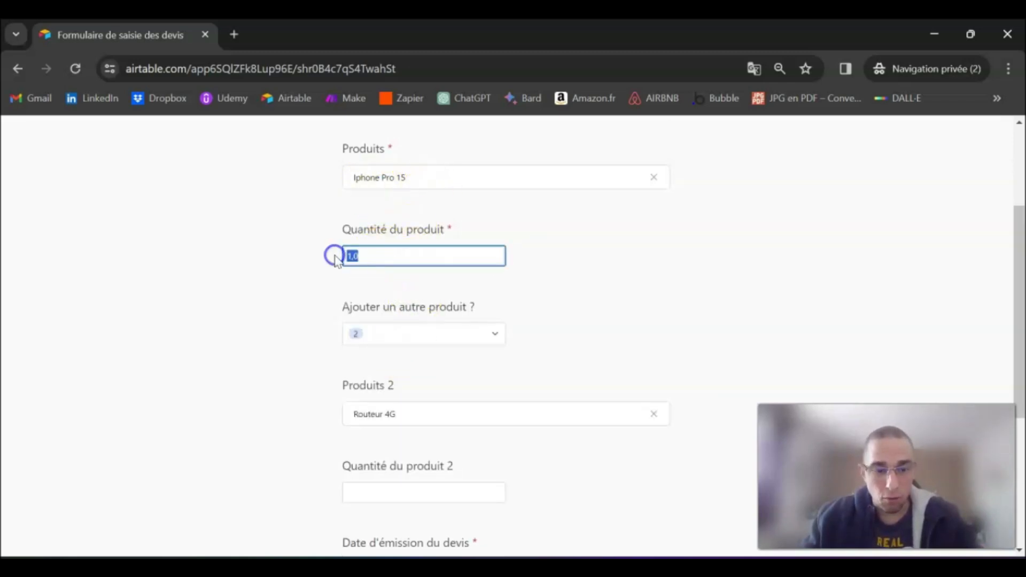
pyautogui.write('2')
pyautogui.scroll(-2, 406, 302)
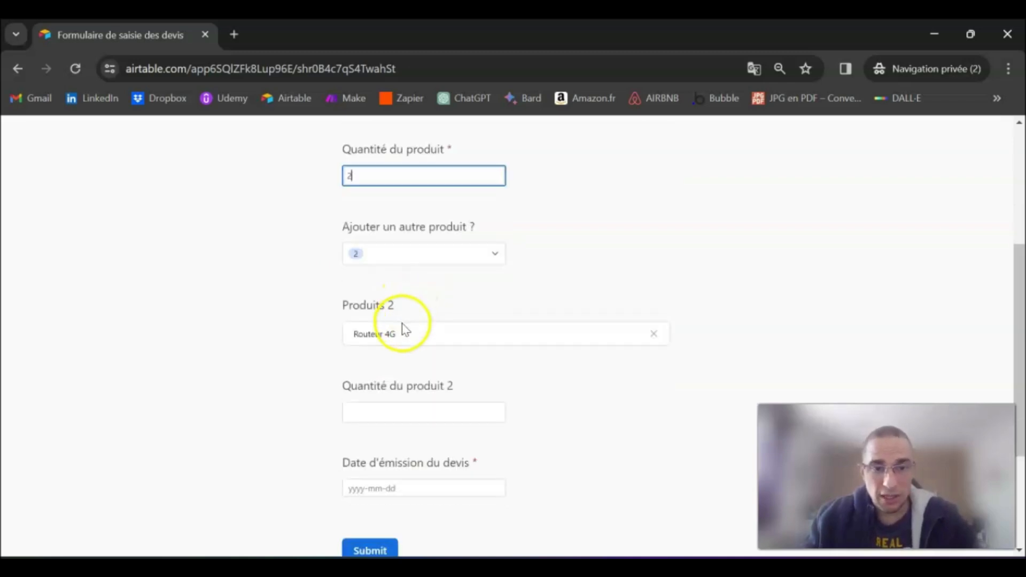
pyautogui.click(384, 419)
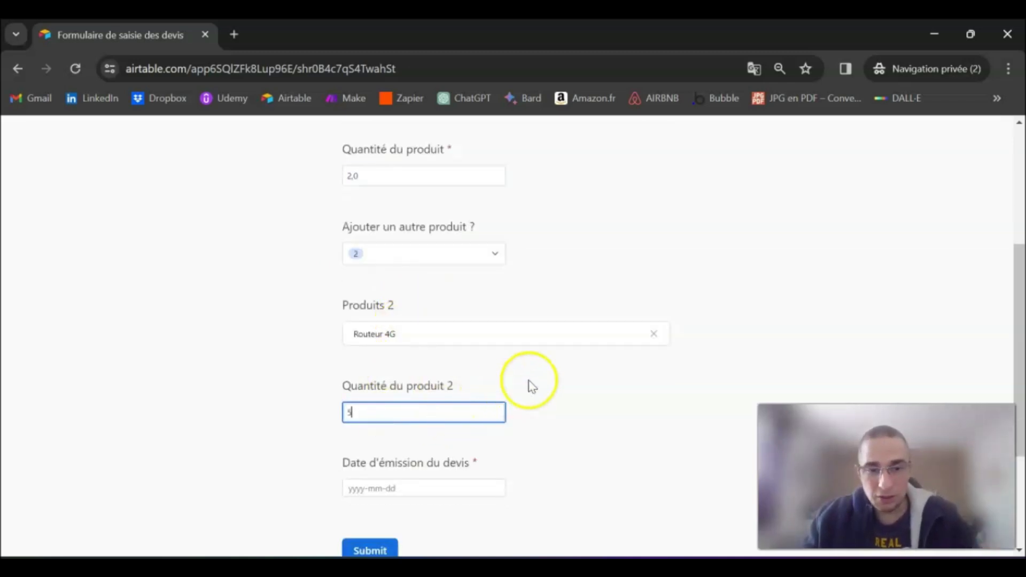
# Set the quote's issue date to 2024-03-14
pyautogui.click(557, 390)
pyautogui.scroll(-2, 481, 395)
pyautogui.click(403, 406)
pyautogui.click(443, 316)
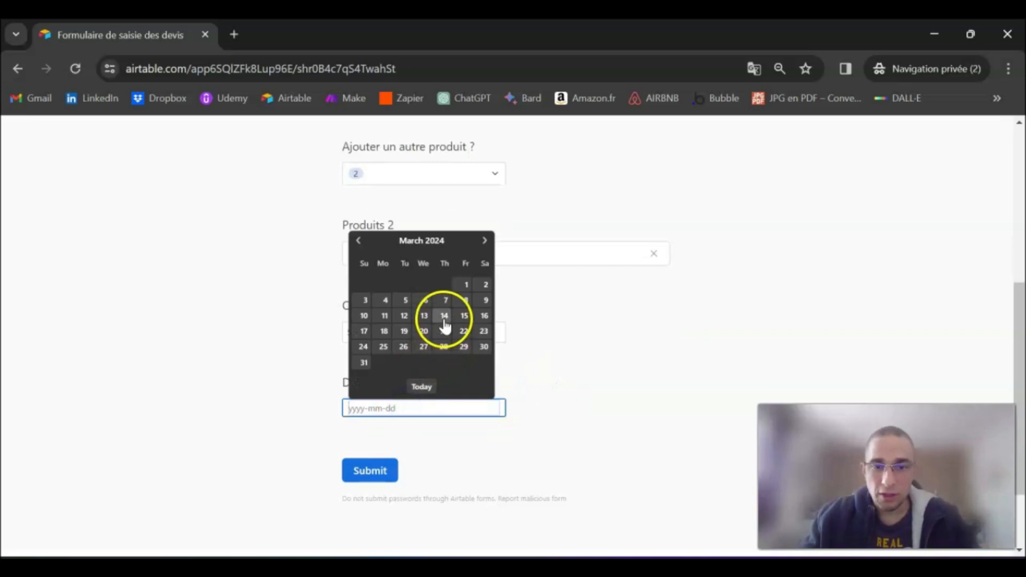
pyautogui.click(383, 473)
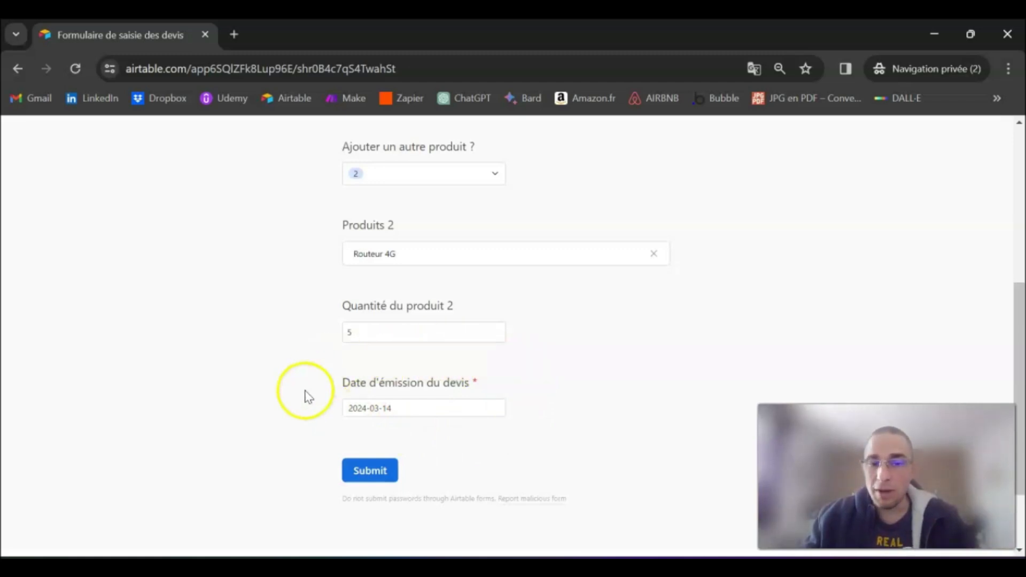
# Remove and reselect the client by e-mail, and submit the quote form
pyautogui.scroll(6, 526, 425)
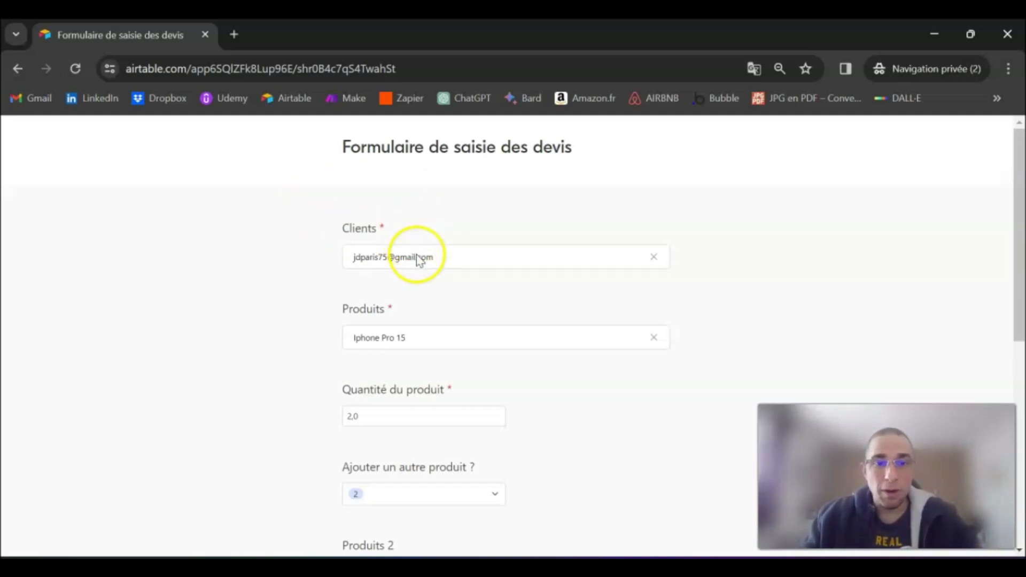
pyautogui.click(653, 257)
pyautogui.click(366, 256)
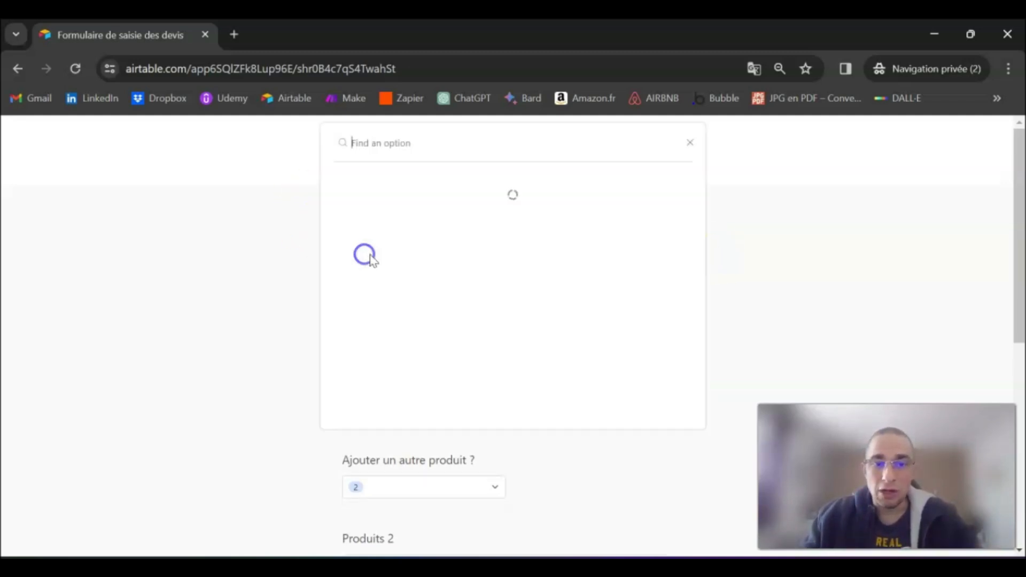
pyautogui.click(422, 188)
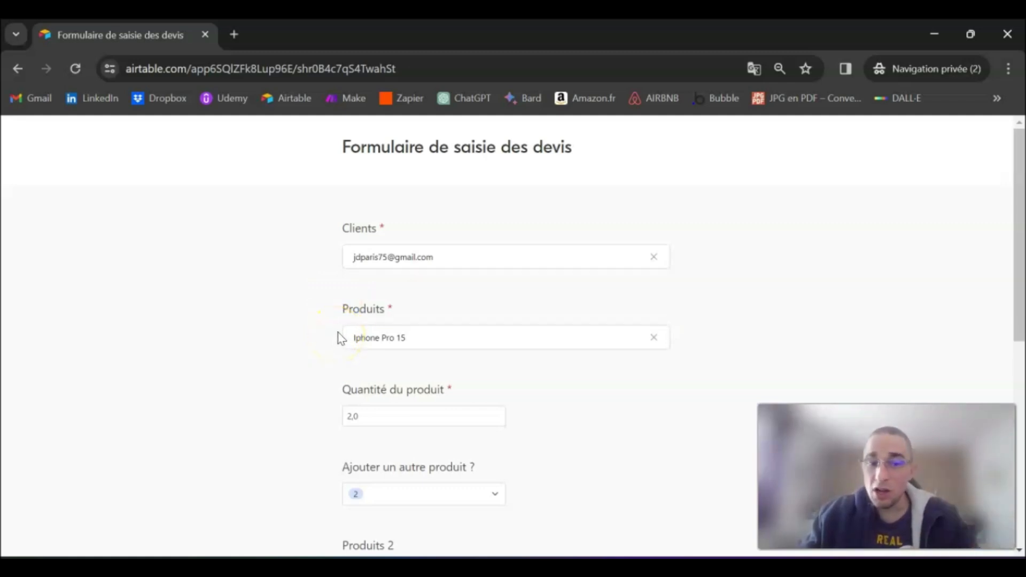
pyautogui.click(354, 297)
pyautogui.scroll(-2, 353, 292)
pyautogui.scroll(-5, 353, 290)
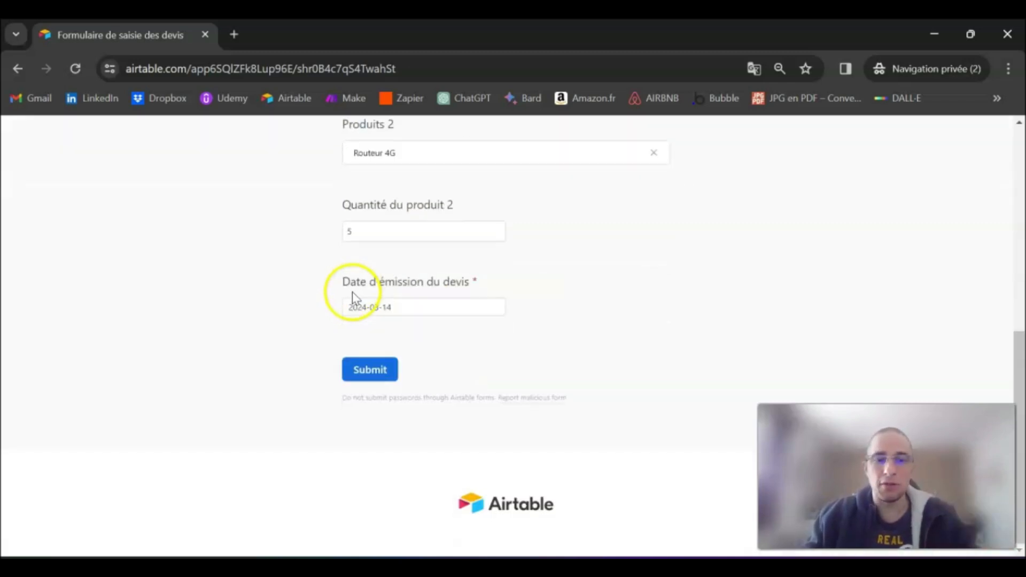
pyautogui.click(372, 371)
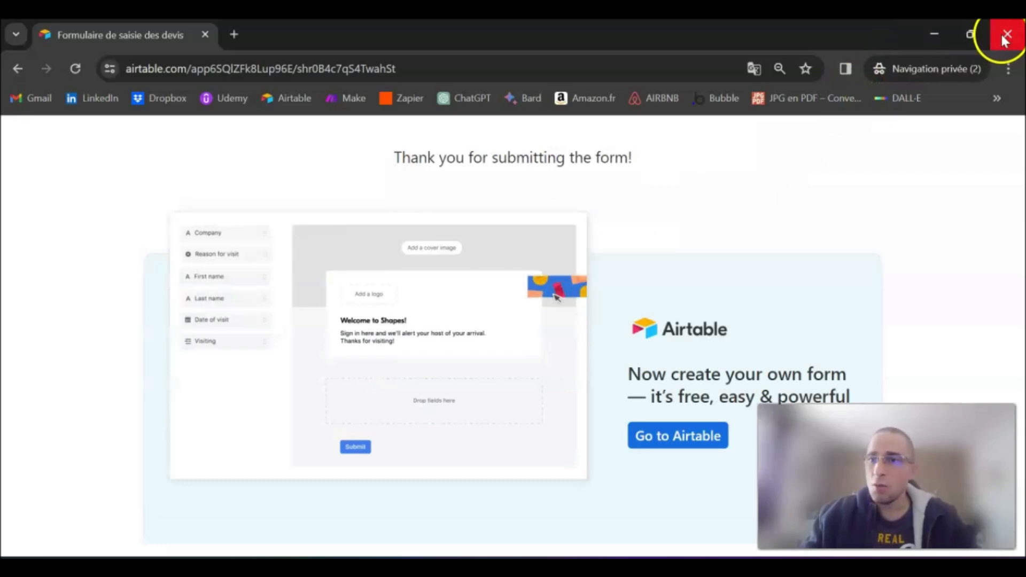
# Close the form window, check the new record in Liste des devis and run the Make scenario once
pyautogui.click(1006, 36)
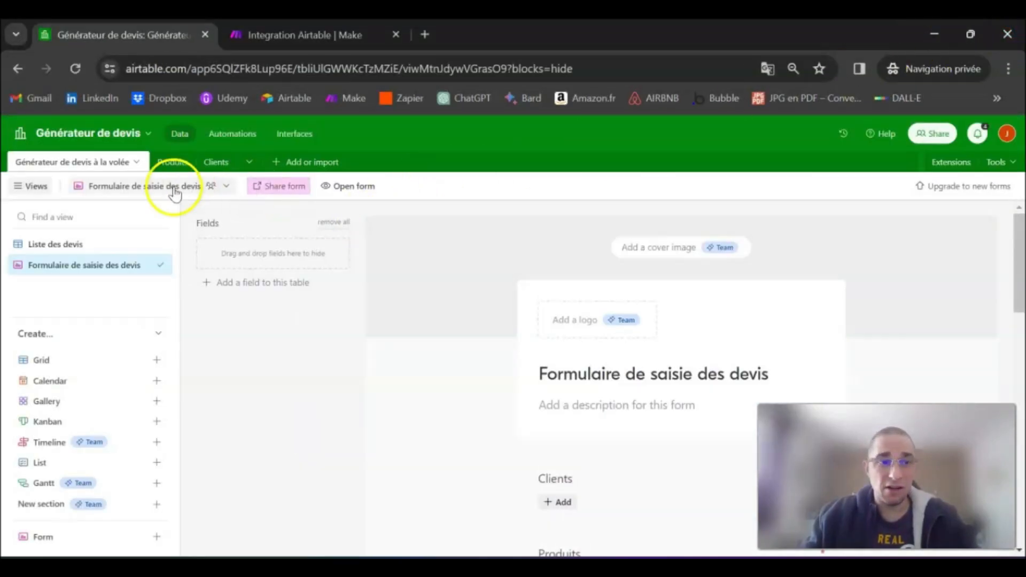
pyautogui.click(56, 244)
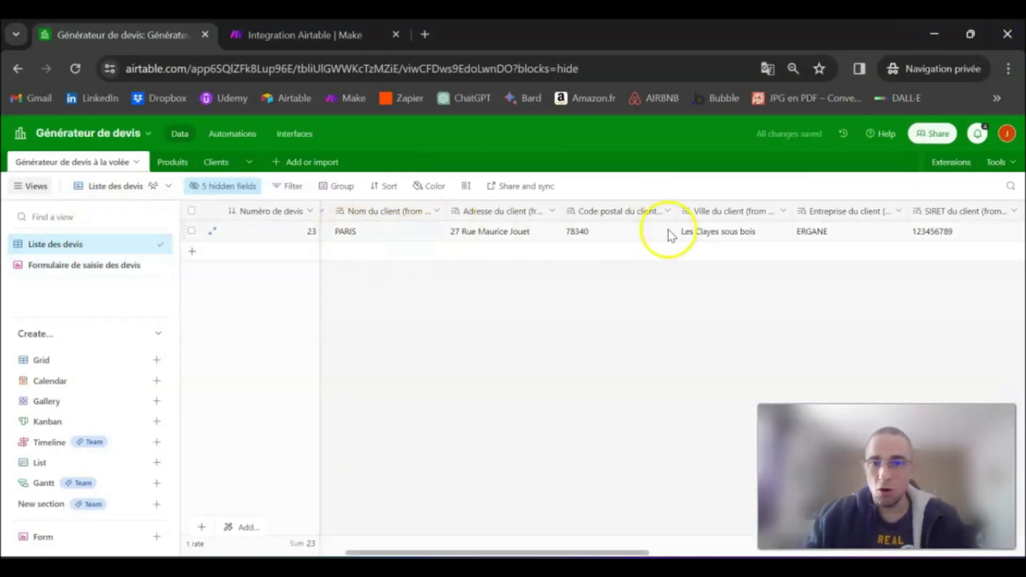
pyautogui.click(294, 37)
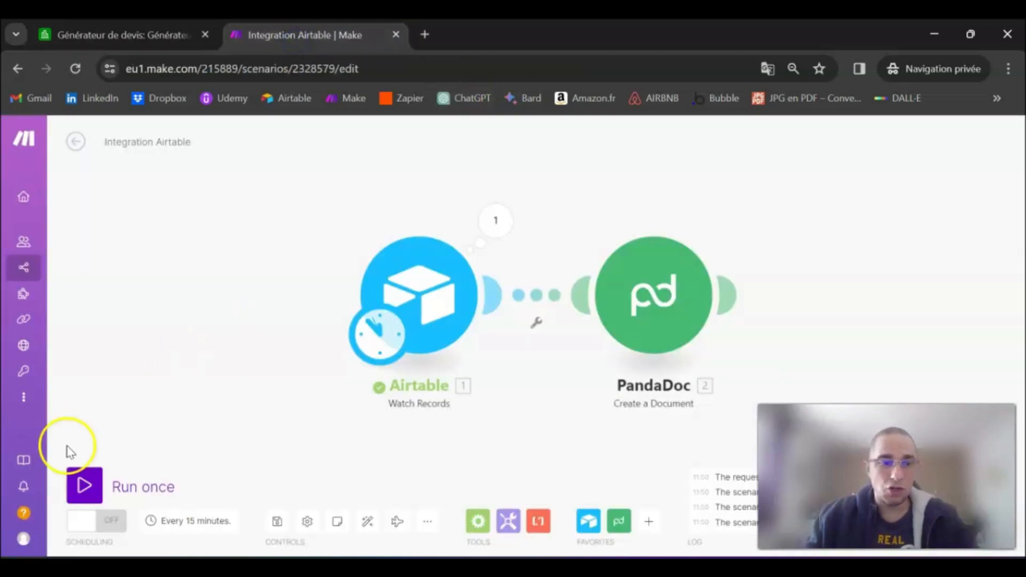
pyautogui.click(84, 484)
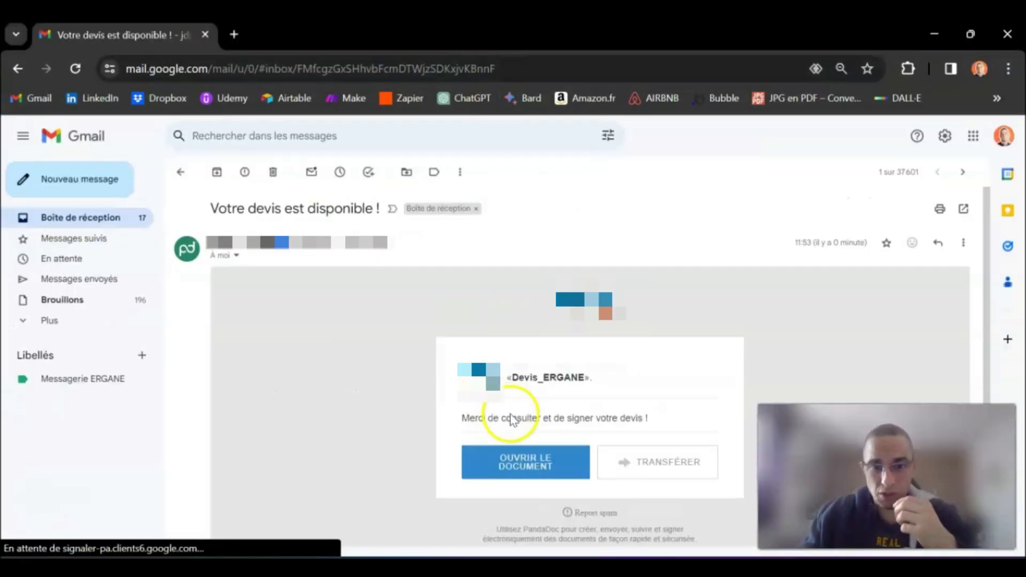
# Open the Devis_ERGANE document from the received e-mail and examine its client details, product lines and quantities
pyautogui.click(524, 468)
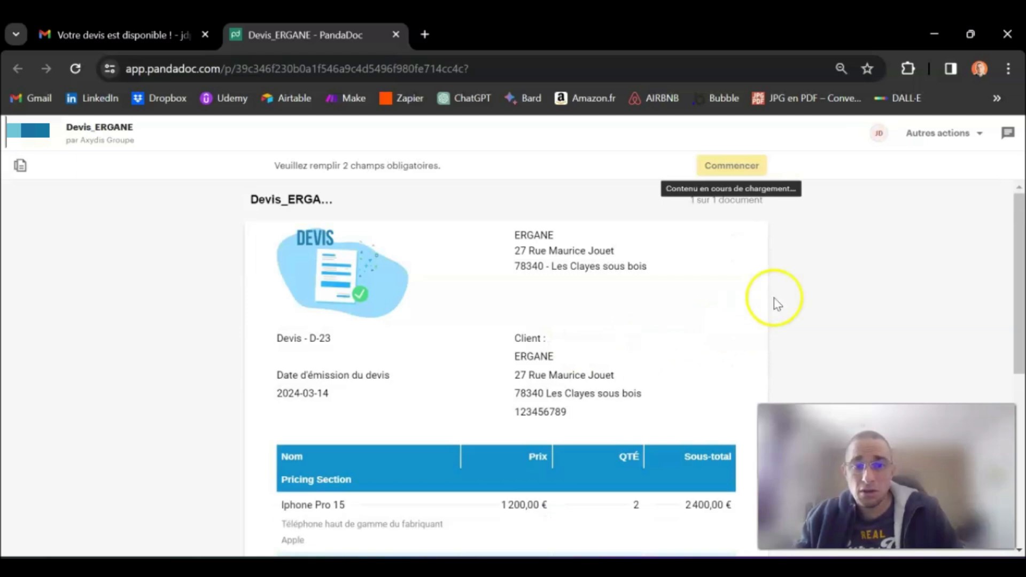
pyautogui.scroll(-3, 793, 293)
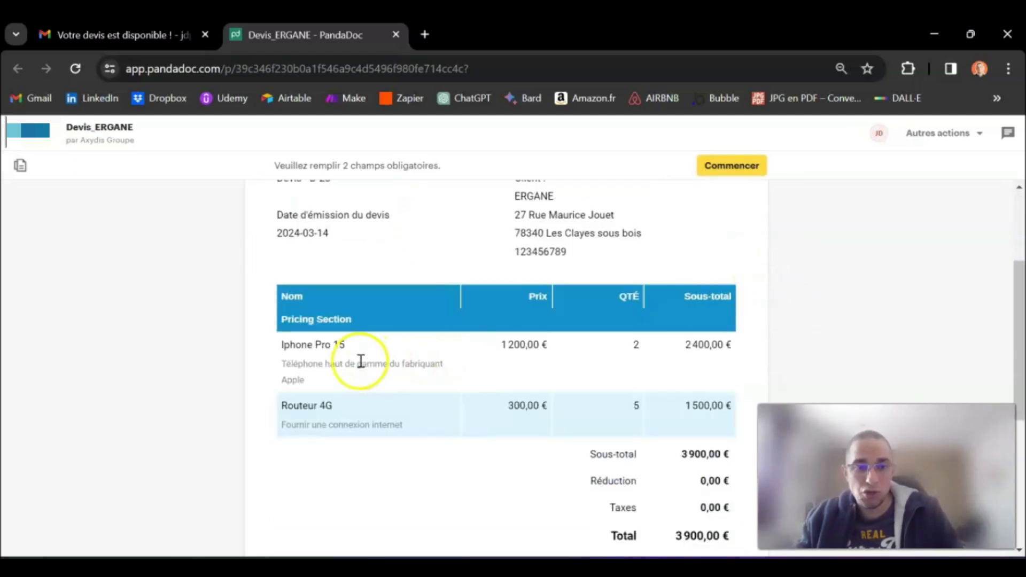
pyautogui.click(639, 347)
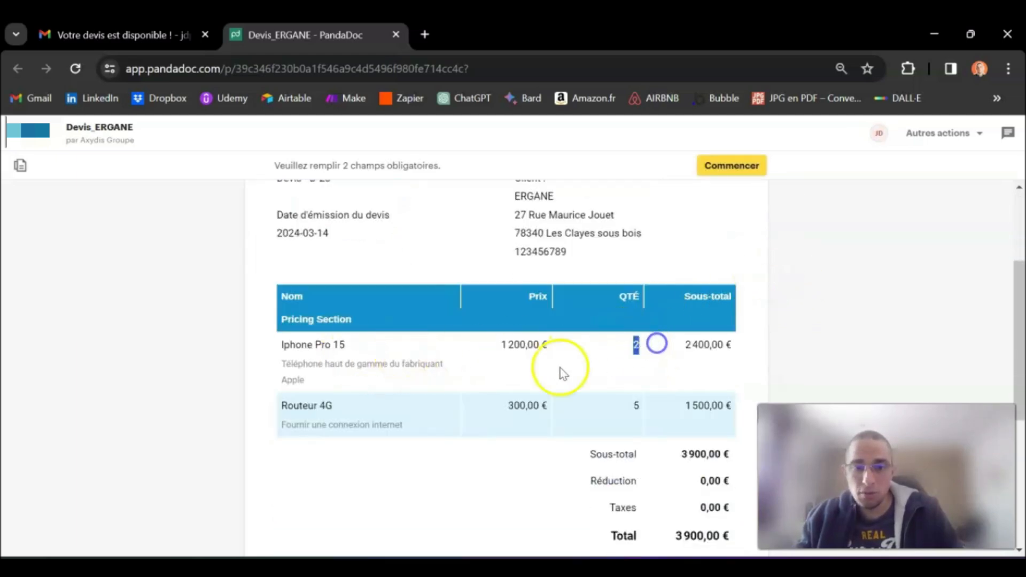
# Review the Routeur 4G line and the quote totals, and set the date field beside the signature box to 14/03/2024
pyautogui.click(389, 404)
pyautogui.scroll(-2, 668, 385)
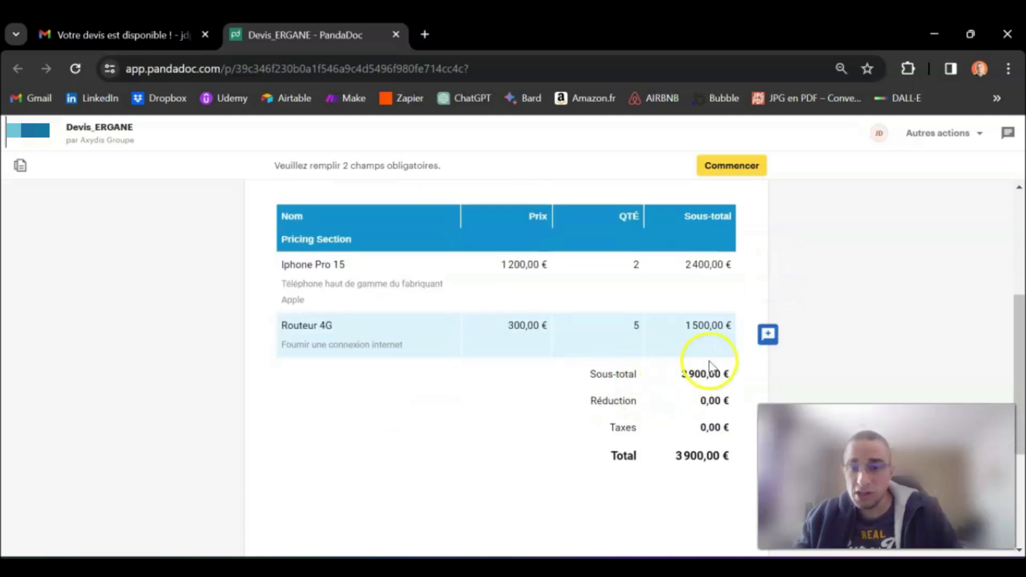
pyautogui.scroll(-3, 688, 449)
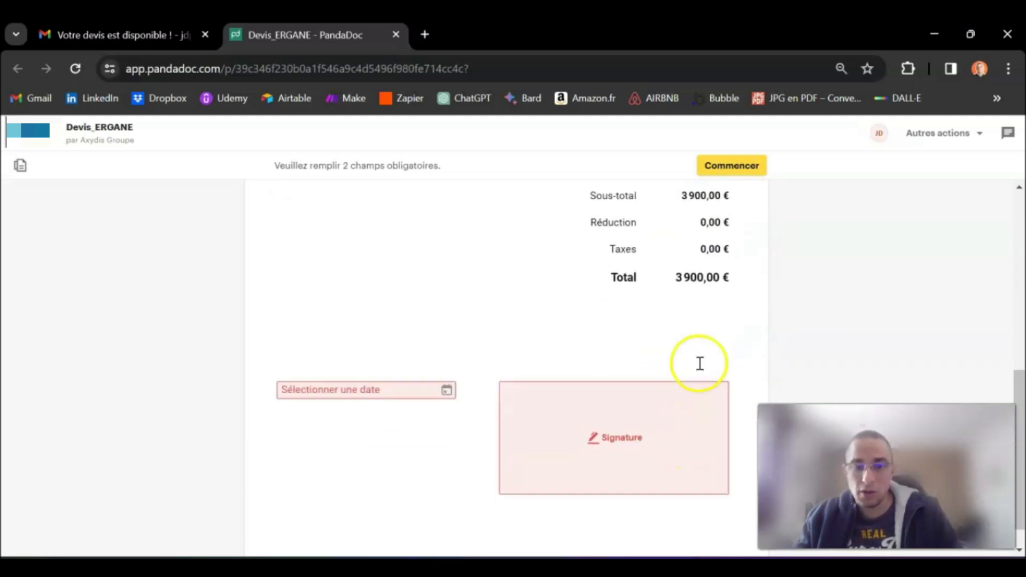
pyautogui.click(376, 359)
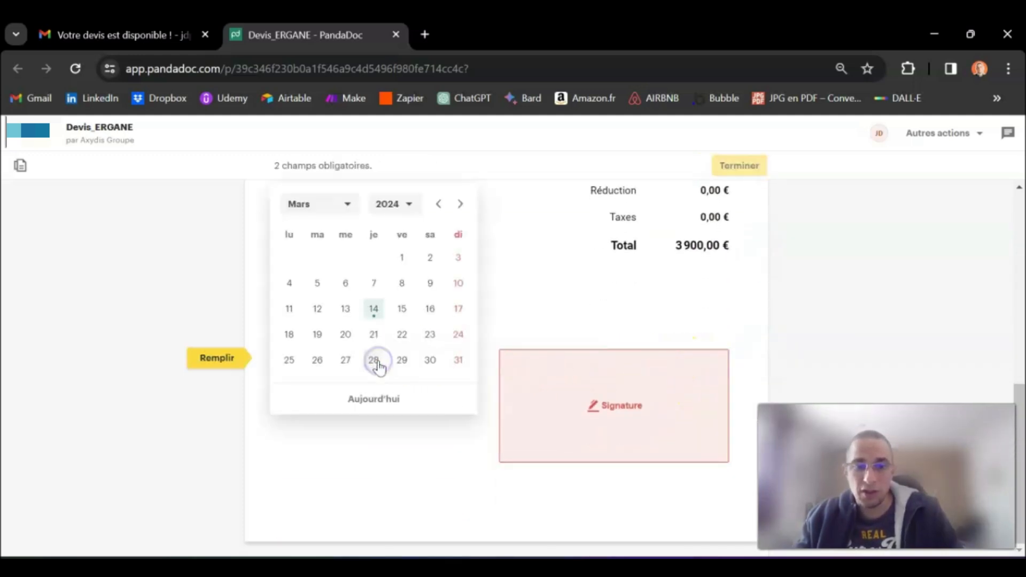
pyautogui.click(373, 310)
# Open the required signature field to look at the signing option, and leave it without signing the quote
pyautogui.click(628, 396)
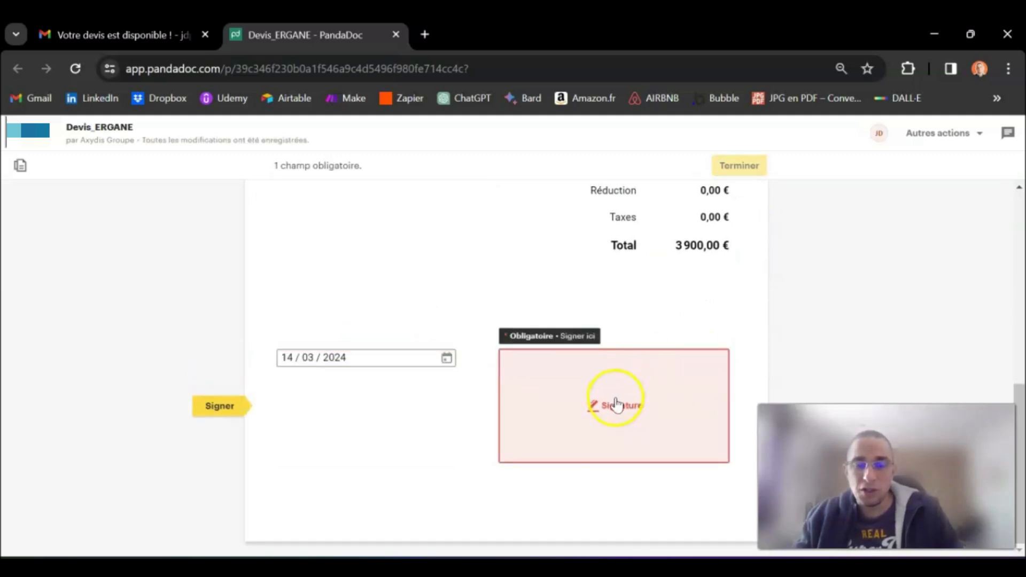
pyautogui.click(621, 407)
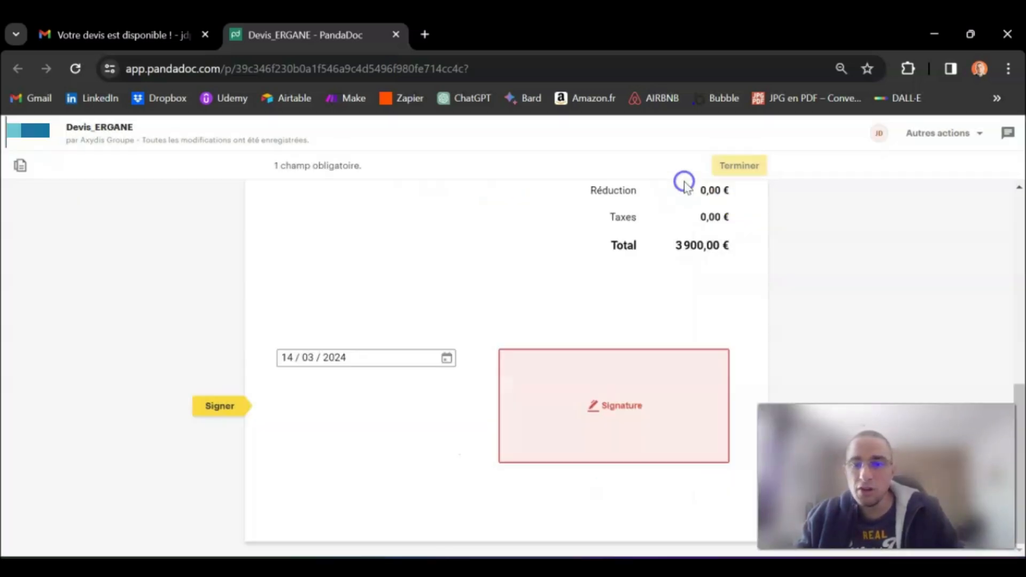
pyautogui.click(686, 181)
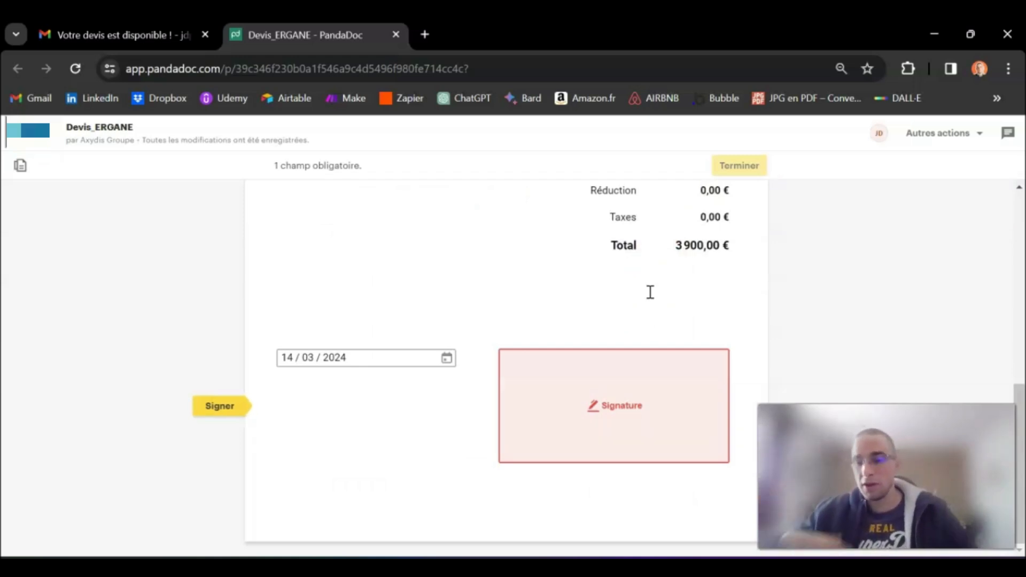
pyautogui.click(524, 293)
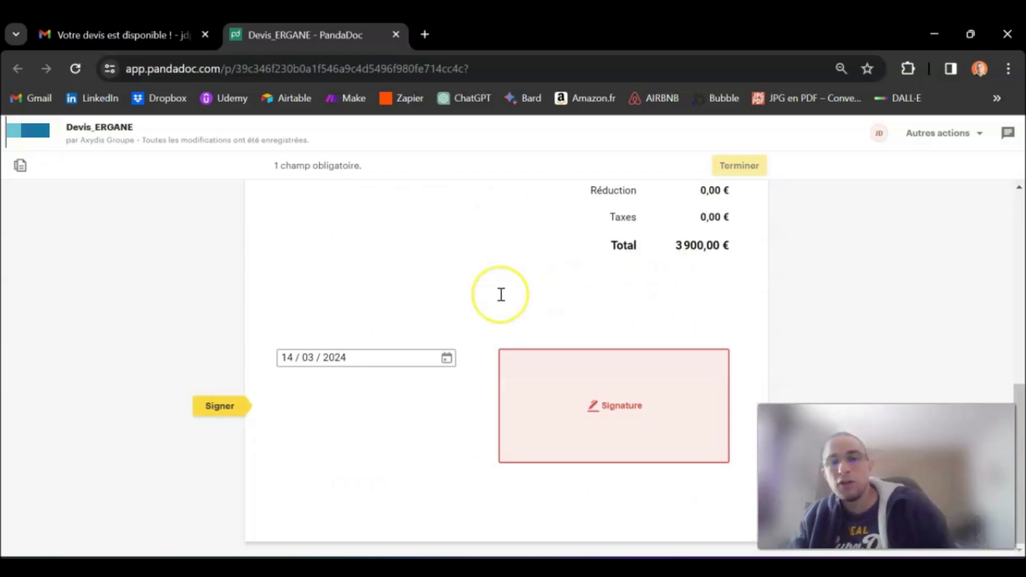